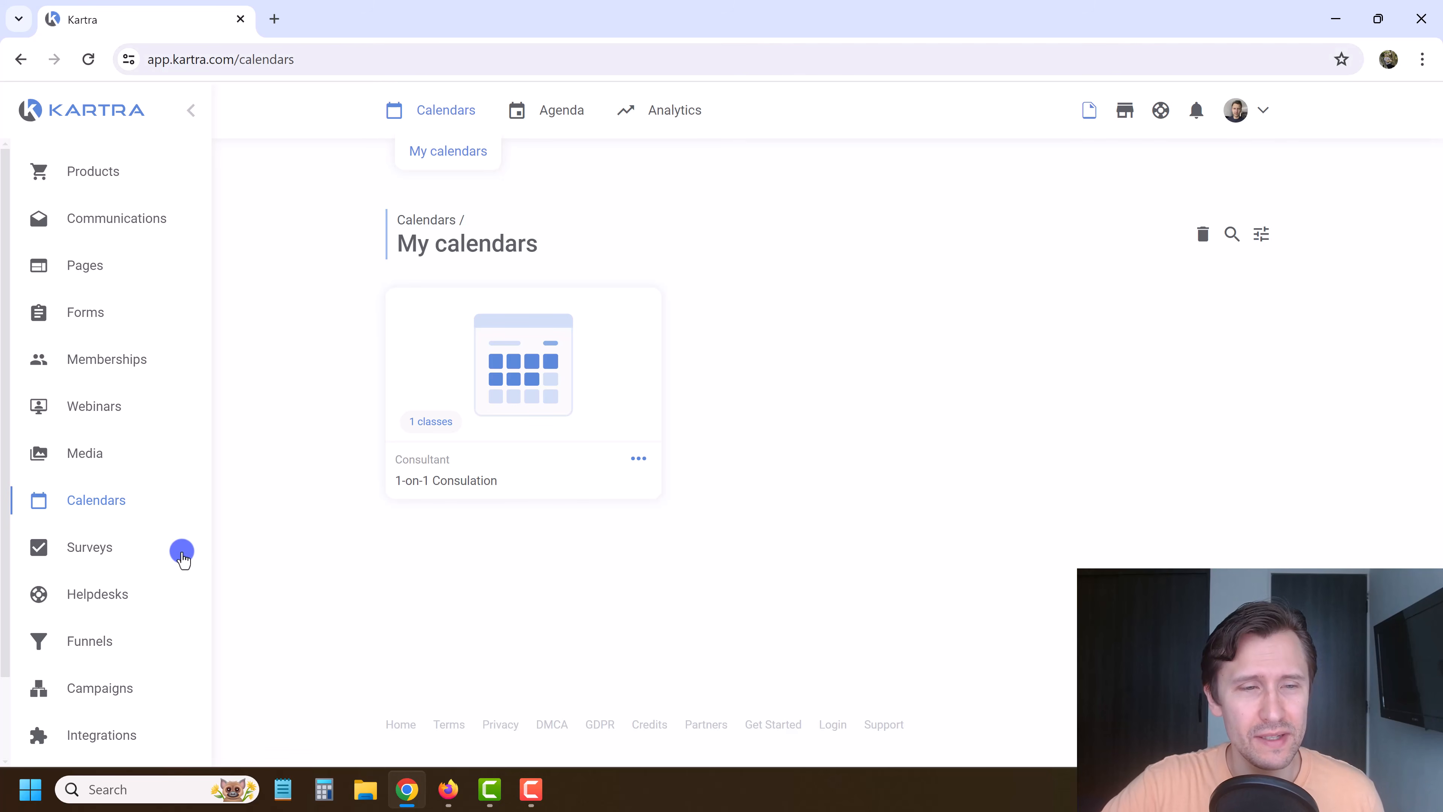
Start a new survey in the Surveys section using the Traditional survey model.
click(105, 543)
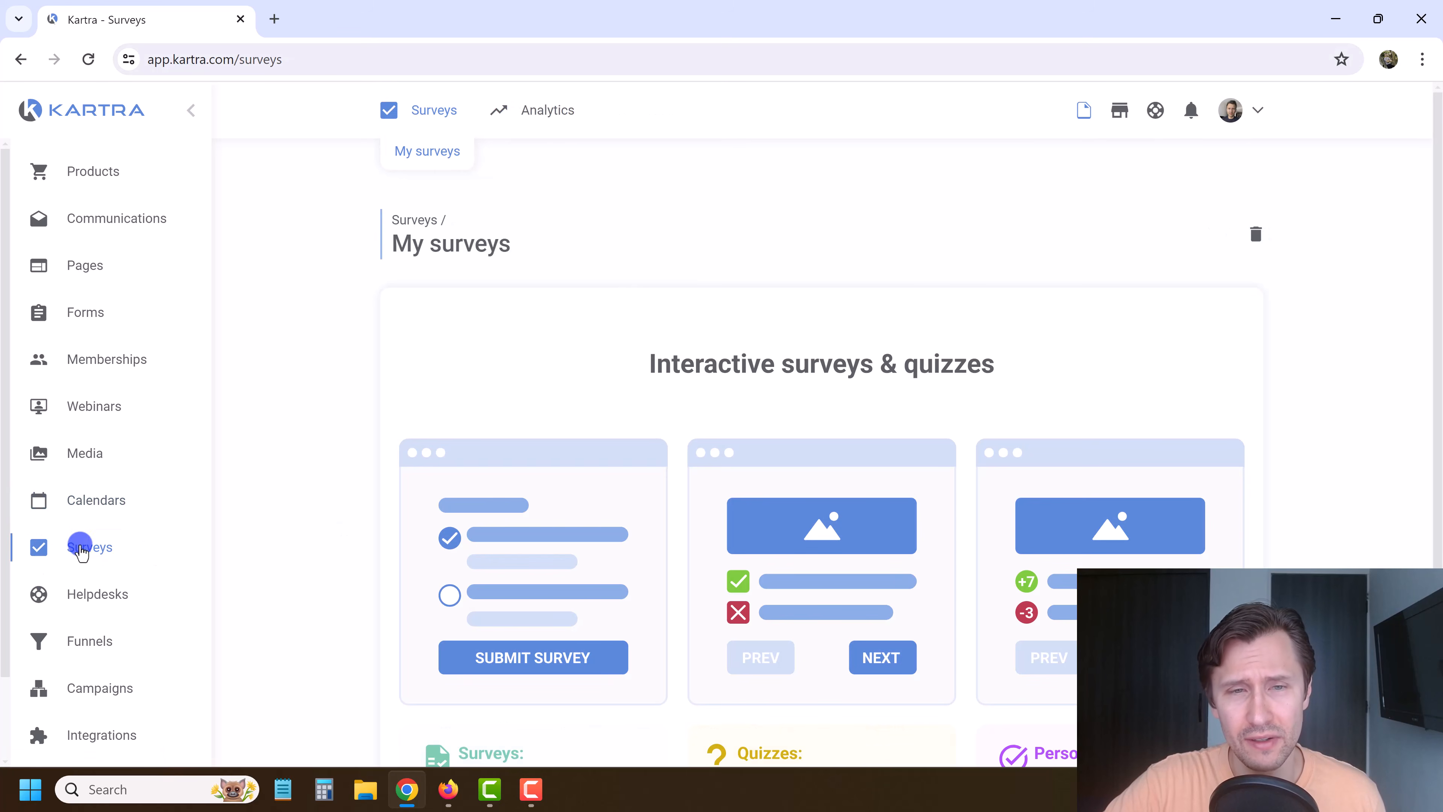
scroll(1234, 598, down, 3)
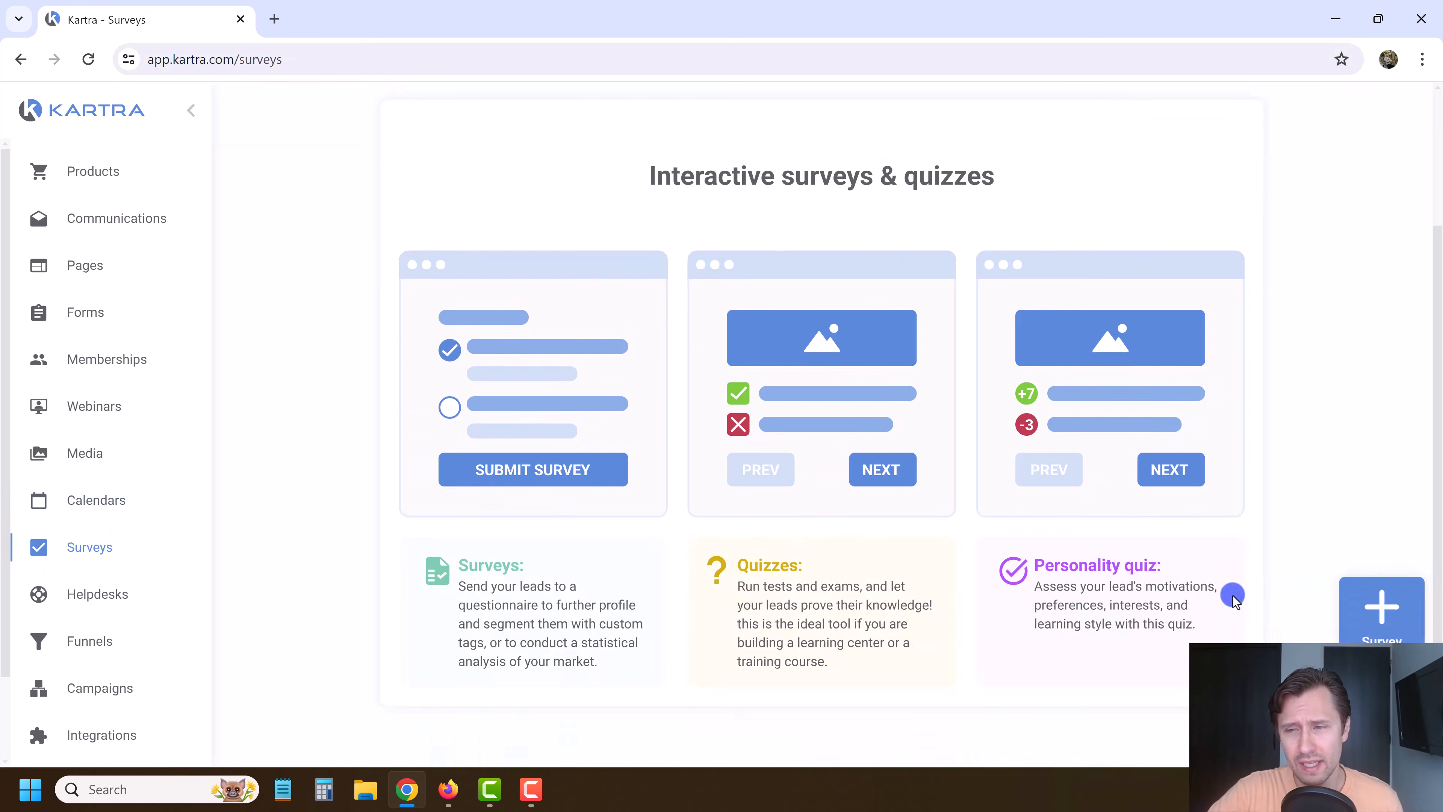
click(1380, 610)
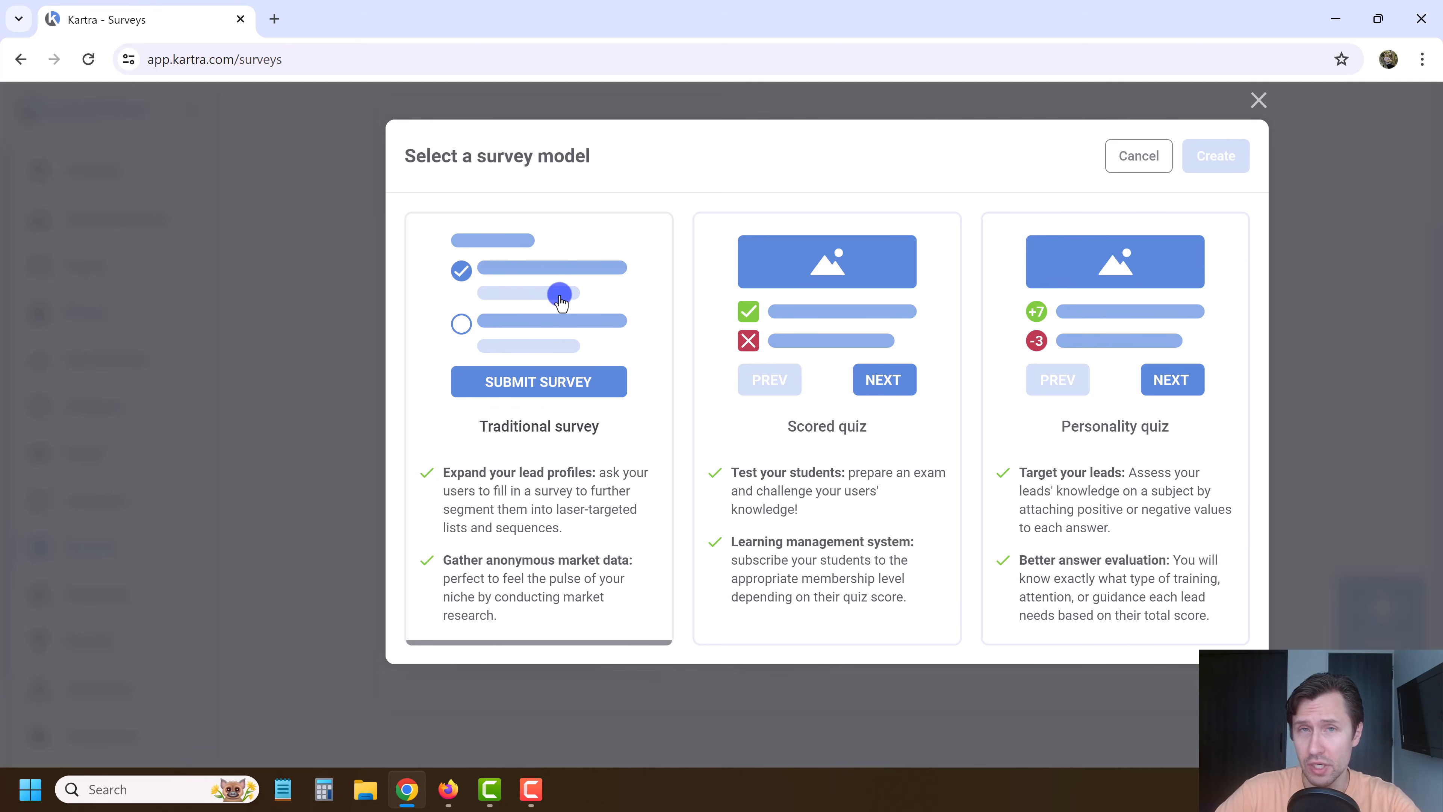
click(806, 466)
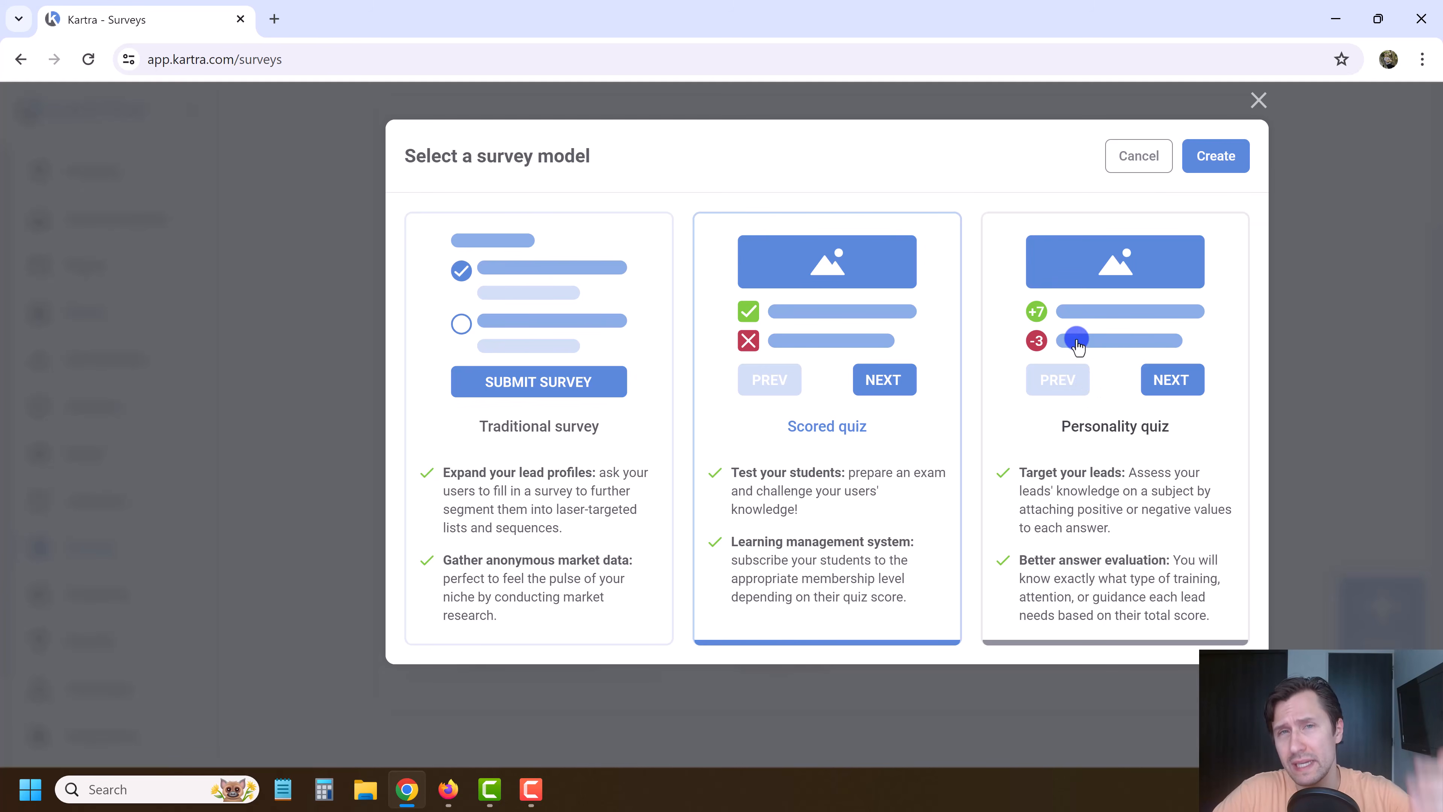
click(580, 364)
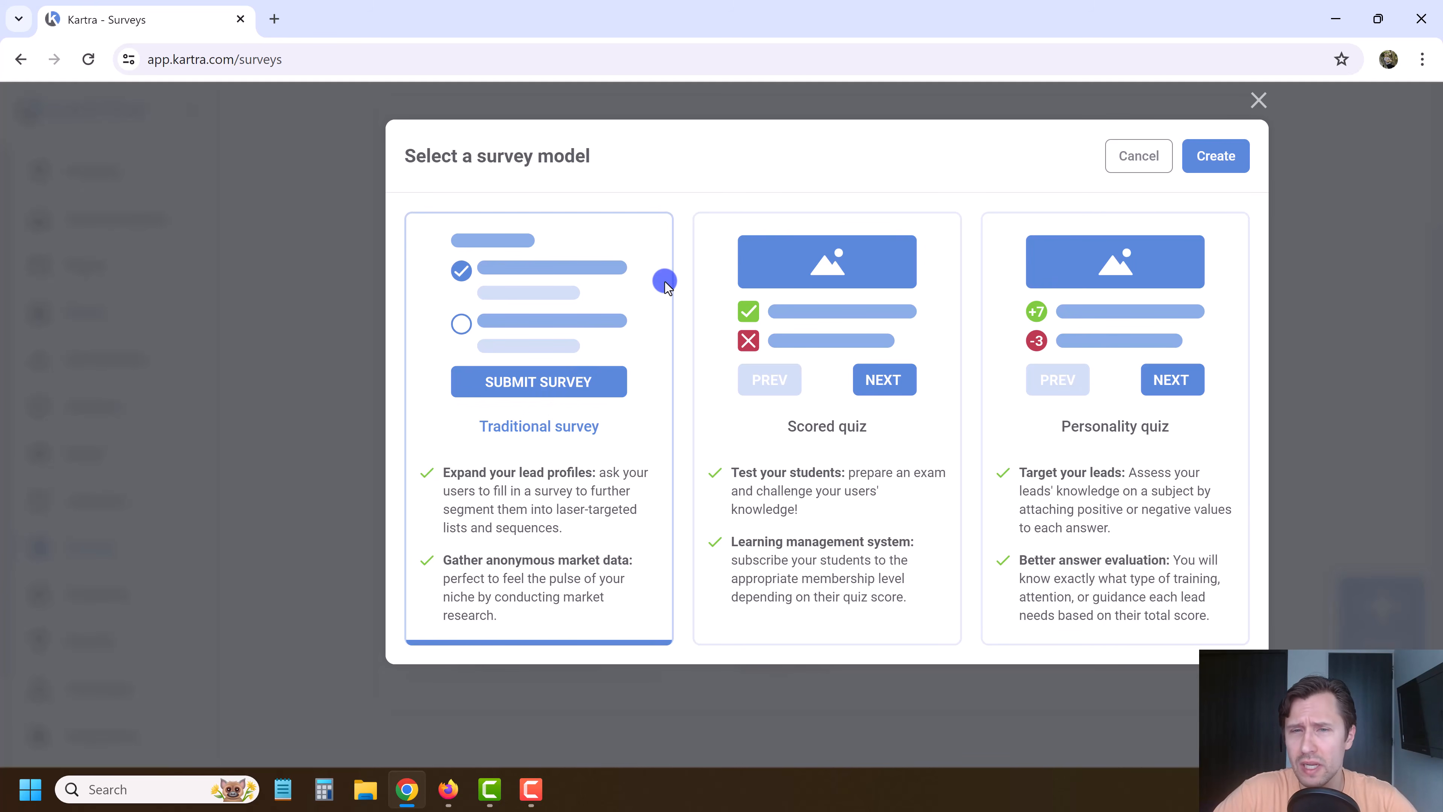
click(1230, 156)
Name the survey Affiliate Marketing Survey and select No category in particular as its category.
click(691, 252)
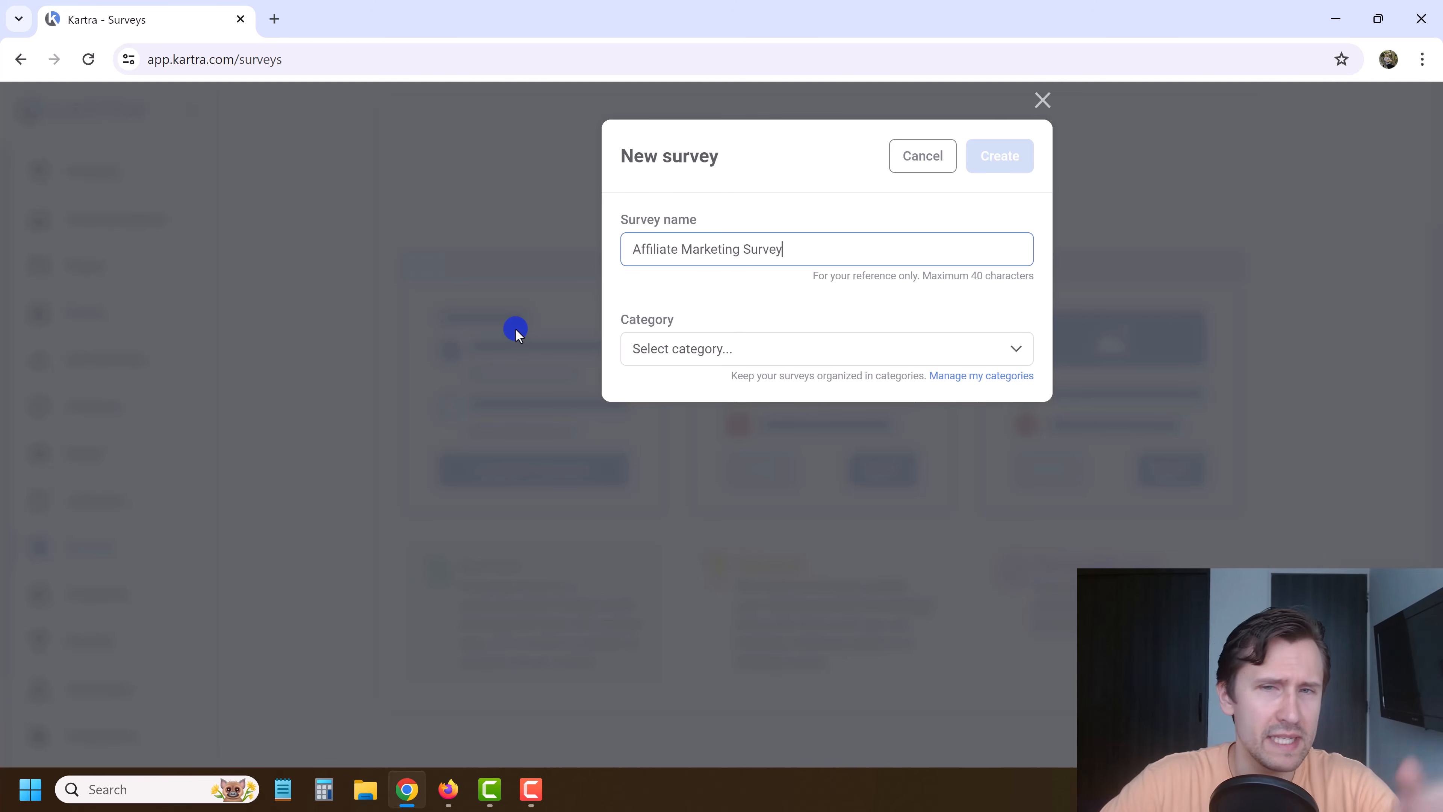
click(651, 345)
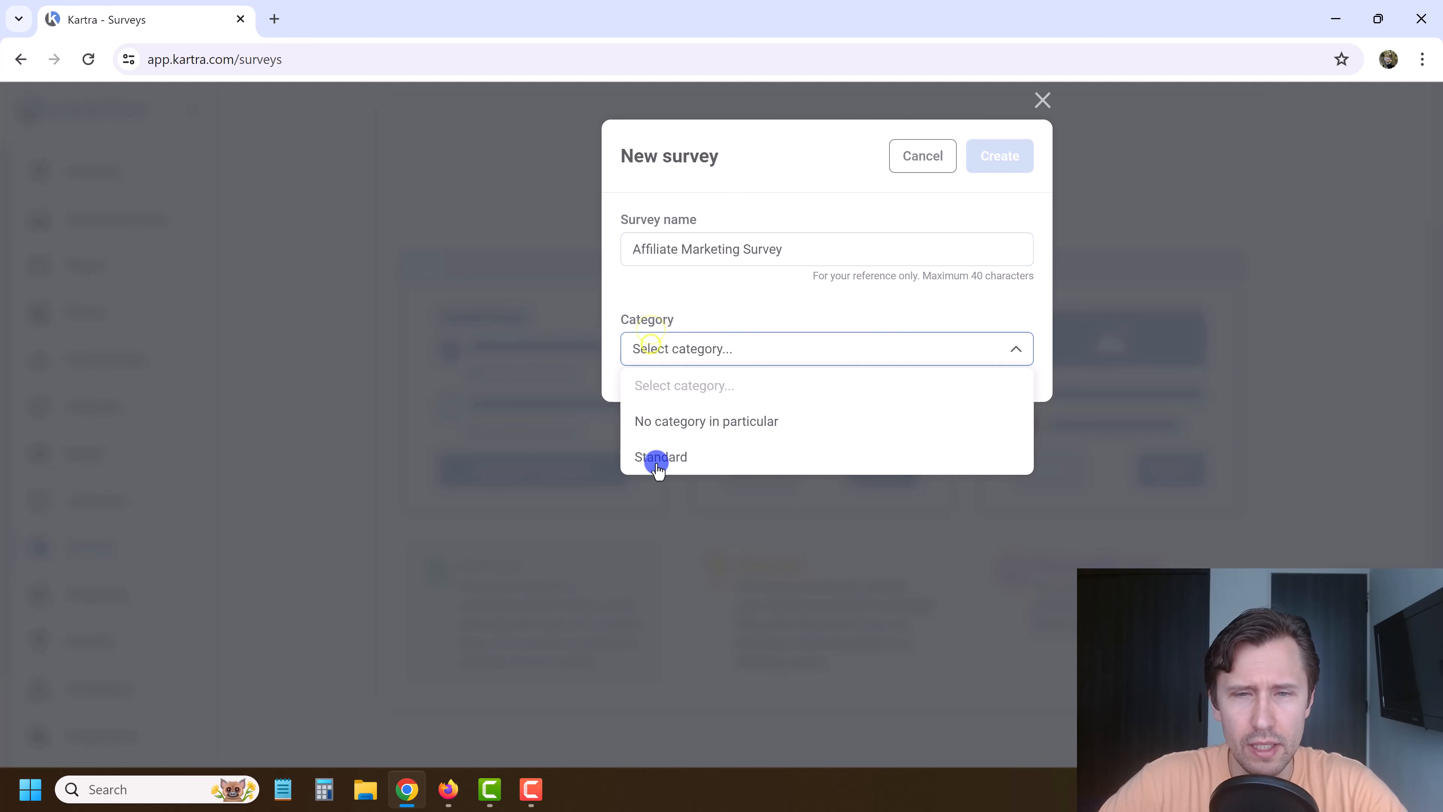
click(681, 433)
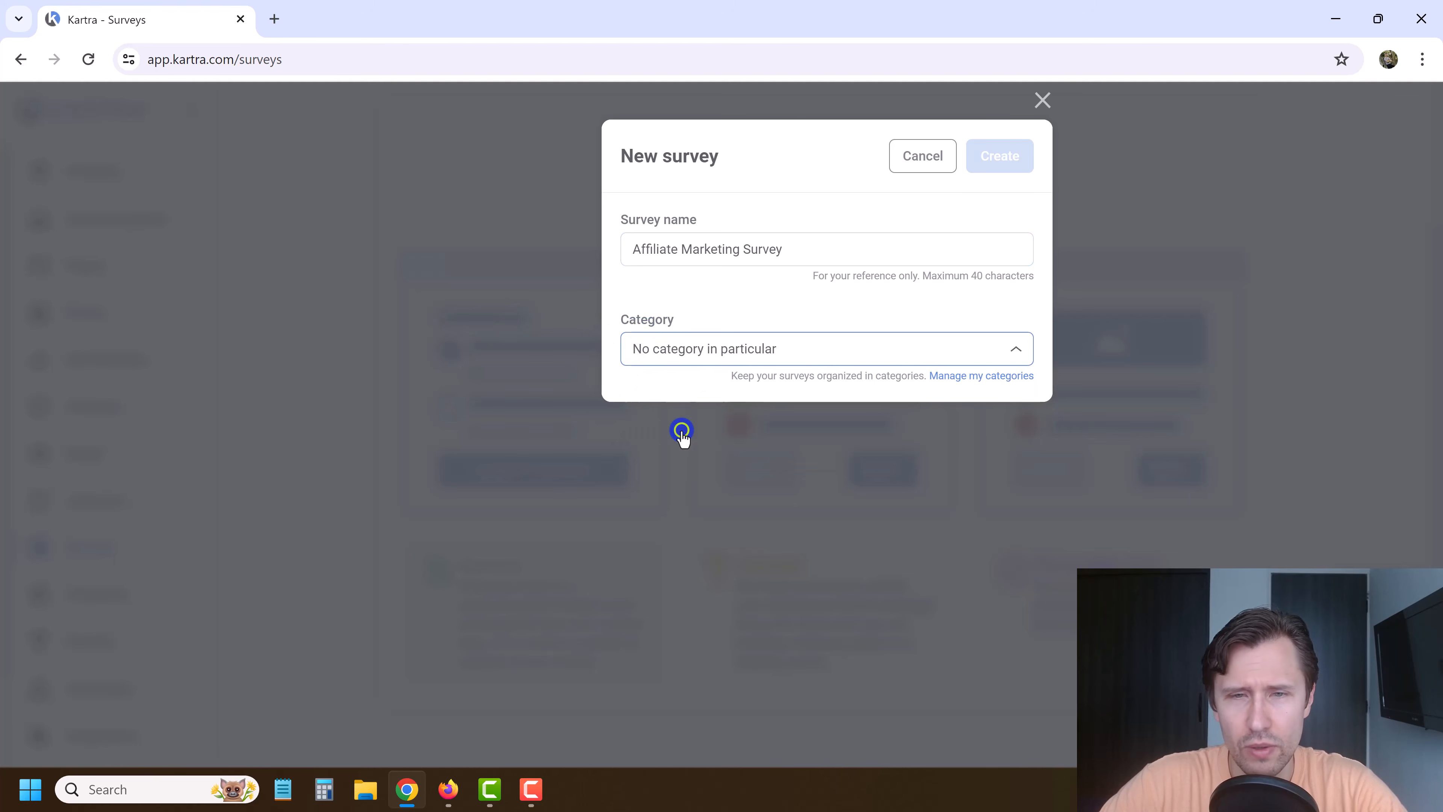
Delete the Standard category from the survey categories.
click(982, 374)
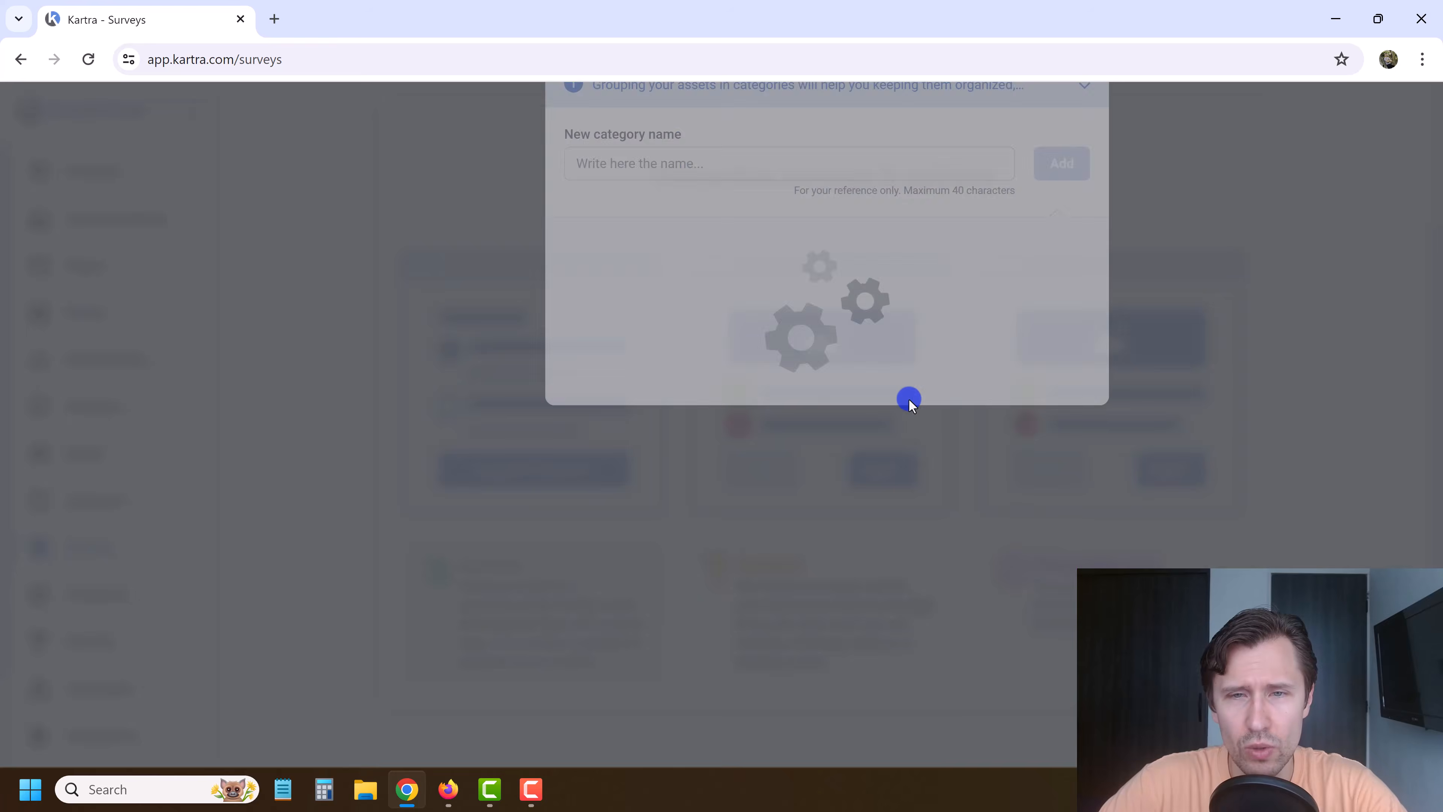
click(1074, 506)
click(1200, 447)
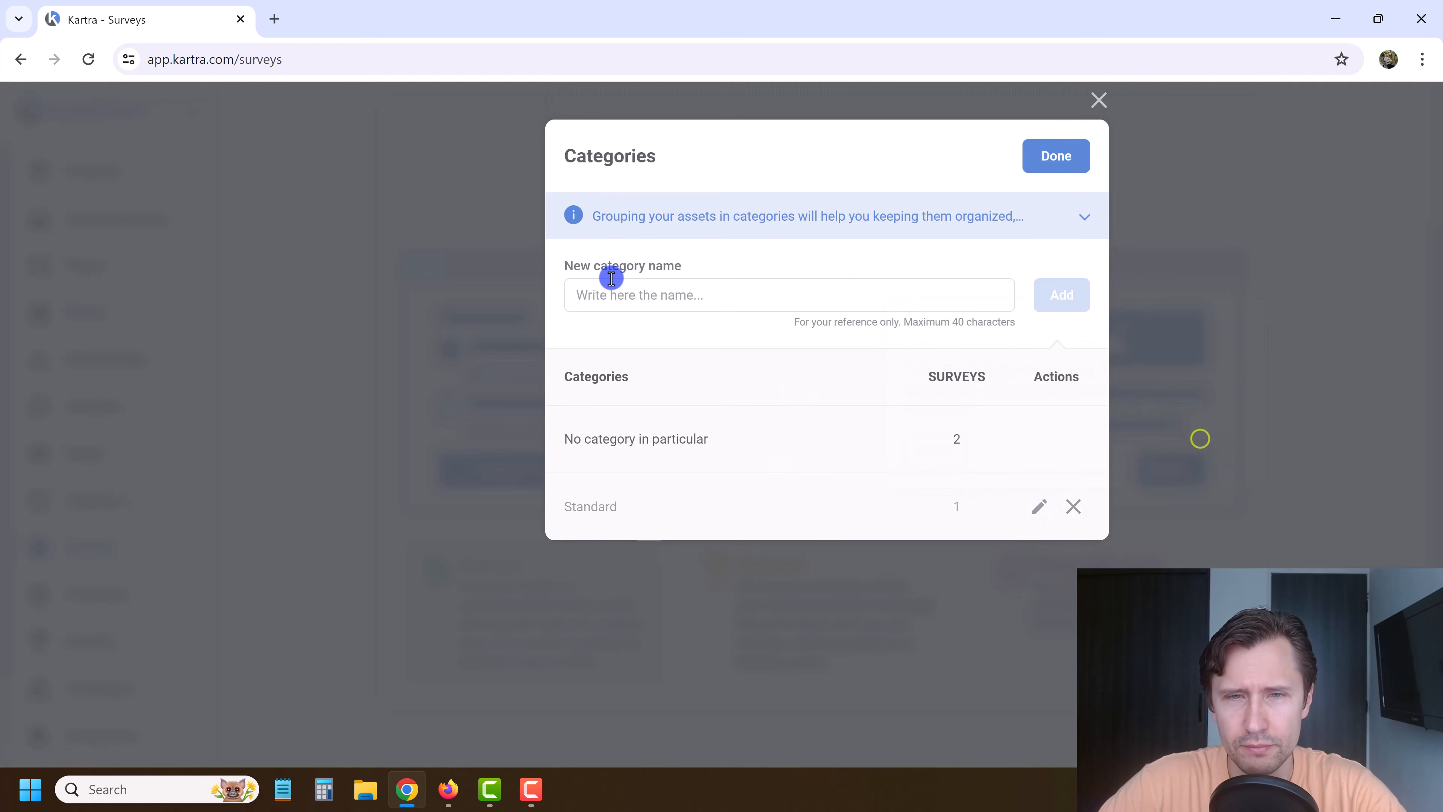
Add a new survey category named Affiliate Marketing and finish managing categories.
click(629, 305)
text(Affiliate Marketing)
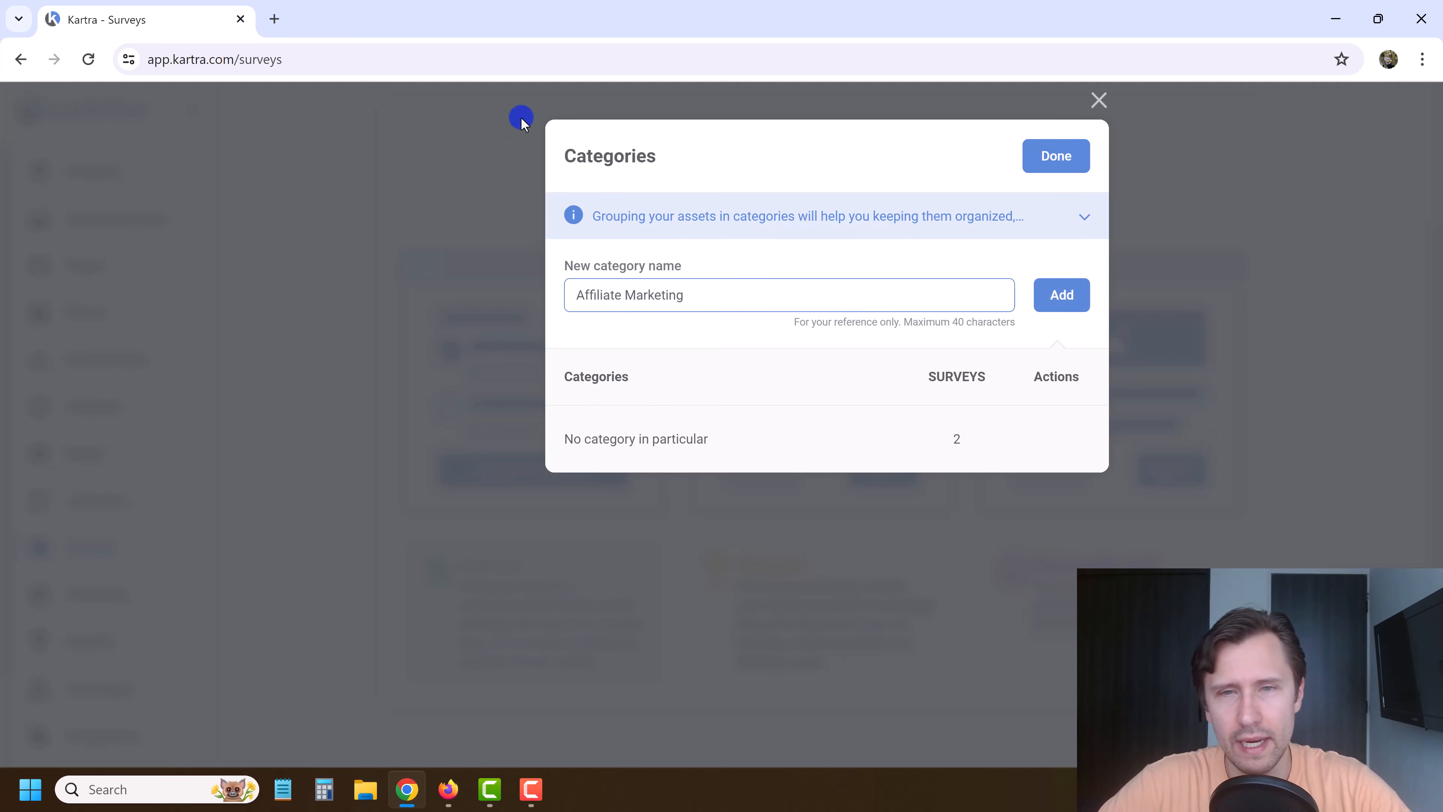
click(1060, 313)
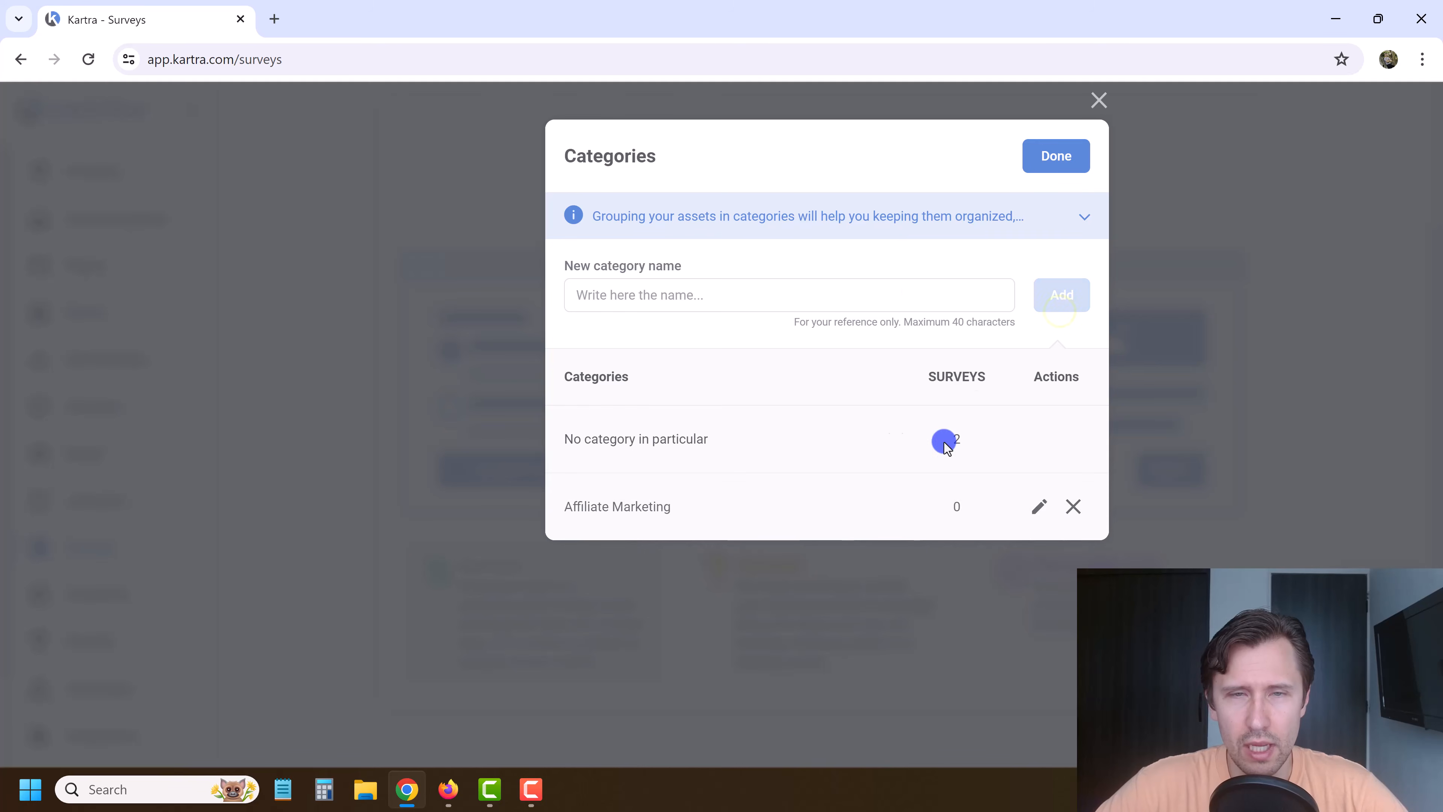
click(1034, 166)
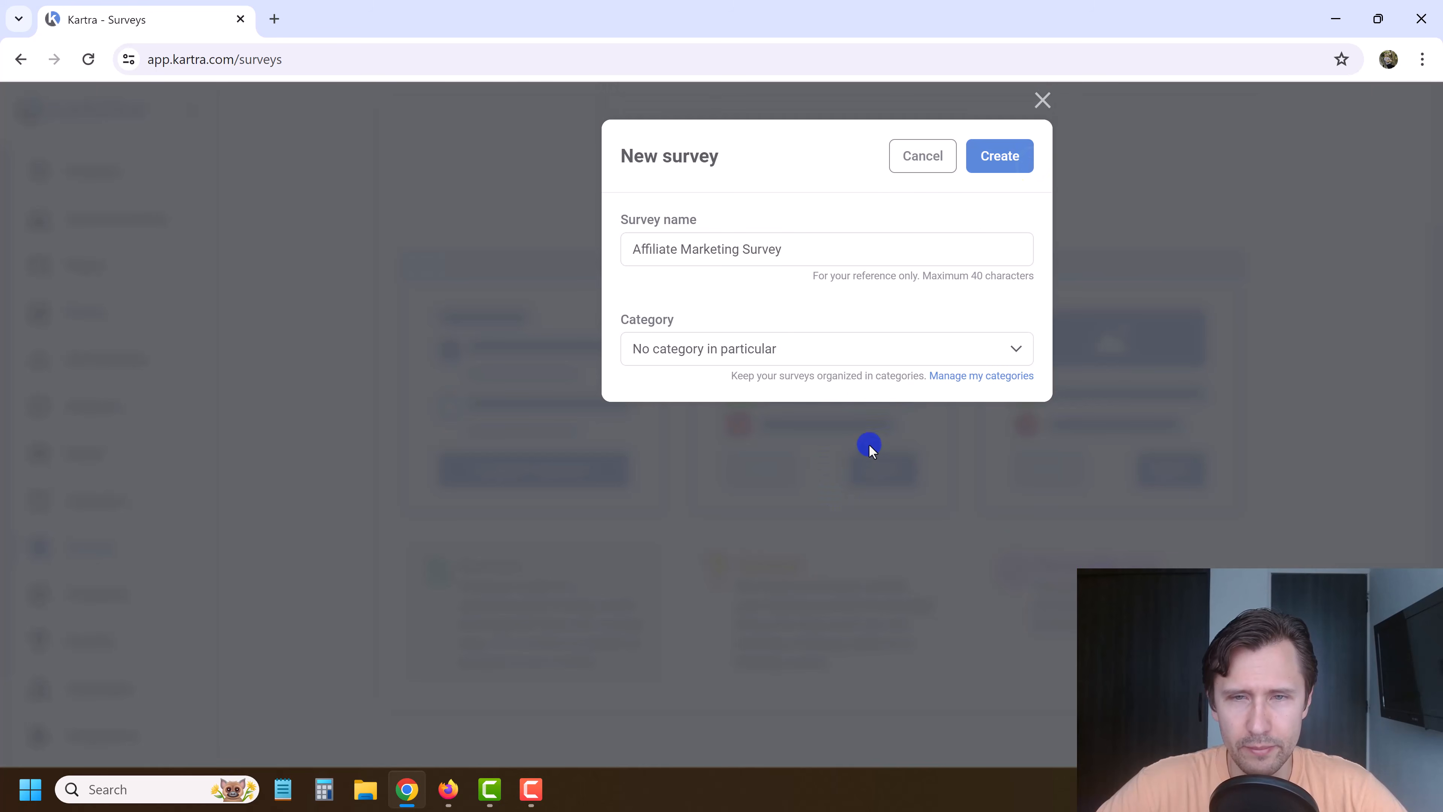
Assign the Affiliate Marketing category to the new survey and create it.
click(722, 359)
click(693, 453)
click(989, 162)
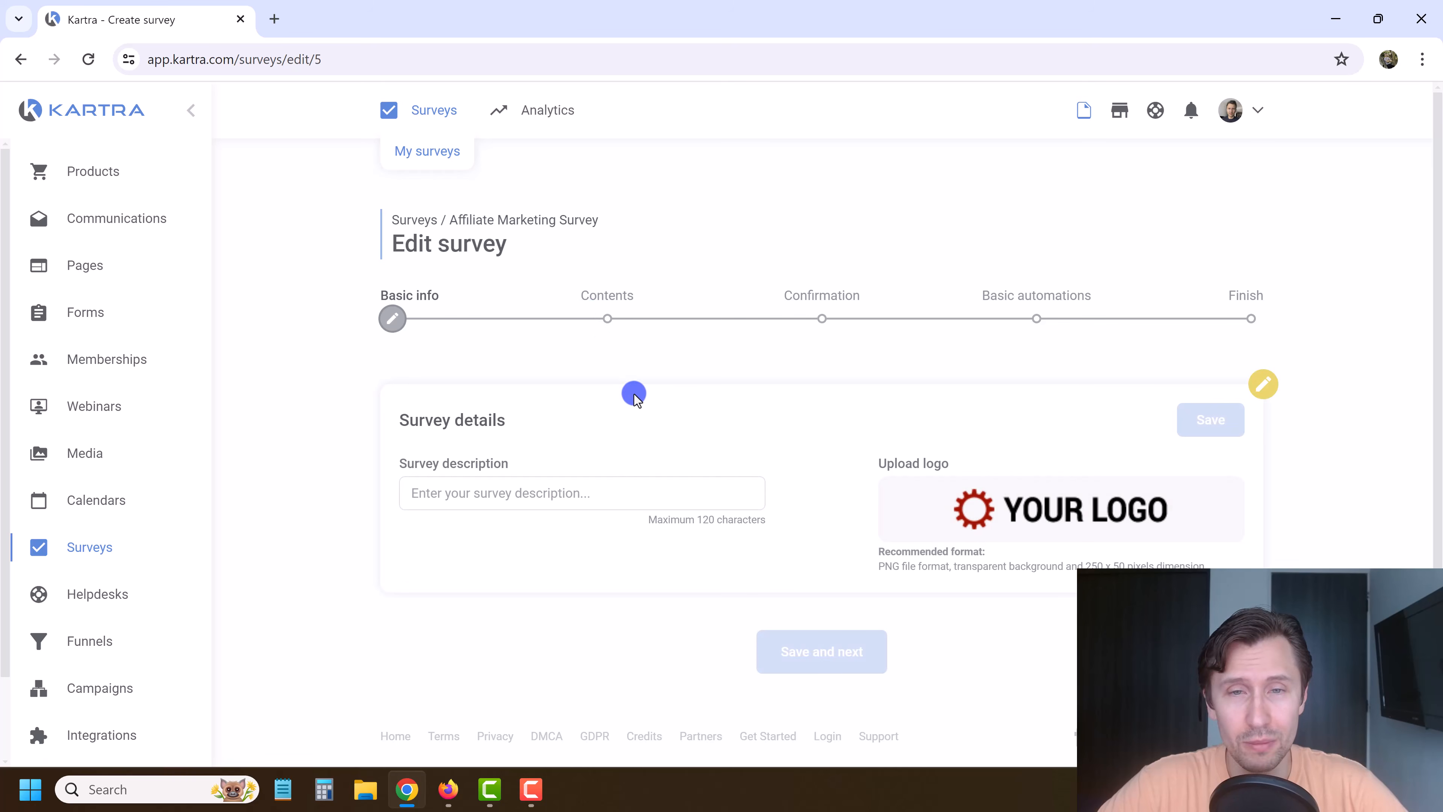
Set the survey logo to the Primary_Logo_2x image from the user gallery.
click(1079, 528)
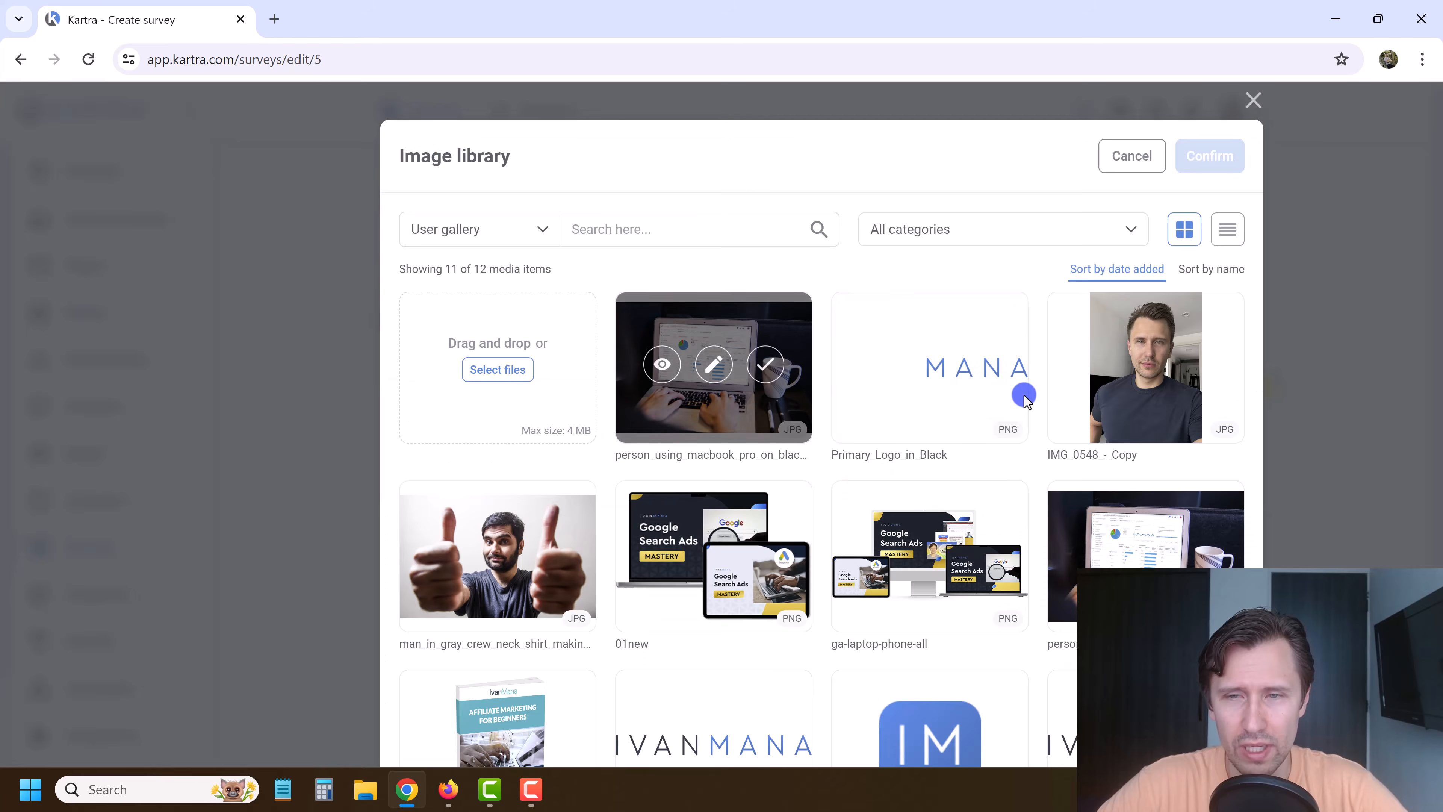
scroll(878, 540, down, 1)
scroll(878, 540, down, 3)
click(765, 564)
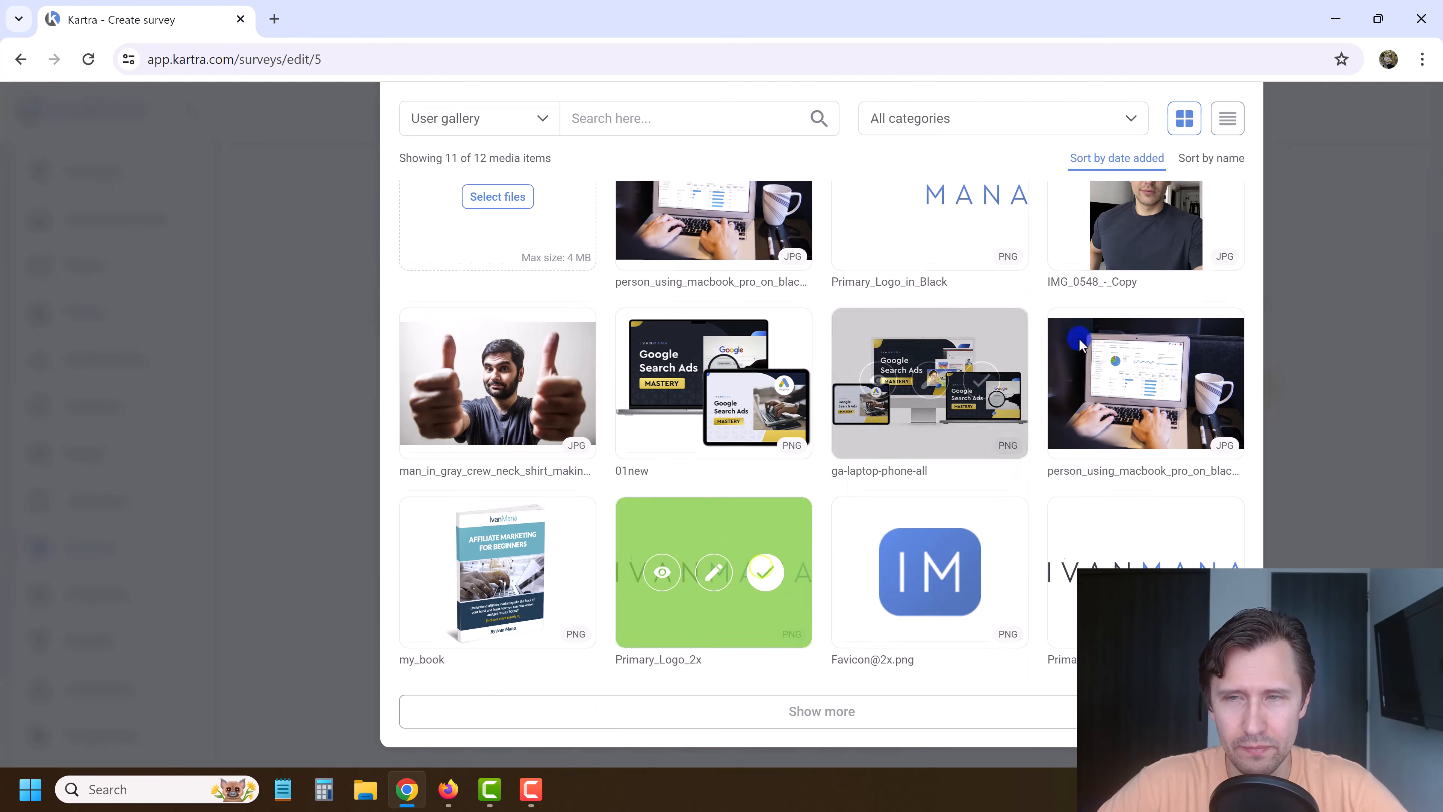
scroll(766, 564, up, 4)
click(1212, 157)
Save the survey description as "Tell us about your affiliate marketing experience so that we can help you" and continue to Contents.
click(462, 482)
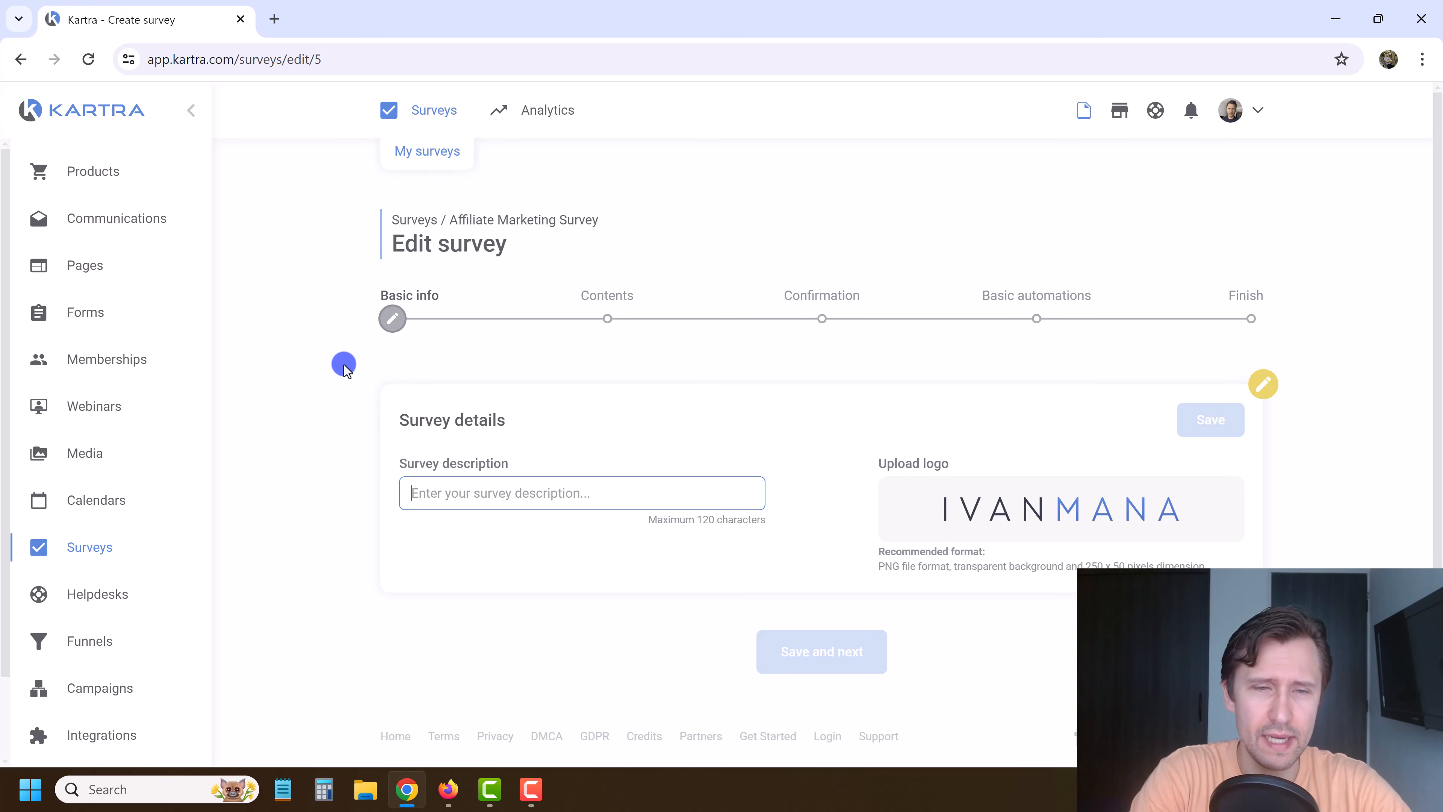
text(Tell us about your affiliate marketing)
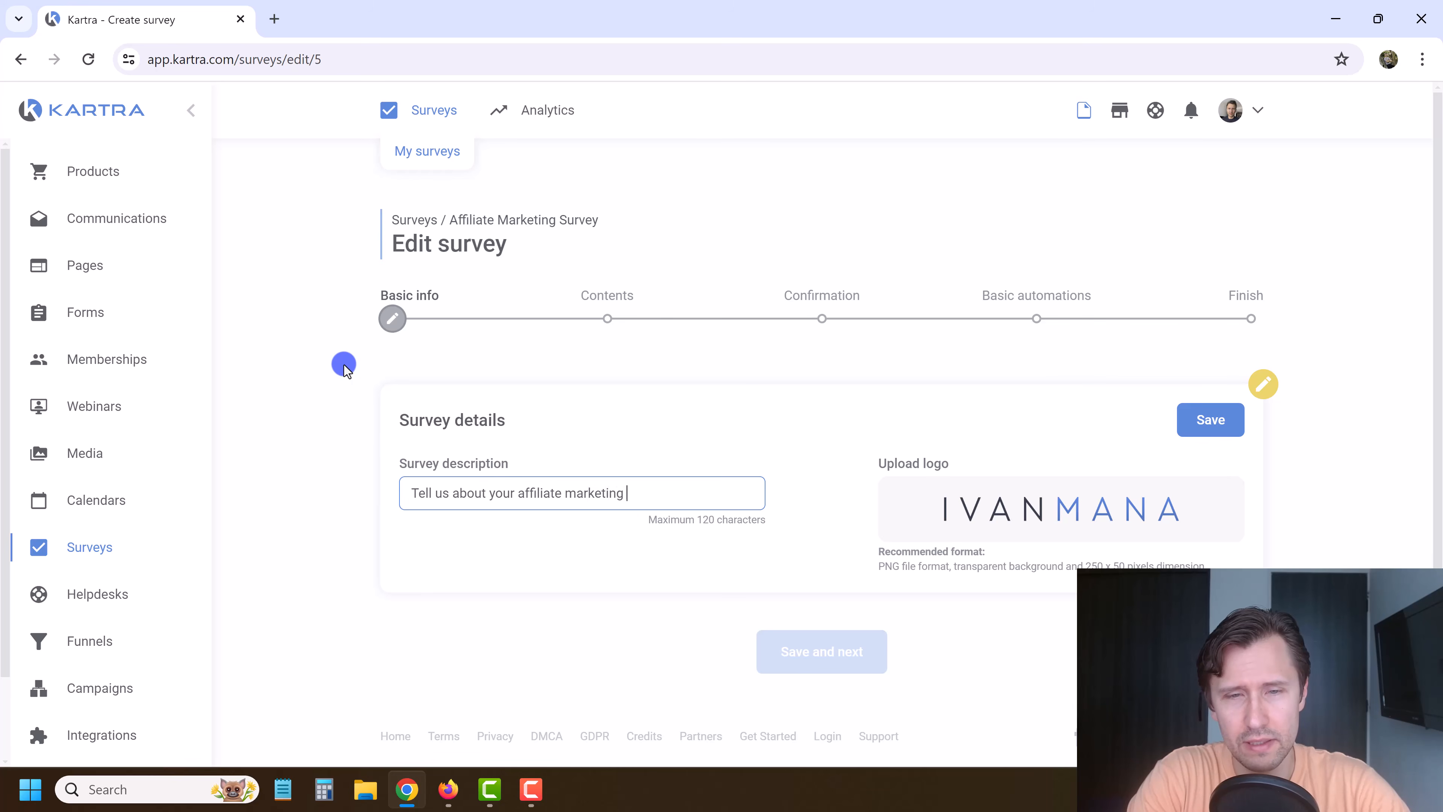
text(at we c)
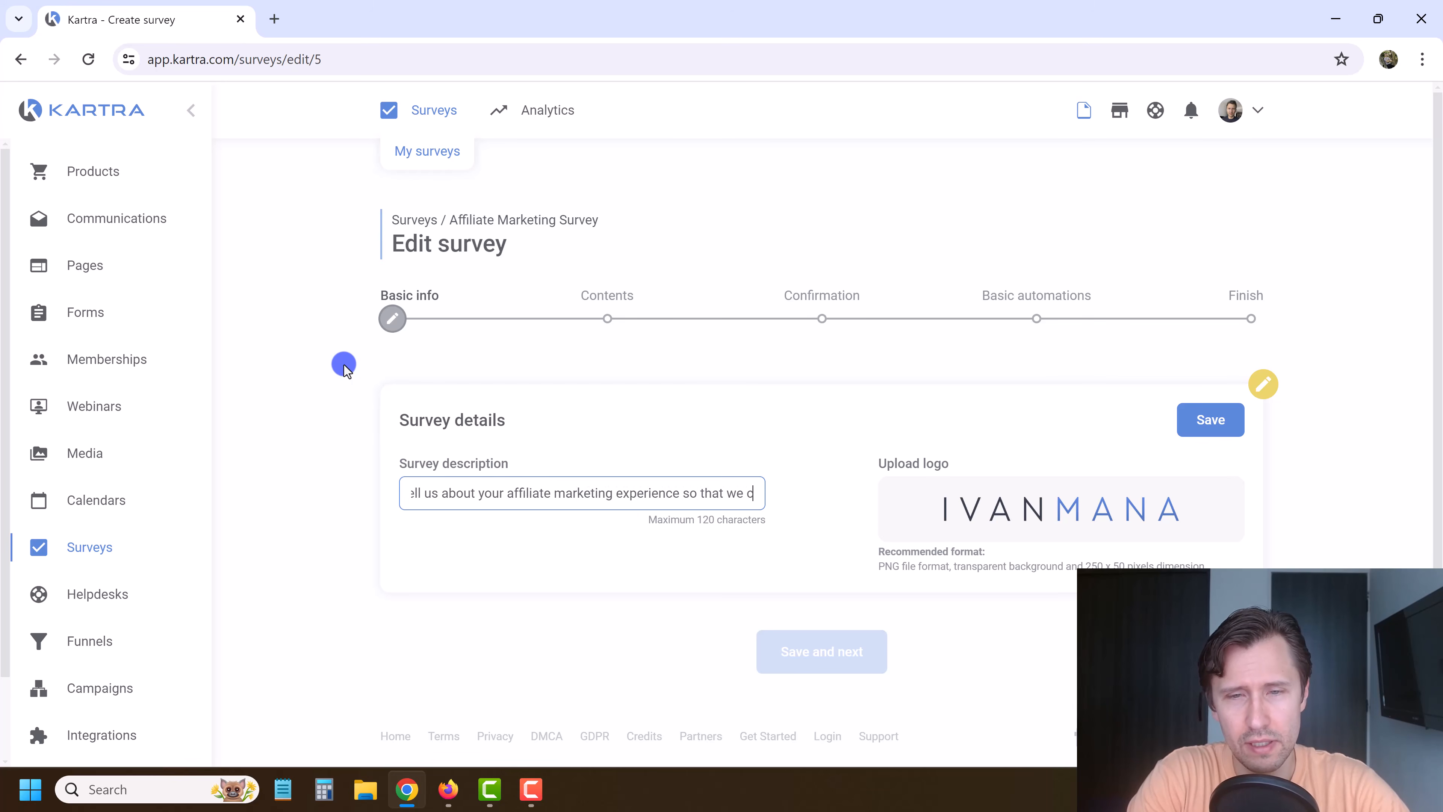
text(an help you)
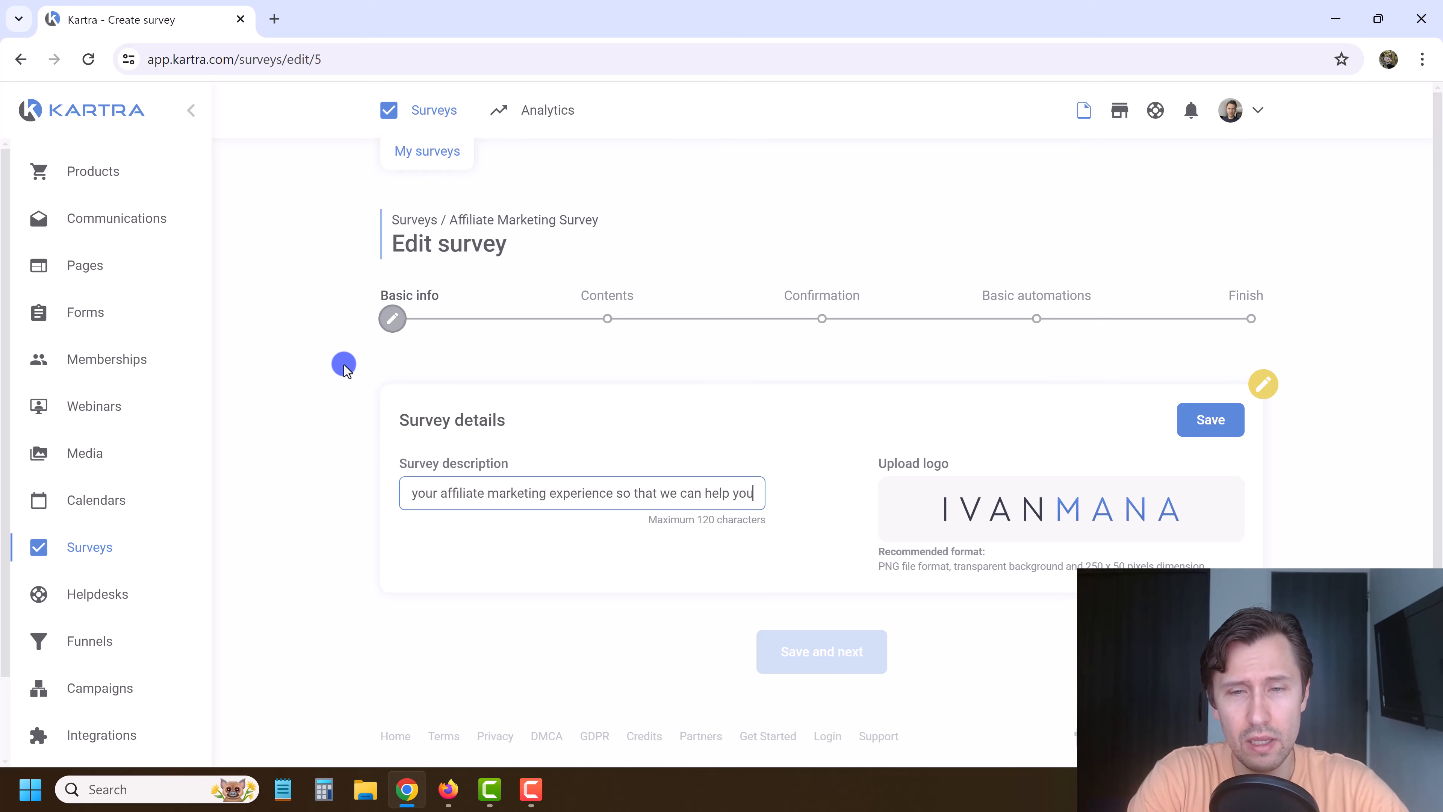
click(1212, 416)
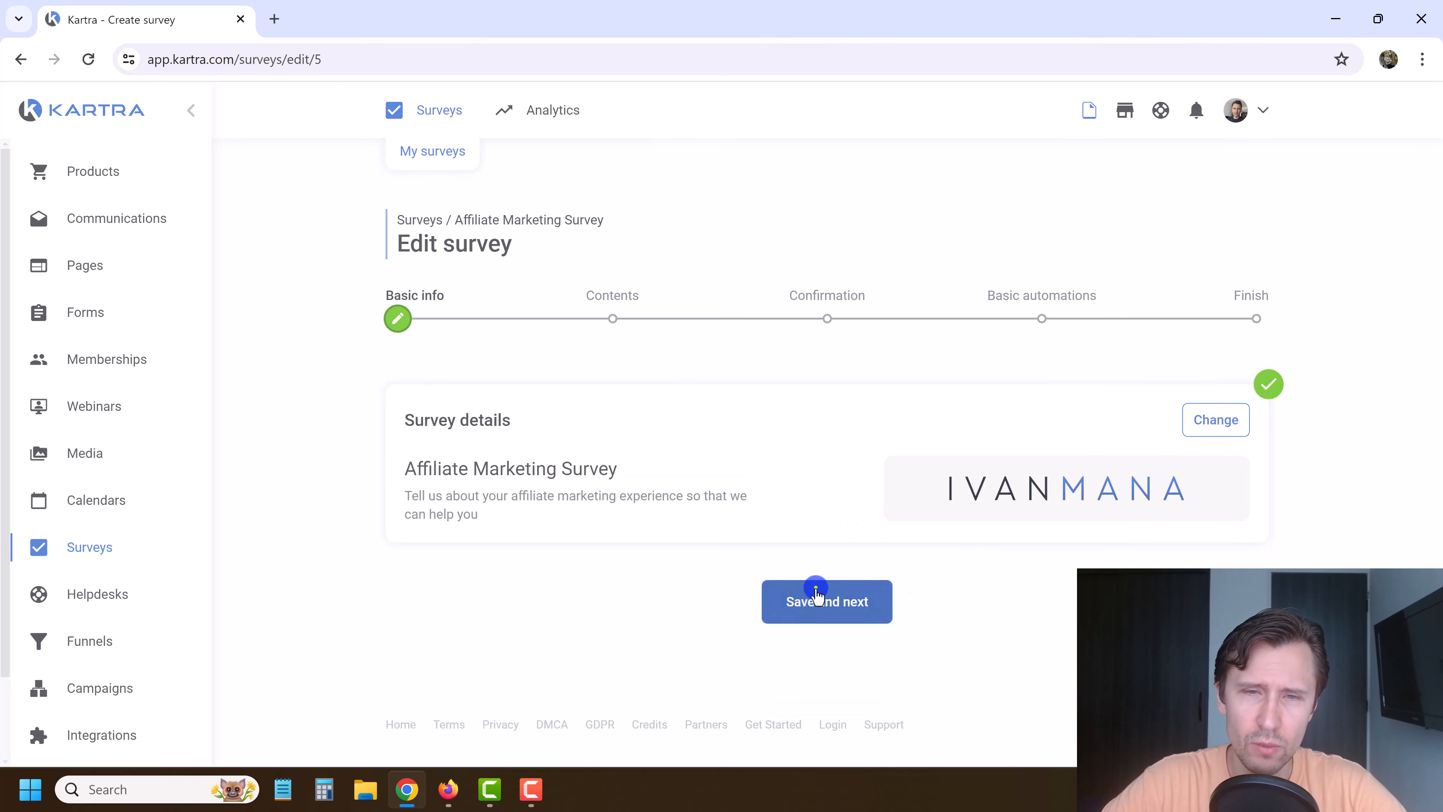
click(816, 591)
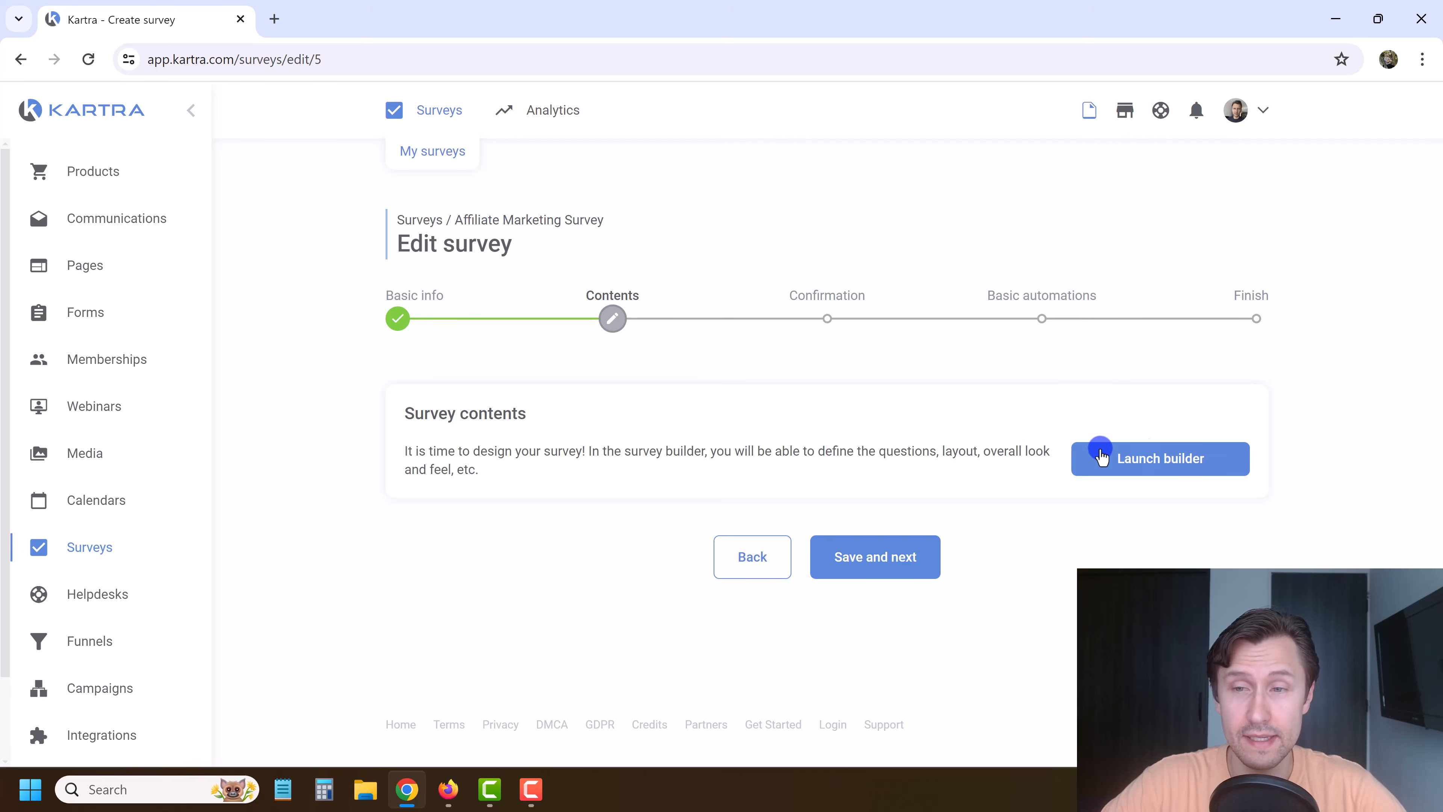
Launch the survey builder and go through its introductory tutorial to the end.
click(1154, 454)
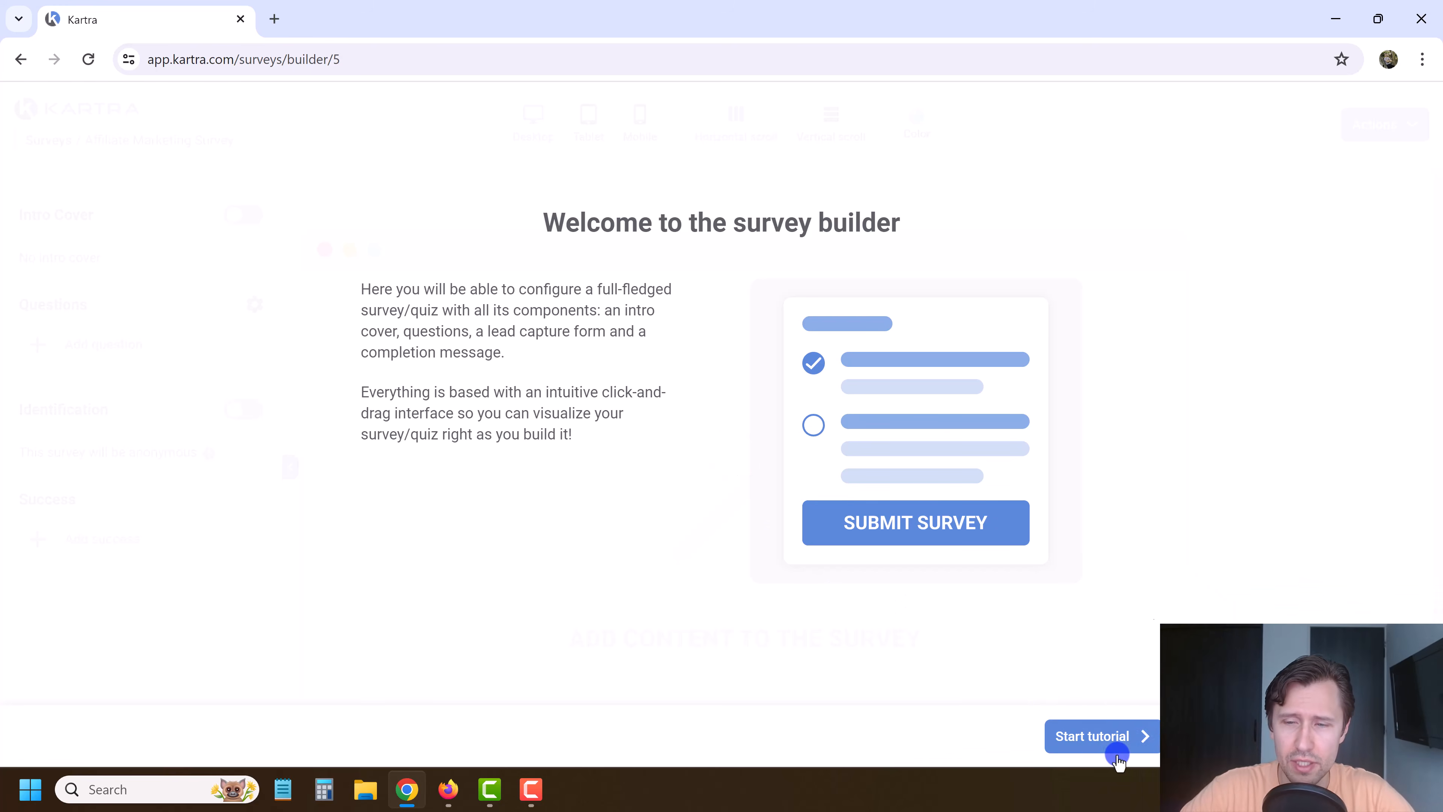
click(1080, 739)
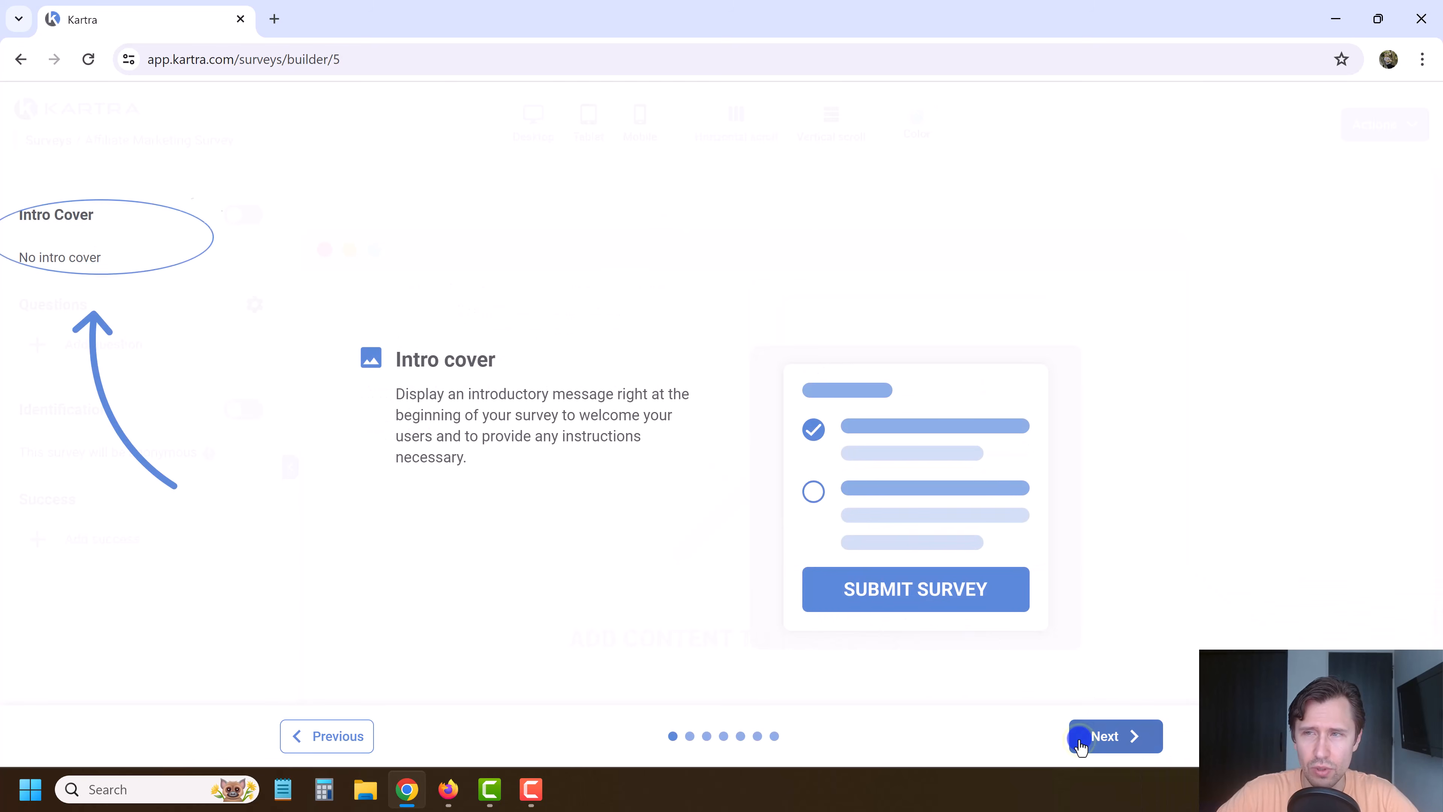
click(1081, 739)
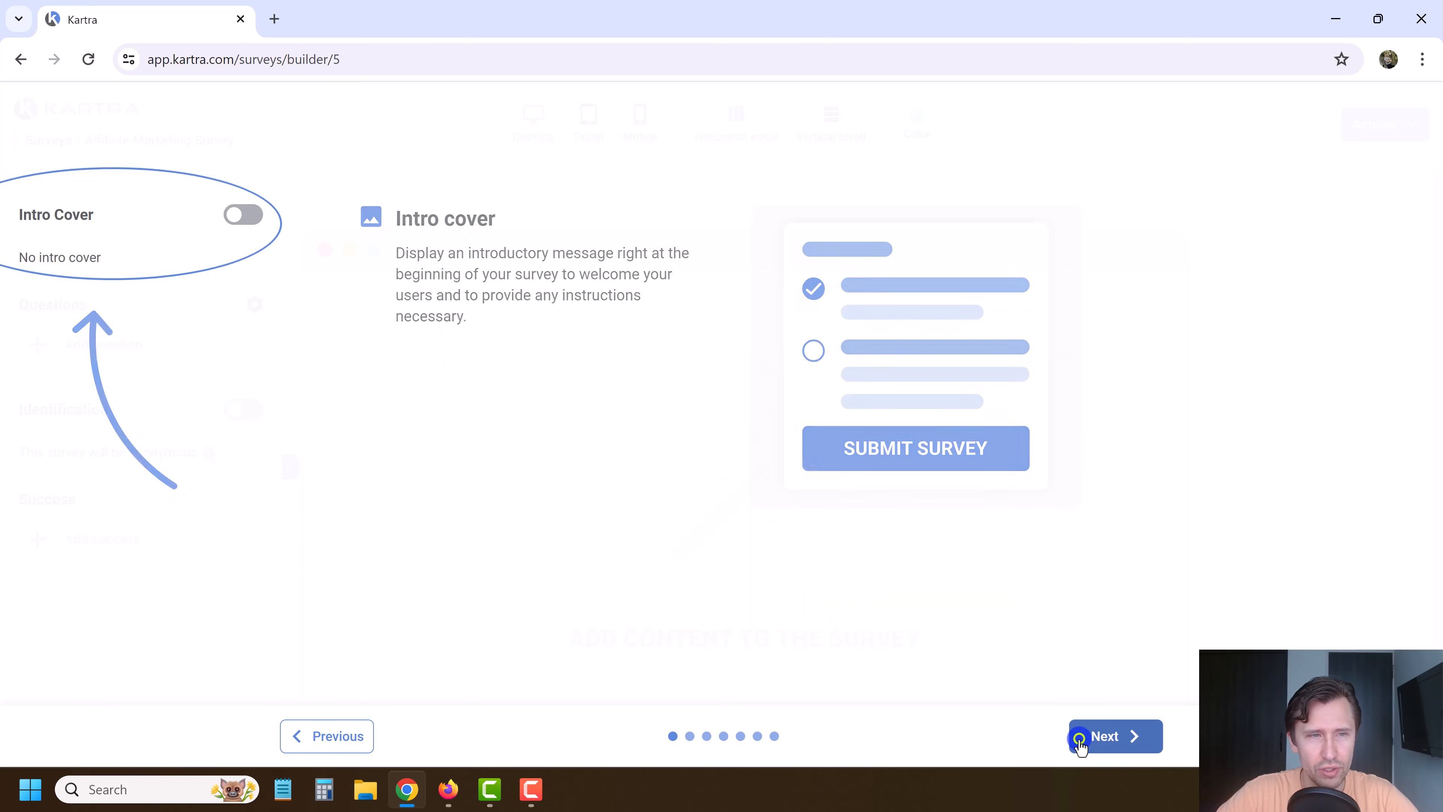
click(1081, 739)
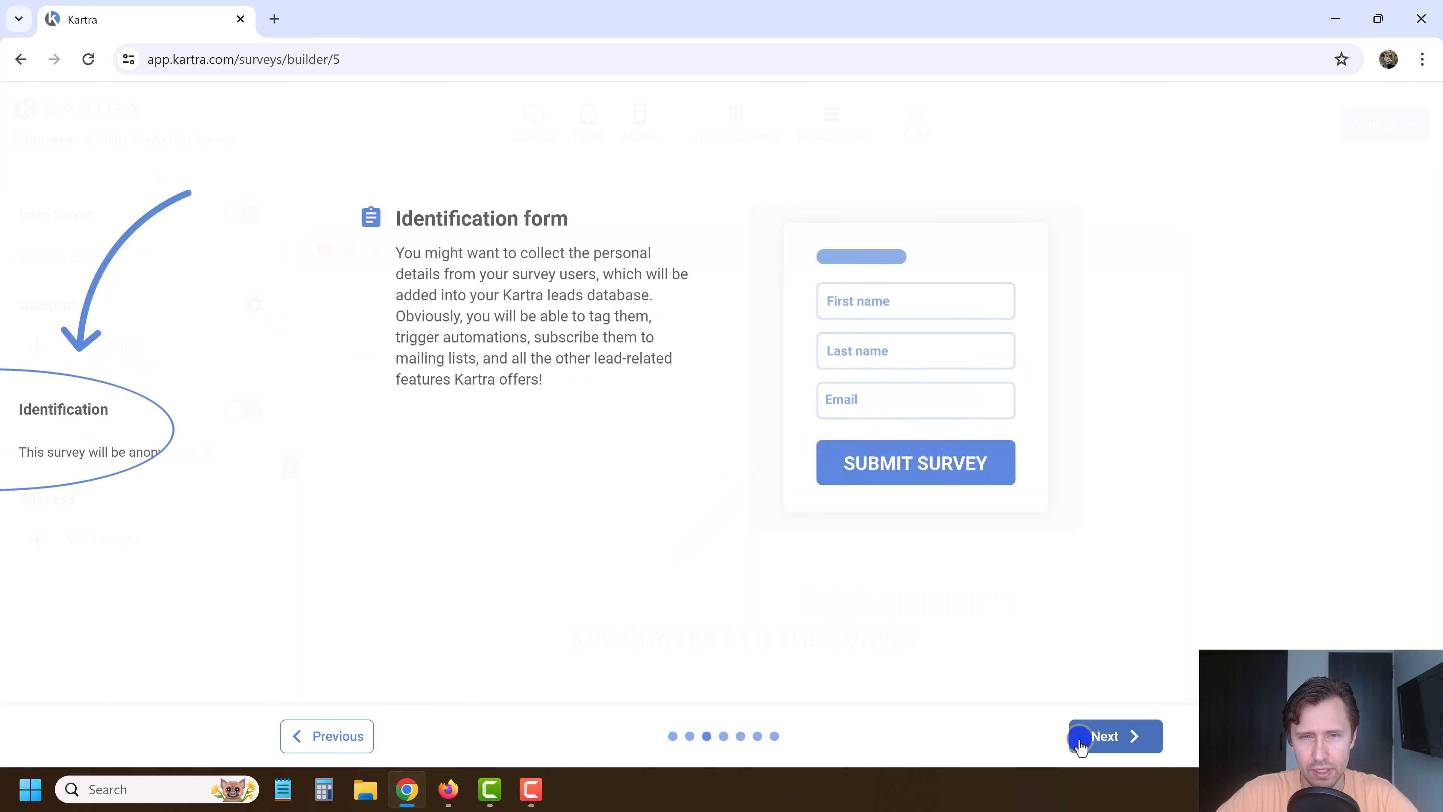
click(1081, 739)
click(1081, 739)
click(1081, 739)
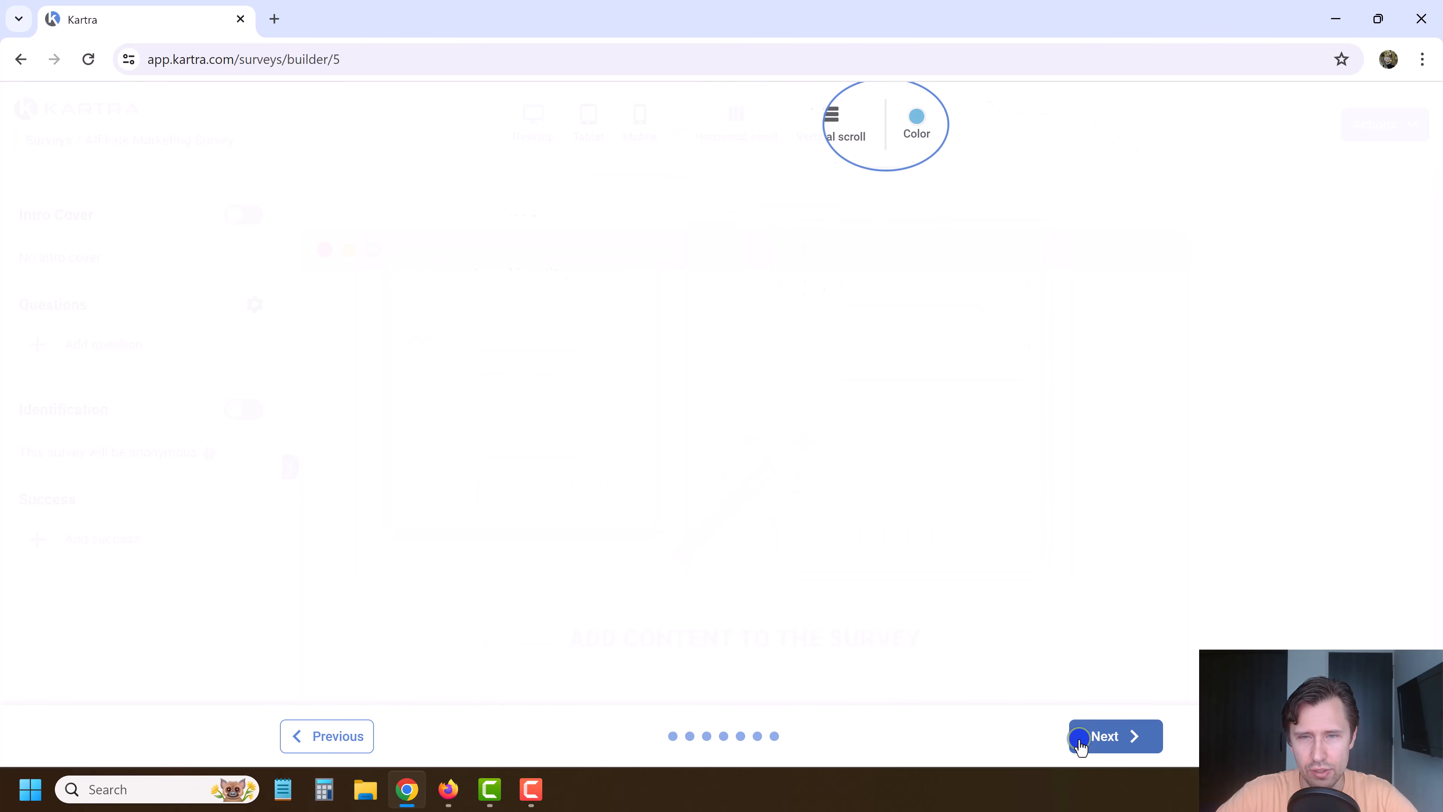
click(1080, 739)
click(1081, 739)
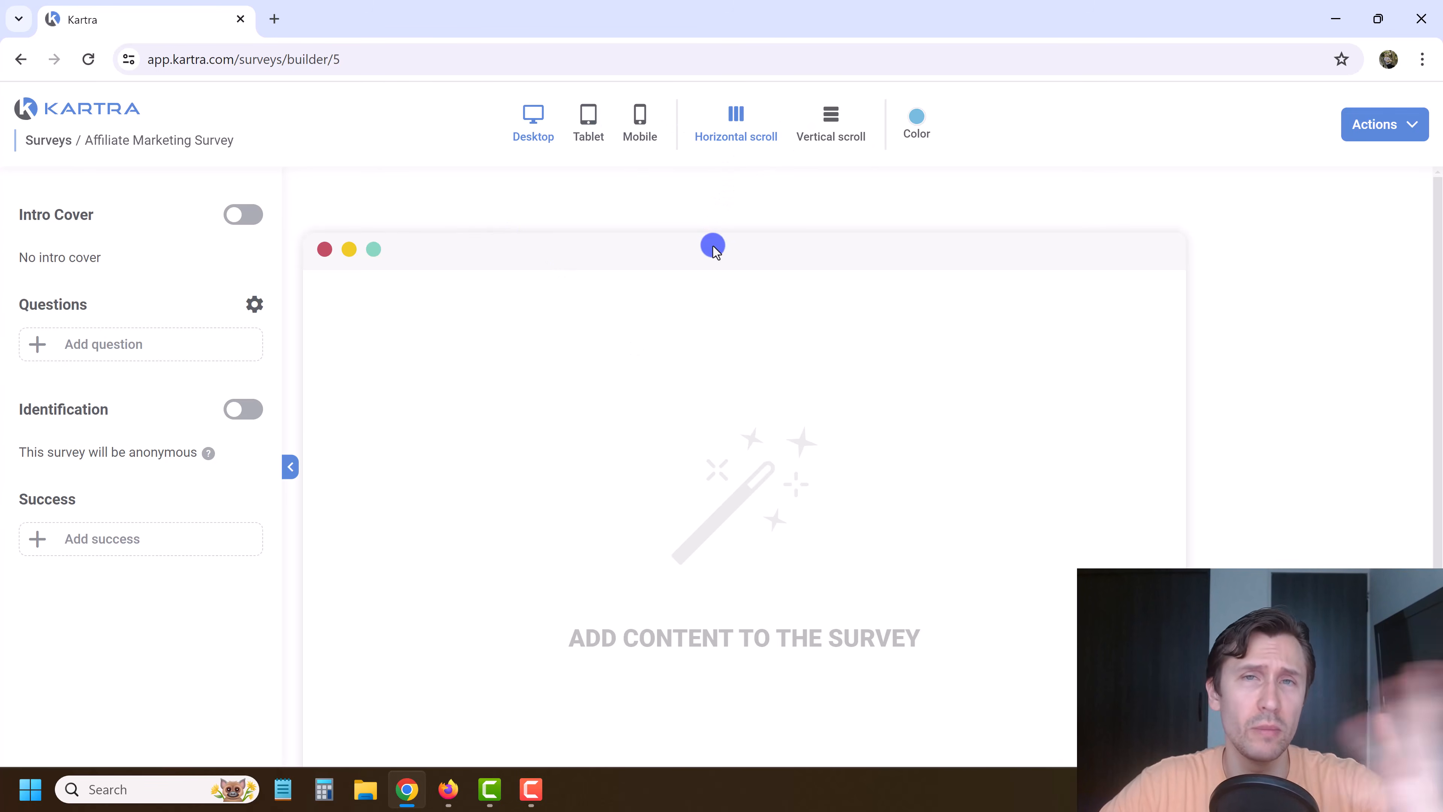
Try the vertical scroll layout for the survey and inspect the survey color picker.
click(832, 121)
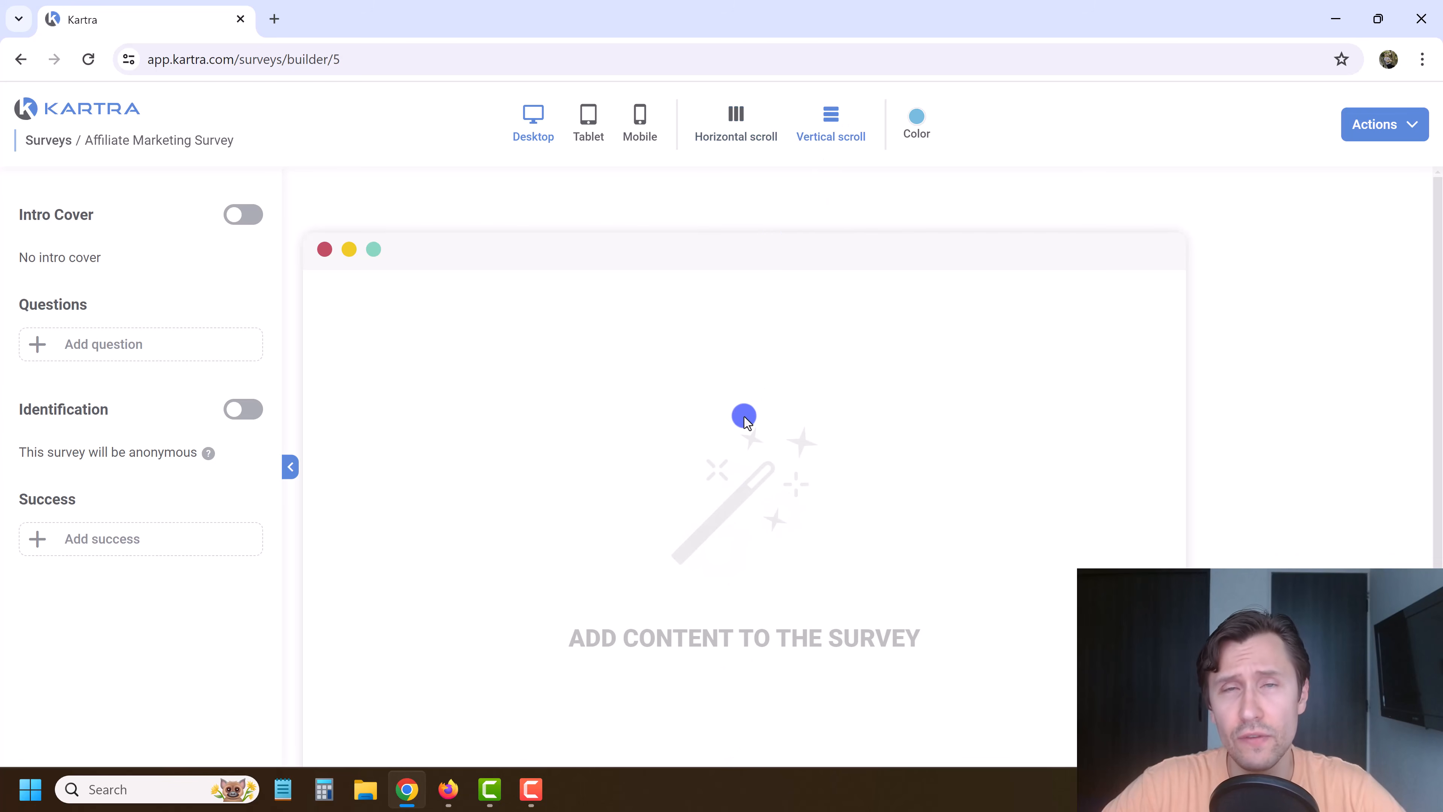
scroll(730, 414, down, 1)
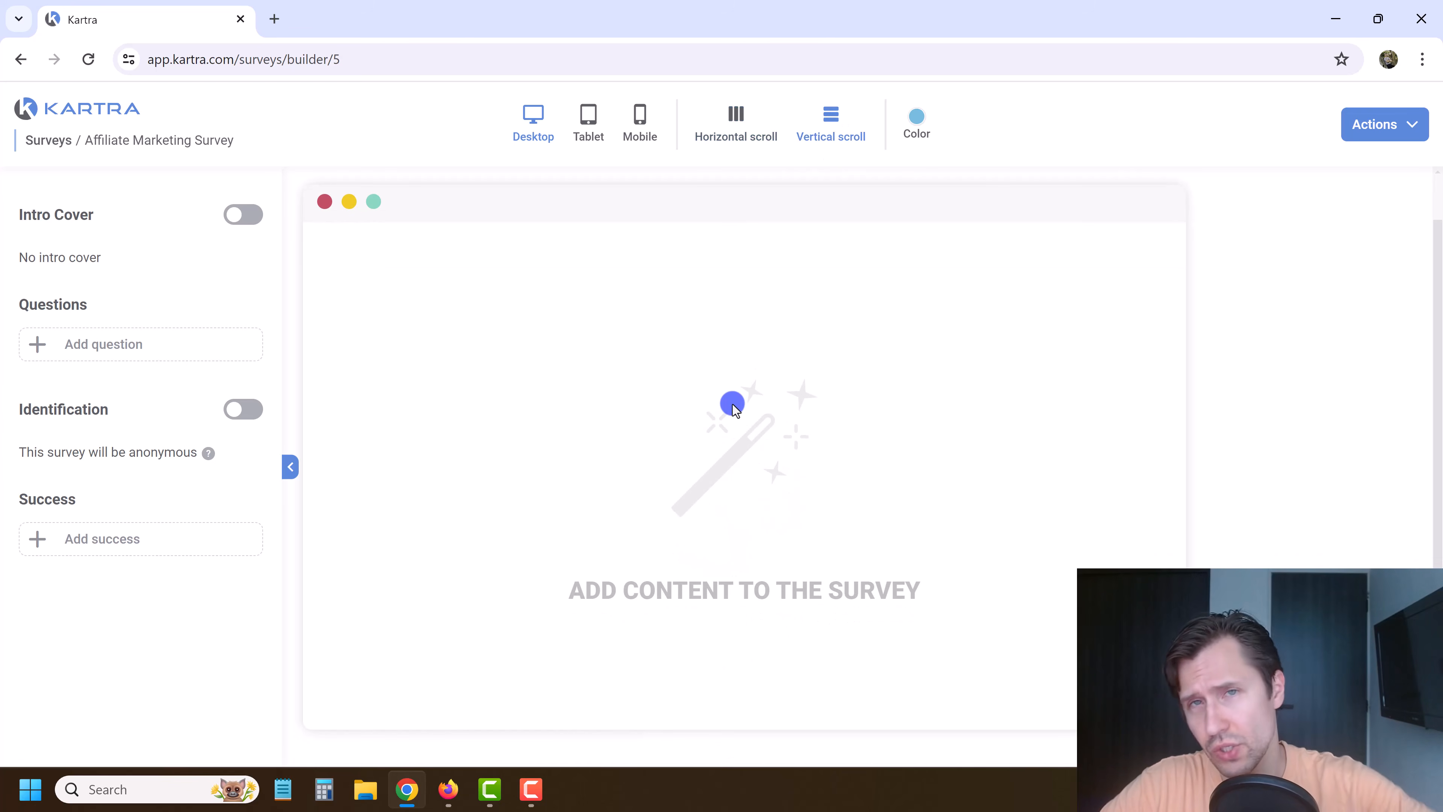
scroll(733, 373, up, 1)
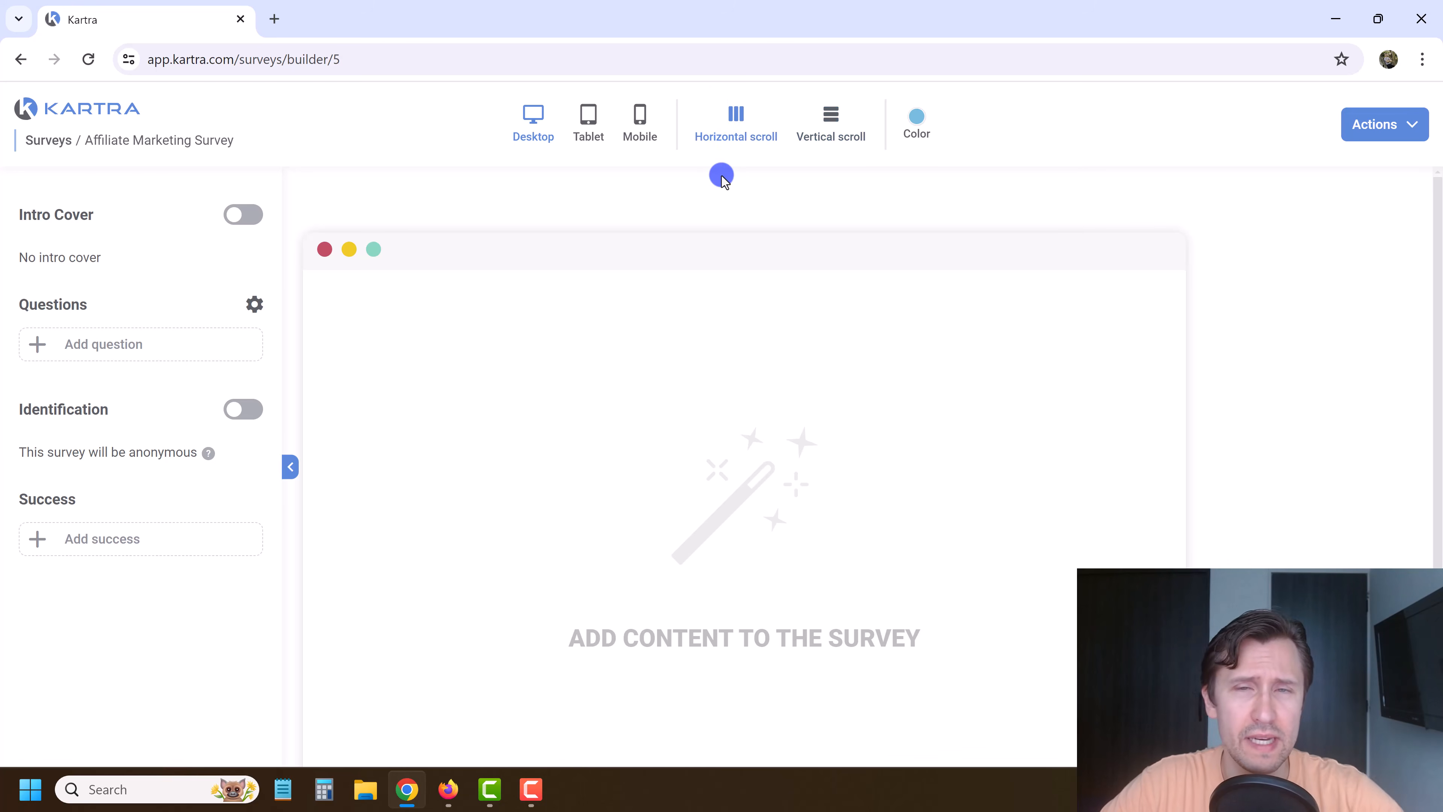
click(919, 117)
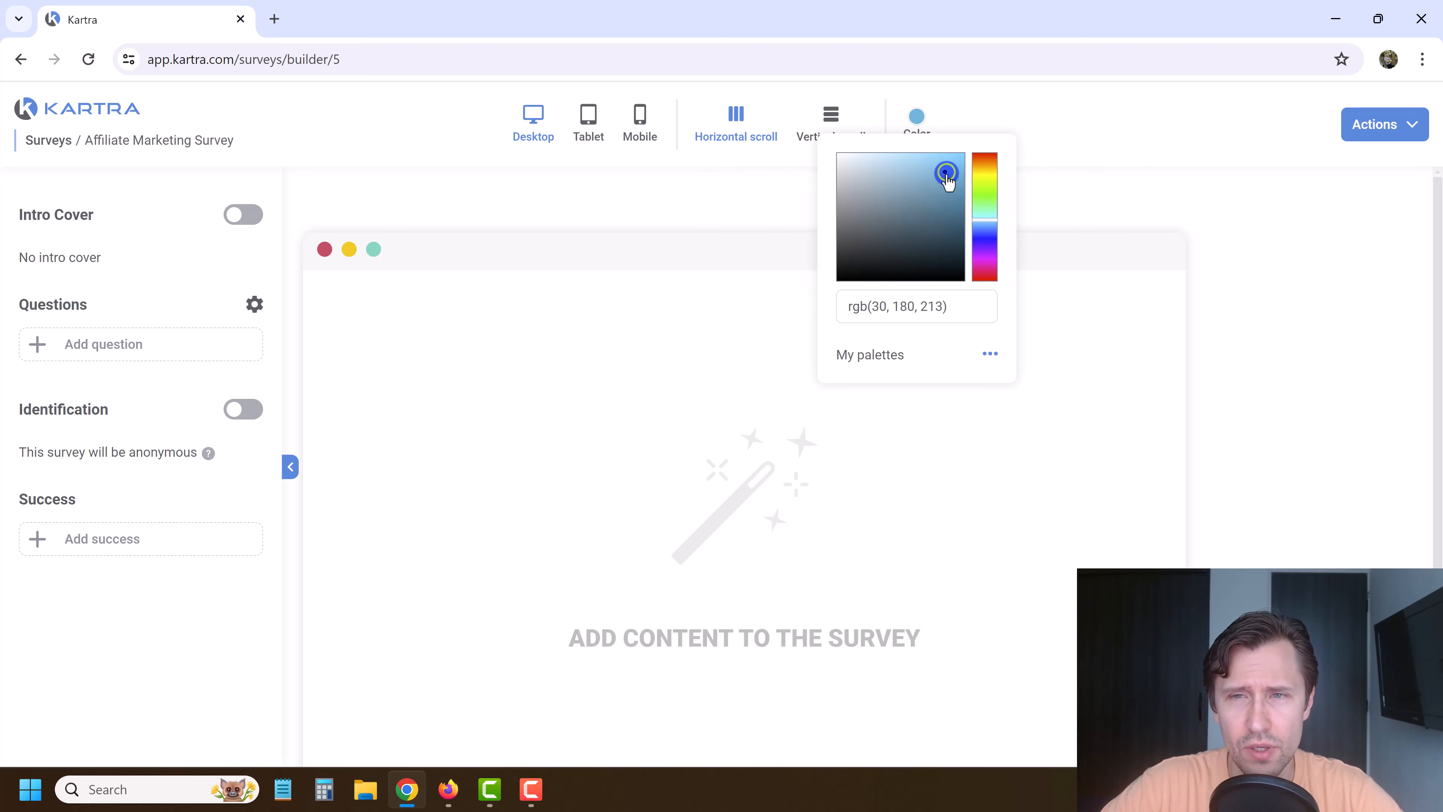
click(656, 211)
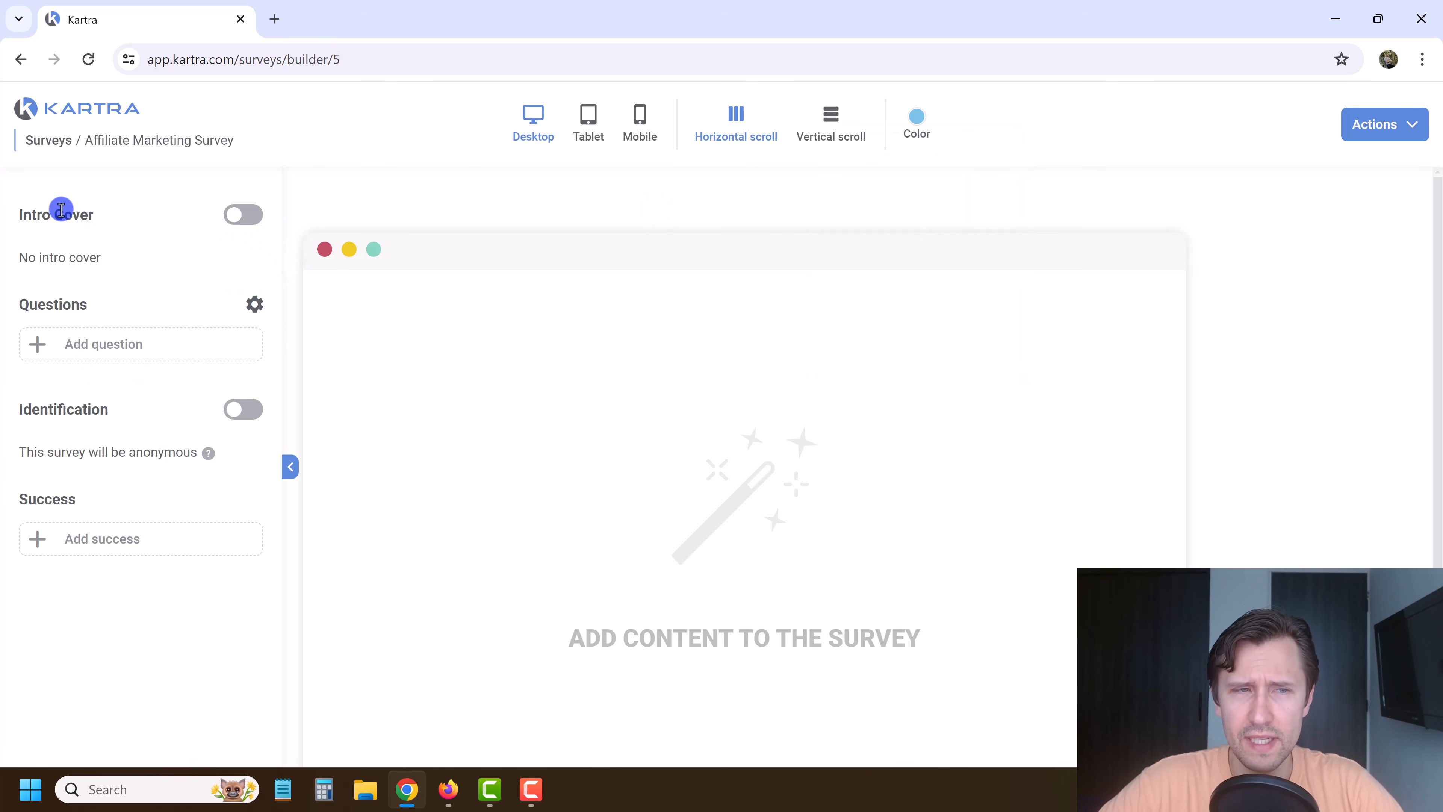
Enable the intro cover and create it with the Text and image layout that places the image beside the text.
click(242, 216)
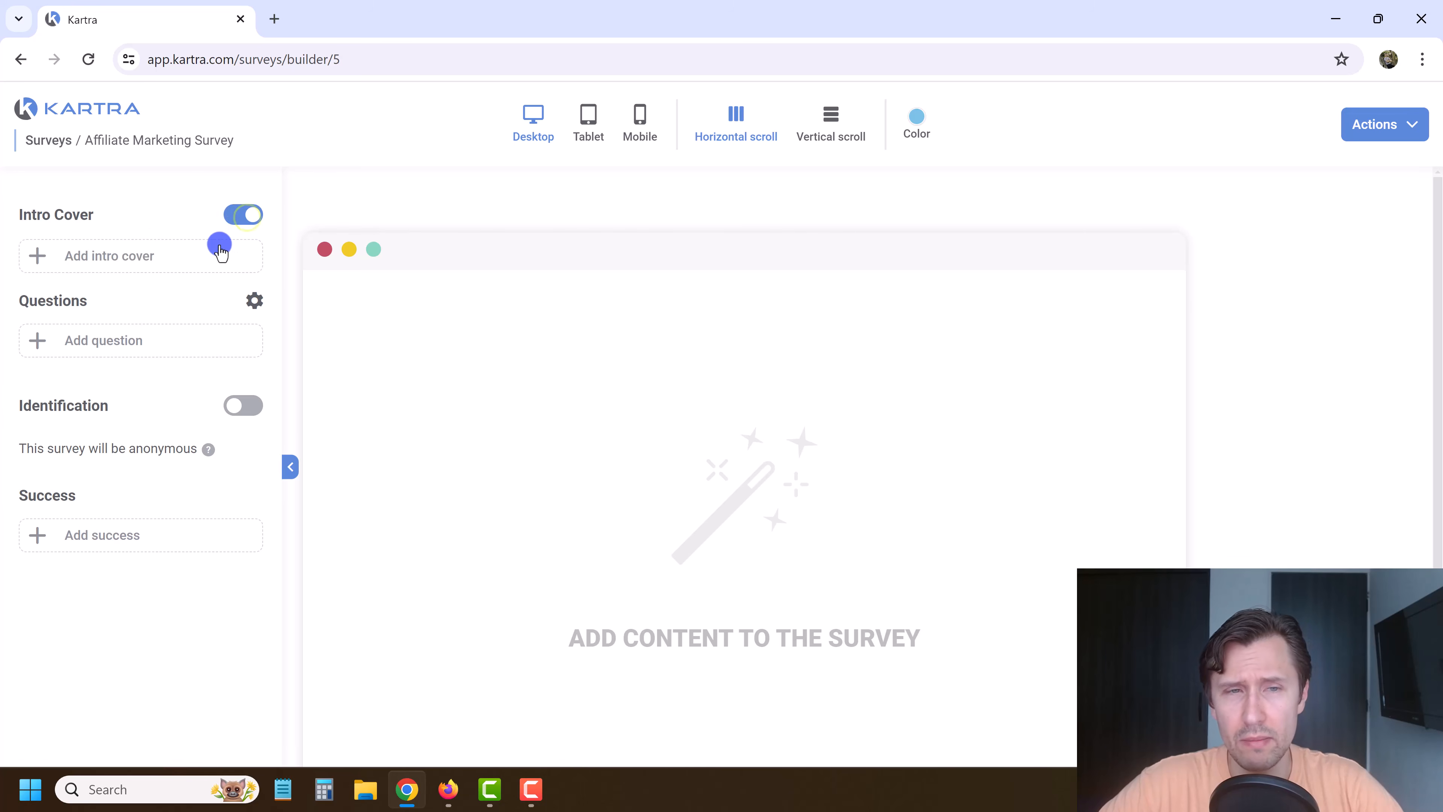
click(168, 257)
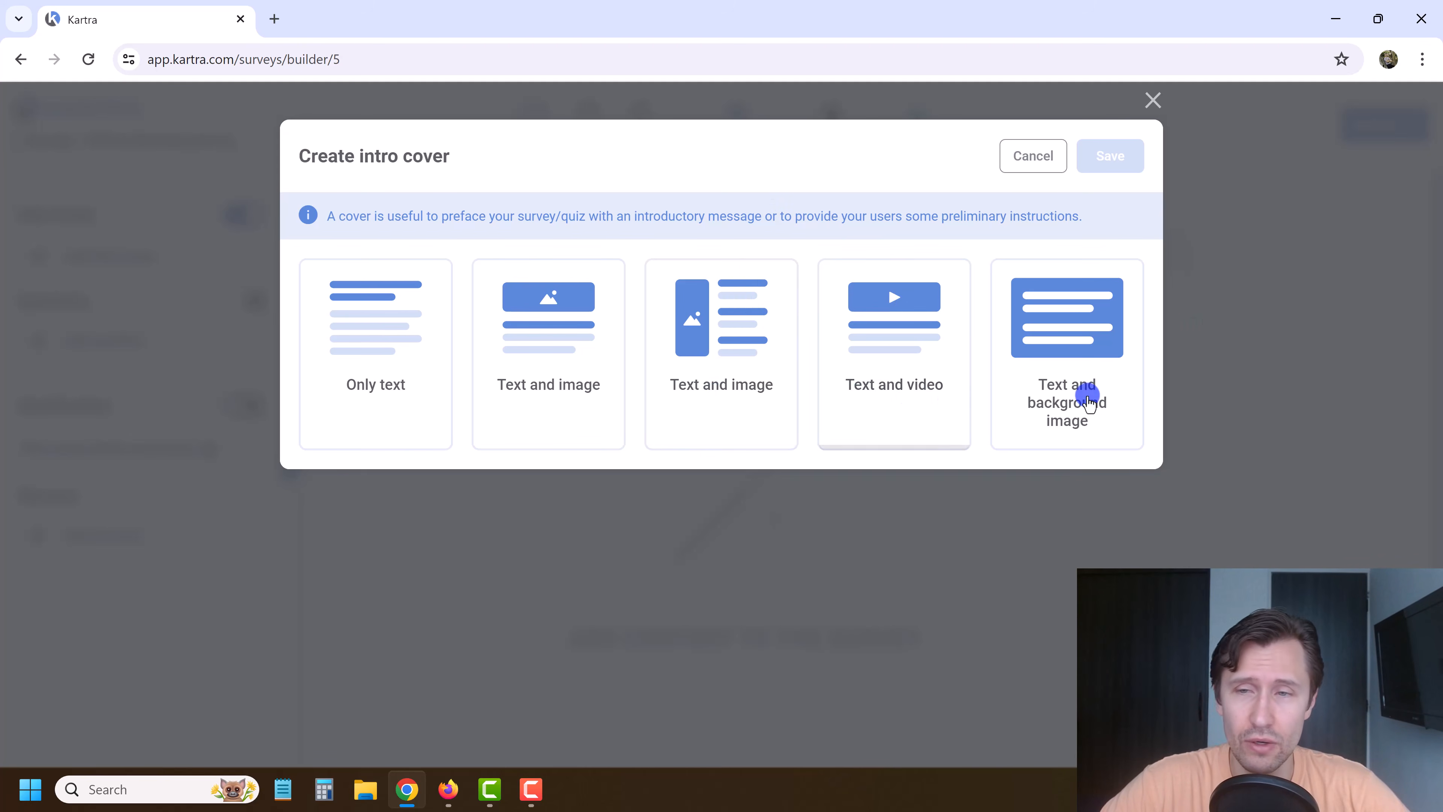
click(724, 321)
click(1122, 153)
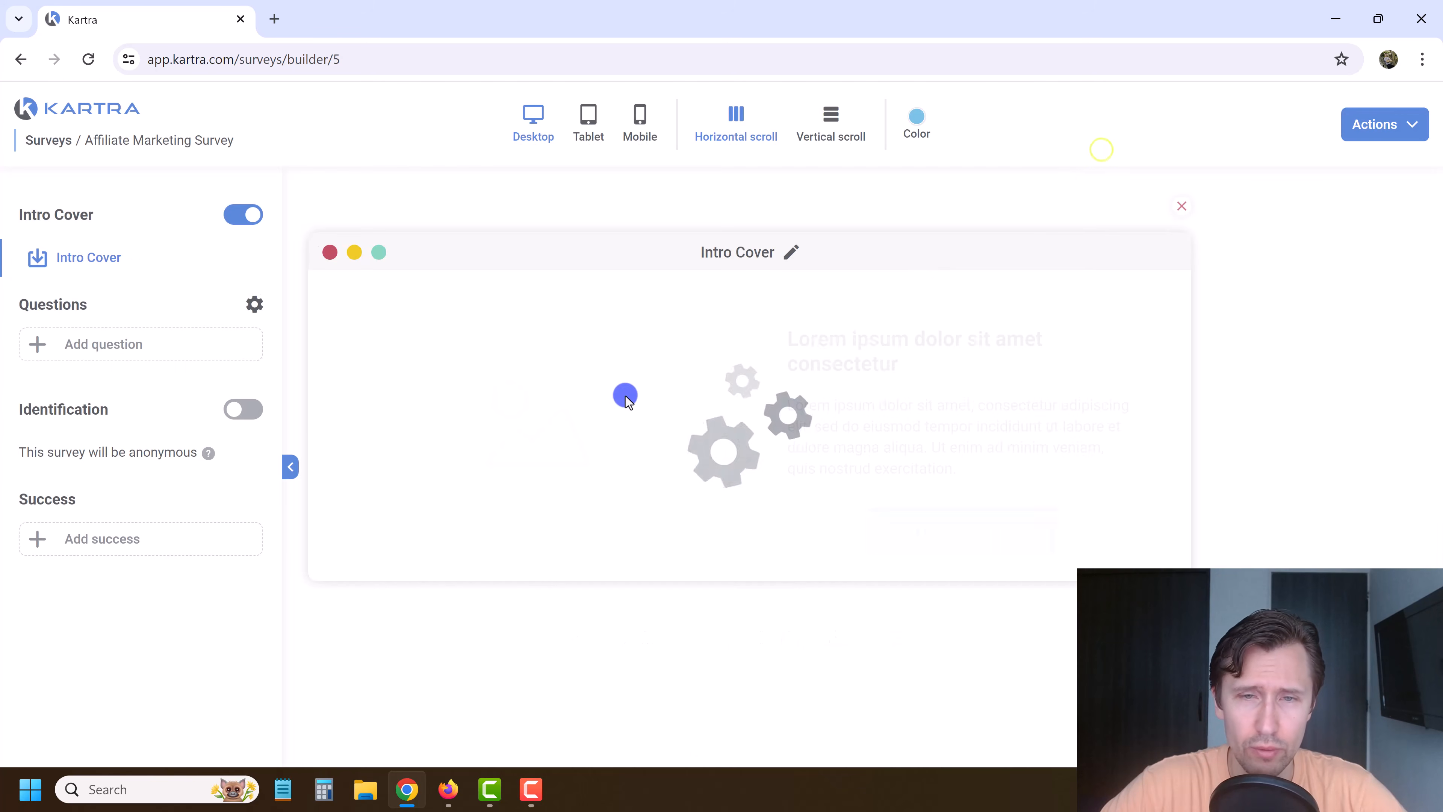
Set the intro cover image to the man_in_gray_crew_neck_shirt thumbs-up photo from the user gallery.
click(380, 343)
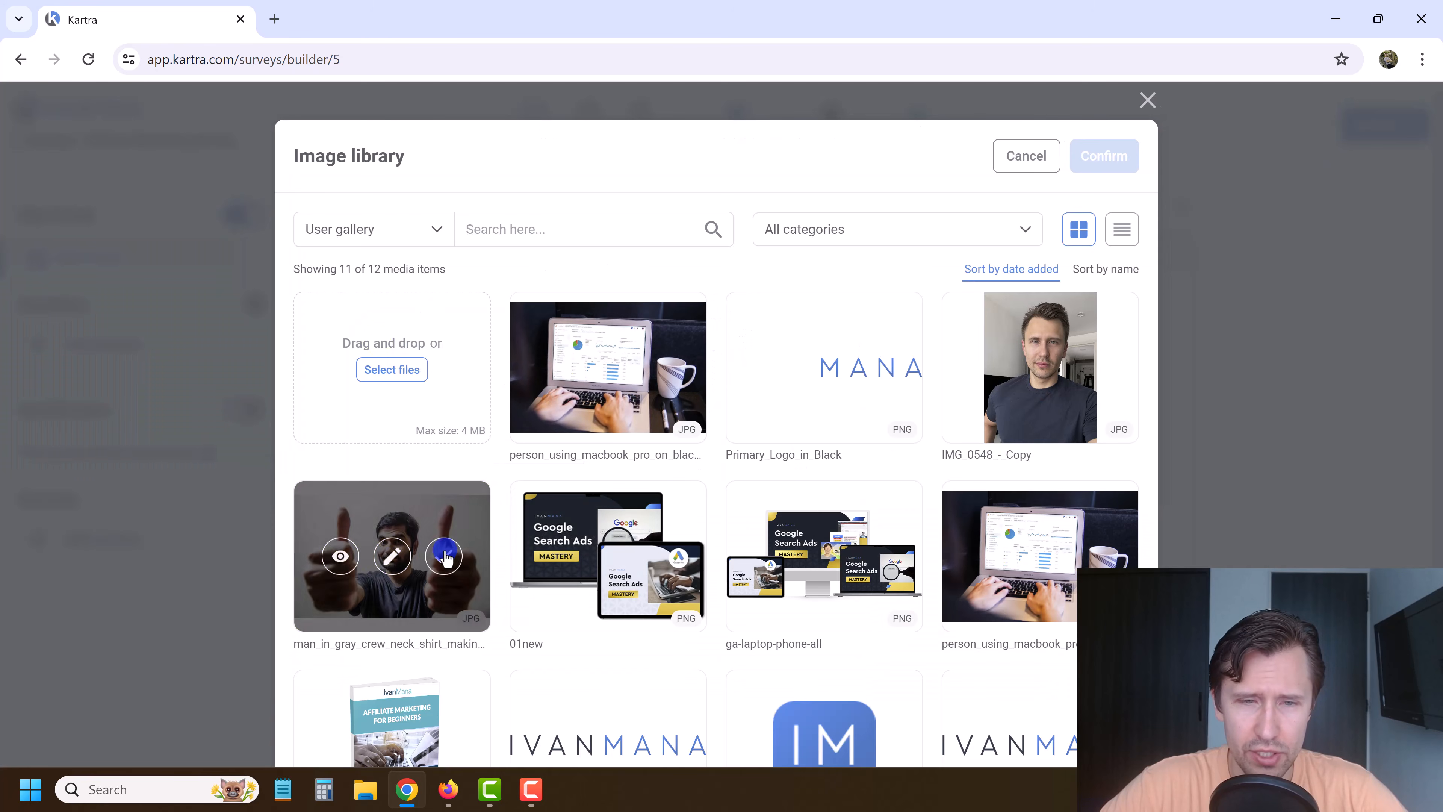
click(443, 555)
click(1096, 157)
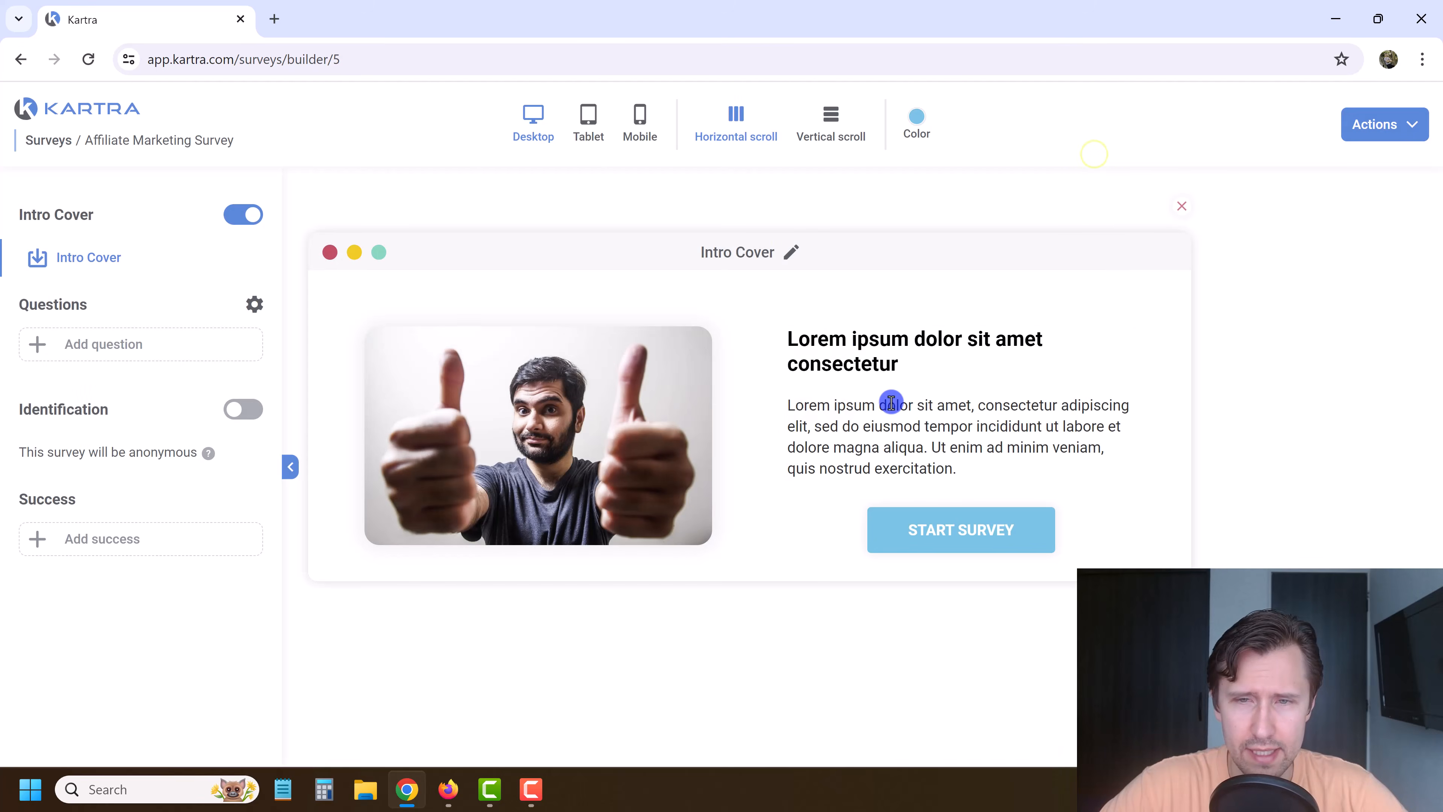
Replace the intro cover's placeholder heading with "Affiliate Marketing Survey".
click(835, 341)
triple_click(872, 344)
text(Affiliate Marketing Survey)
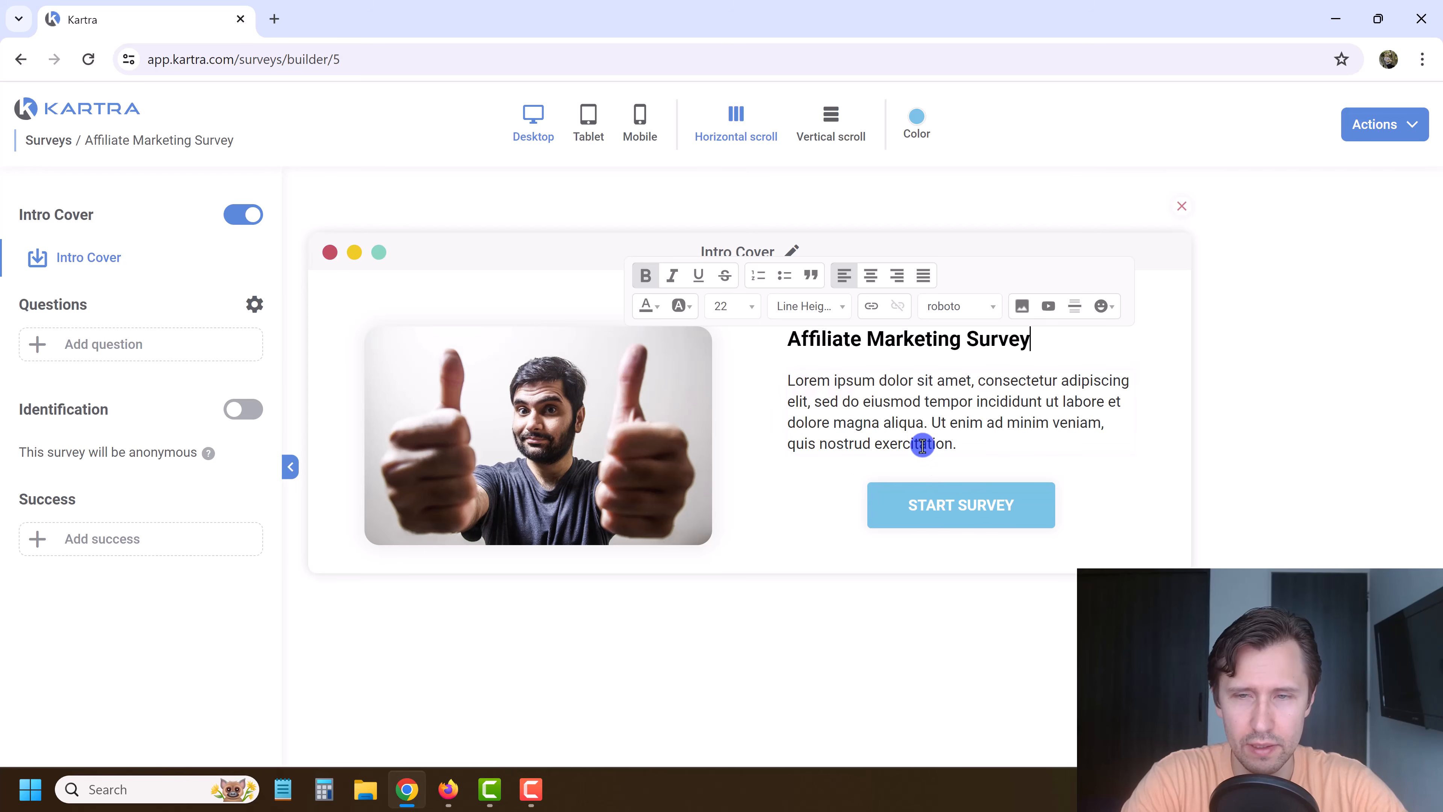
Replace the intro cover's placeholder paragraph with "We want to find out more about your affiliate marketing experience so that we can help you.".
click(922, 422)
double_click(919, 423)
triple_click(919, 424)
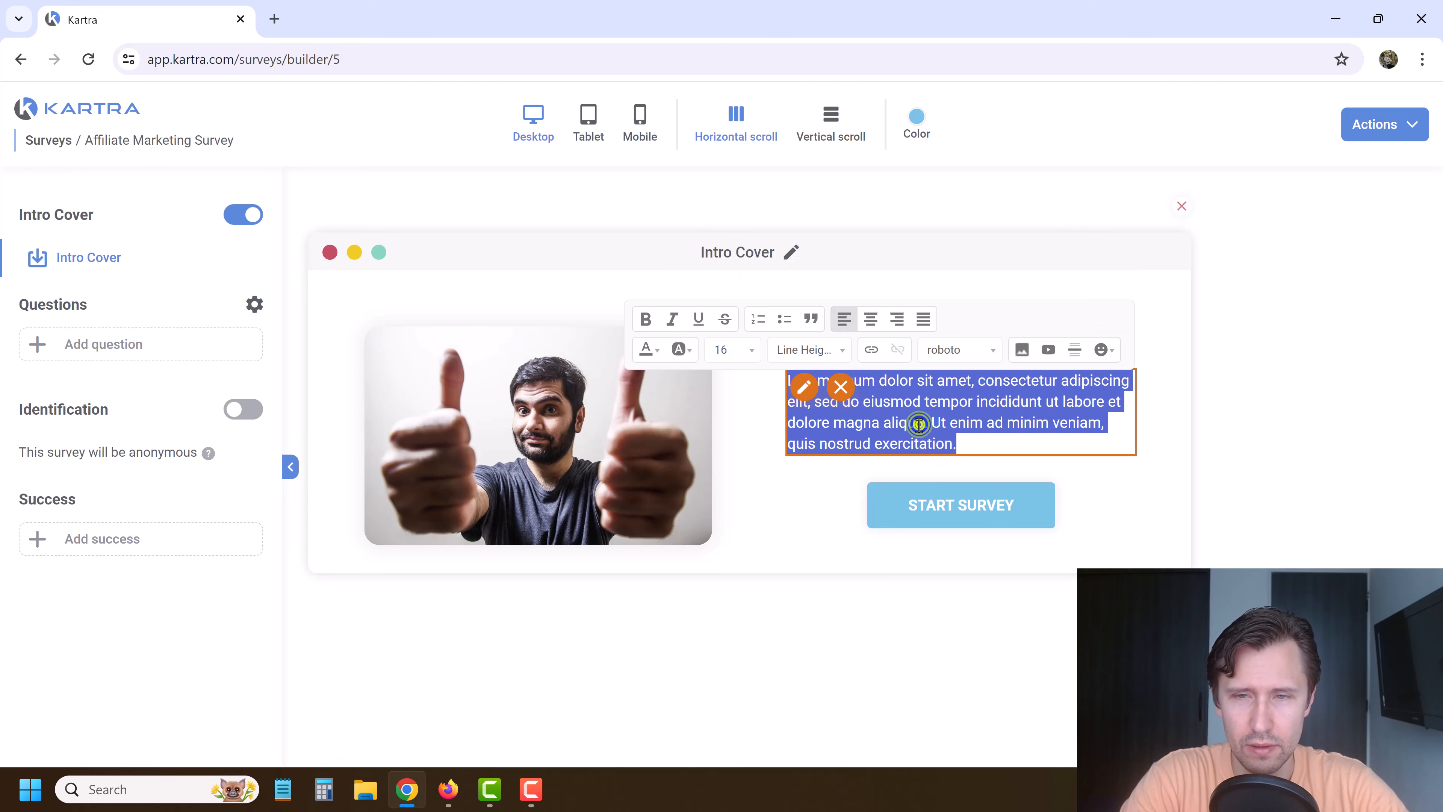
key(BackSpace)
text(We want to find out more about your affiliat)
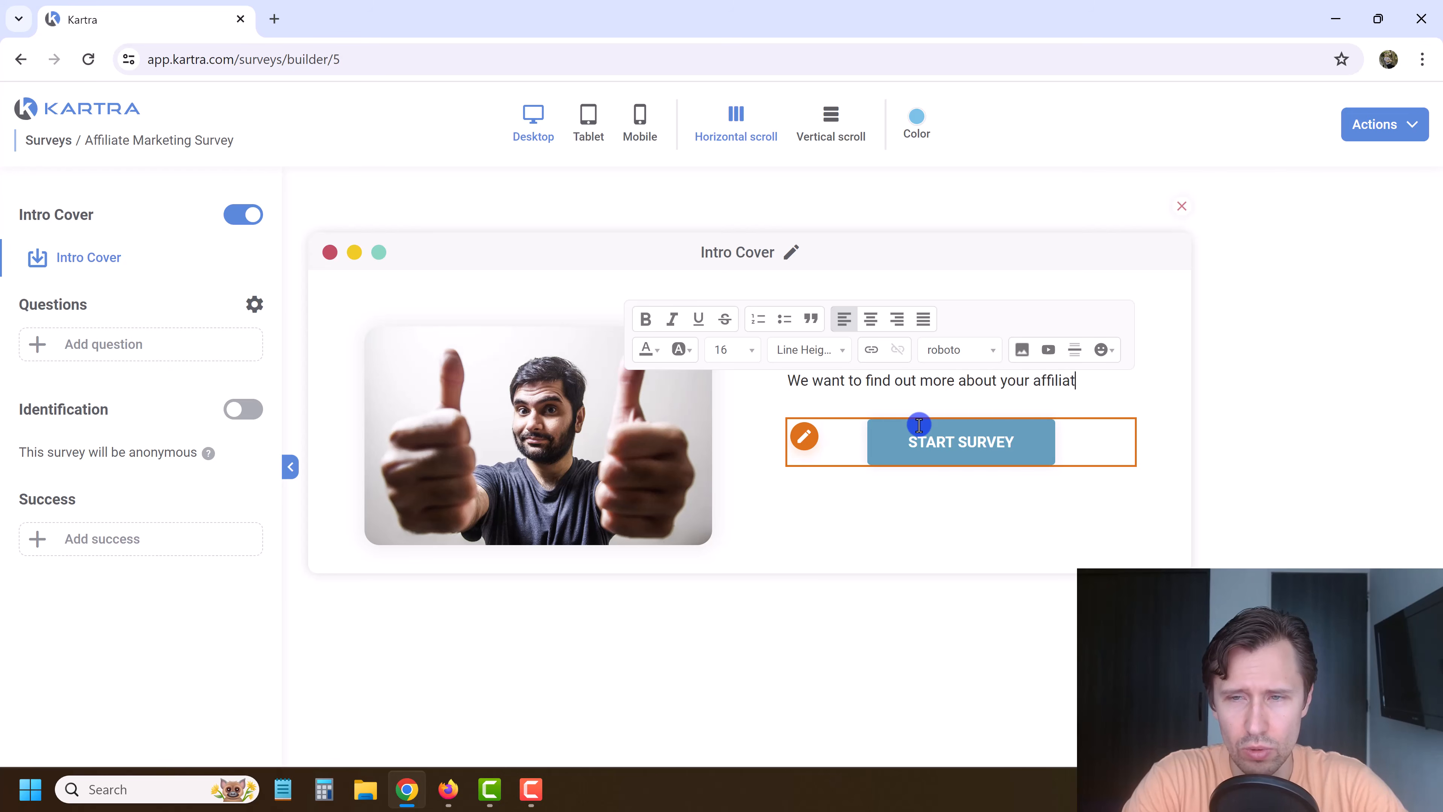
text(ing experience so that we can help you.)
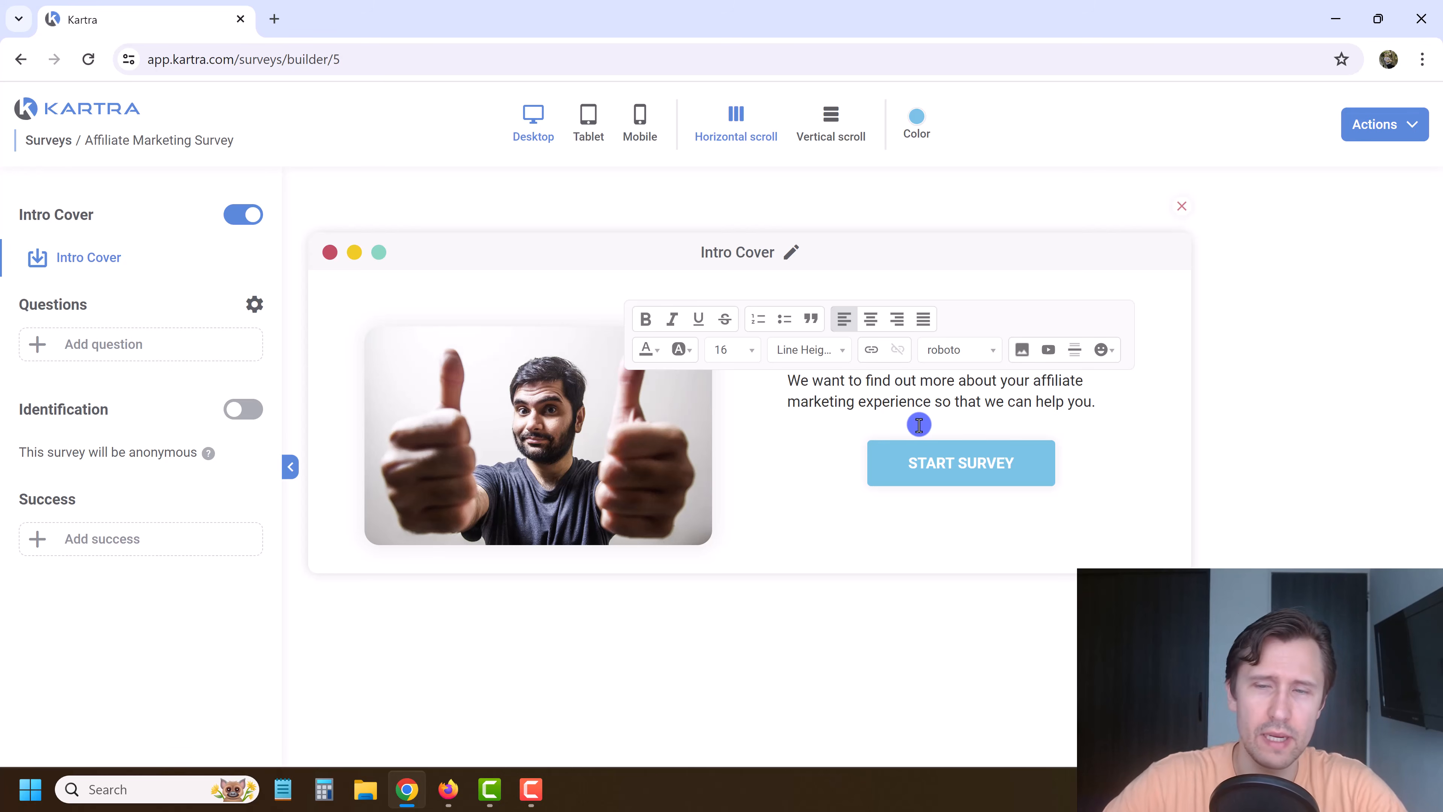
click(964, 458)
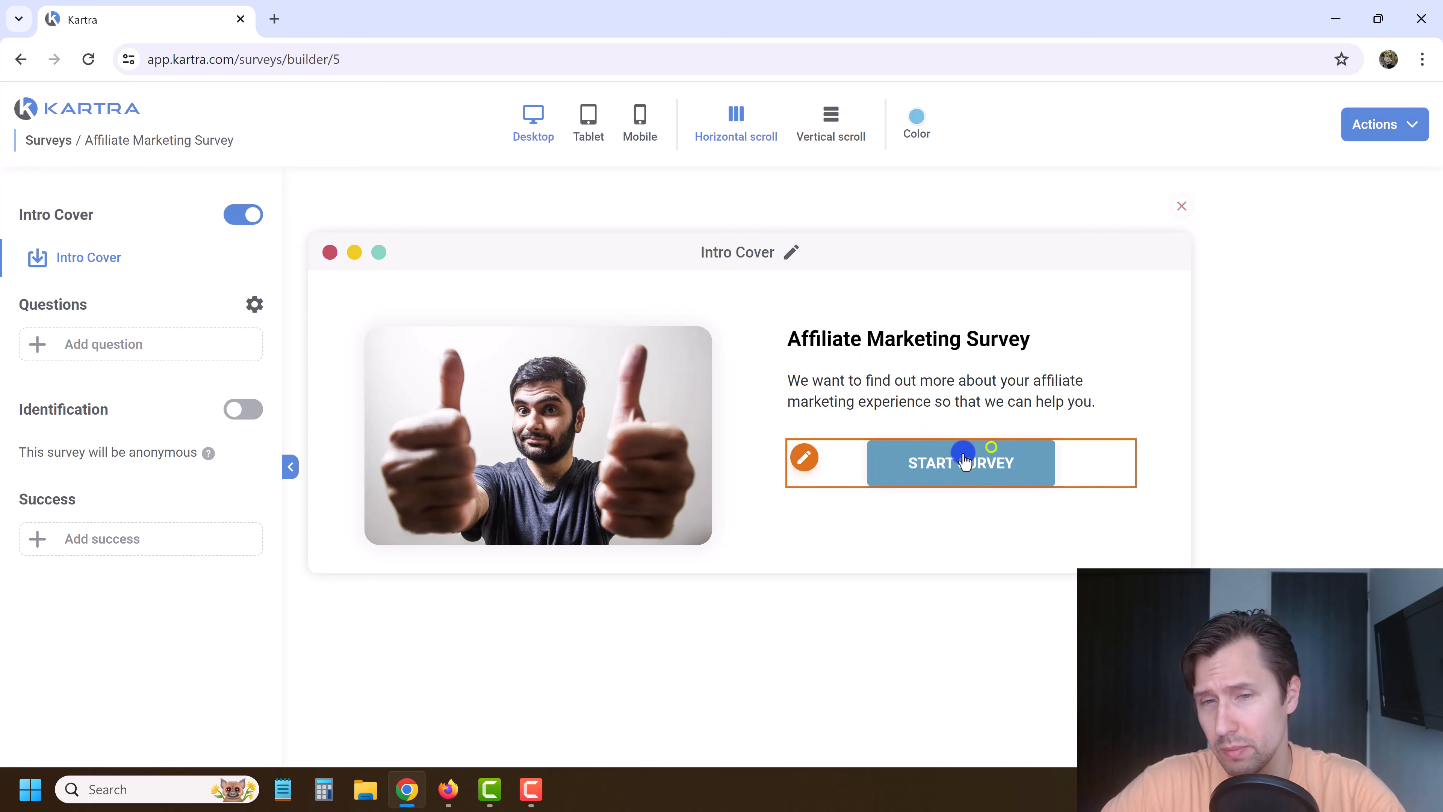
click(1001, 429)
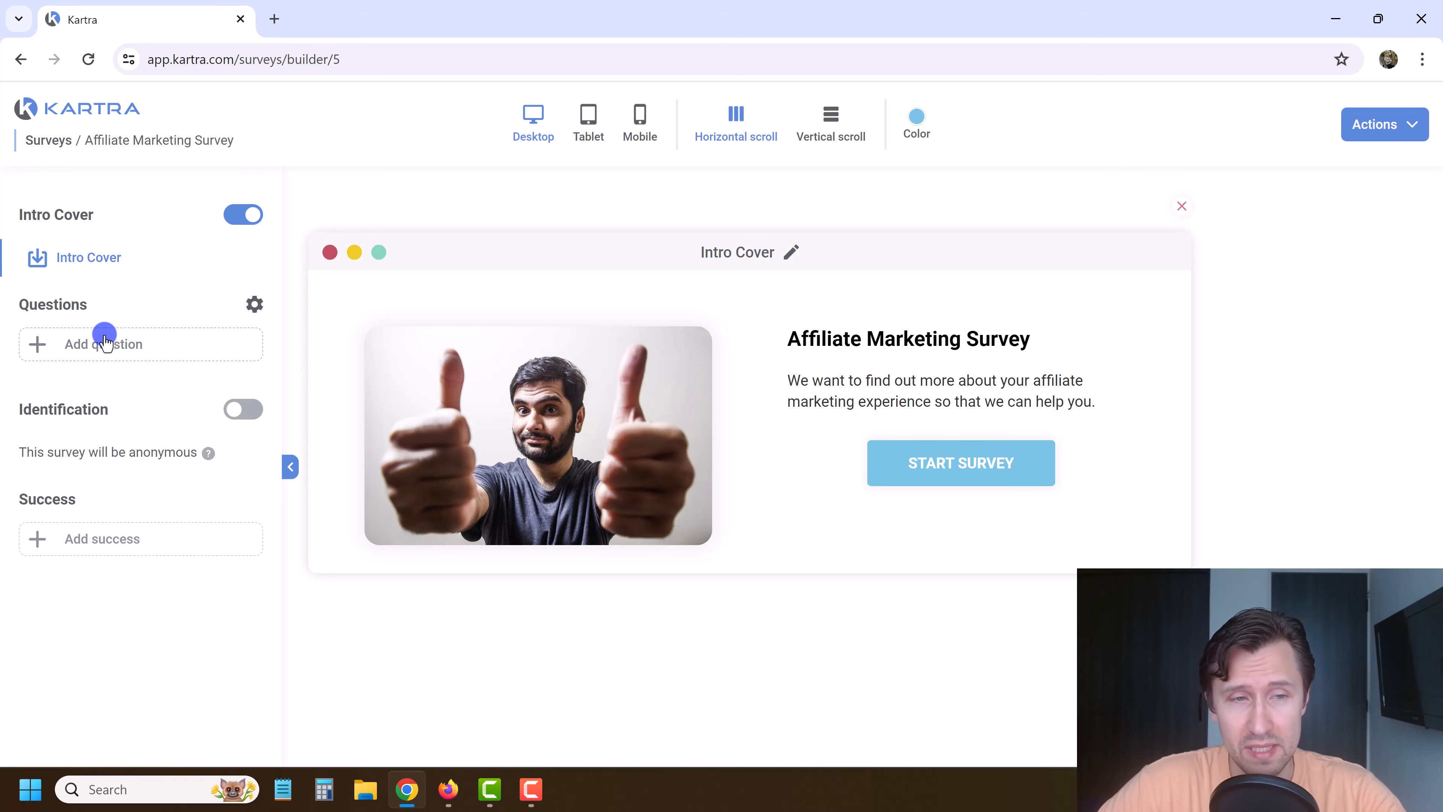
Enable identification for the survey and create an identification form with the Only text layout.
click(145, 398)
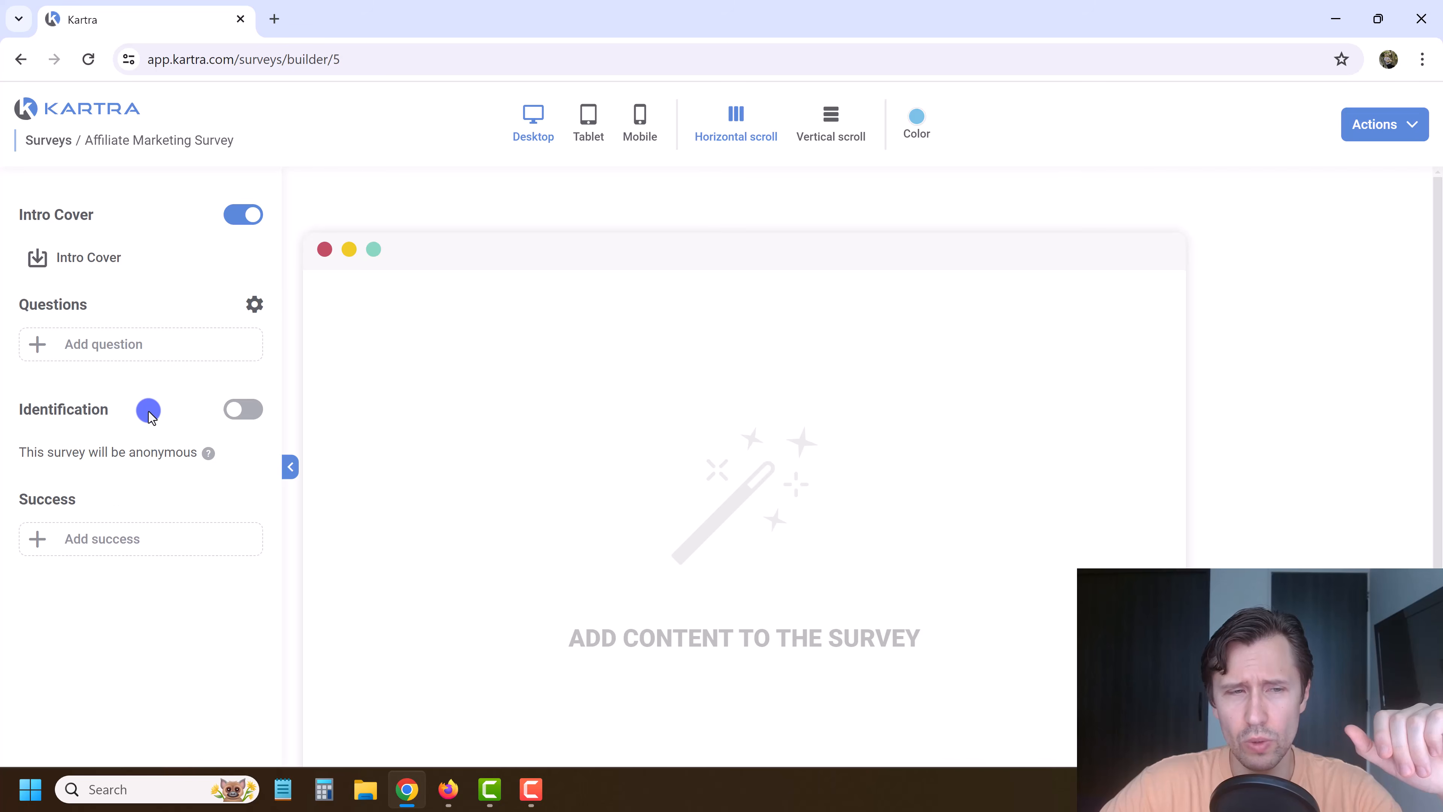
mouse_move(237, 423)
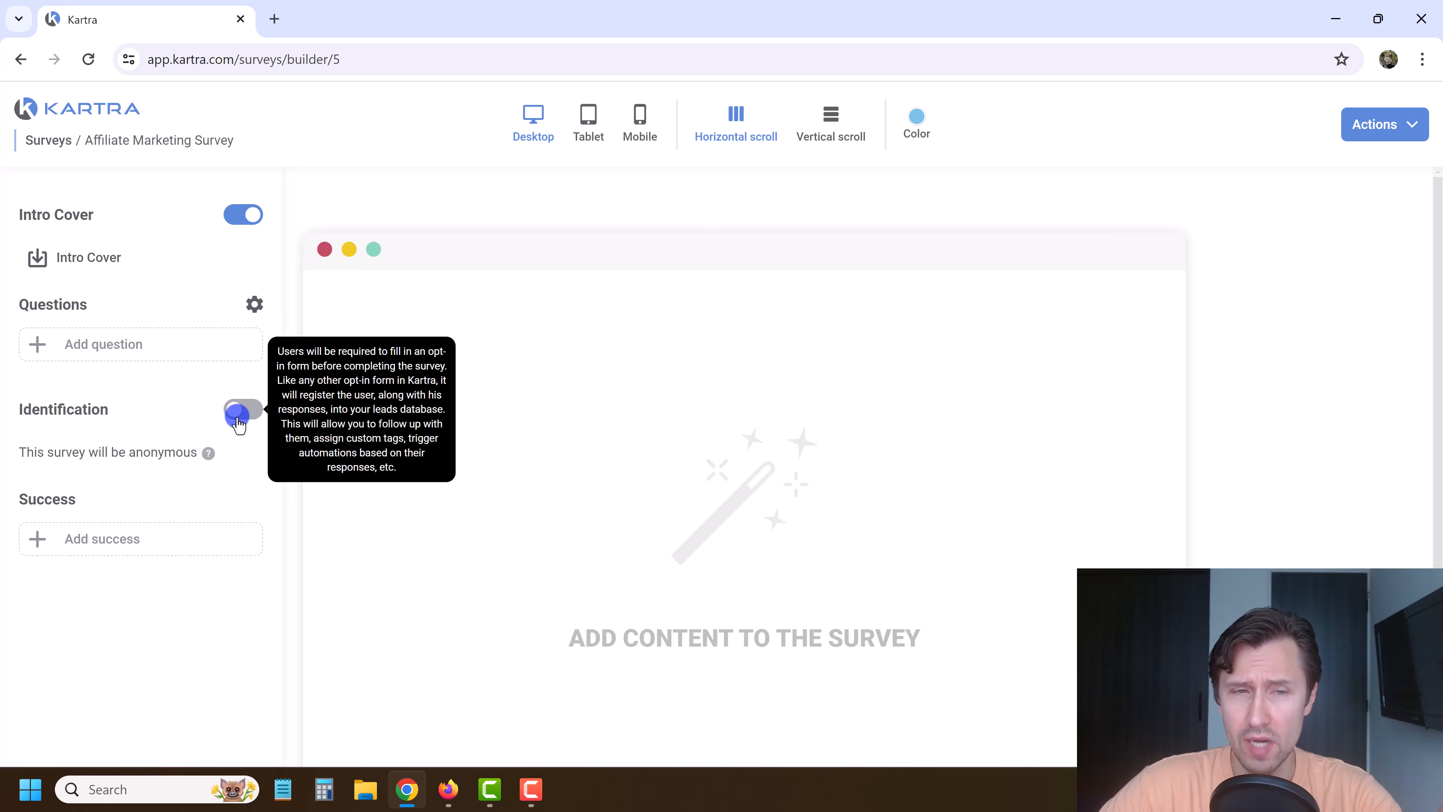
drag(99, 452, 170, 447)
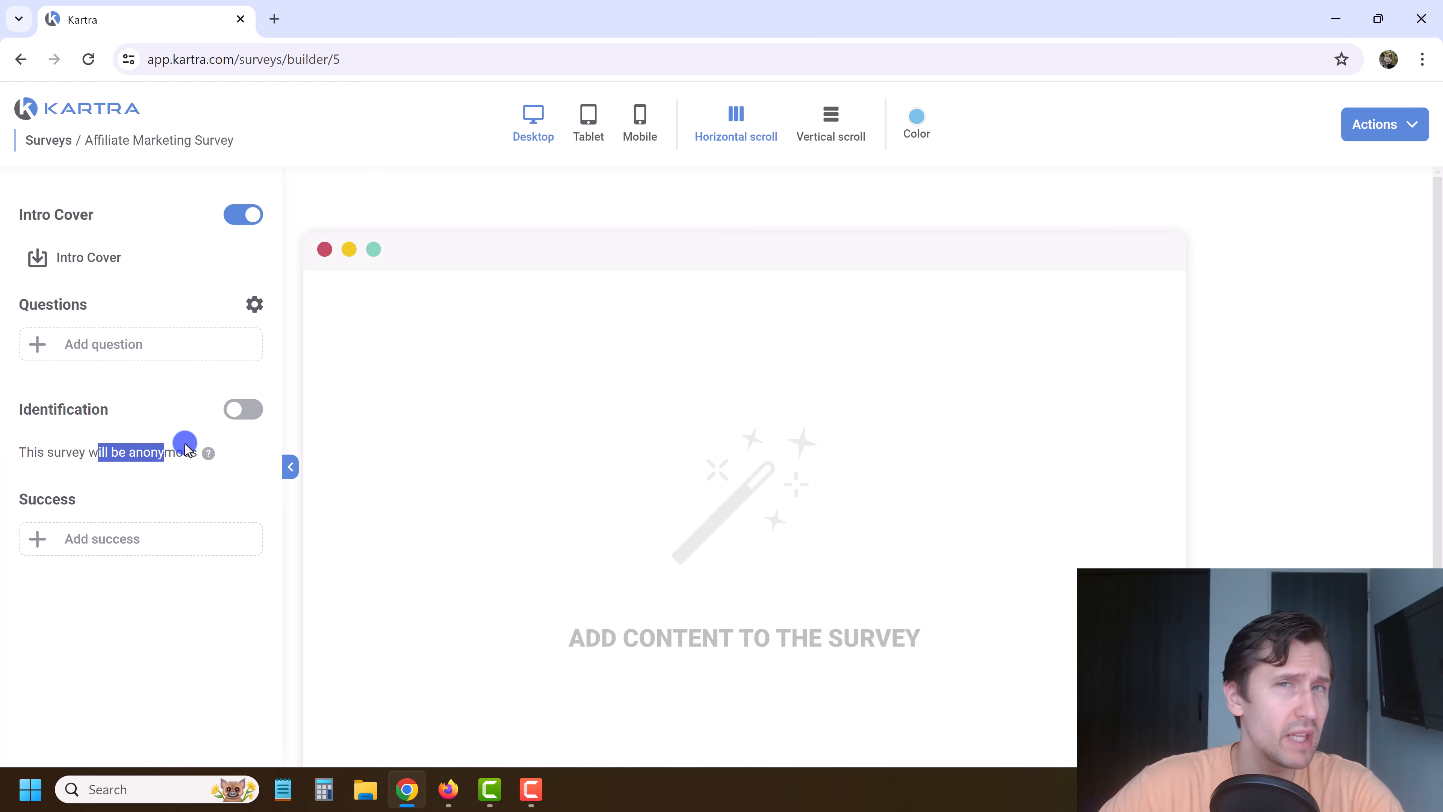
mouse_move(226, 408)
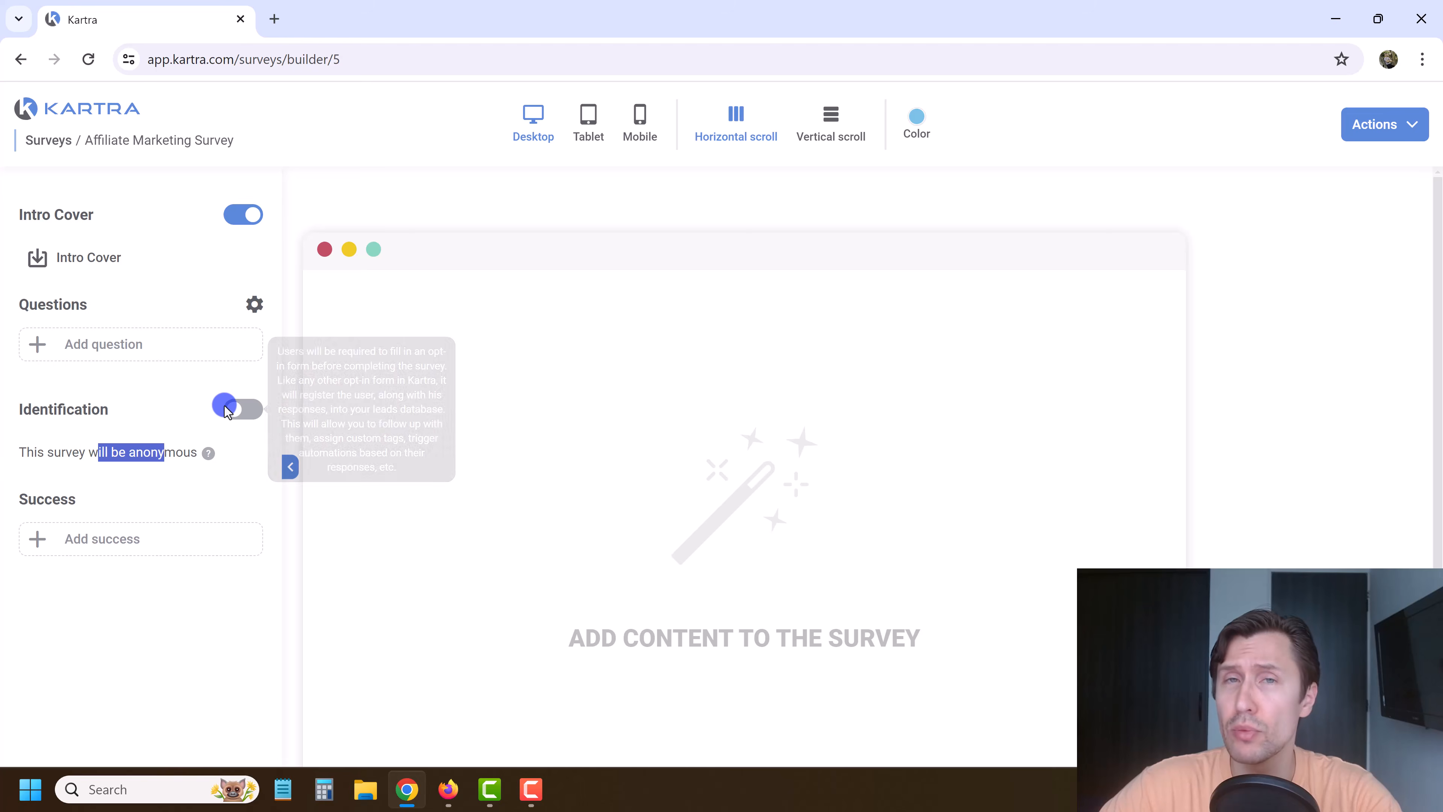
click(227, 408)
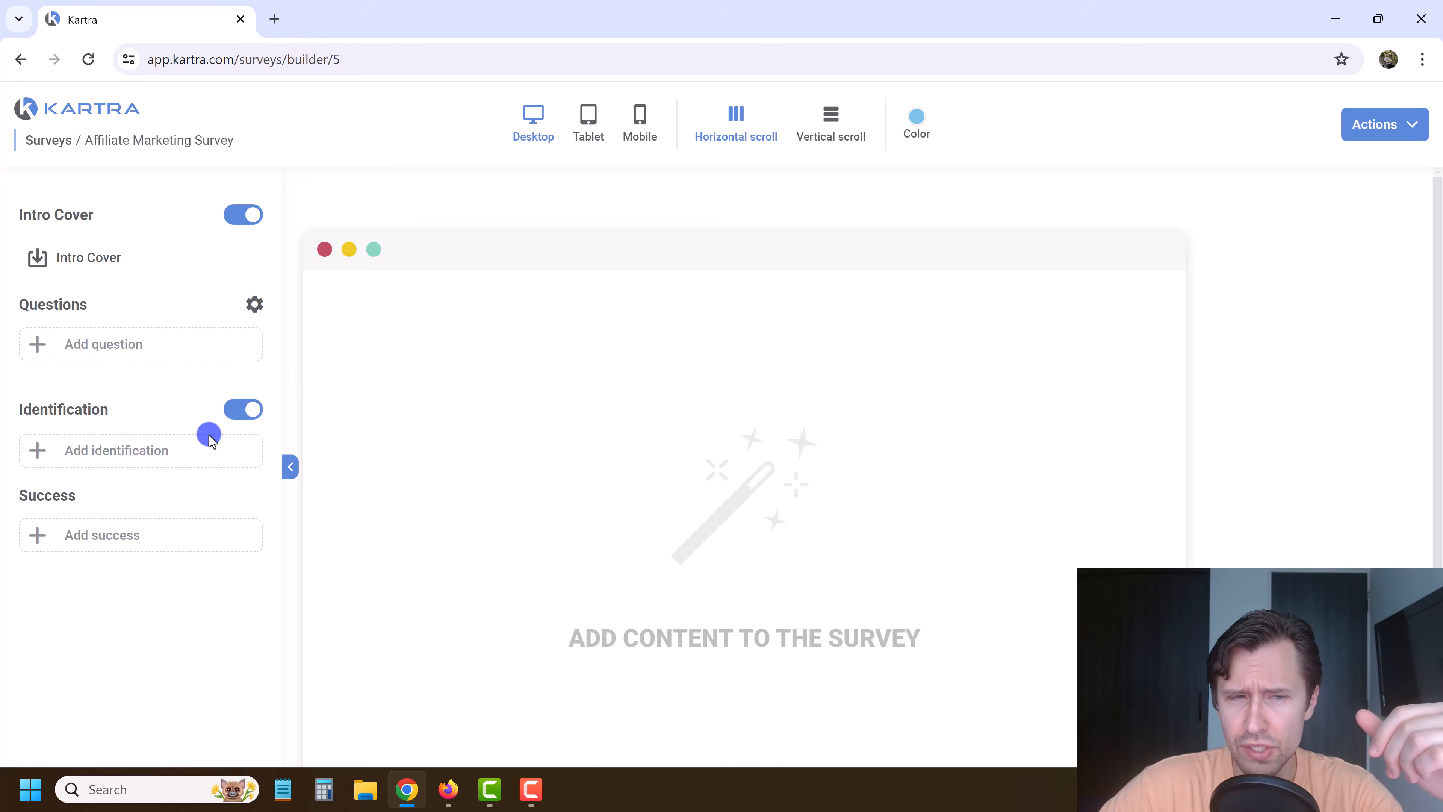
click(145, 451)
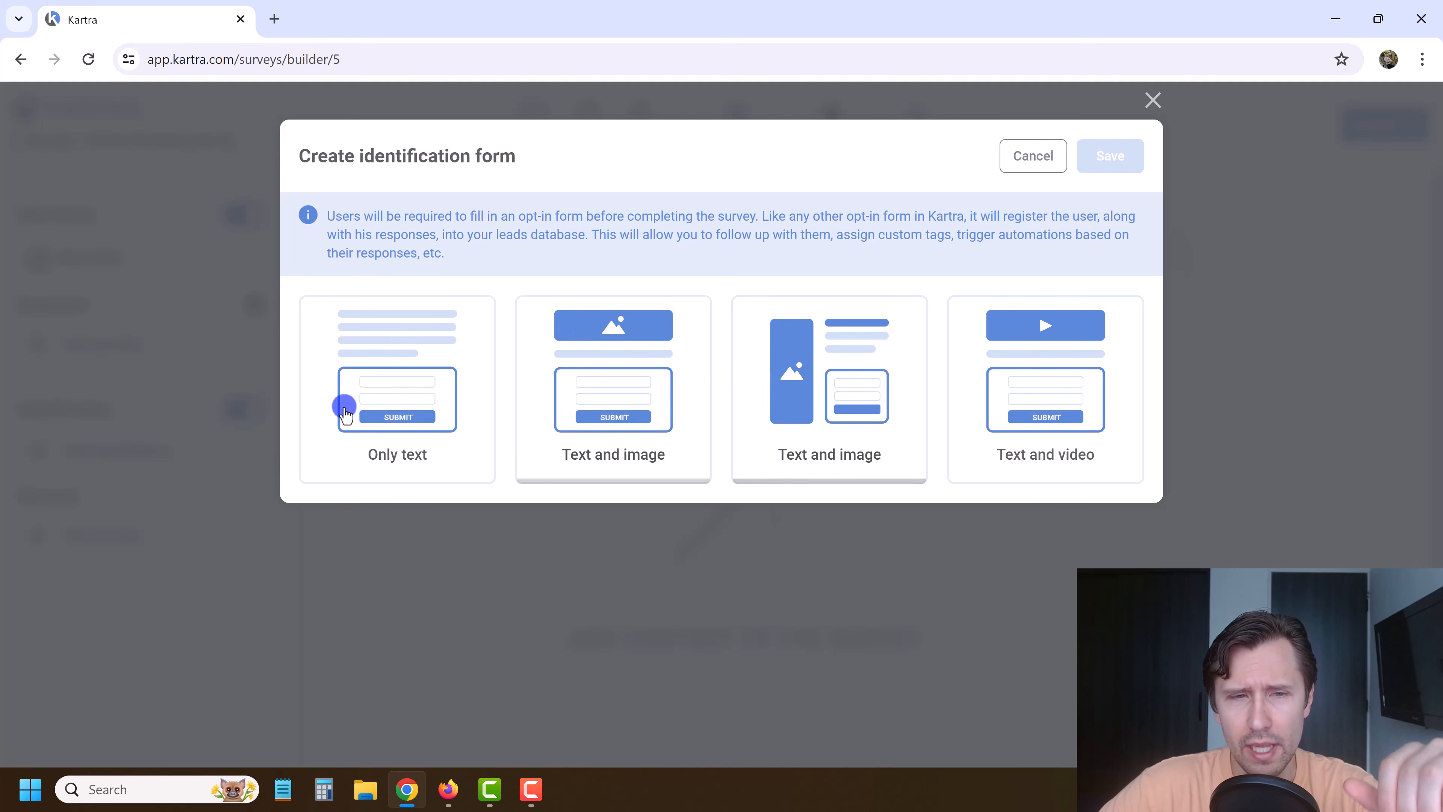
click(368, 388)
click(1137, 155)
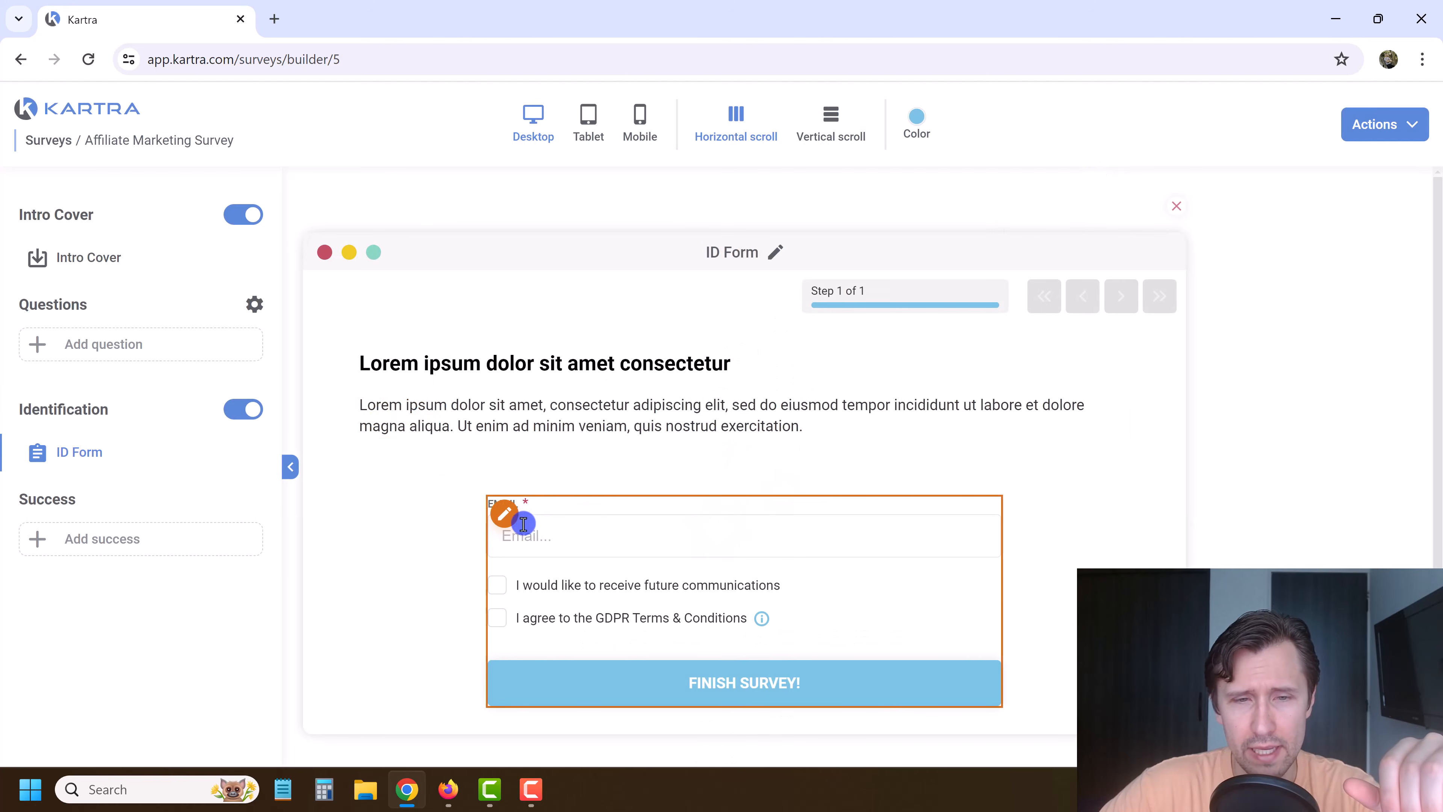
Open the ID form's opt-in fields for editing and add the existing First name field.
click(504, 517)
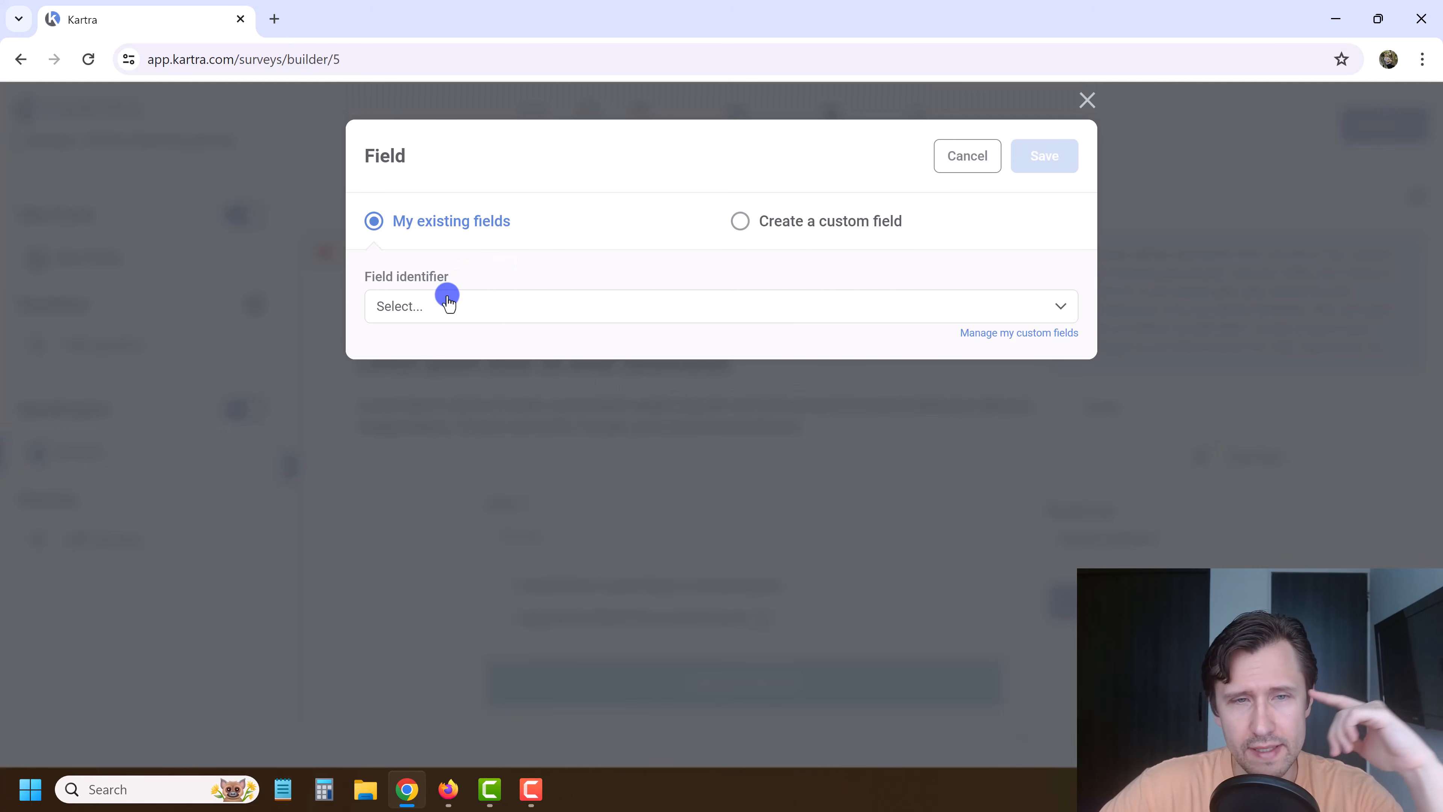
click(461, 304)
click(441, 409)
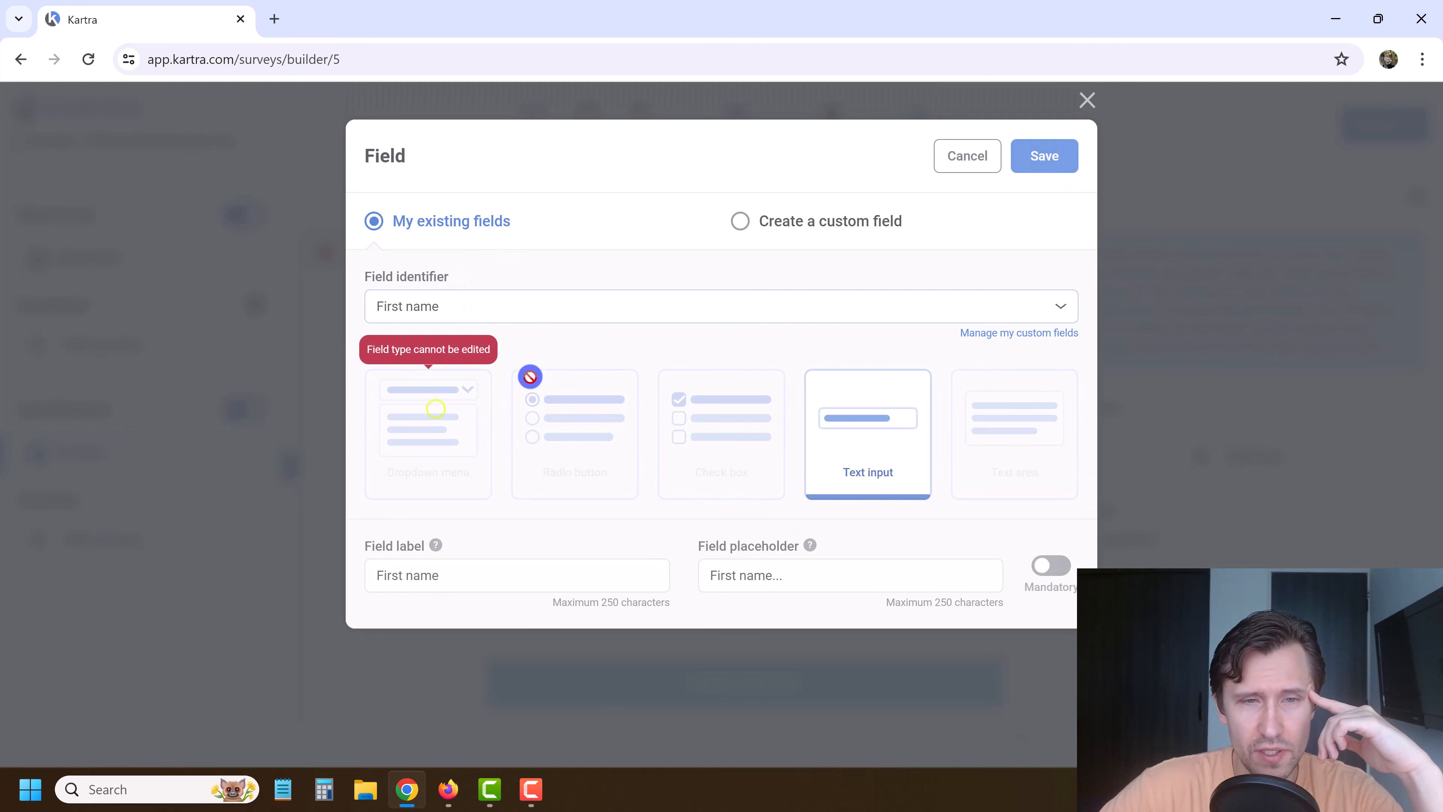
click(1033, 156)
Add the existing Company field to the opt-in form, save the form and close its settings.
click(1140, 501)
click(454, 301)
scroll(545, 423, down, 3)
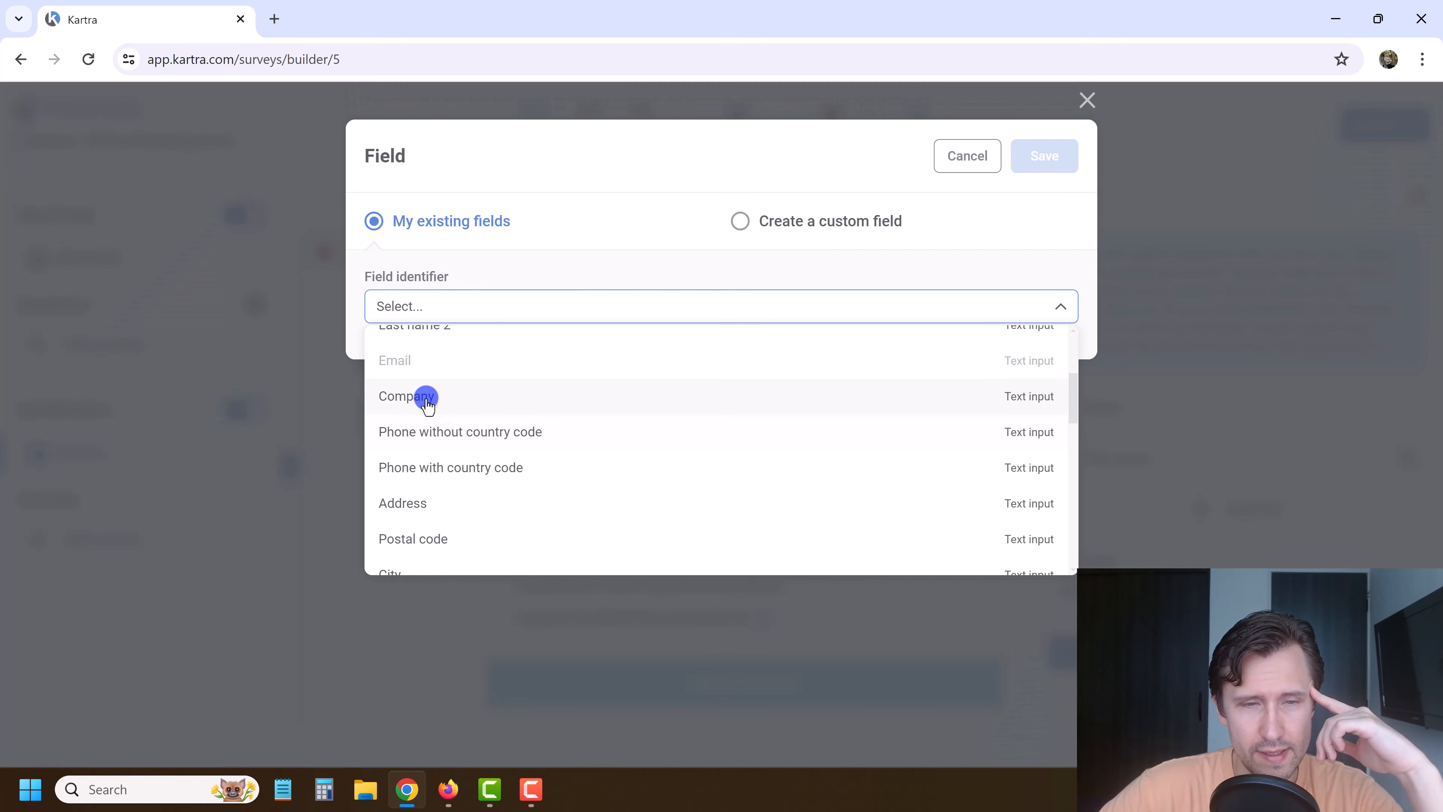
click(426, 398)
click(1043, 156)
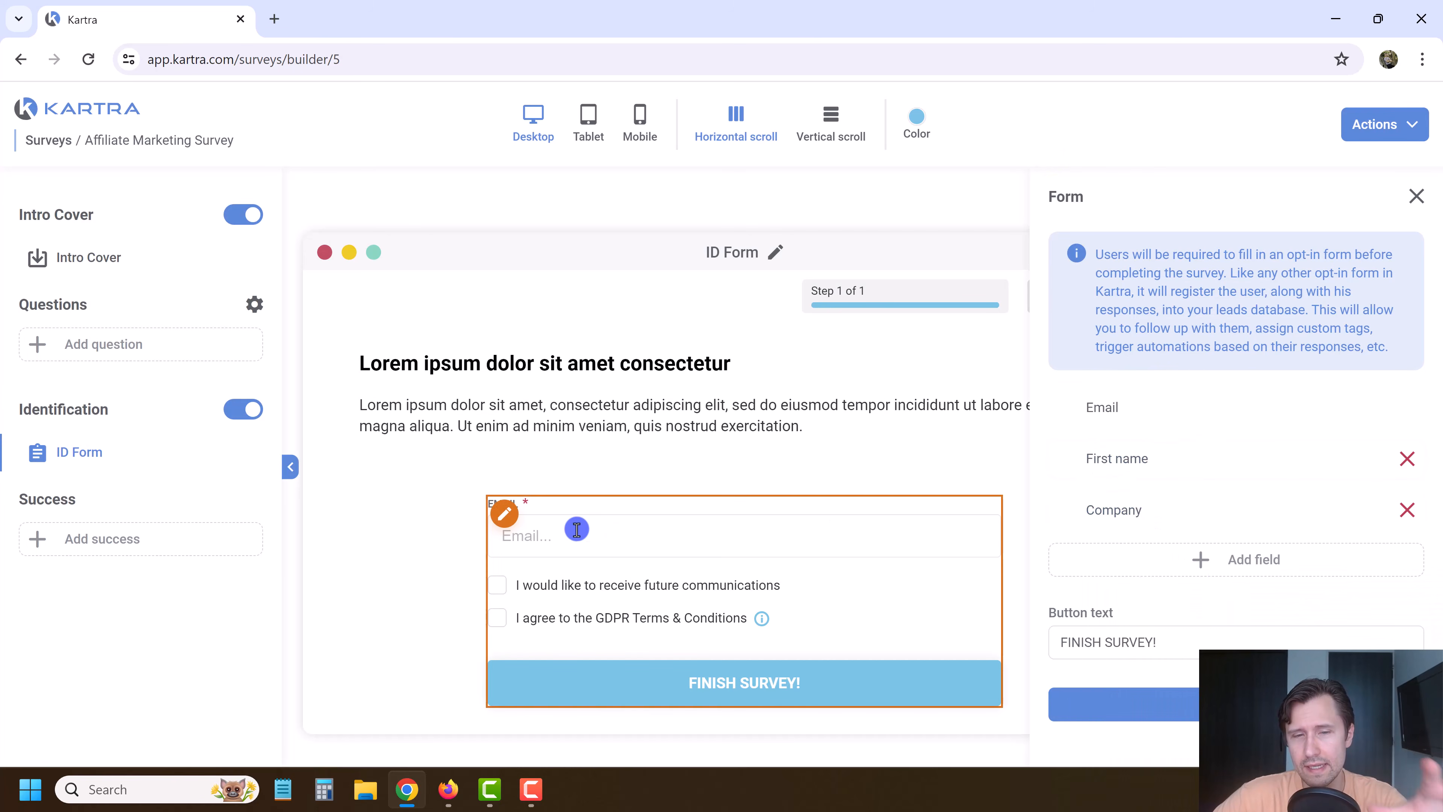
click(1151, 700)
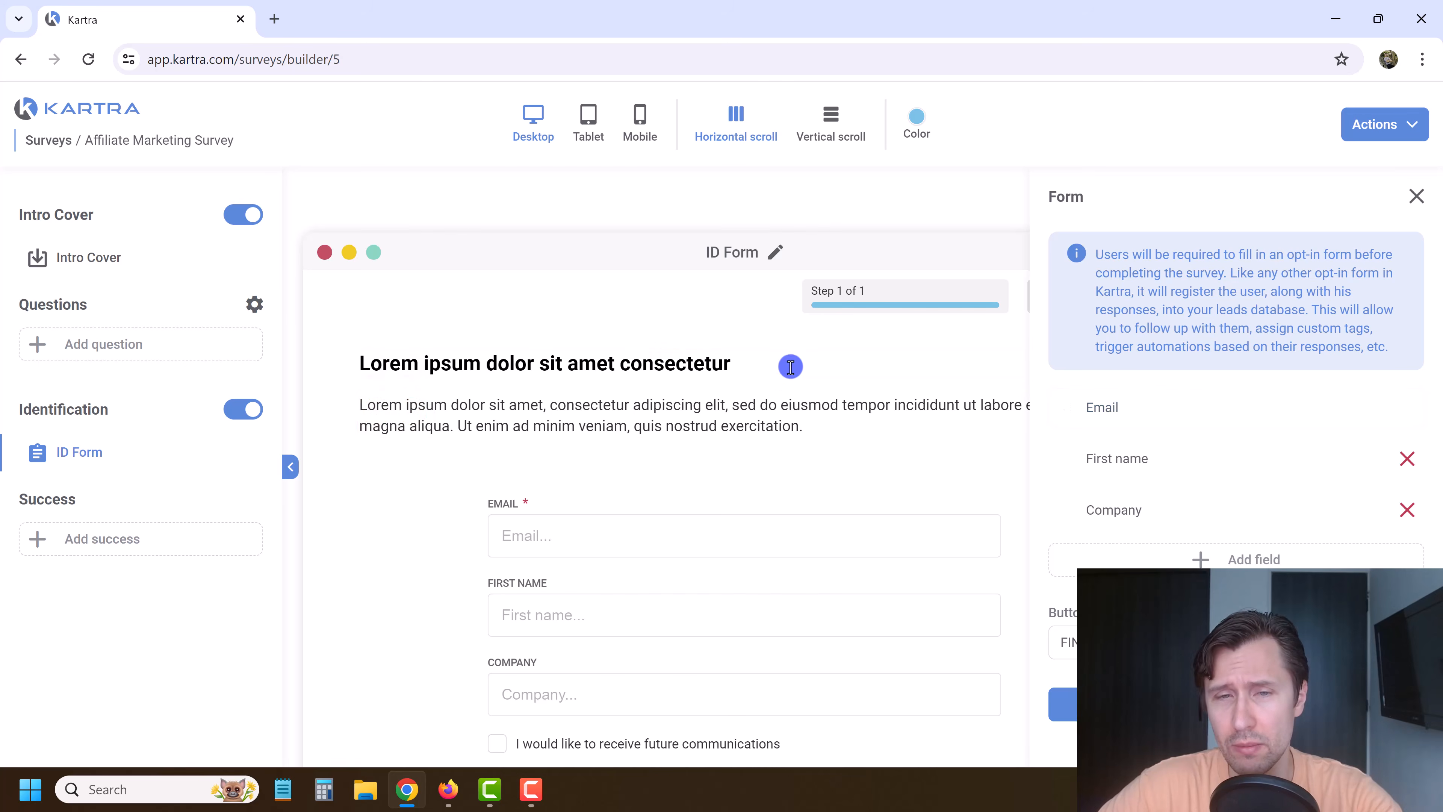
click(1420, 197)
Replace the ID form's placeholder heading with "Tell us your details so we can reach out!".
triple_click(636, 367)
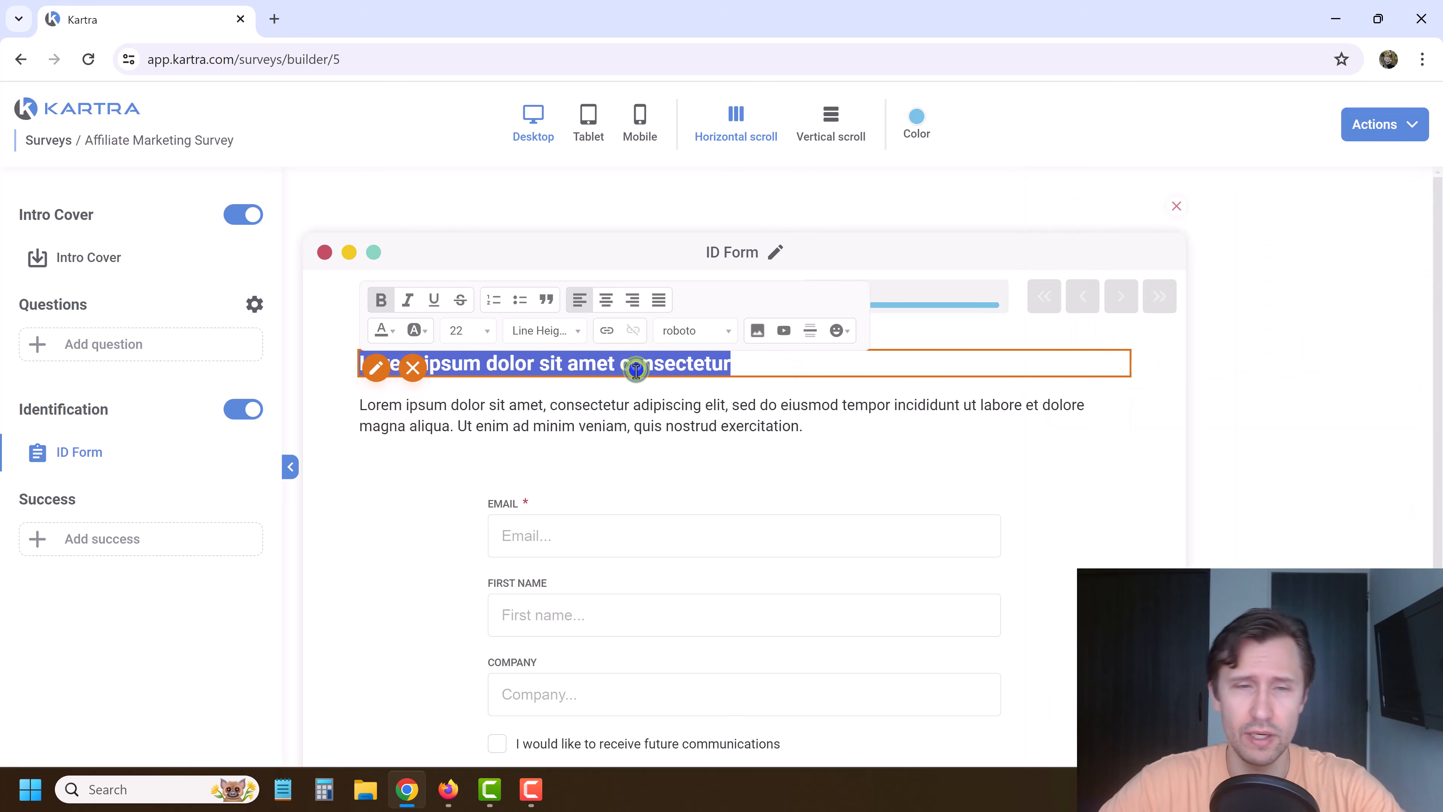
key(BackSpace)
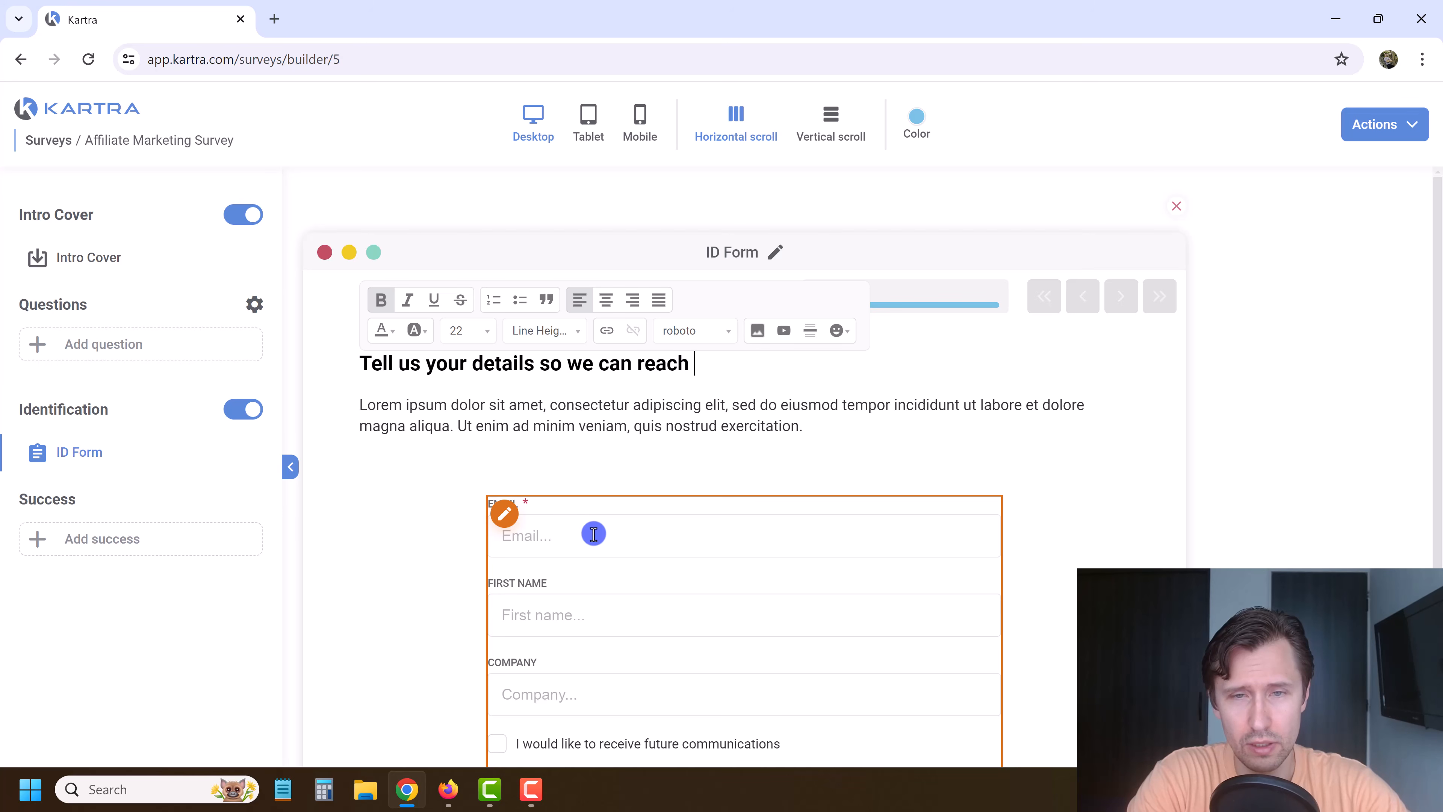
Replace the ID form's placeholder paragraph with "We want to help everyone individually. So enter your details so we can send you an email and help.".
click(739, 410)
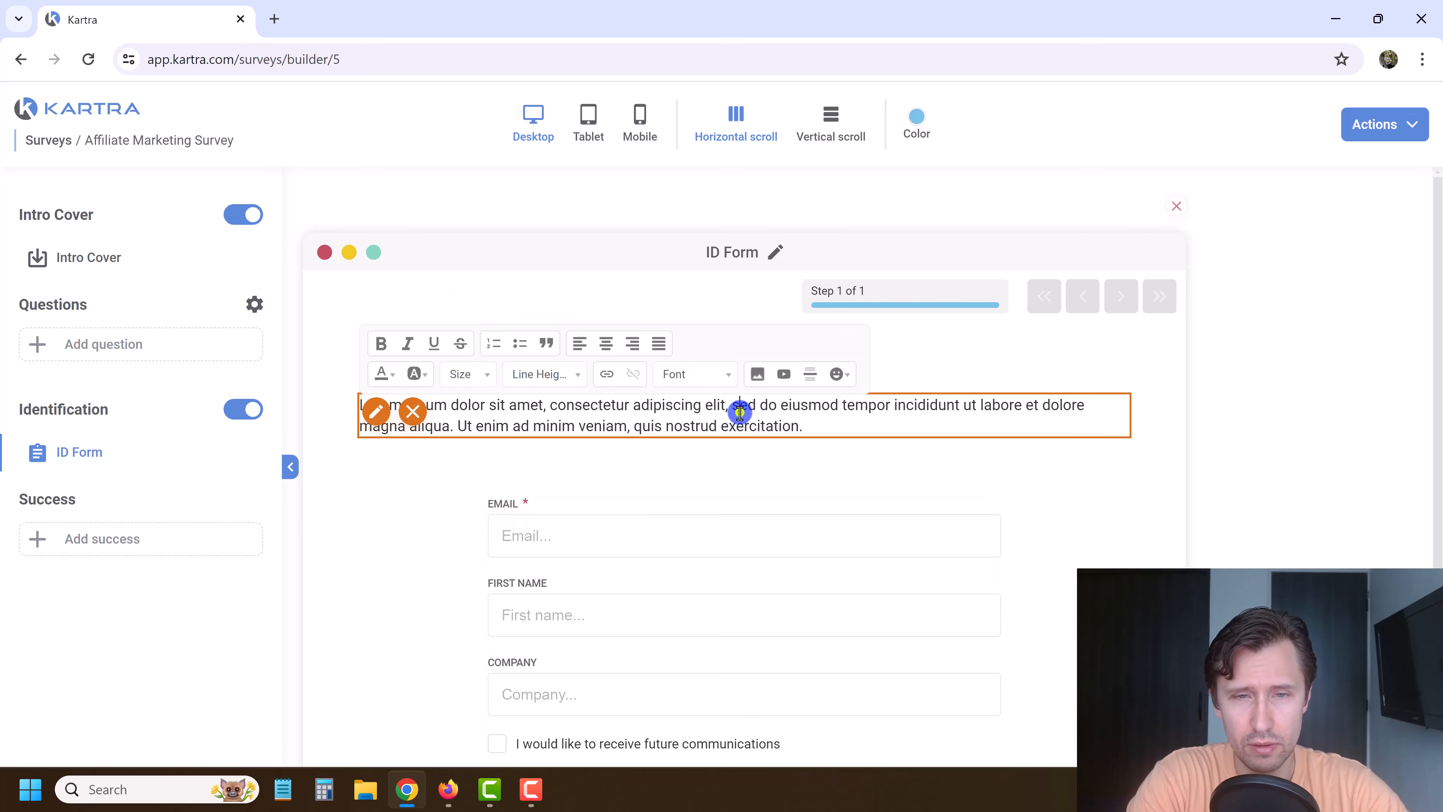
triple_click(740, 411)
text(W)
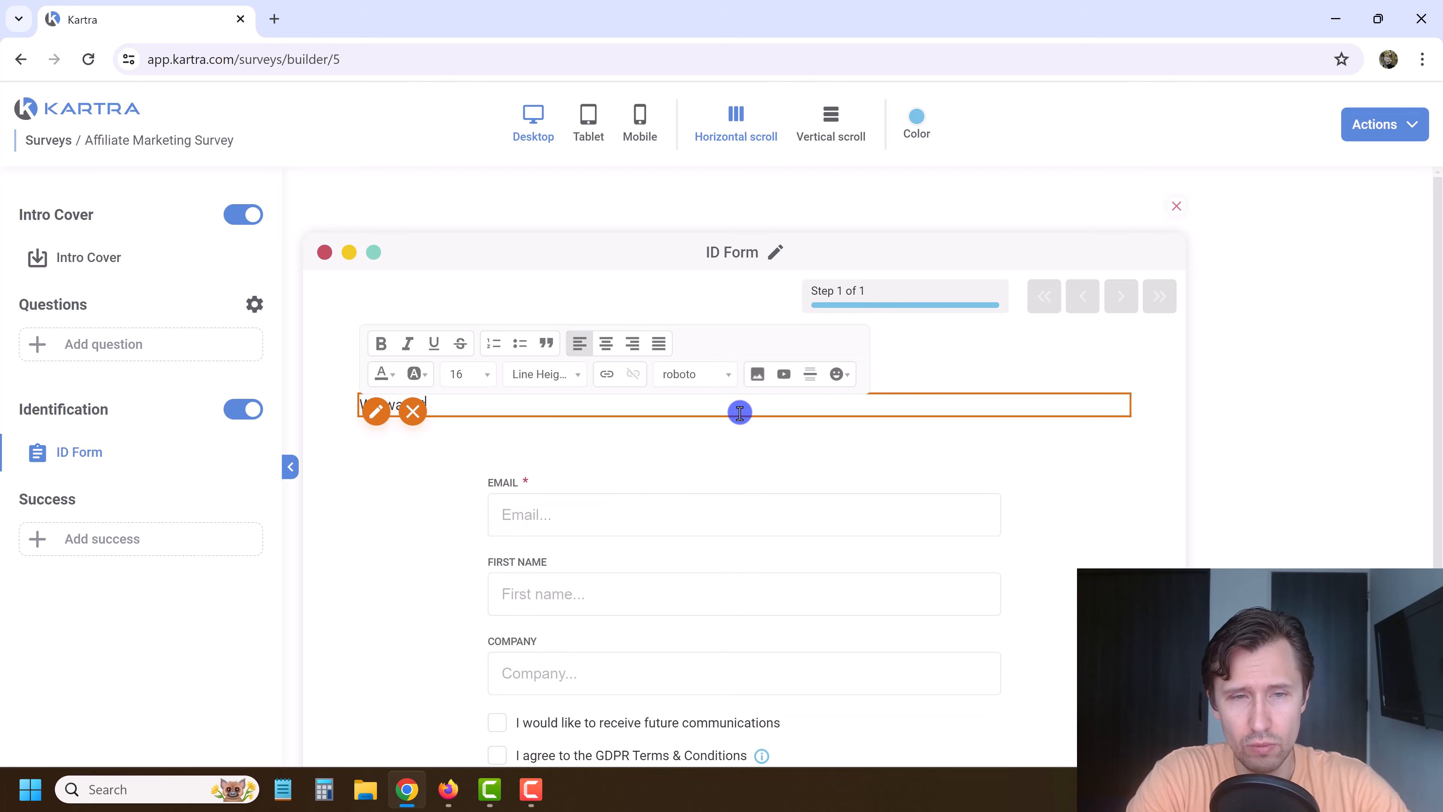
text(e want to help everyone individually. So enter your details so we can send you an email and help.)
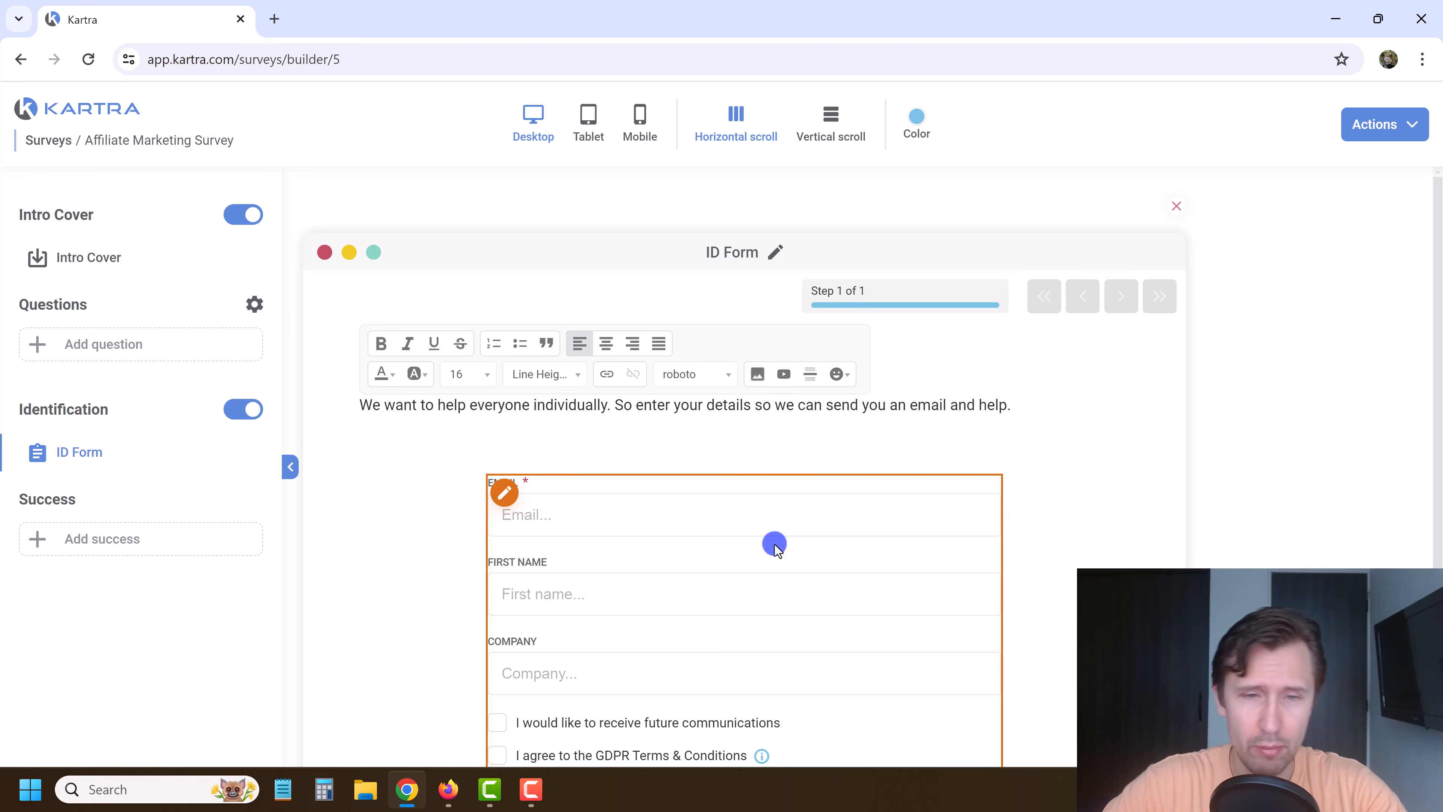
click(1292, 471)
scroll(821, 467, down, 3)
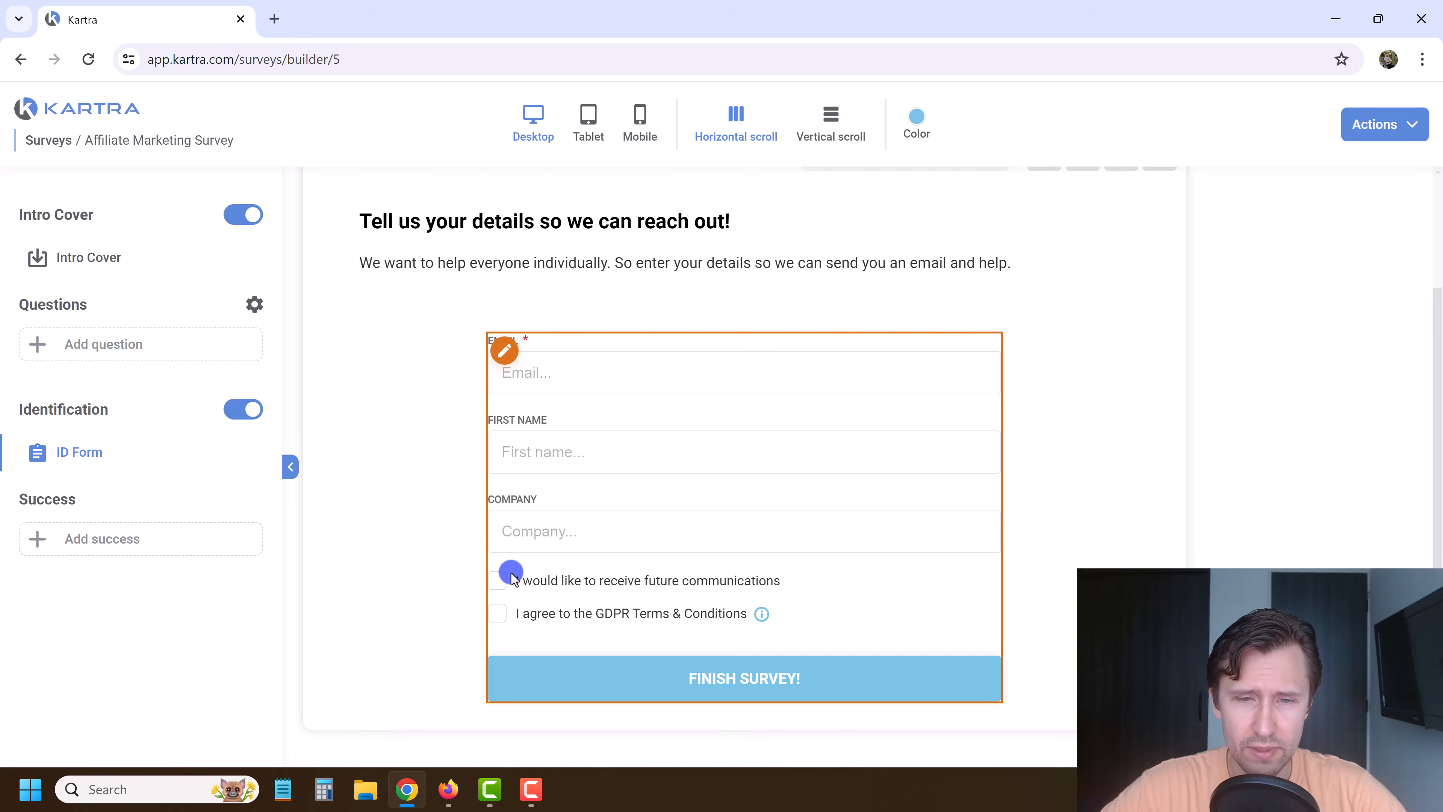
scroll(913, 424, up, 3)
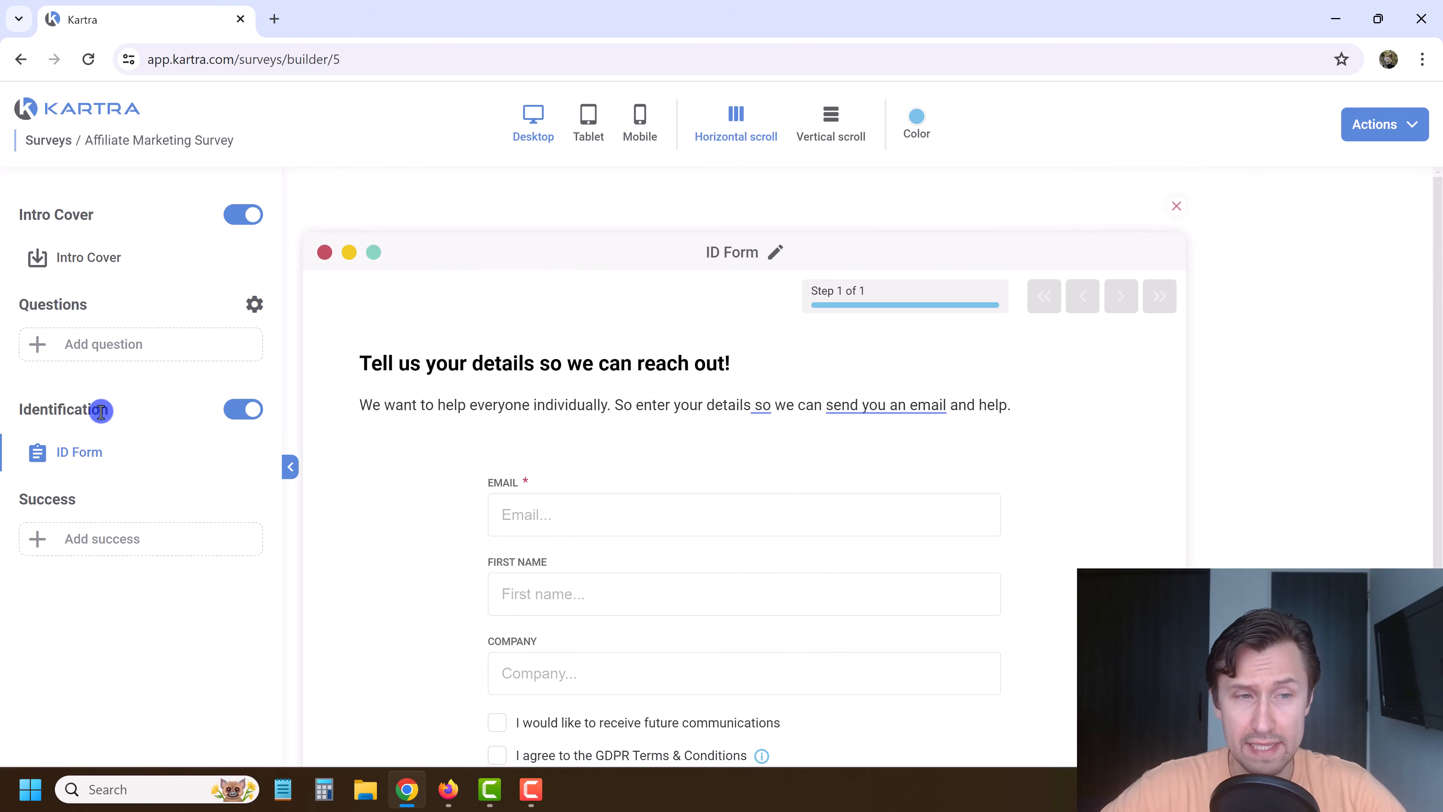
Create a success page that displays a confirmation message, using the text and image layout with the badge above the text.
click(135, 524)
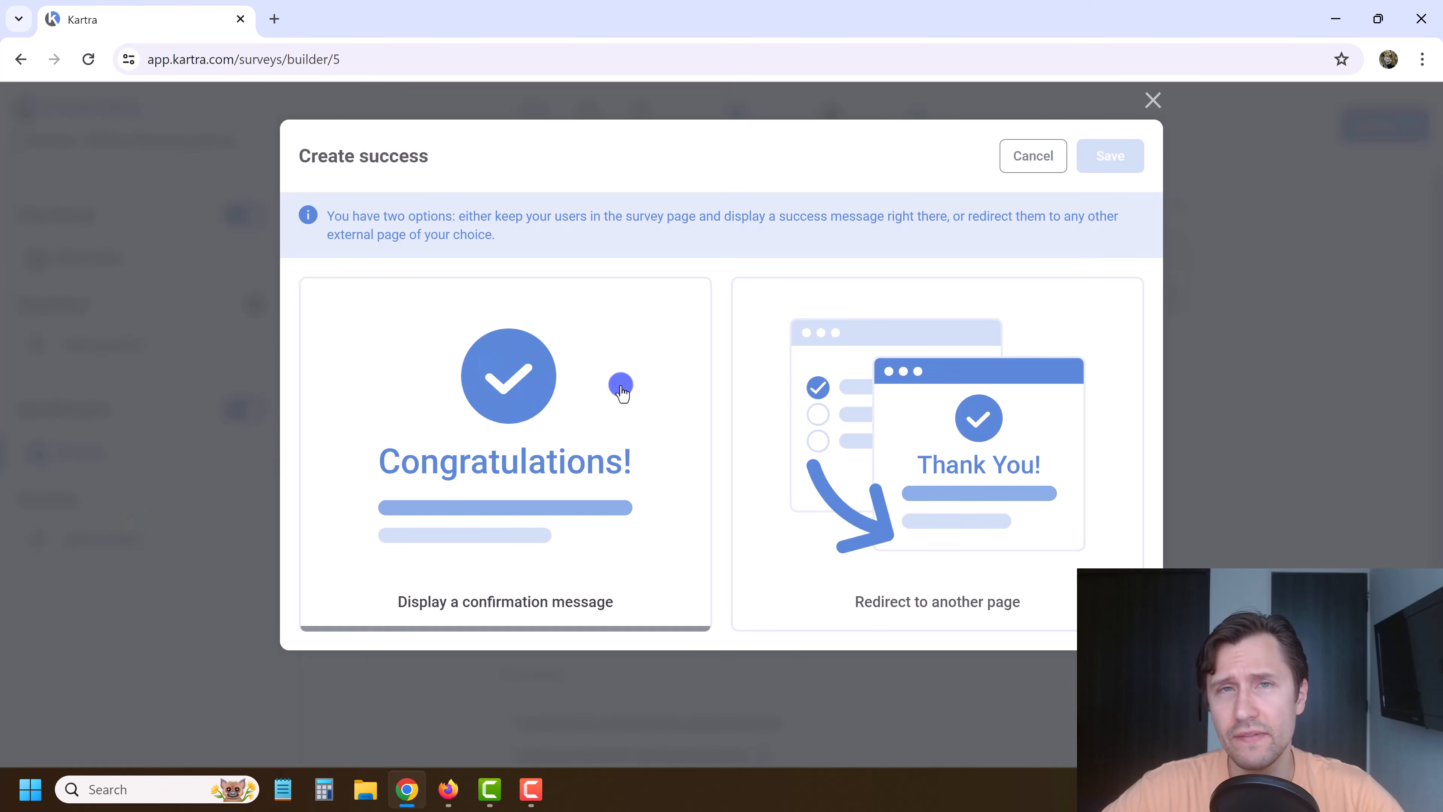
click(958, 489)
click(433, 707)
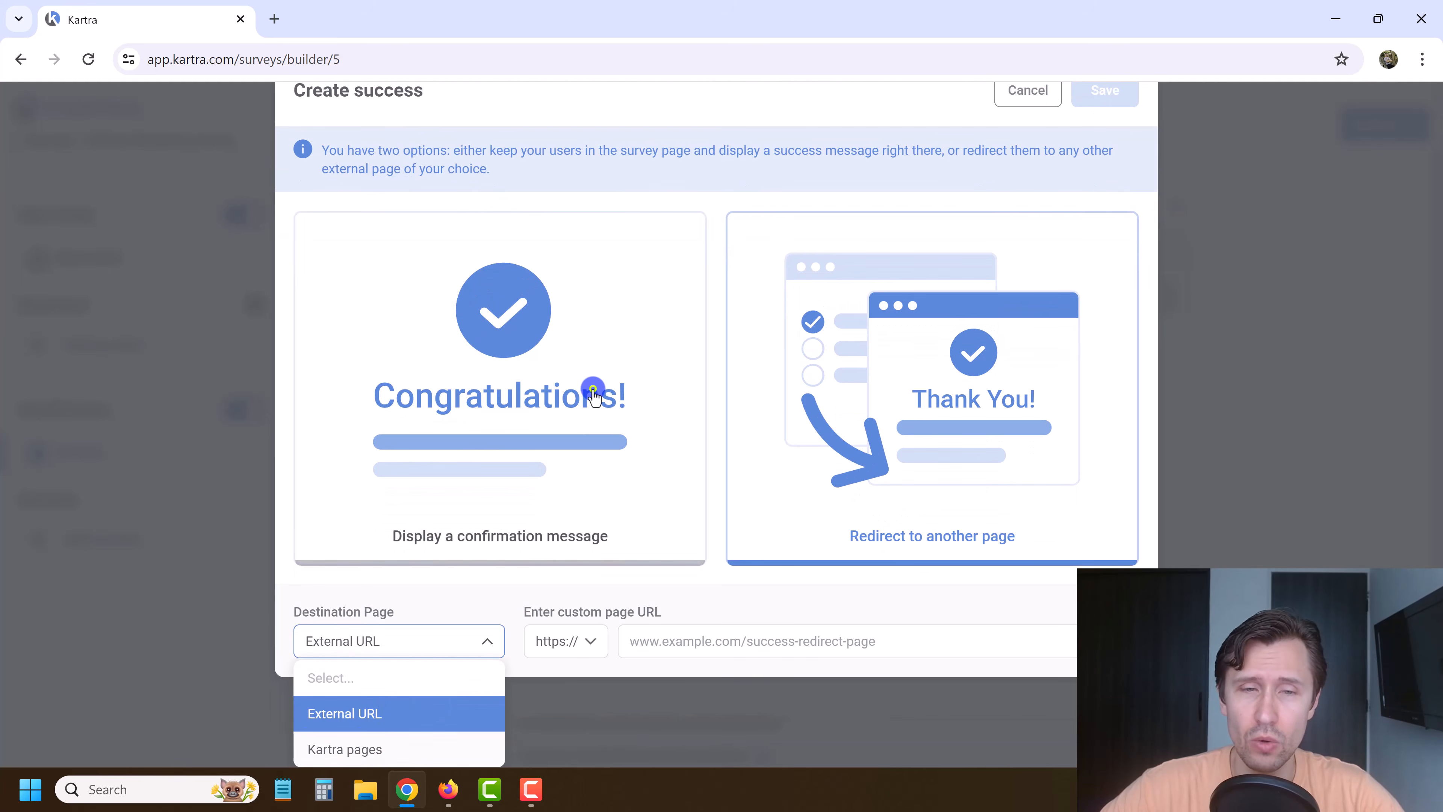
click(594, 392)
scroll(477, 555, down, 1)
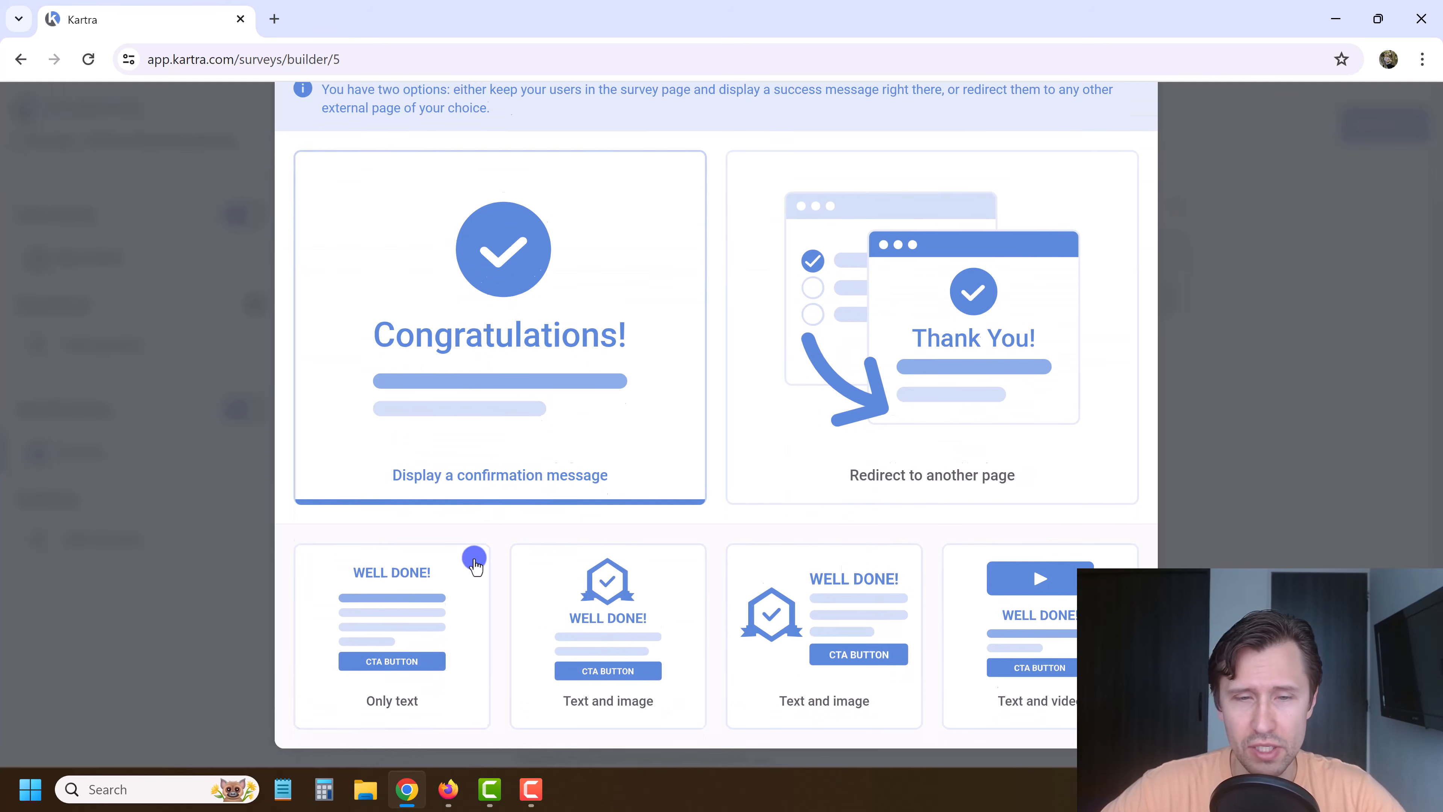
click(402, 622)
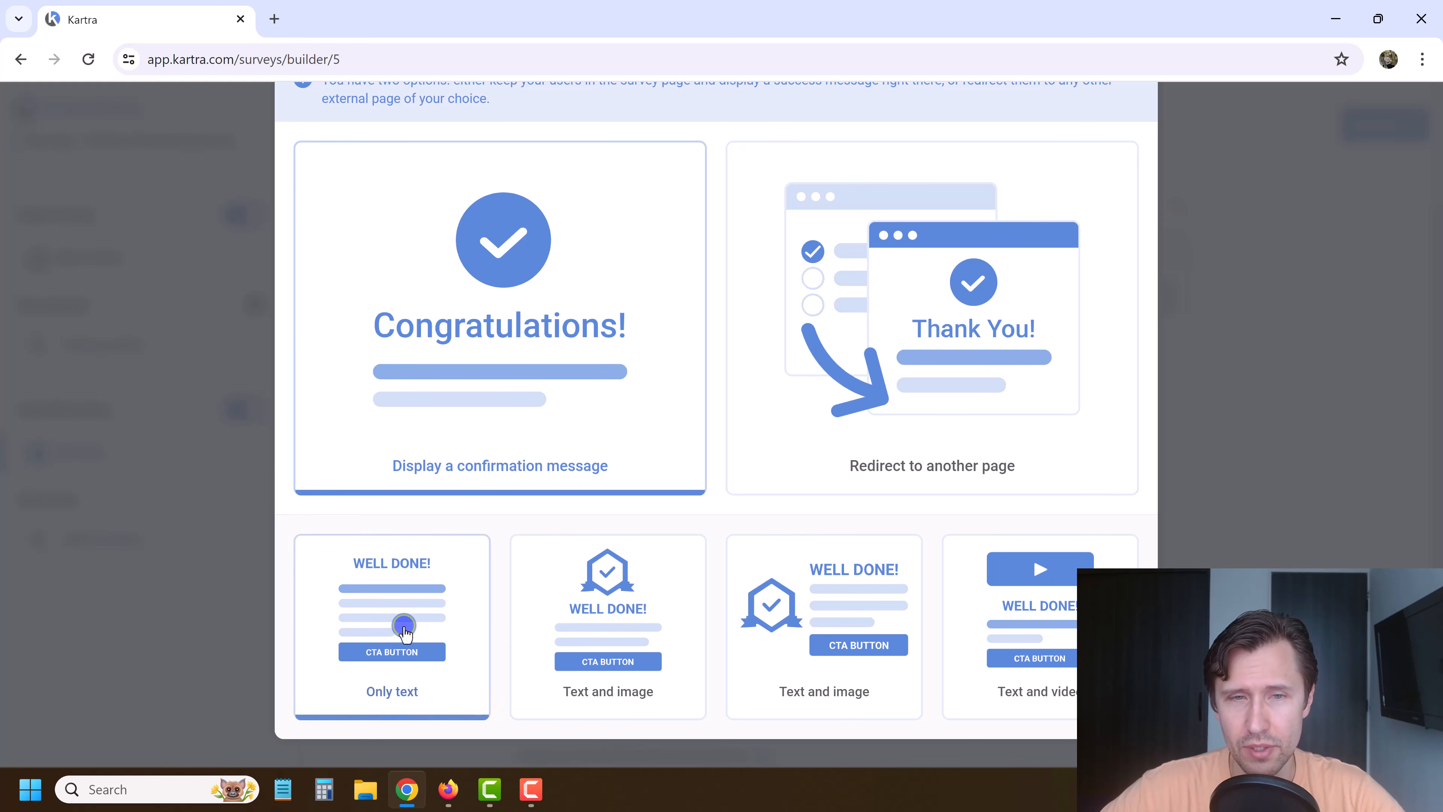
click(590, 614)
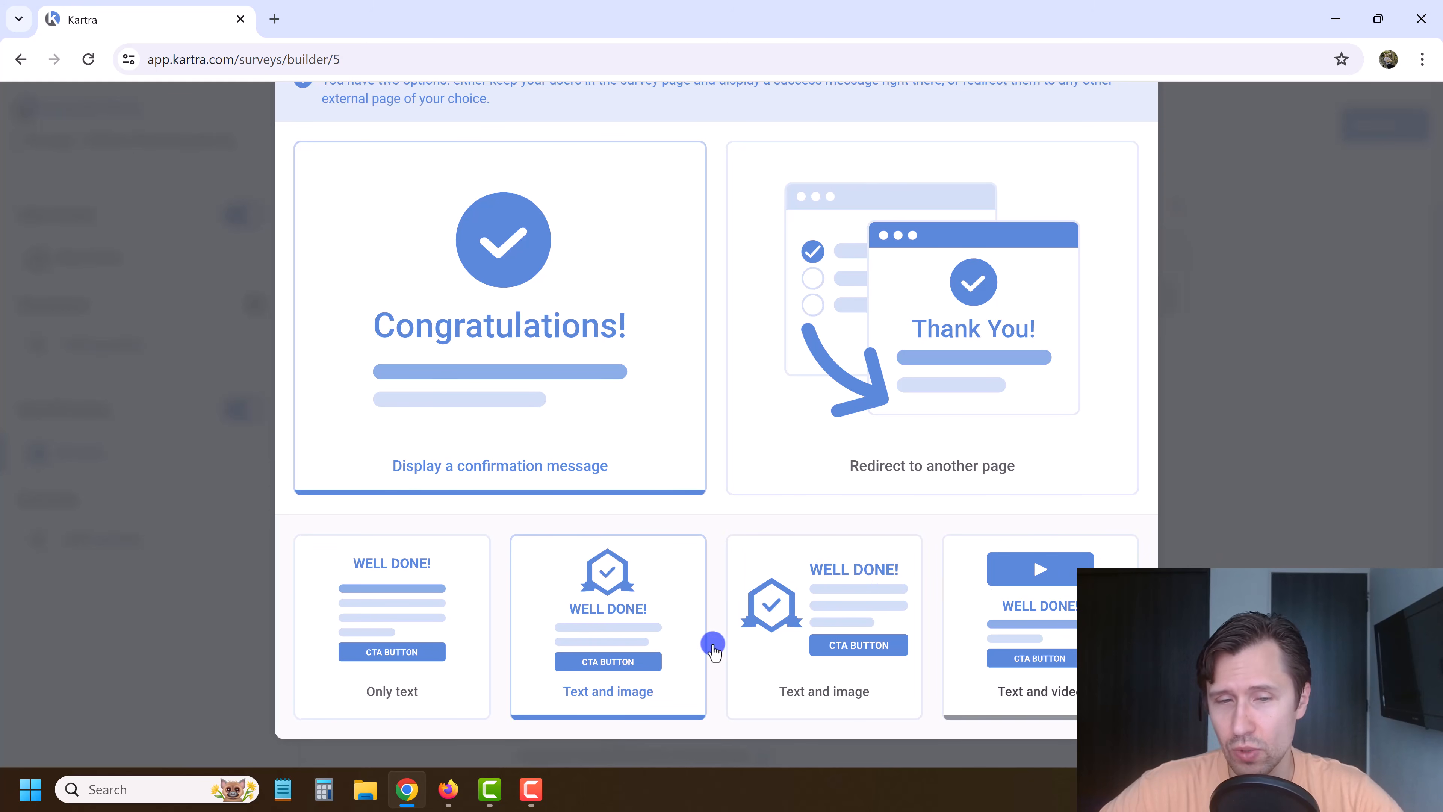
scroll(705, 398, up, 3)
click(1093, 156)
Look at the image settings of the success page's badge and close them.
scroll(685, 433, down, 1)
click(375, 251)
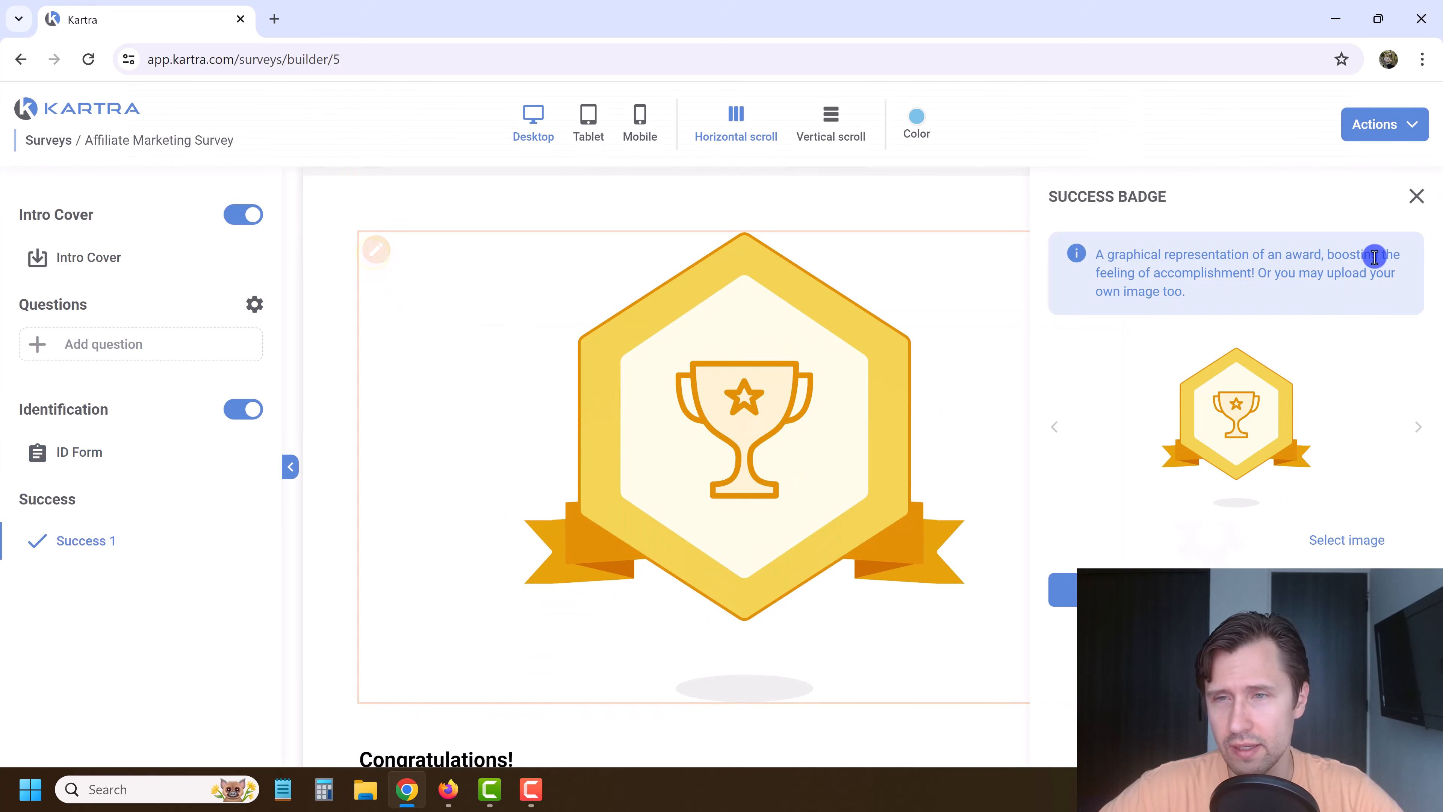
click(1415, 193)
Replace the success page's placeholder paragraph with "Thanks for filling in the survey. It'll help us make a big difference and help you.".
scroll(571, 480, down, 4)
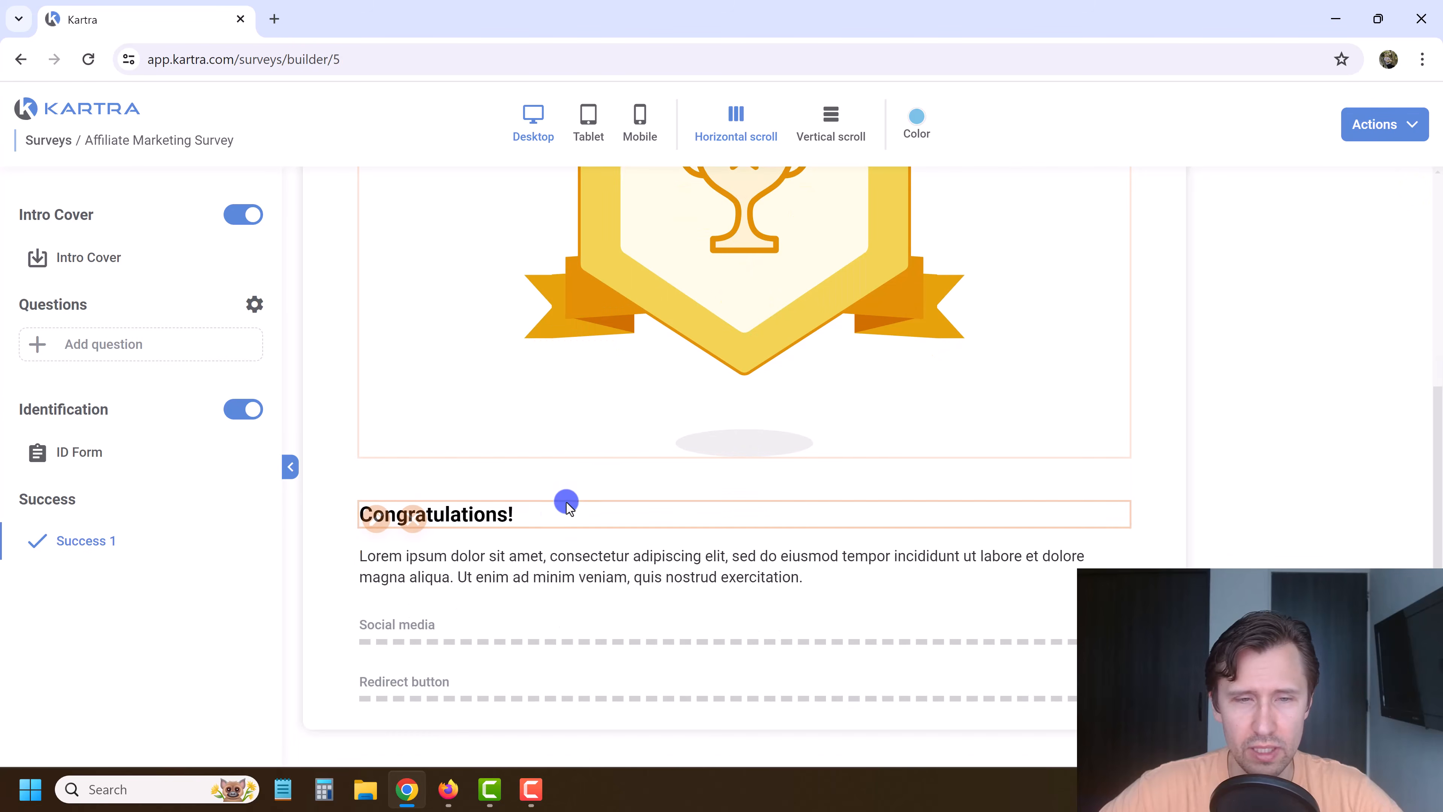
double_click(498, 557)
key(ctrl+a)
key(BackSpace)
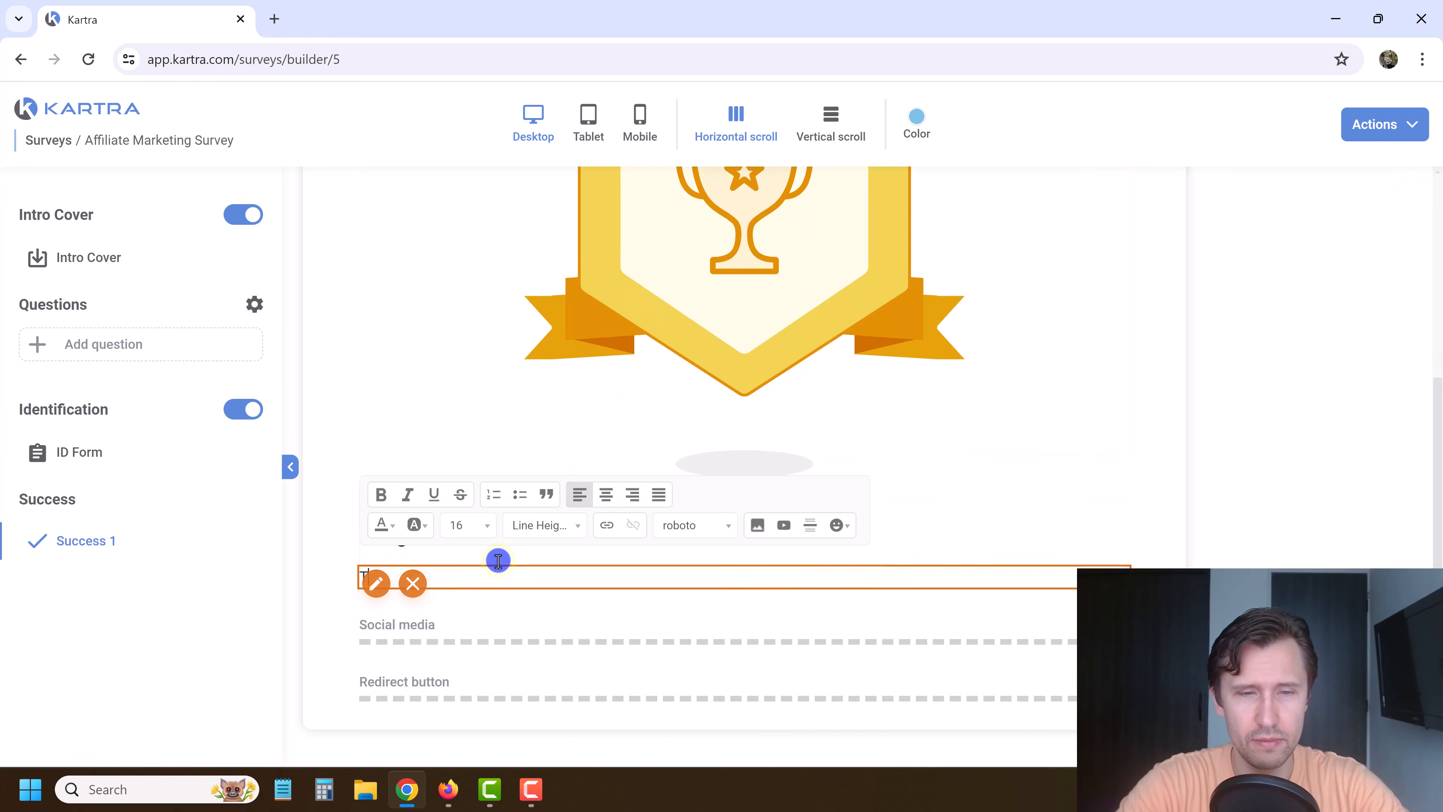
text(Ta)
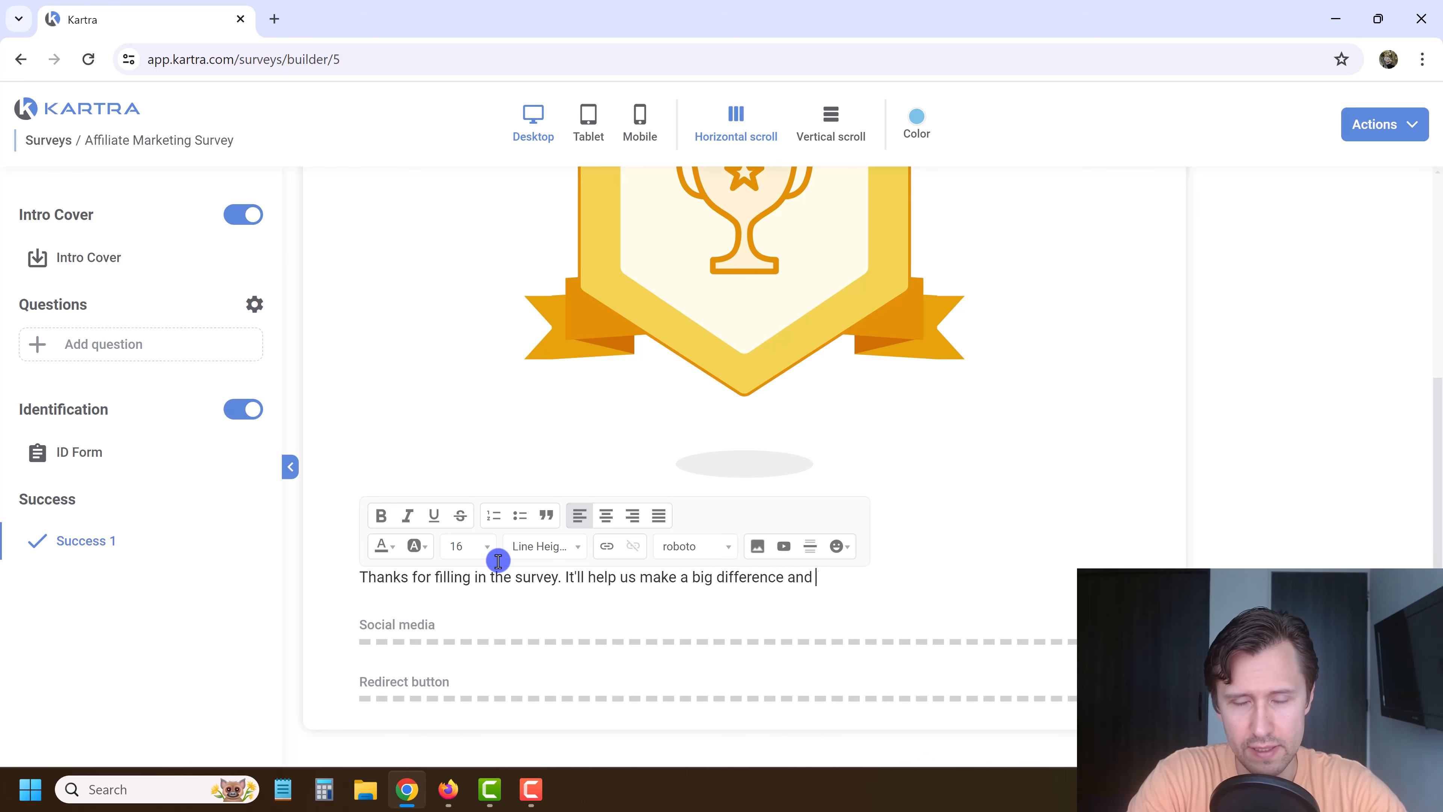
text(ou.)
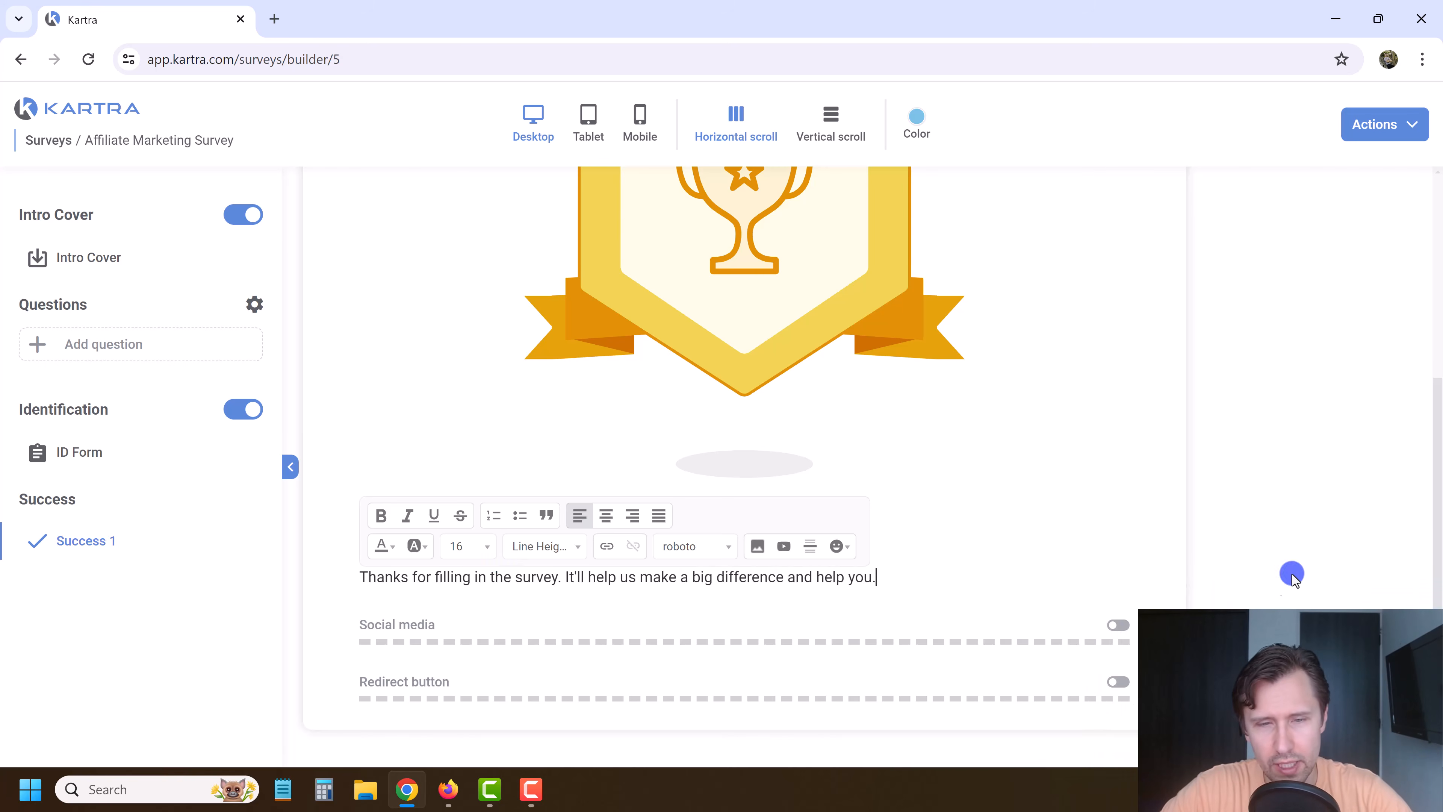
Examine the X and Facebook sharing settings of the success page's social media section and close them without applying.
click(1119, 626)
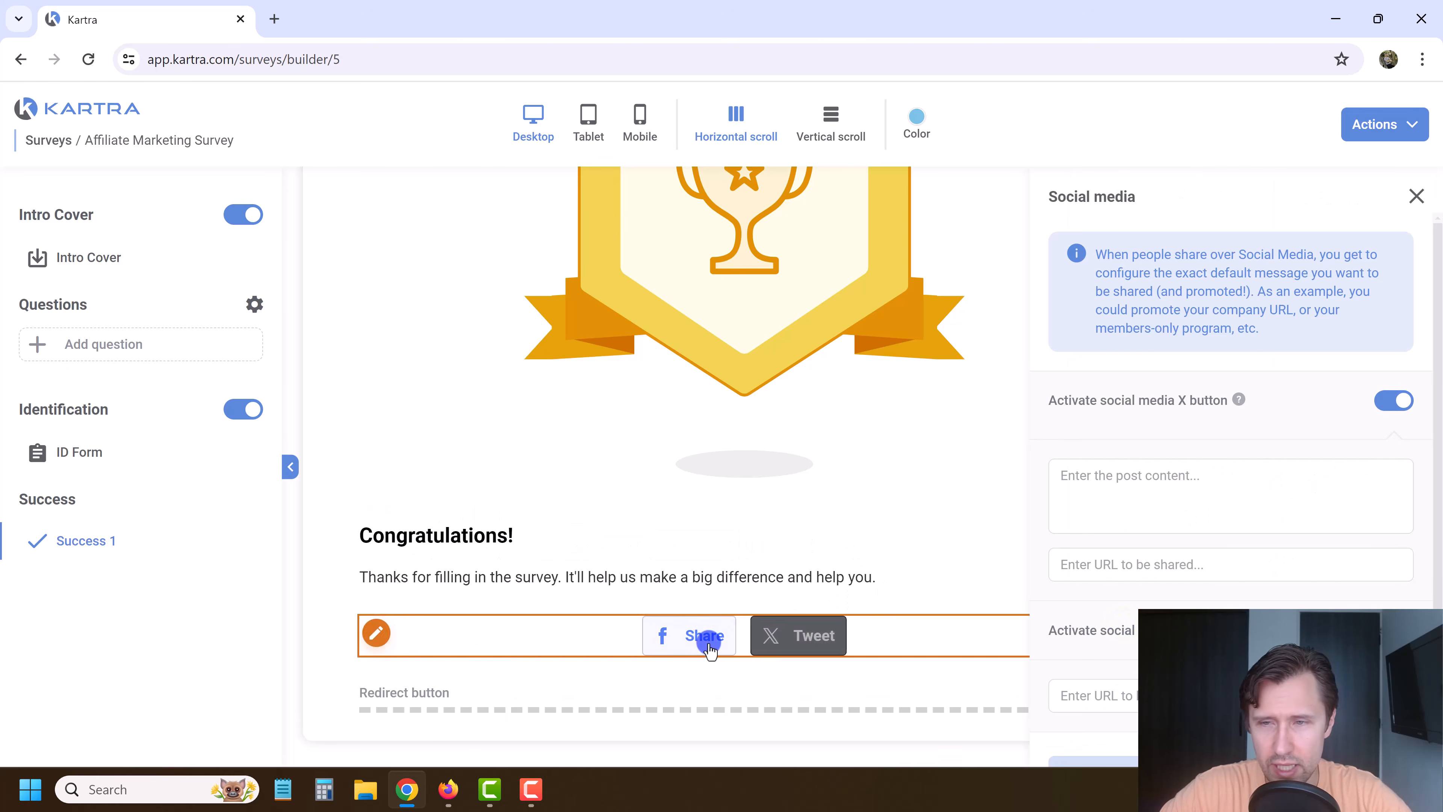
scroll(1186, 581, down, 1)
scroll(1186, 577, up, 1)
scroll(1186, 577, down, 1)
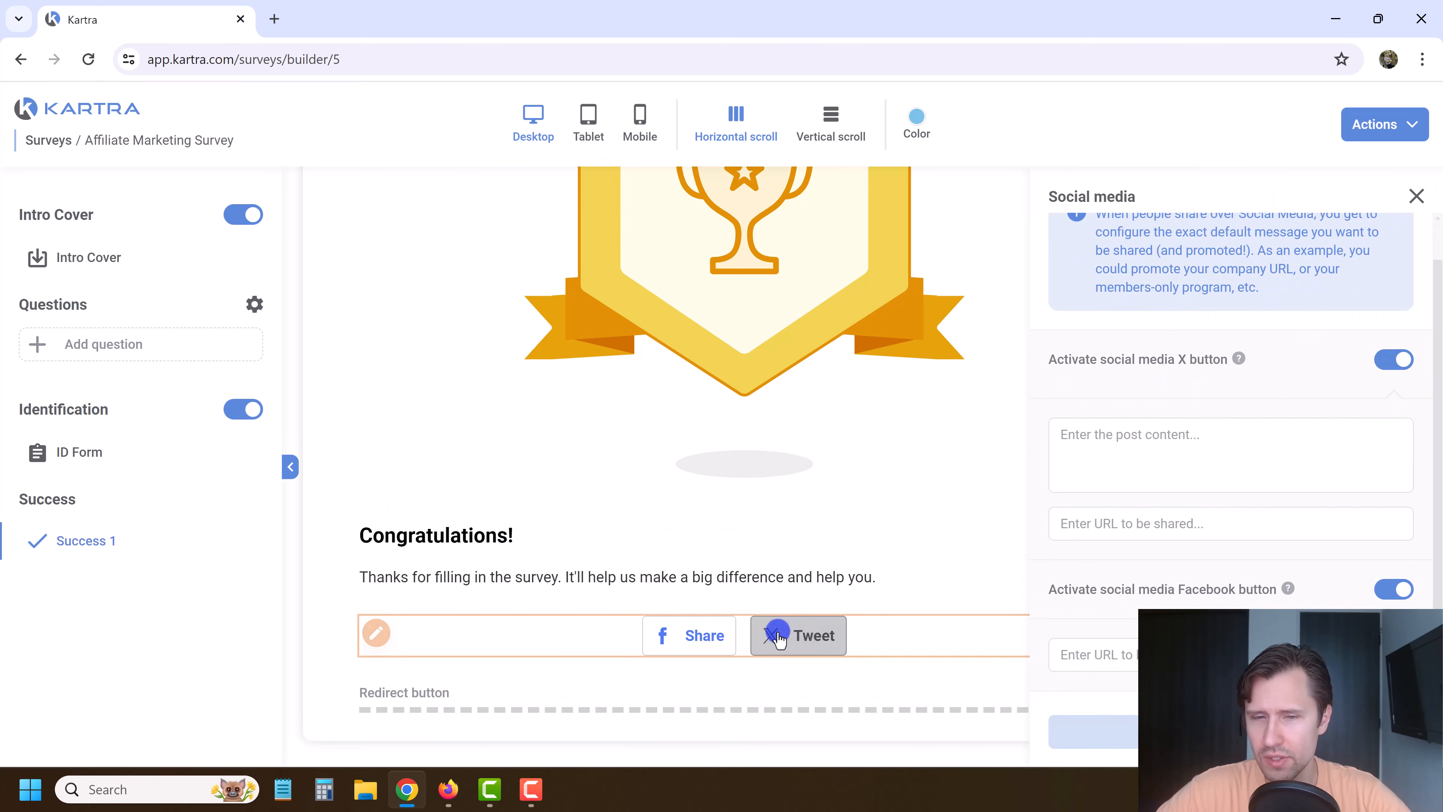
scroll(1307, 375, up, 1)
click(1417, 196)
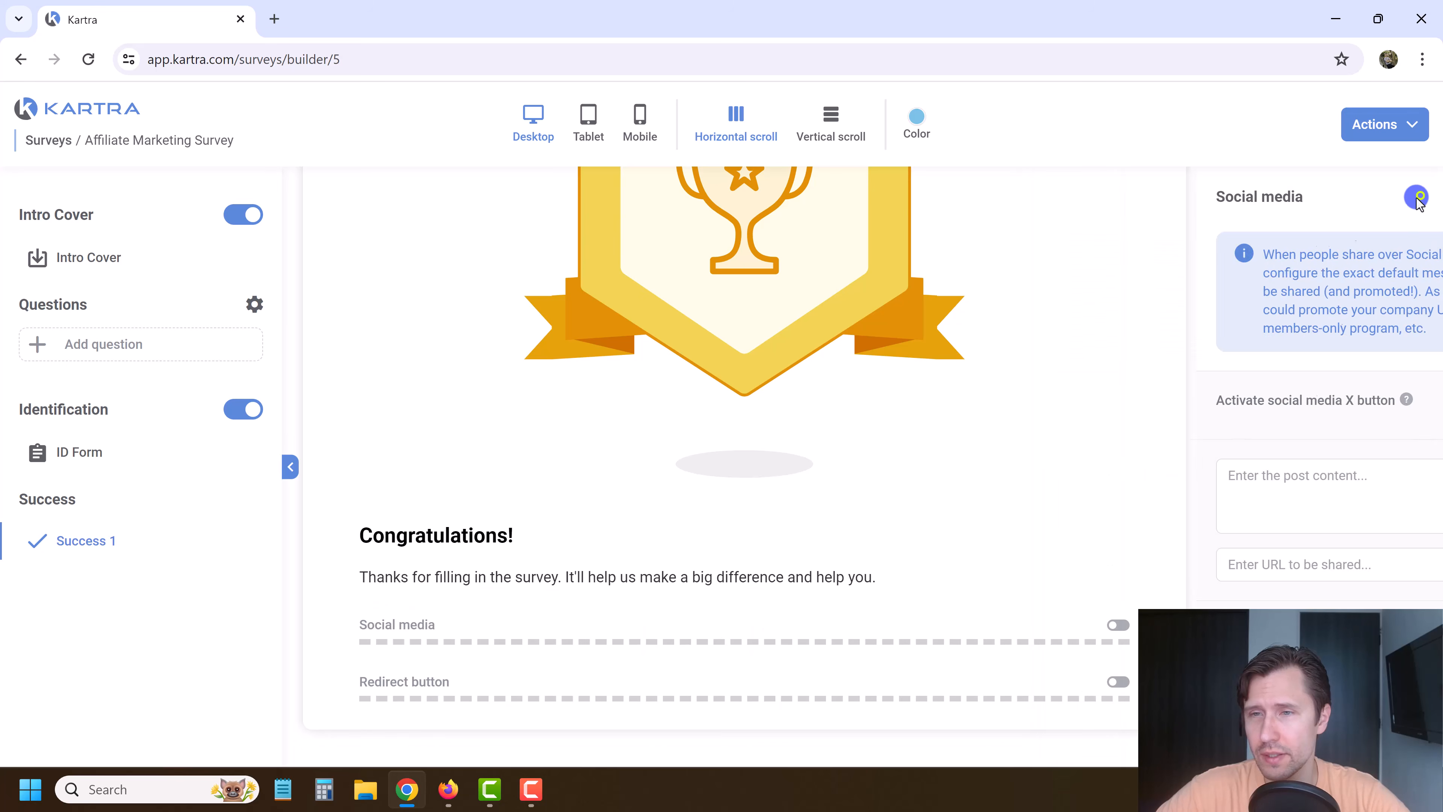
Enable the success page's redirect button and link it to the Affiliate Marketing Guide page of the Affiliate Marketing Training site.
click(1120, 681)
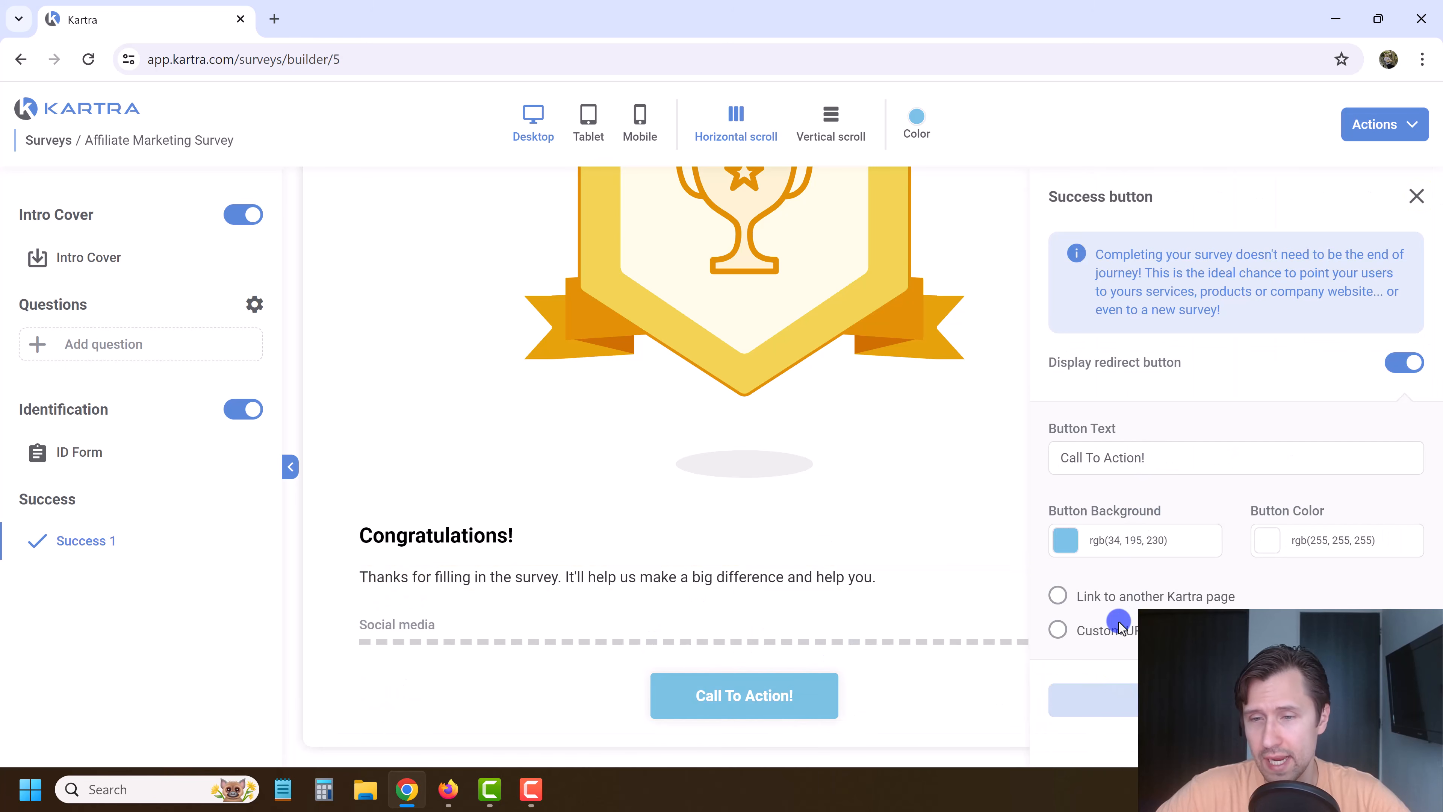
click(1092, 595)
scroll(1194, 597, down, 3)
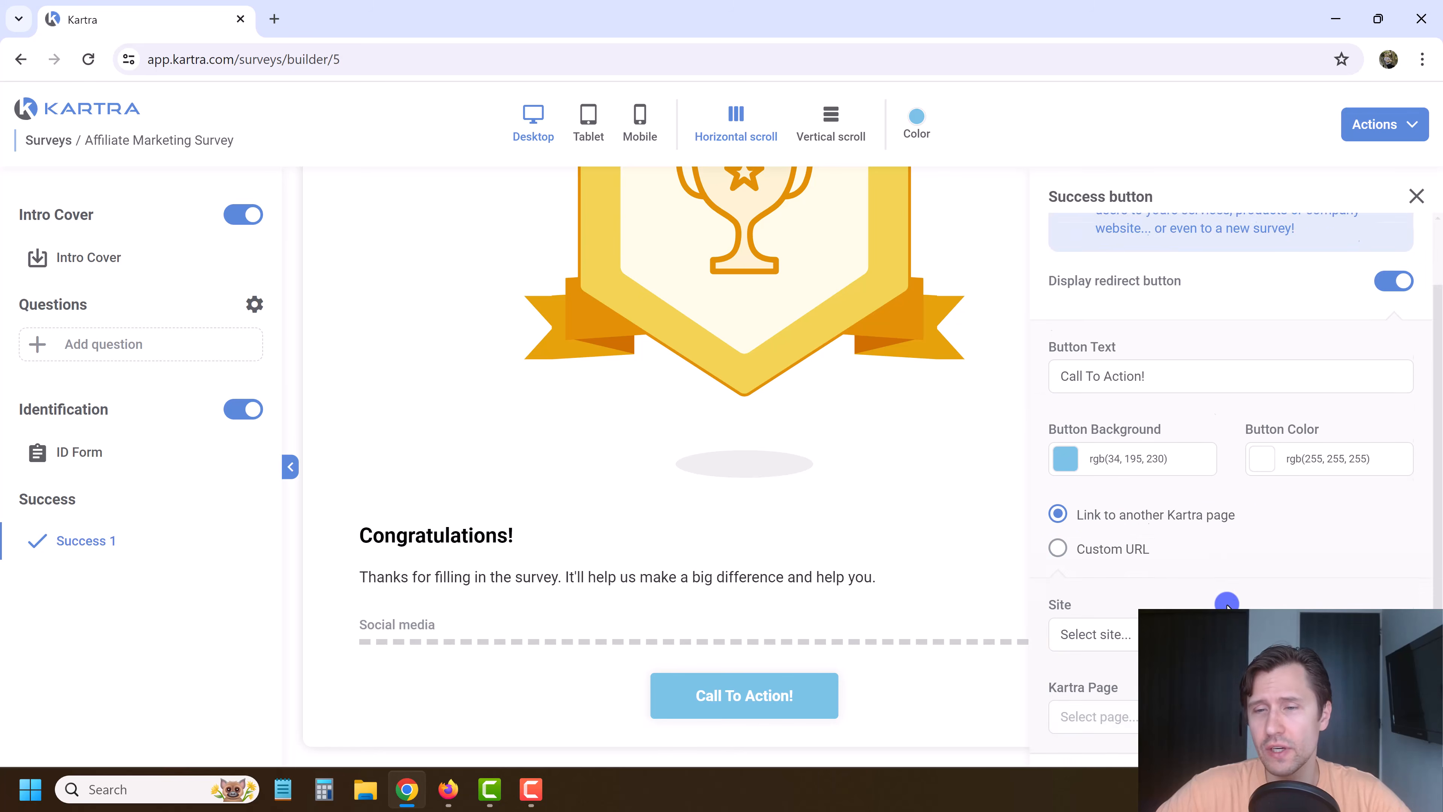
click(1123, 571)
click(1058, 679)
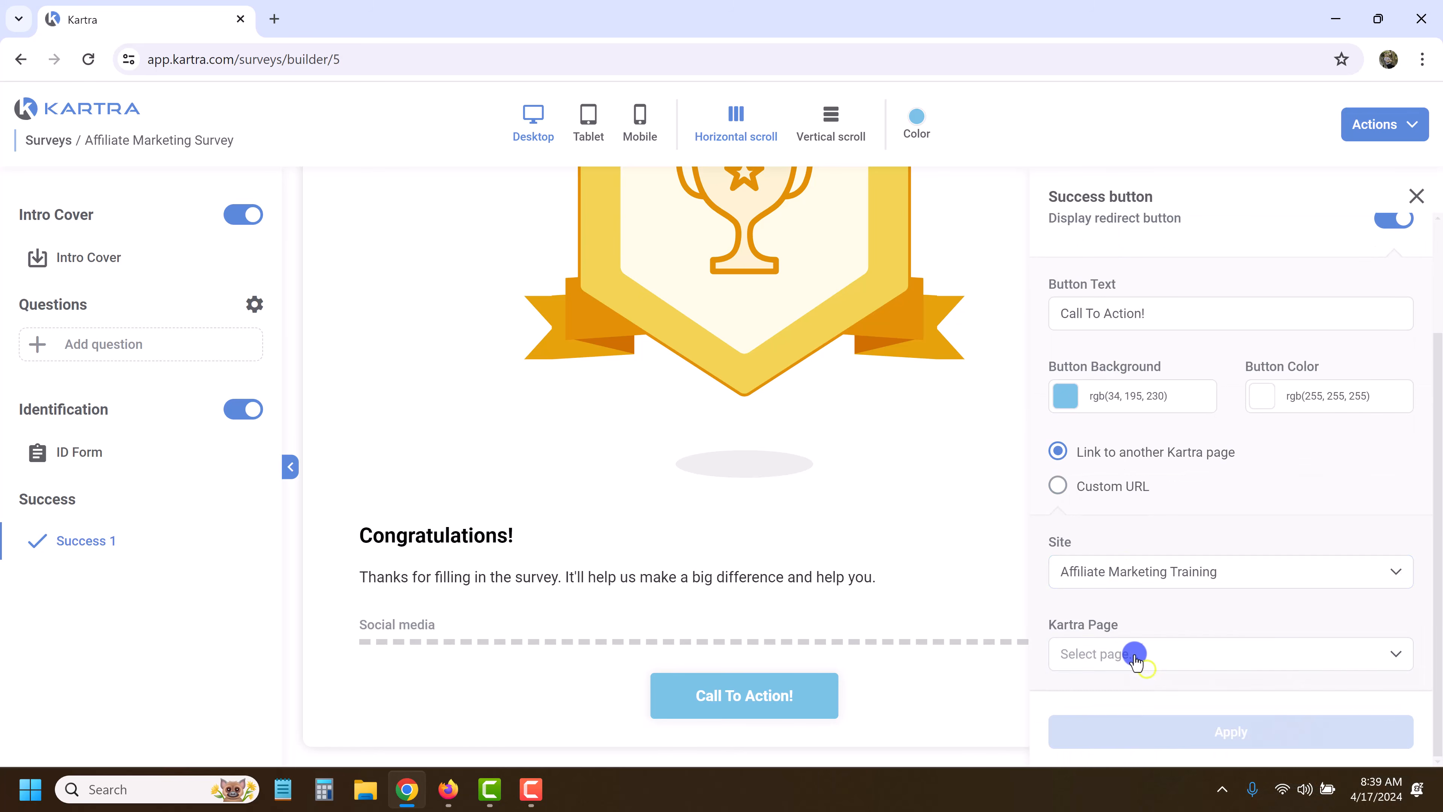
click(1131, 652)
scroll(1128, 657, down, 4)
click(1105, 619)
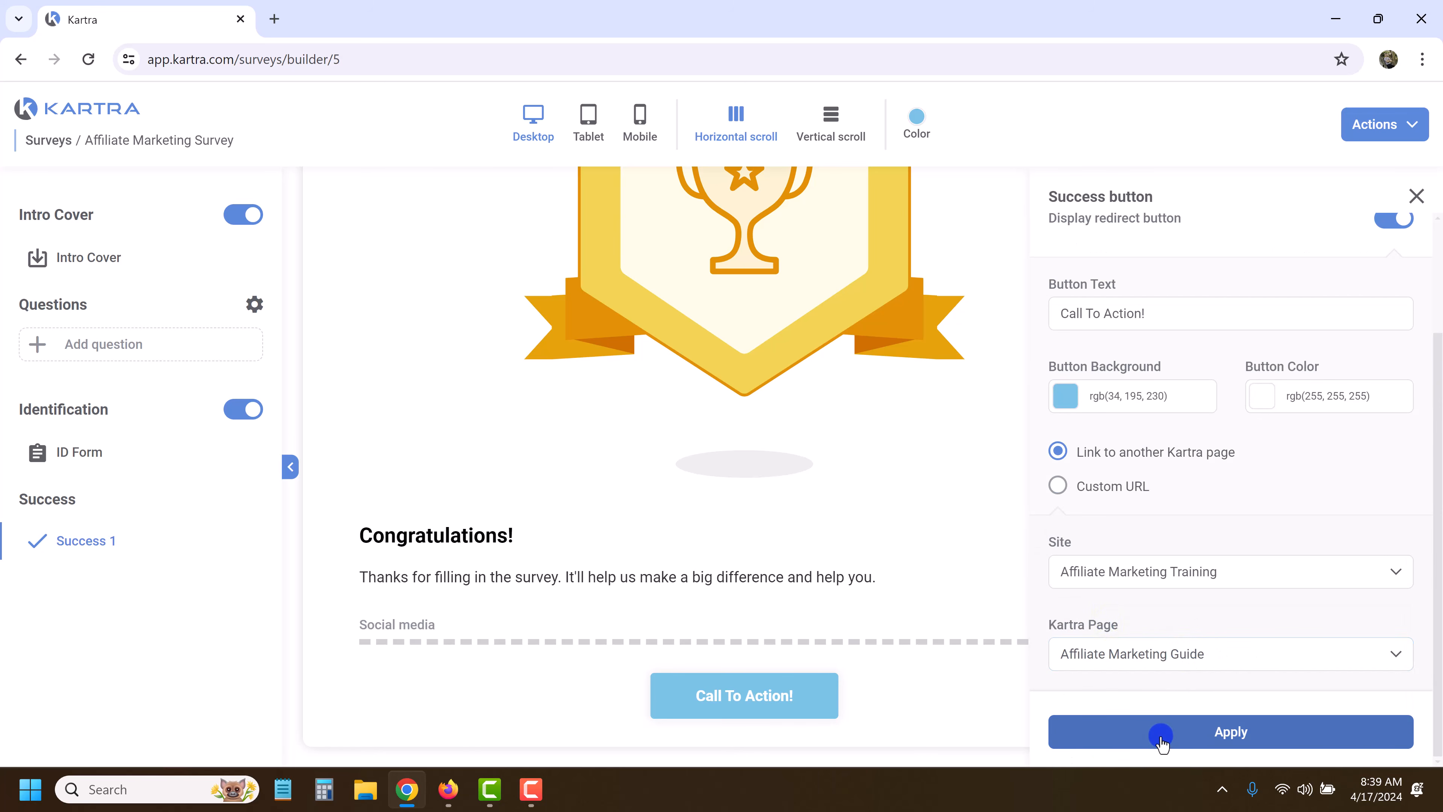
Set the redirect button's text to "Get your free affiliate marketing guide" and apply it.
triple_click(1188, 299)
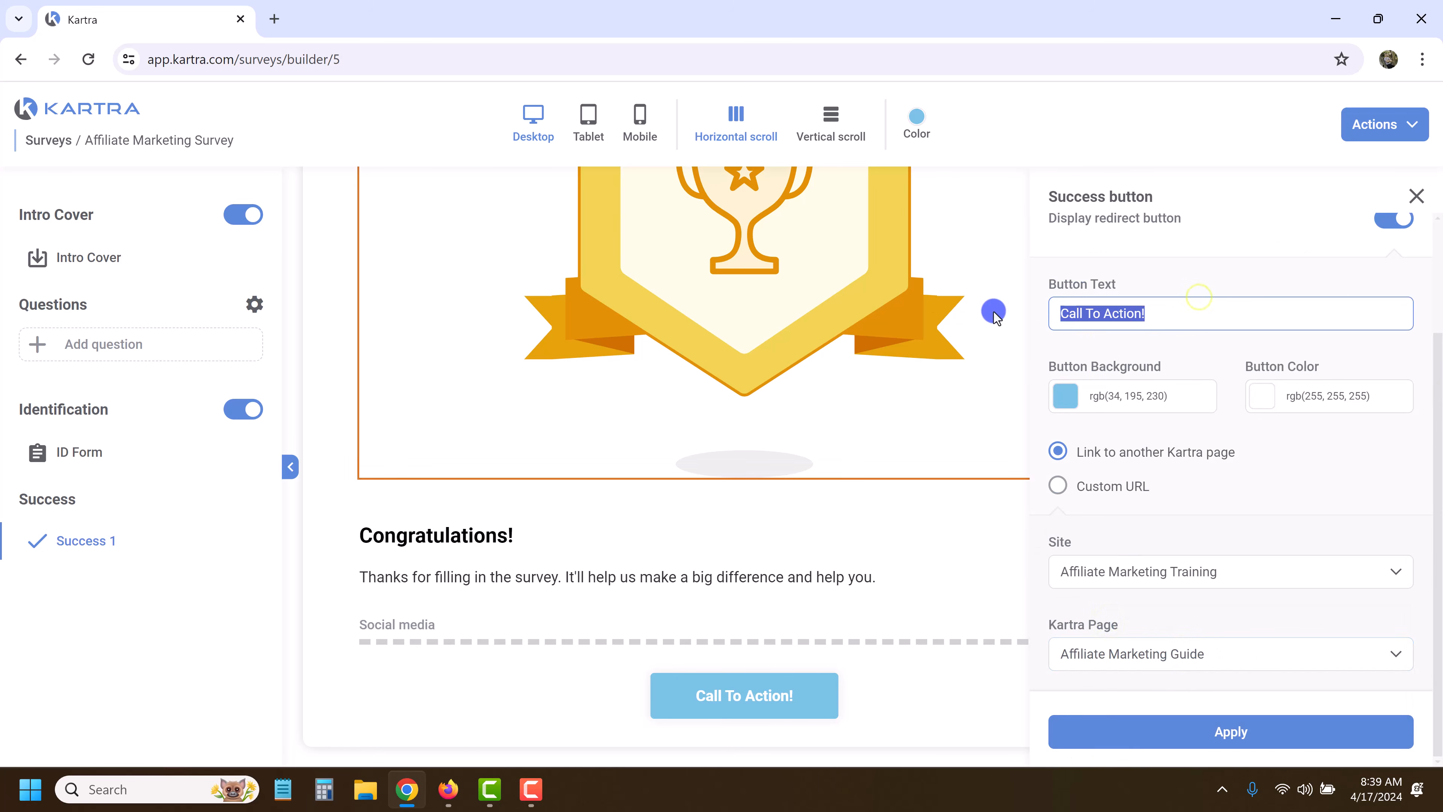
text(Le)
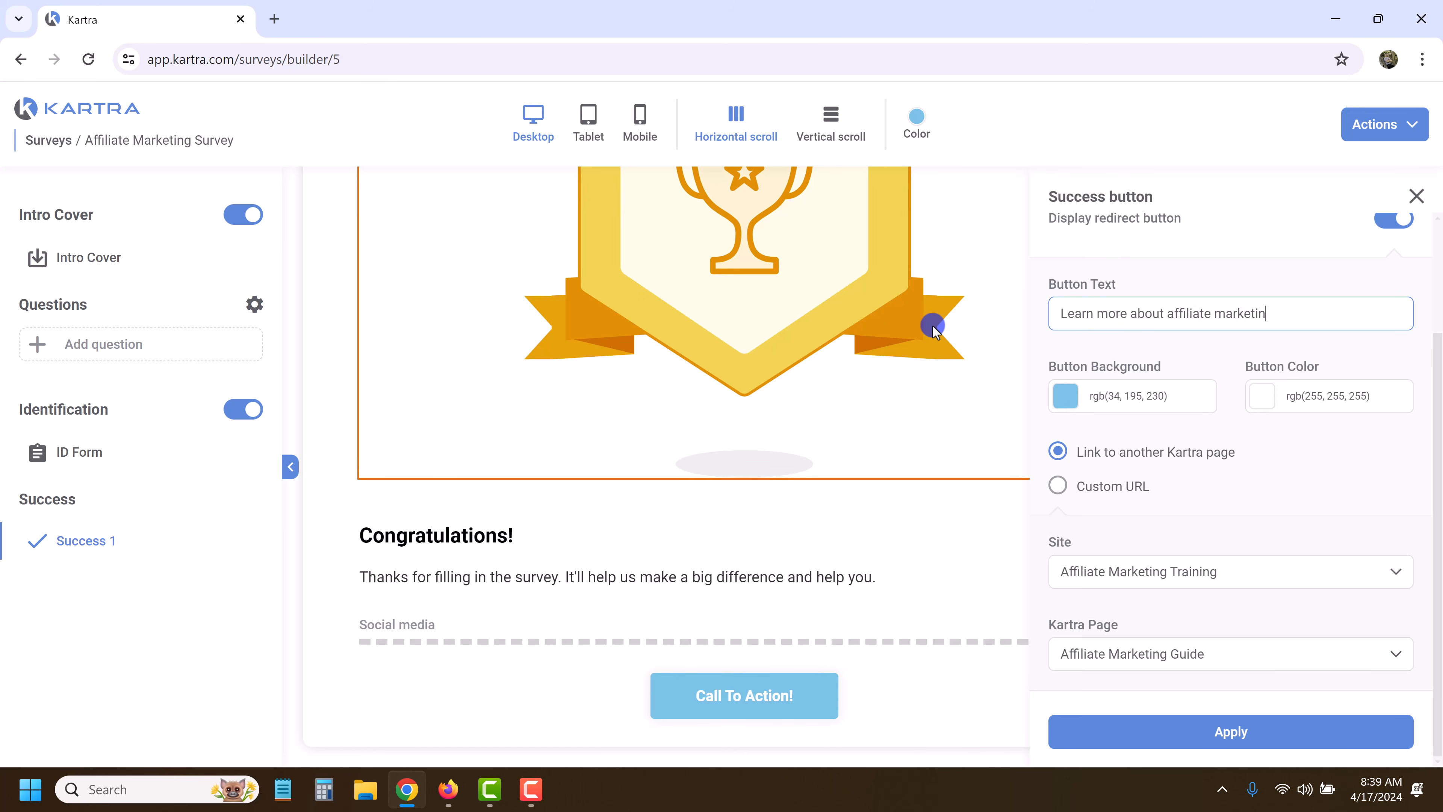
triple_click(1144, 325)
text(Get you)
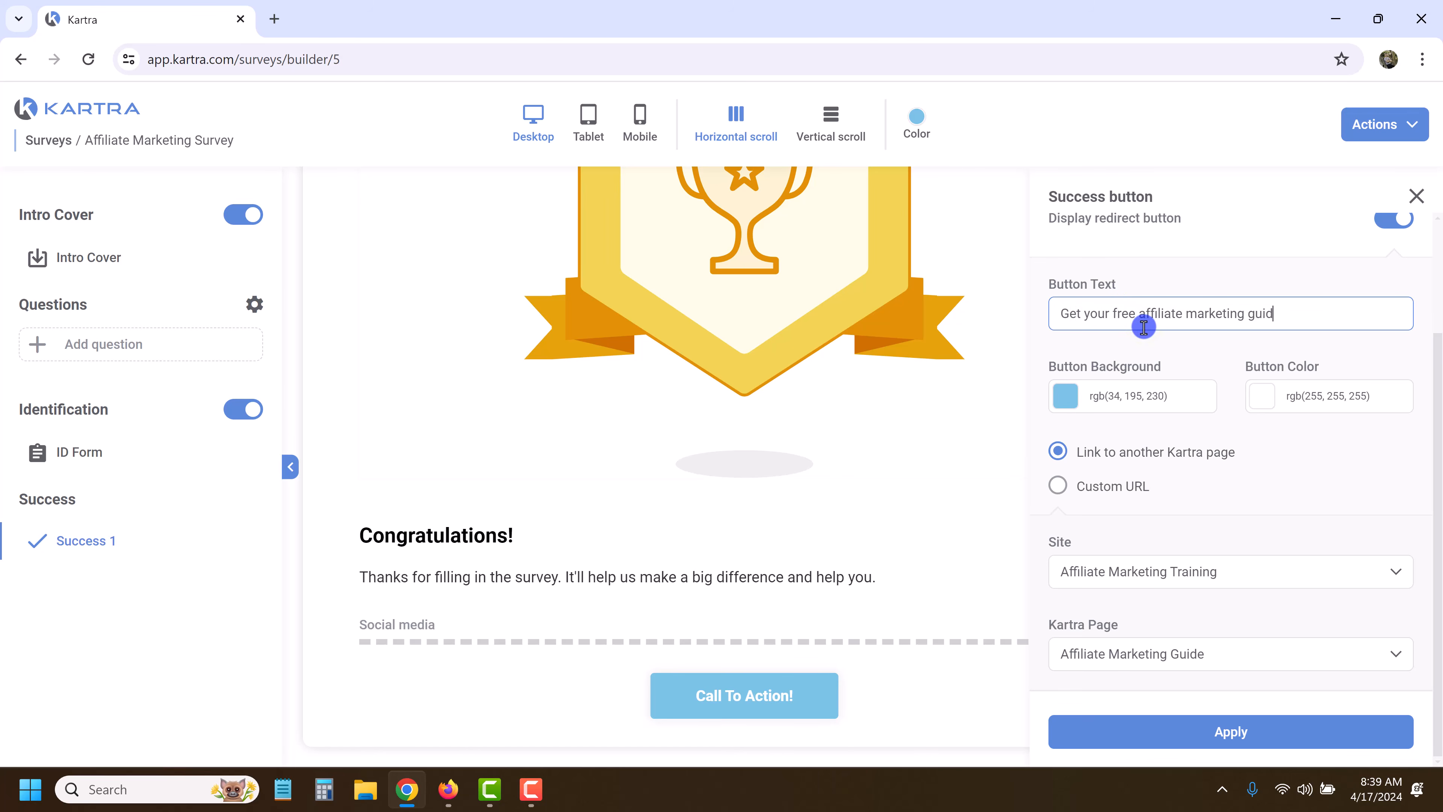
click(1153, 737)
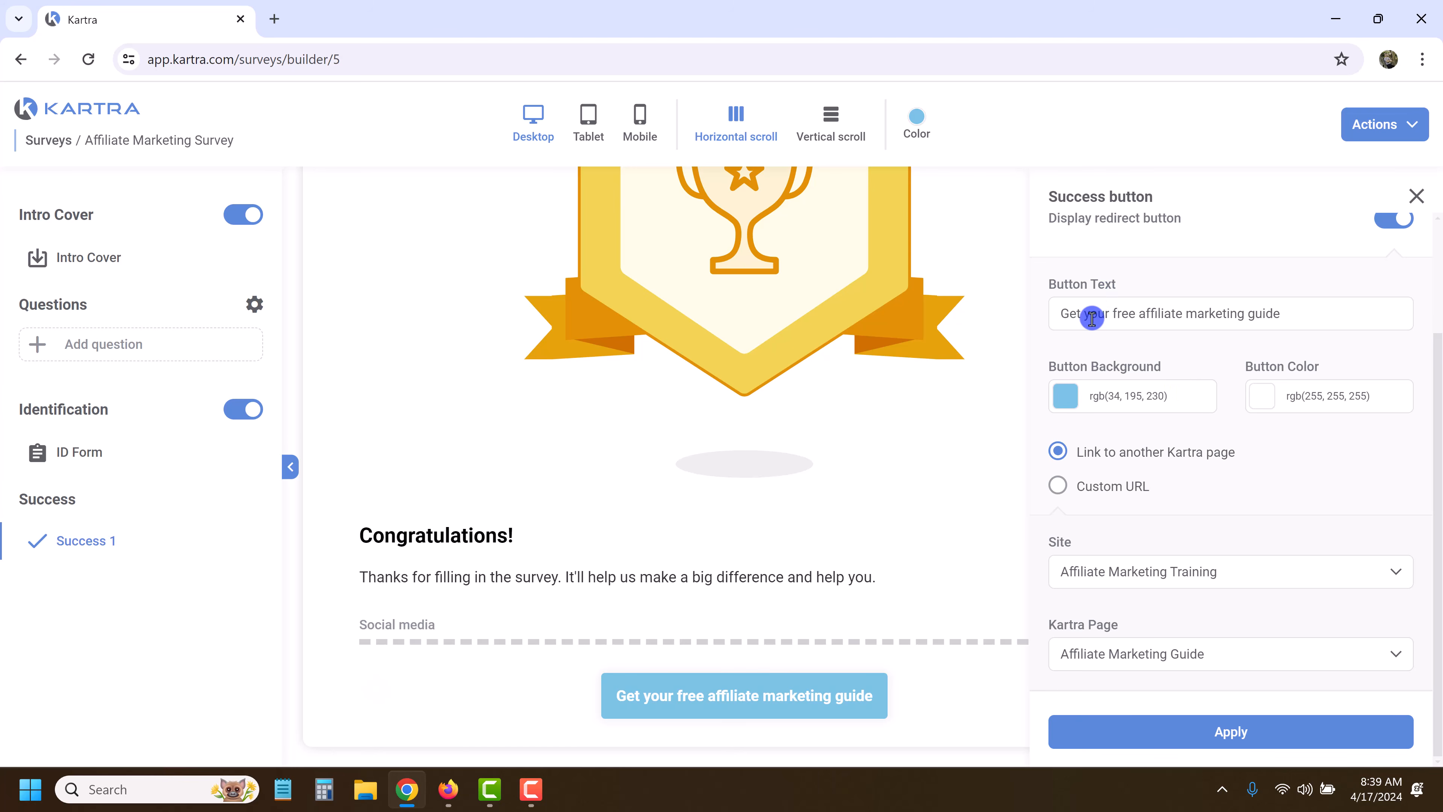
Capitalise the button text as "Get Your Free Affiliate Marketing Guide", apply it and close the button settings.
click(1081, 316)
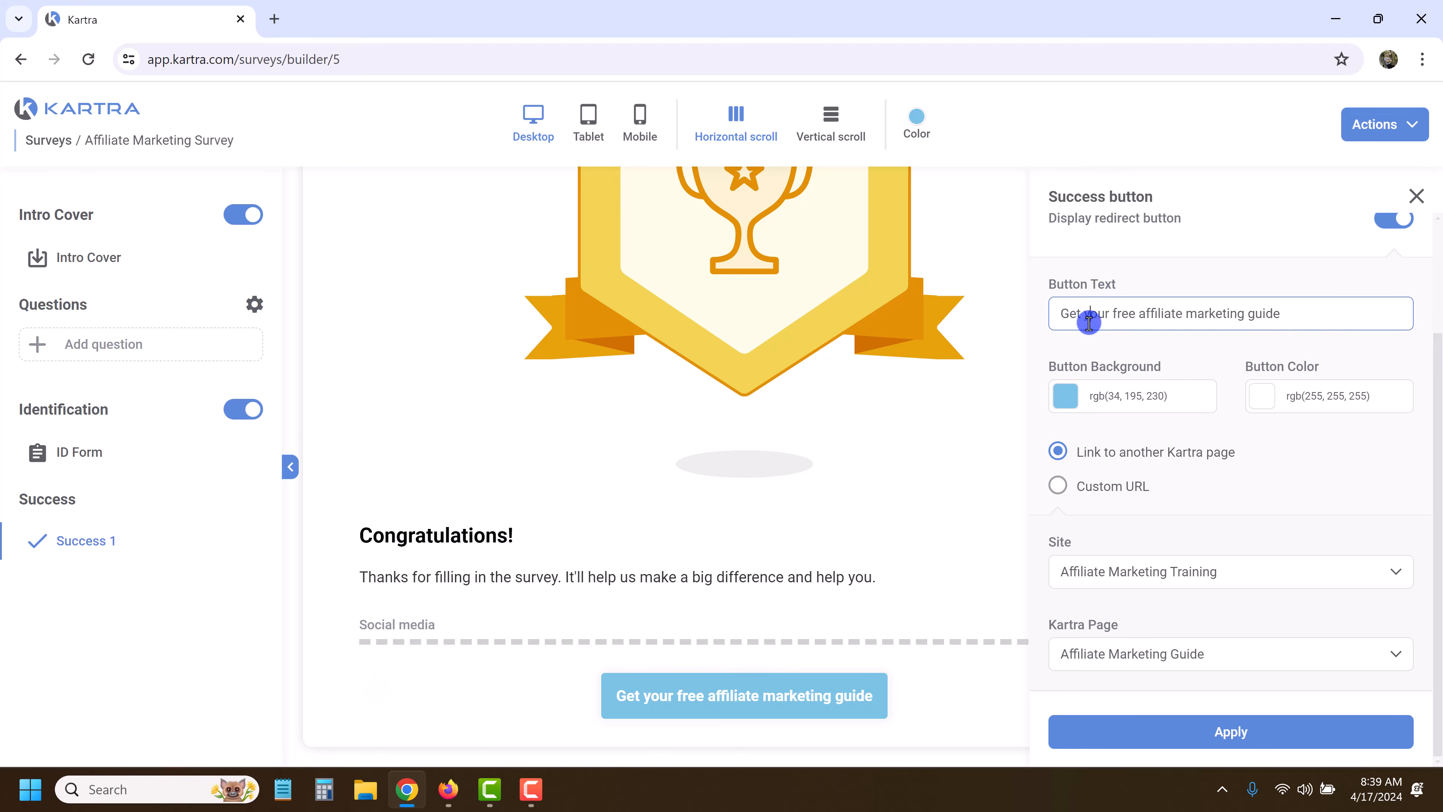
key(Delete)
text(Y)
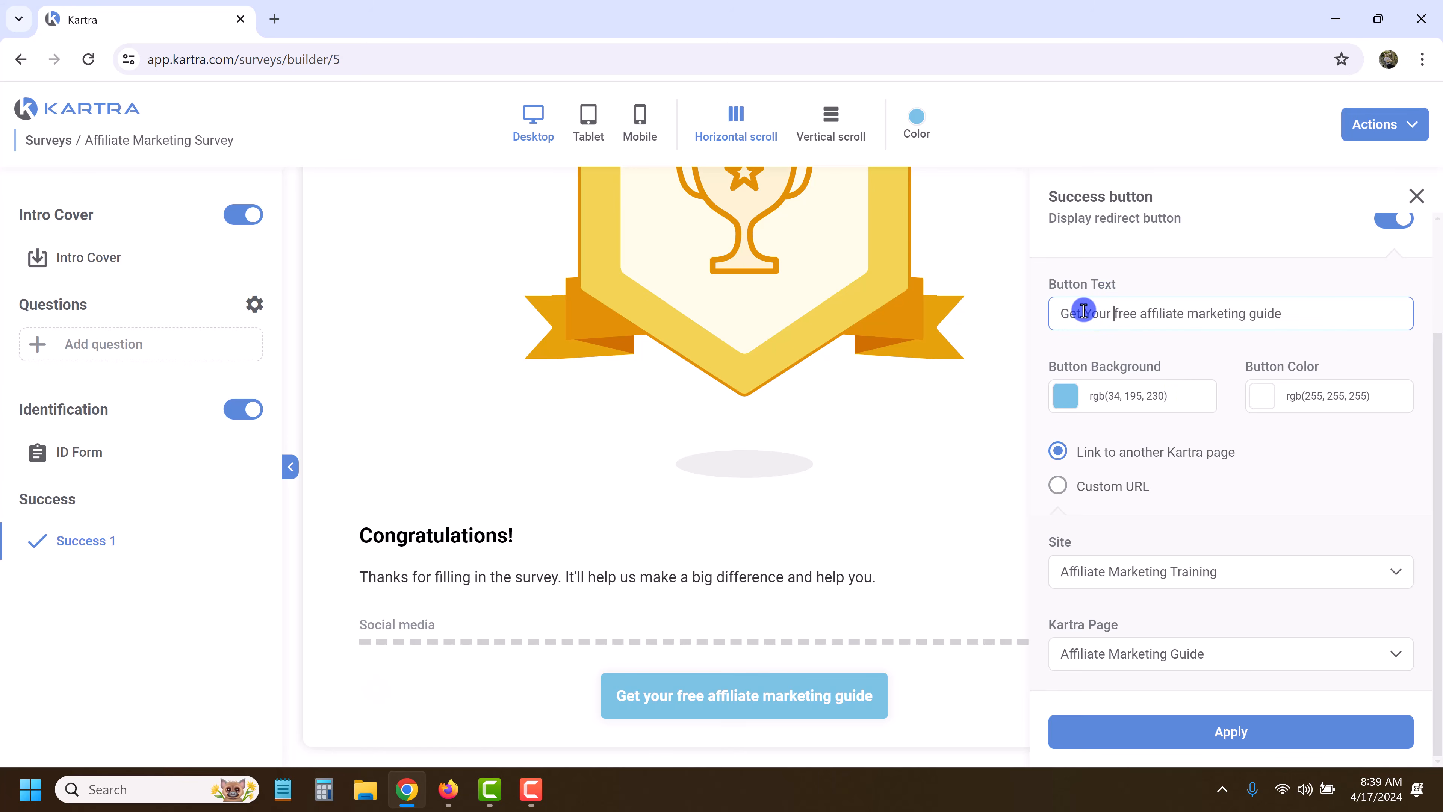
key(Delete)
text(F)
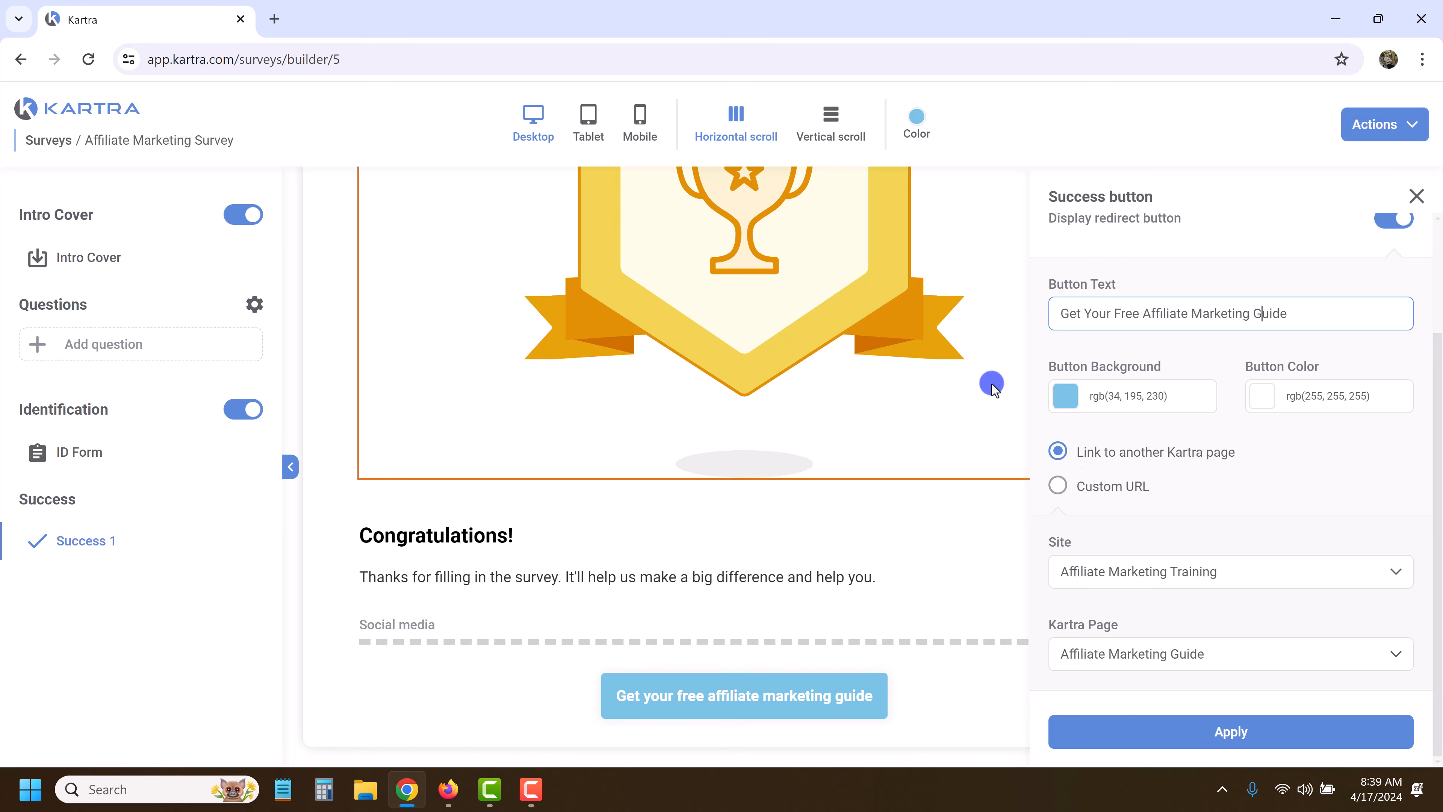
click(1183, 729)
click(1416, 200)
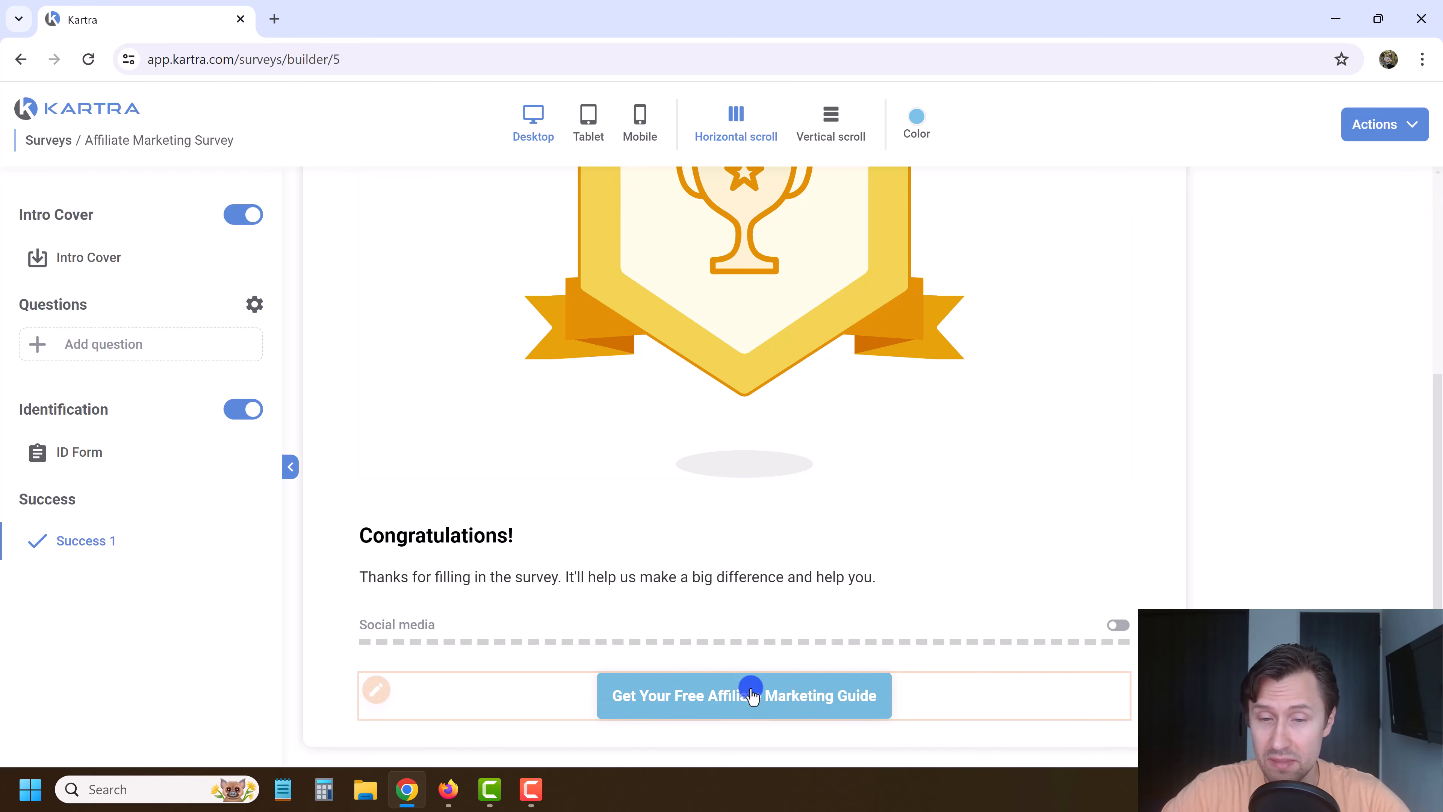
Review the redirect button's settings and the social media sharing options again, closing both without changes.
click(375, 688)
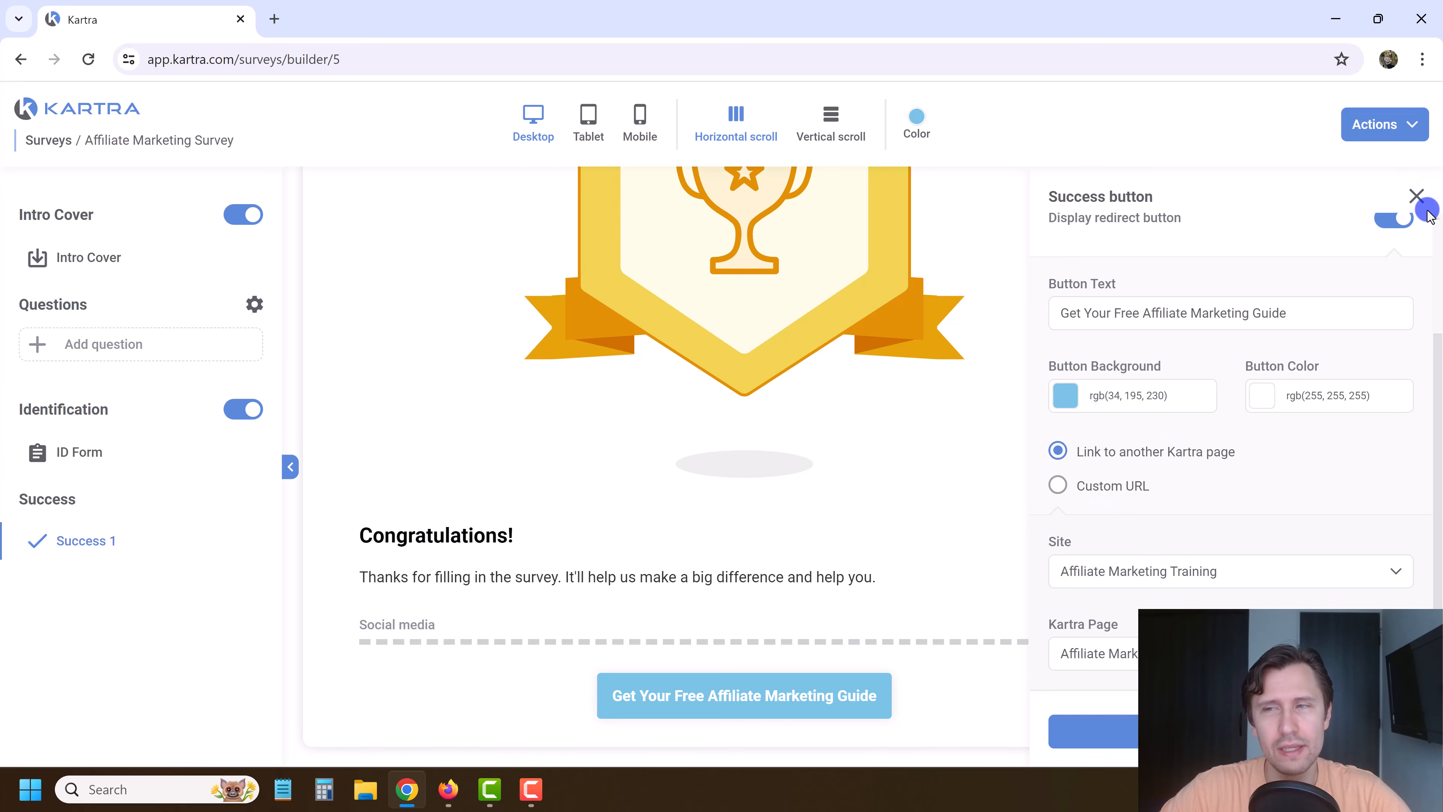
click(1419, 195)
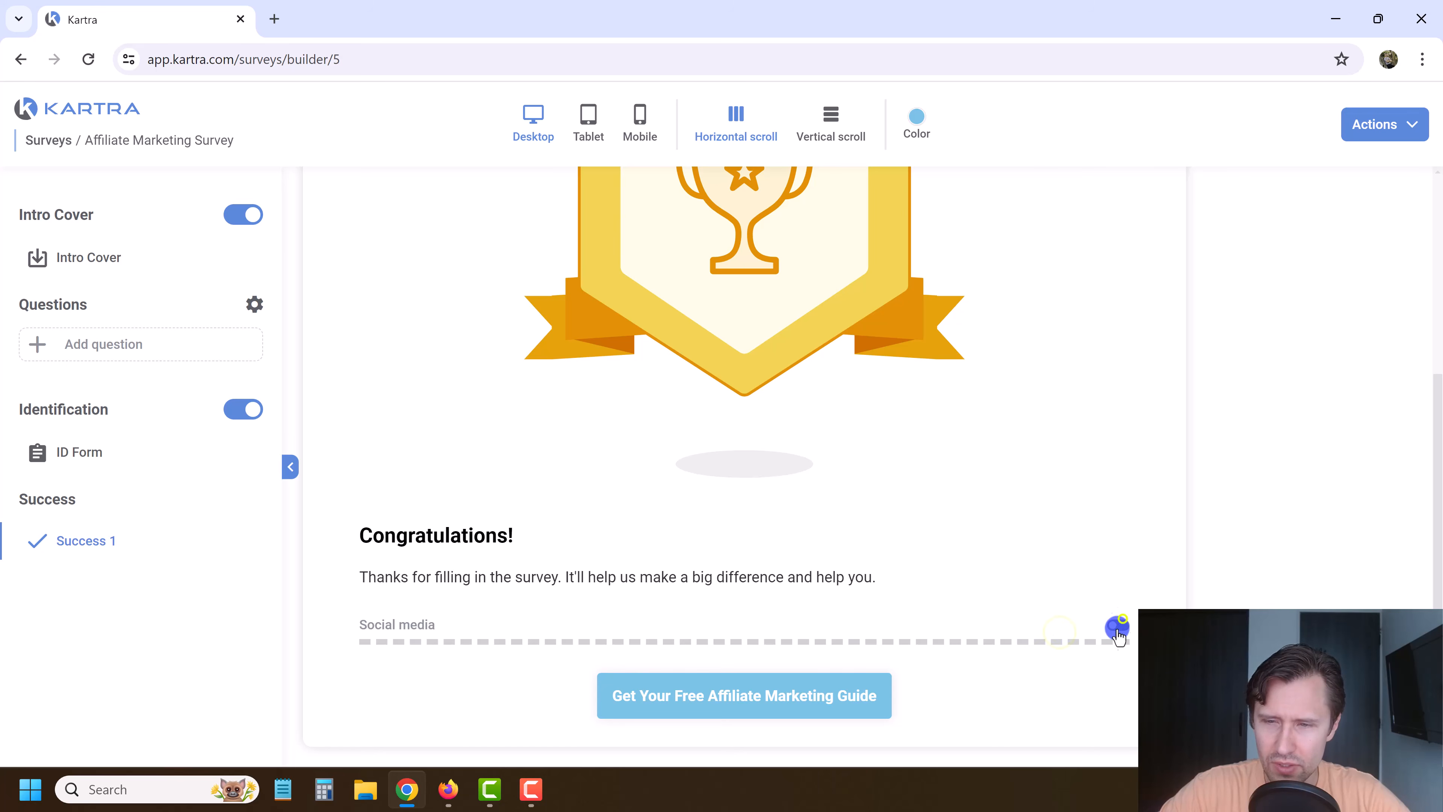
click(1124, 625)
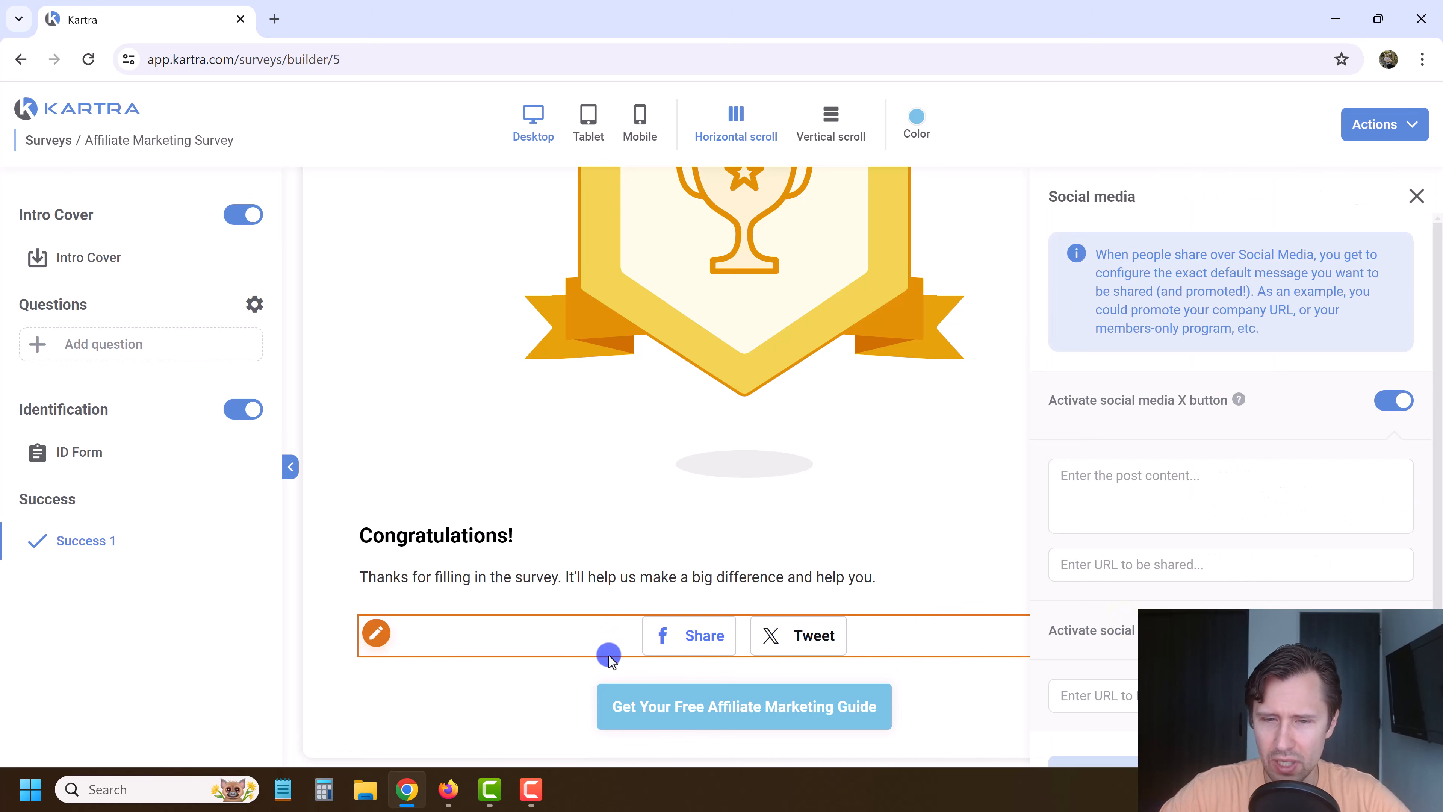
scroll(1196, 586, down, 1)
scroll(1196, 585, up, 1)
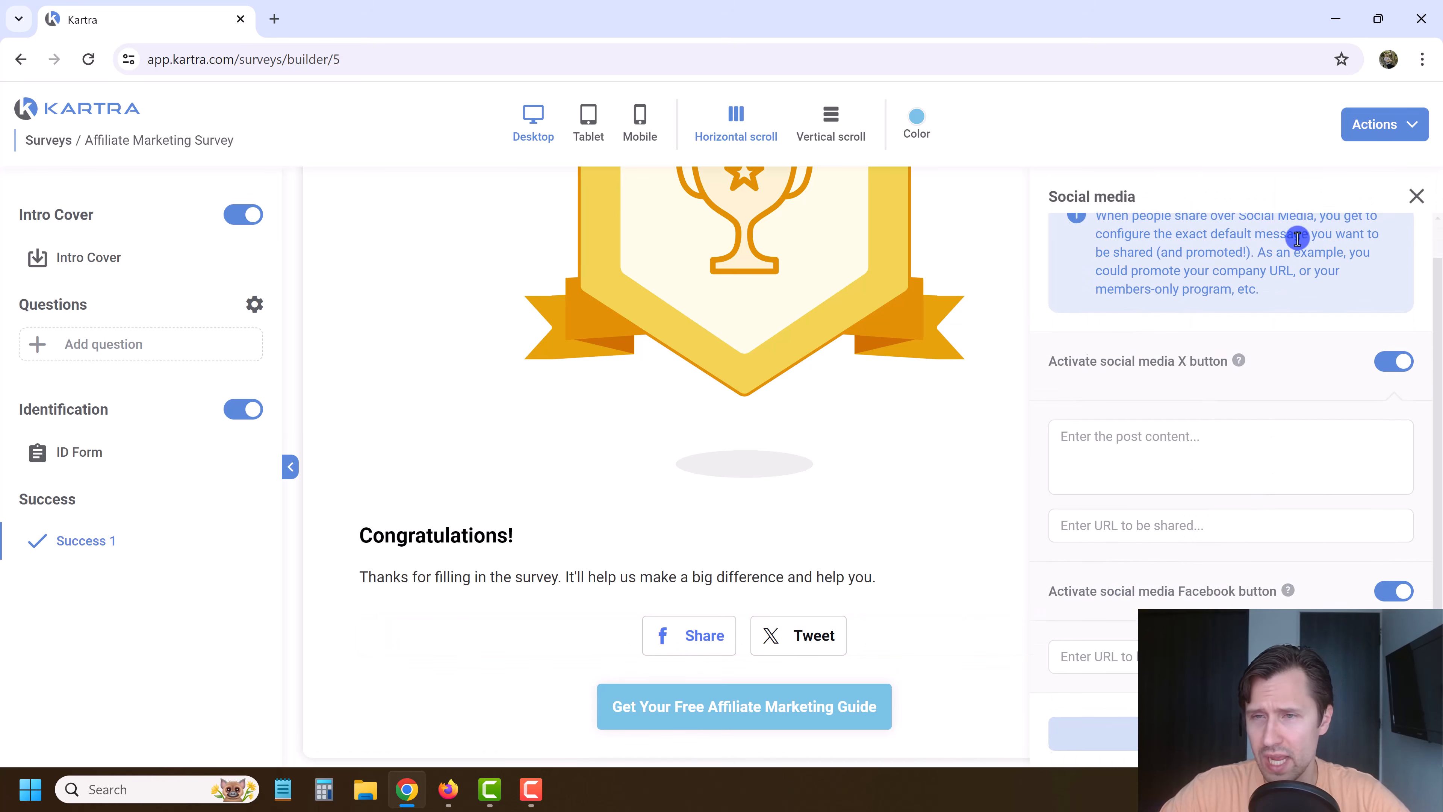
click(1416, 195)
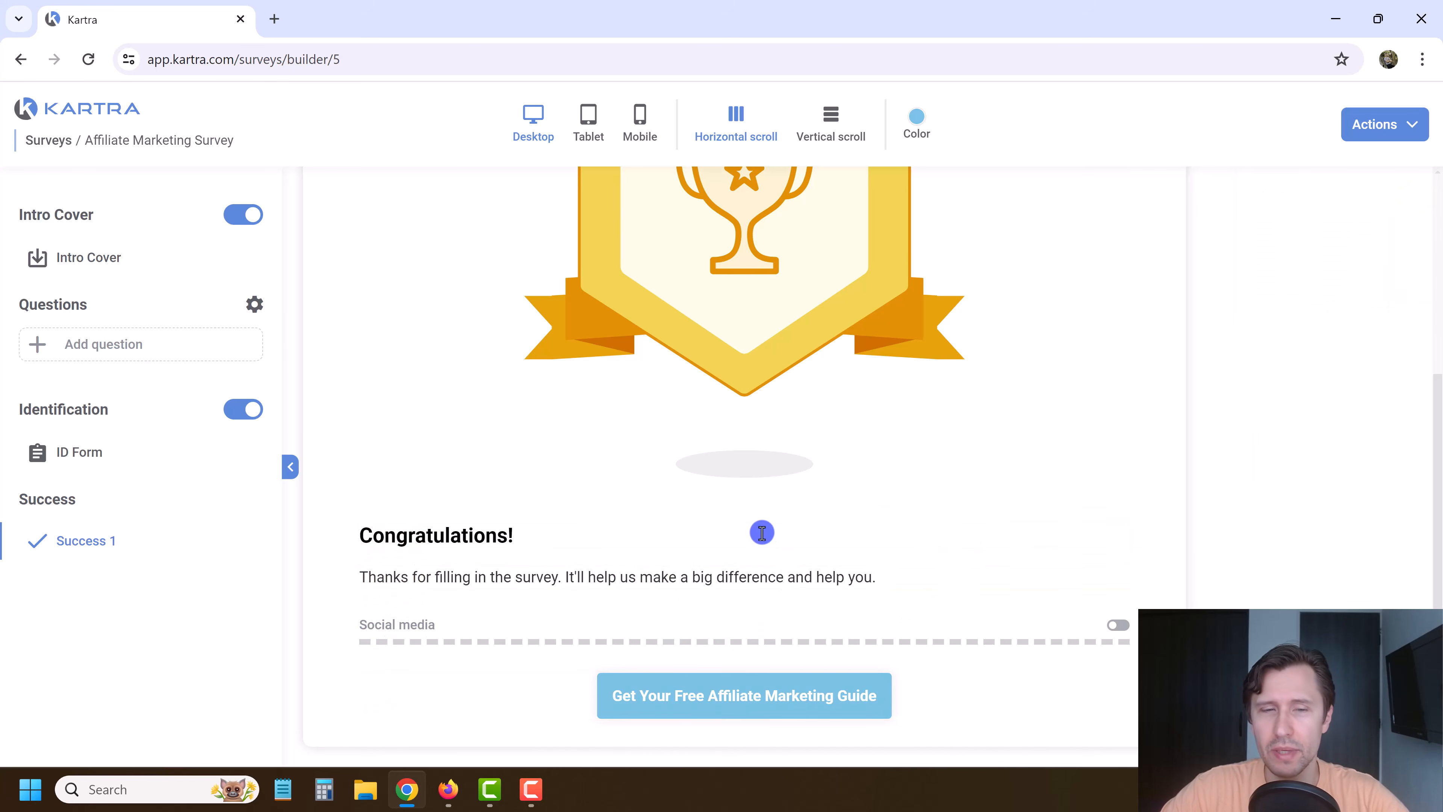
Save the survey with its finished success page.
scroll(893, 454, up, 5)
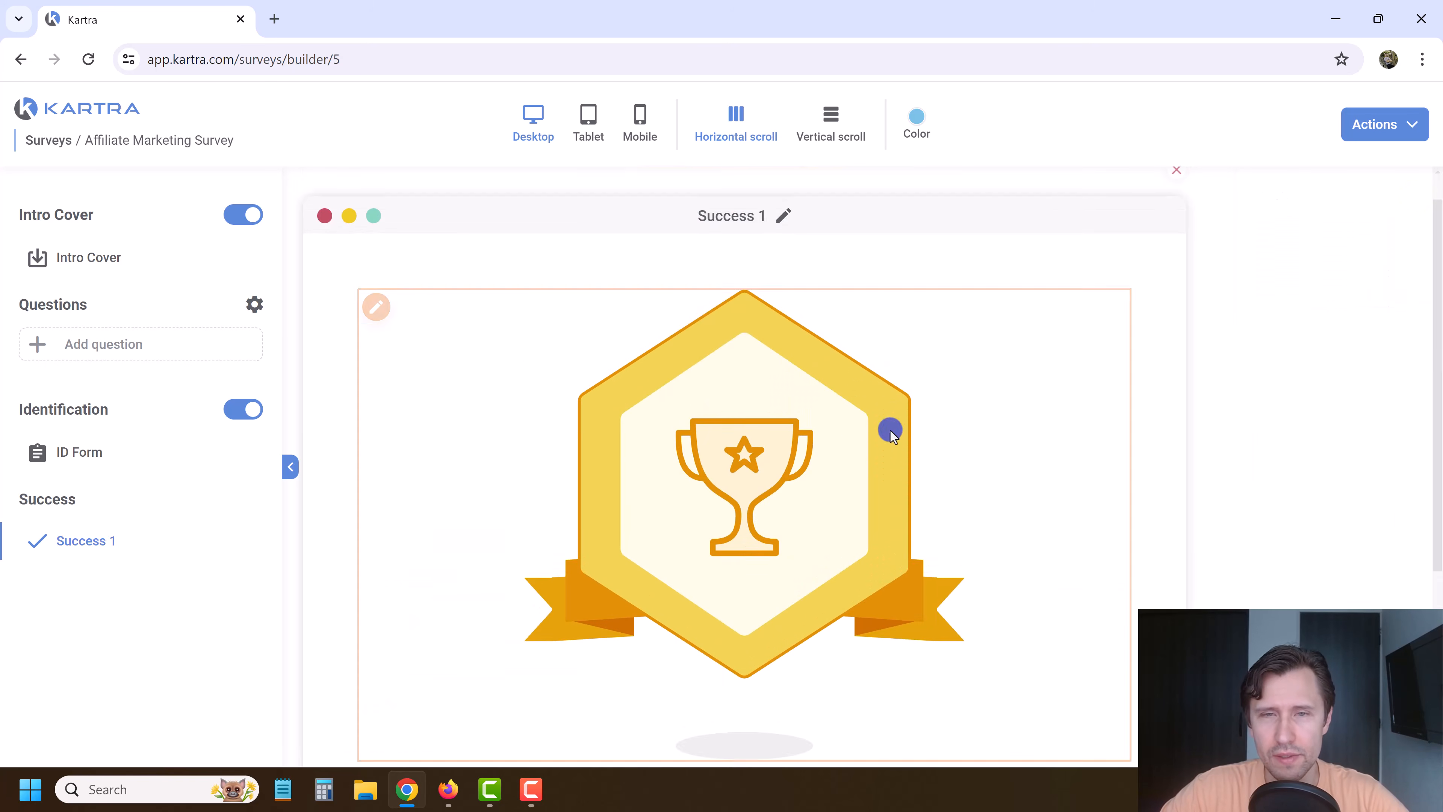
click(1400, 114)
click(1348, 170)
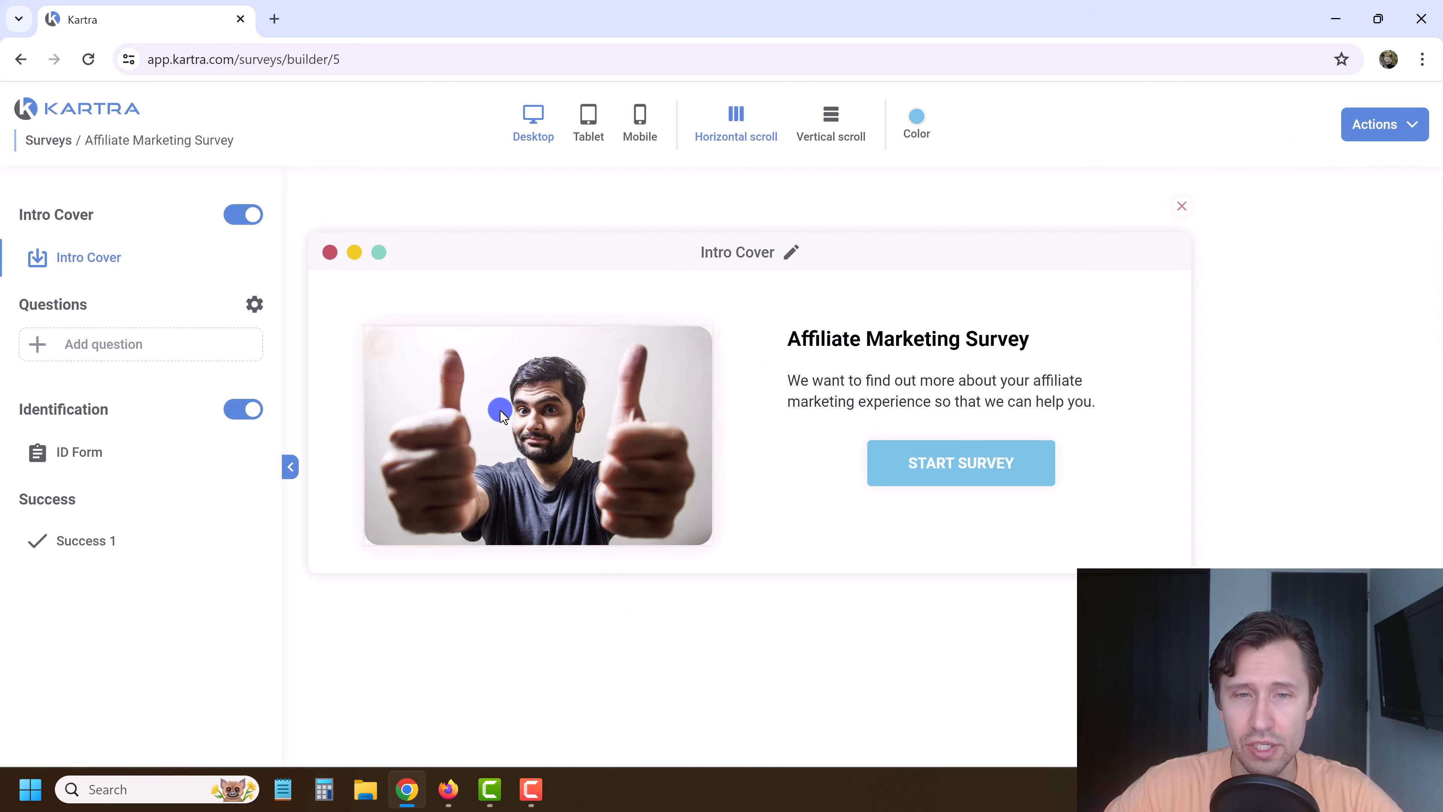
Review the survey's success page and its identification form.
click(123, 540)
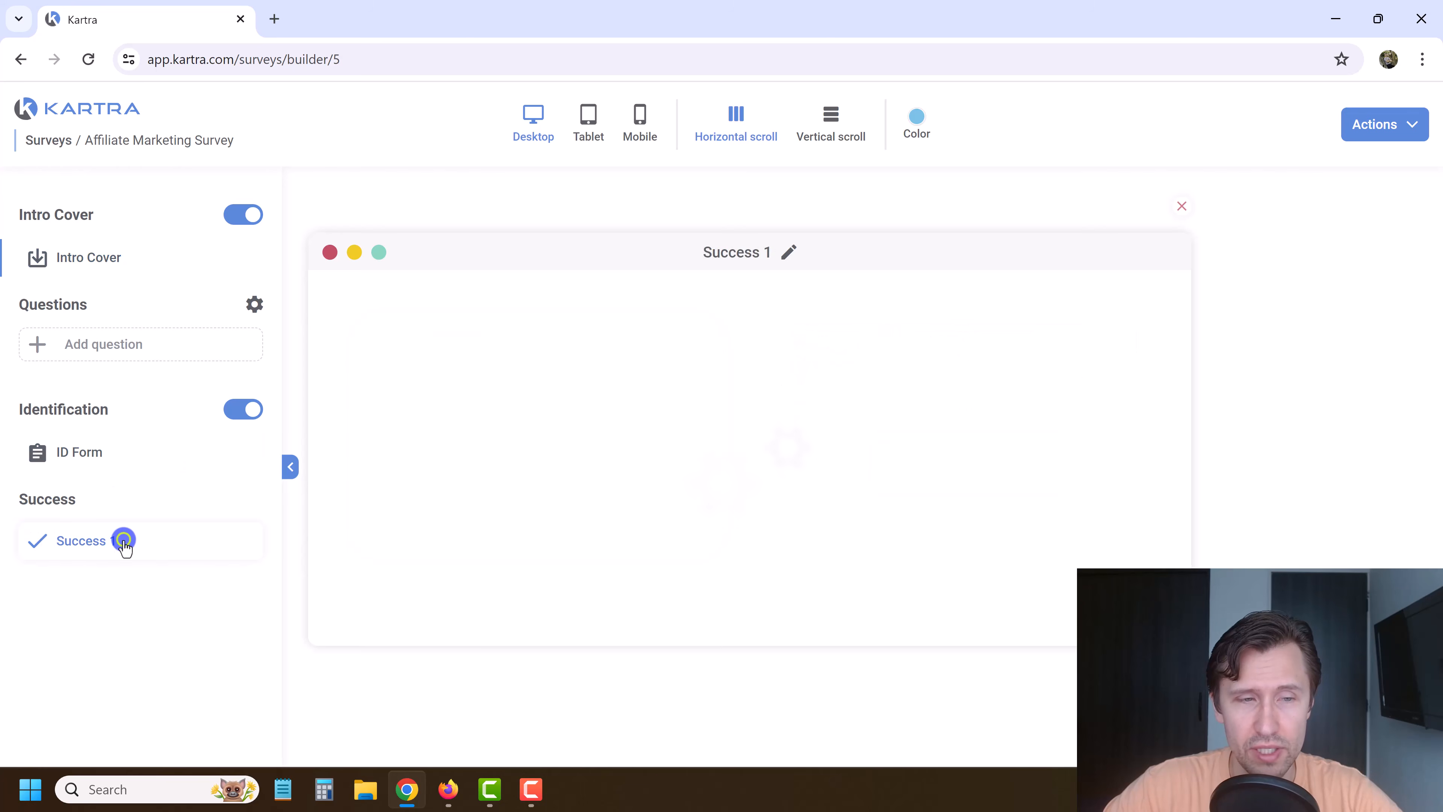
click(108, 466)
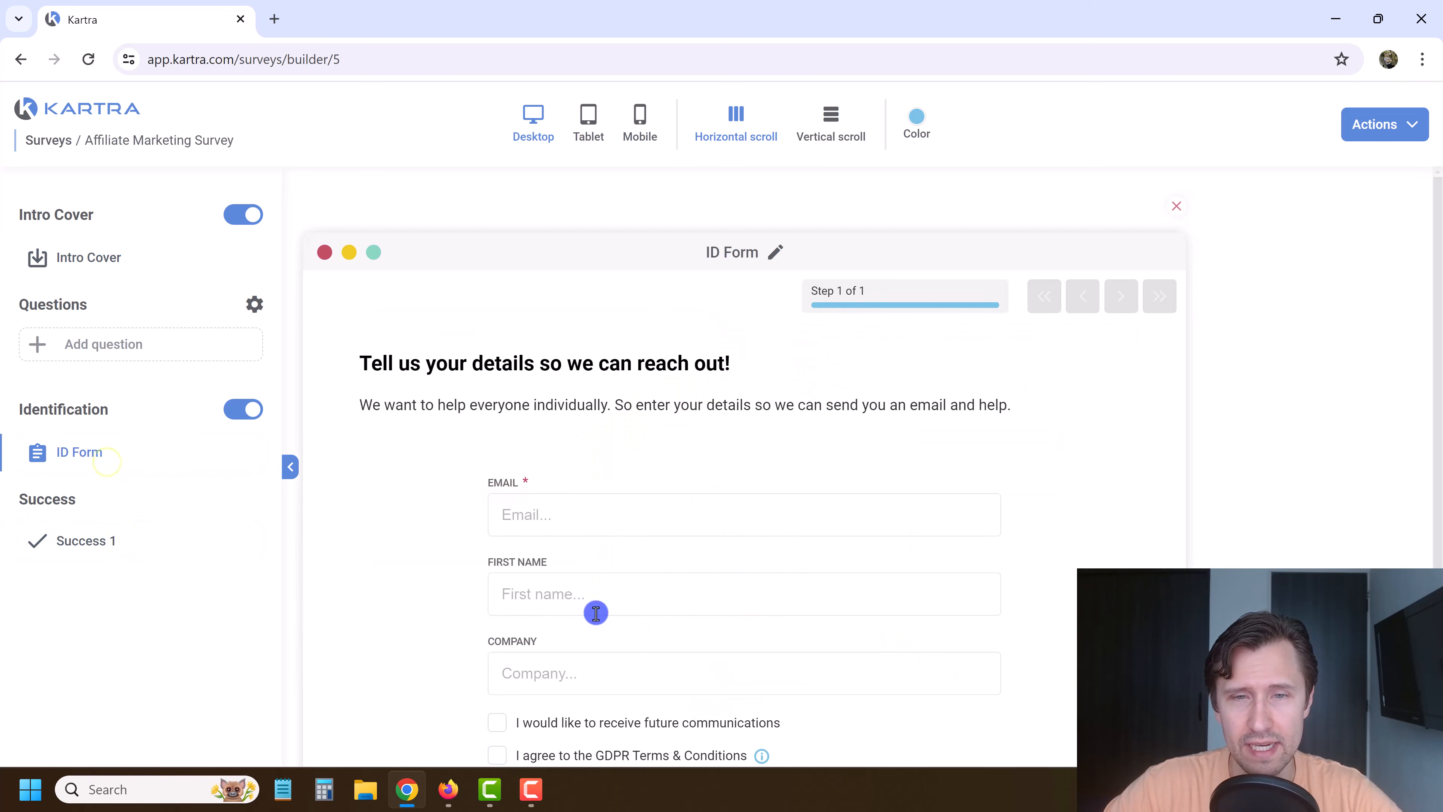
Start a new survey question with the text and image layout that places the image beside the text.
click(111, 344)
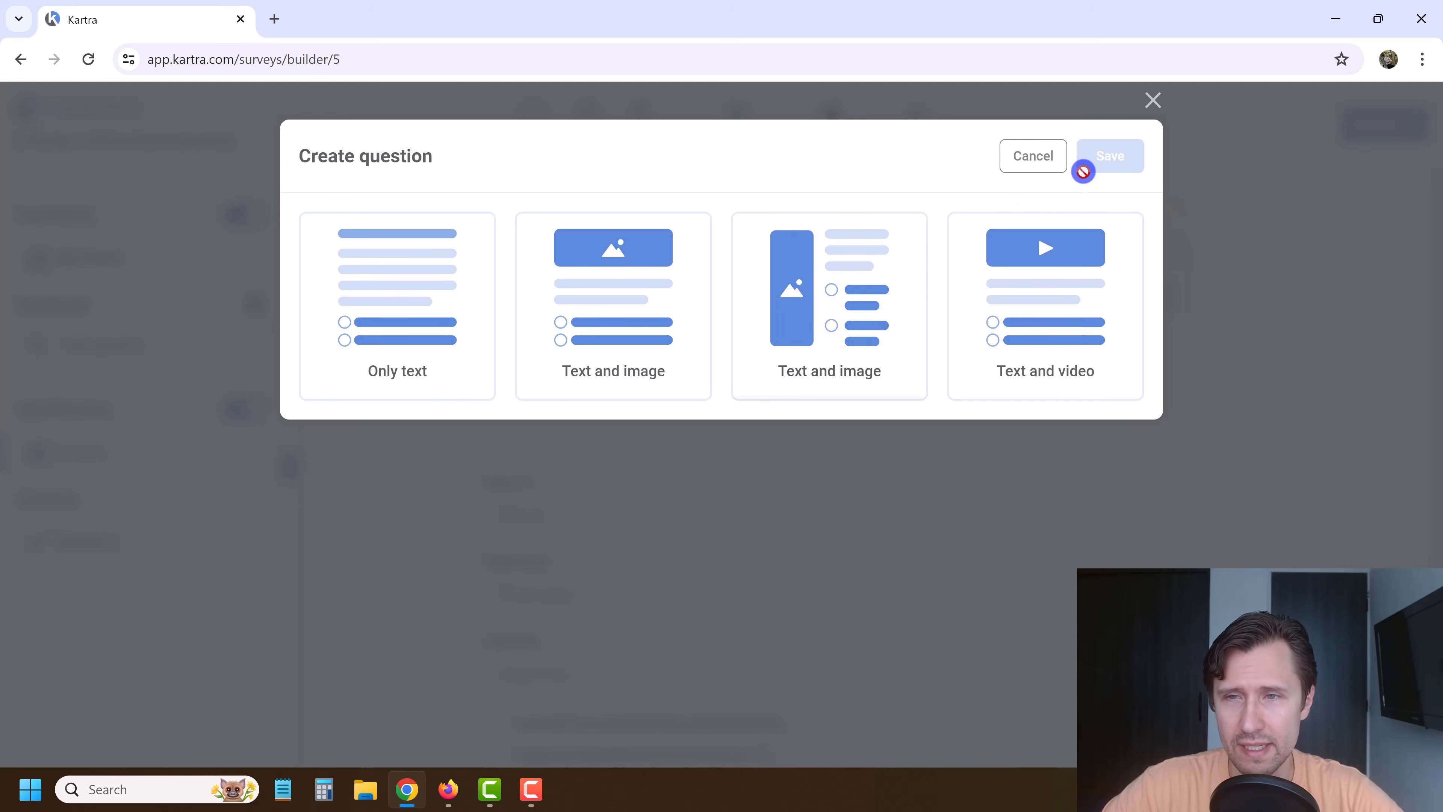
click(898, 288)
scroll(870, 364, down, 2)
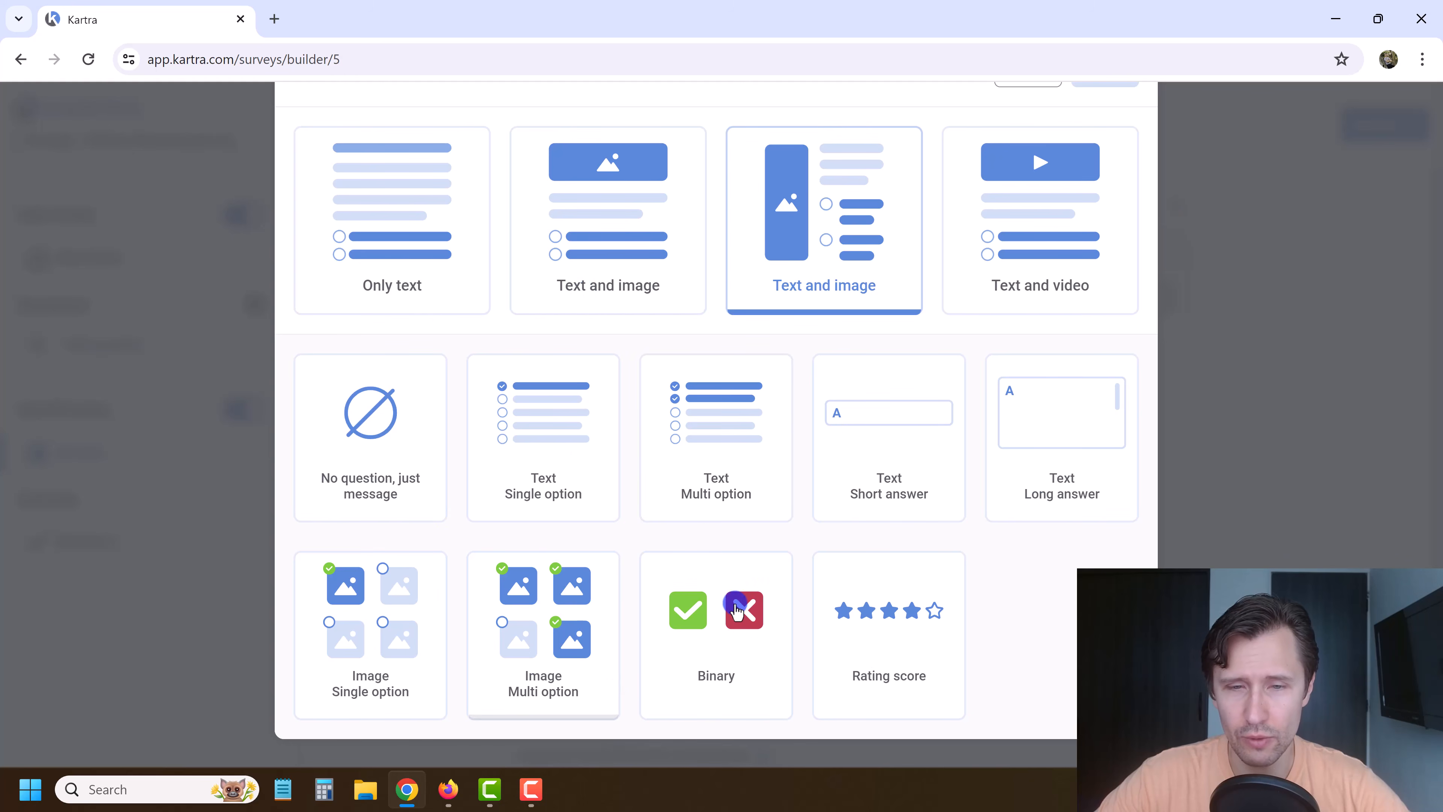
Examine the answer types offered for the question, from text single option through binary and rating score.
click(562, 453)
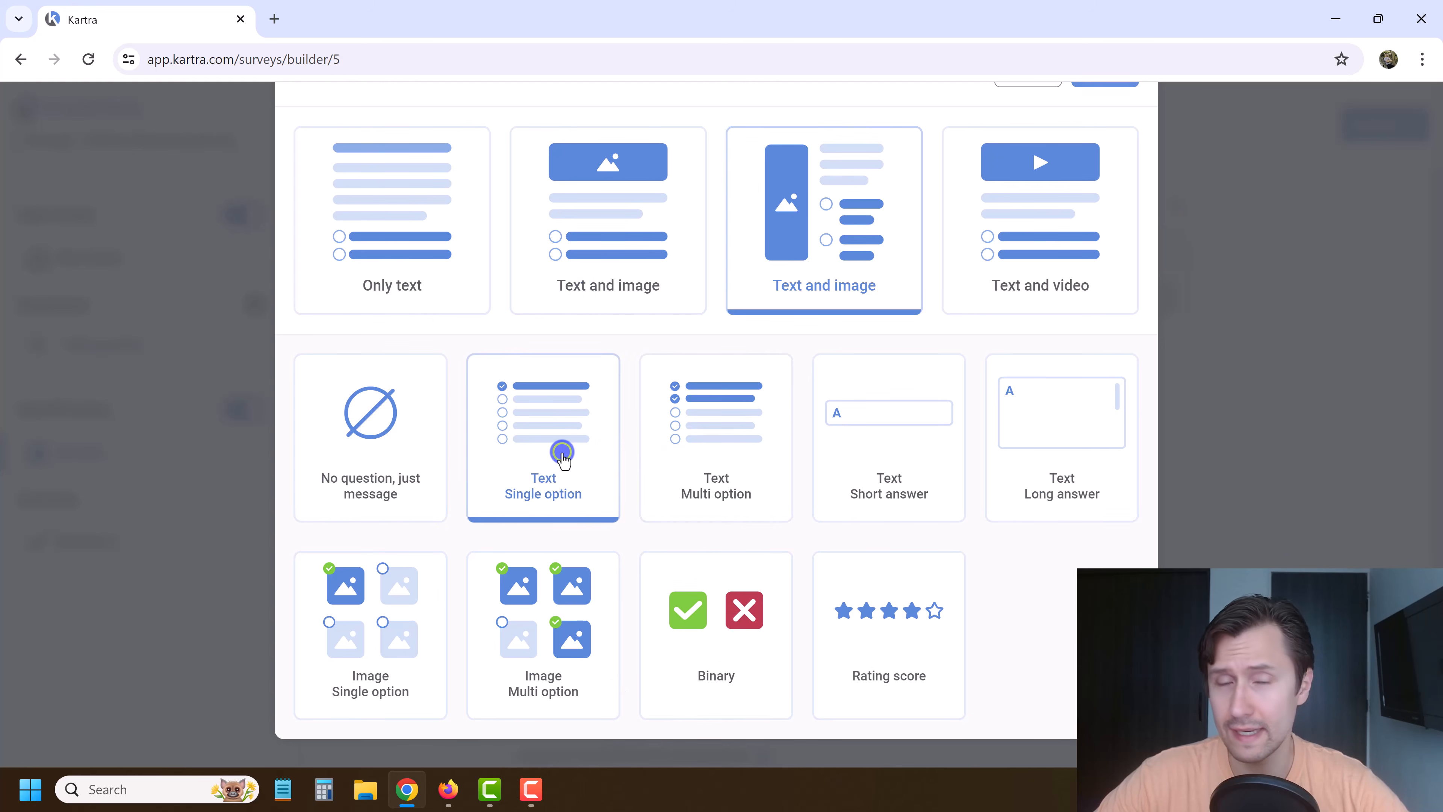
click(686, 469)
click(907, 434)
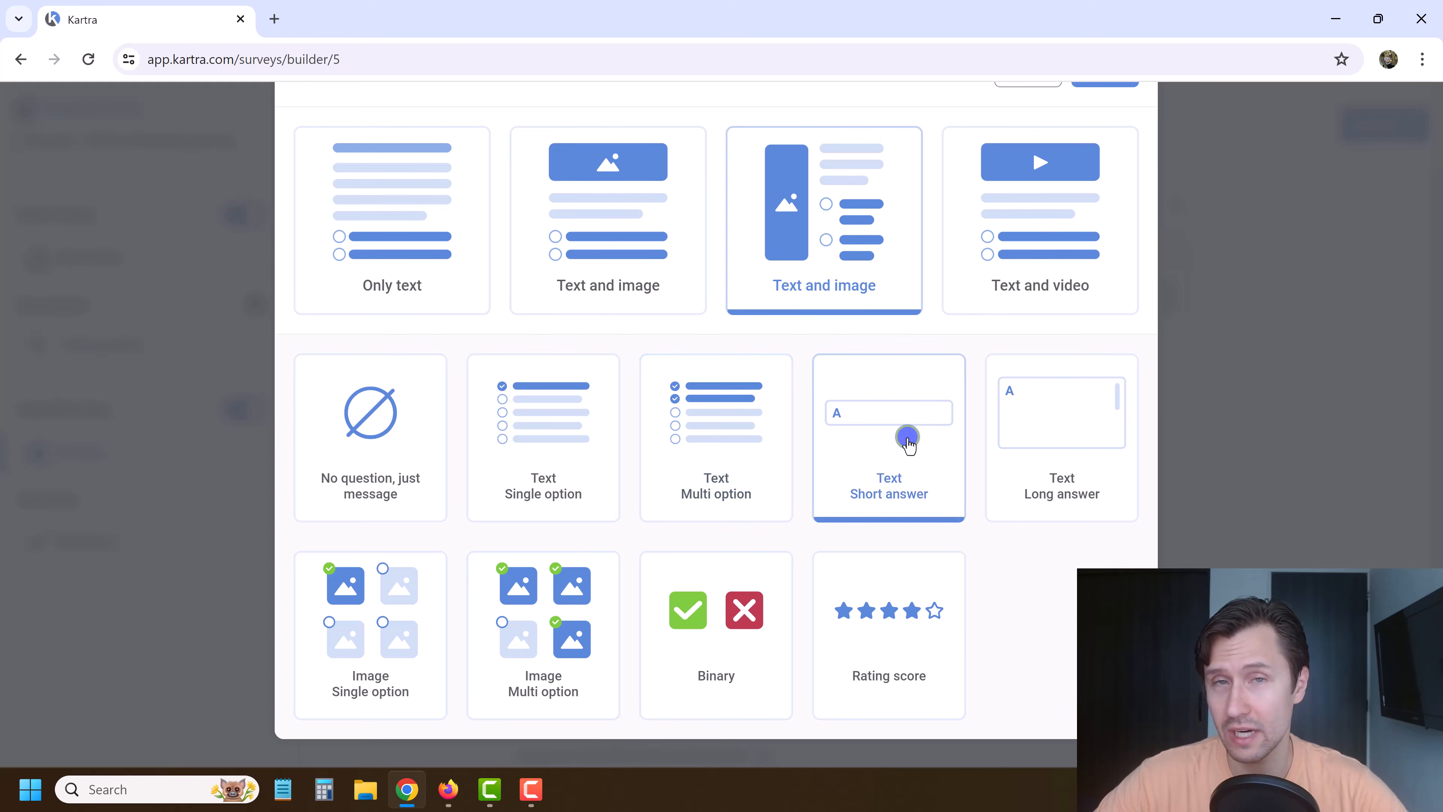
click(1048, 434)
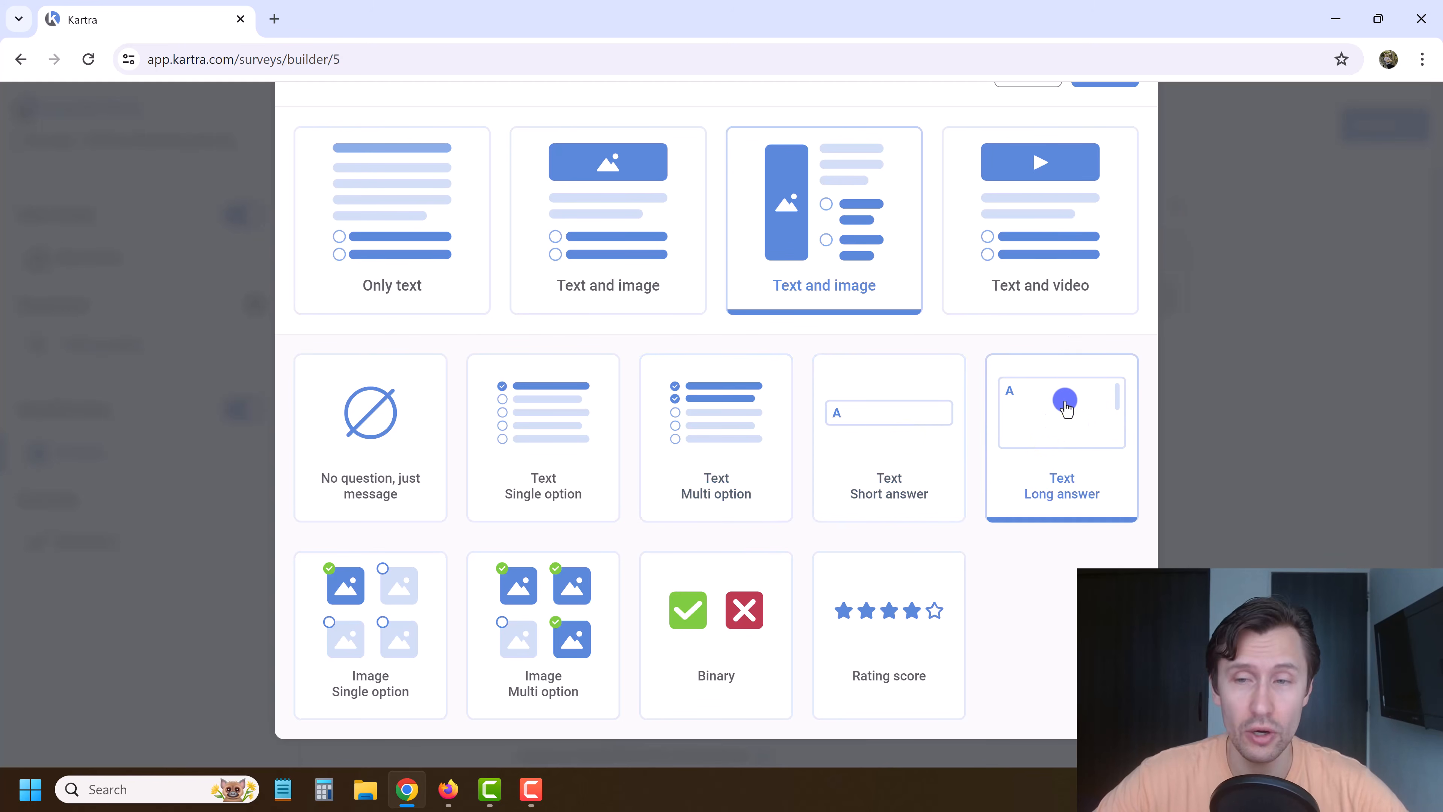
click(396, 629)
click(527, 610)
click(727, 634)
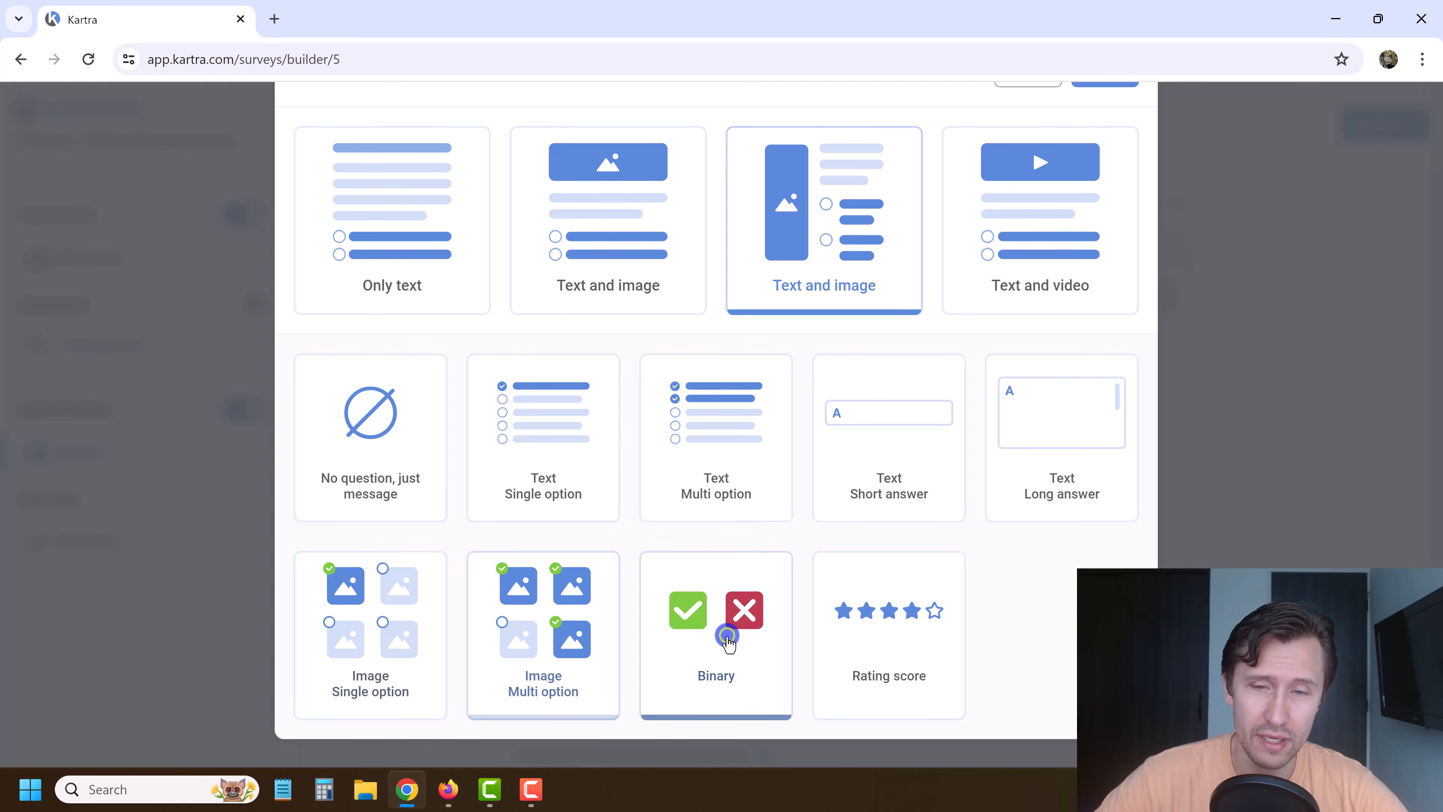
click(906, 620)
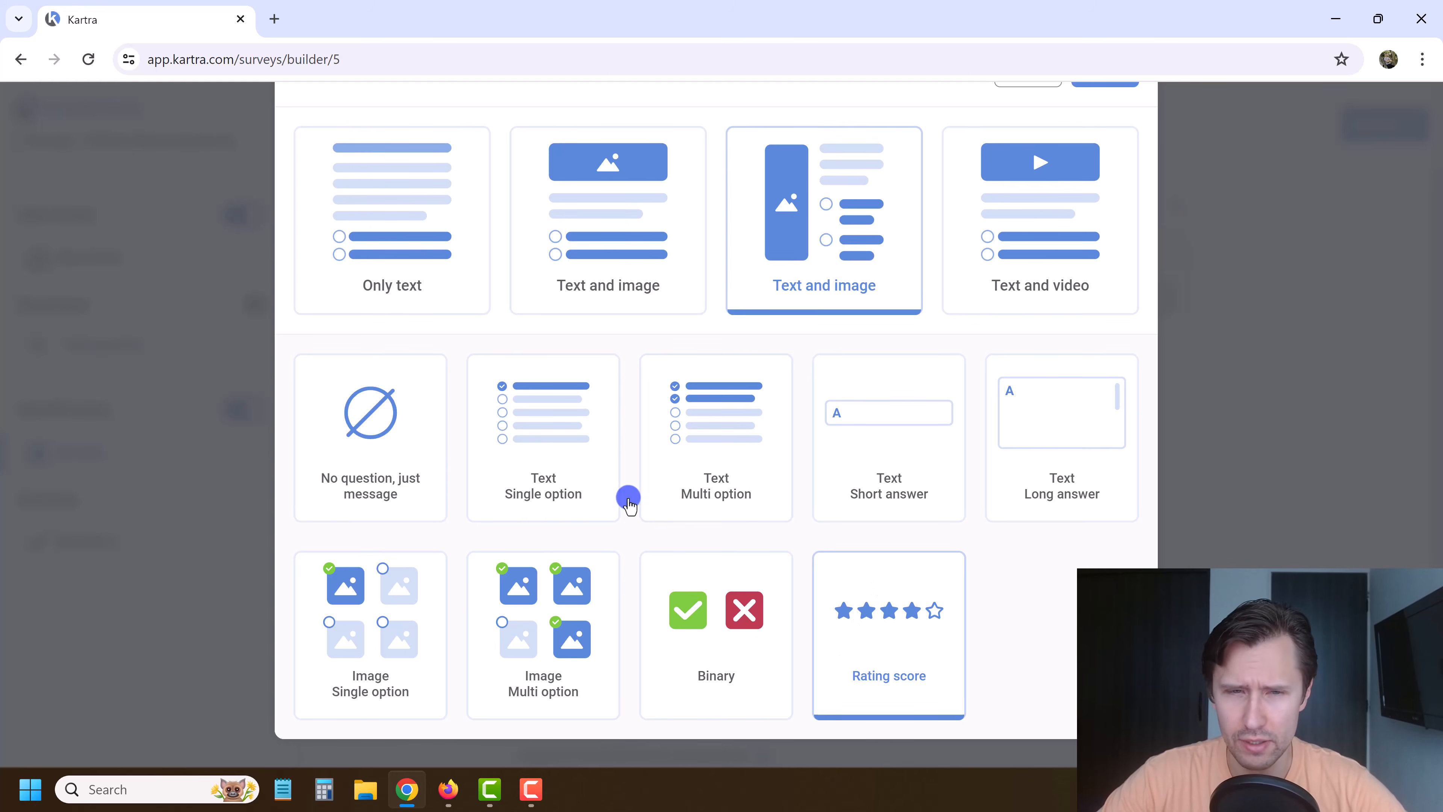
Choose Text Single option as the answer type and save the new question.
click(522, 446)
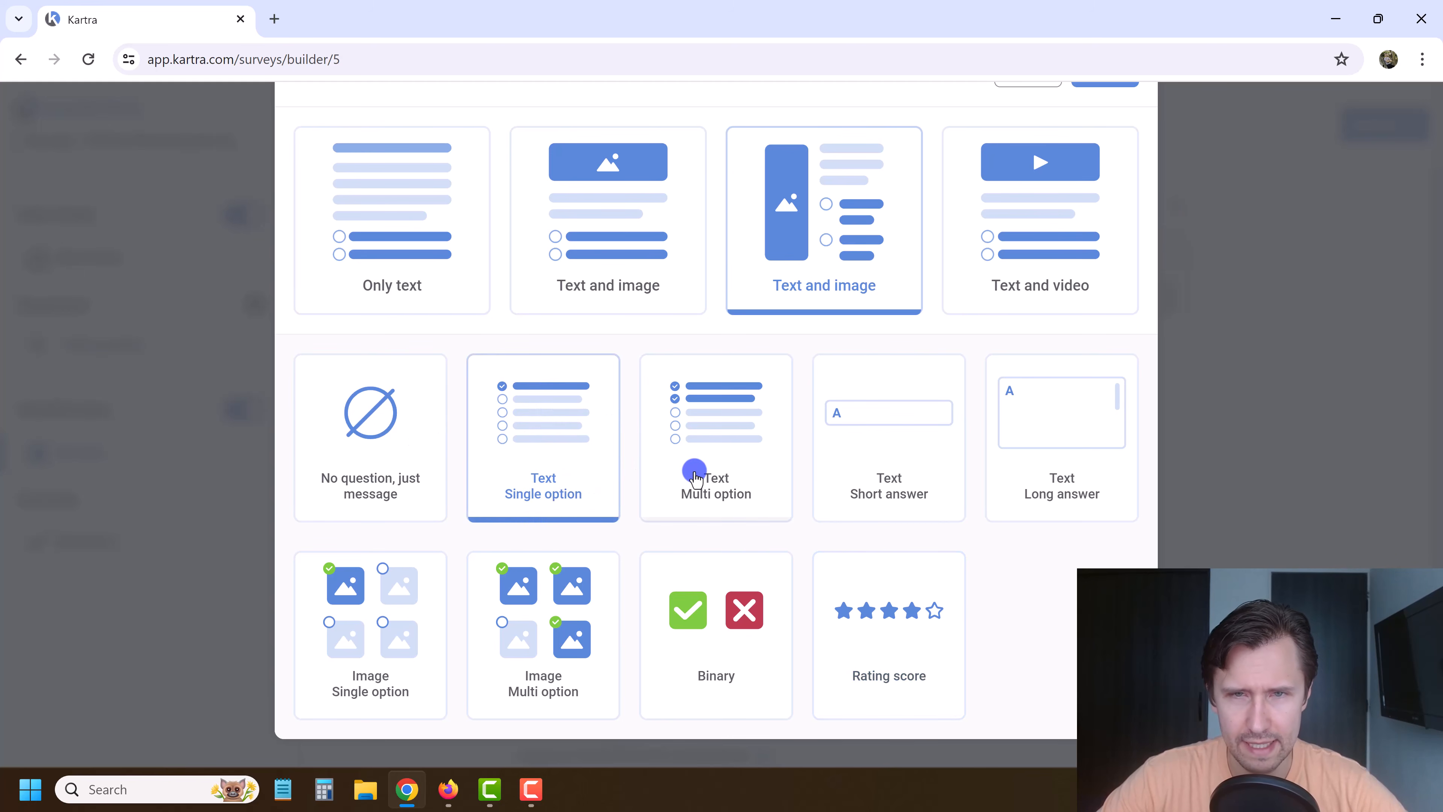
scroll(870, 335, up, 2)
click(1103, 155)
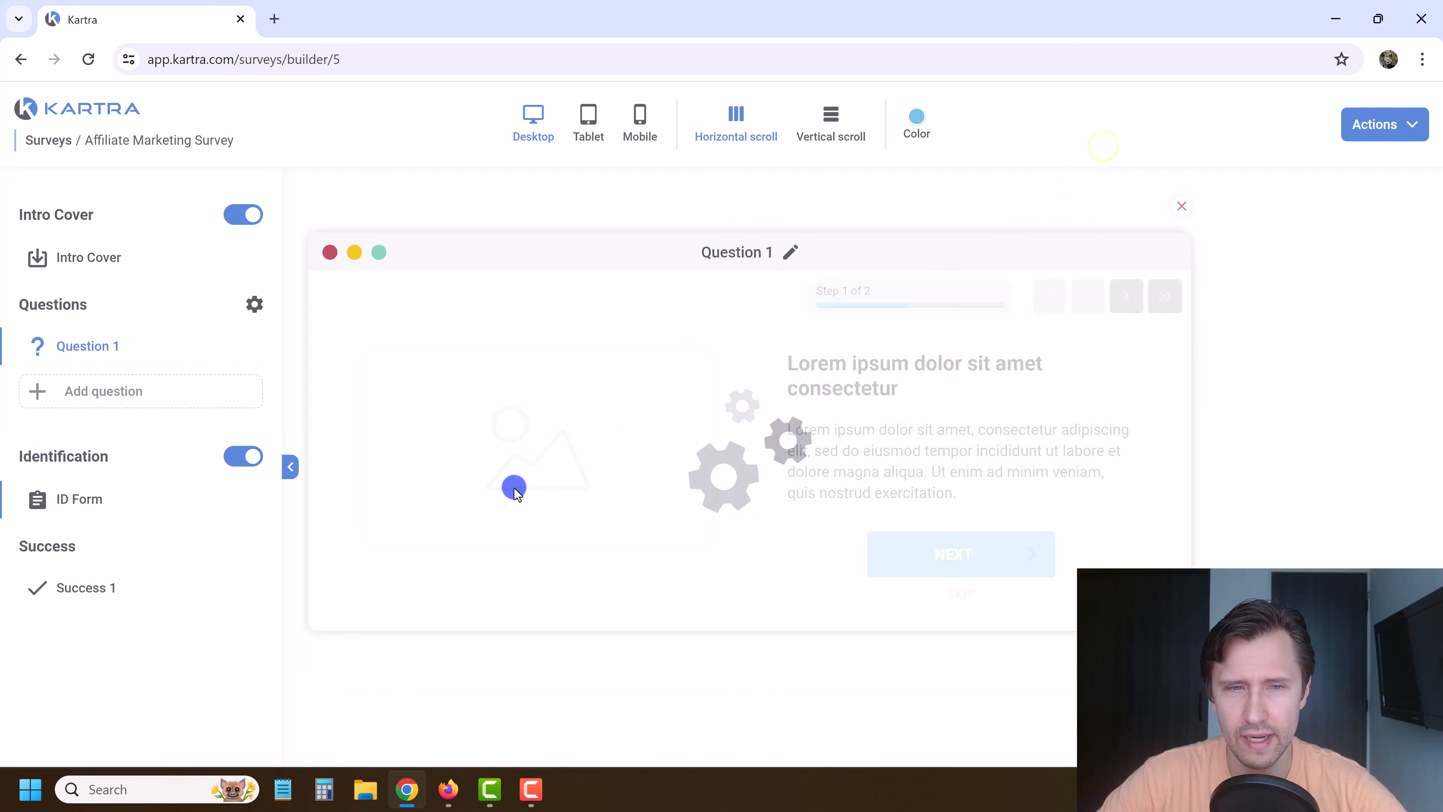
Set the question's image to the person using a MacBook Pro photo from the user gallery.
click(377, 369)
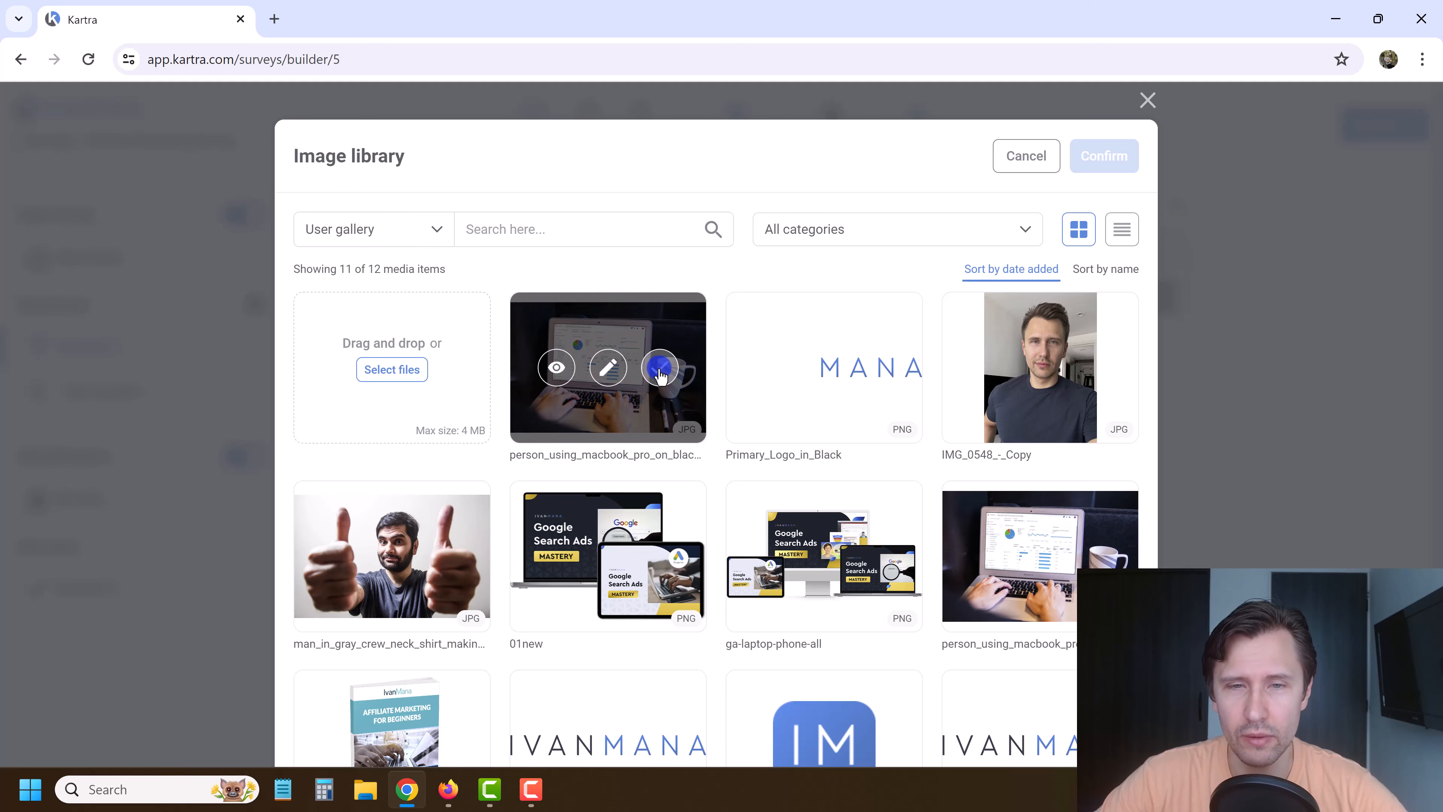
click(659, 368)
click(1104, 156)
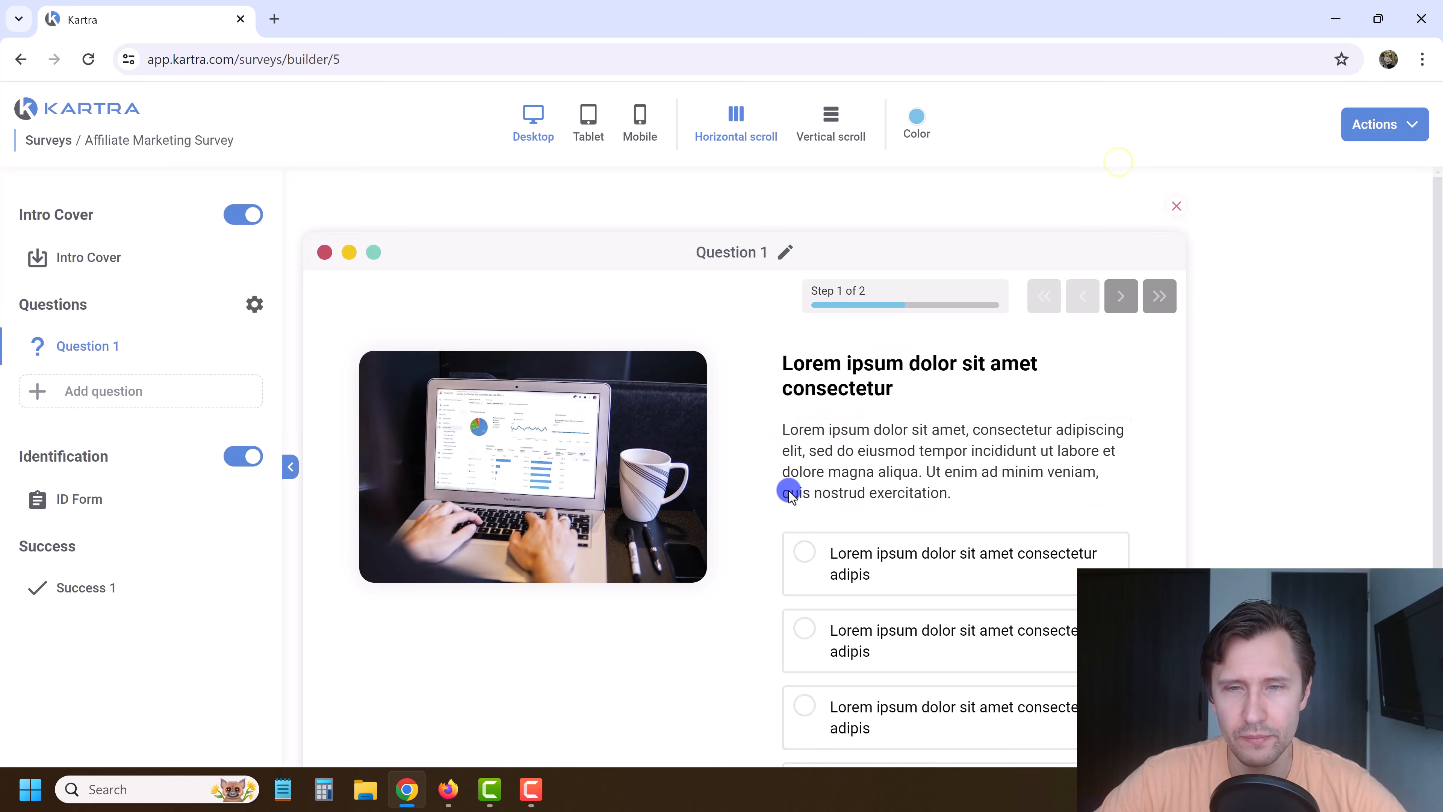
Replace the question heading with "How long ago have you started affiliate marketing?" and delete the placeholder paragraph below it.
click(890, 364)
triple_click(889, 363)
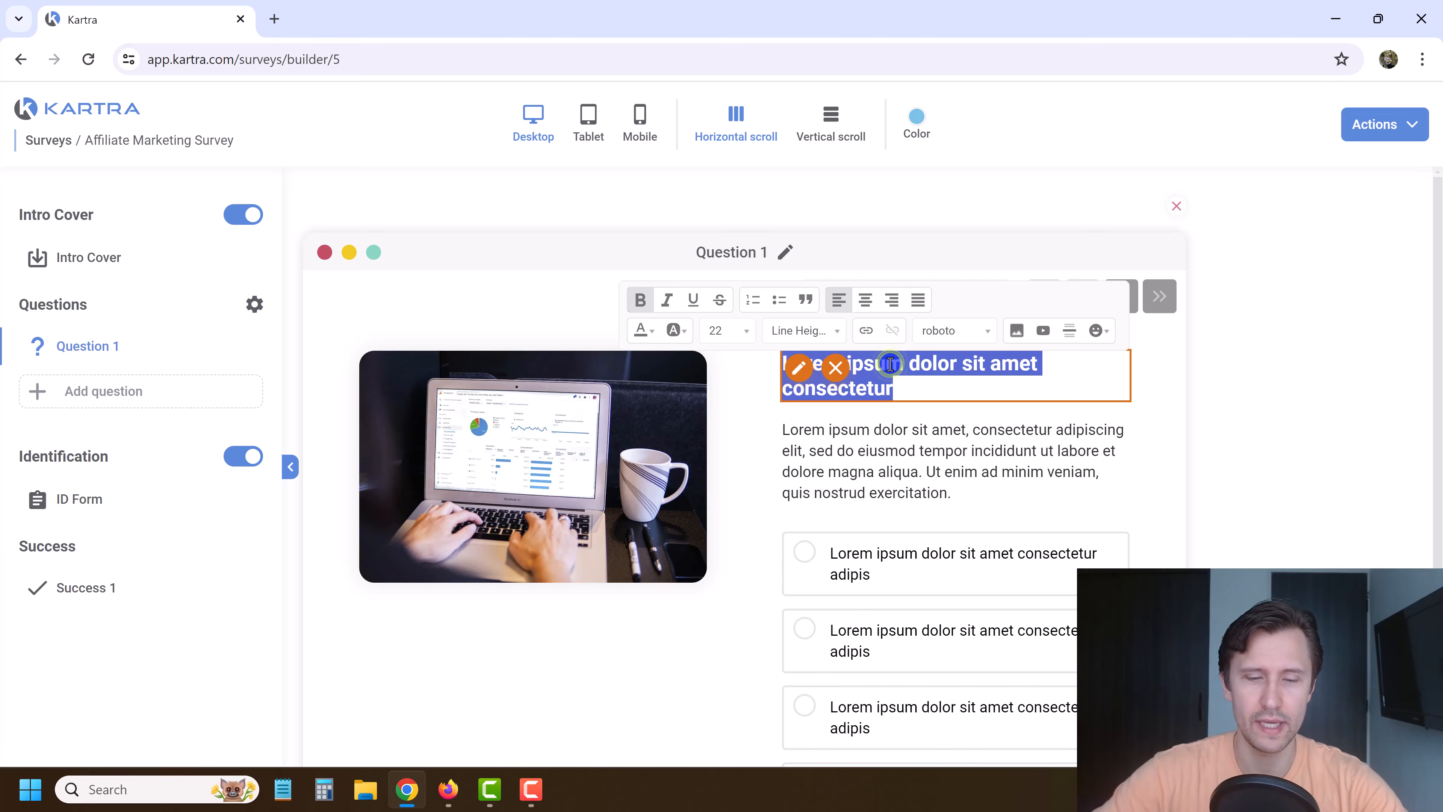
text(How long ago have yo)
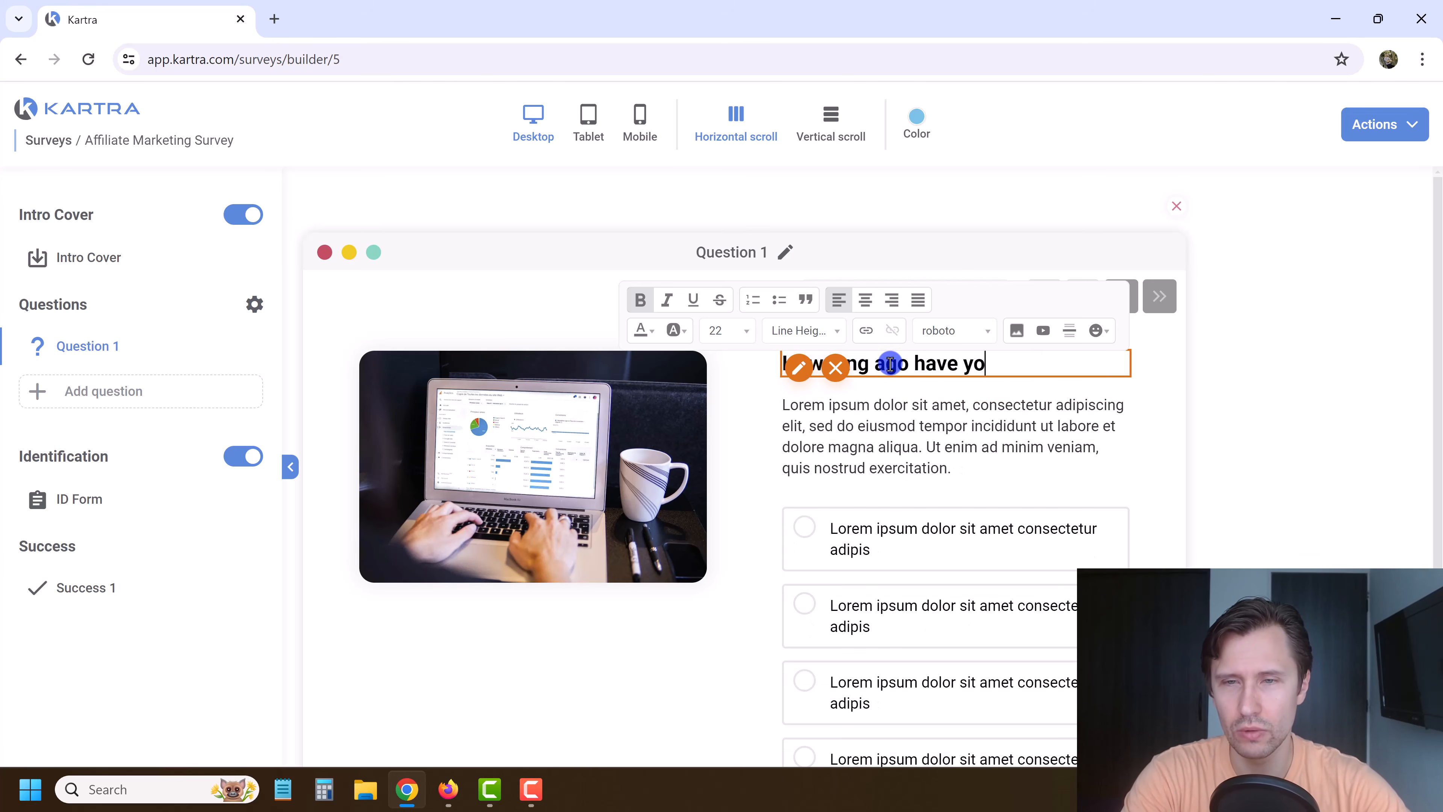
text(u started affiliate marketing?)
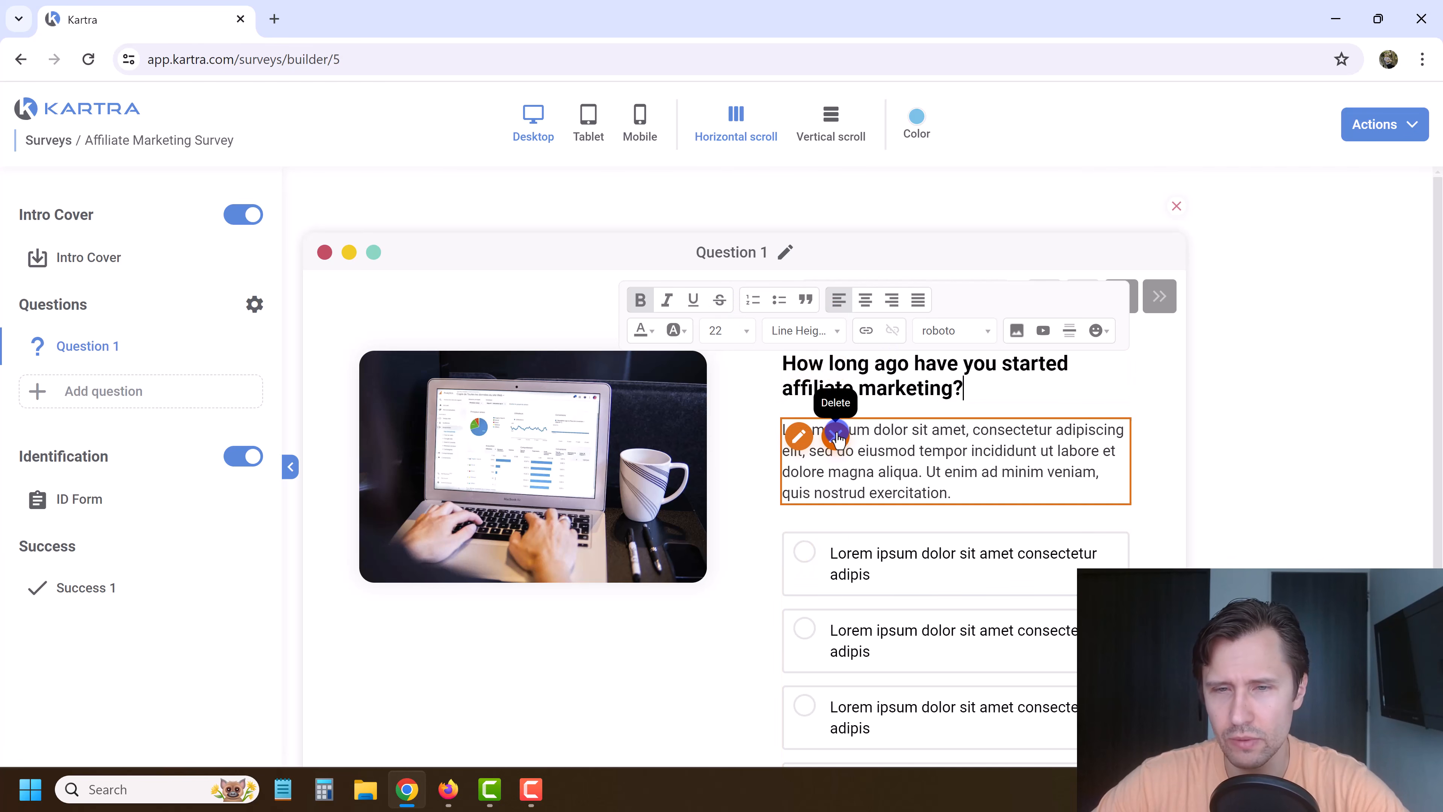
click(835, 439)
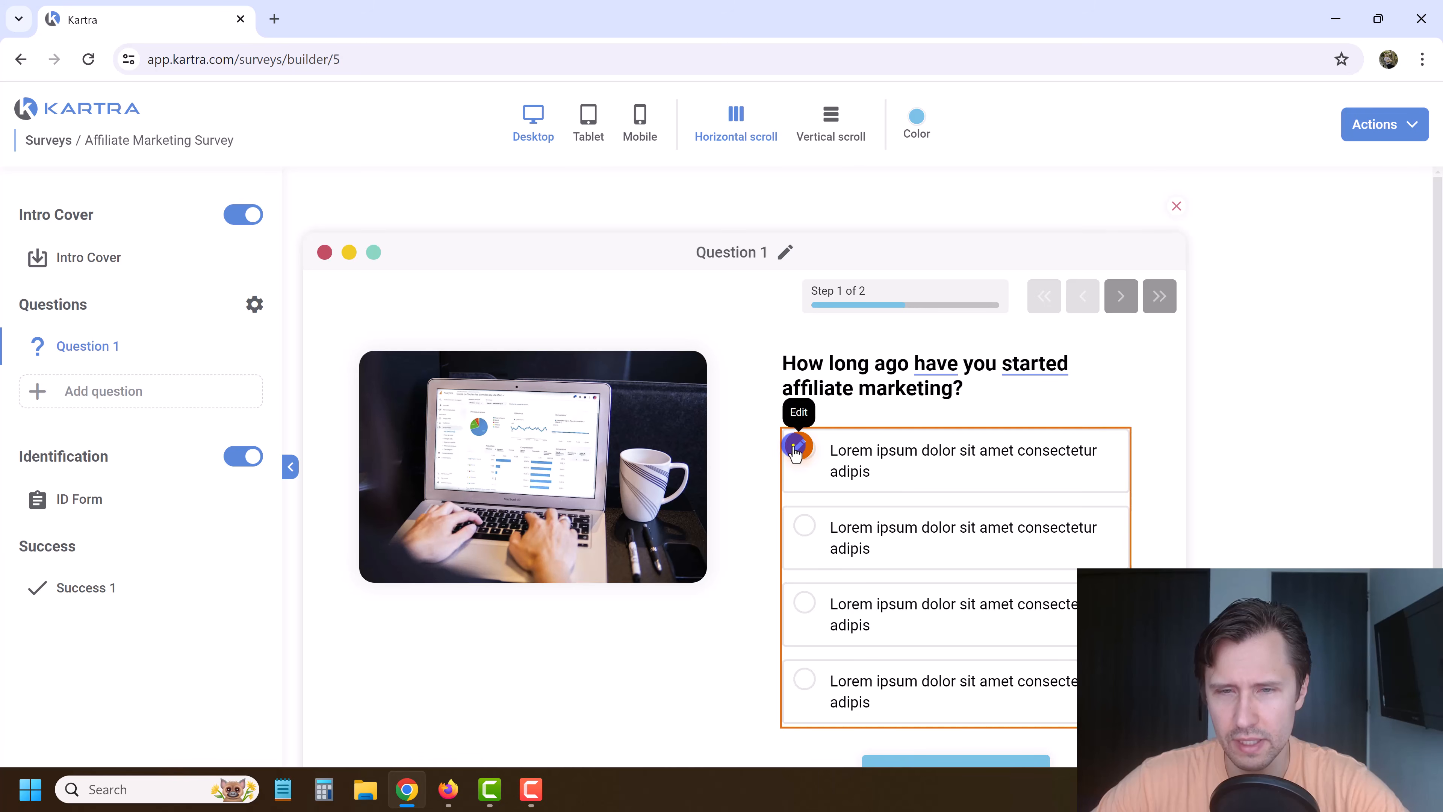
Open the answer options for editing and change the first option to "< 3 months".
click(795, 440)
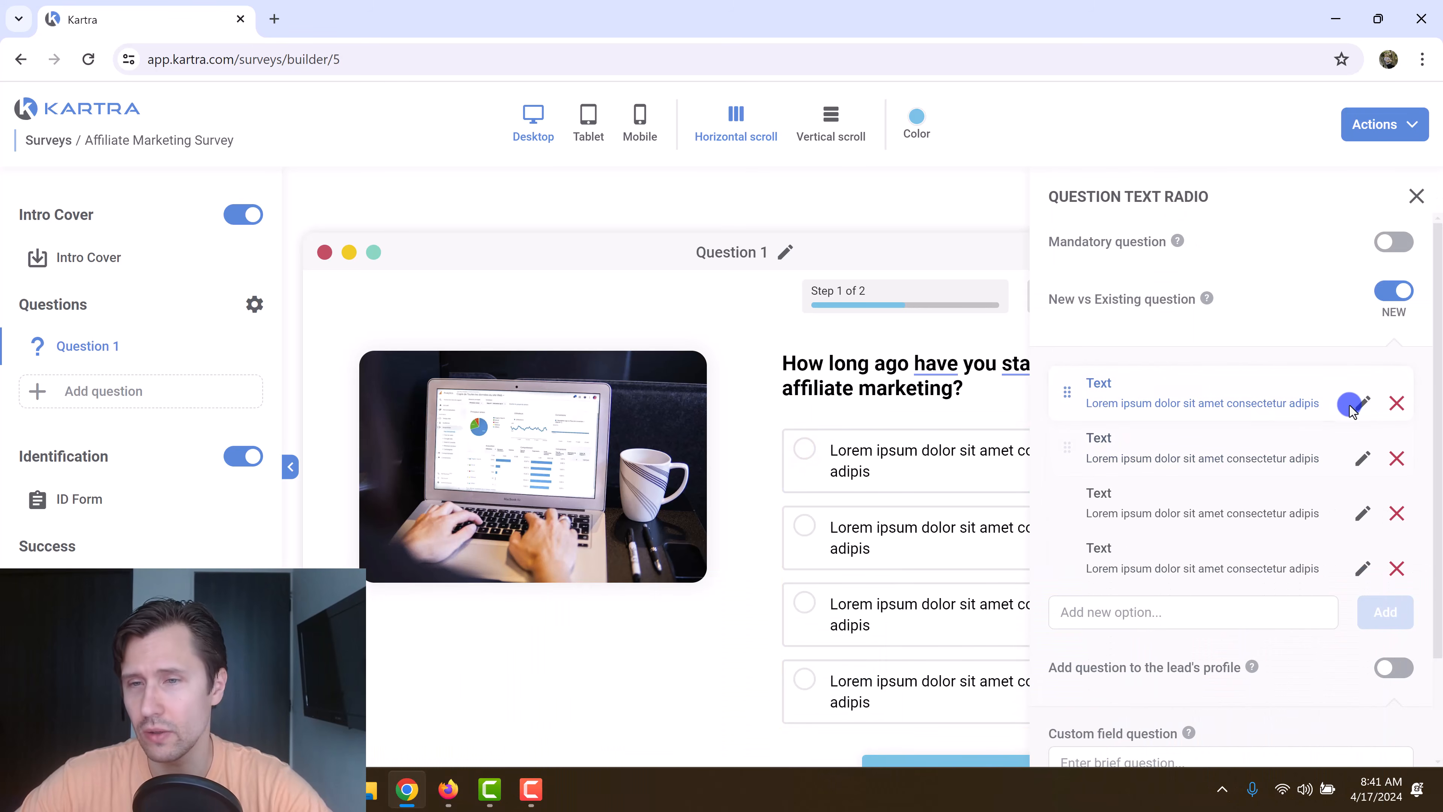
click(1363, 401)
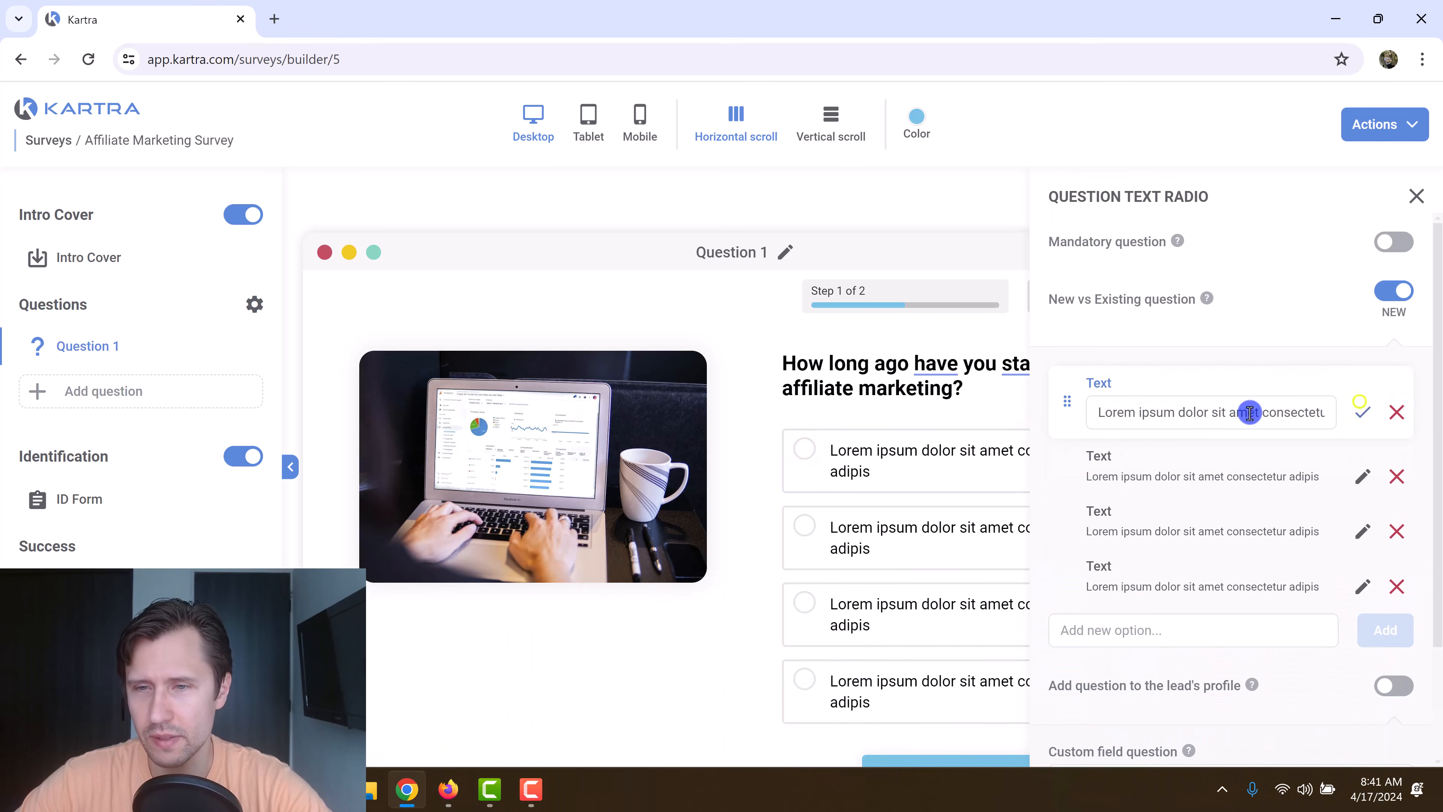
triple_click(1140, 420)
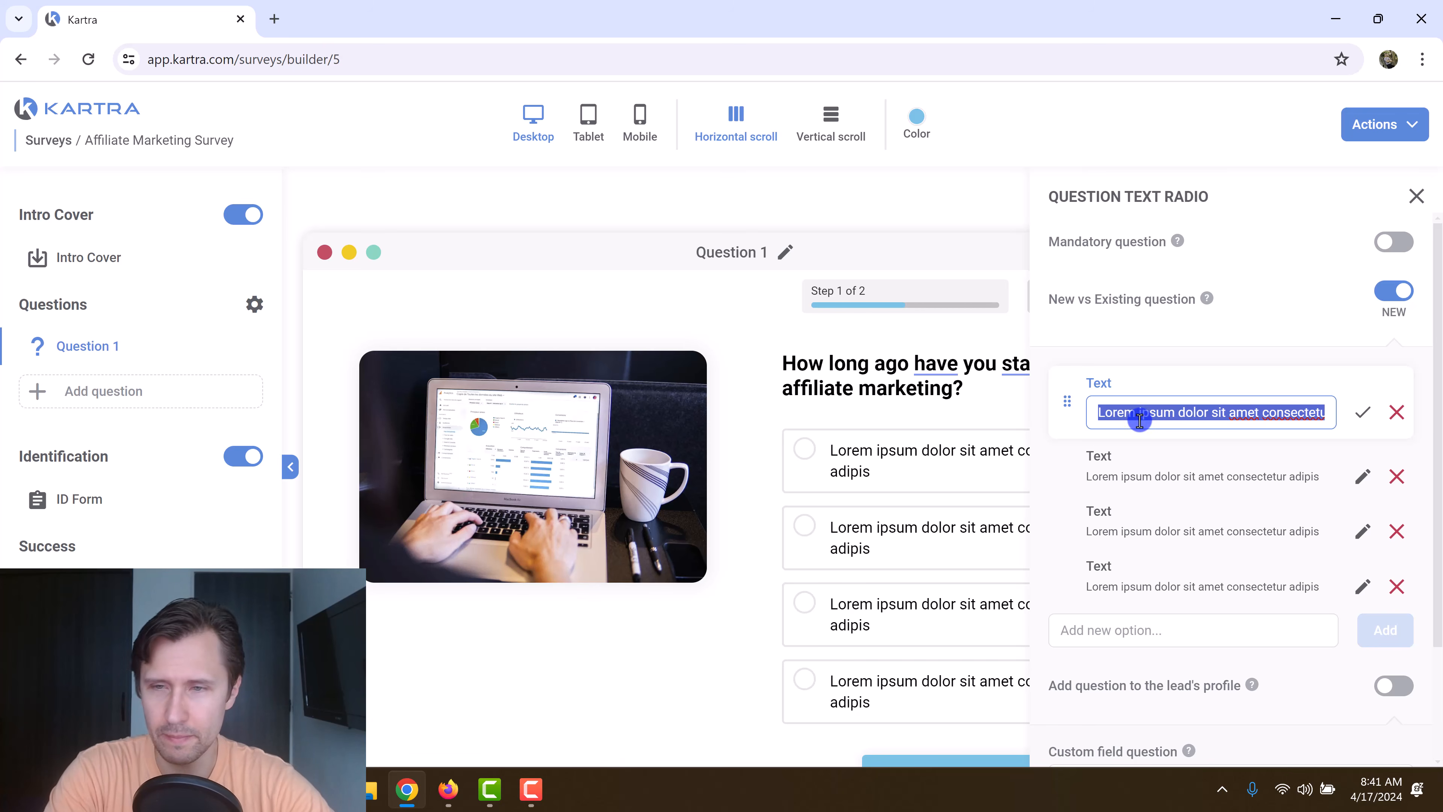
text(>)
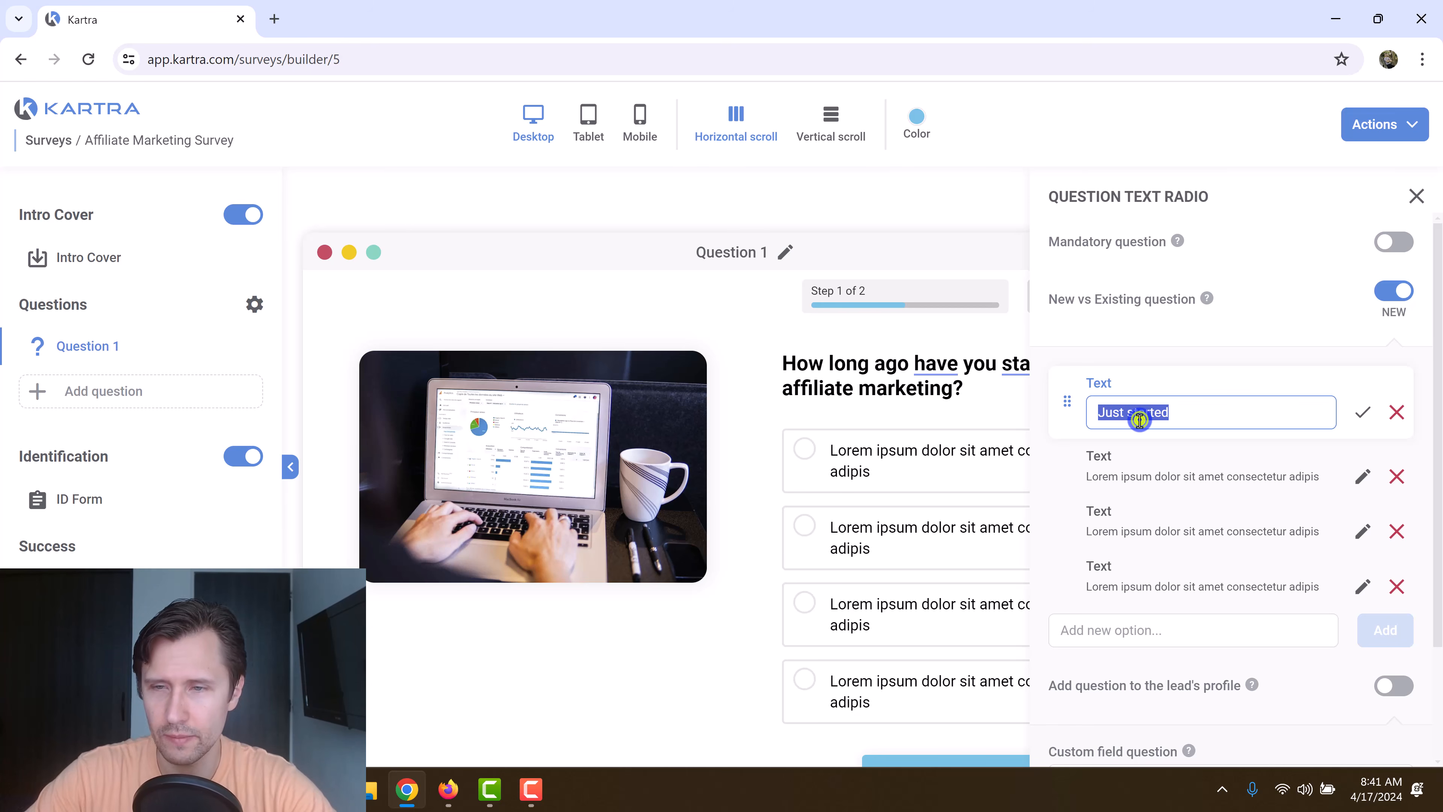
text(<)
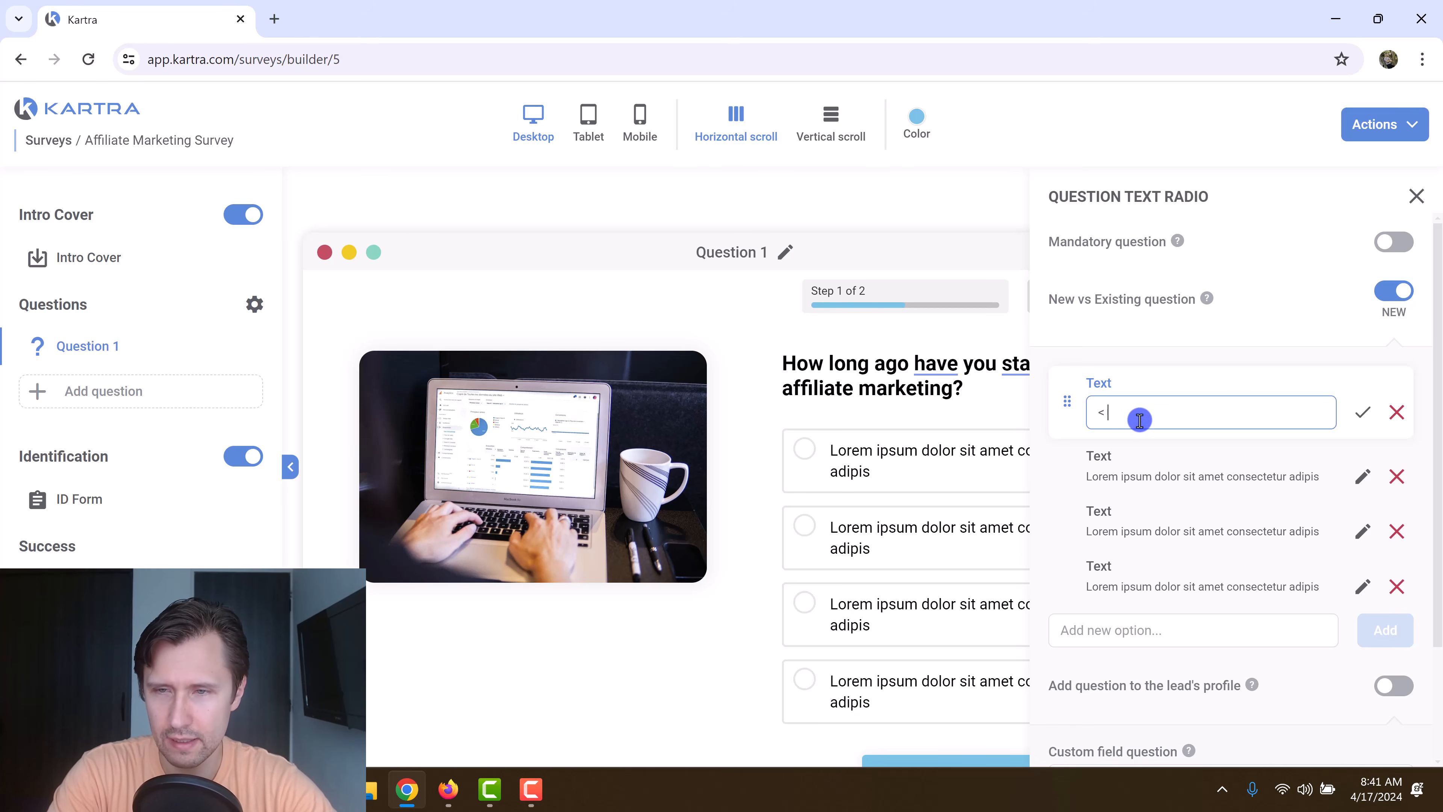
text( 3 months)
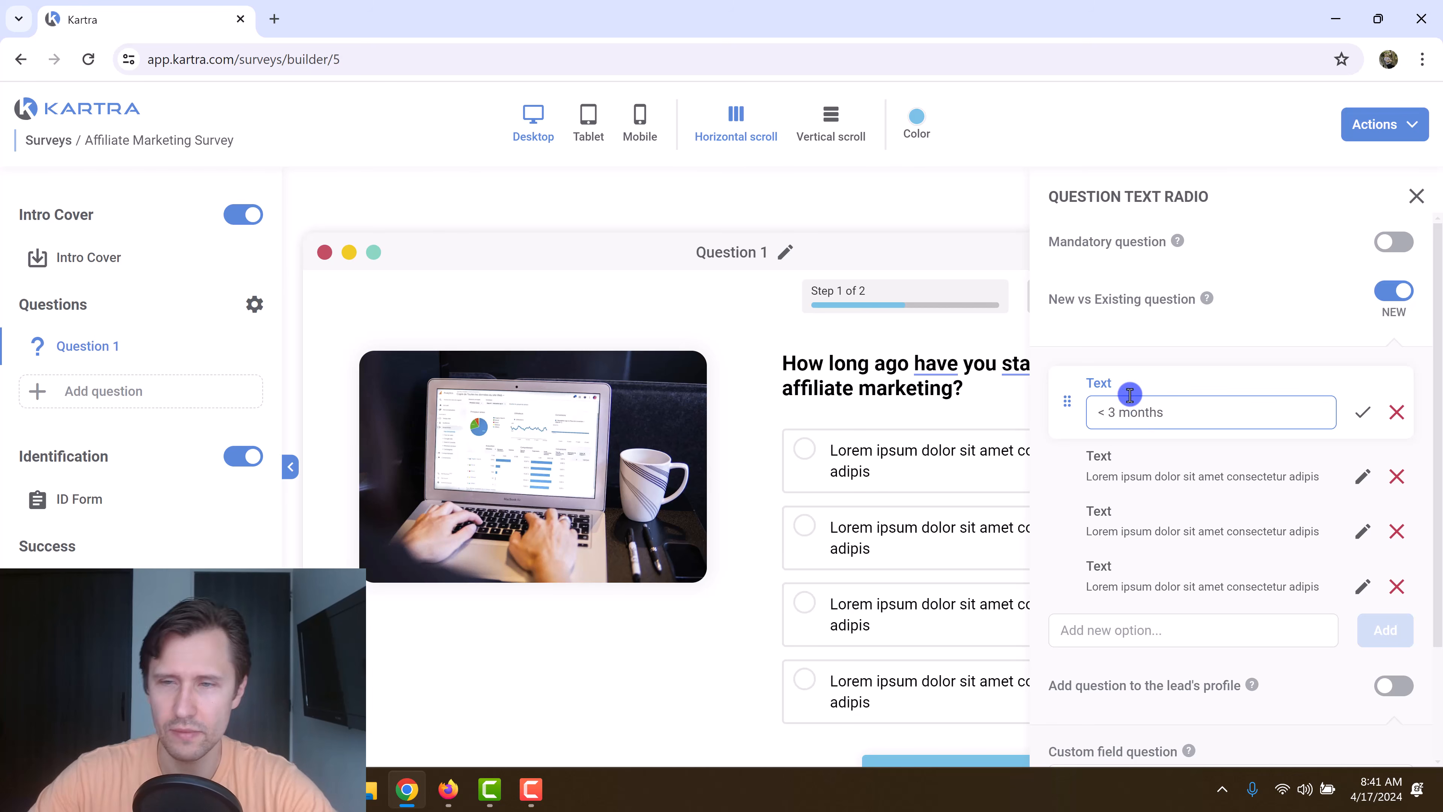
click(1360, 407)
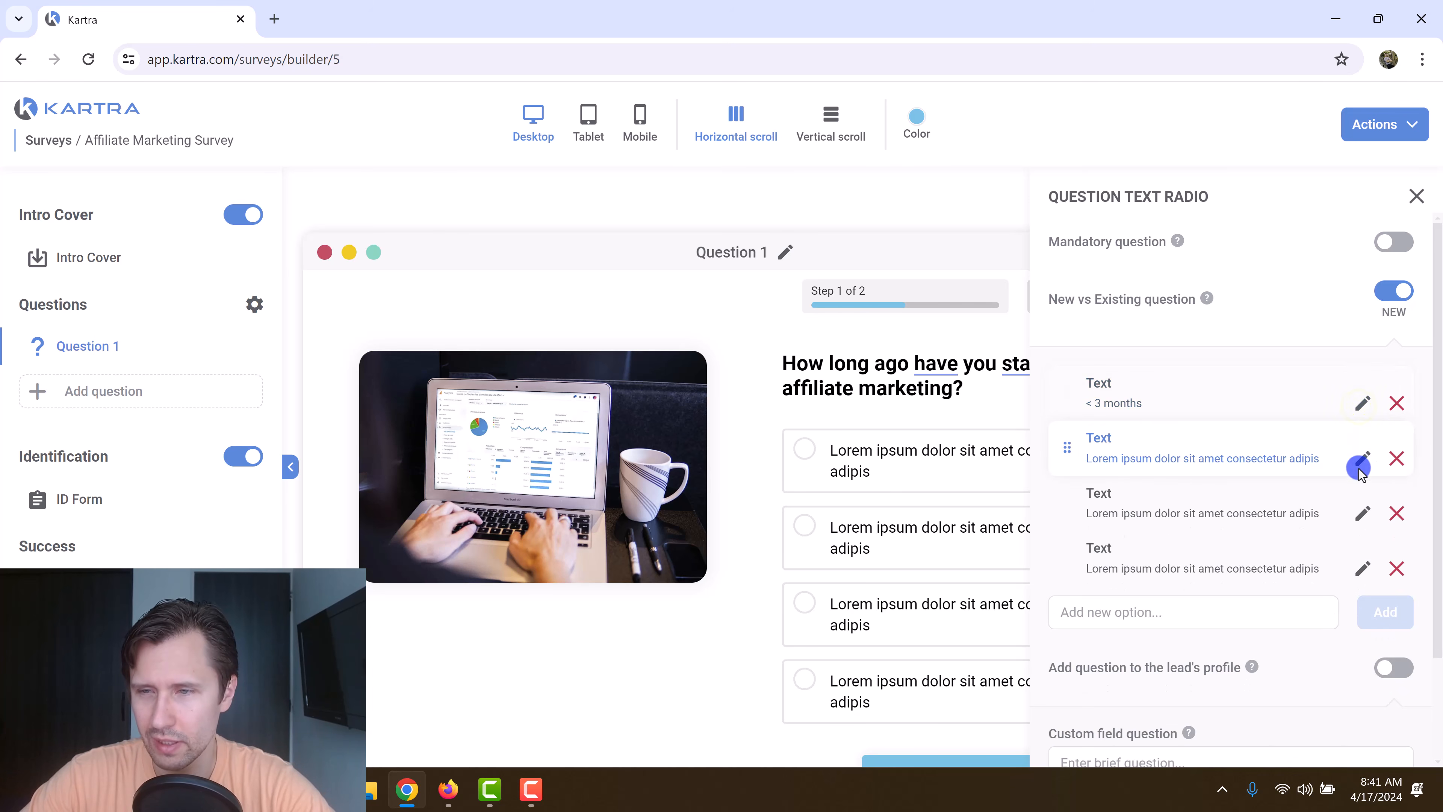
Change the second answer option to "> 3 months ago" and save it.
click(1360, 458)
triple_click(1205, 467)
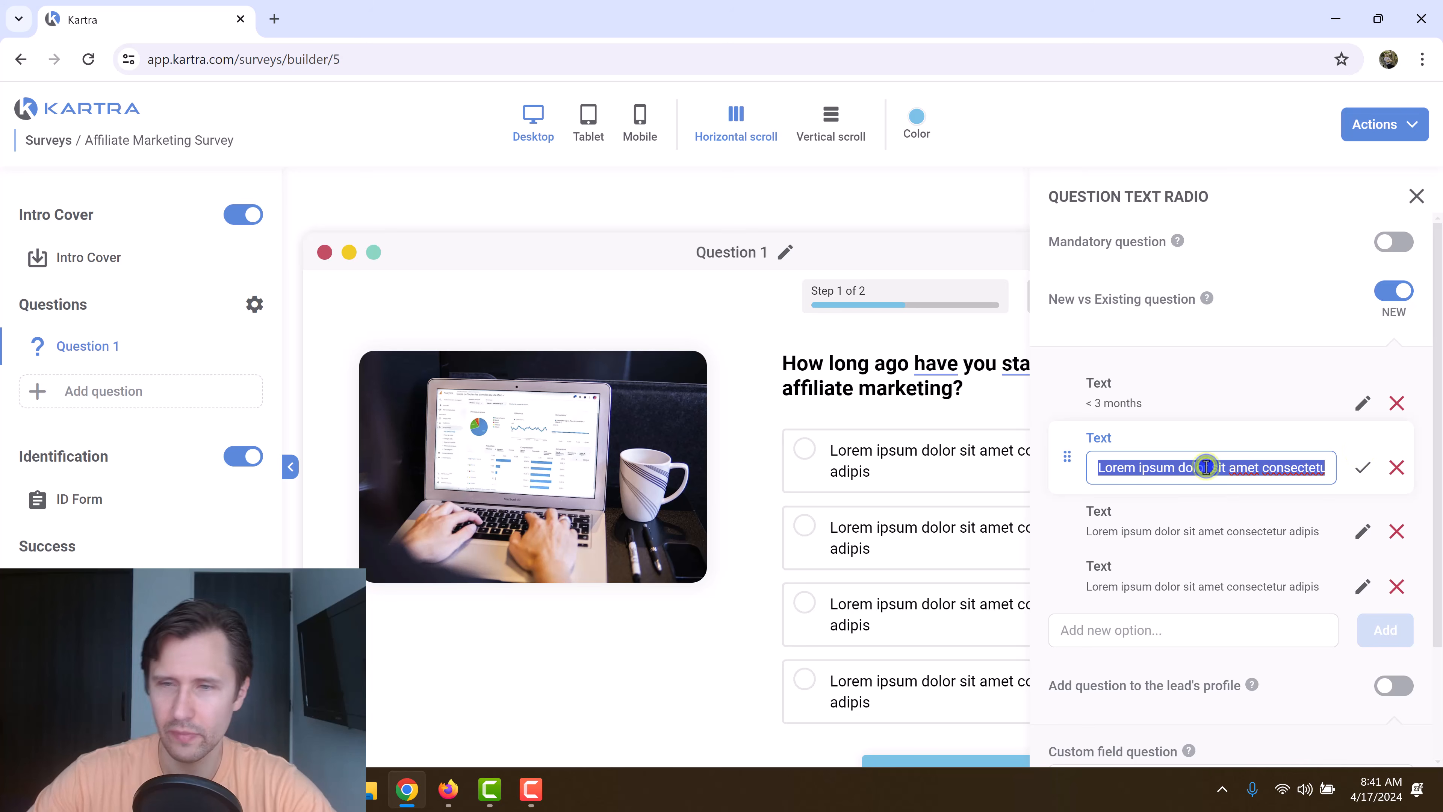
text(> 3 months ag)
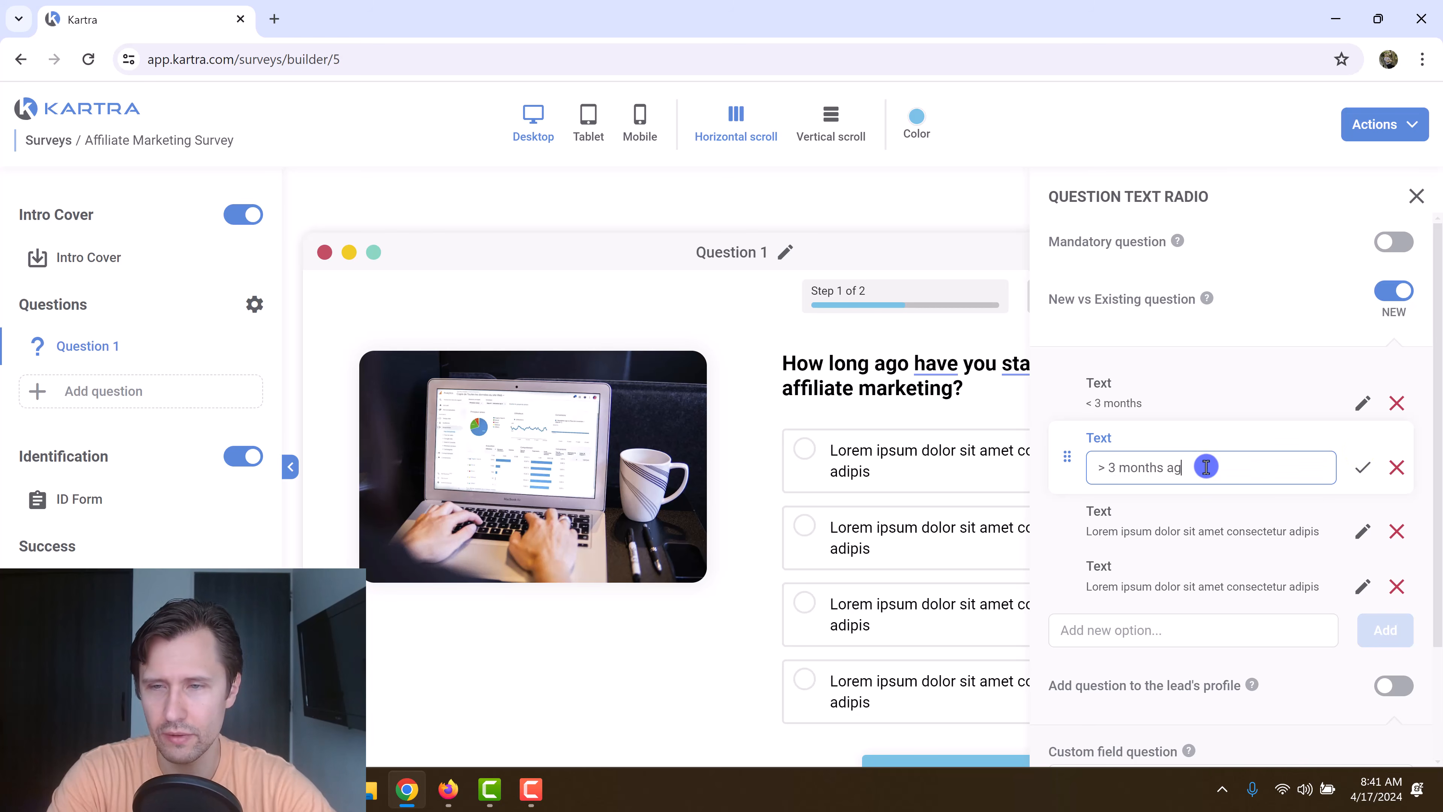
text(o)
click(1366, 468)
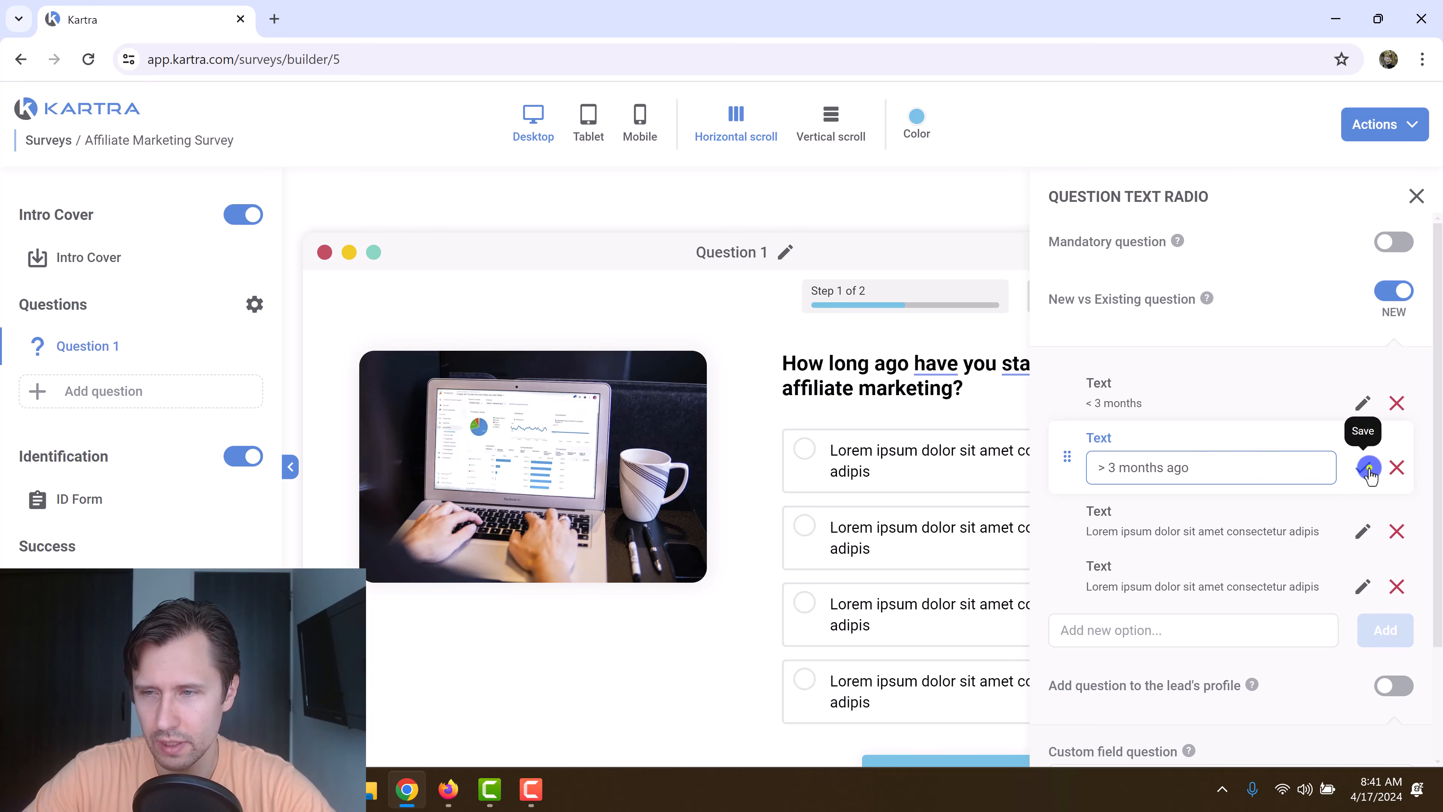
Extend the first answer option to read "< 3 months ago" and save it.
click(1362, 404)
click(1208, 421)
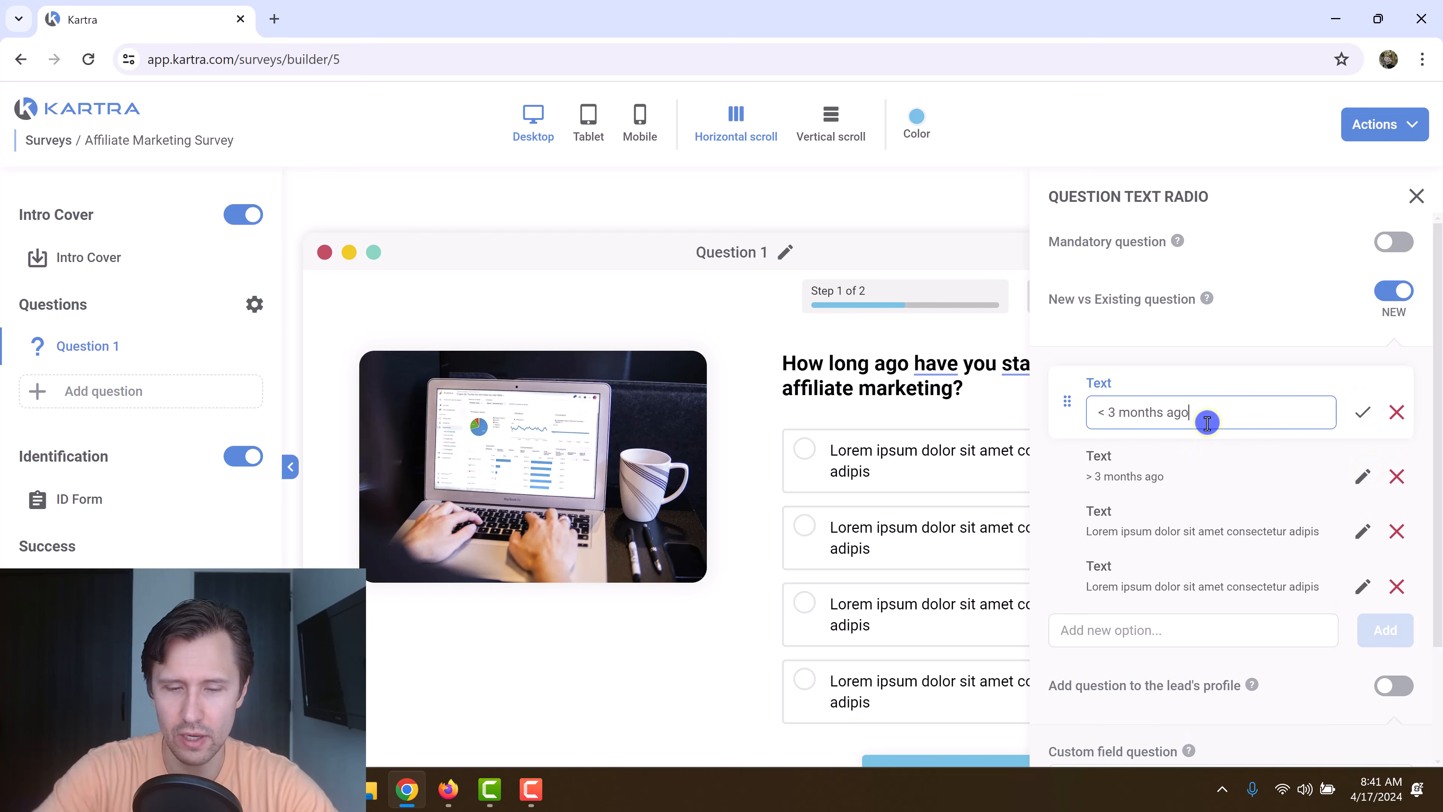
click(1370, 411)
Change the third answer option to "> 2 years ago" and save it.
click(1367, 515)
triple_click(1214, 532)
text(#)
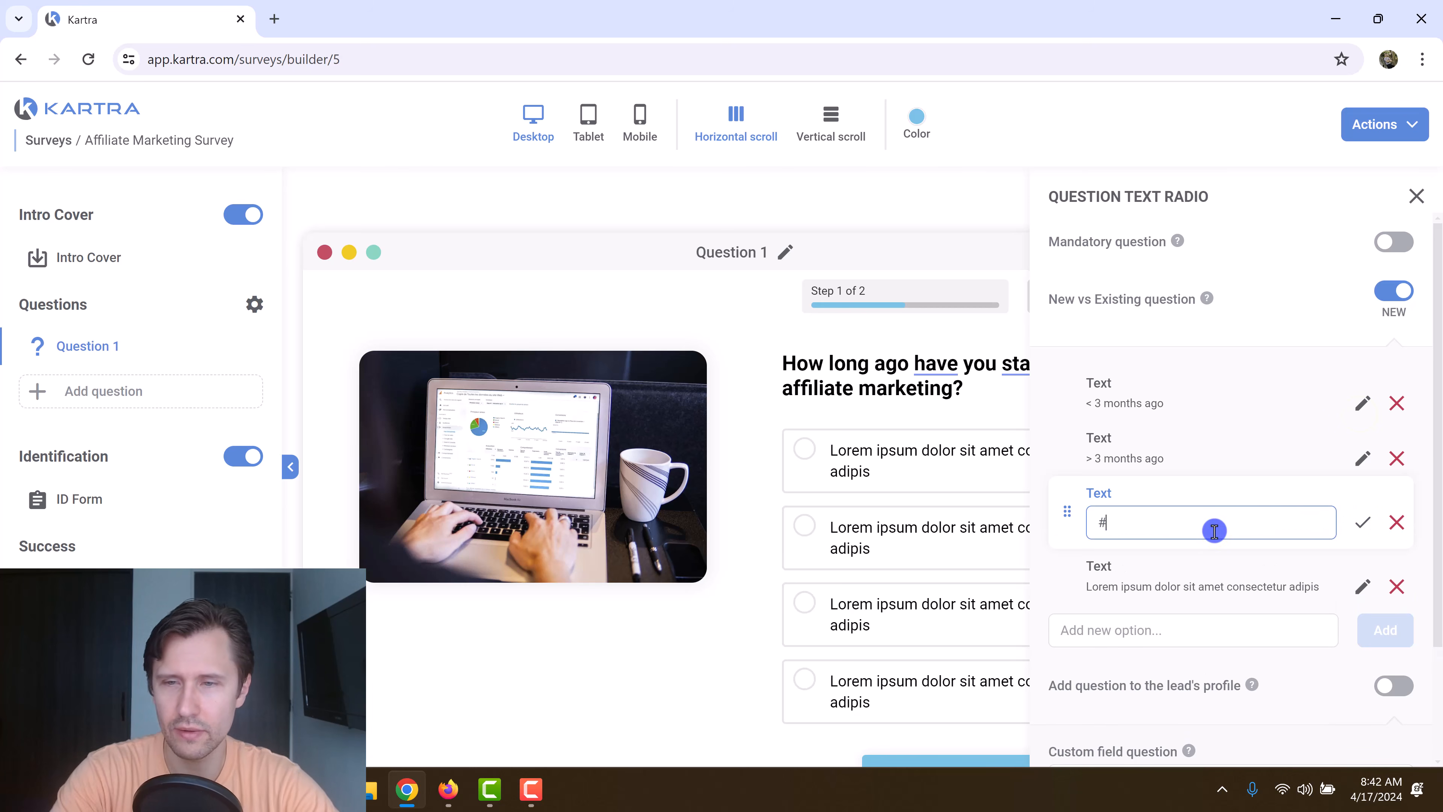
text(>)
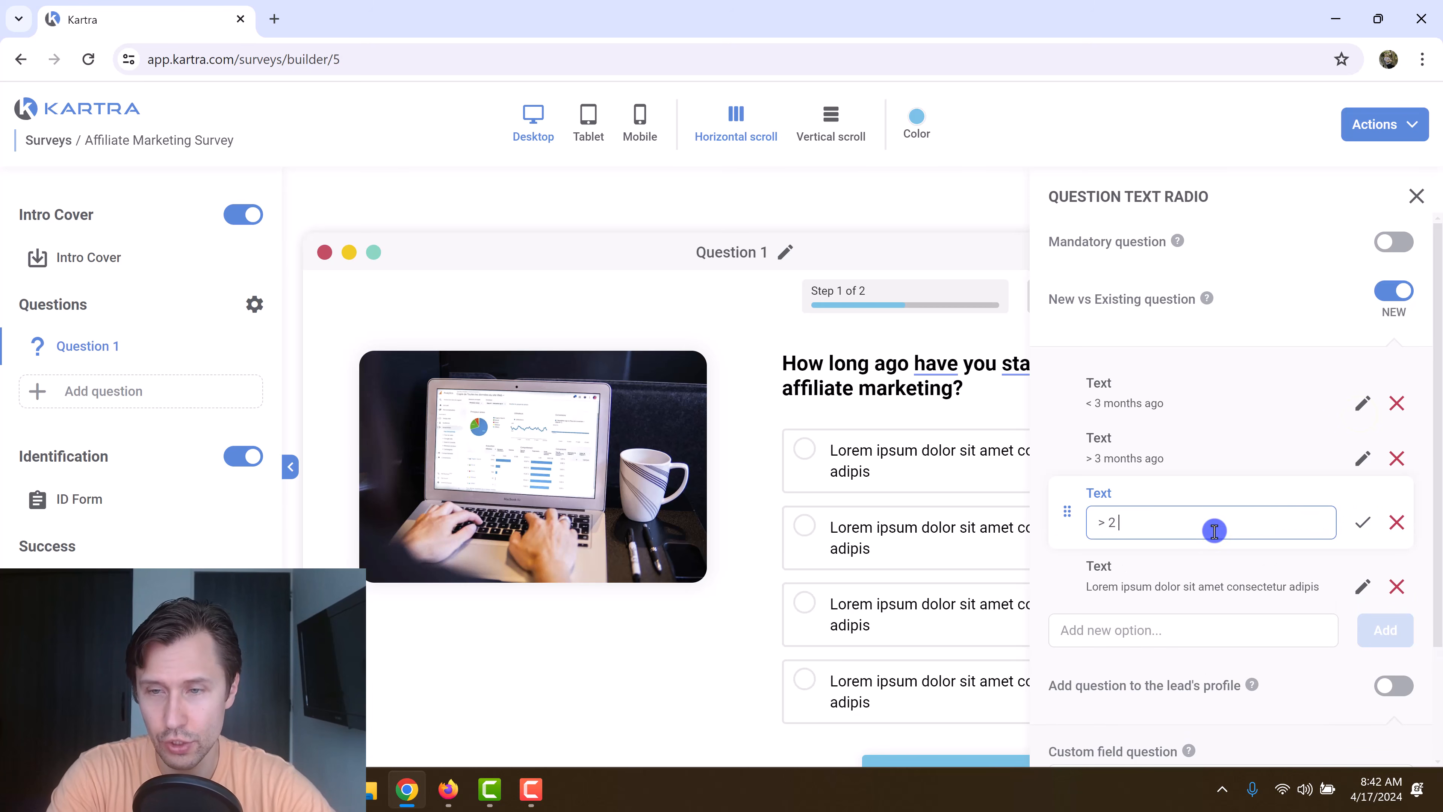
text( 2 years ago)
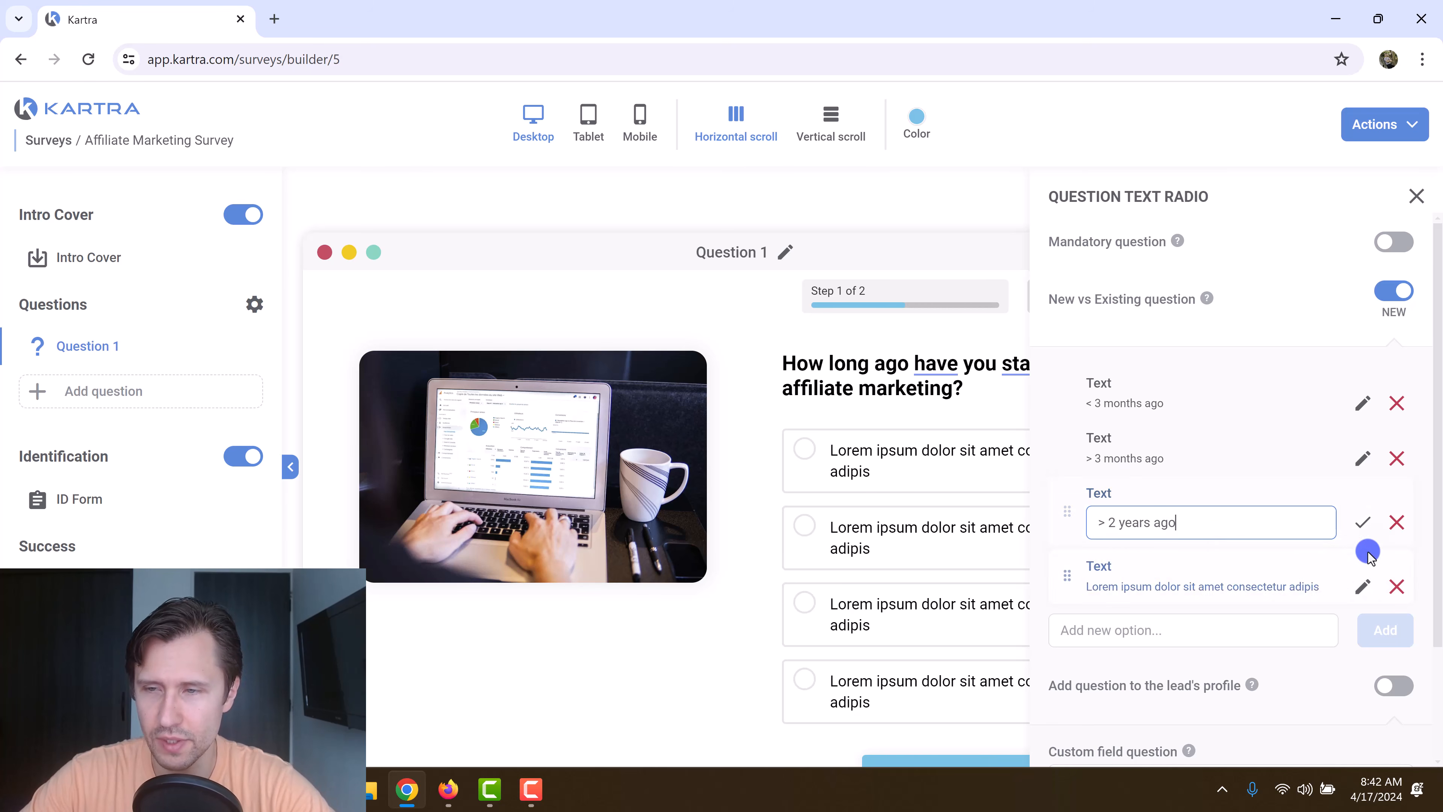
click(1365, 519)
Change the fourth answer option to "> 5 years ago", save it and make the question mandatory.
click(1357, 572)
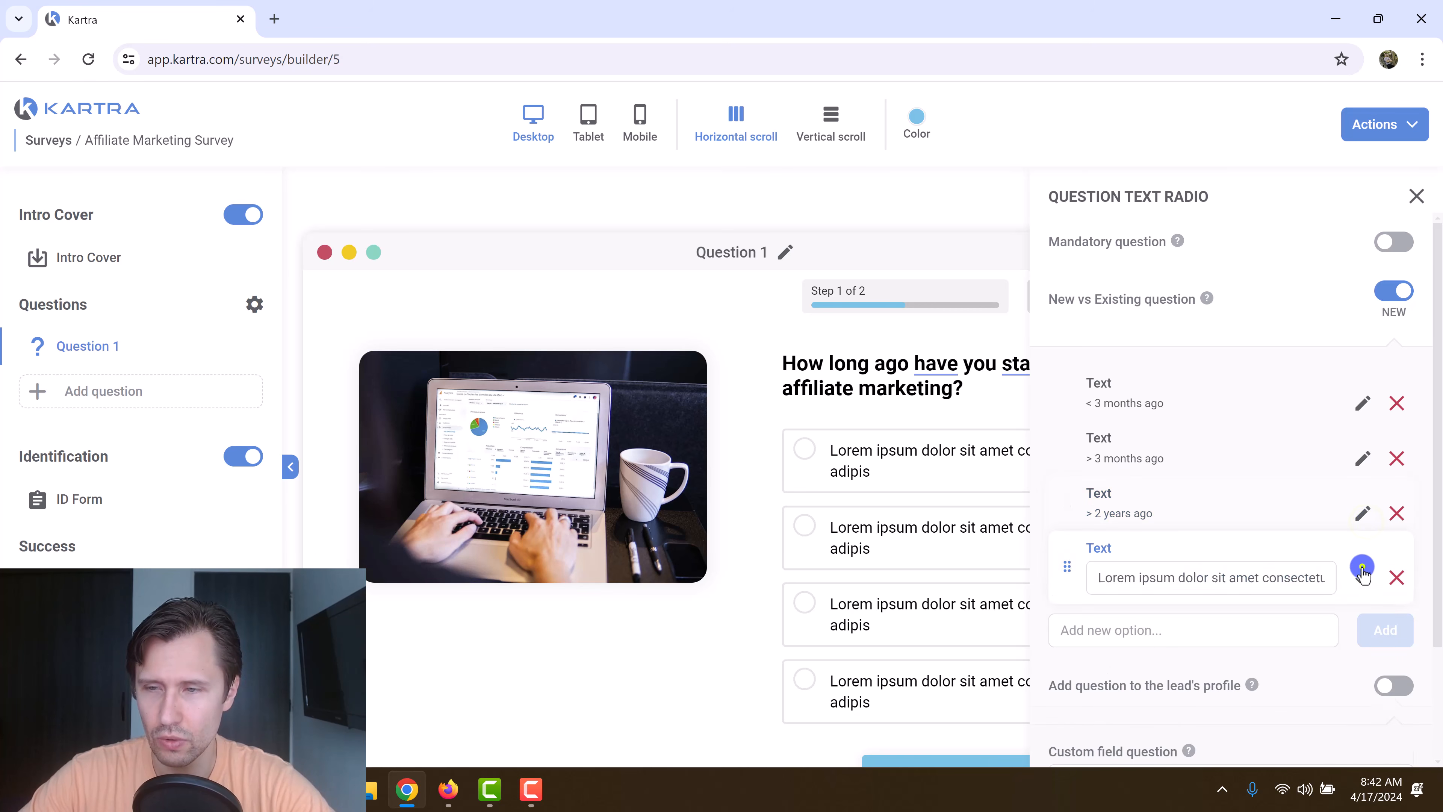
triple_click(1216, 585)
text(> 5 years ago)
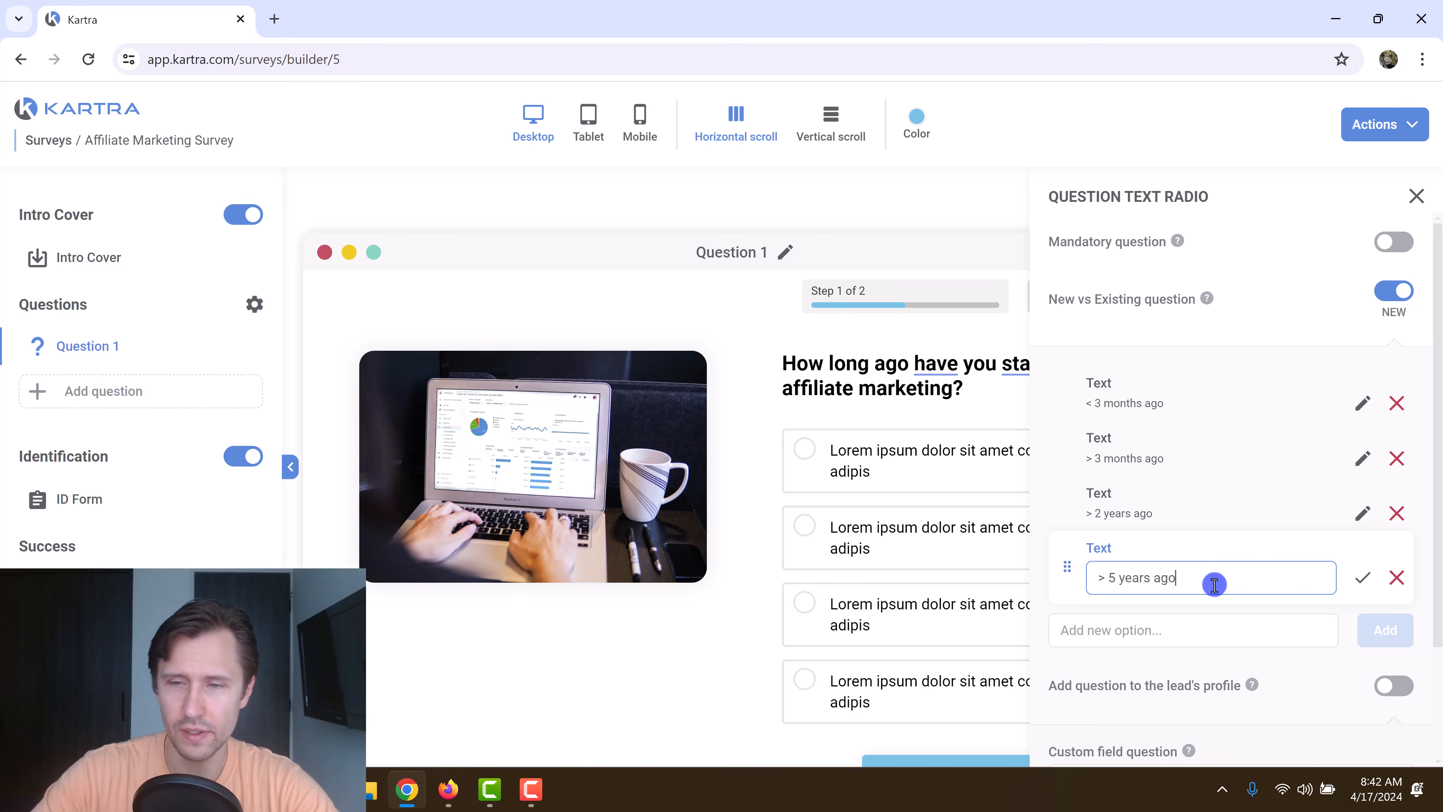
click(1240, 636)
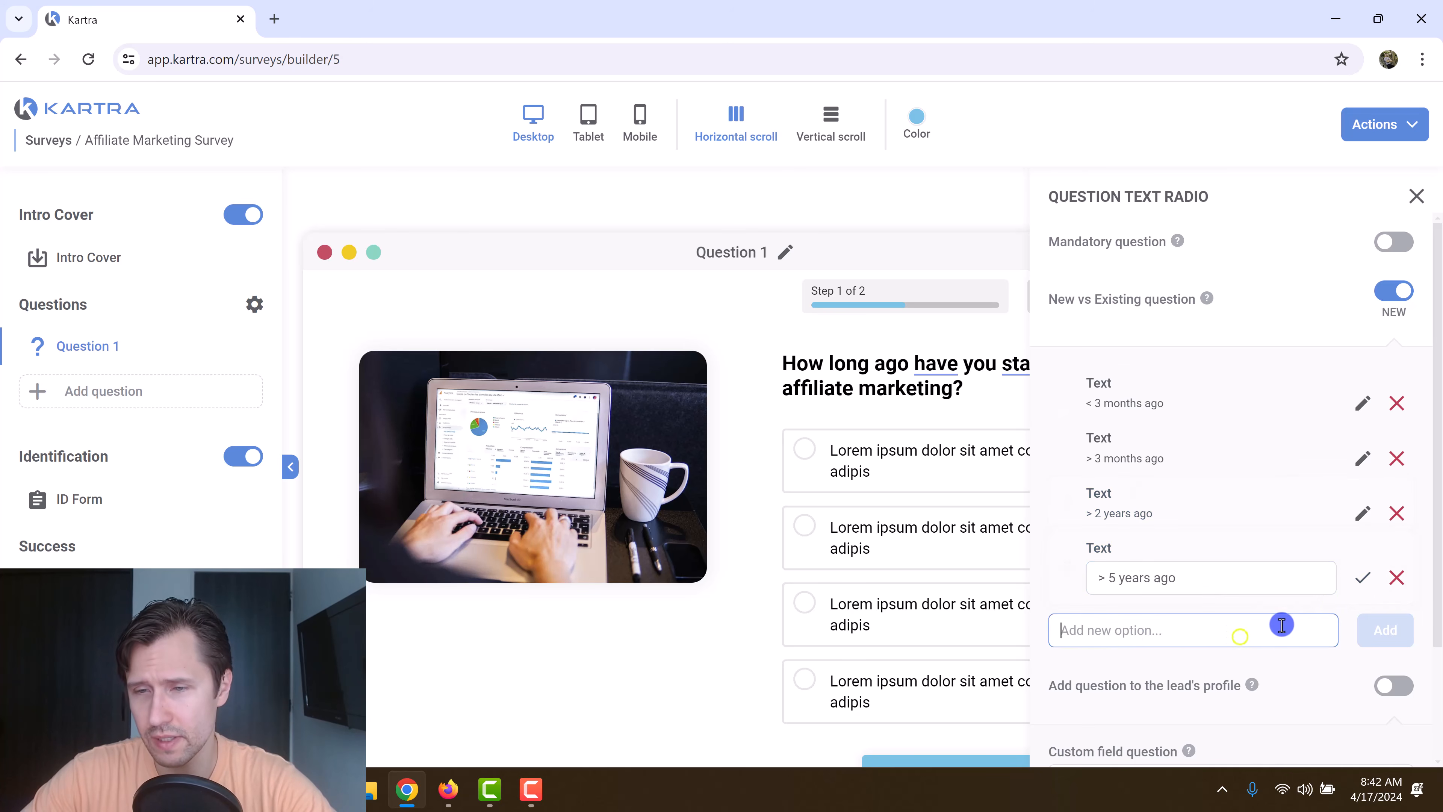
click(1357, 586)
drag(1074, 241, 1165, 241)
click(1411, 251)
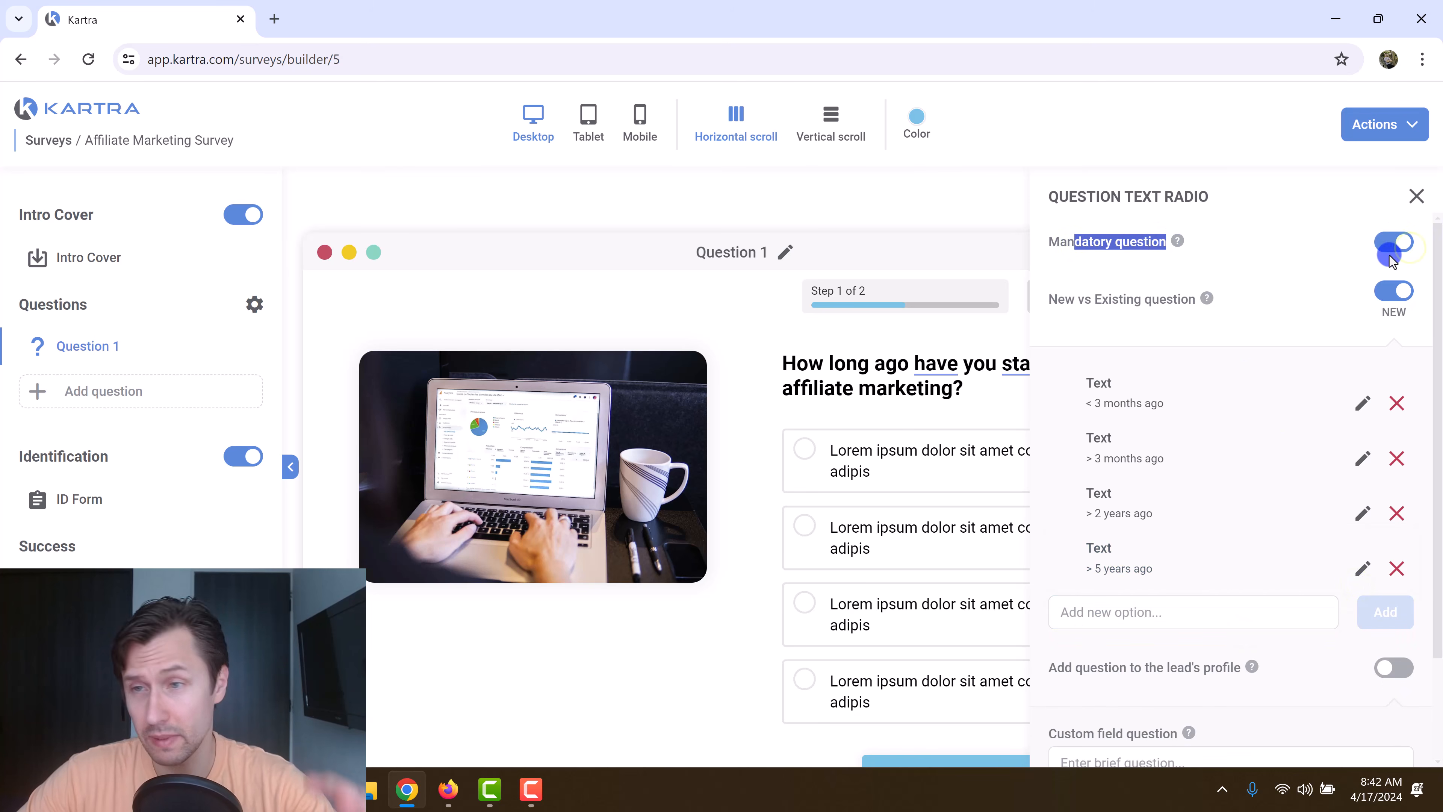
Read the help note explaining the new versus existing question setting.
drag(1063, 299, 1184, 304)
click(1387, 296)
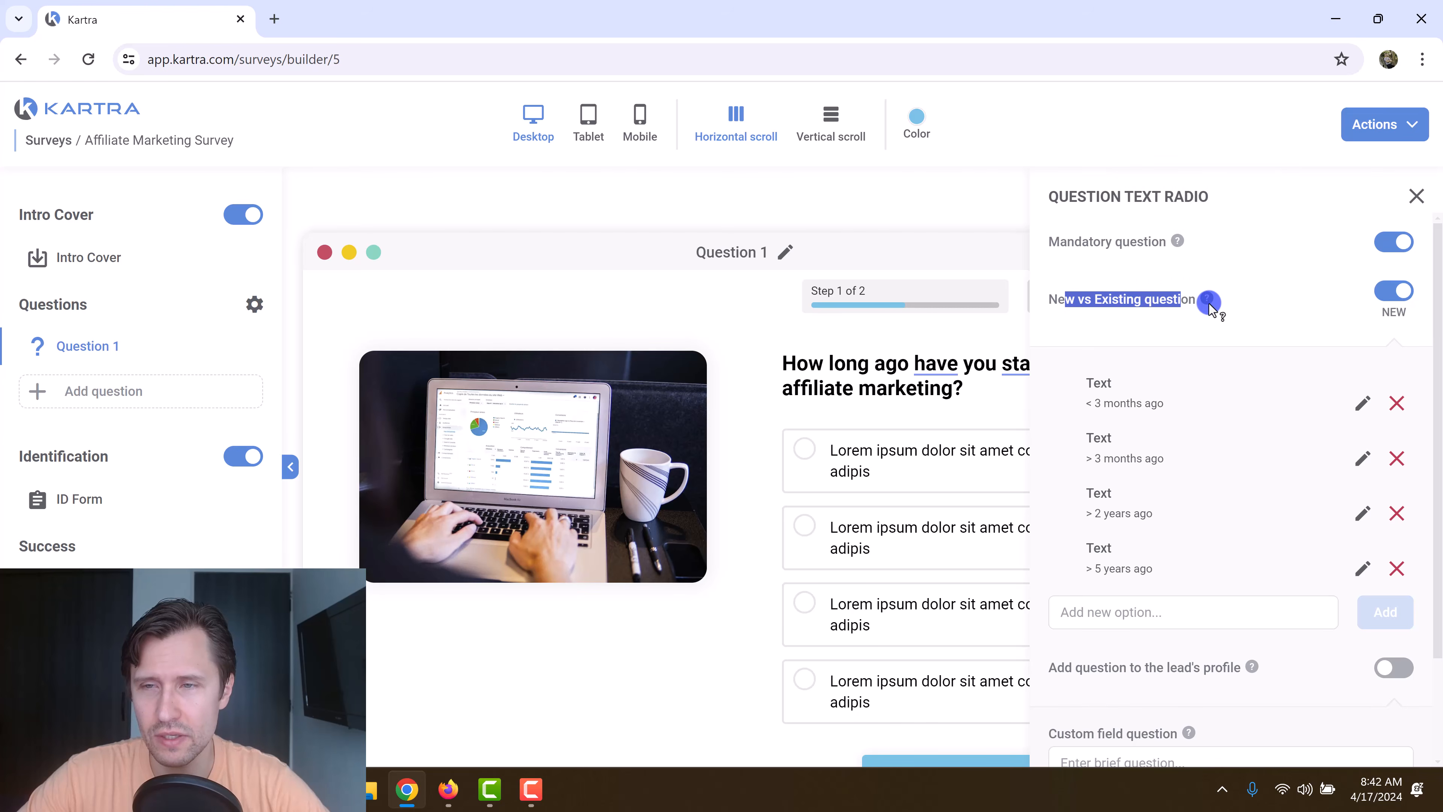
mouse_move(1206, 298)
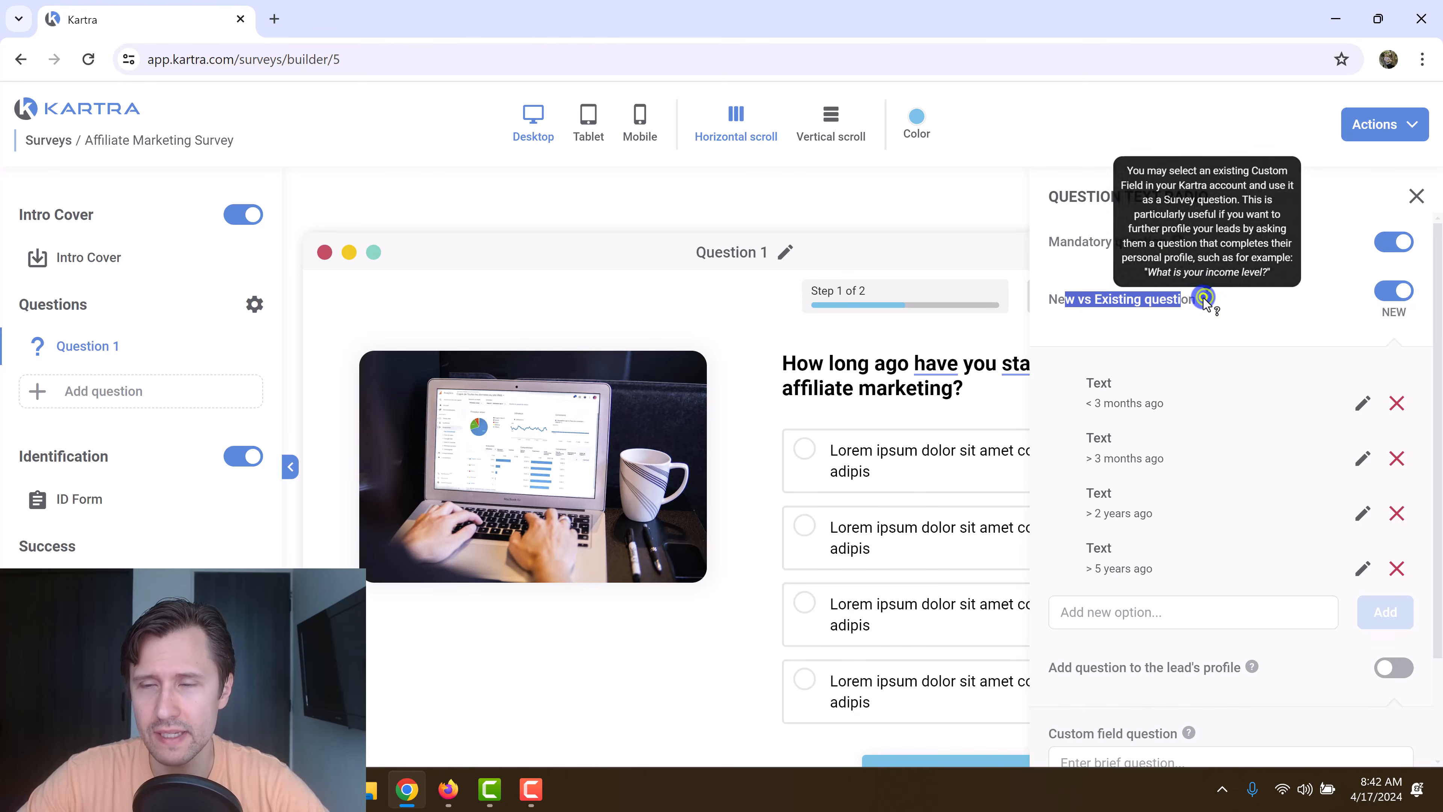
click(1205, 299)
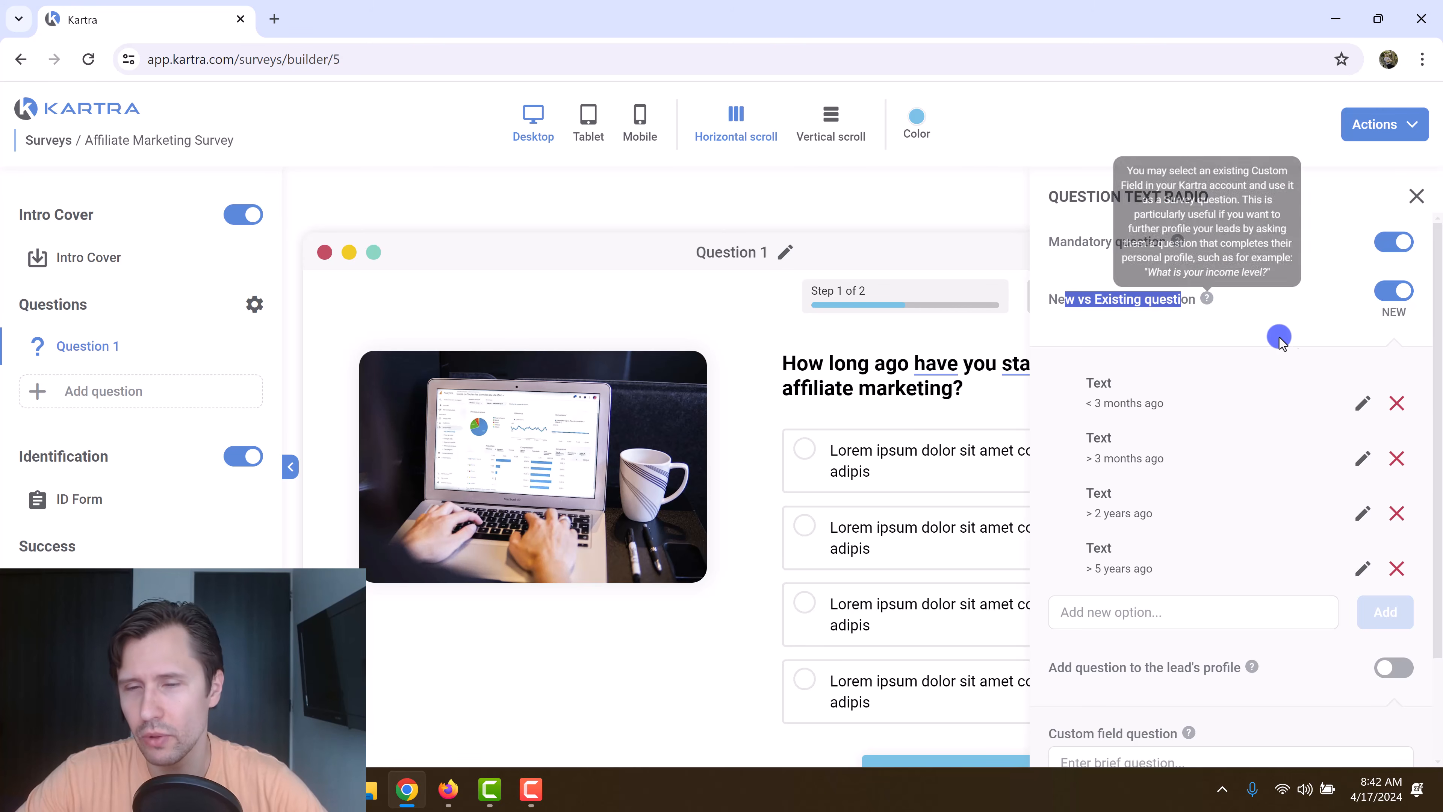
Add the question to the lead's profile with custom field identifier "experience" and question "How many years have you been doing aff. marketing?".
scroll(1321, 419, down, 3)
drag(1097, 540, 1401, 543)
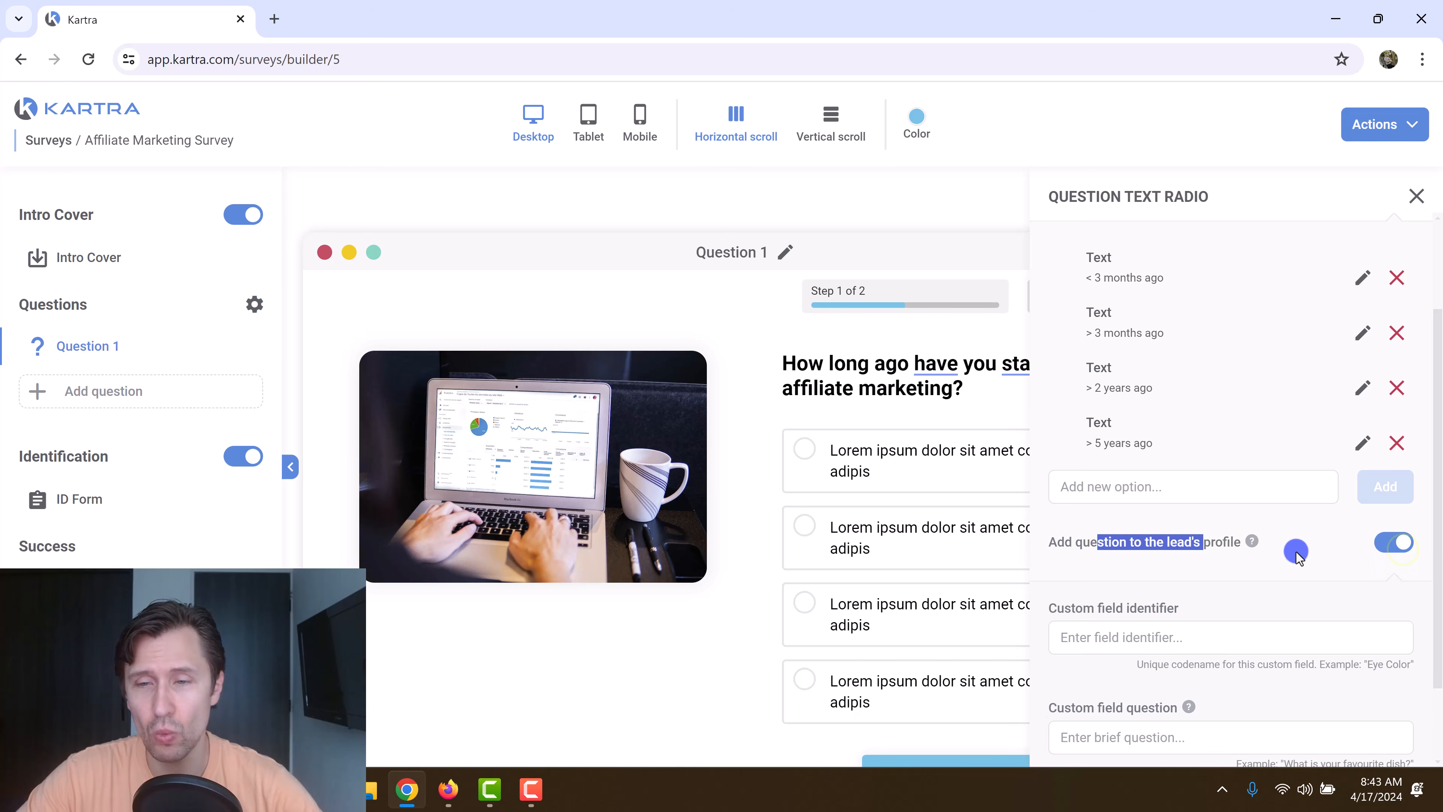
scroll(1267, 531, down, 2)
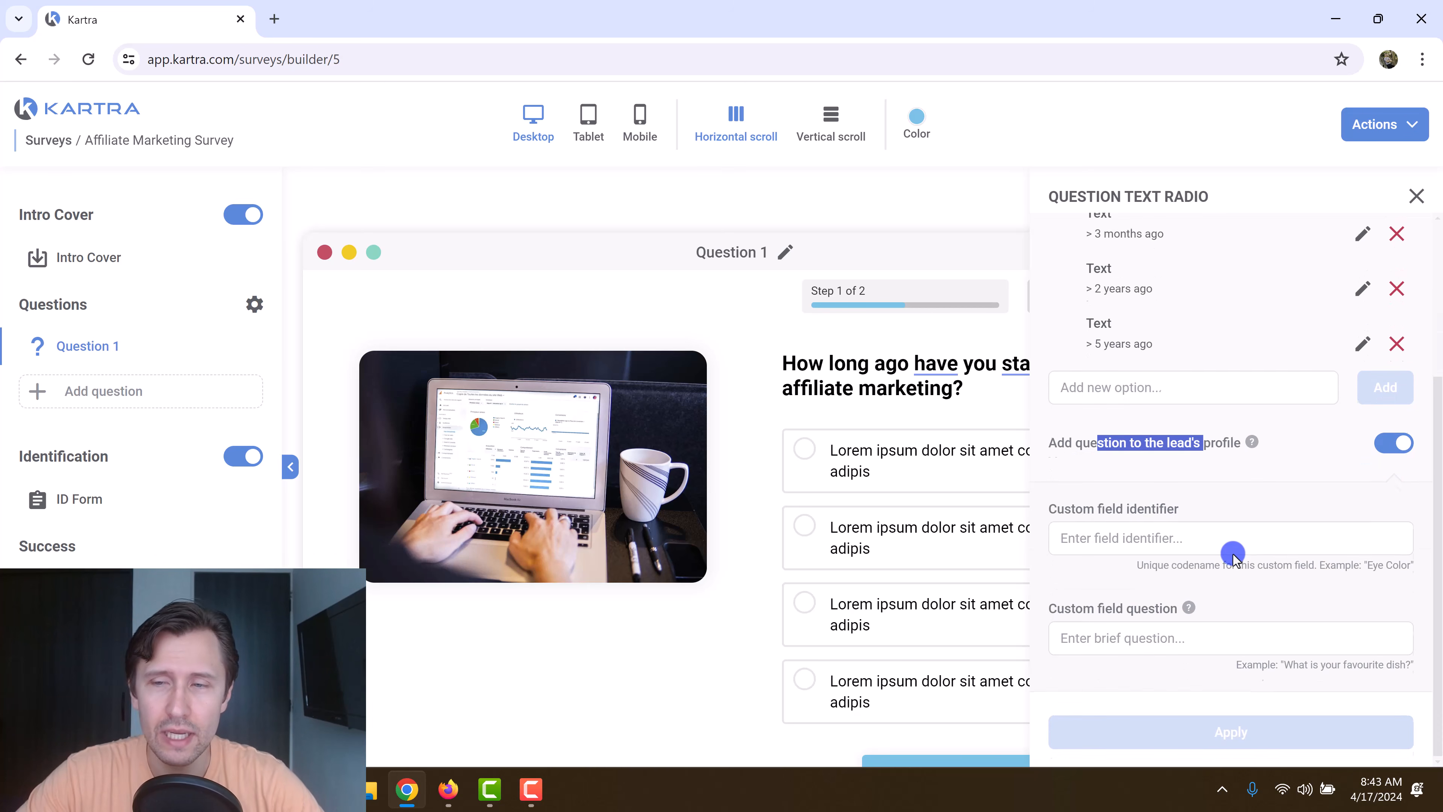
click(1106, 526)
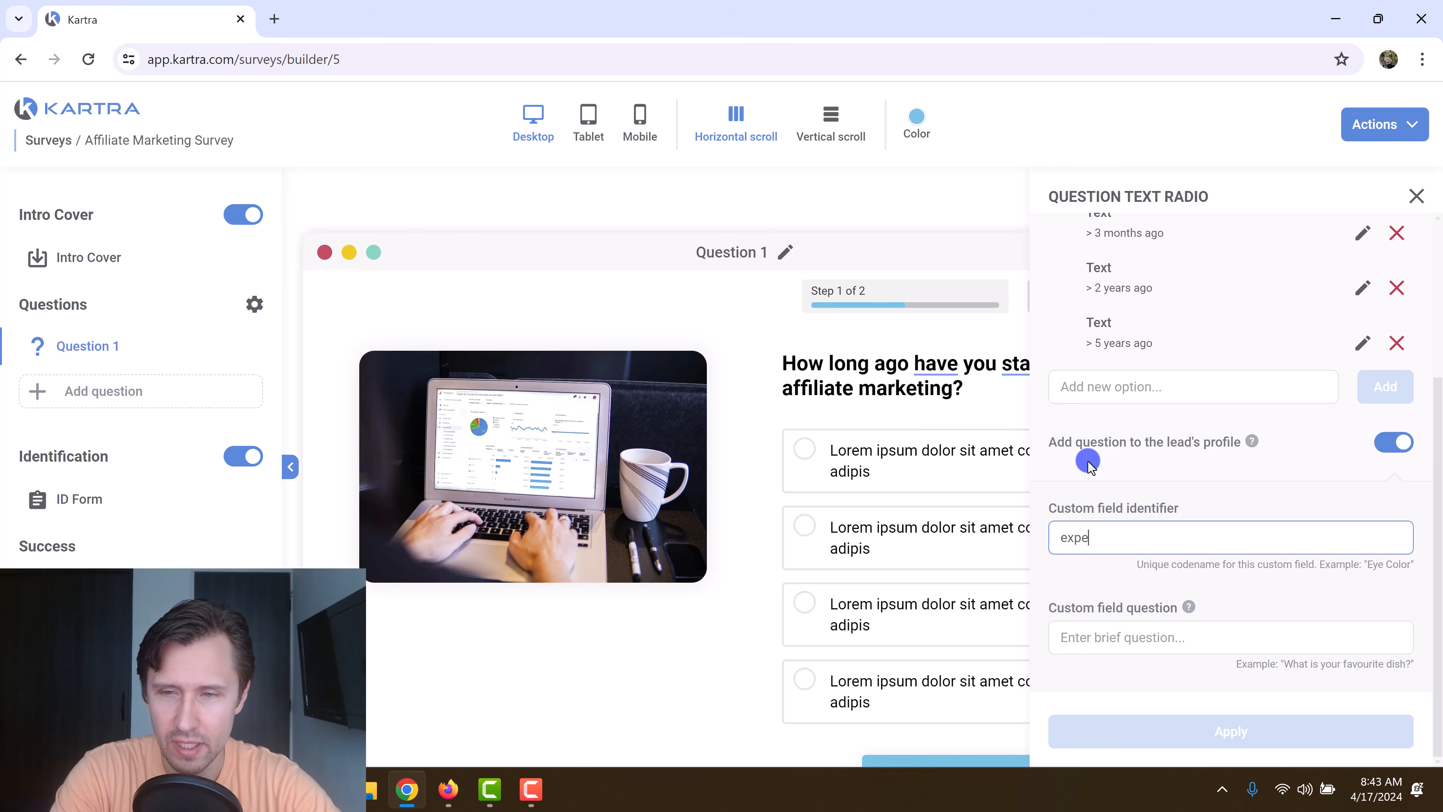
key(Tab)
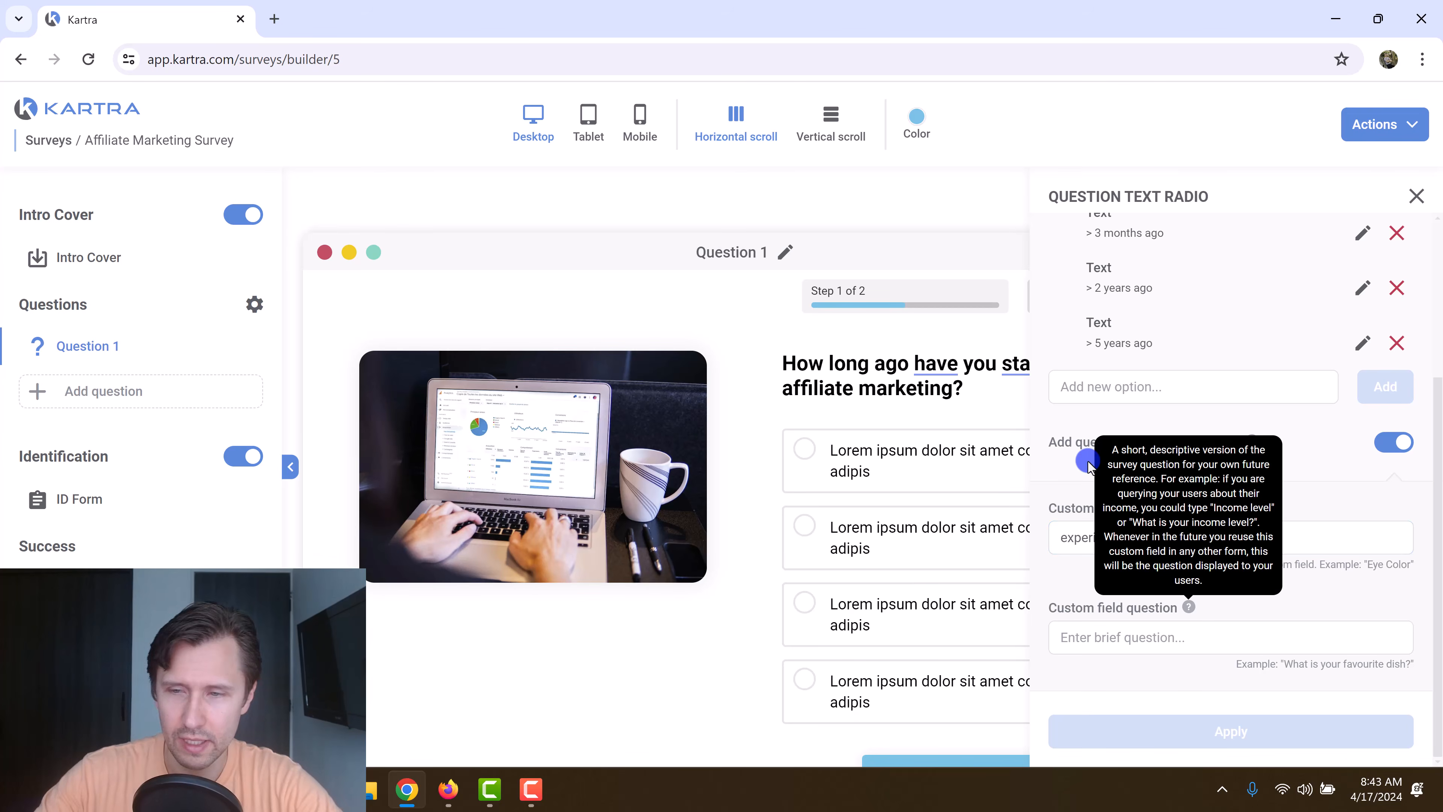
click(1102, 639)
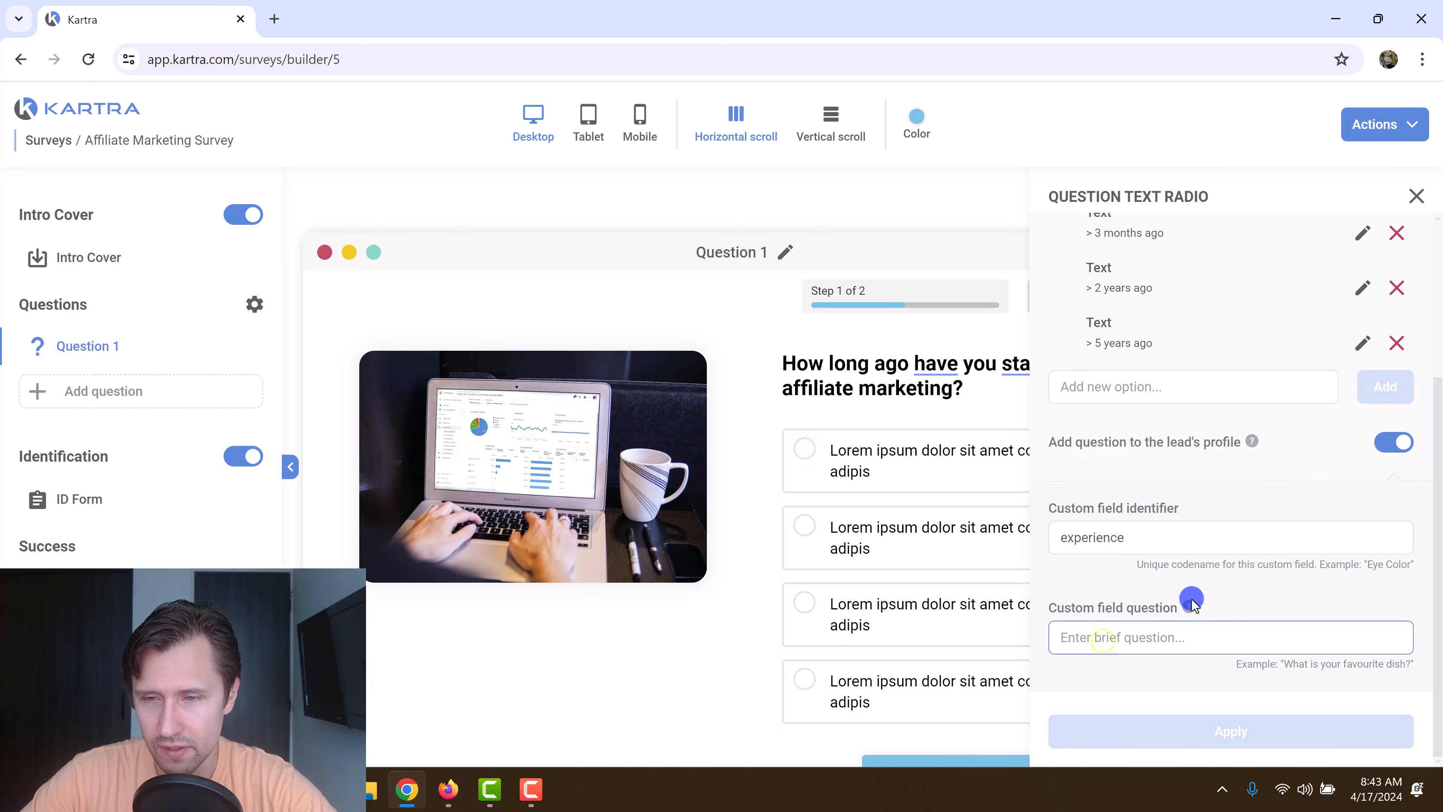
text(How)
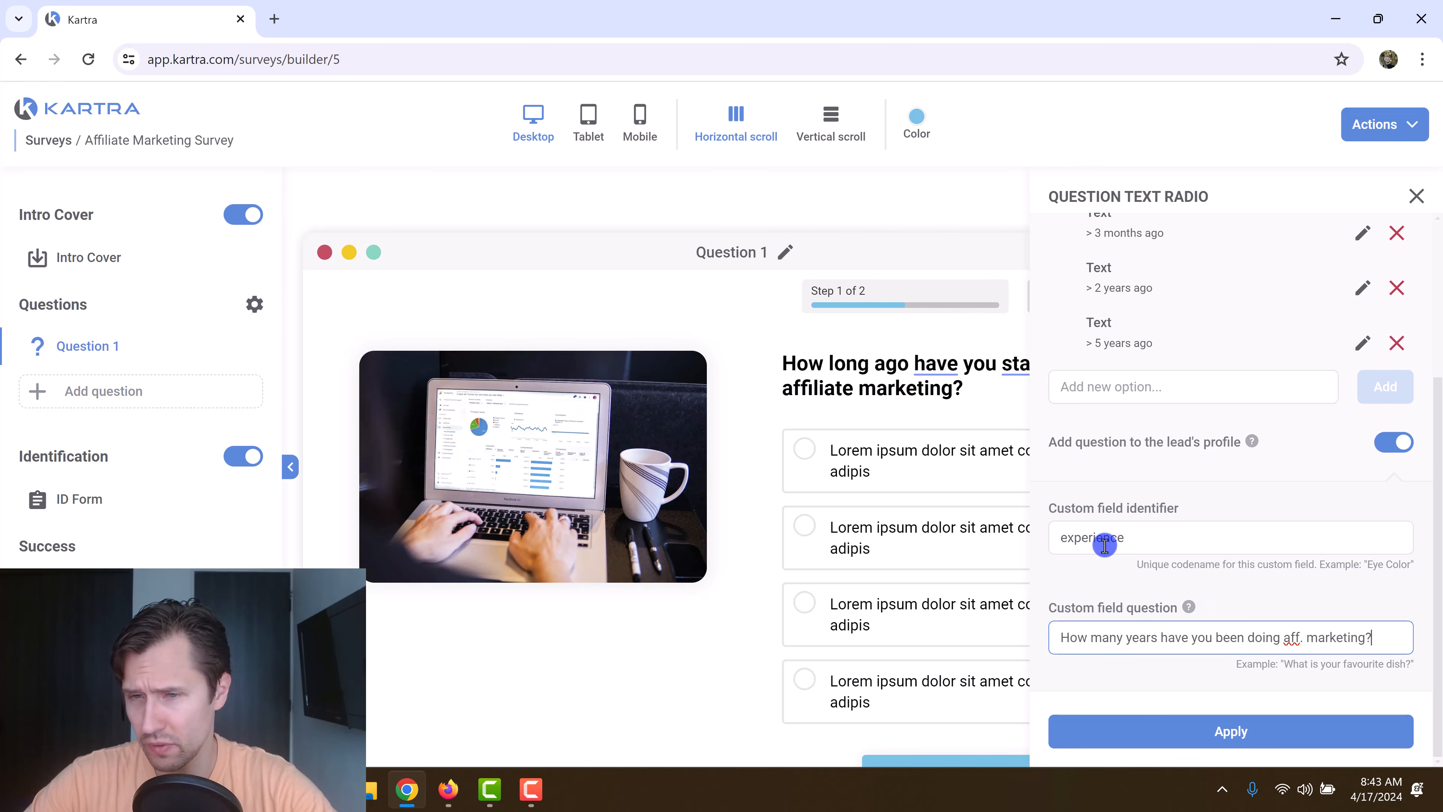
Capitalize the custom field identifier as "Experience" and apply the question settings.
click(1068, 536)
key(BackSpace)
text(E)
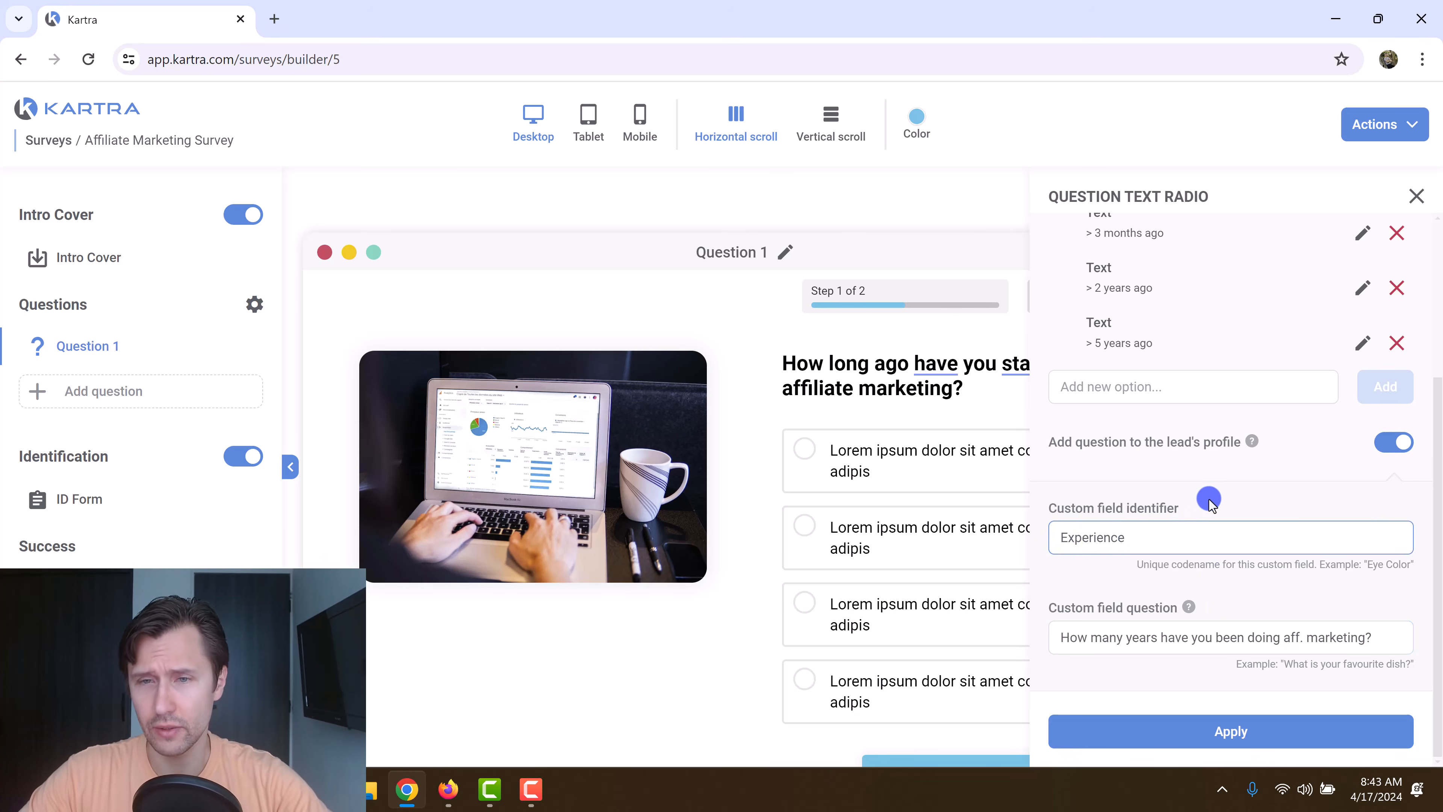
scroll(1209, 478, up, 4)
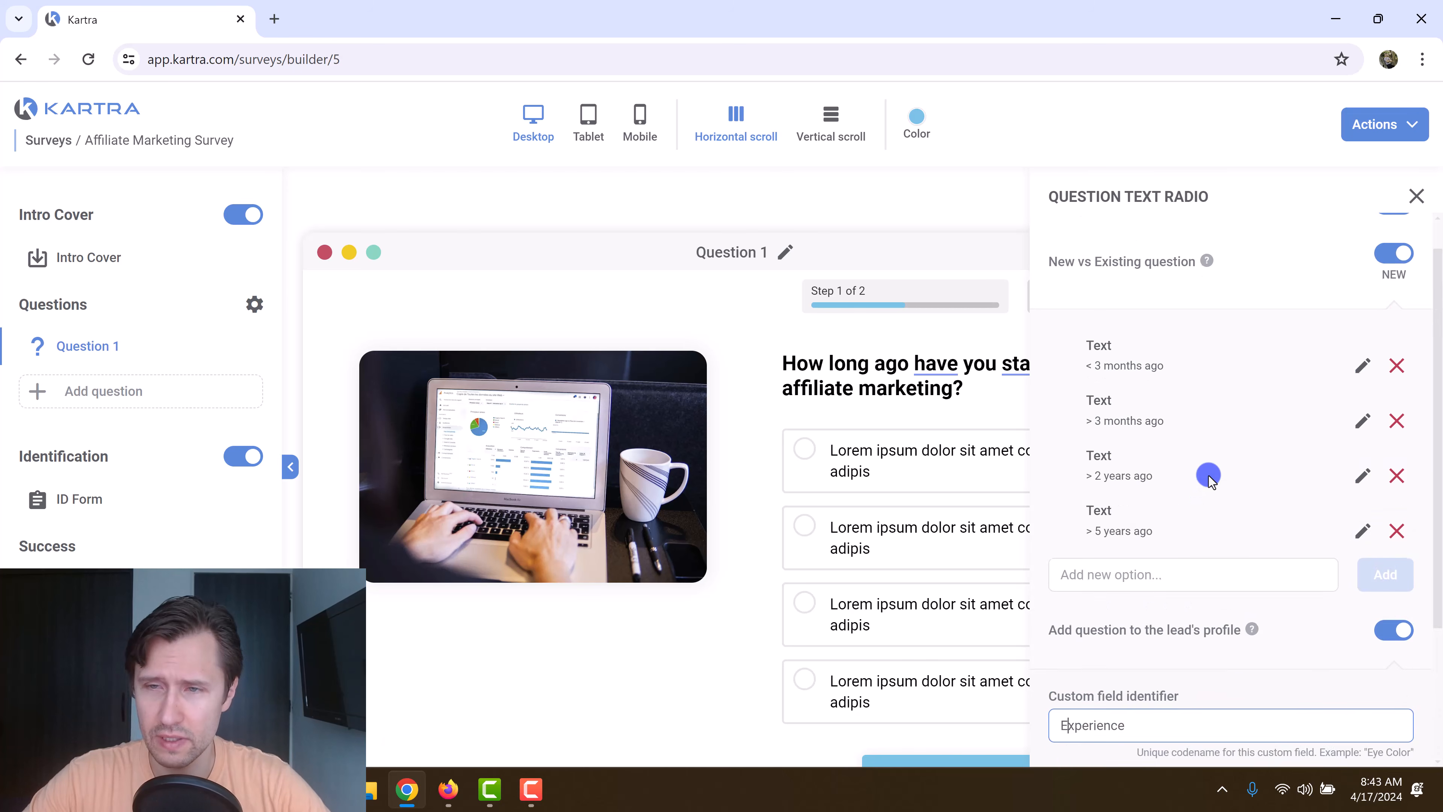
scroll(1208, 403, down, 4)
click(1132, 733)
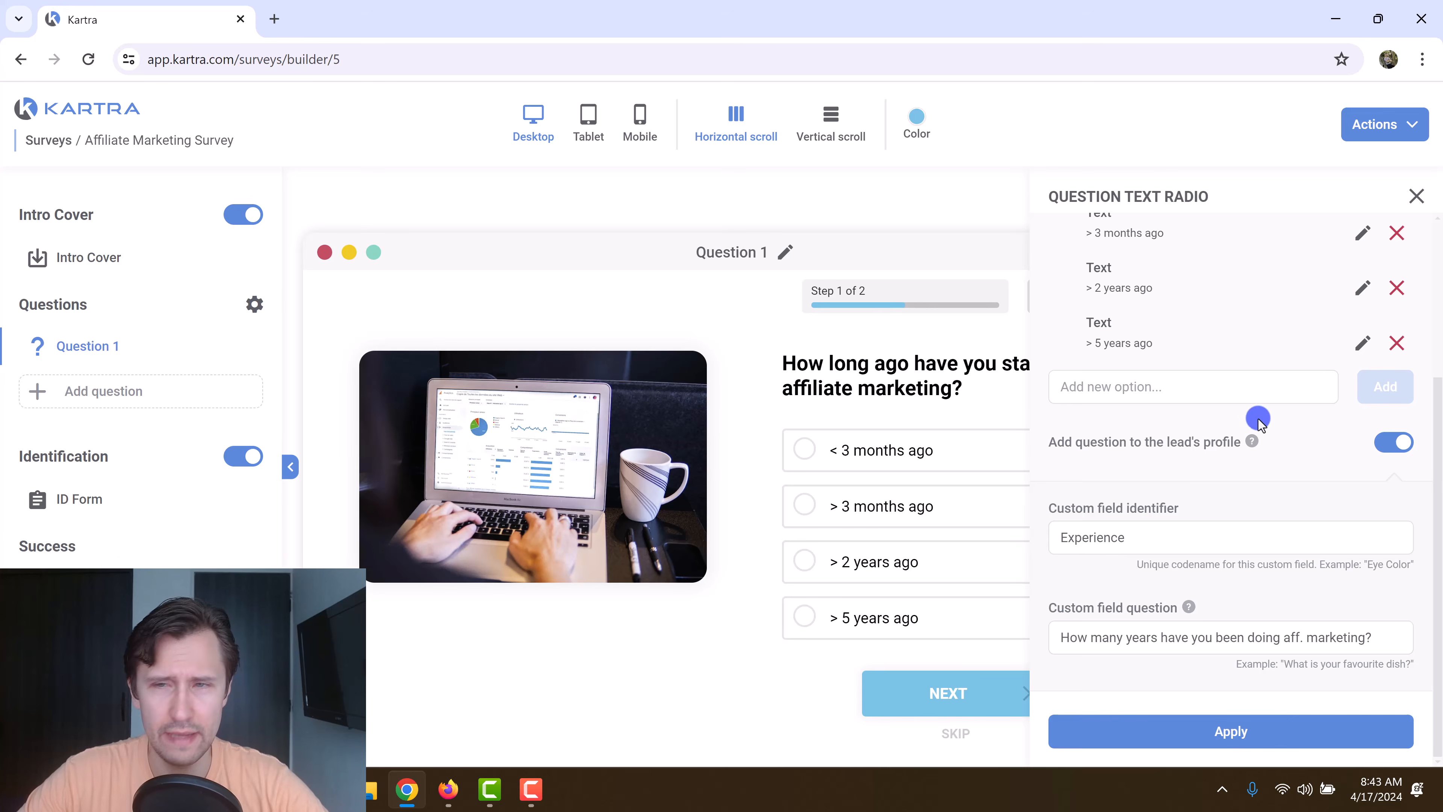
Reword the first answer option as "Less than 3 months ago" and save it.
scroll(1256, 430, up, 3)
click(1363, 366)
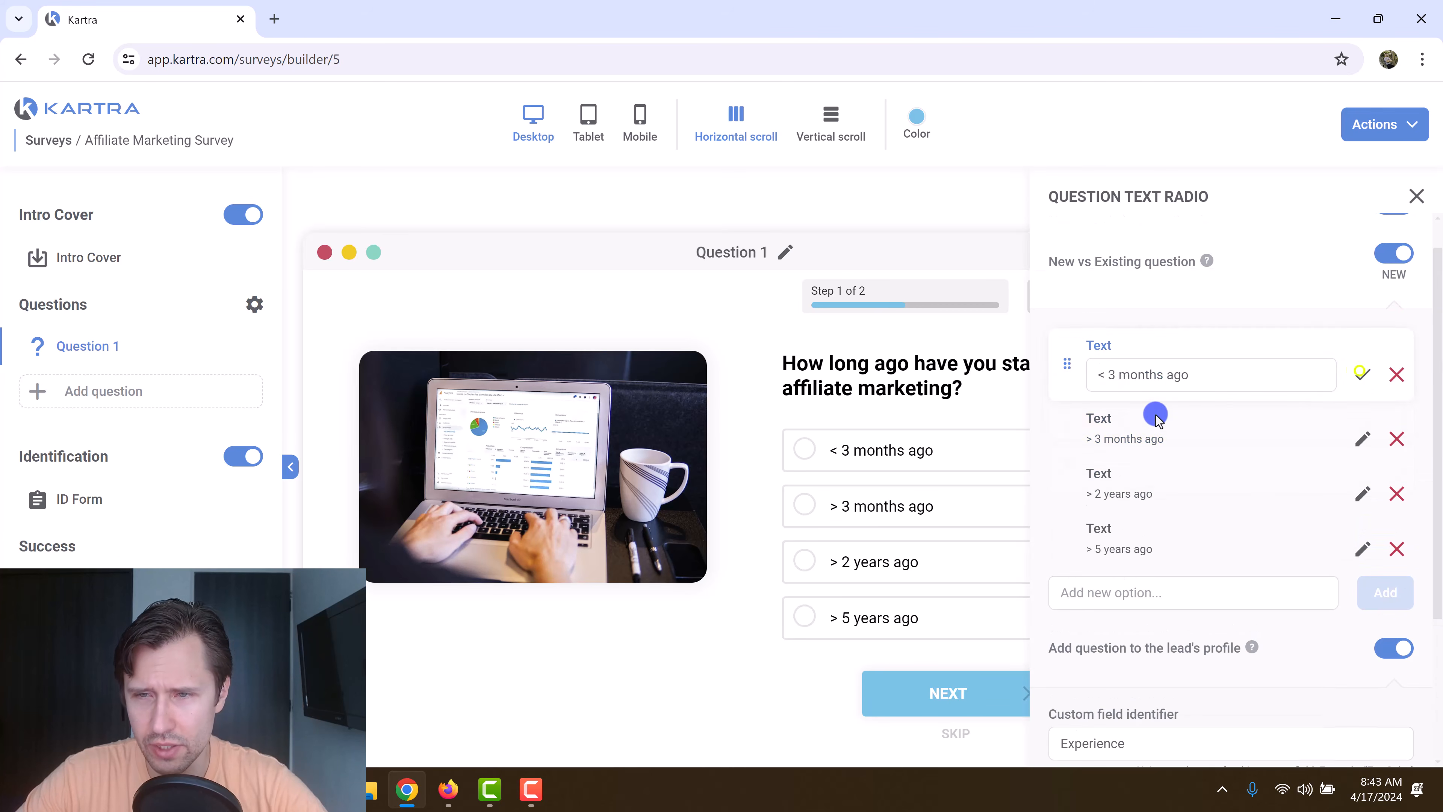
drag(1102, 375, 1081, 381)
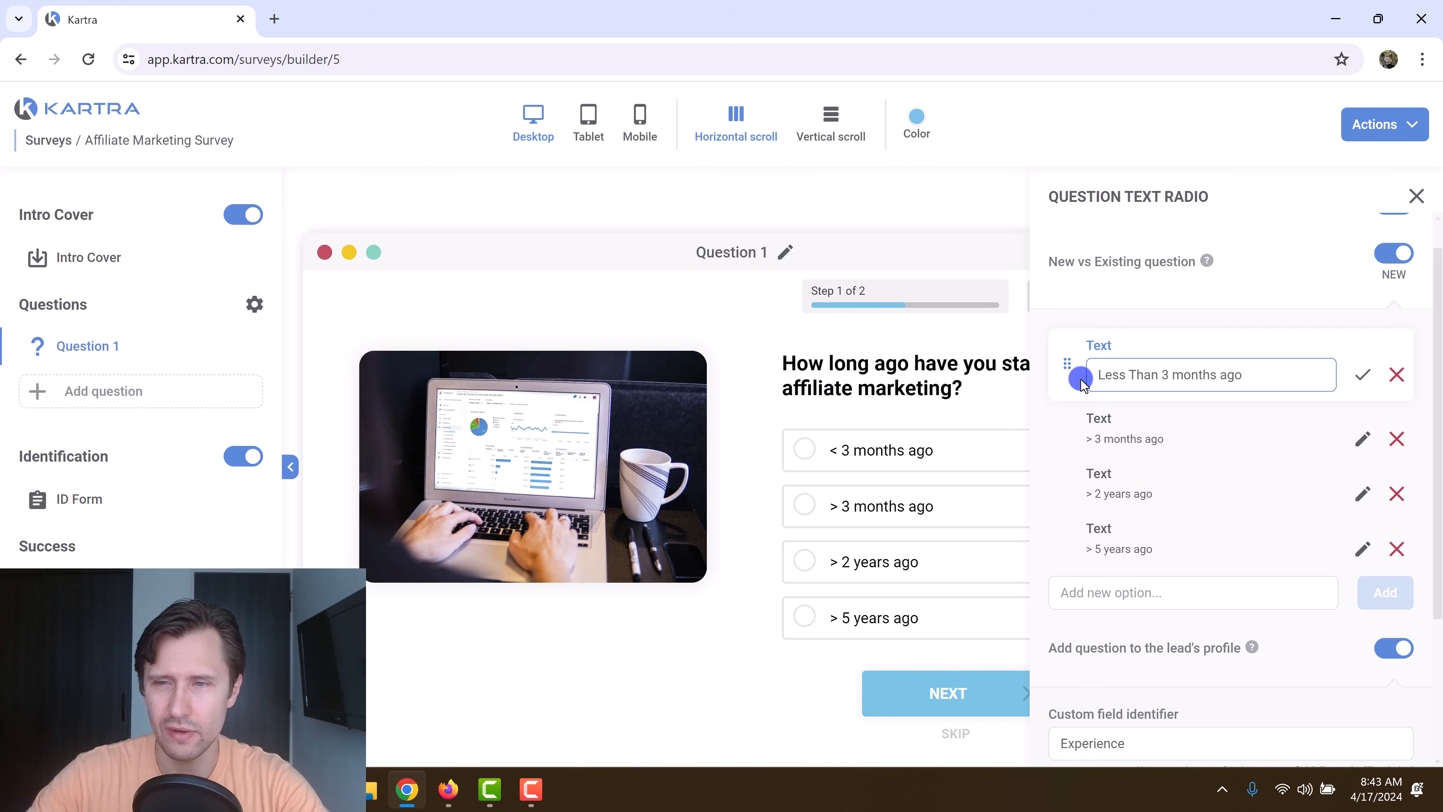
text(Less than)
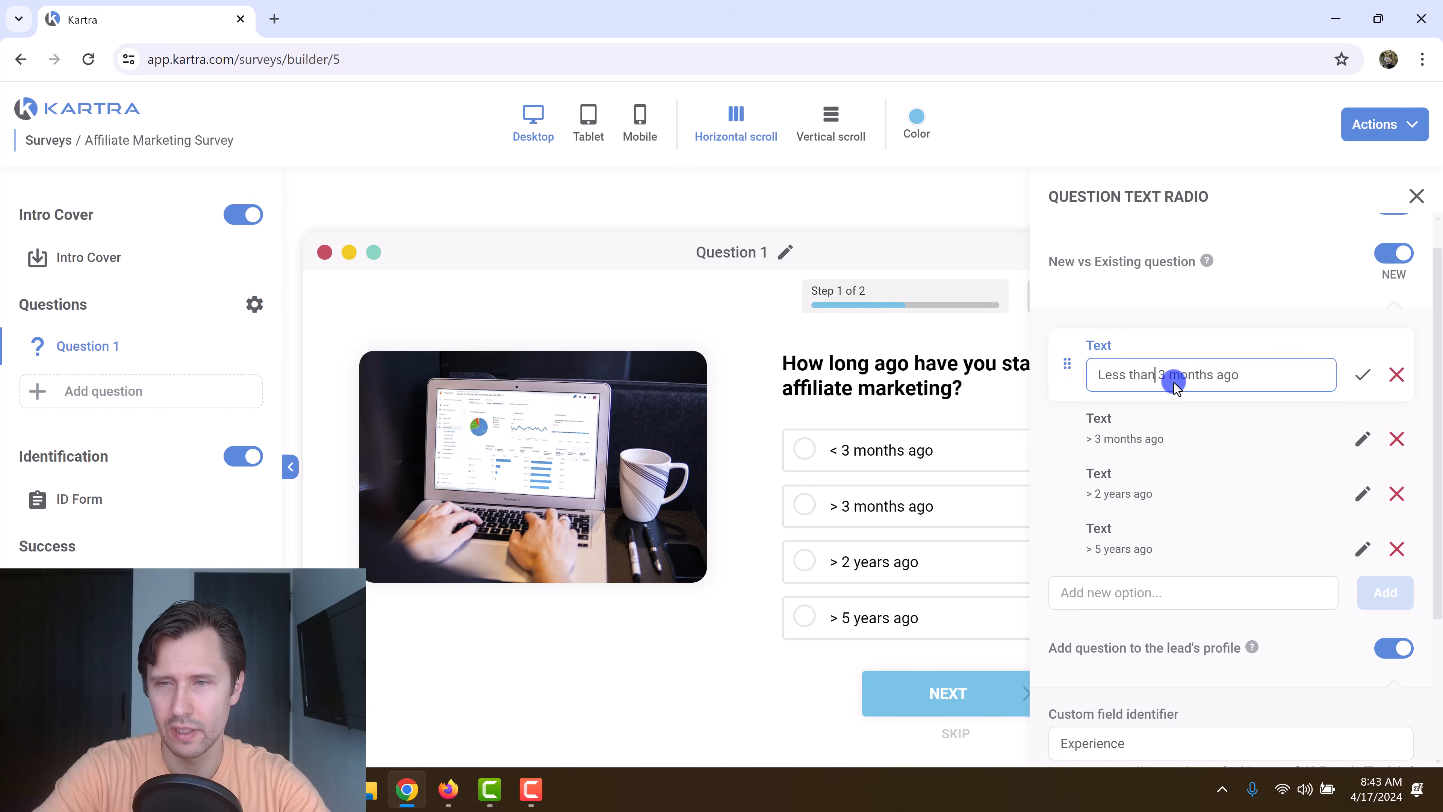
click(1363, 374)
Reword the remaining options as "More than 3 months ago", "More than 2 years ago" and "More than 5 years ago", apply and close the settings.
click(1363, 420)
click(1108, 432)
drag(1108, 433, 1083, 438)
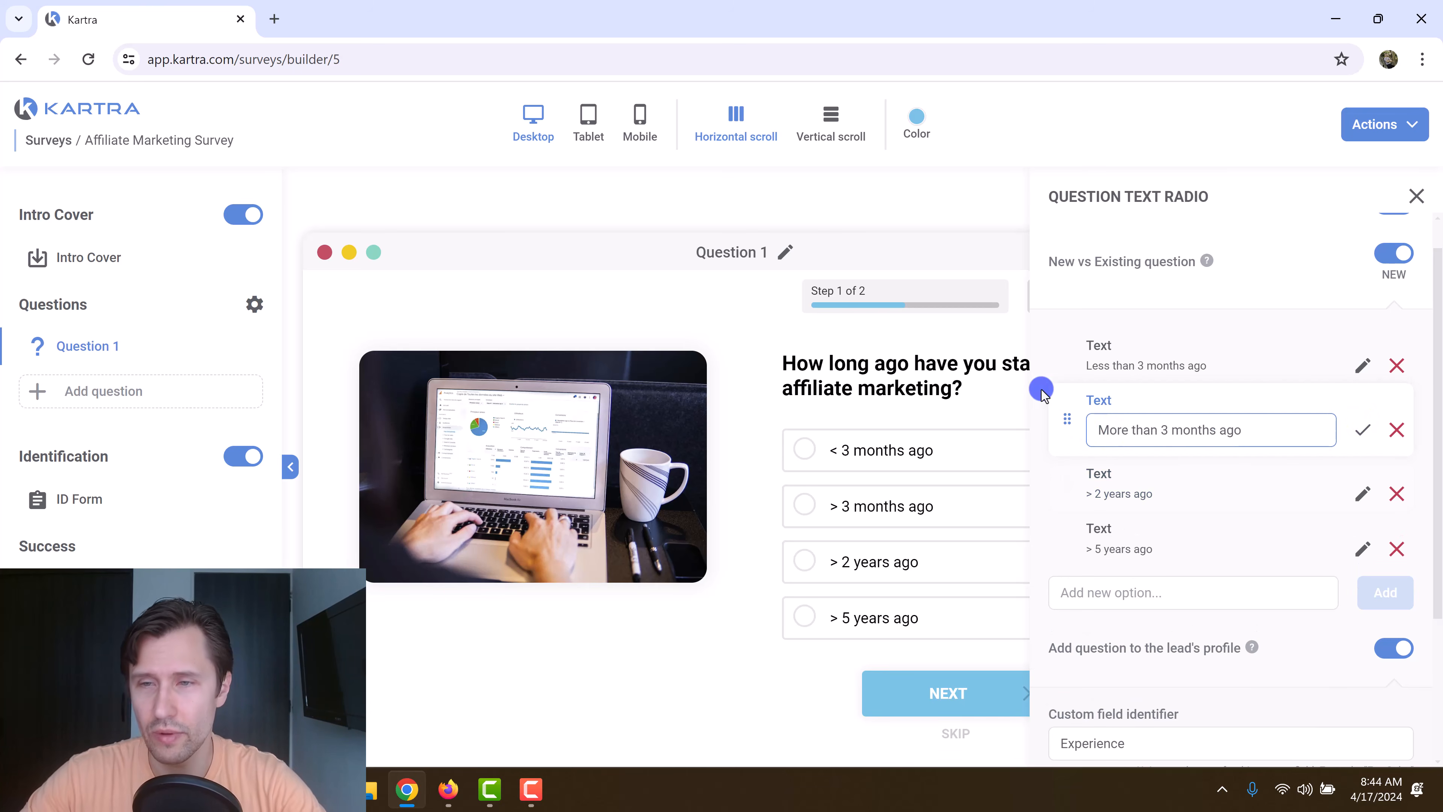
drag(1159, 426, 1084, 428)
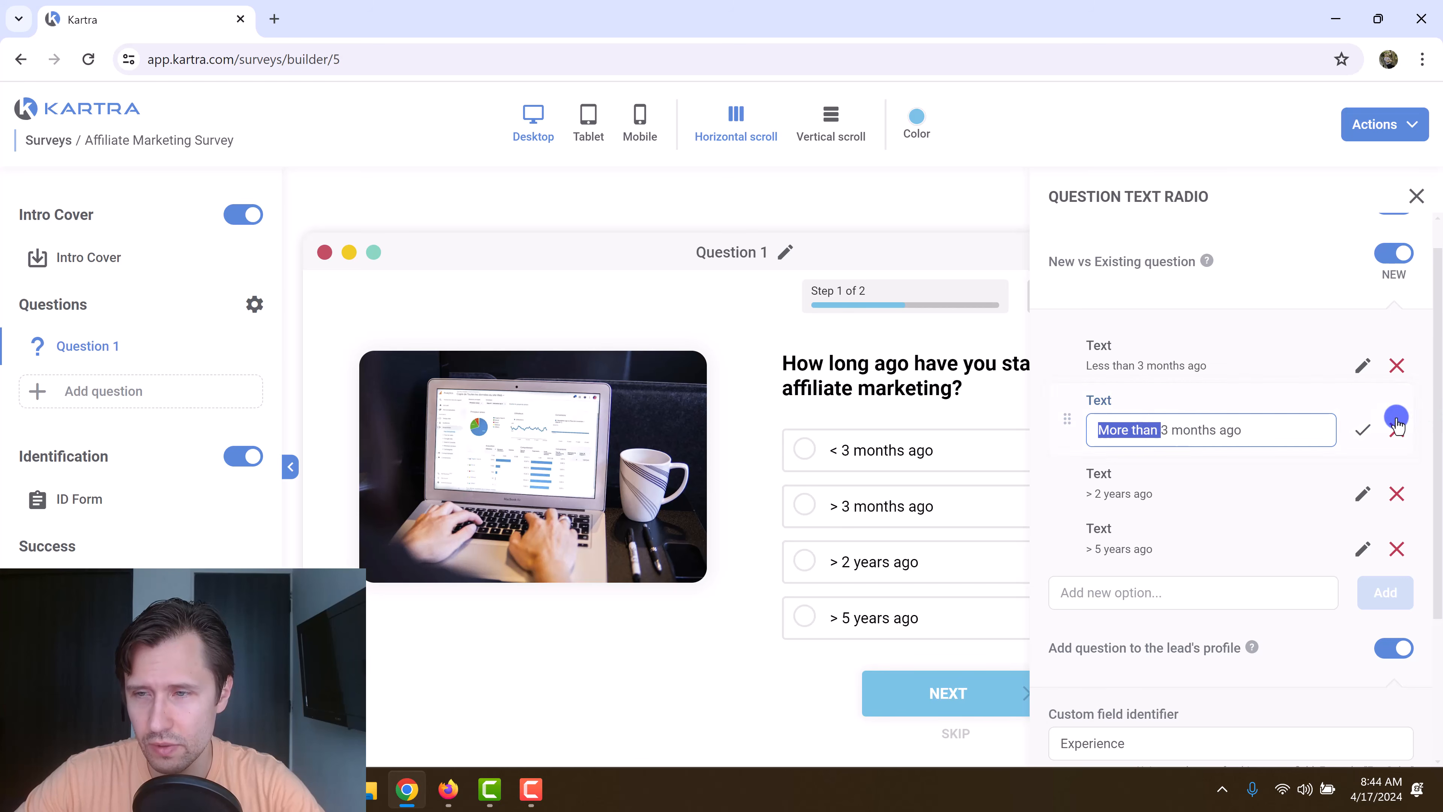
click(1362, 430)
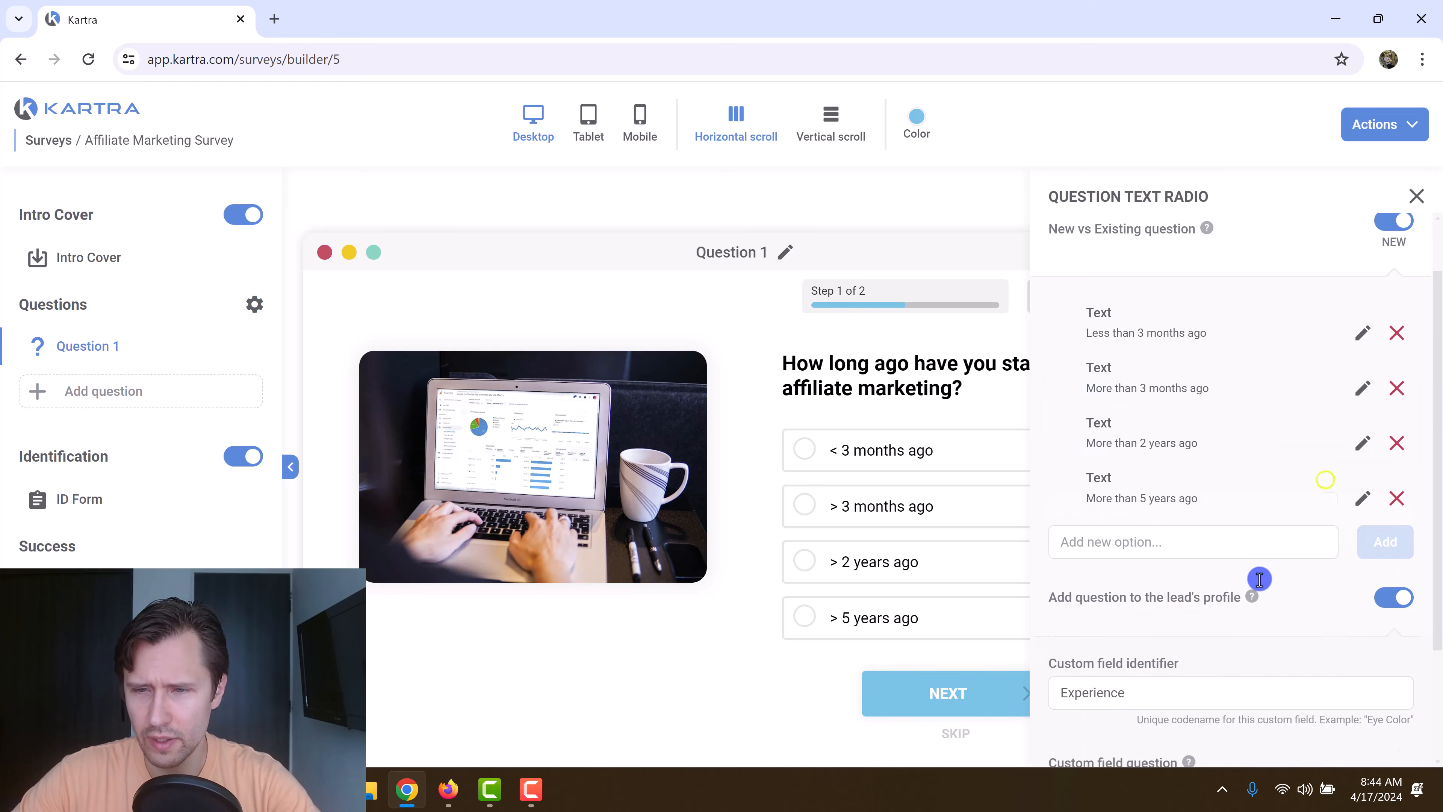
scroll(1250, 597, down, 3)
click(1212, 737)
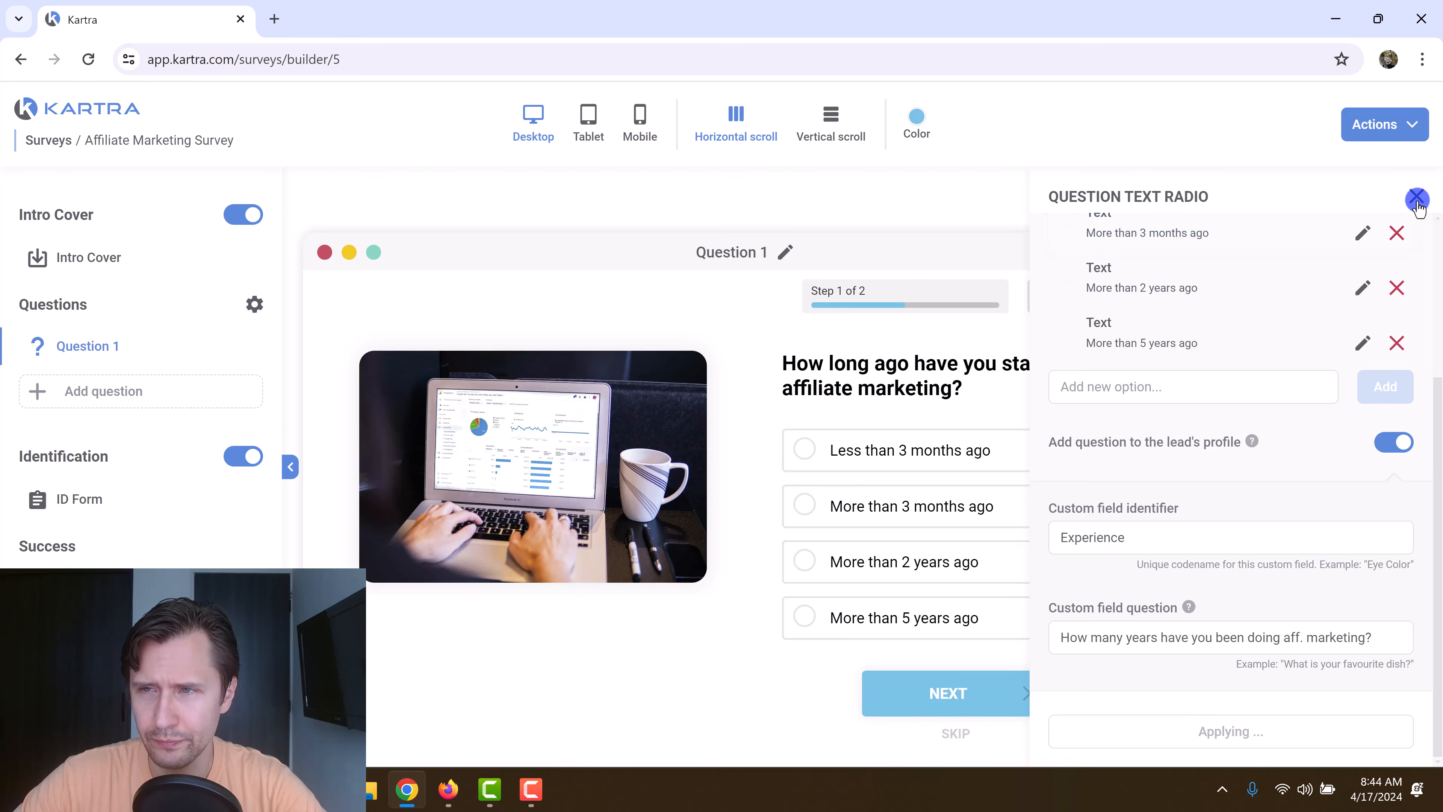
click(1416, 199)
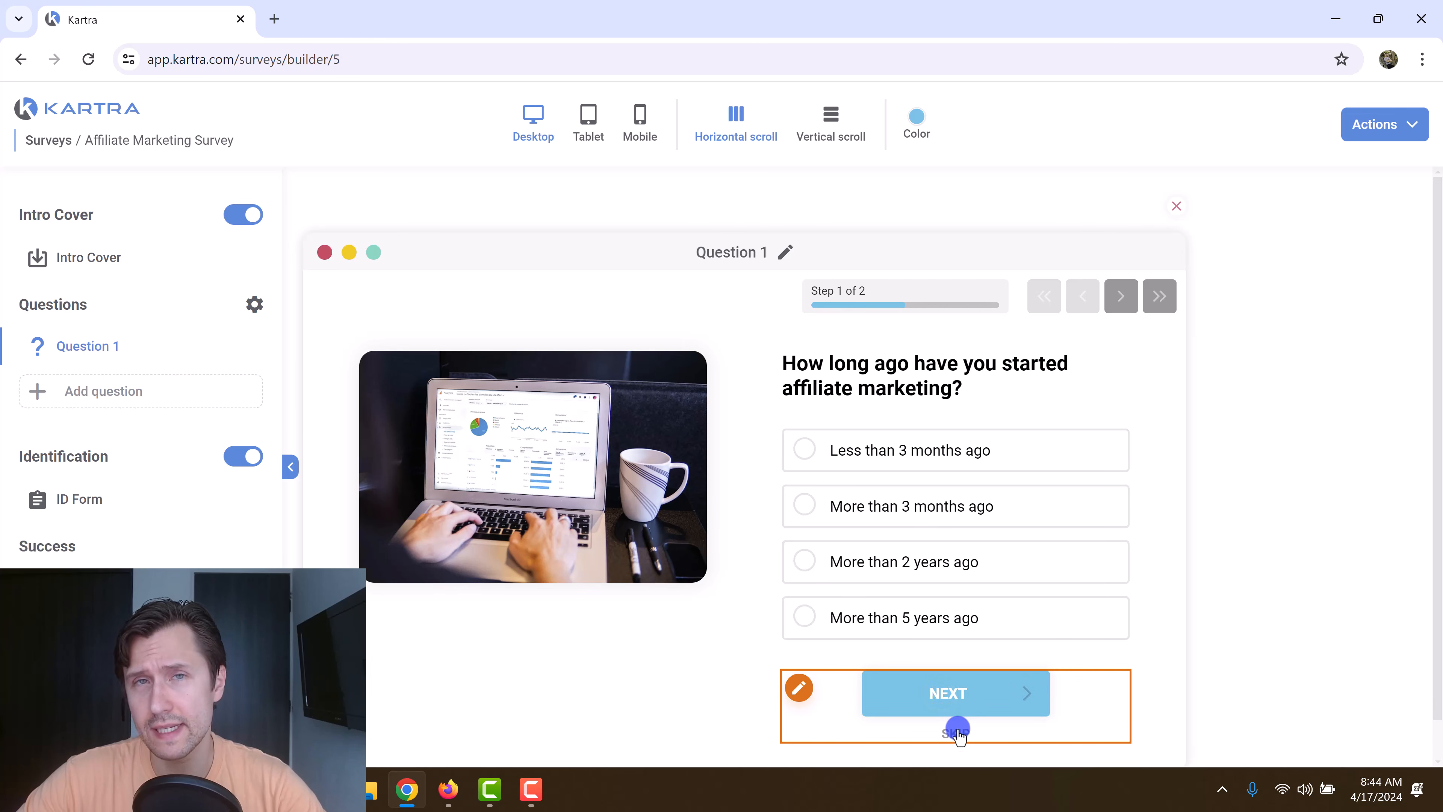
Review the answer options' settings and the Next and Skip button texts of Question 1, leaving both without edits.
click(800, 448)
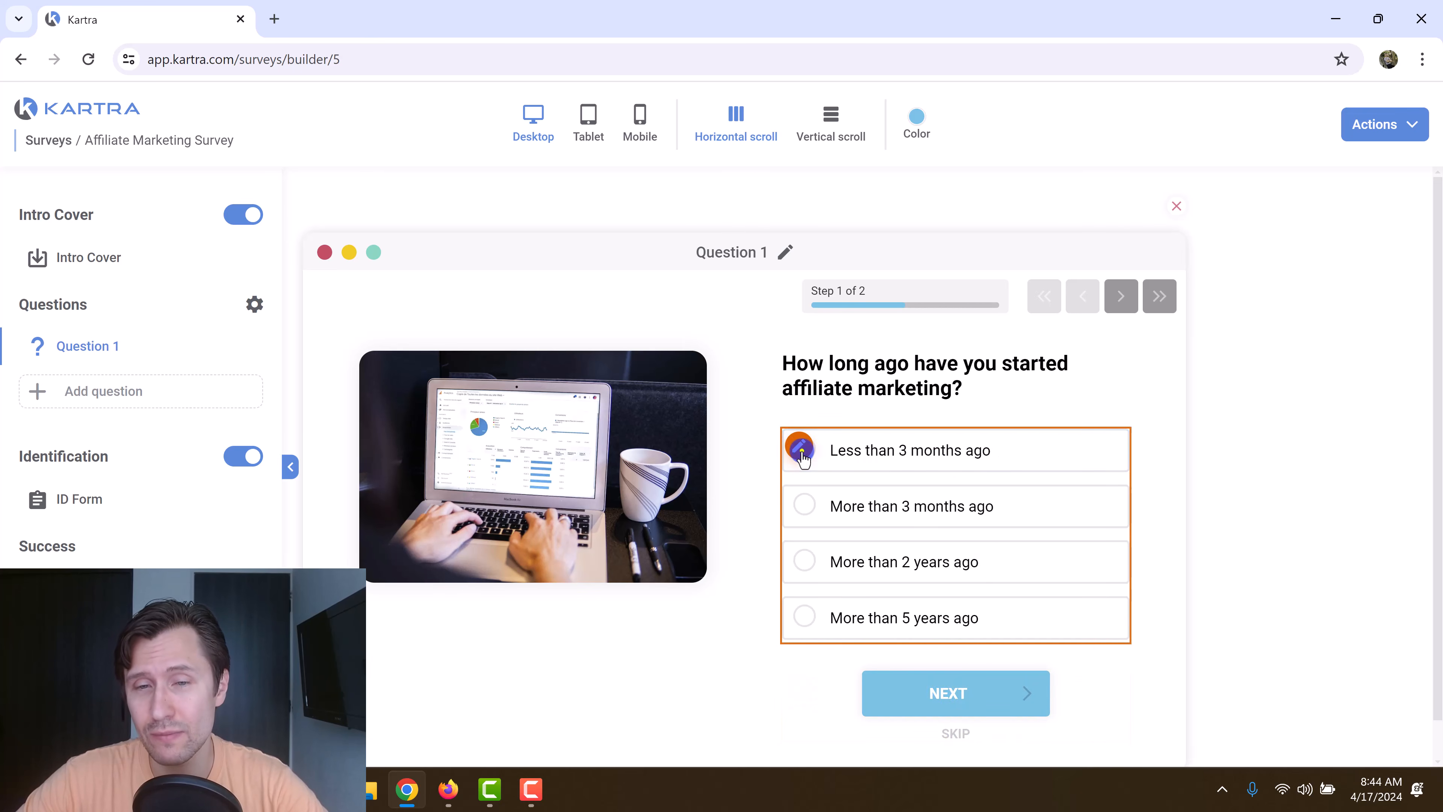
scroll(1336, 298, up, 4)
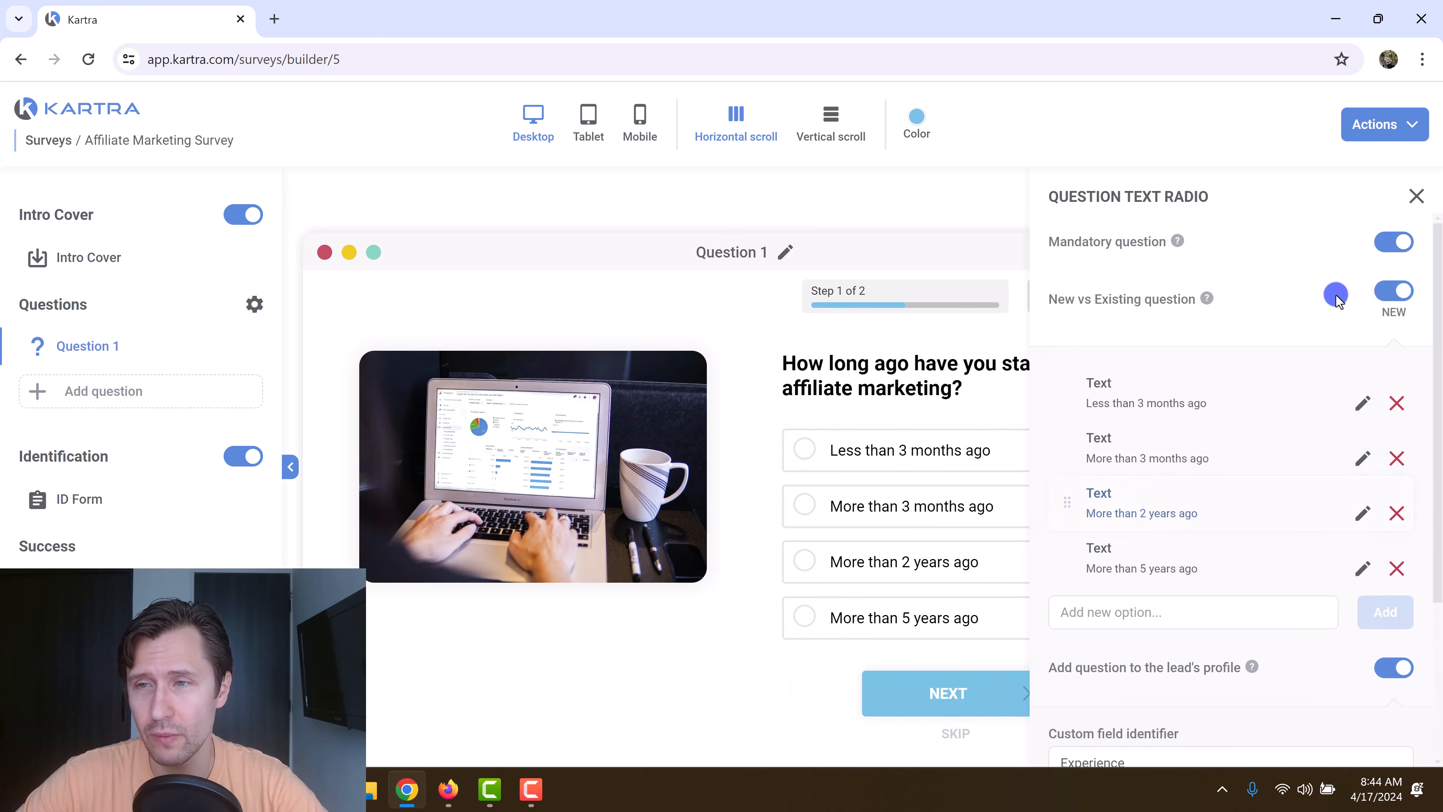
click(1417, 199)
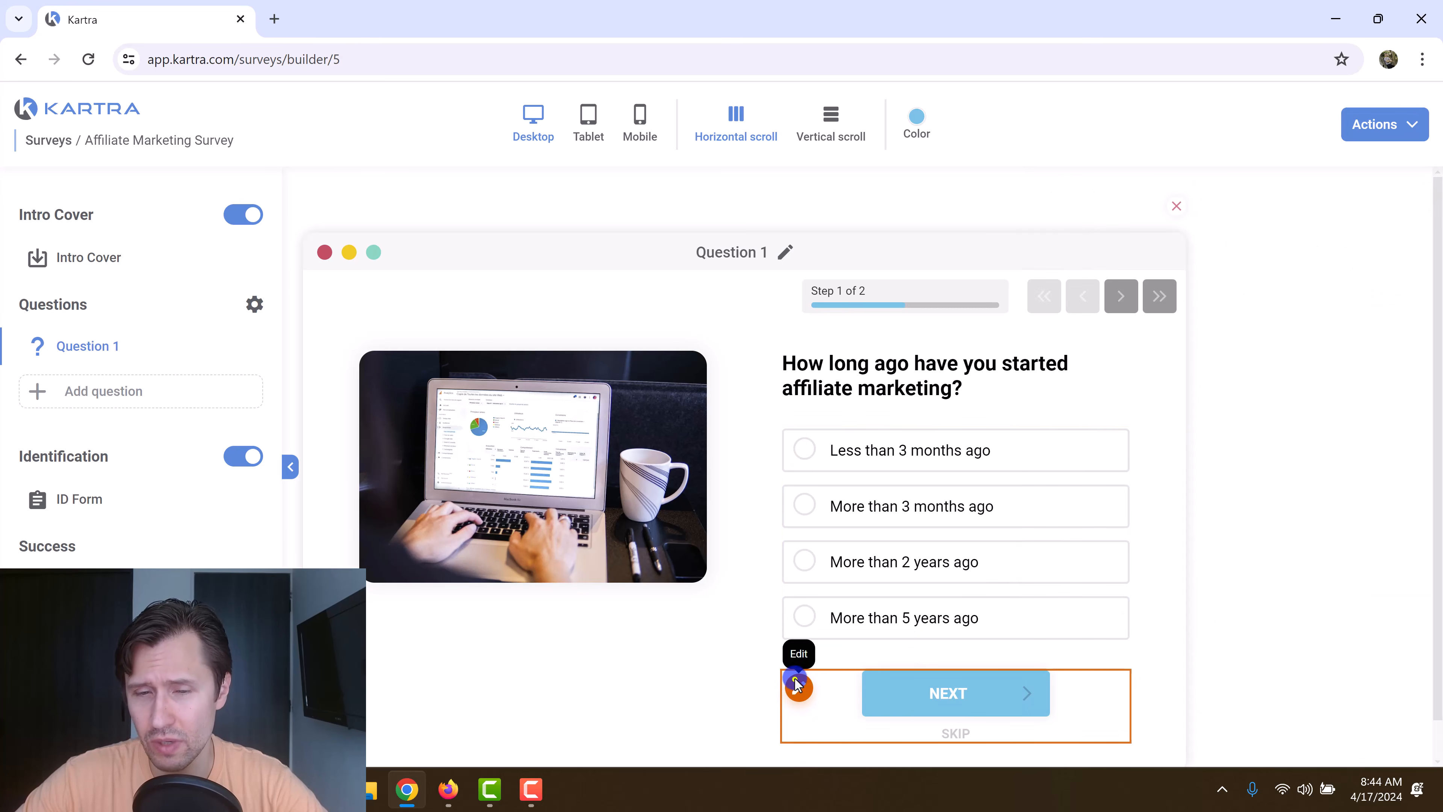
click(799, 688)
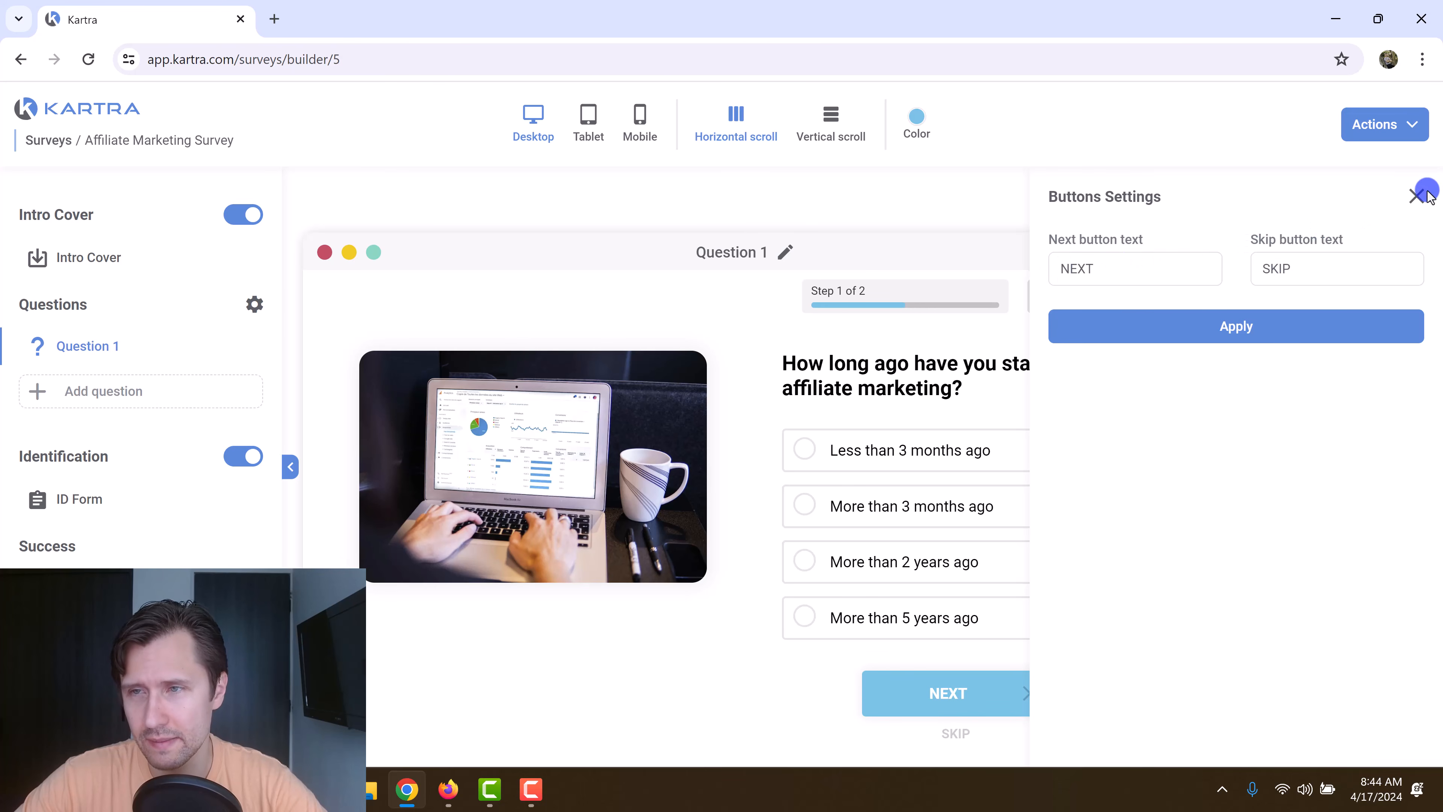
click(1414, 197)
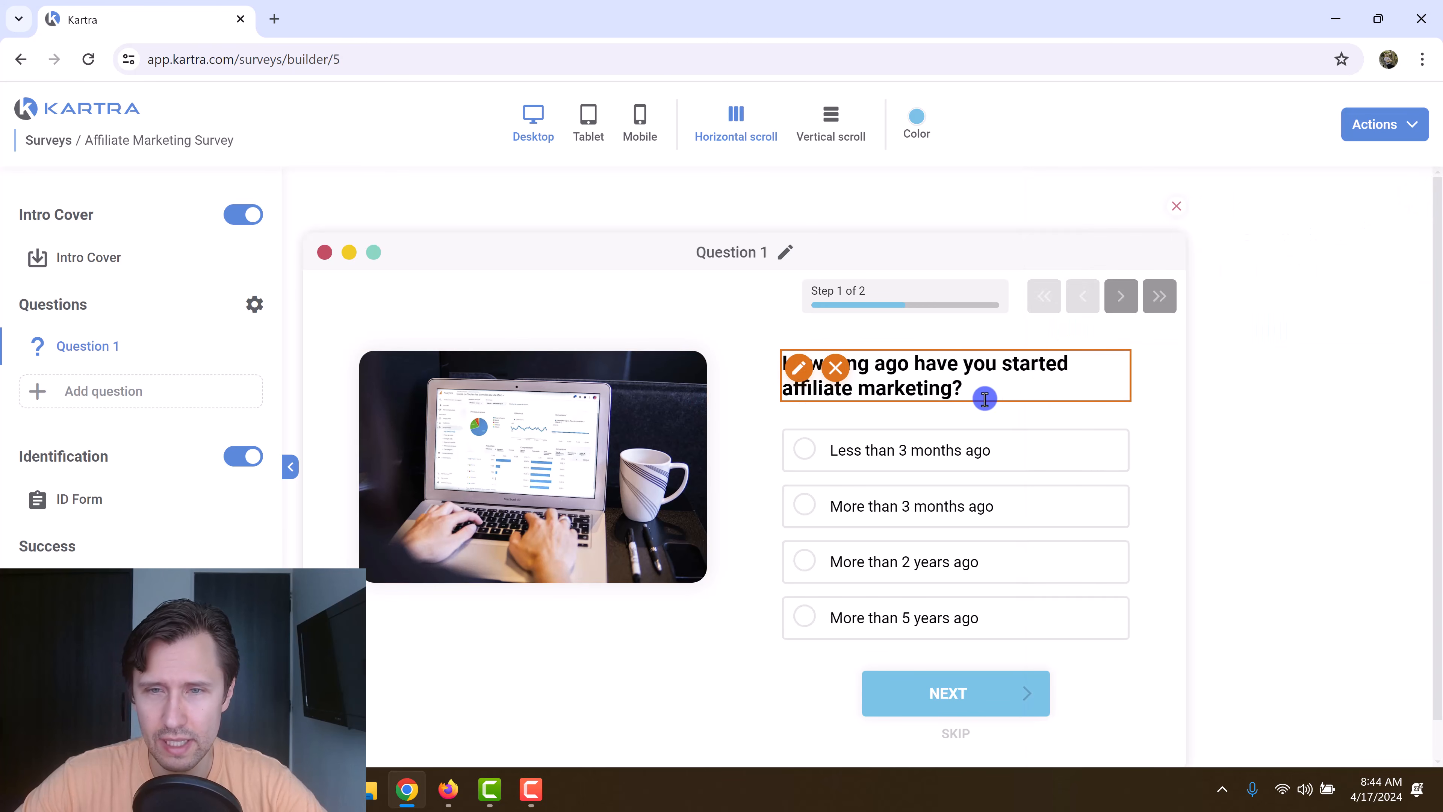
Create a second question with the side-by-side text and image layout and the single-option text answer type.
scroll(585, 400, down, 1)
click(155, 393)
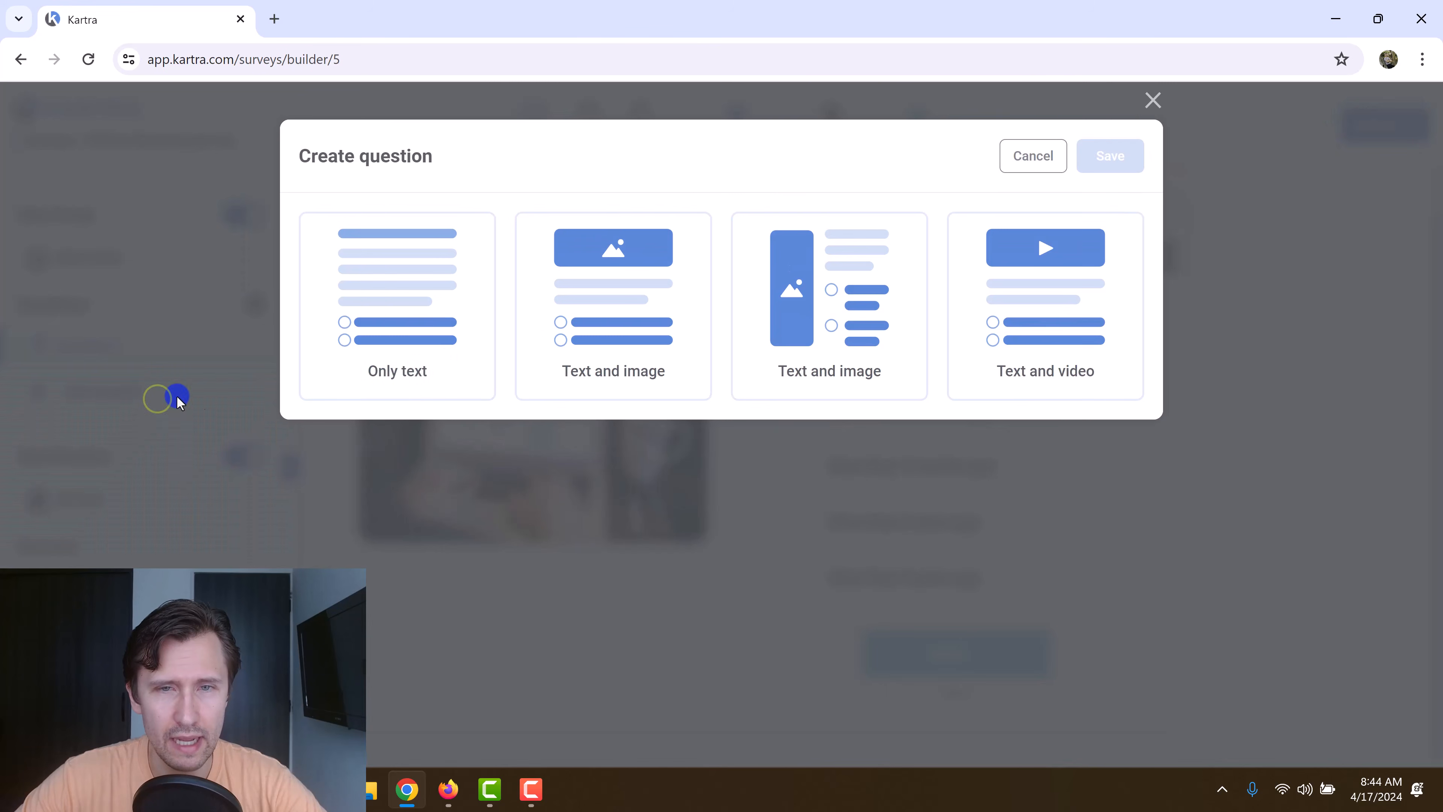
click(861, 354)
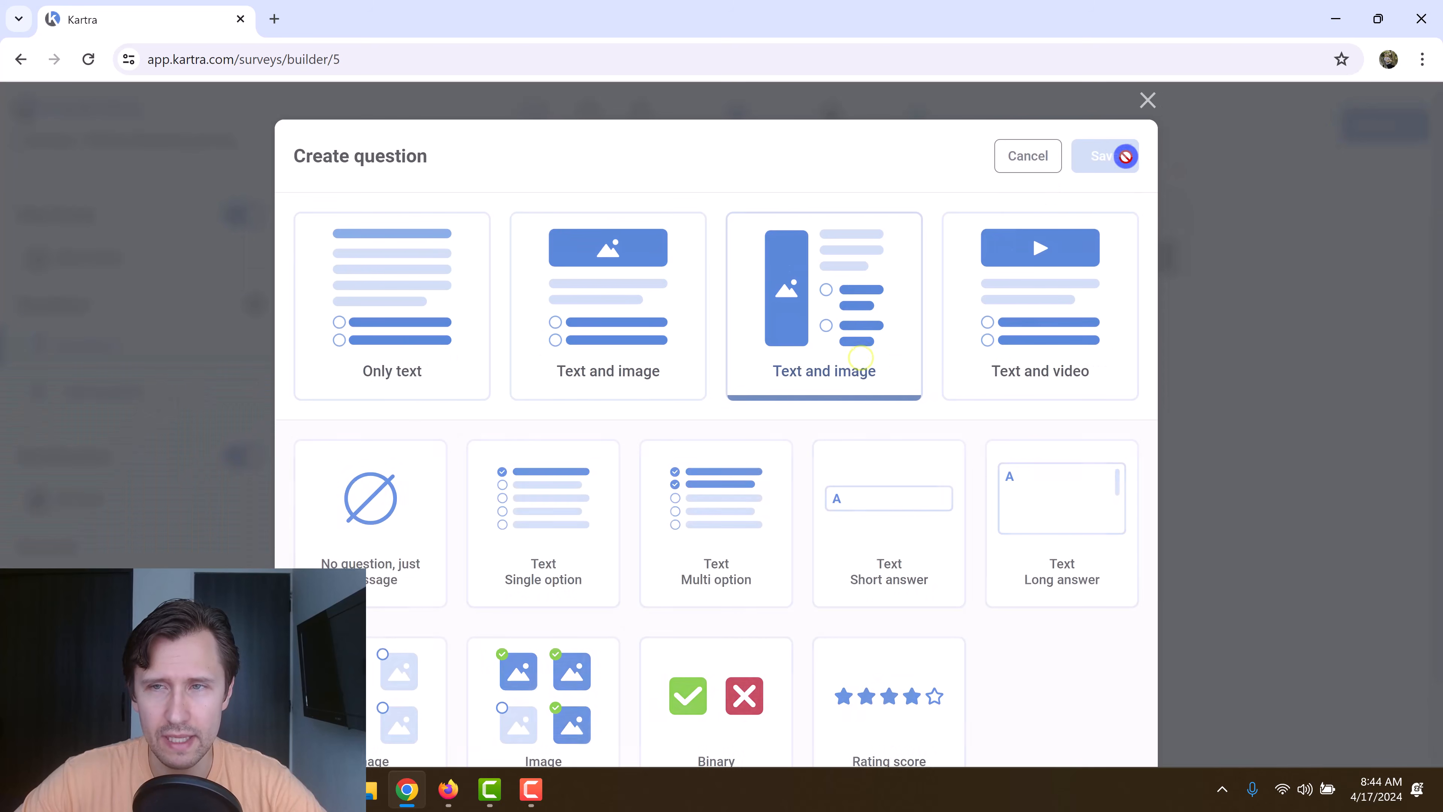
scroll(696, 473, down, 1)
click(543, 477)
scroll(812, 466, up, 1)
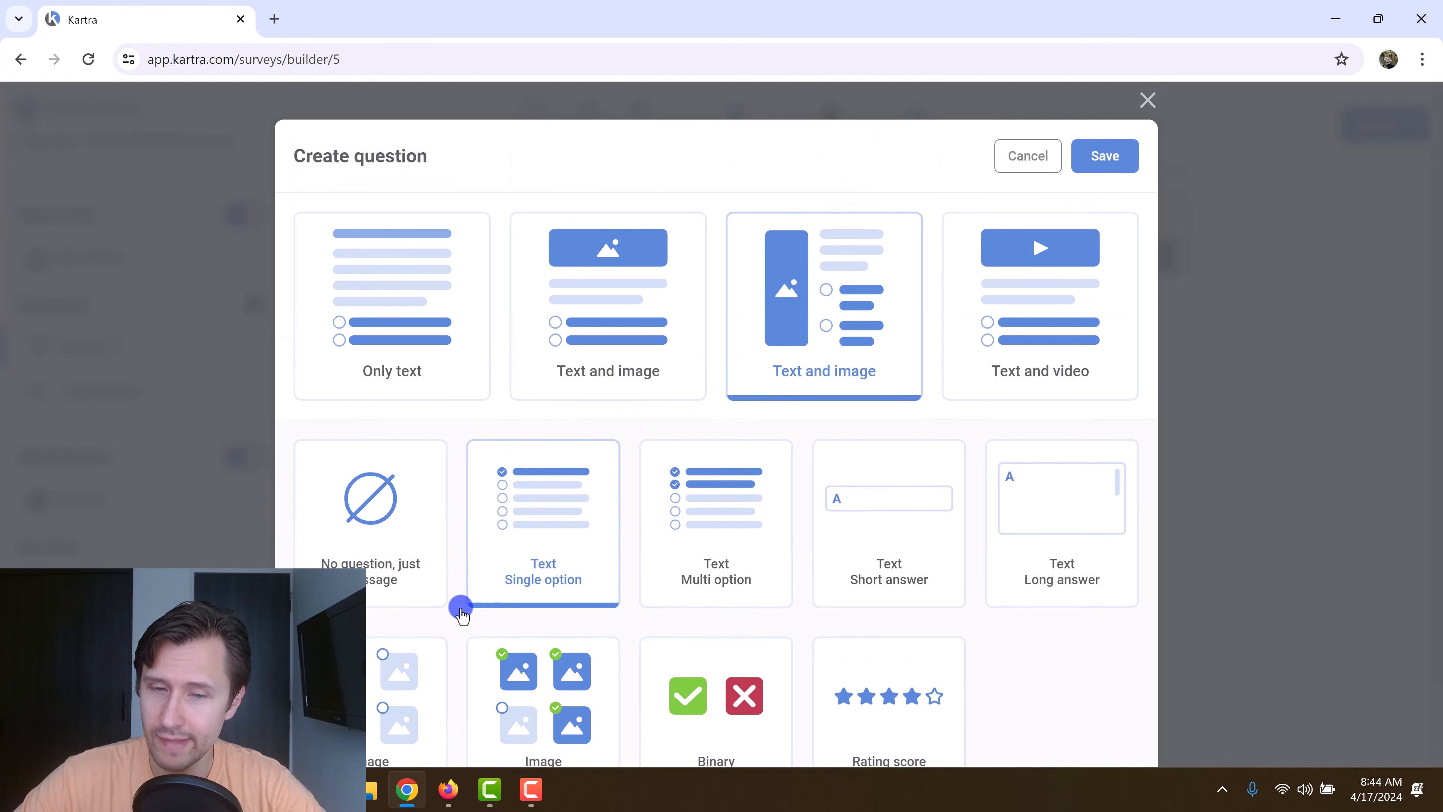
scroll(693, 585, down, 1)
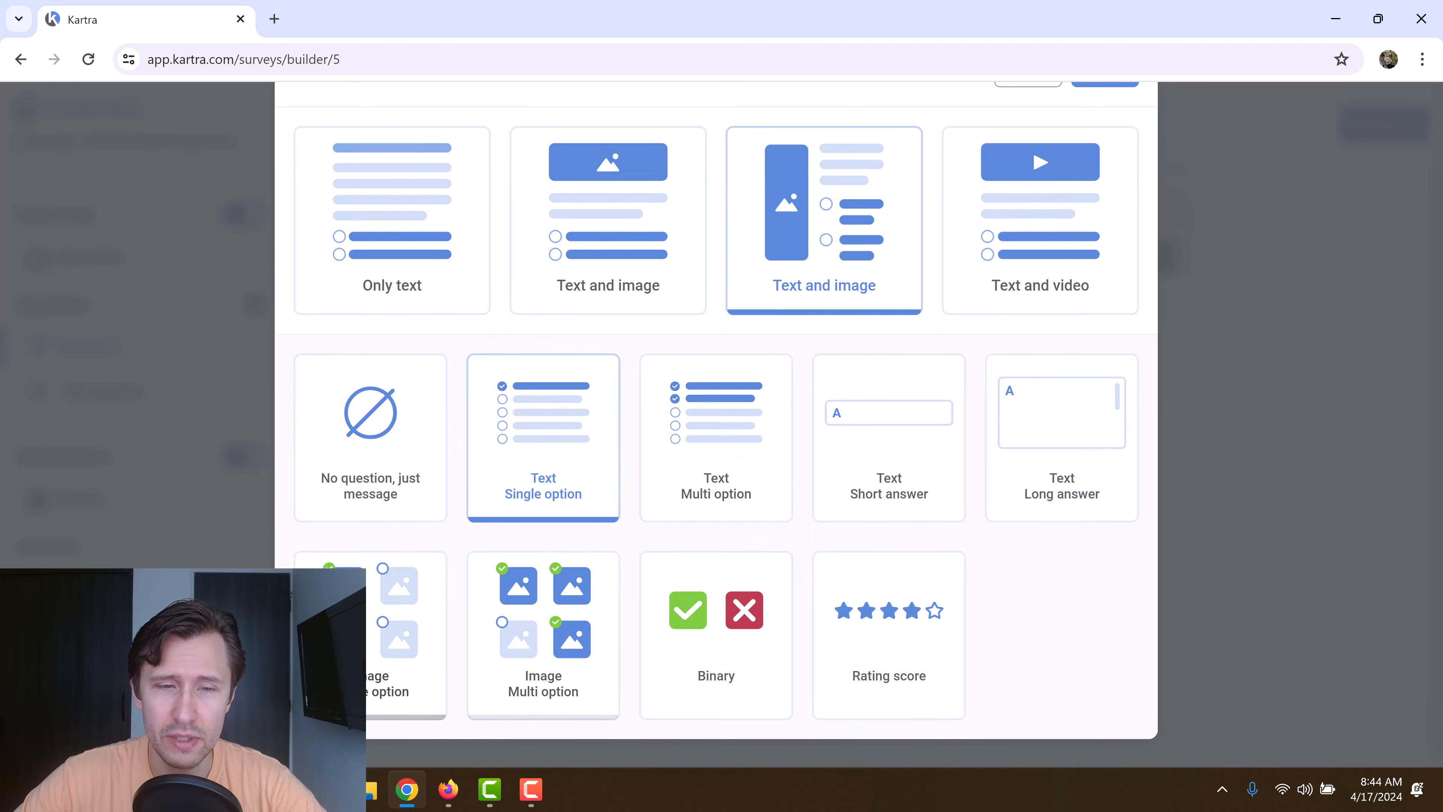
scroll(726, 563, up, 1)
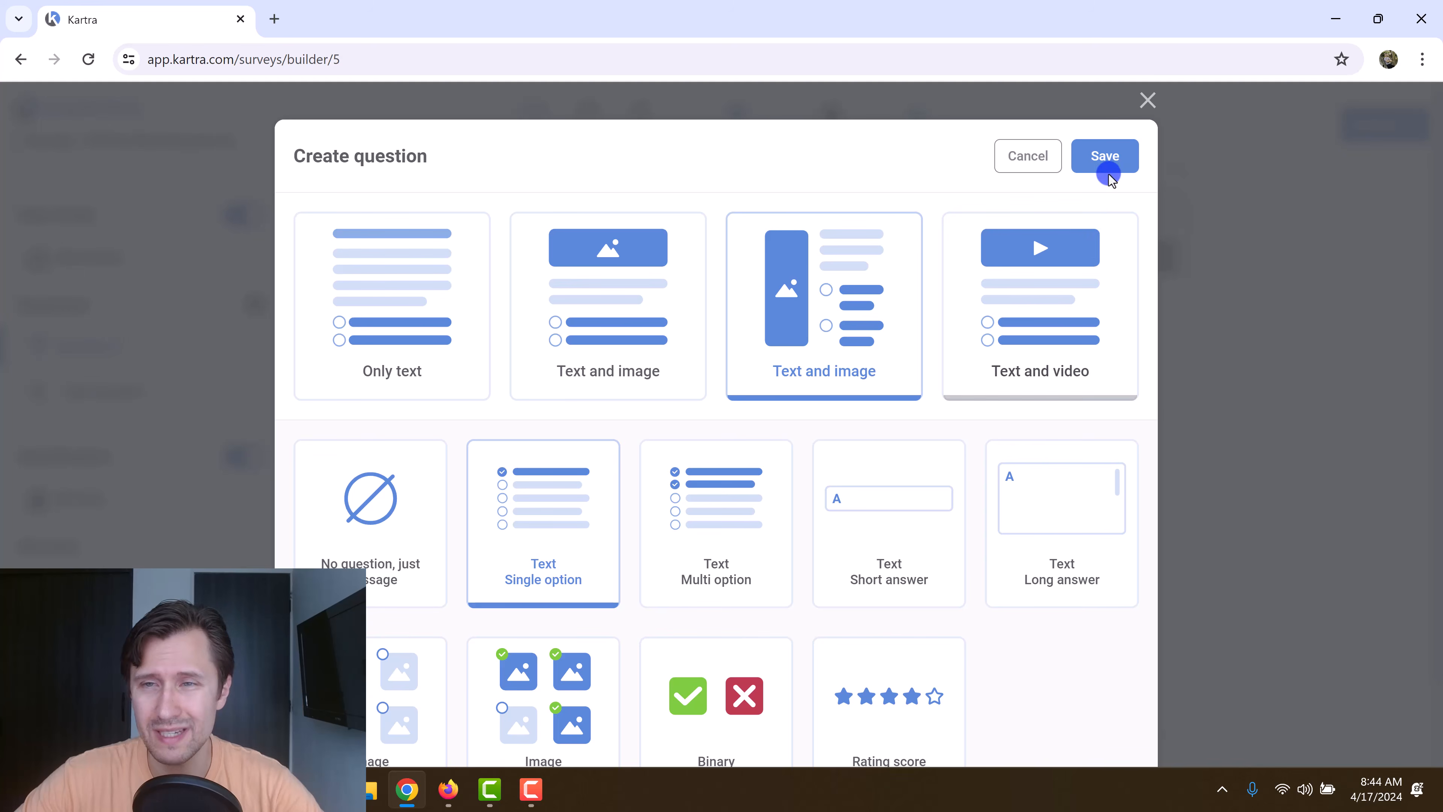
click(1096, 160)
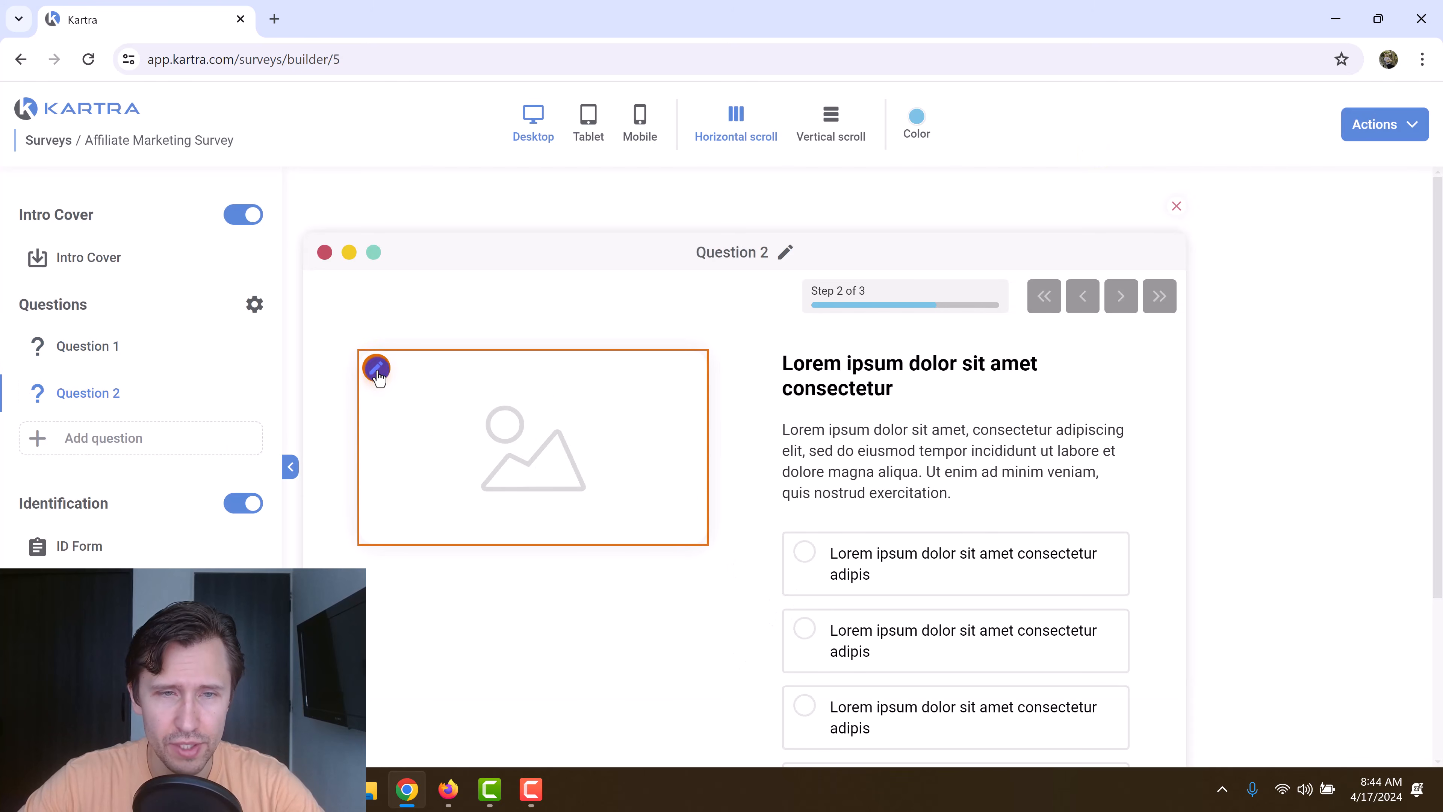
Search the library's royalty-free images for "money" and "success" to illustrate Question 2, and leave without choosing one.
click(376, 370)
click(531, 293)
click(1134, 151)
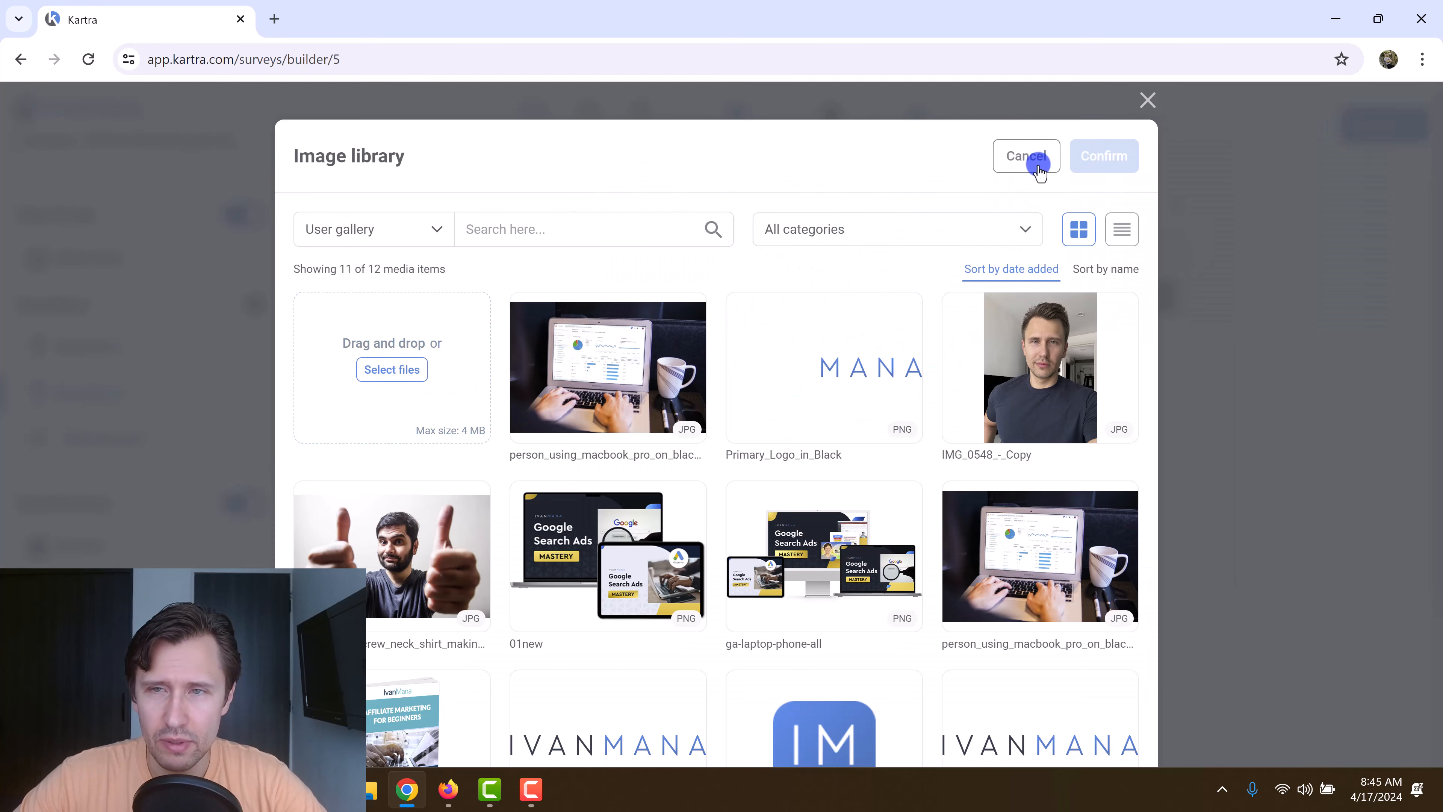
click(372, 229)
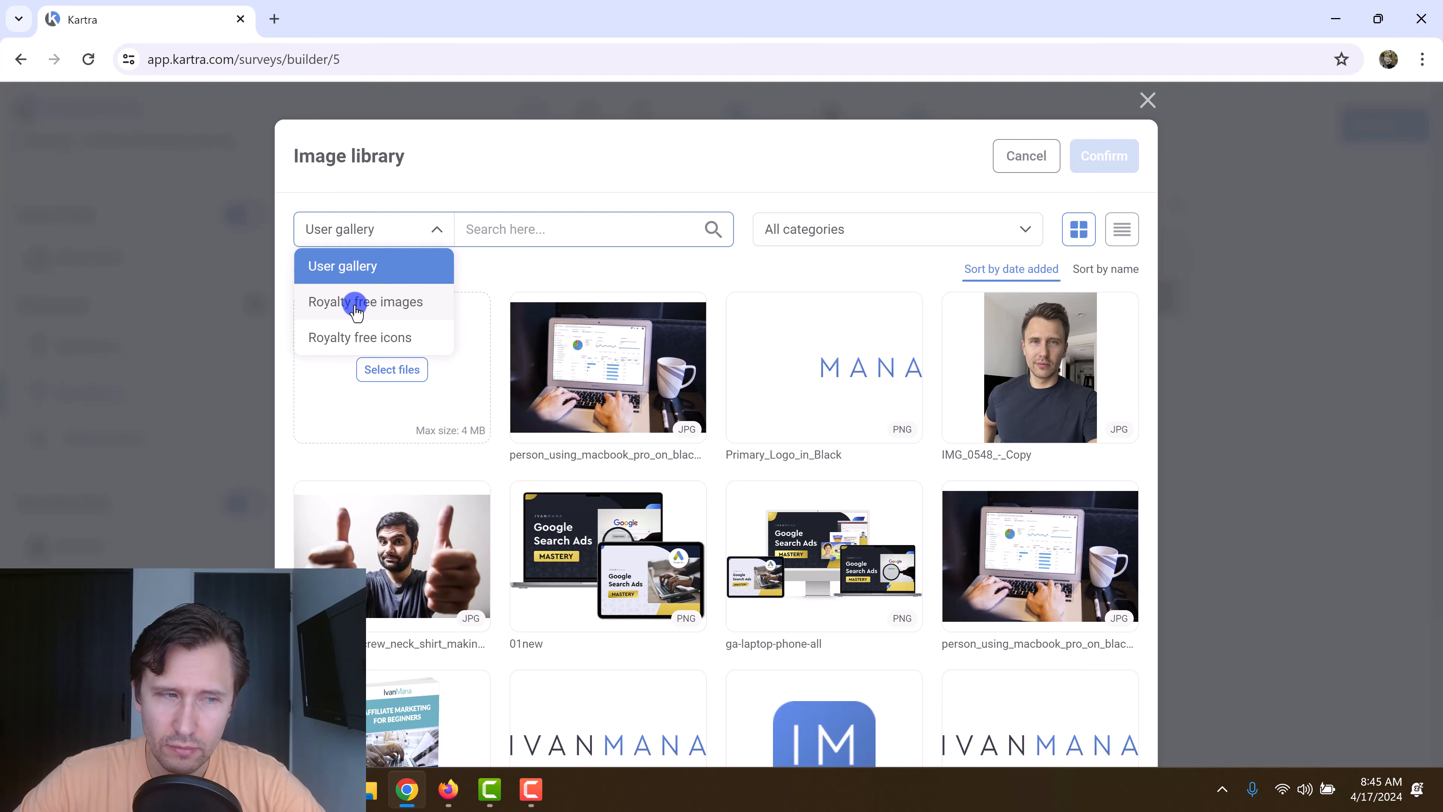
click(356, 305)
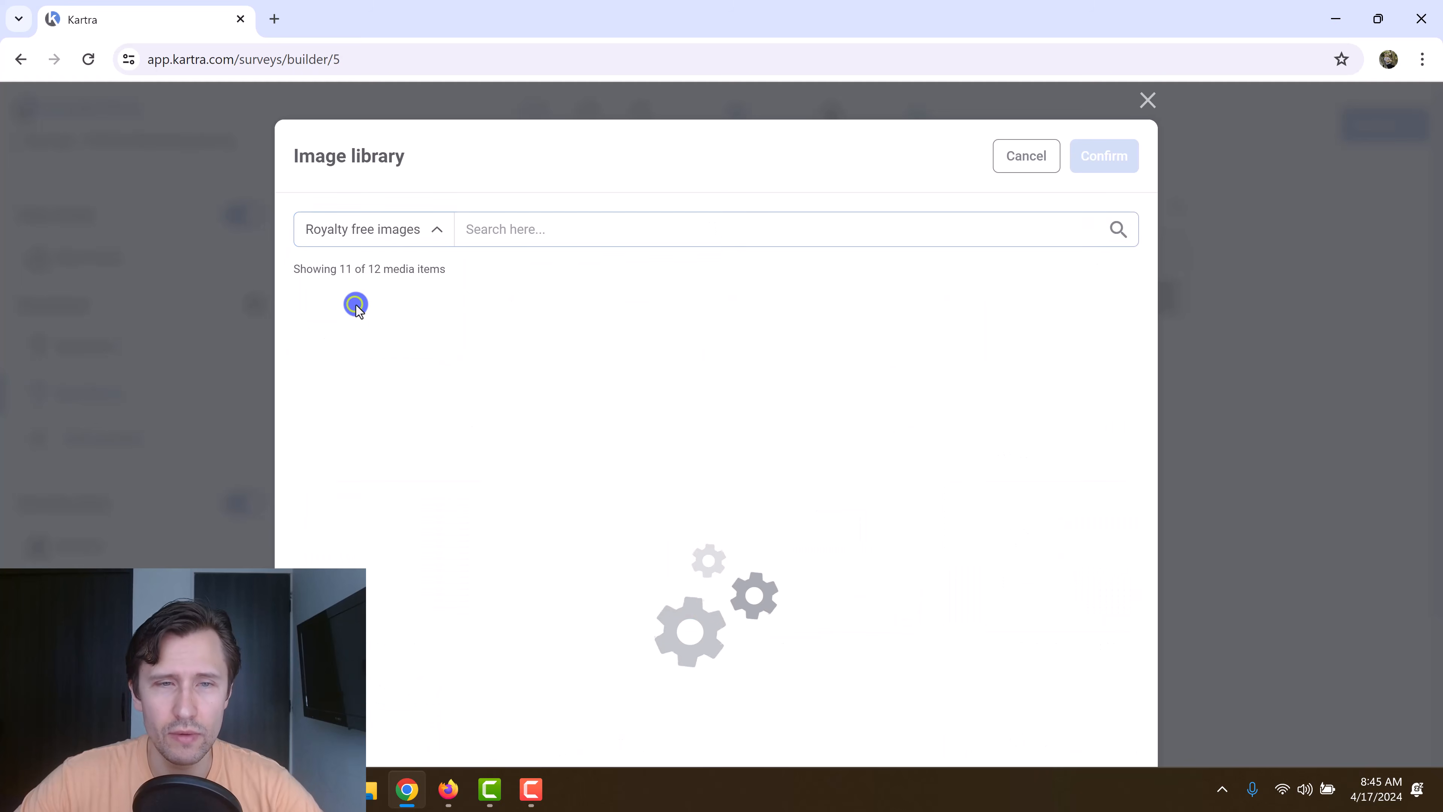
click(540, 234)
text(mon)
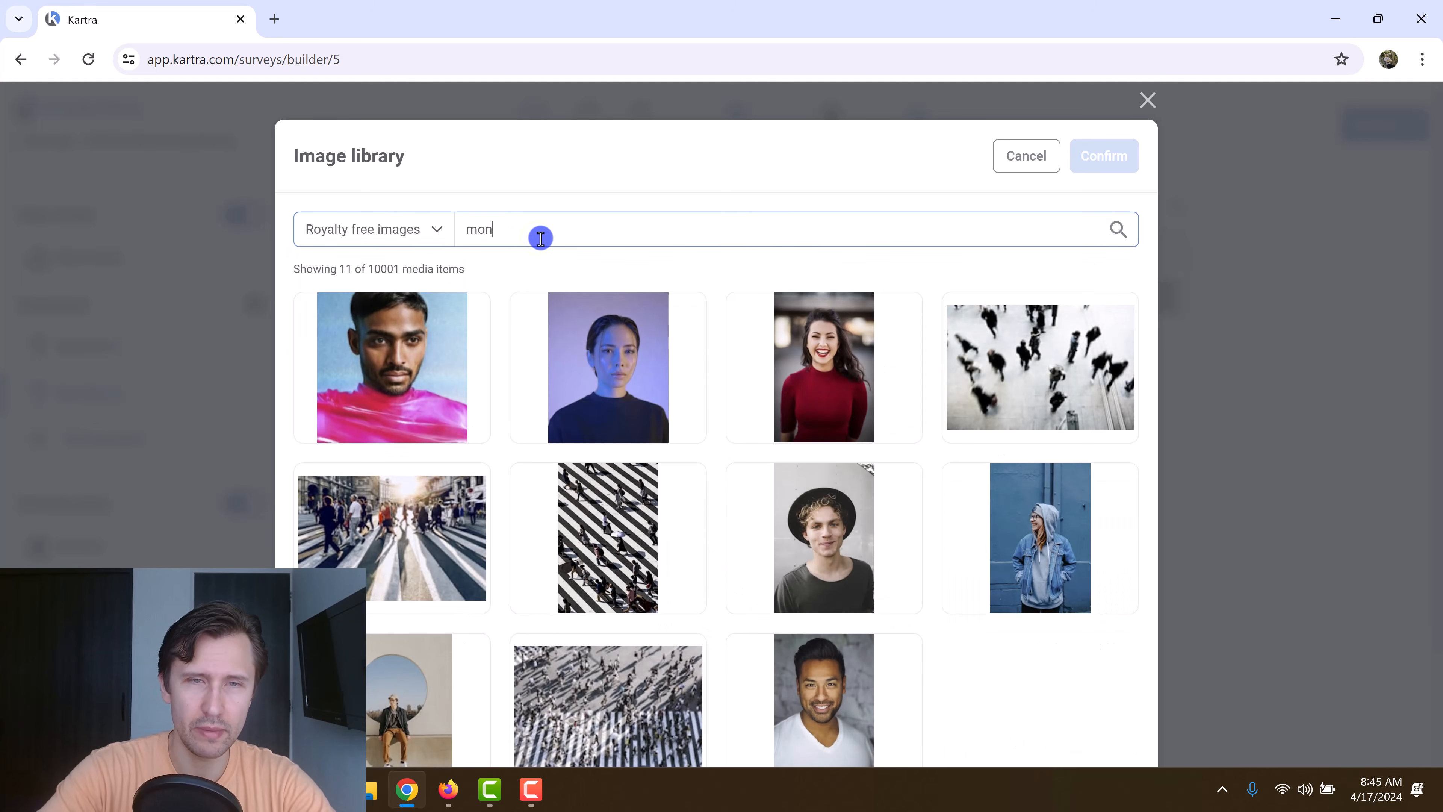
text(ey)
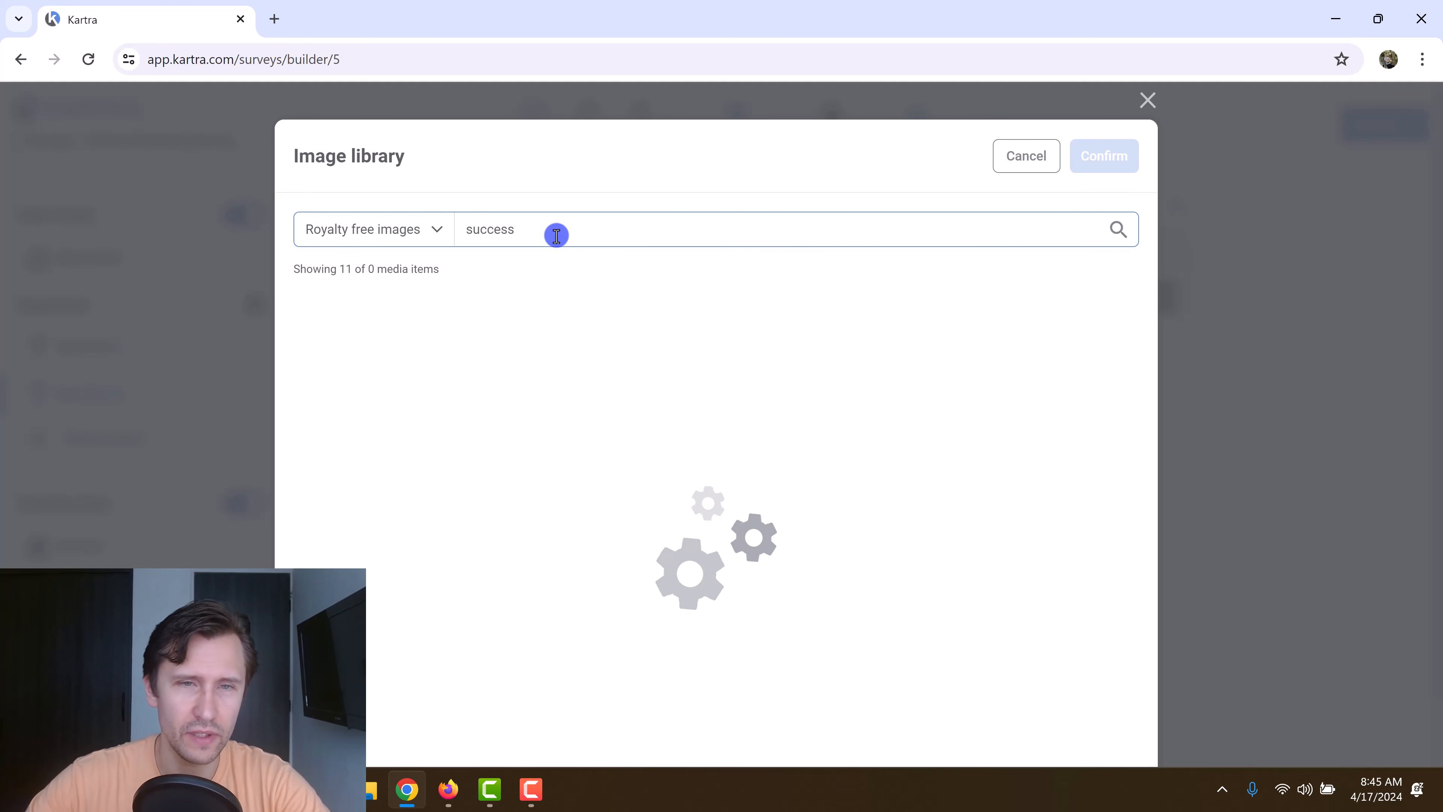
key(ctrl+a)
key(BackSpace)
click(1026, 155)
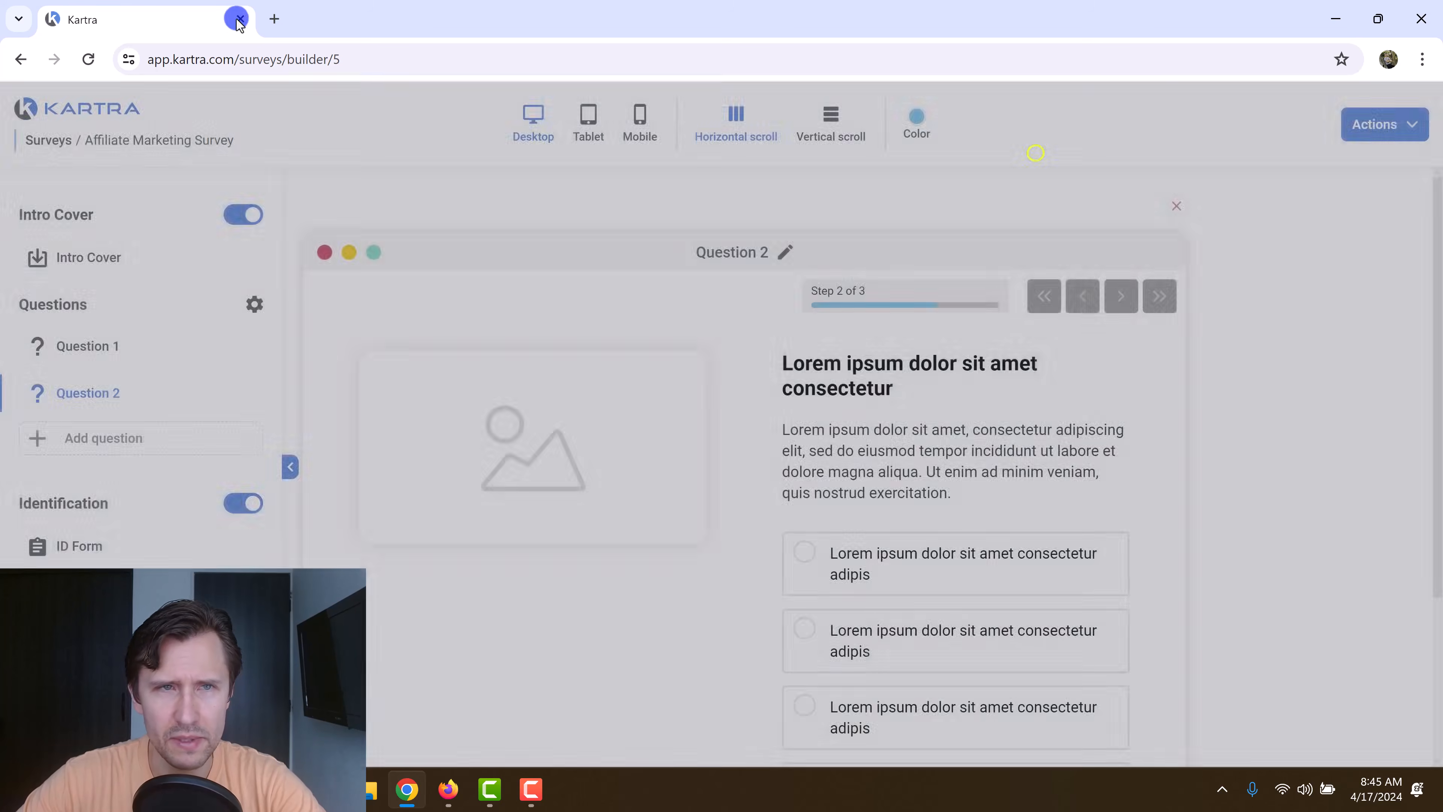
Switch to pixabay.com in a new browser tab and search its images for "money".
click(274, 18)
text(pixabay.com)
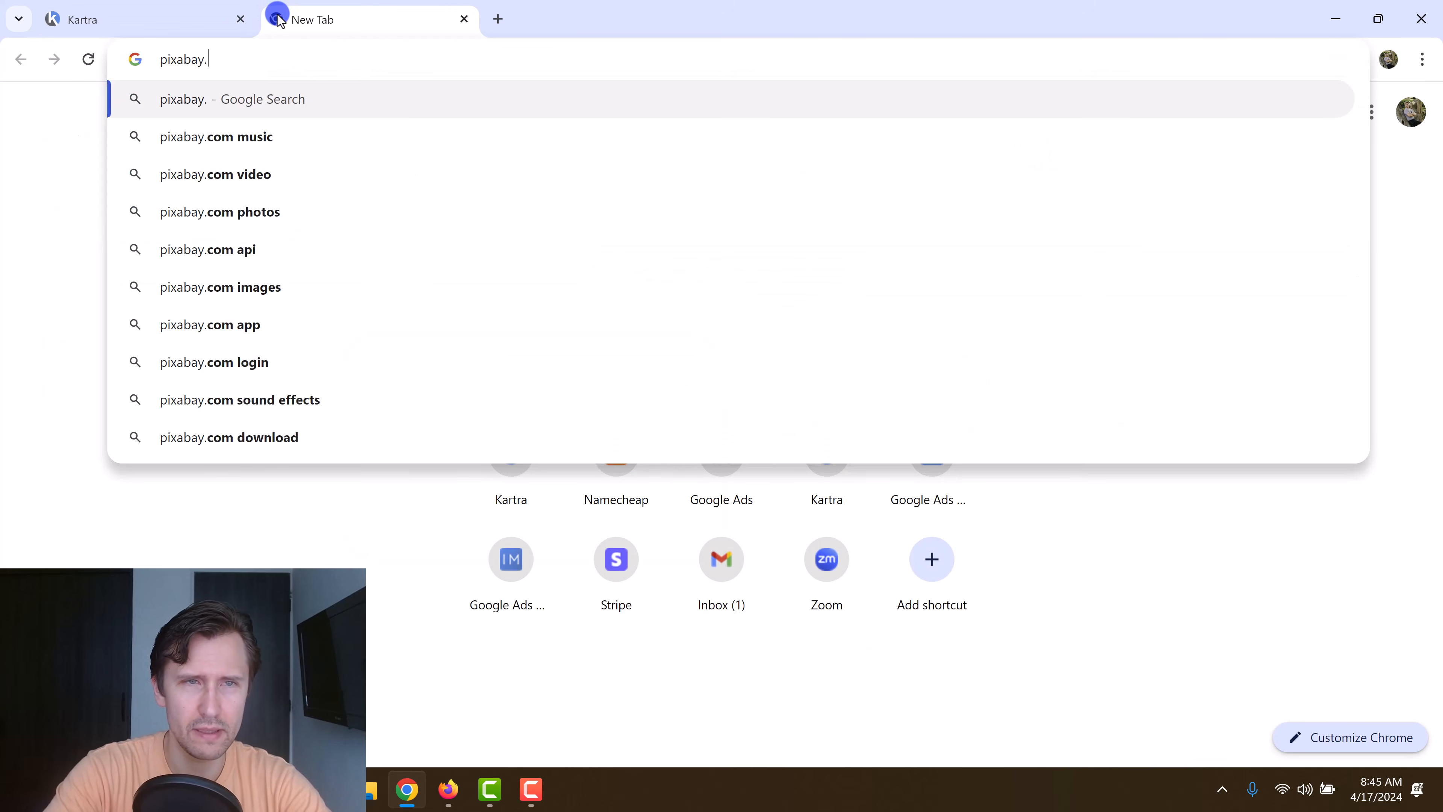
key(Return)
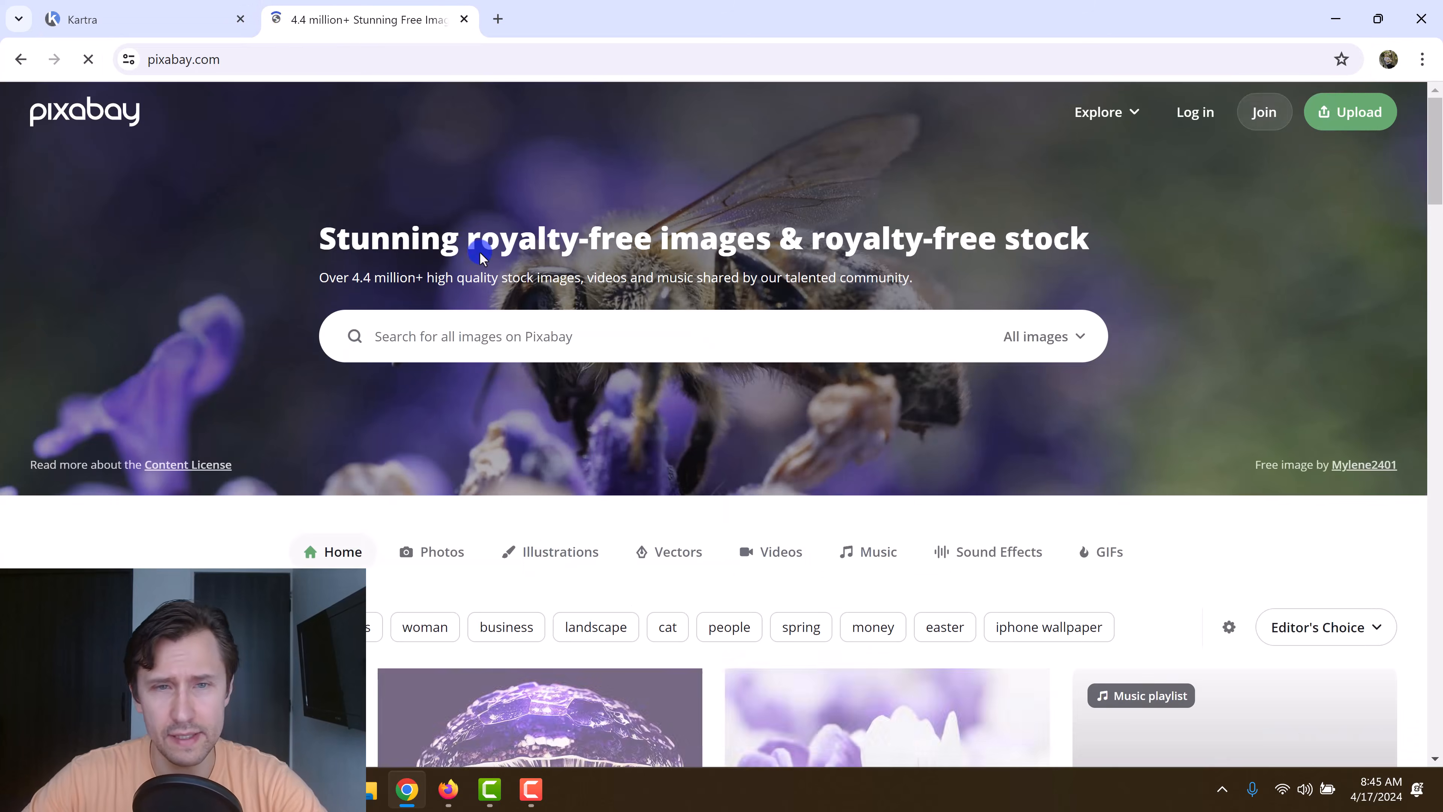
click(574, 343)
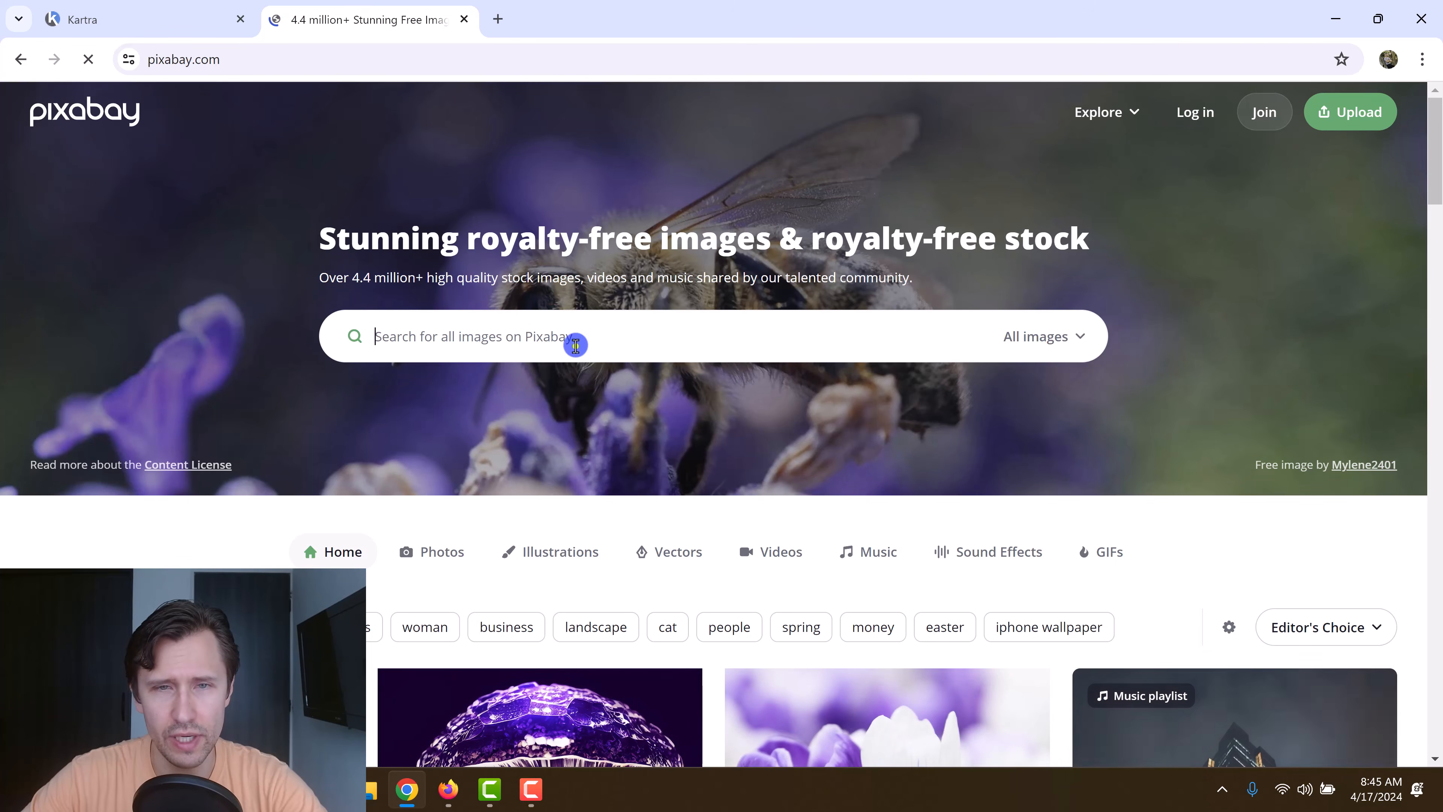
text(money)
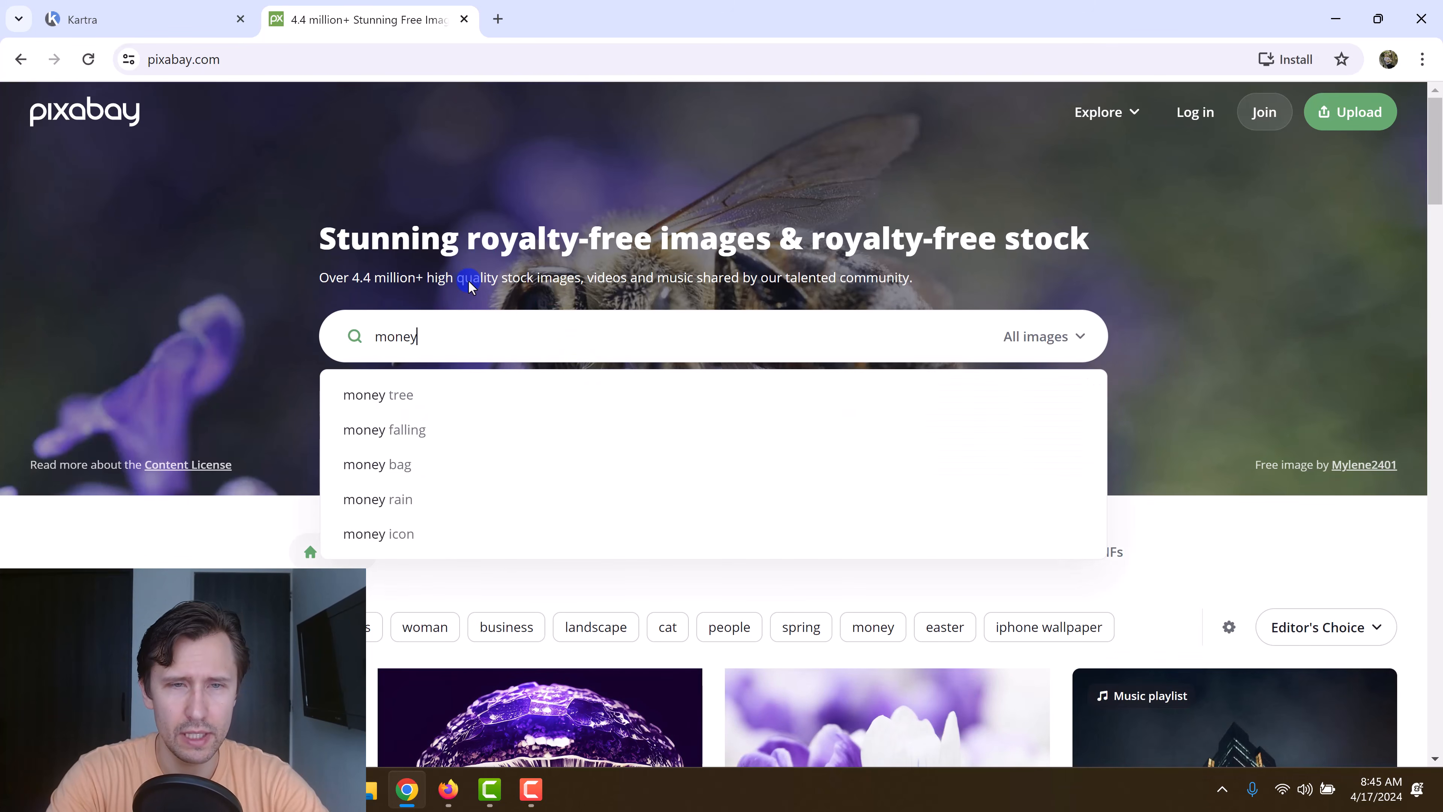
key(Return)
Download the royalty-free photo of coin stacks with plants and a coin jar as a 1920×1298 JPG.
scroll(454, 310, down, 1)
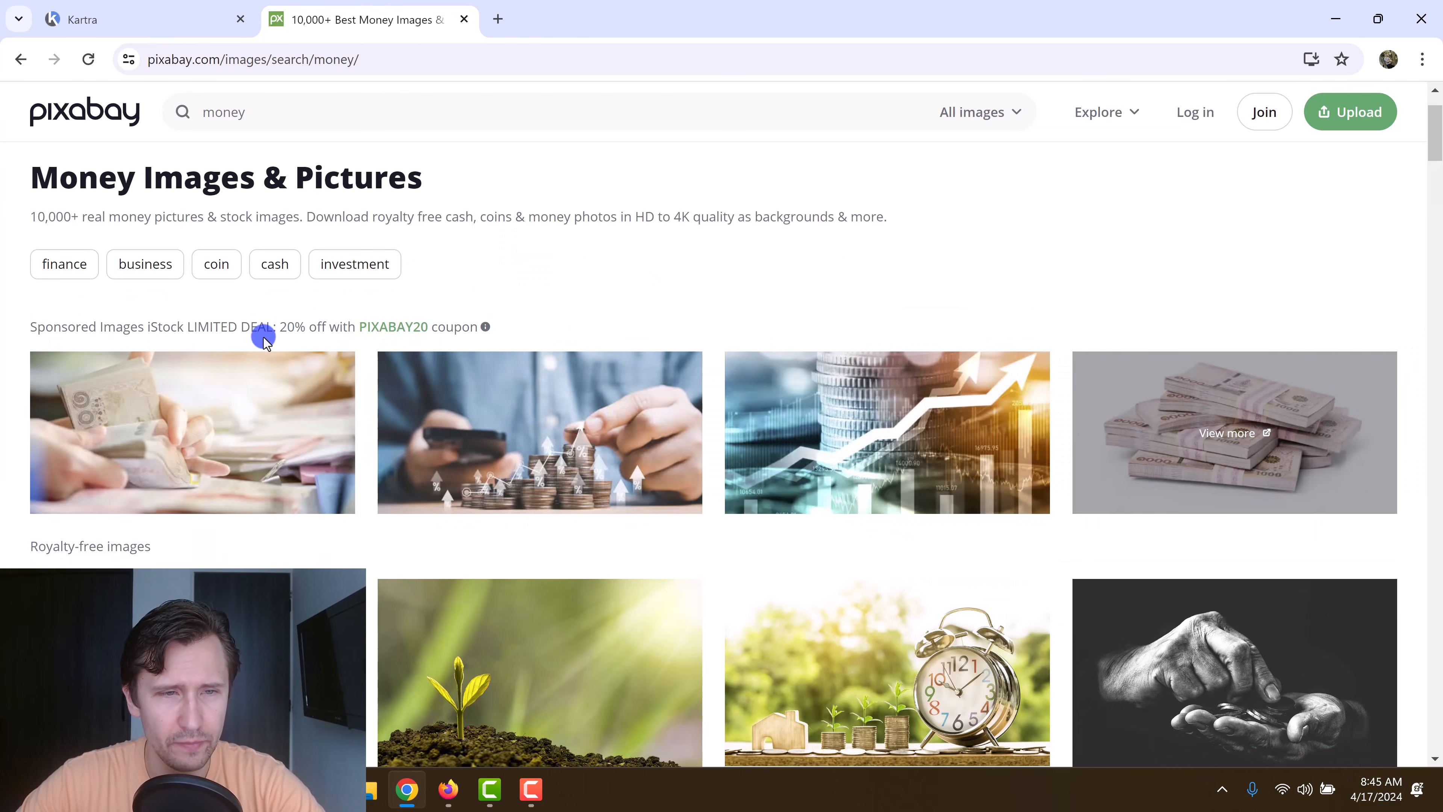
scroll(806, 441, down, 3)
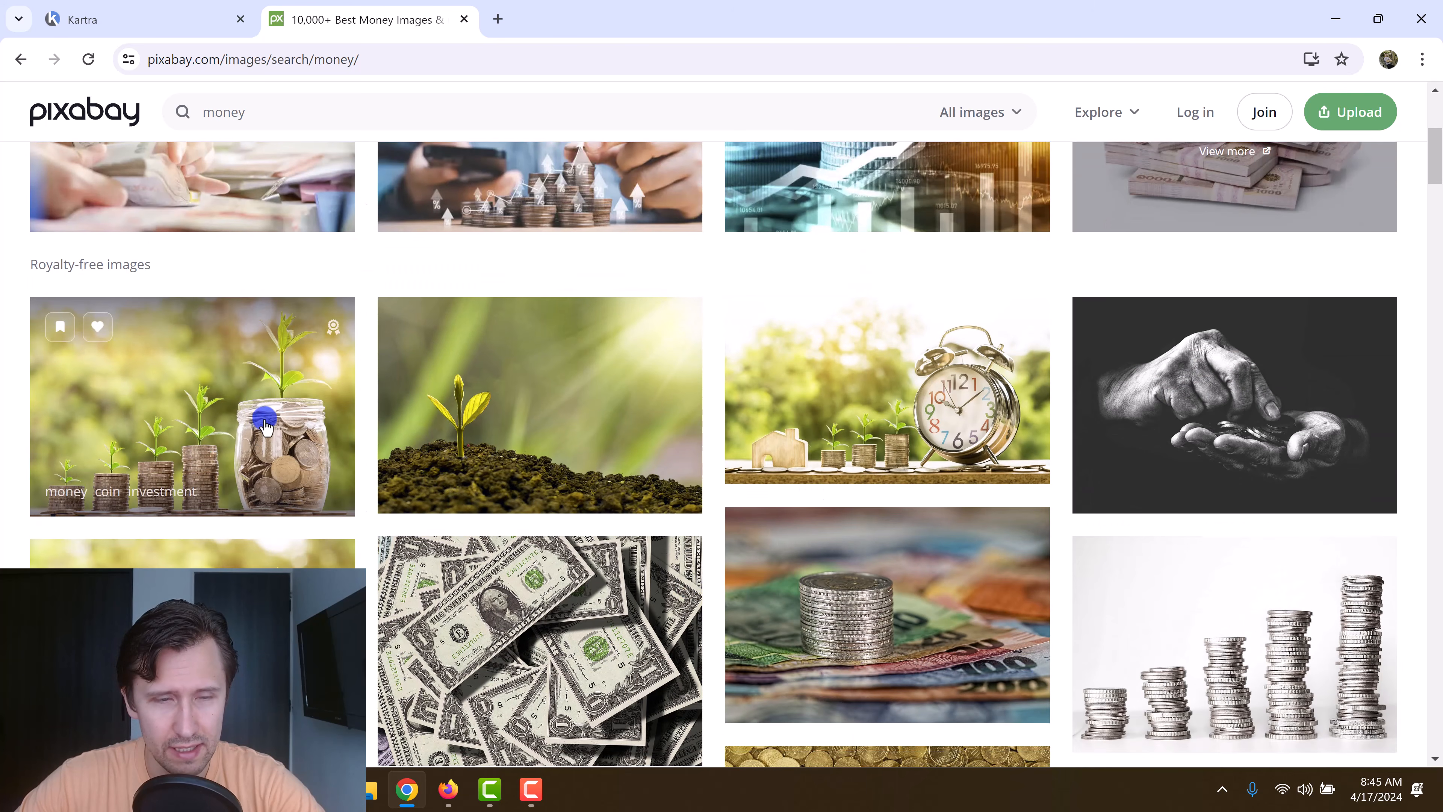
click(281, 410)
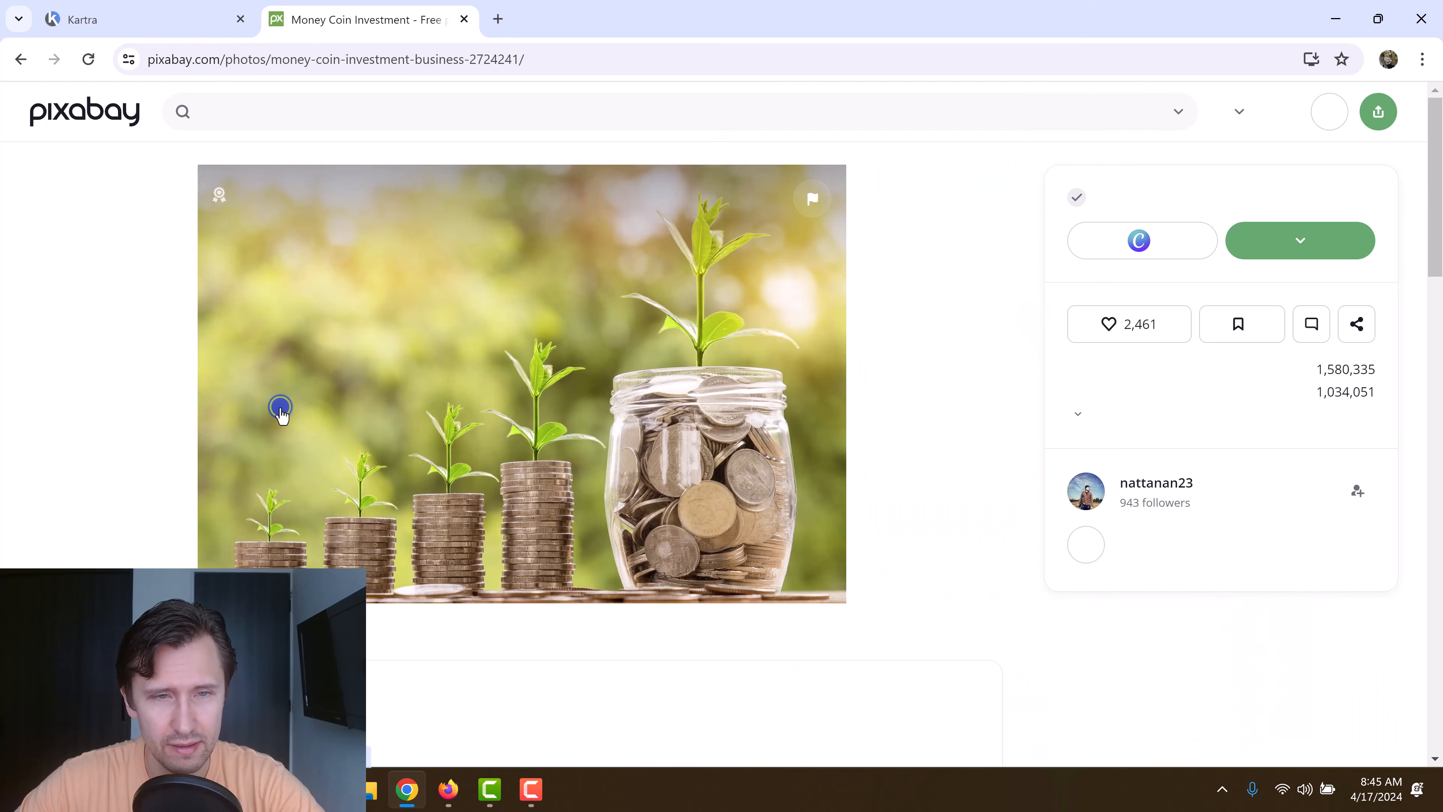
click(1325, 263)
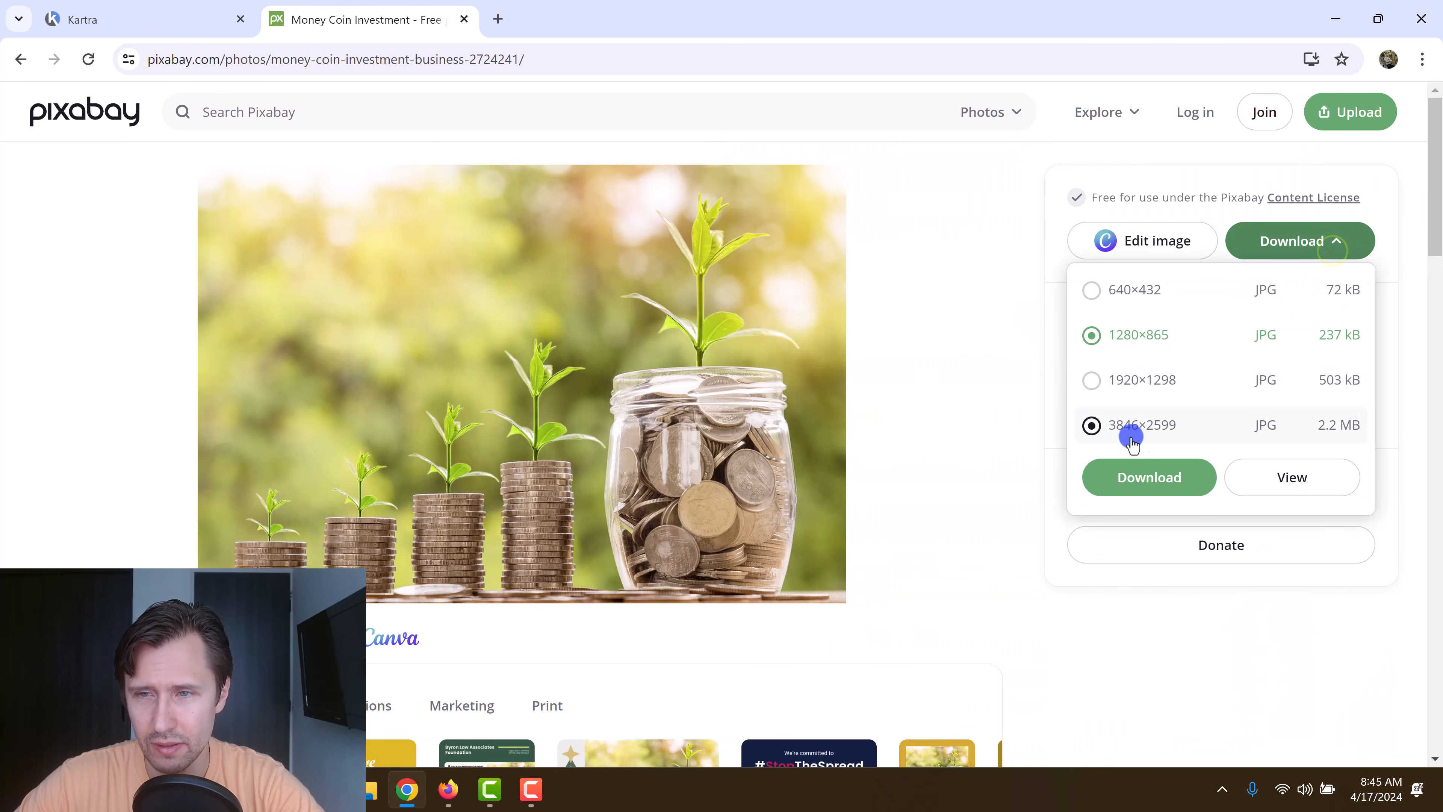
click(1146, 389)
click(1154, 477)
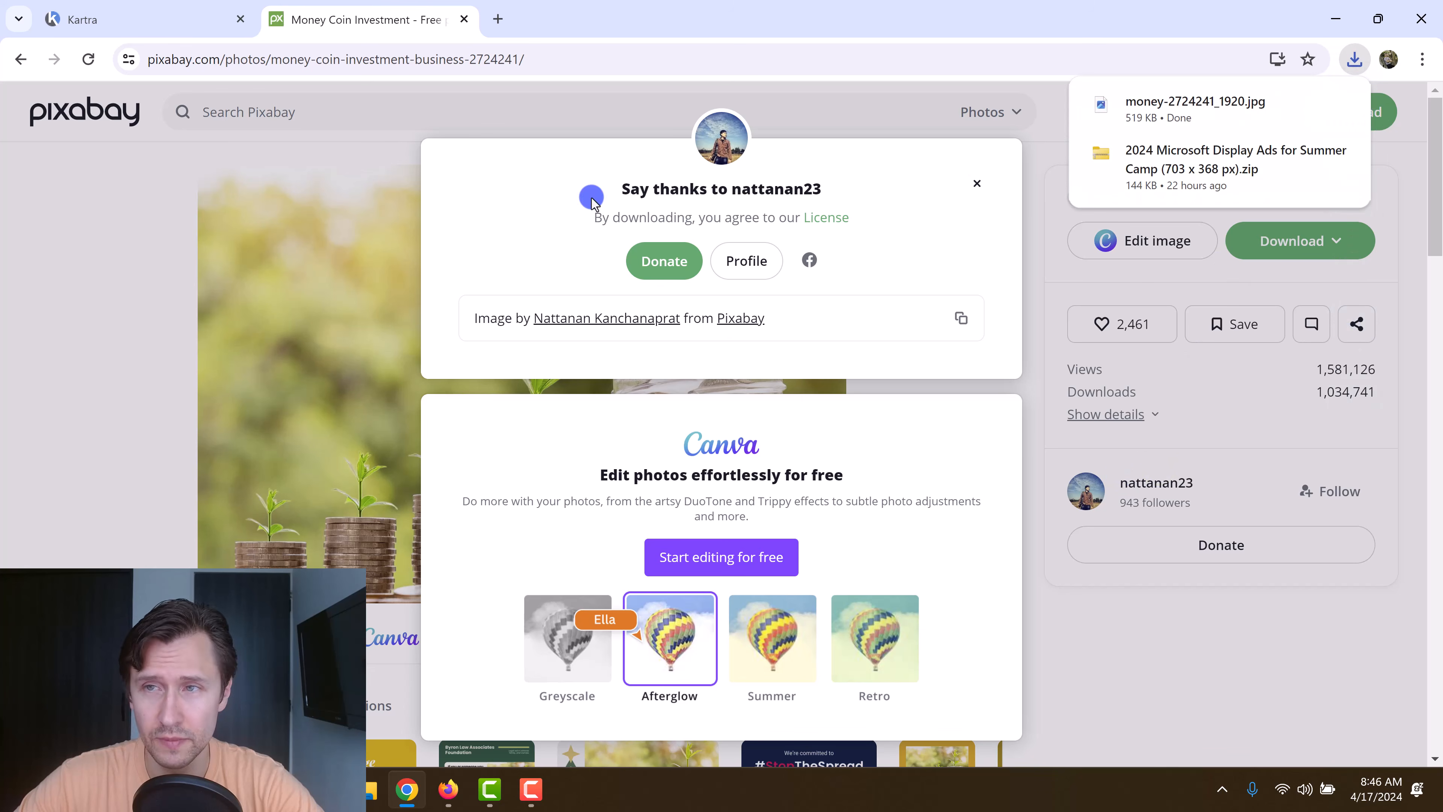
Back in Kartra, upload money-2724241_1920.jpg to the user gallery and set it as Question 2's image.
click(167, 21)
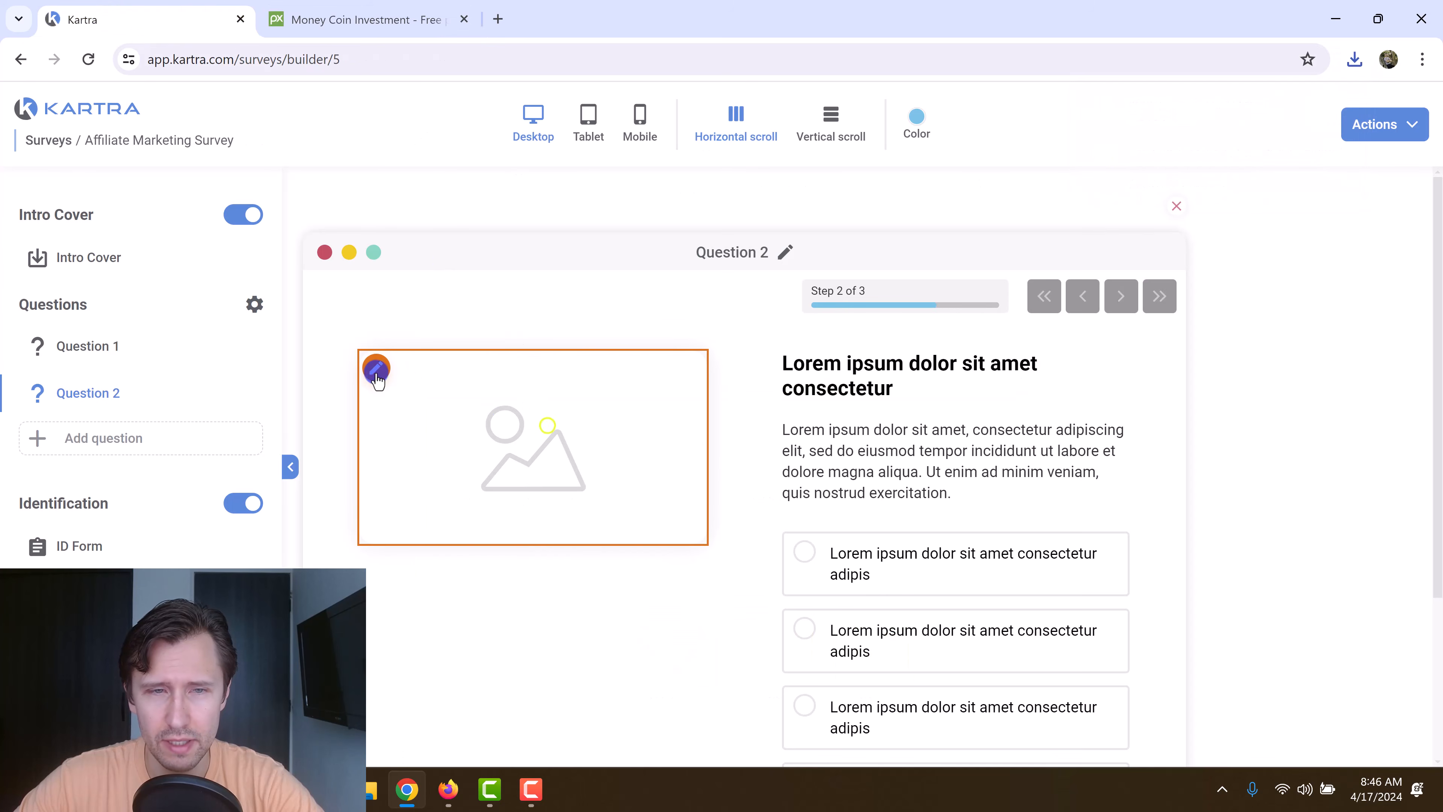
click(370, 366)
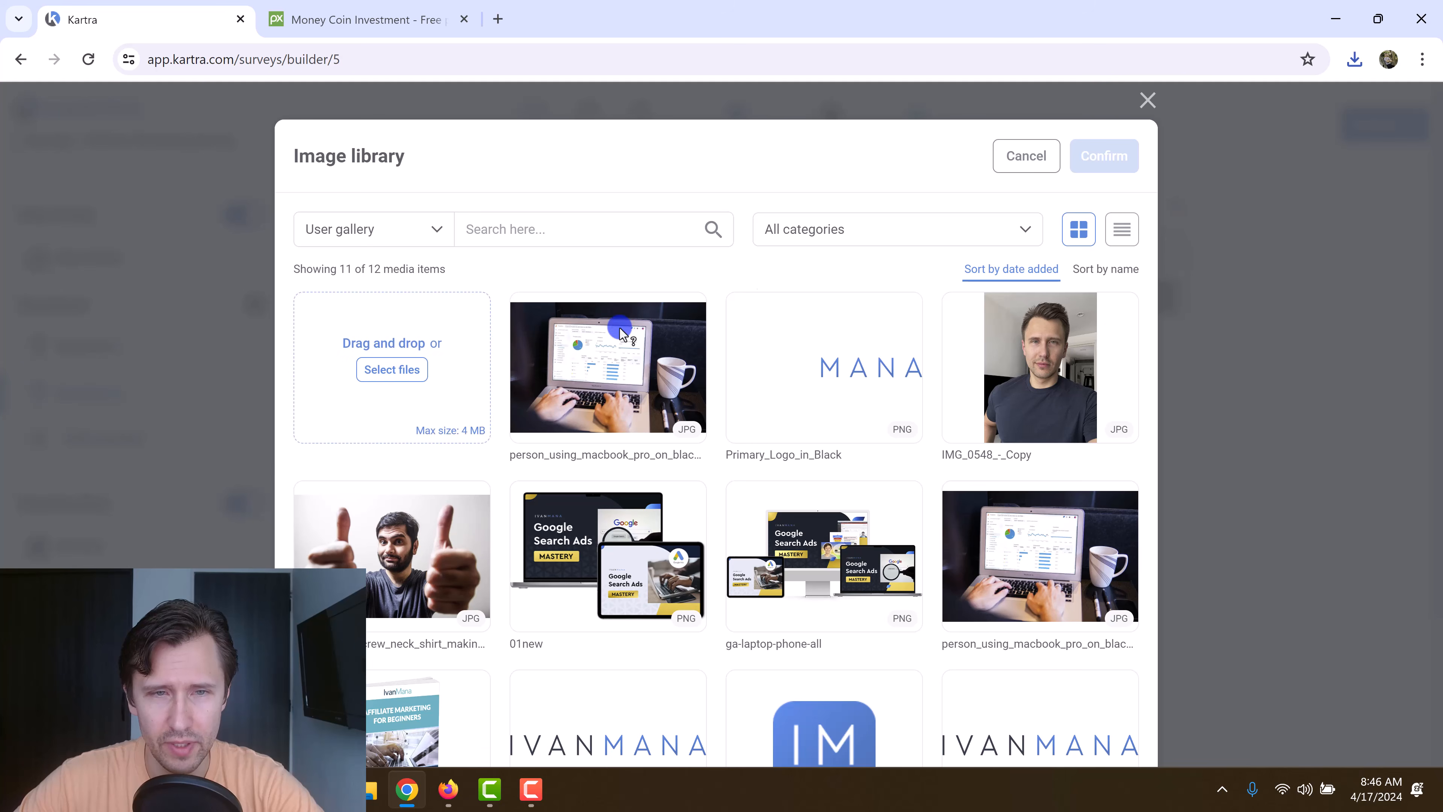
click(1354, 59)
drag(1196, 138, 429, 393)
click(775, 308)
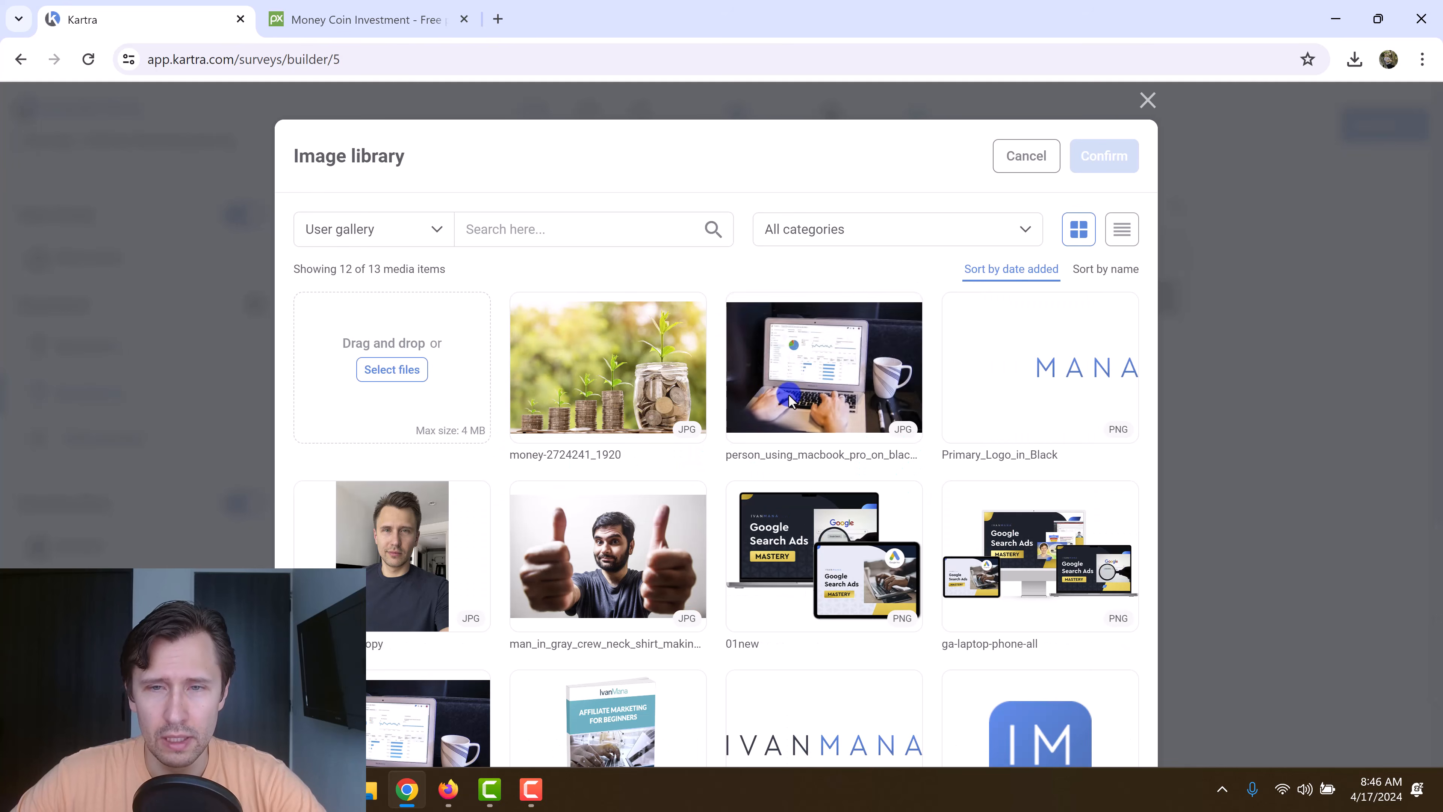
click(659, 366)
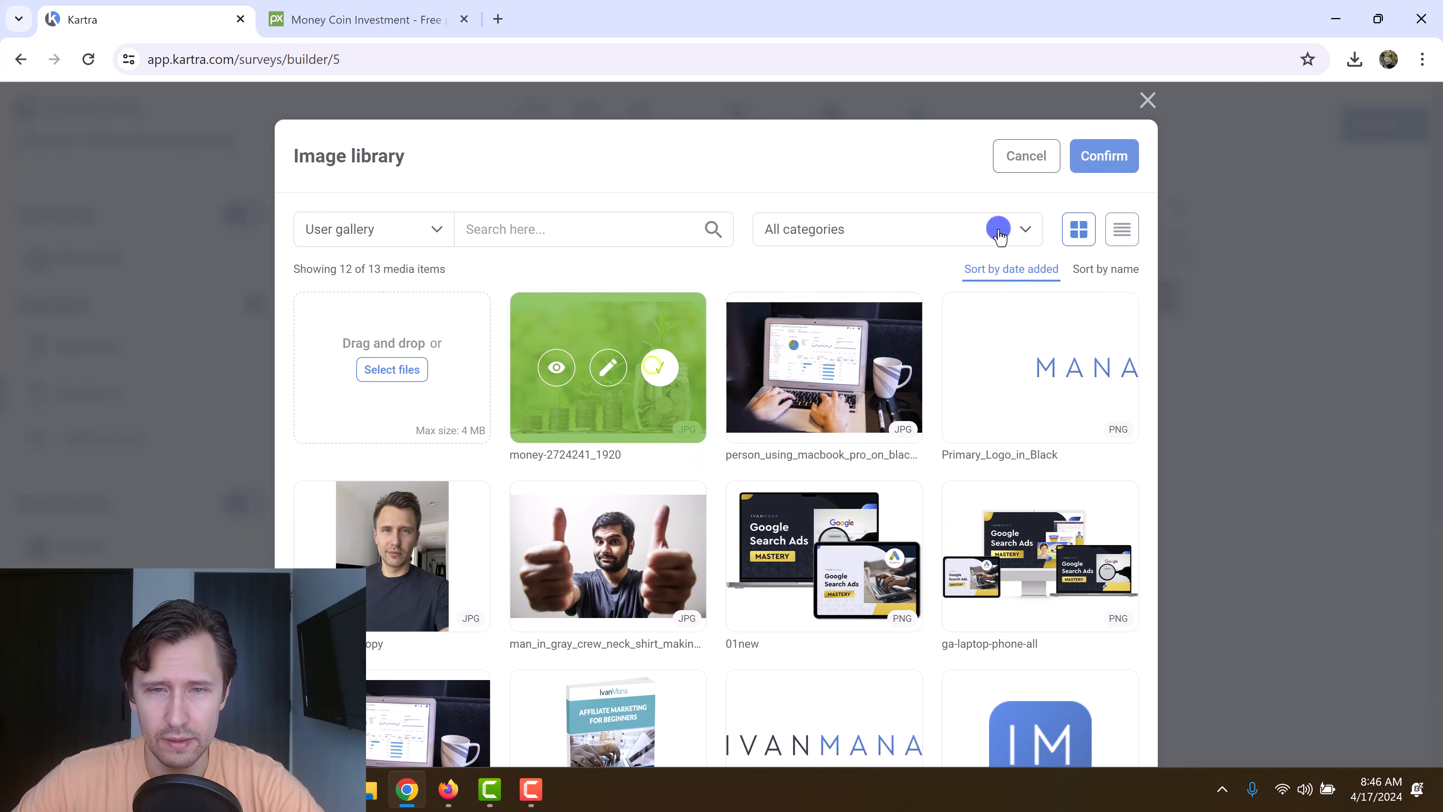
click(1104, 156)
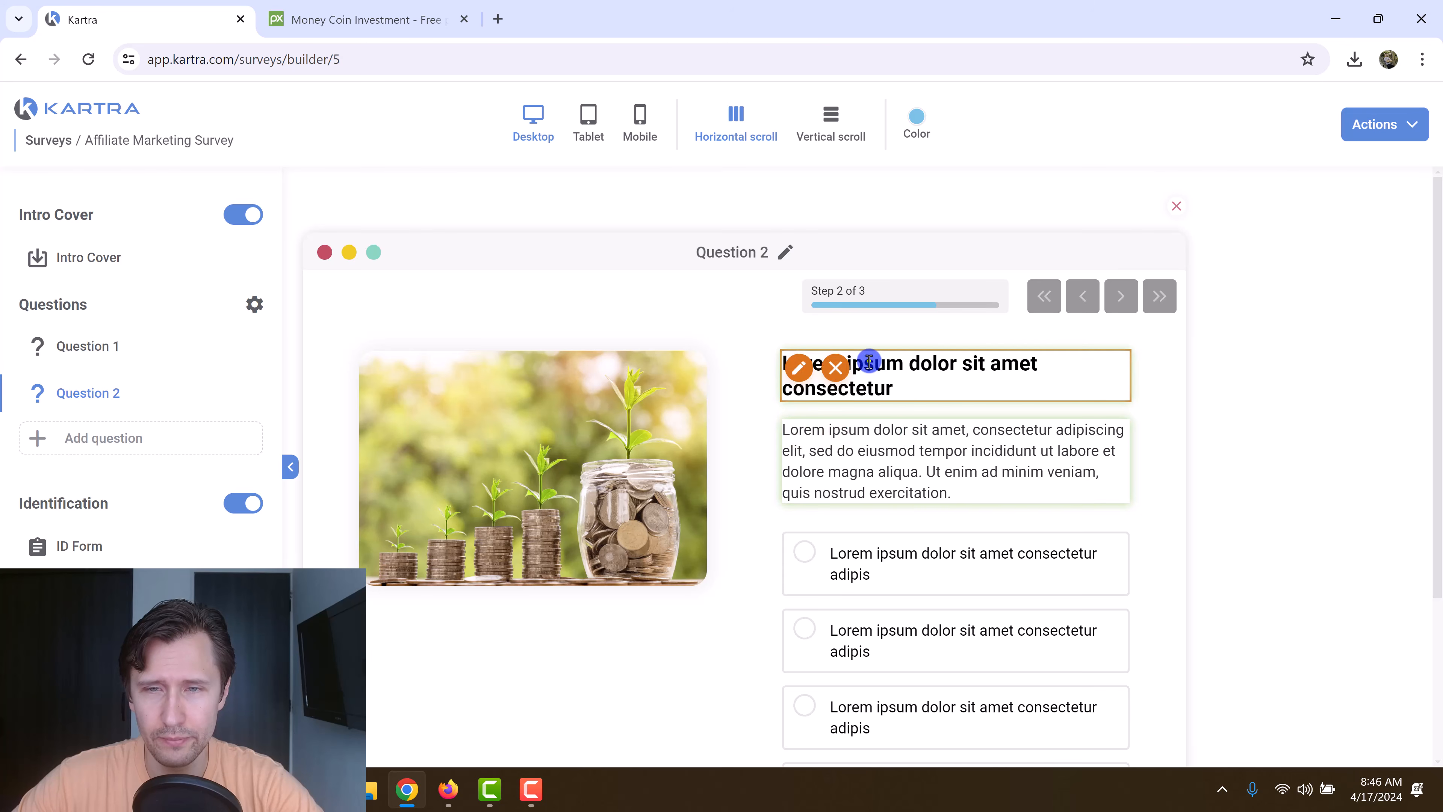
Change Question 2's heading to "How much money have you made with affiliate marketing?" and remove the placeholder paragraph below it.
triple_click(869, 362)
text(How much money have you ma)
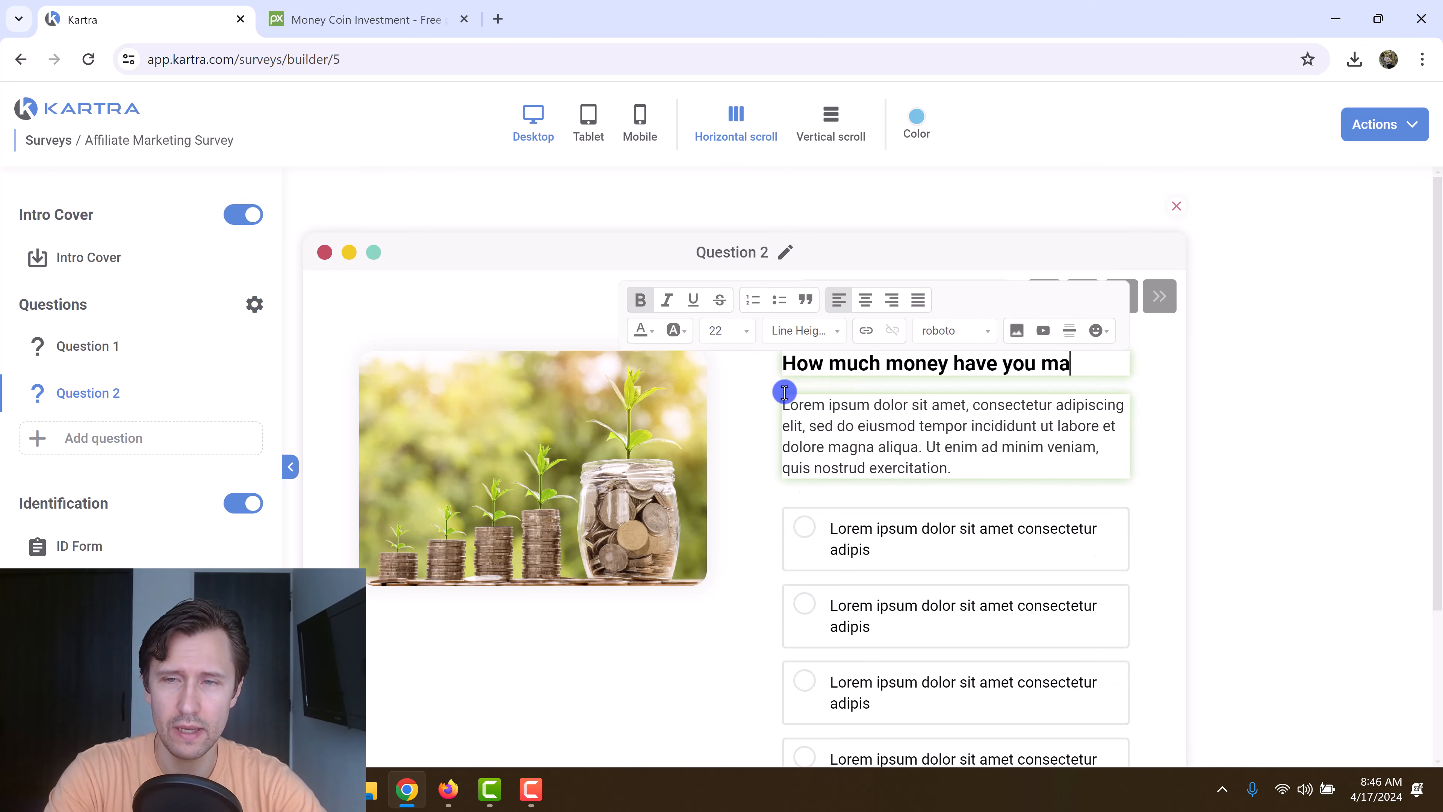
text(de with affiliate marketing?)
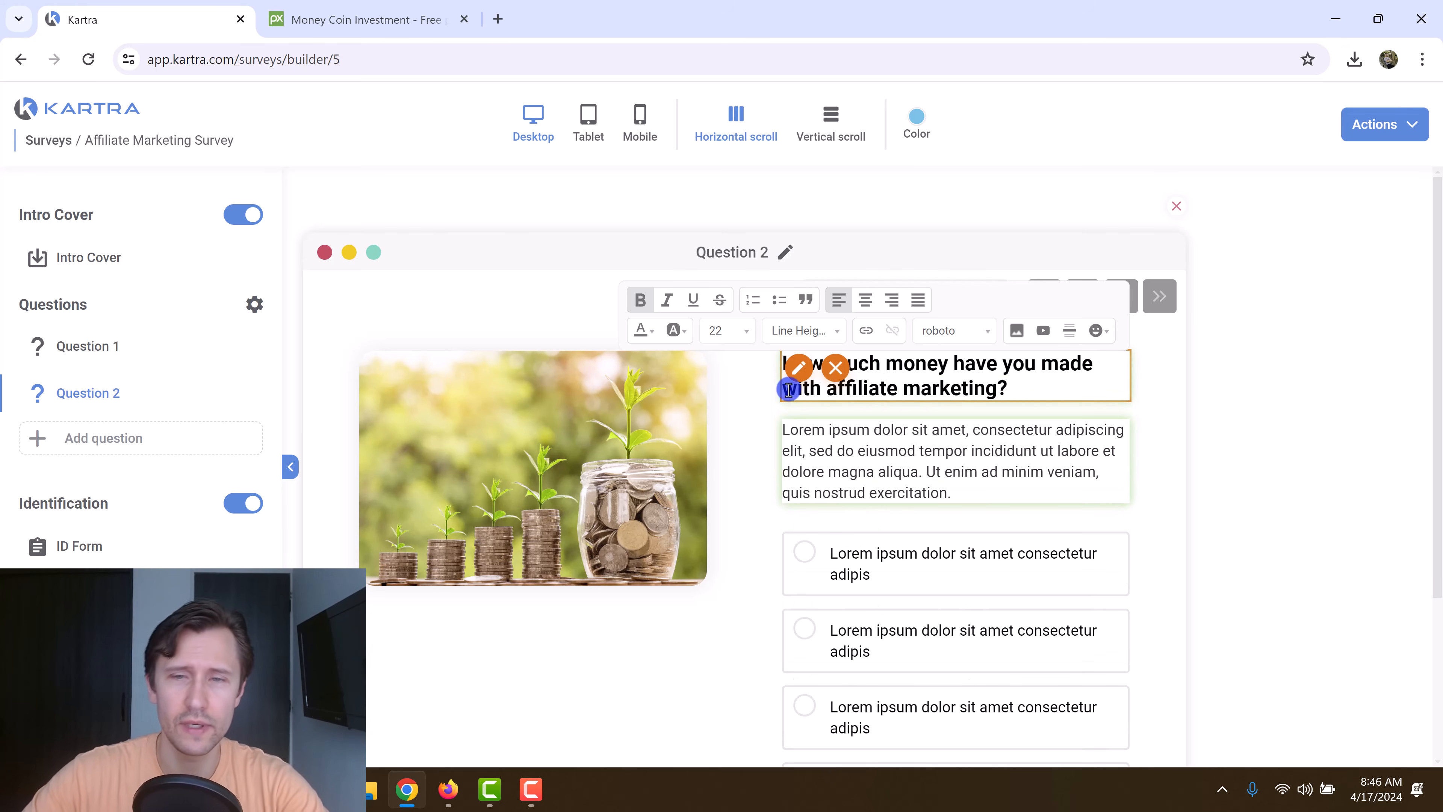
click(837, 429)
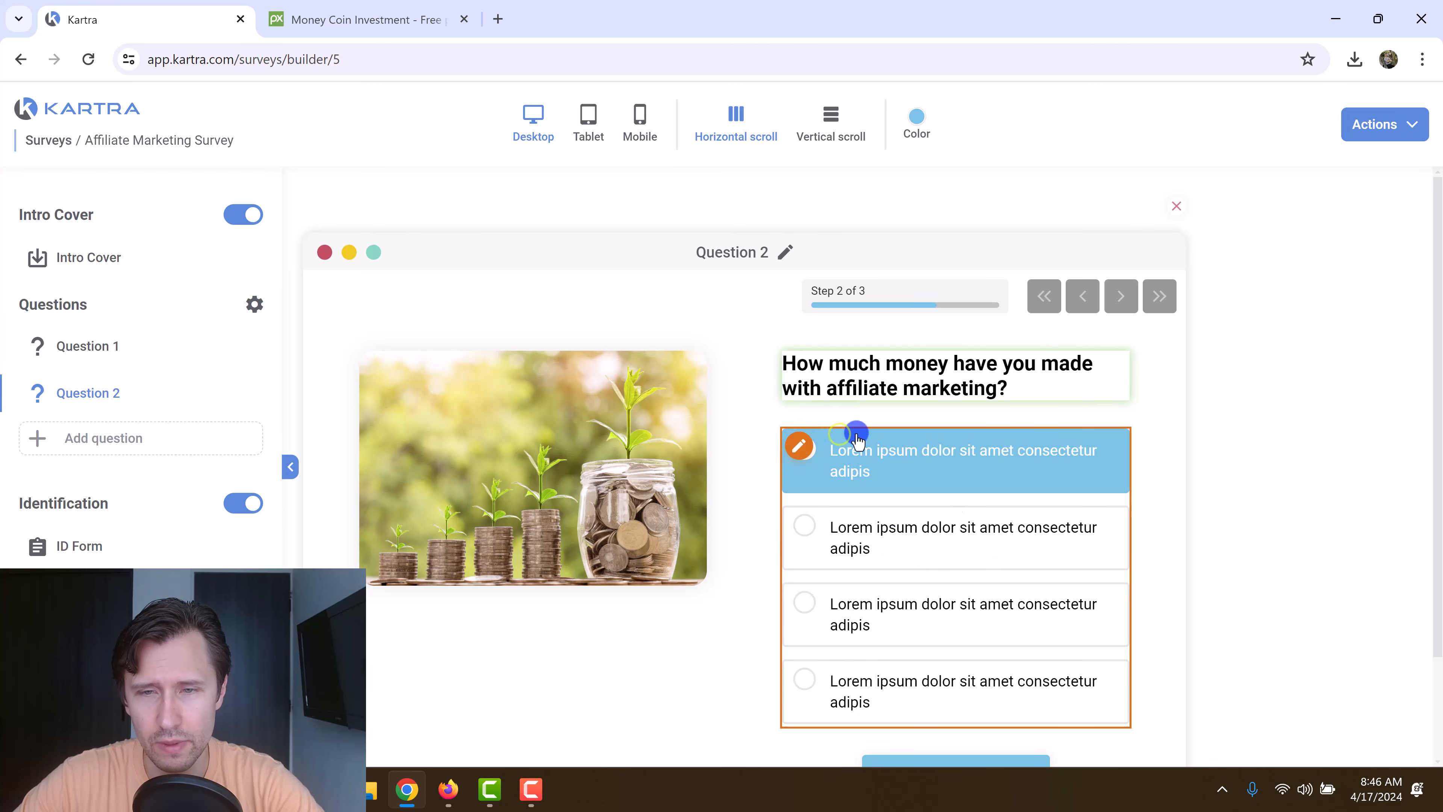
Make Question 2 mandatory and reword its first answer option as "$0".
click(799, 446)
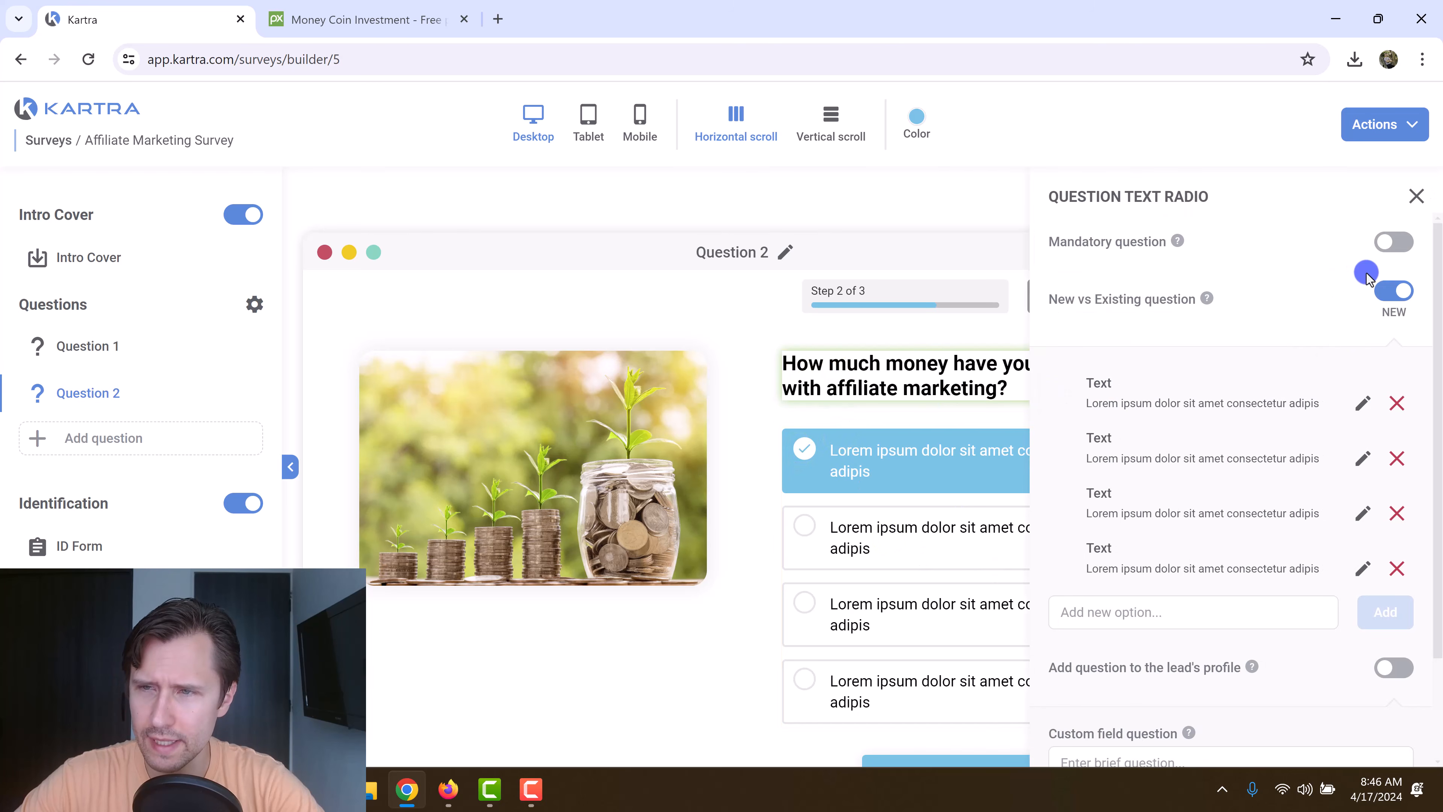
click(1387, 250)
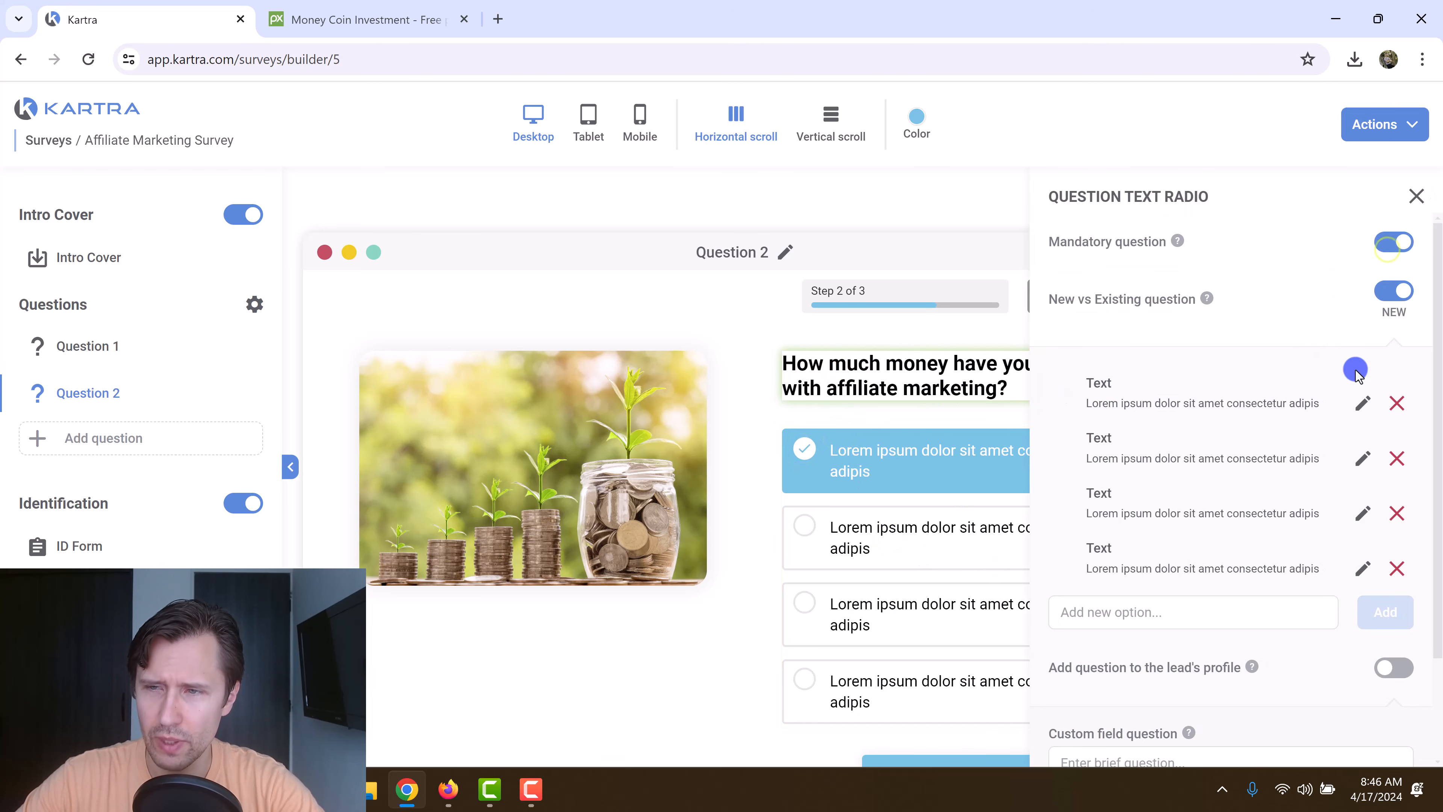
click(1367, 401)
triple_click(1118, 416)
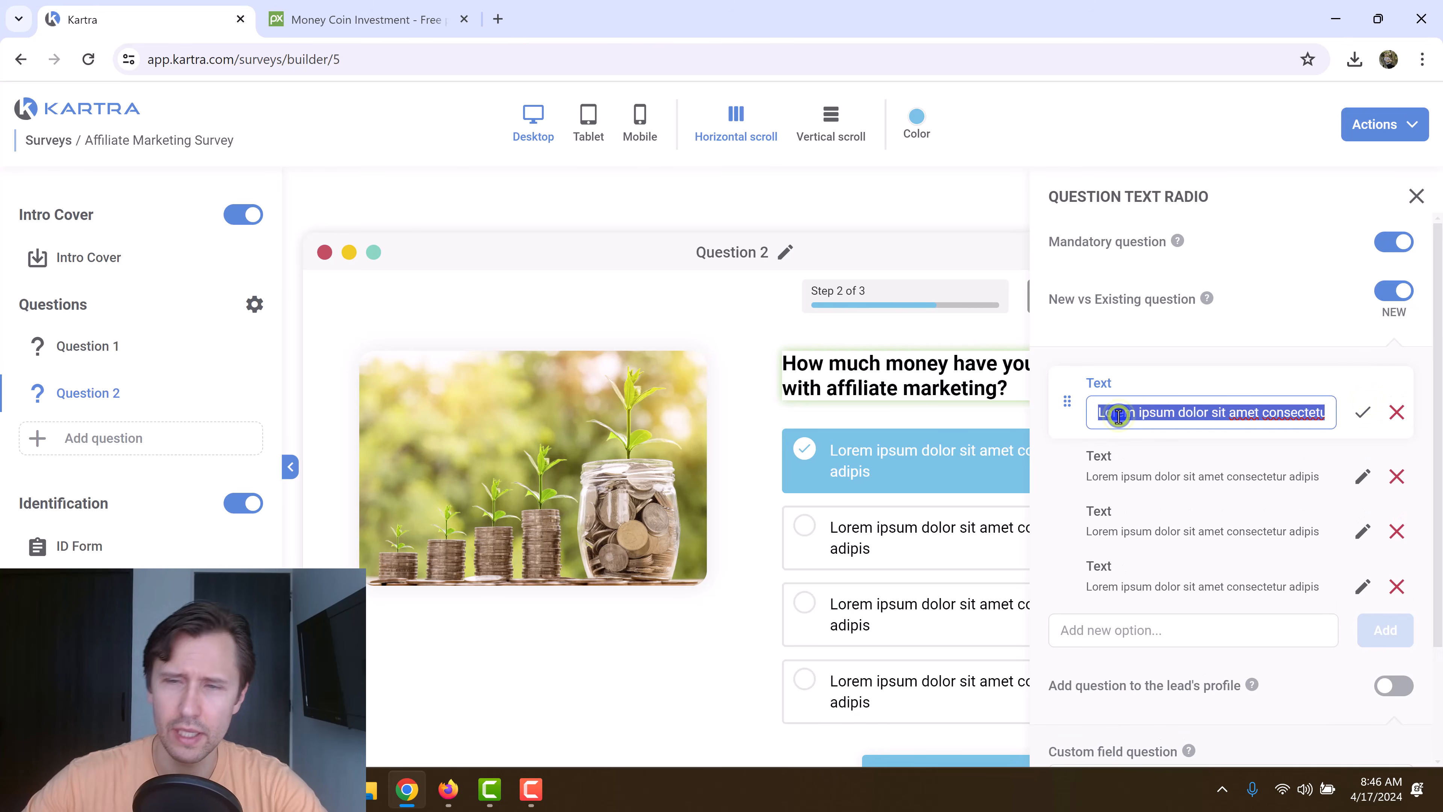
text($0)
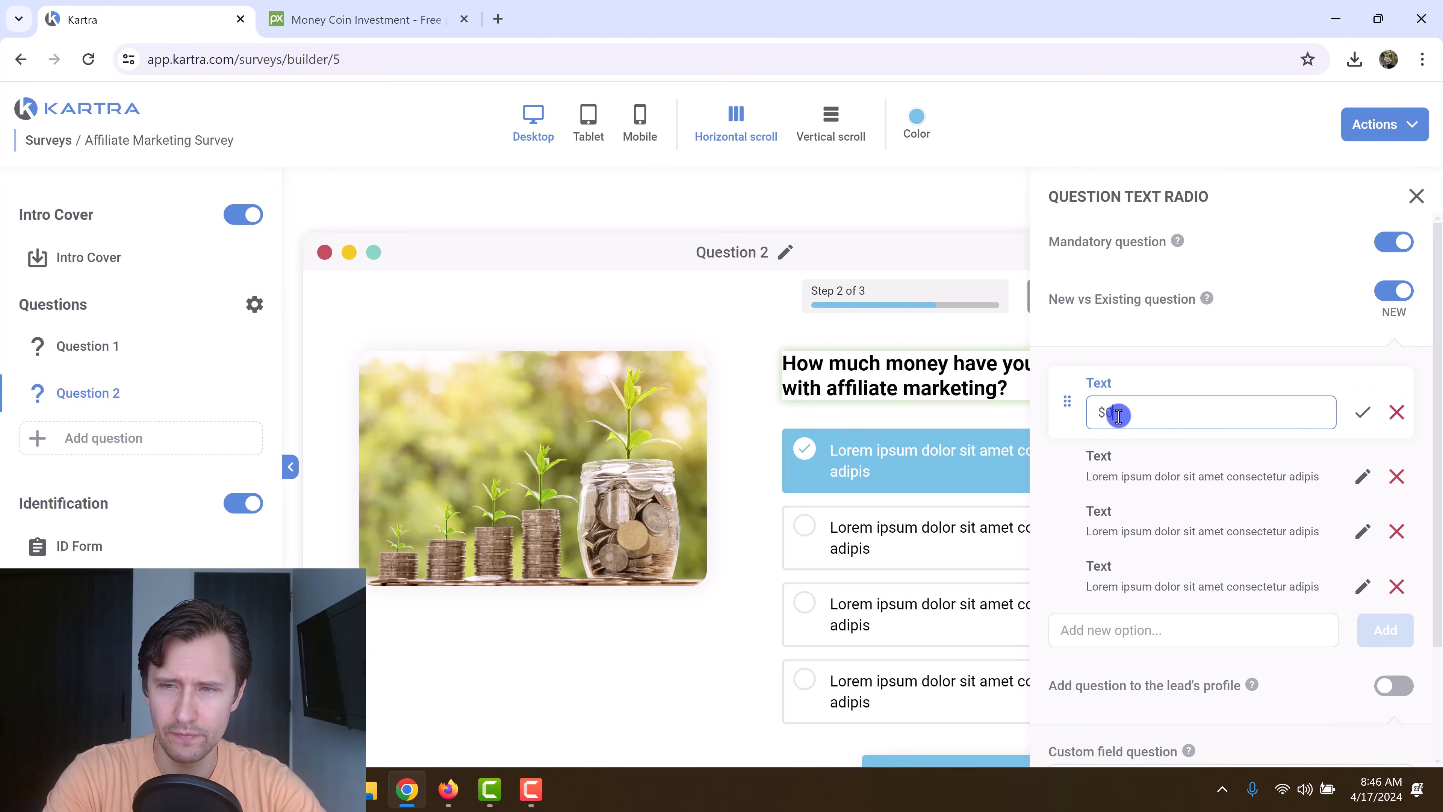
click(1362, 411)
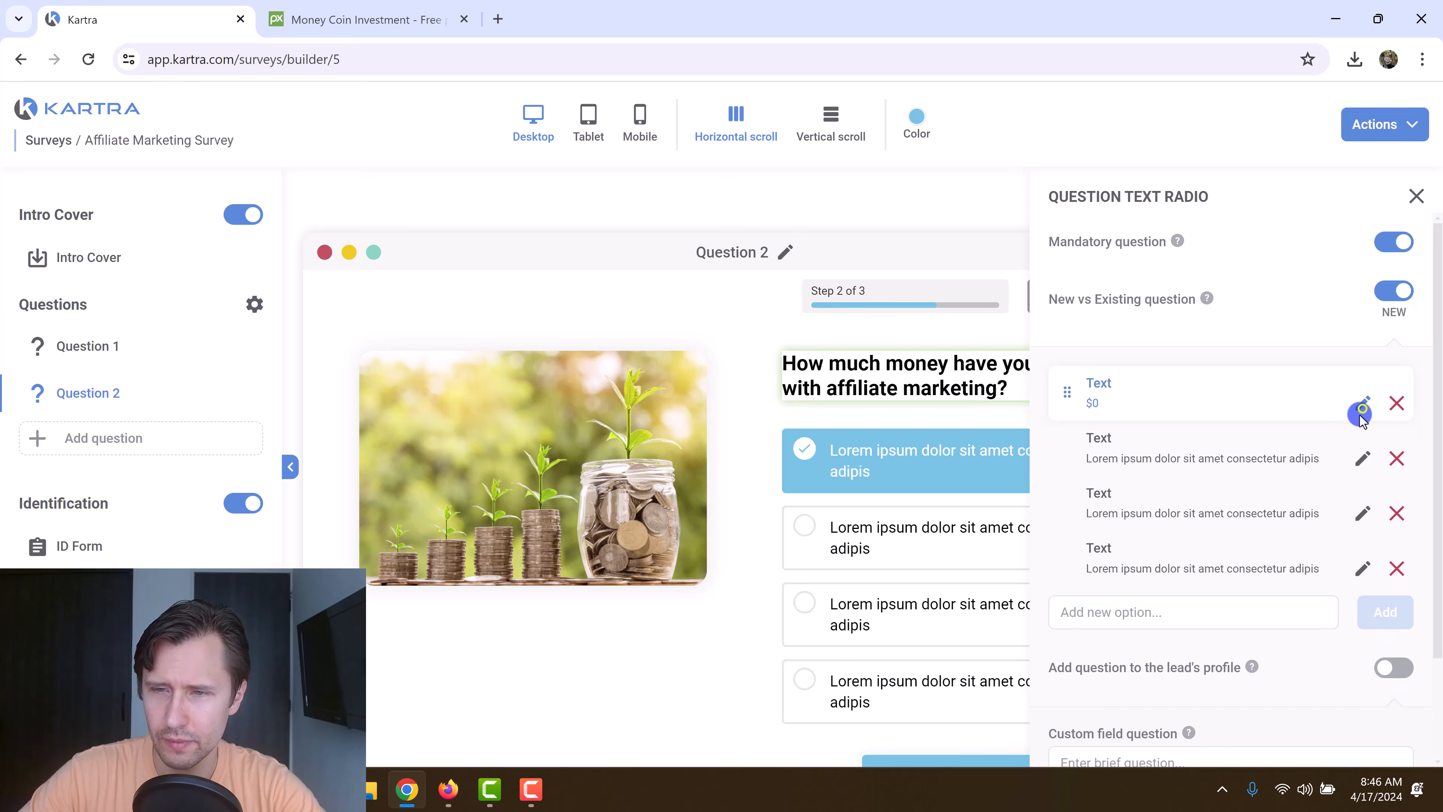
Reword the second answer option as "More than $1,000", copy that text and save the option.
click(1360, 461)
triple_click(1193, 471)
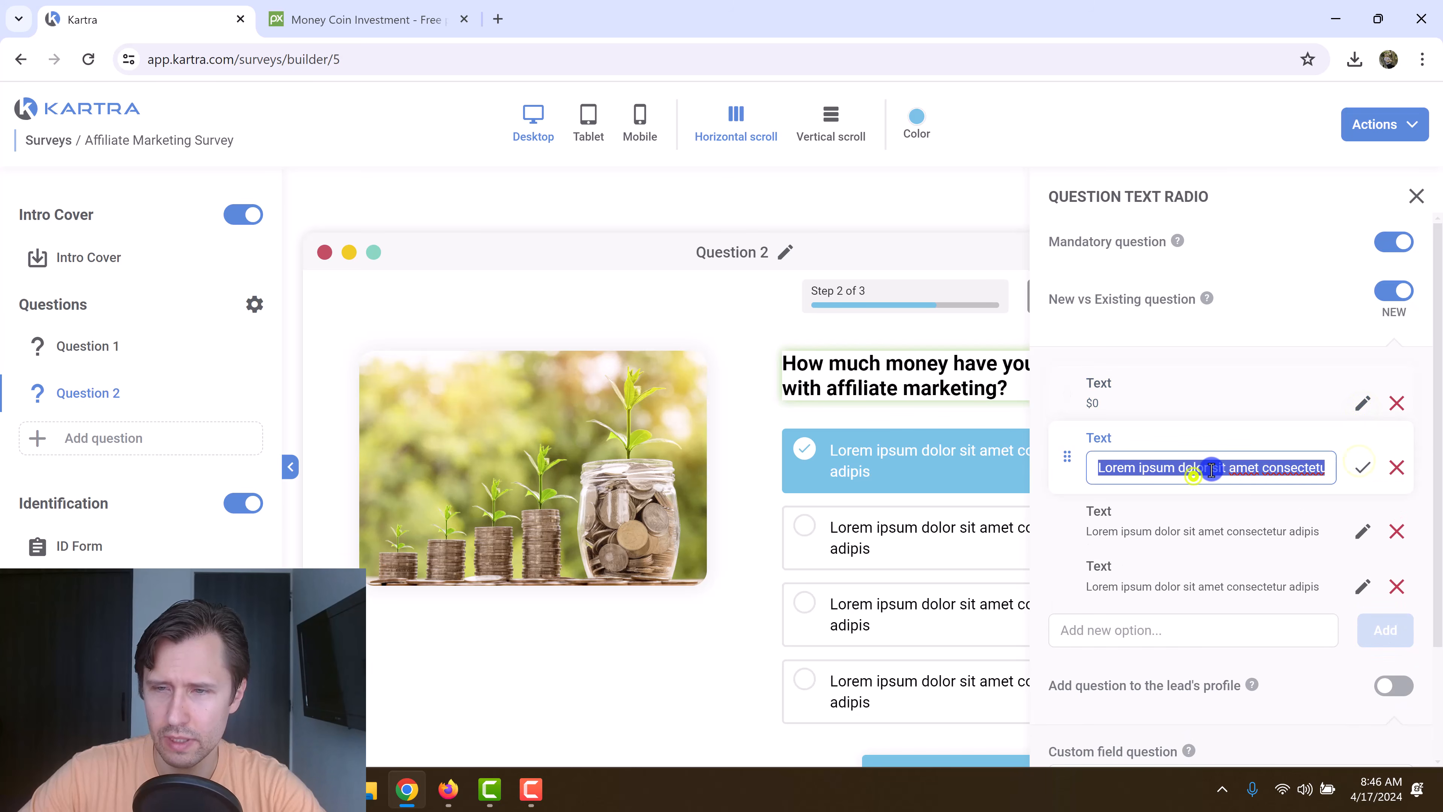
text(More than $1,000)
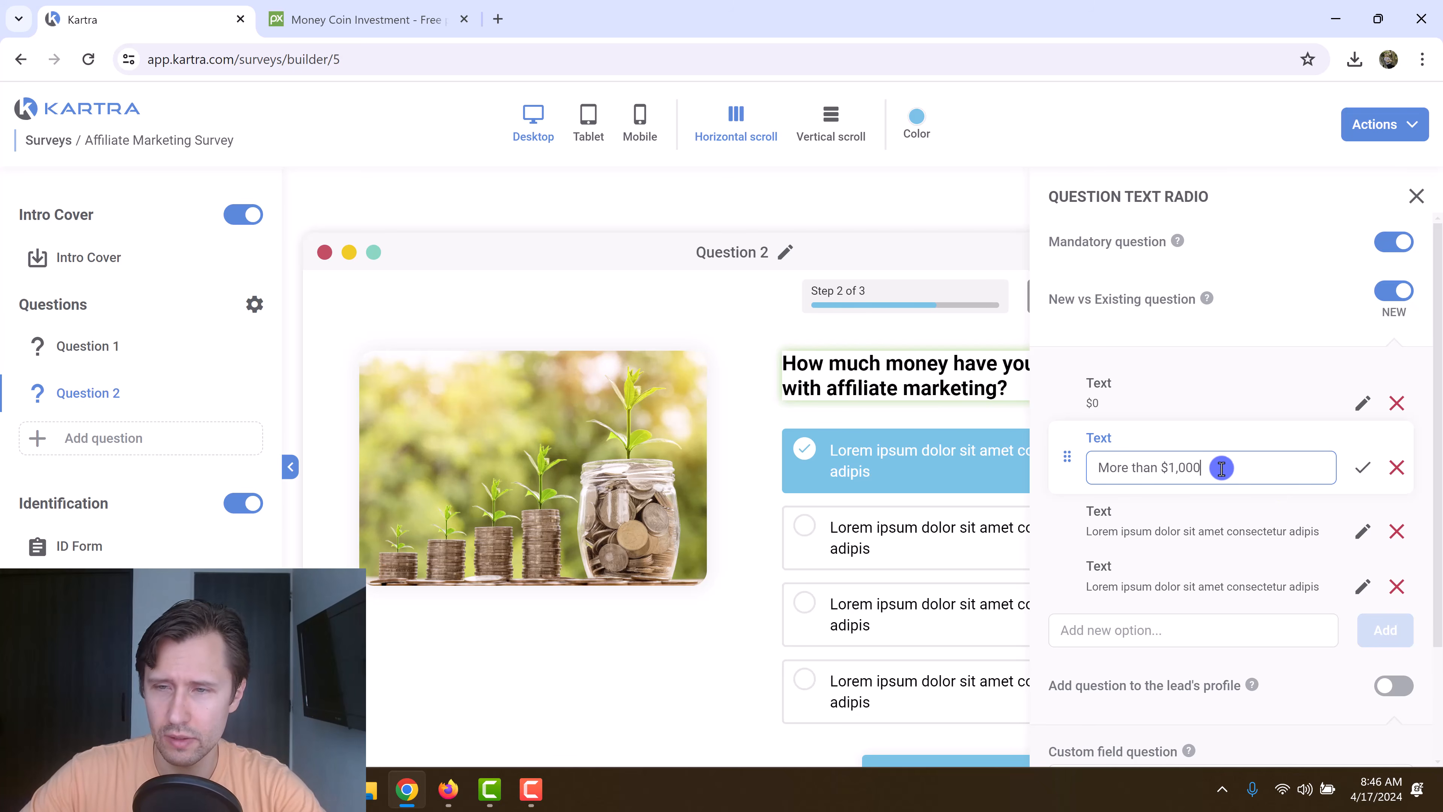
triple_click(1269, 477)
key(ctrl+c)
click(1362, 467)
Reword the third and fourth answer options as "More than $5,000" and "More than $10,000", reusing the copied text.
click(1363, 513)
triple_click(1222, 526)
key(ctrl+v)
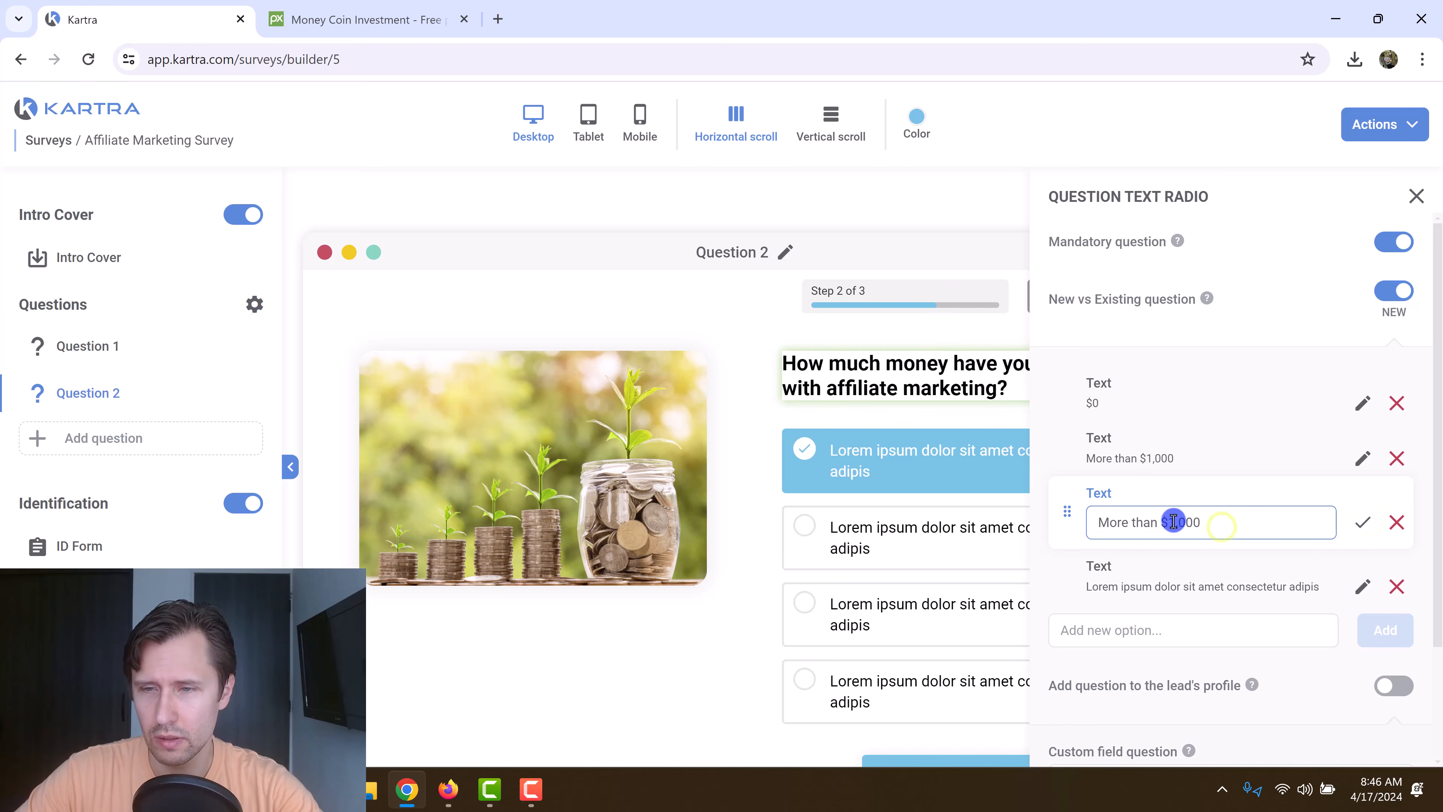
key(BackSpace)
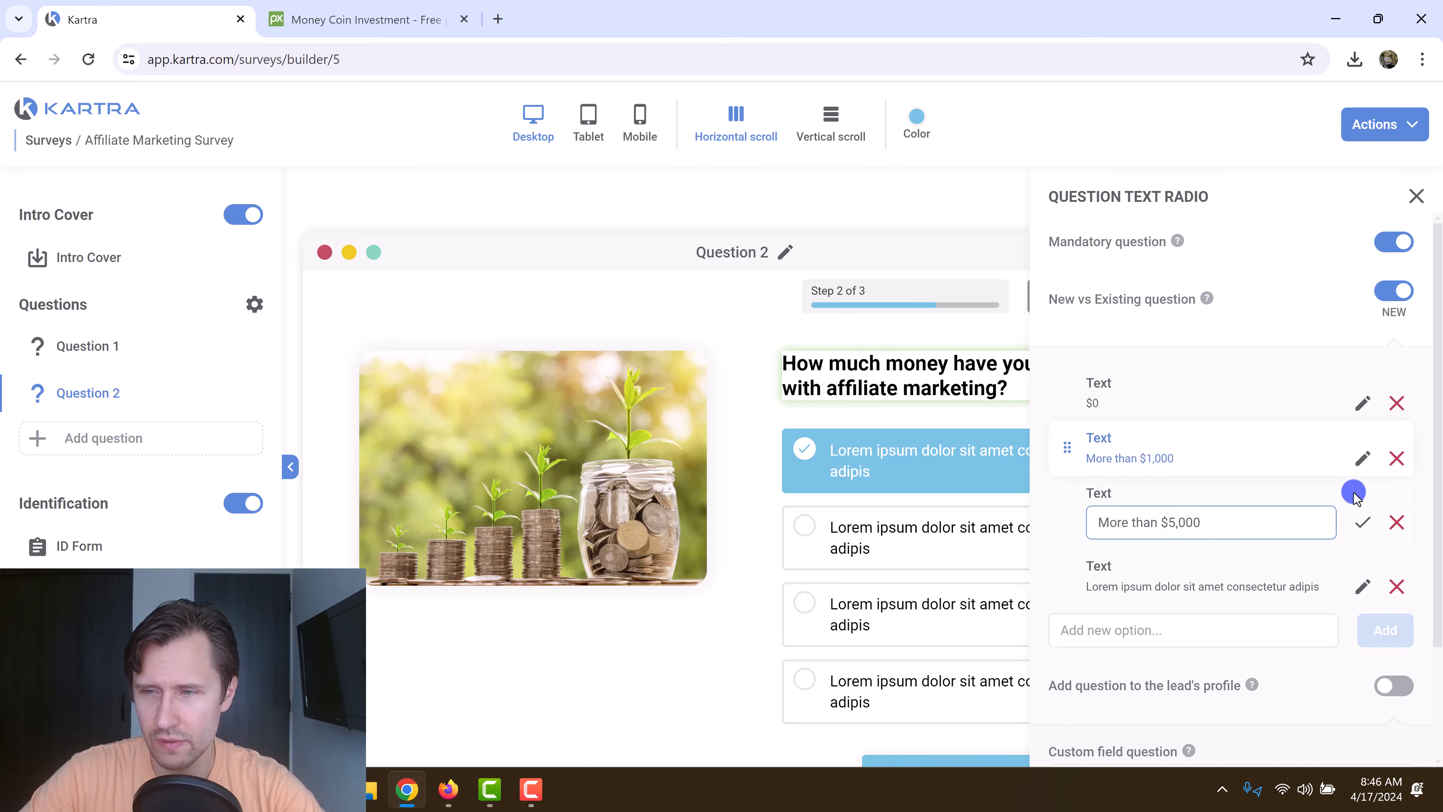
click(1362, 521)
click(1361, 571)
triple_click(1128, 578)
key(ctrl+v)
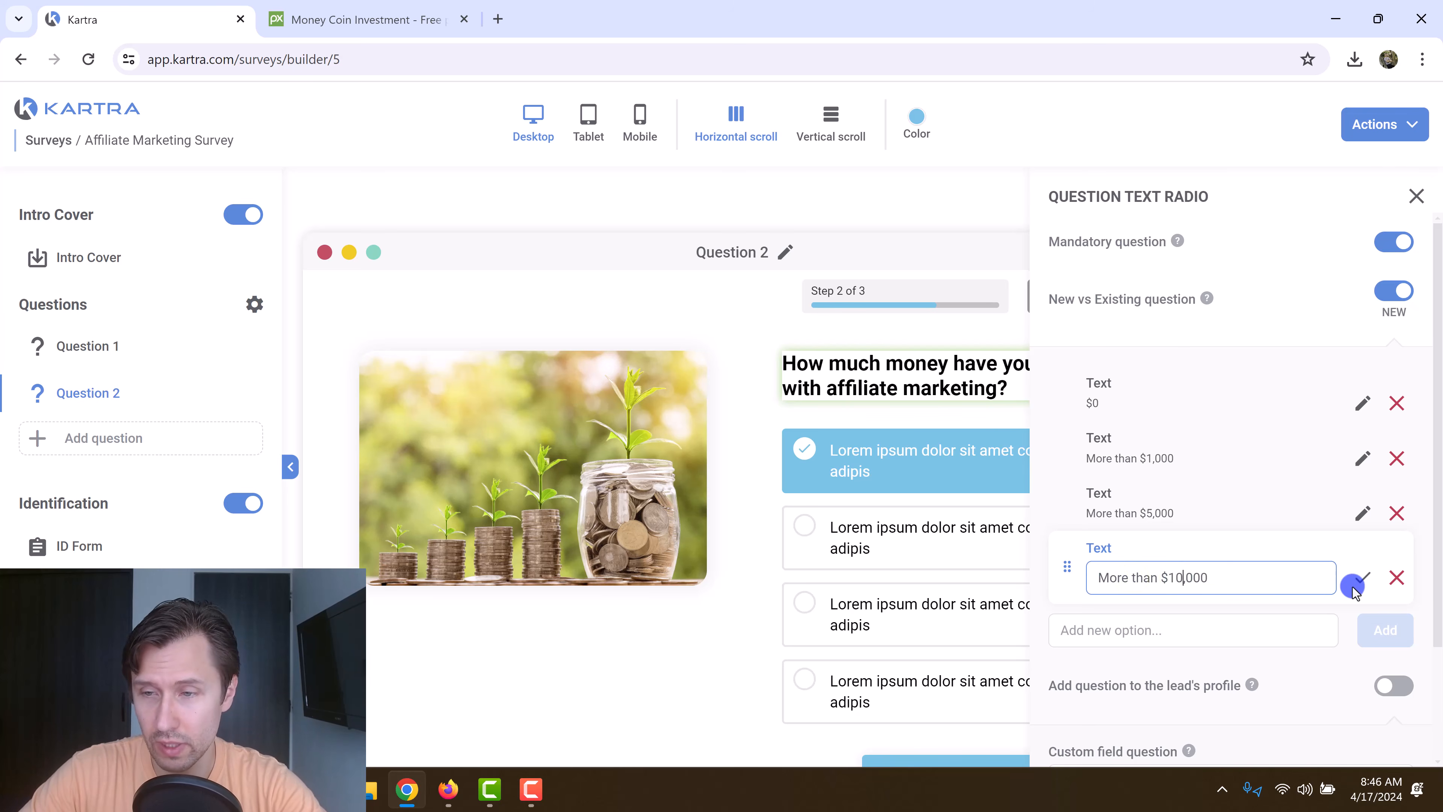
click(1363, 583)
Add a fifth answer option reading "More than $50,000".
click(1215, 611)
key(ctrl+v)
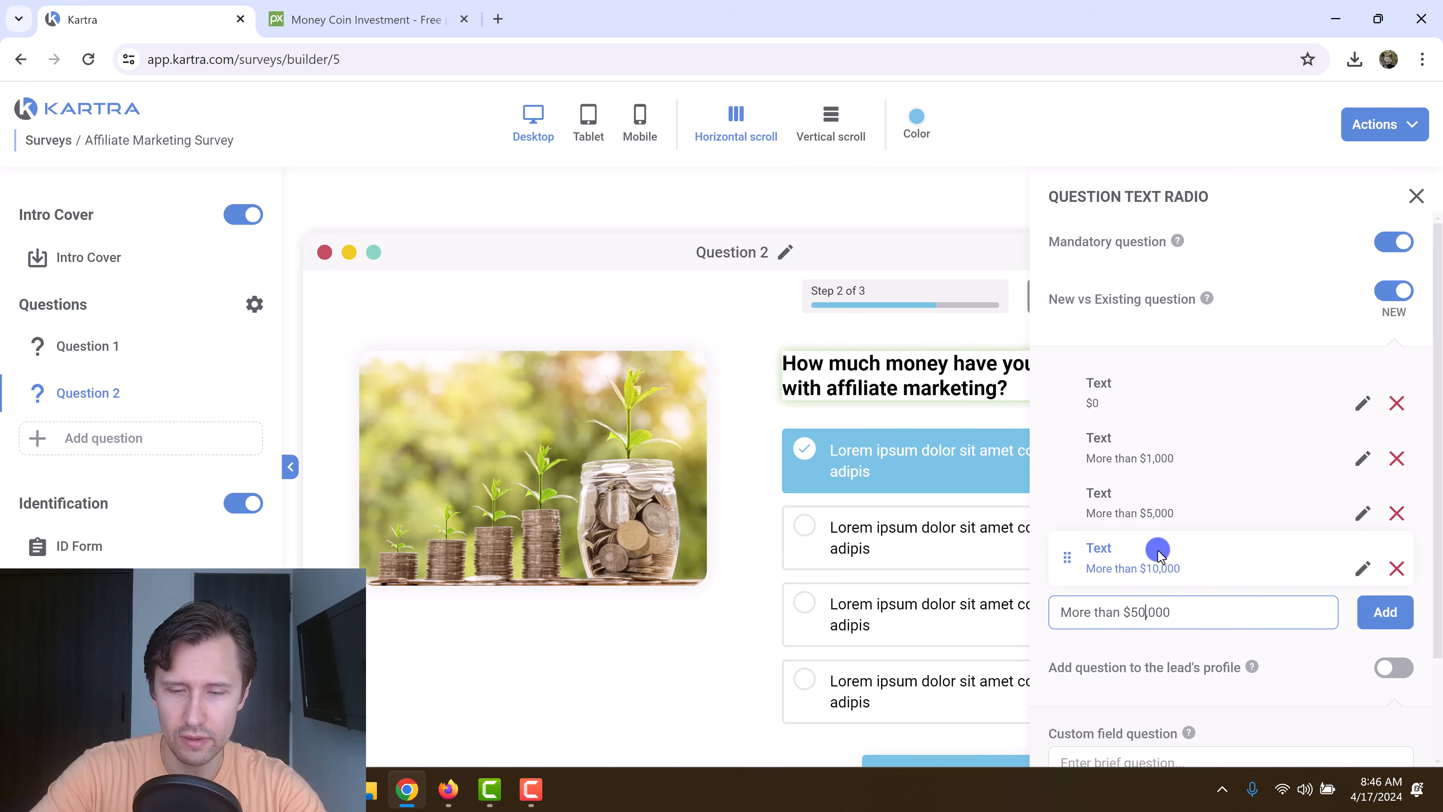
click(1382, 606)
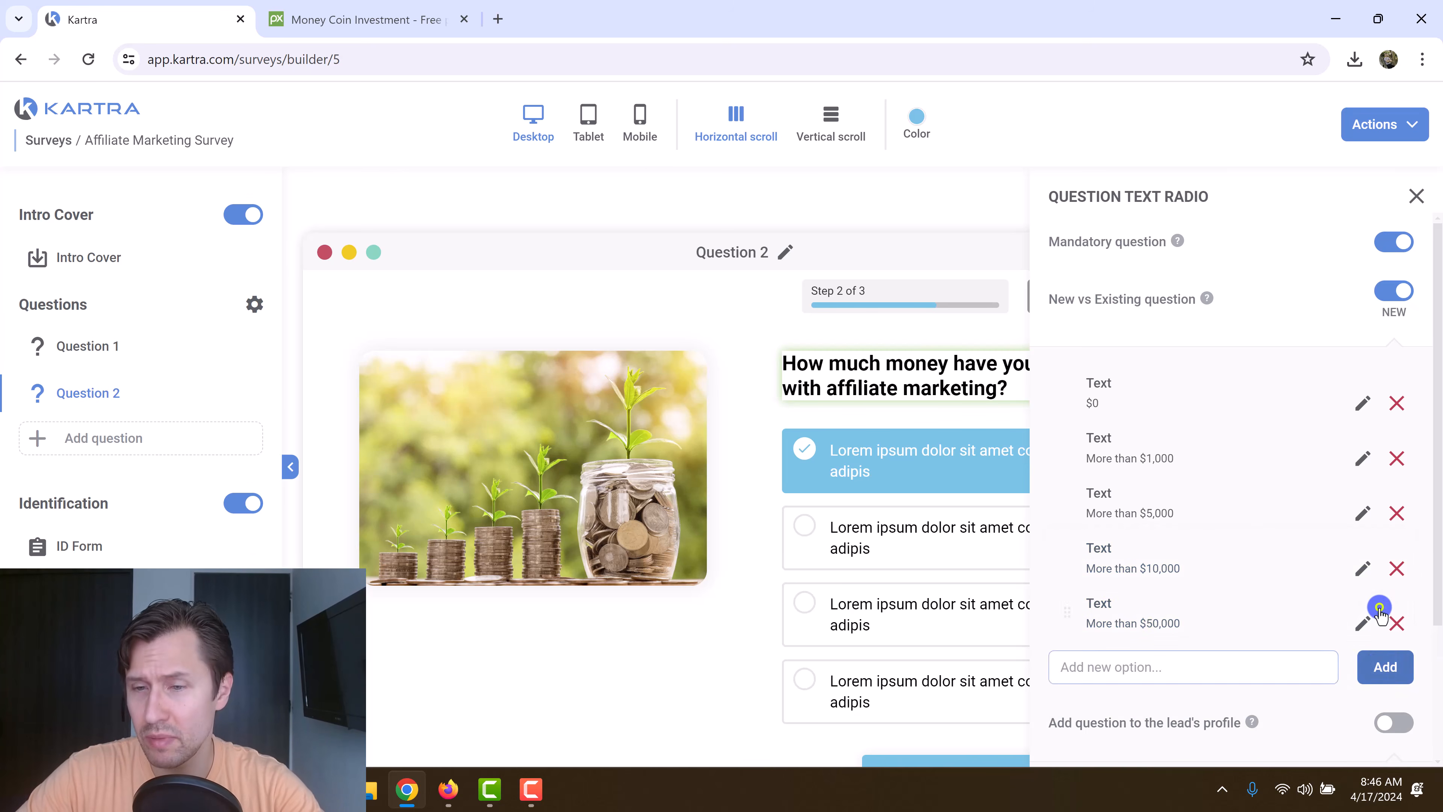
Add Question 2 to the lead's profile with the custom field identifier "money_earned".
scroll(1271, 614, down, 2)
click(1404, 542)
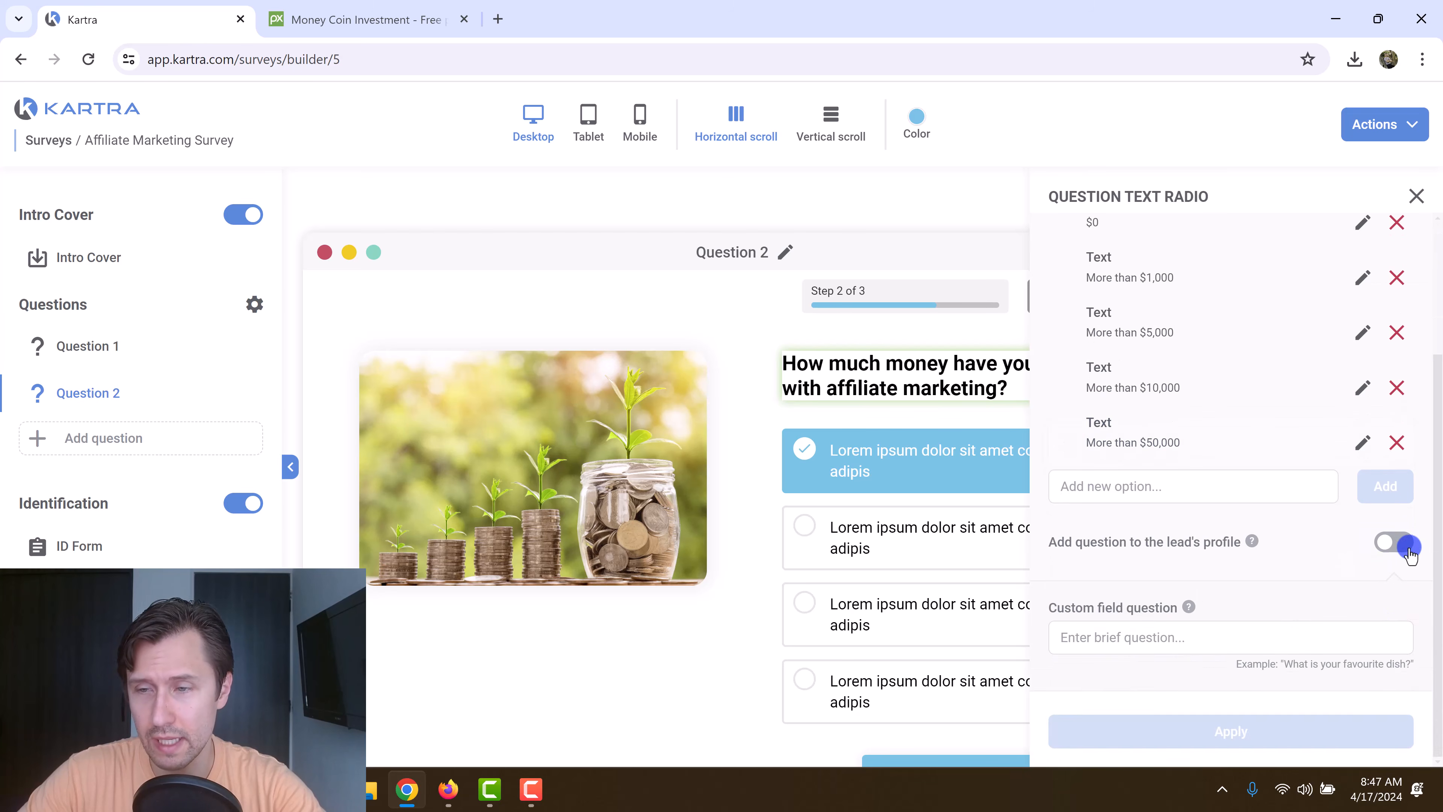
scroll(1137, 574, down, 2)
click(1092, 548)
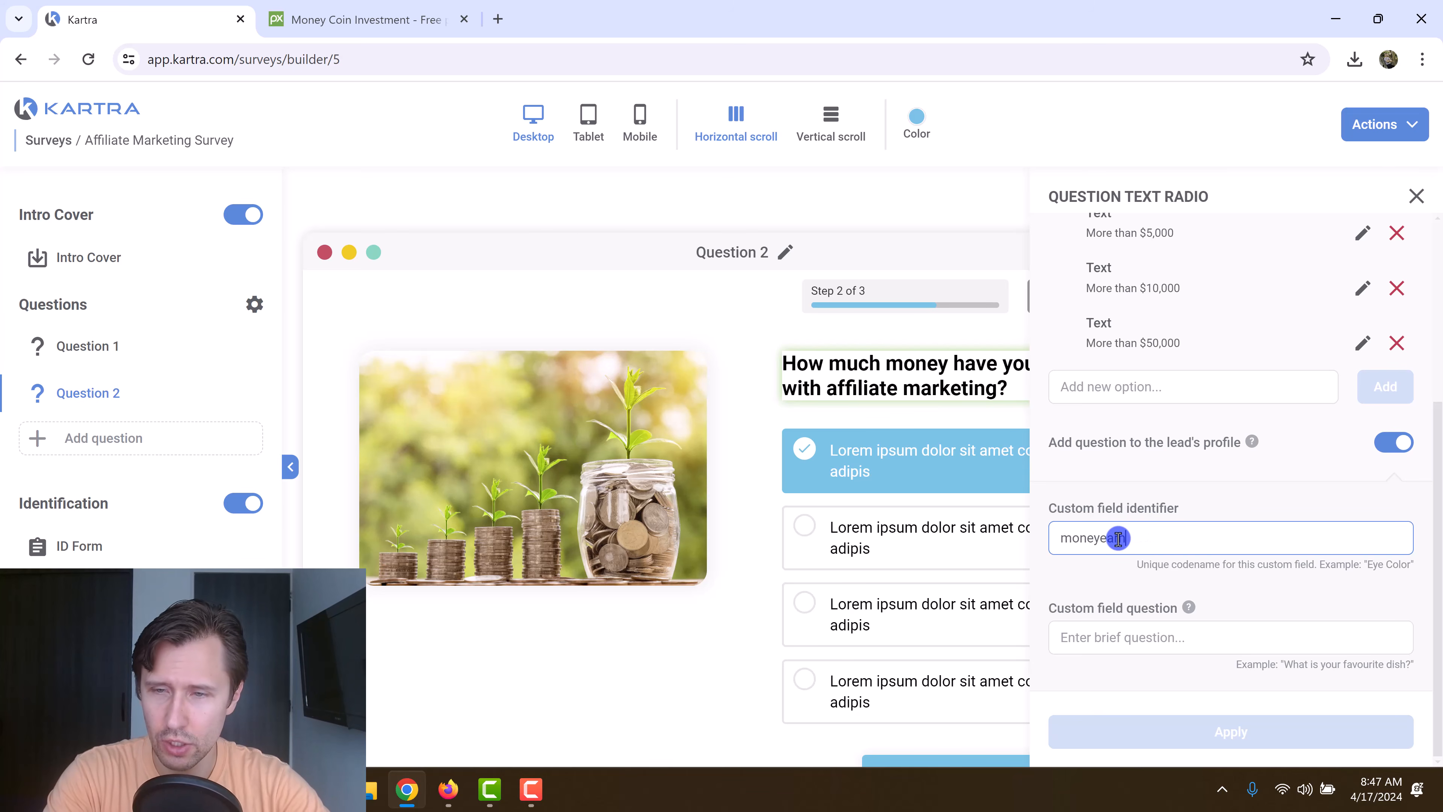
click(1127, 649)
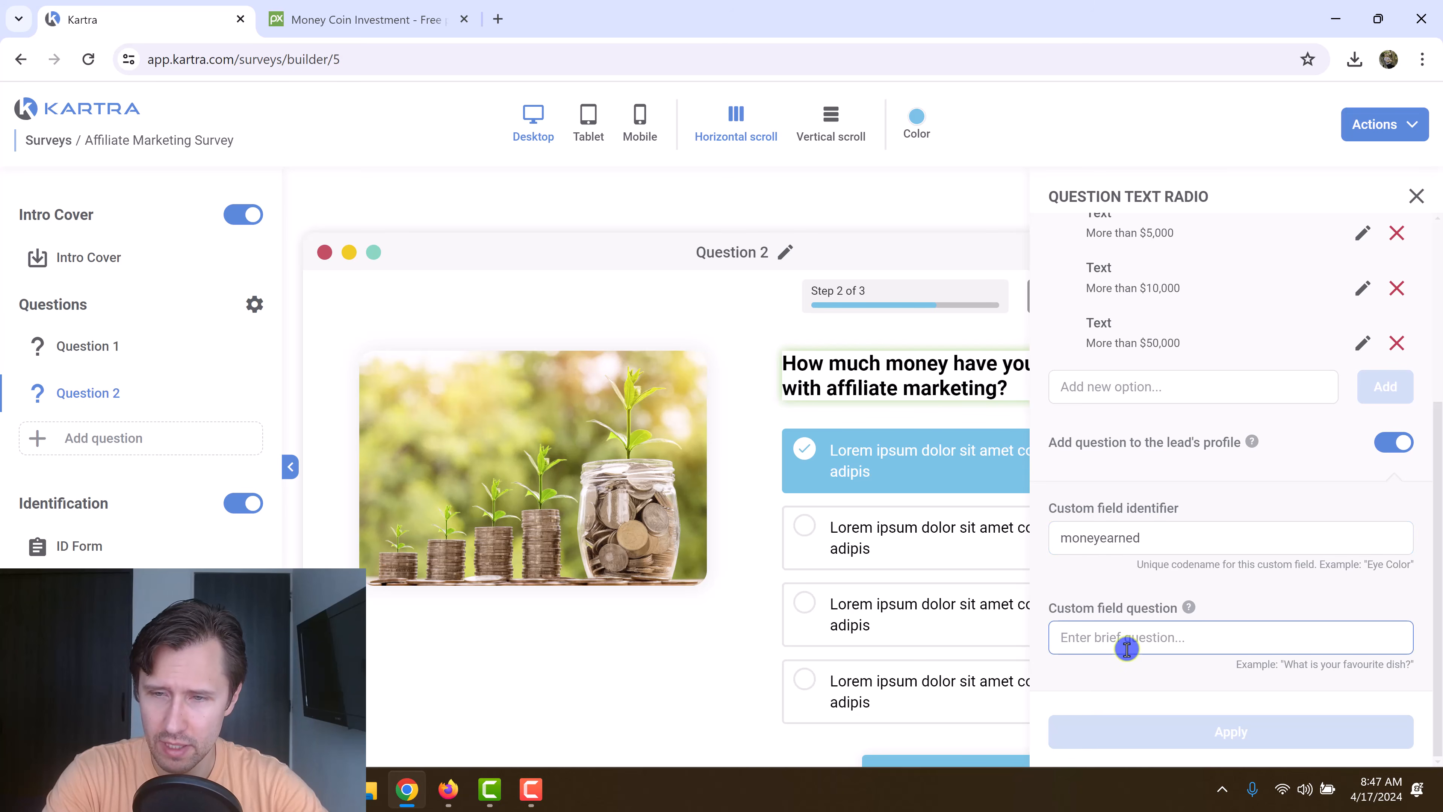
click(1101, 538)
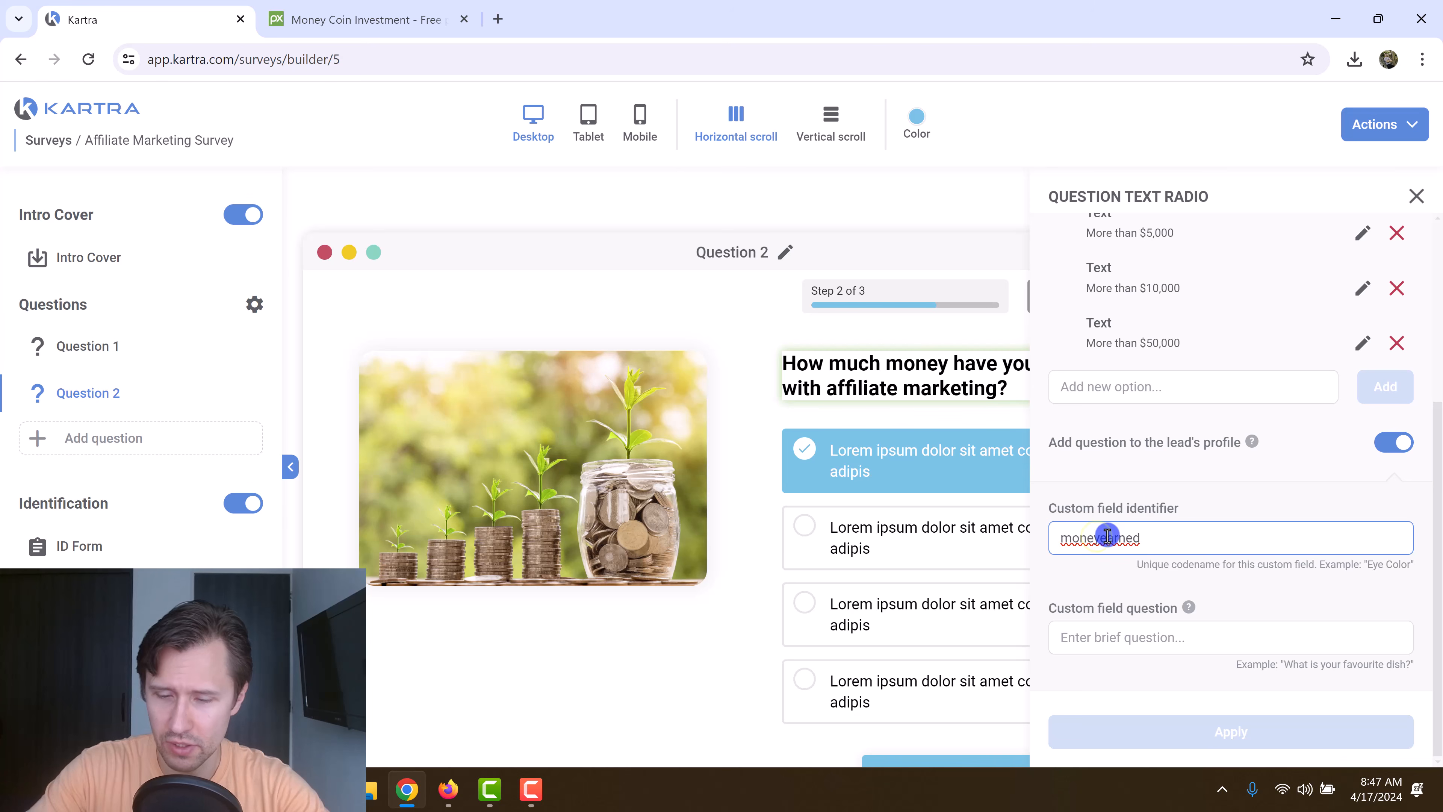
text(_)
Set the custom field question to "how much money they have made", apply the Question 2 settings and close them.
click(1103, 637)
text(how much money they have made)
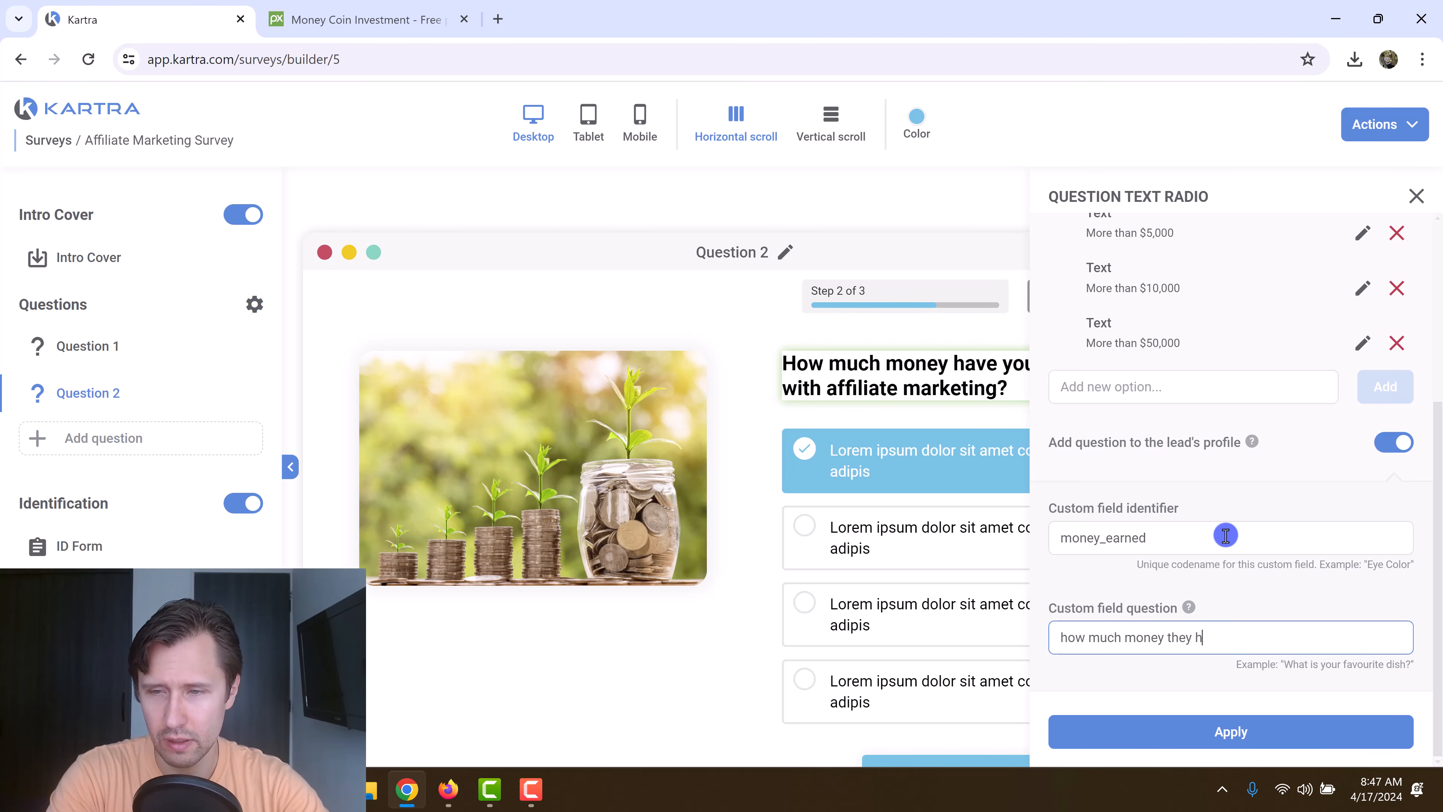
click(1233, 732)
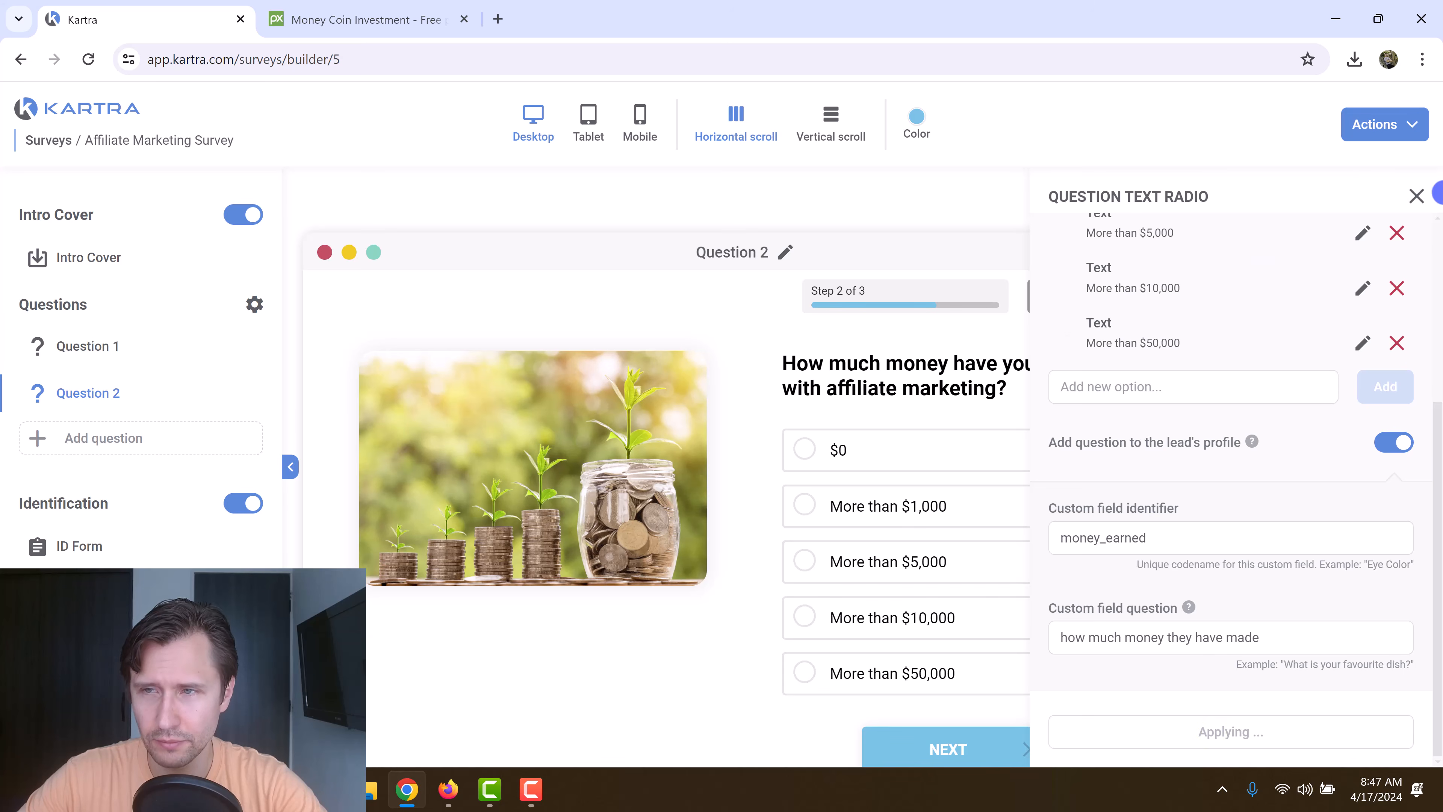
click(1414, 196)
scroll(1307, 594, down, 2)
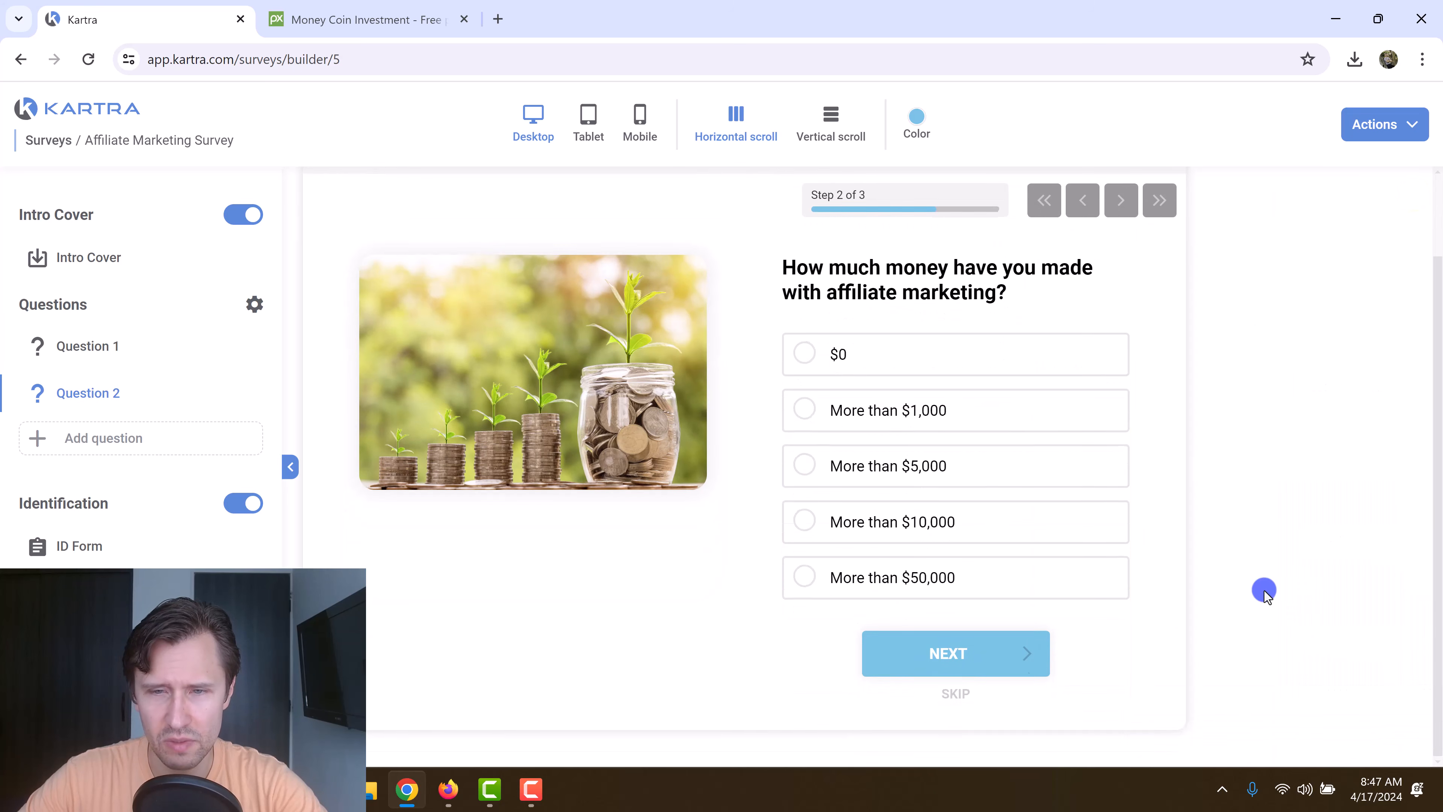
scroll(1304, 558, up, 2)
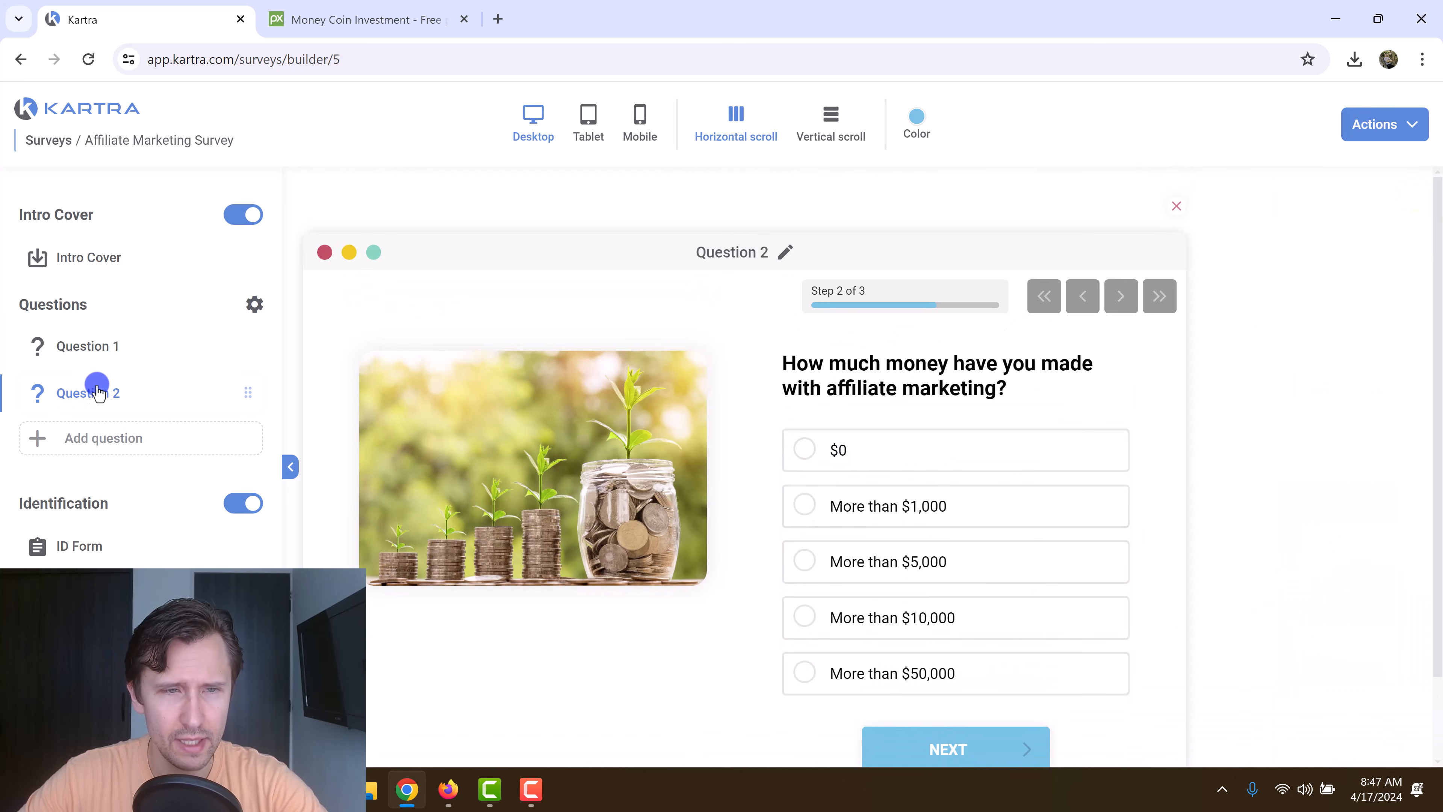
Add a third question using the layout with the image beside the text and single-option text answers.
click(165, 439)
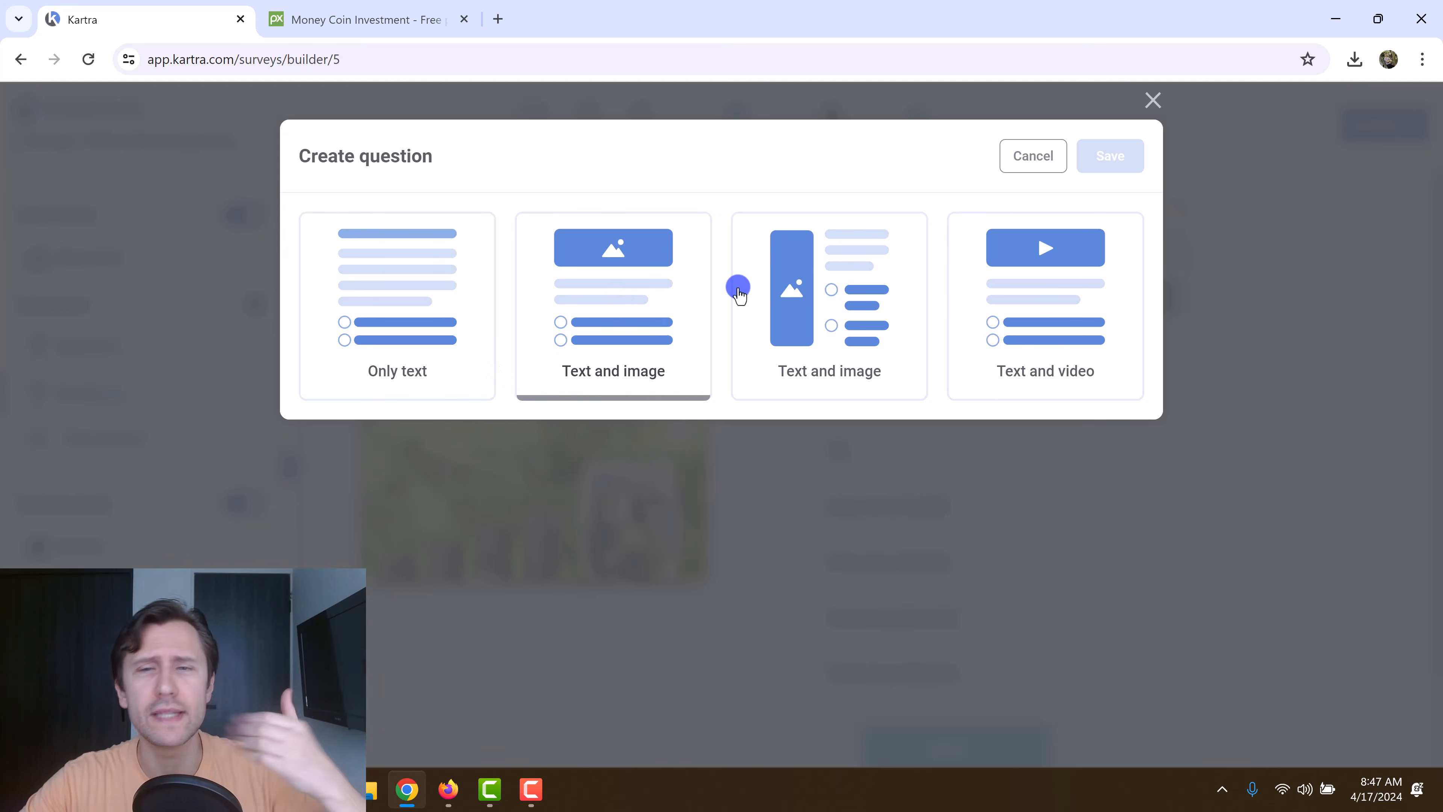
click(784, 322)
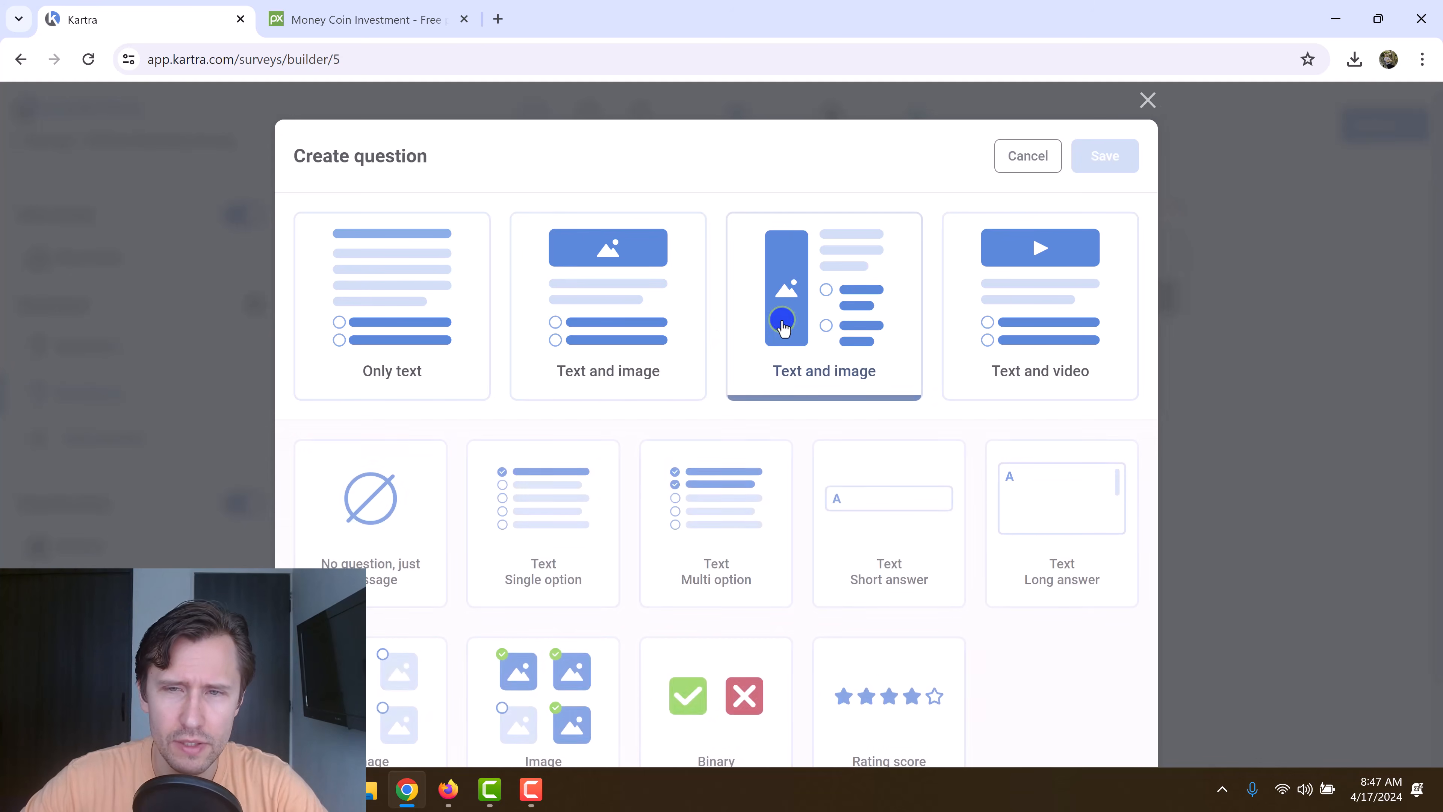
click(579, 510)
click(1105, 155)
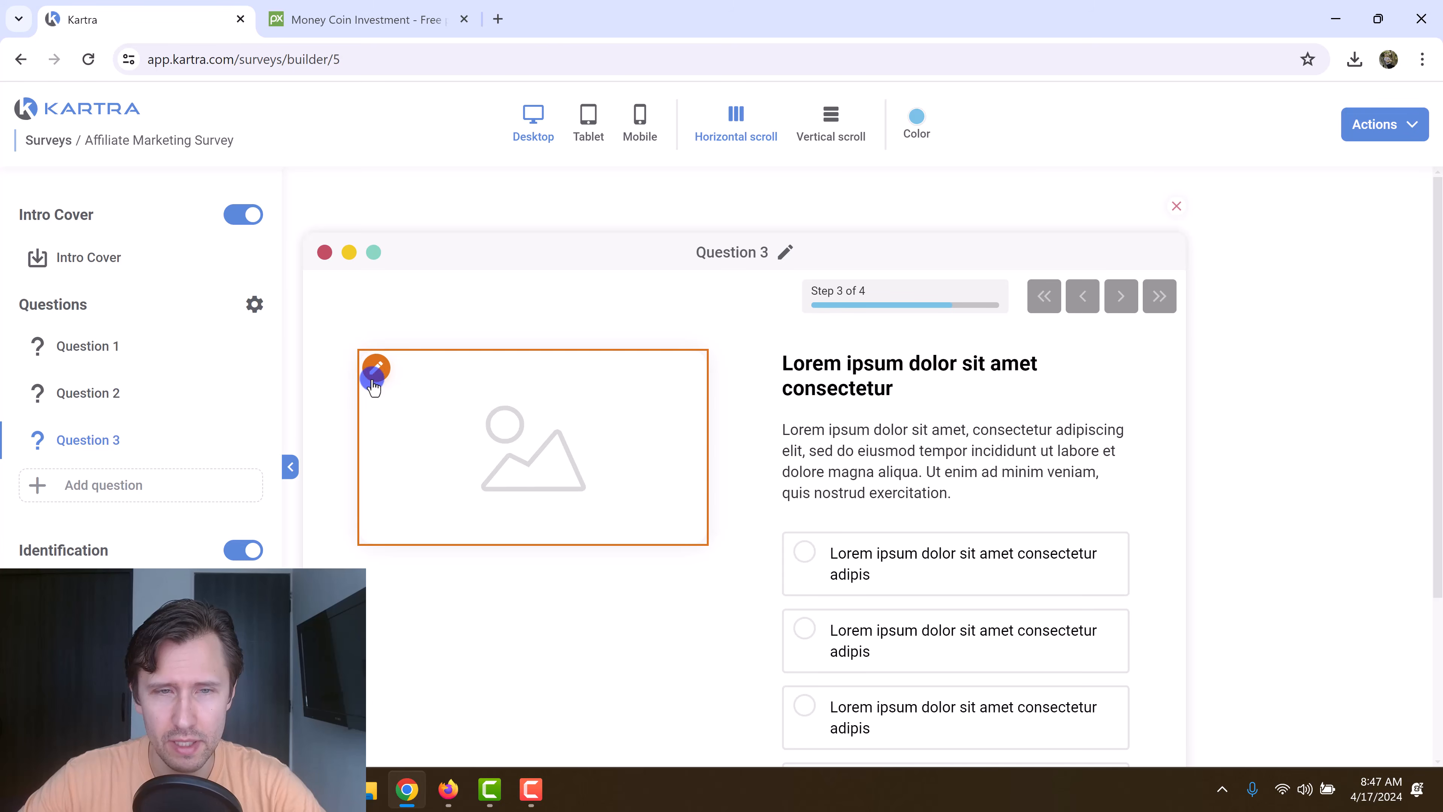
Open the image library for Question 3's picture, then switch to Pixabay and search its photos for "influencer".
click(376, 367)
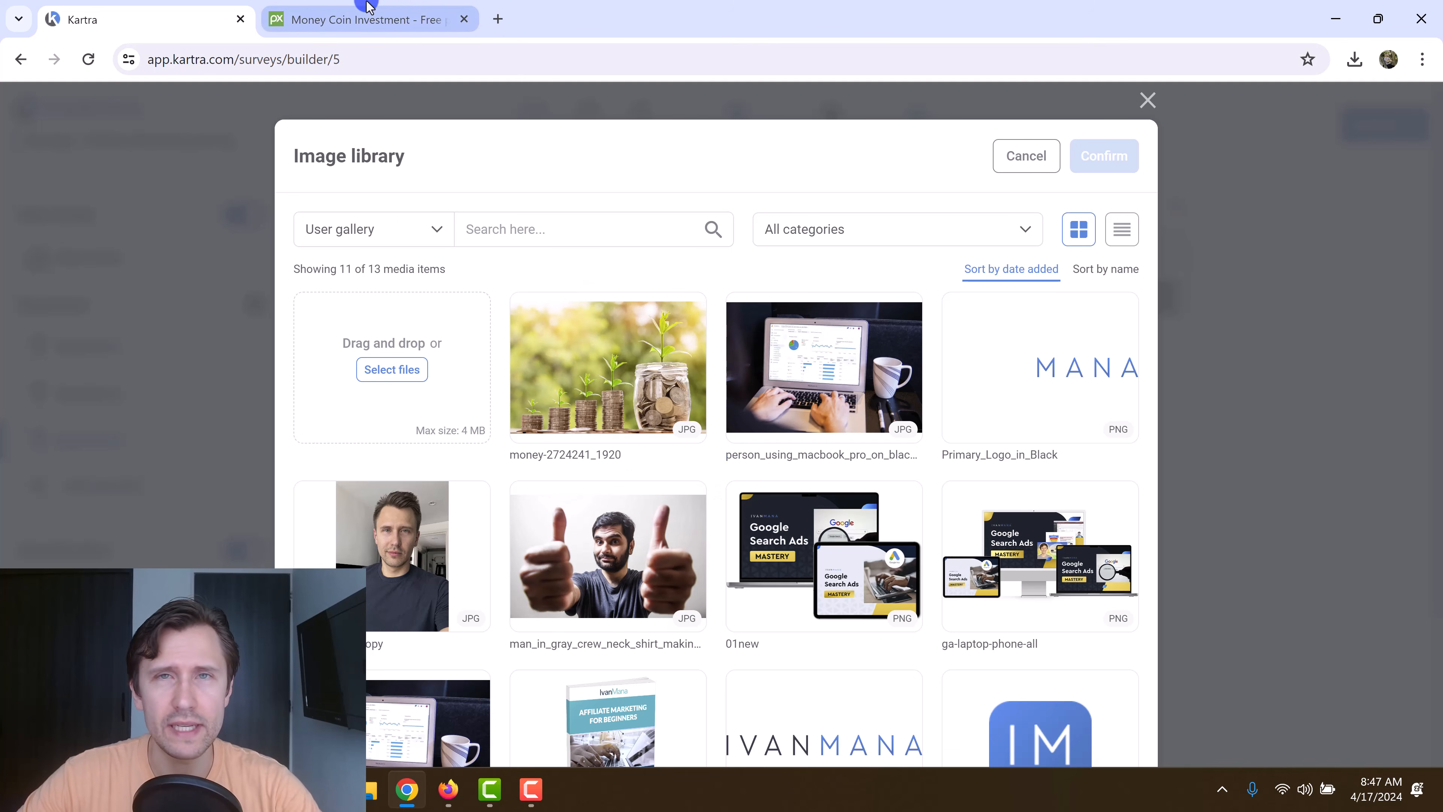
click(368, 17)
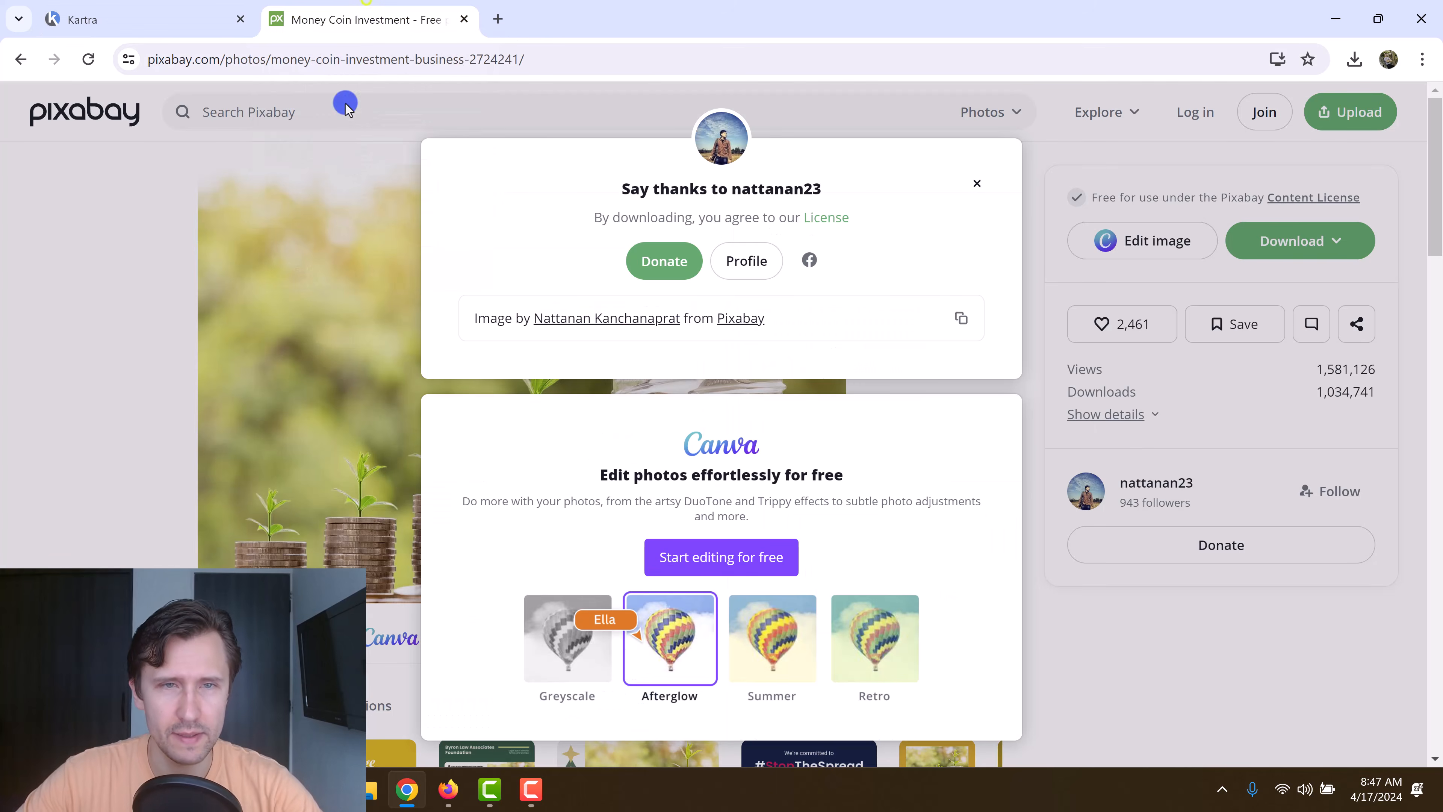
click(305, 107)
text(influencer)
key(Return)
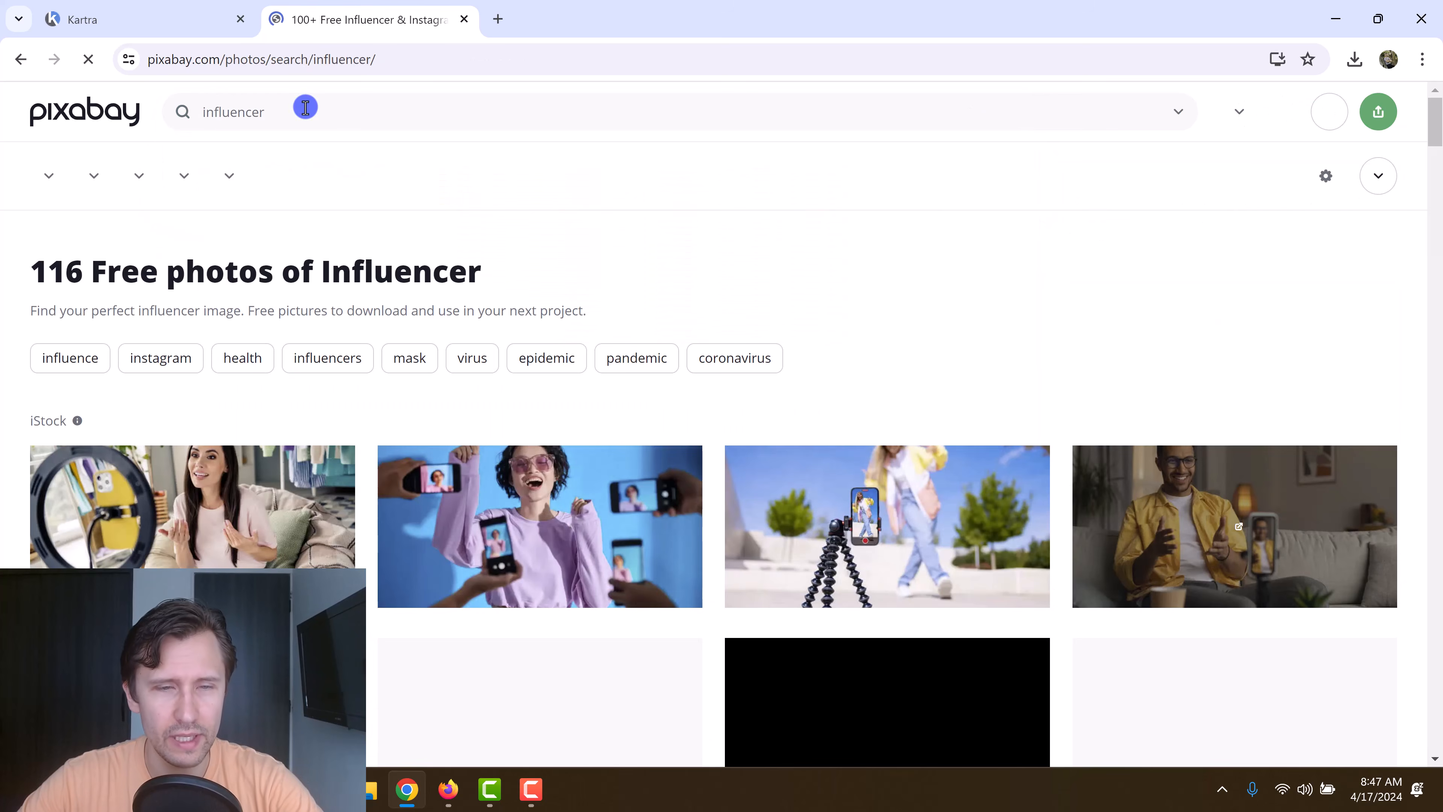
Choose the podcast video broadcast photo from the results and download it as podcast-8683196_1920.jpg.
scroll(392, 278, down, 6)
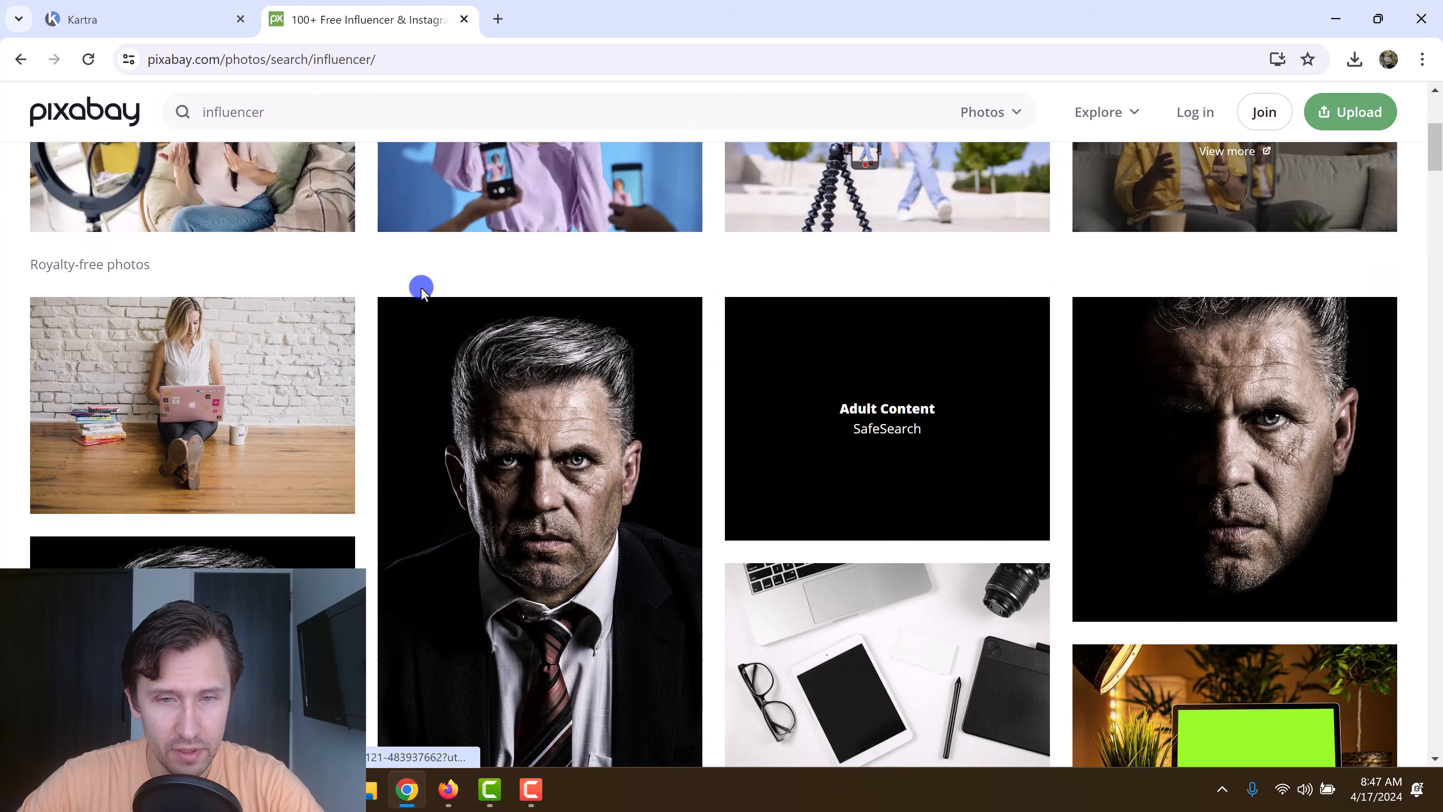
scroll(432, 307, down, 2)
scroll(514, 426, down, 2)
scroll(519, 424, down, 5)
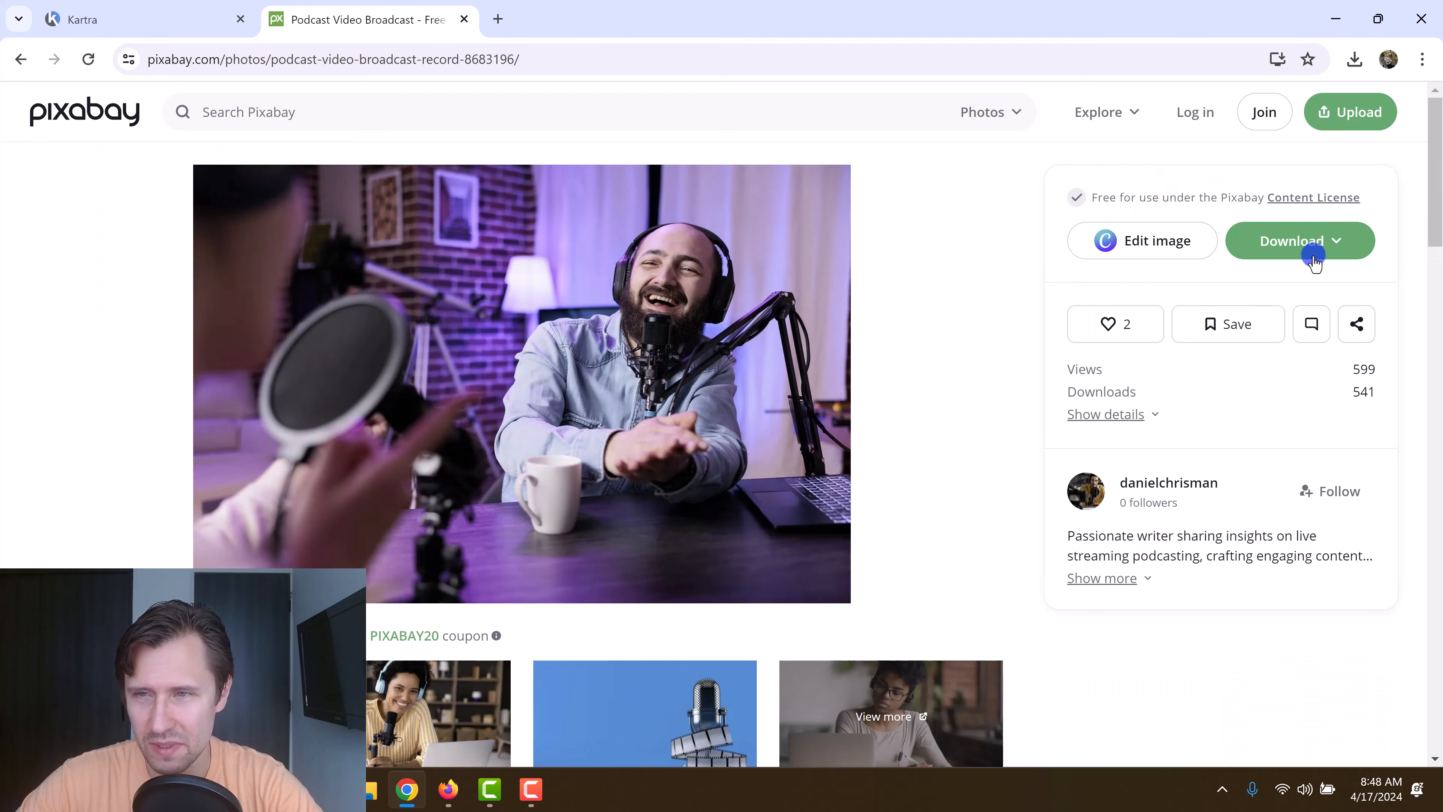
click(1312, 252)
click(1161, 380)
click(1176, 475)
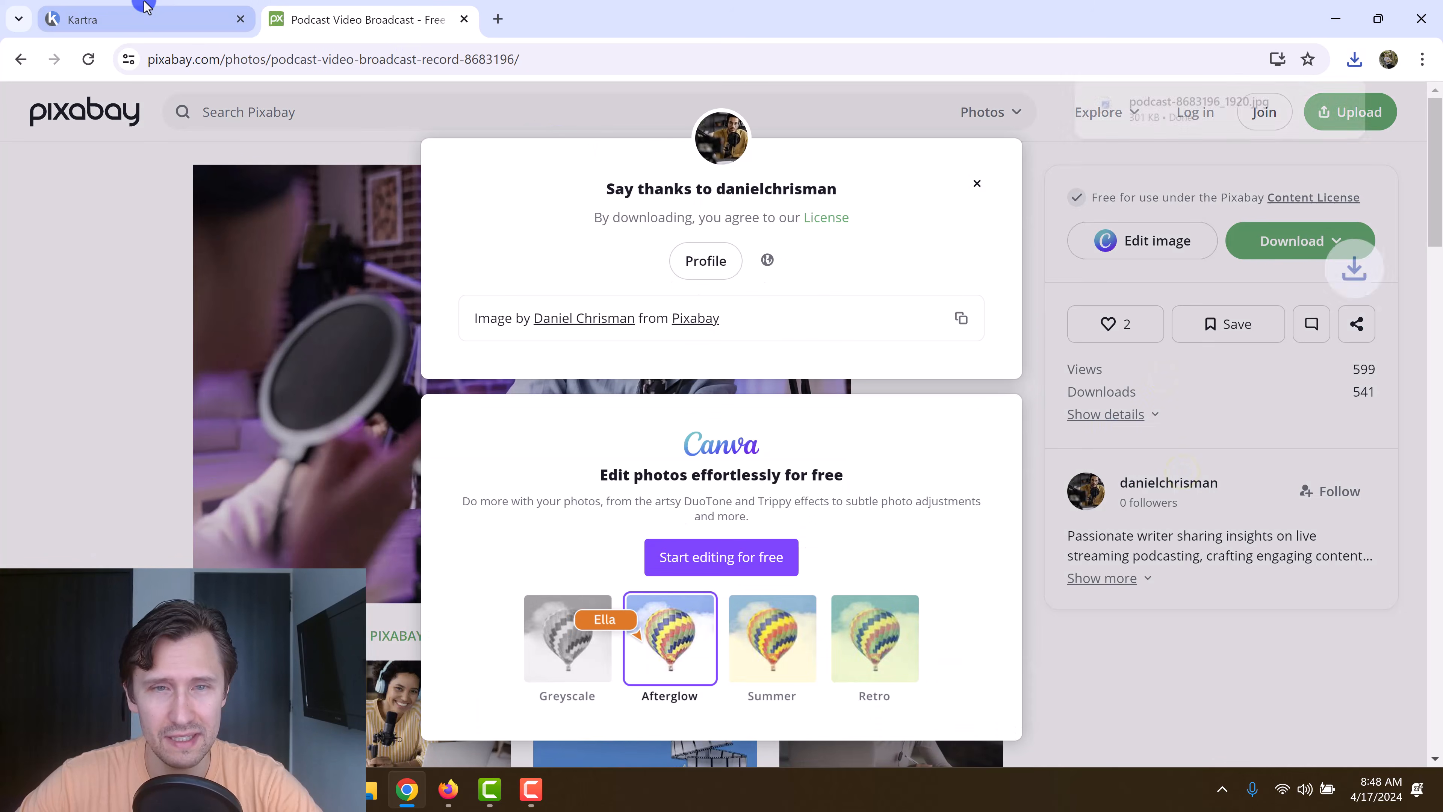
Switch back to Kartra, upload podcast-8683196_1920.jpg to the image library and use it as Question 3's picture.
click(146, 16)
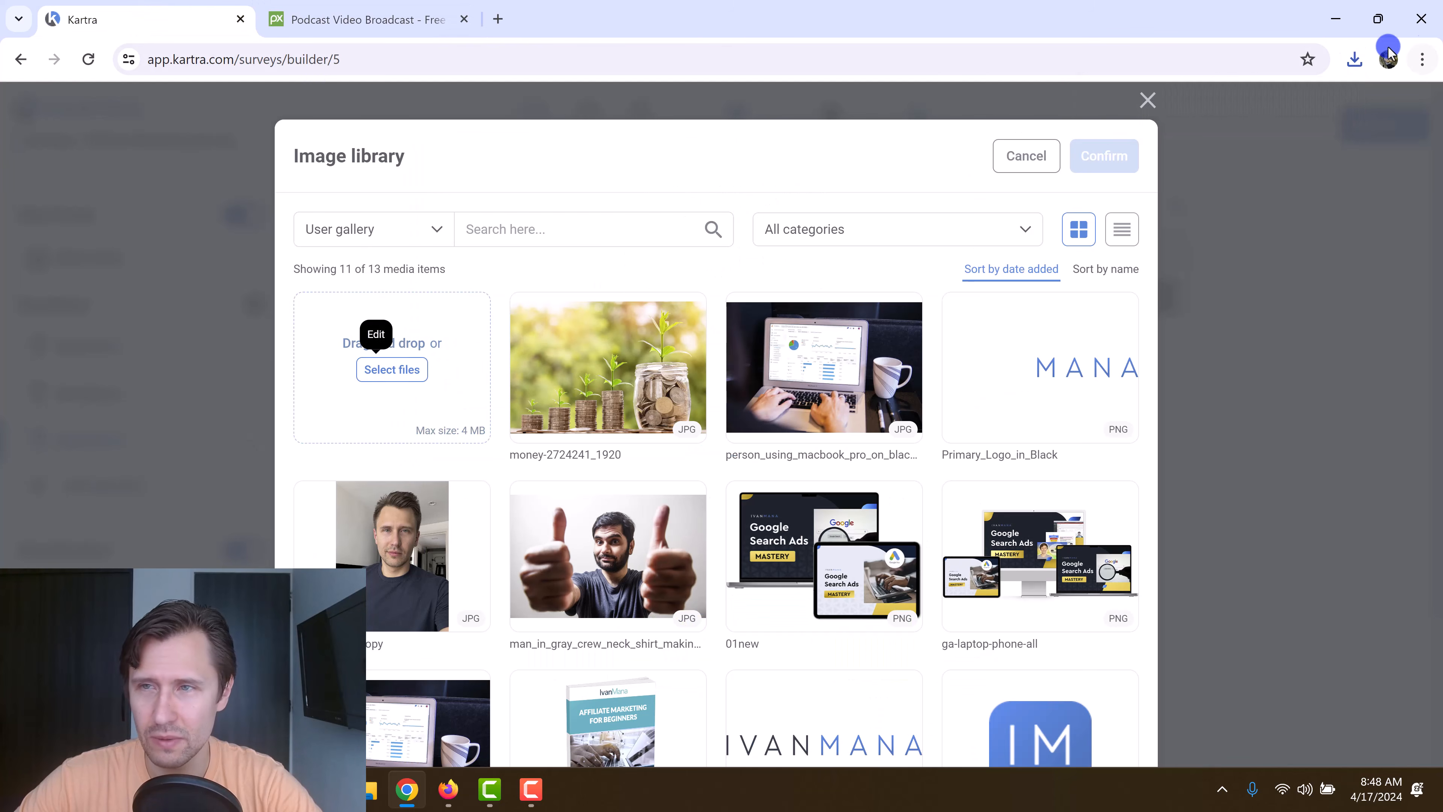
click(1350, 60)
drag(1191, 142, 517, 384)
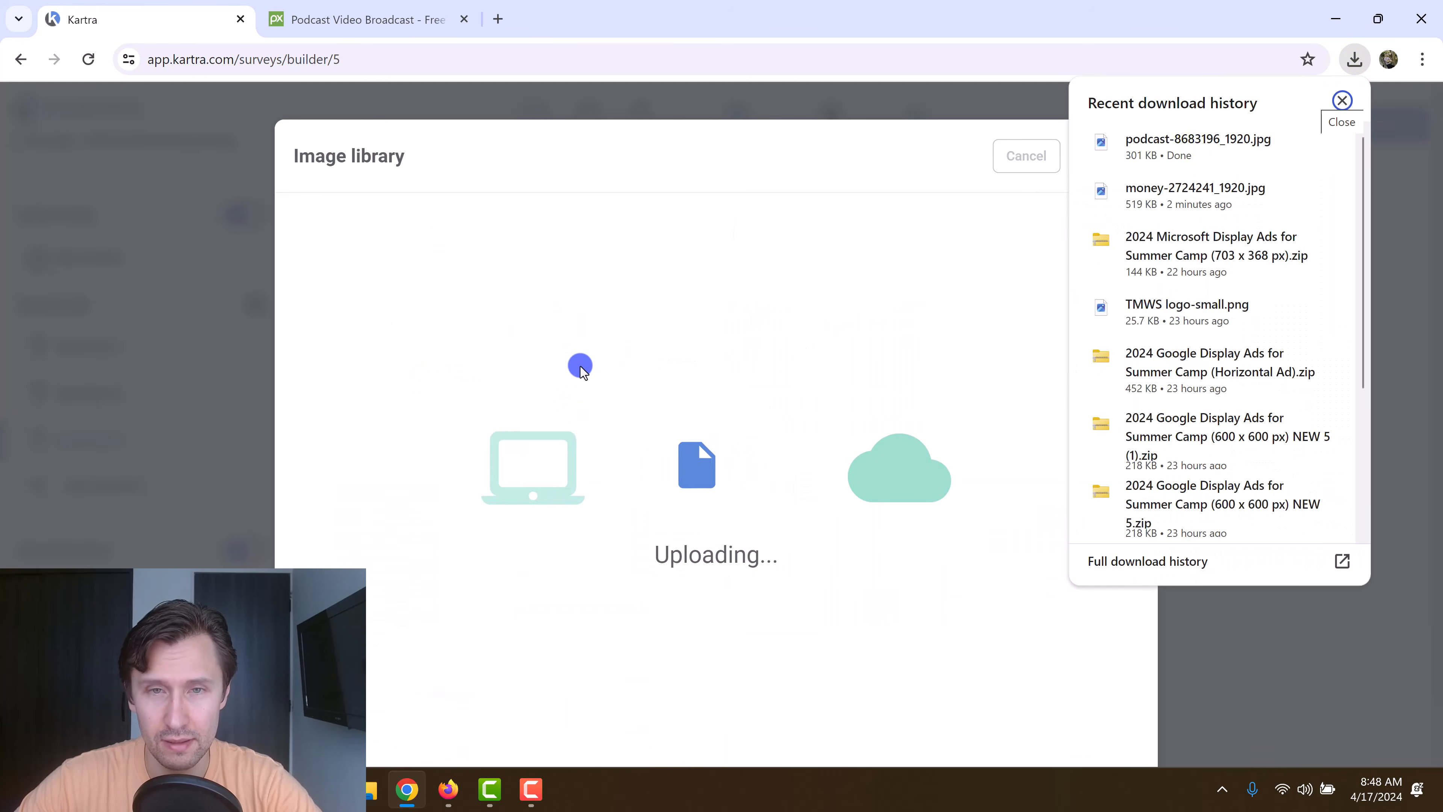
click(620, 343)
click(638, 368)
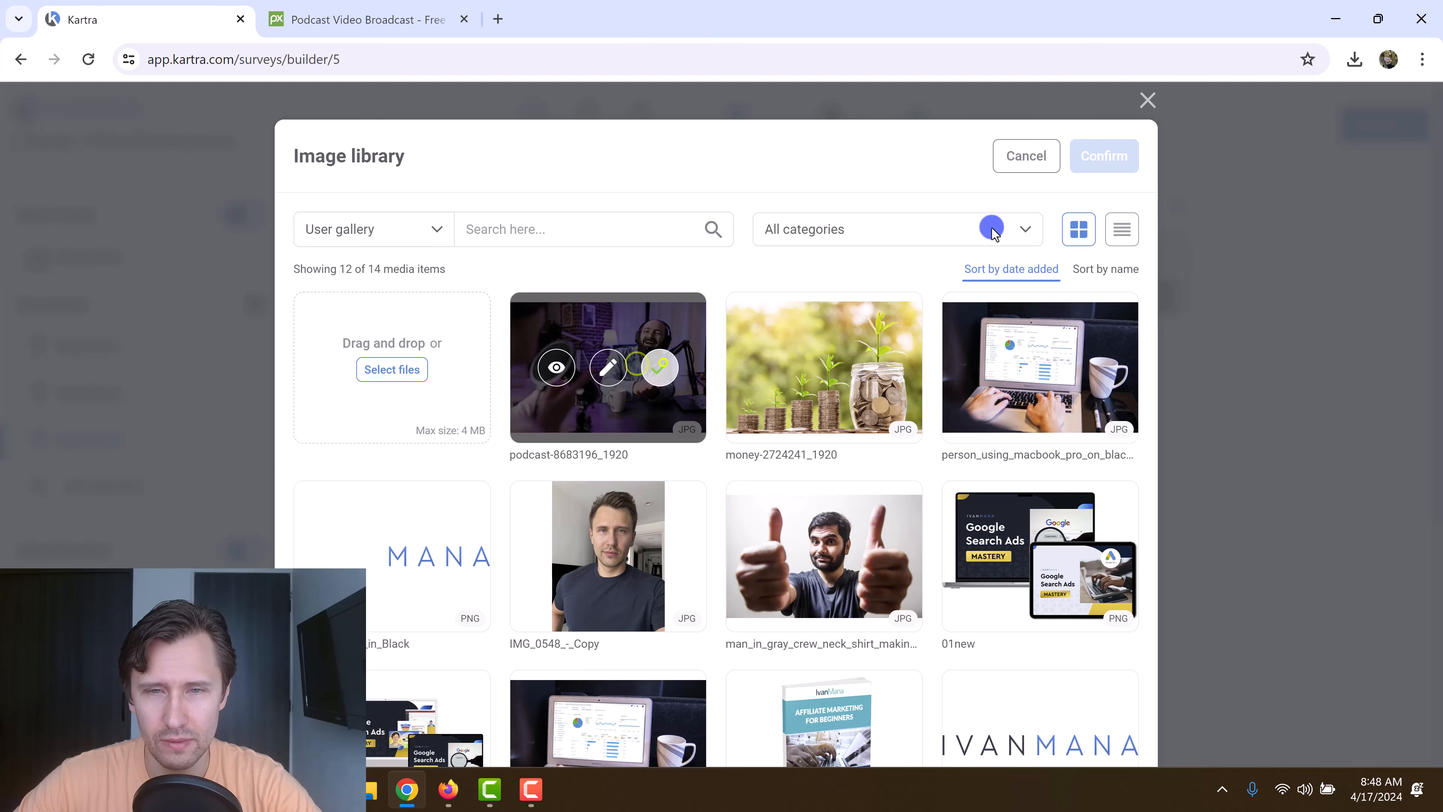
click(1099, 159)
Replace Question 3's heading with "Who has been your greatest influence so far?" and remove the description paragraph.
triple_click(892, 383)
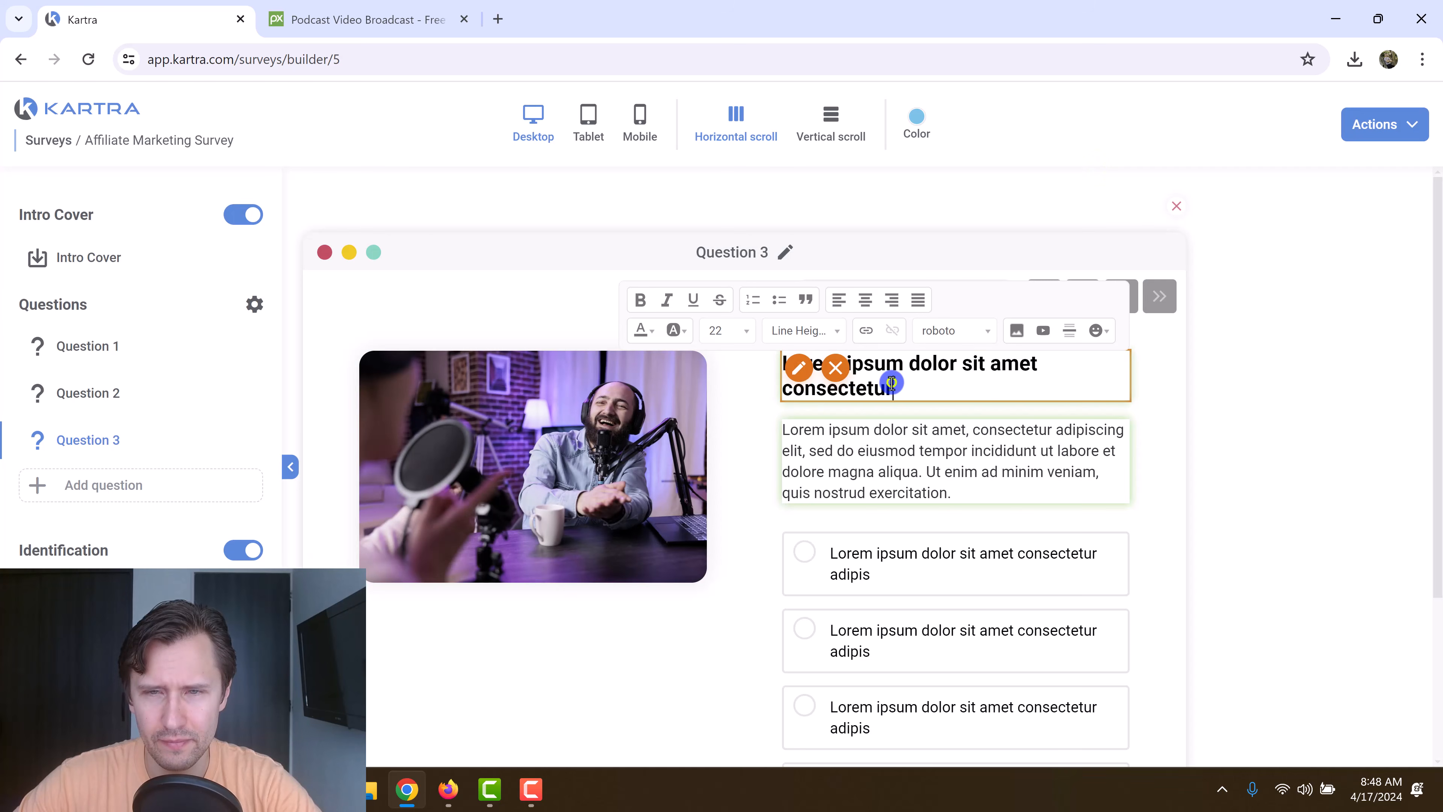
text(Who has been your grea)
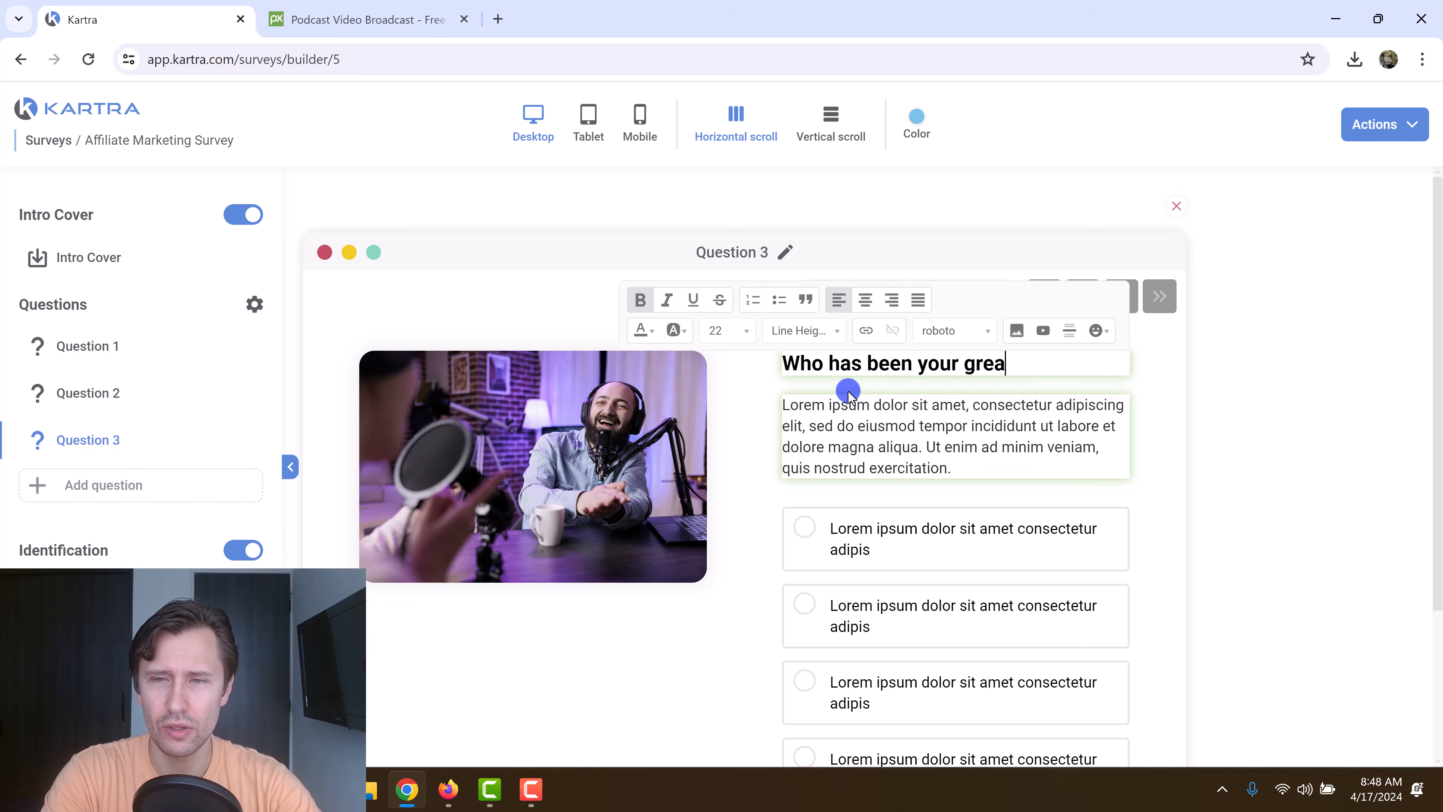
text(test influence so far?)
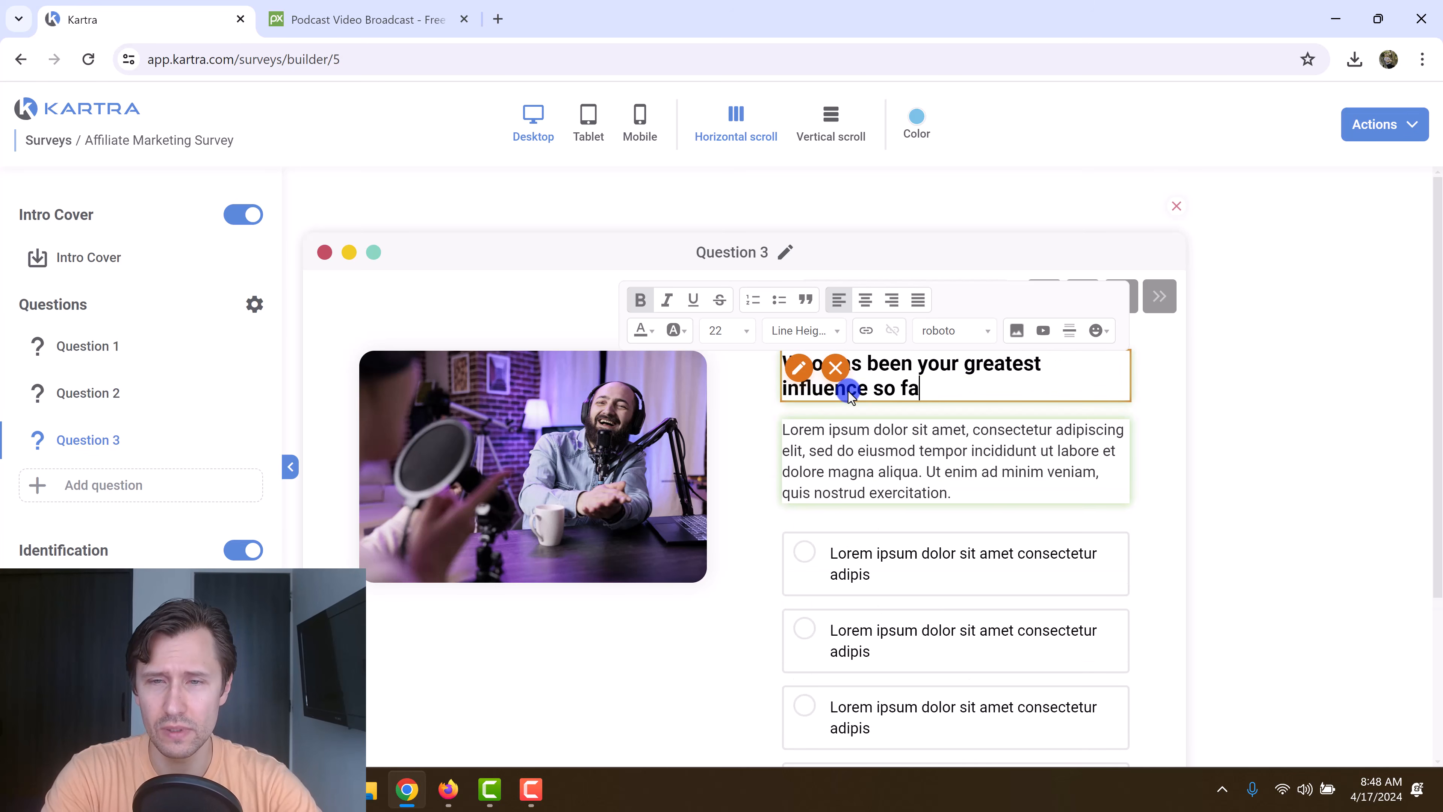
click(1131, 472)
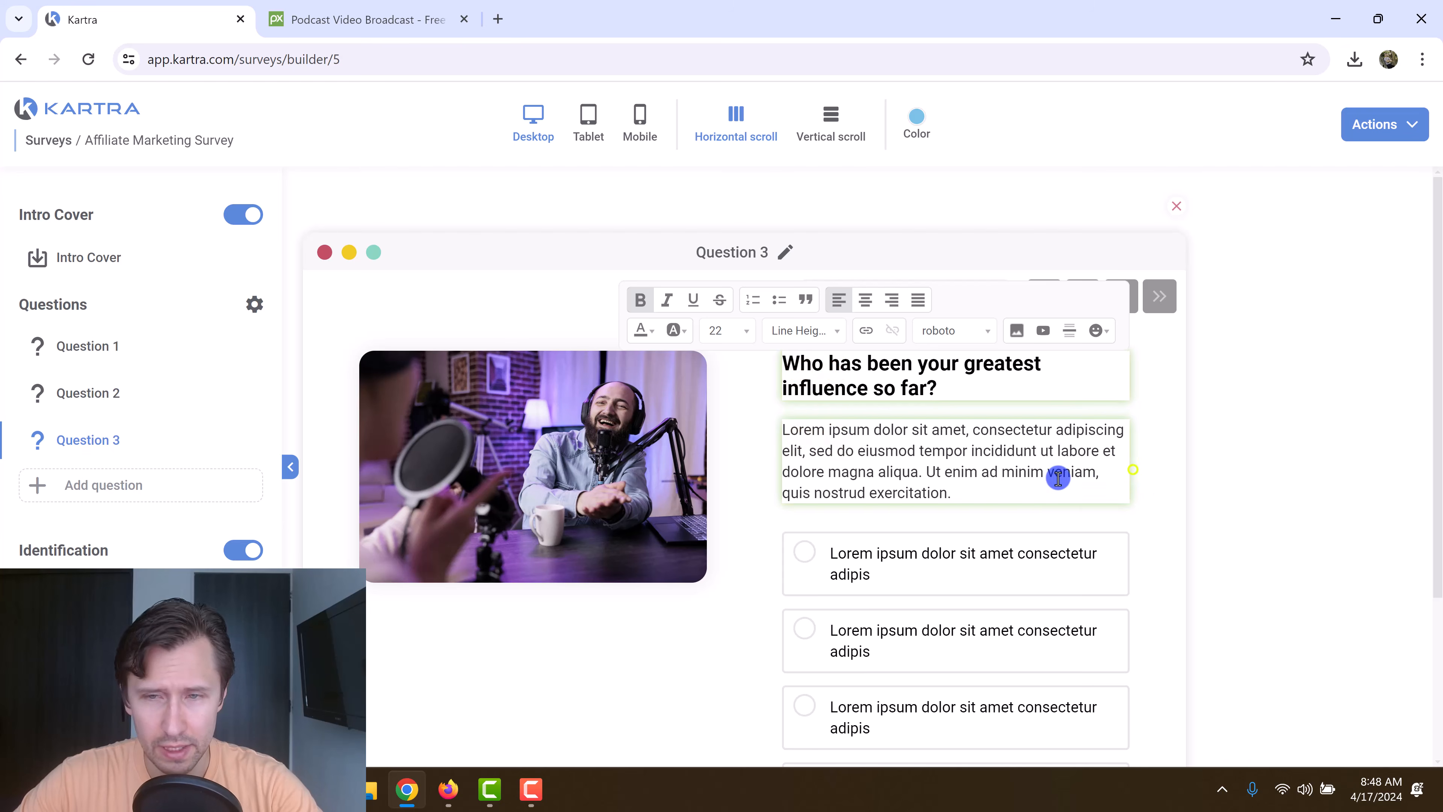
click(833, 438)
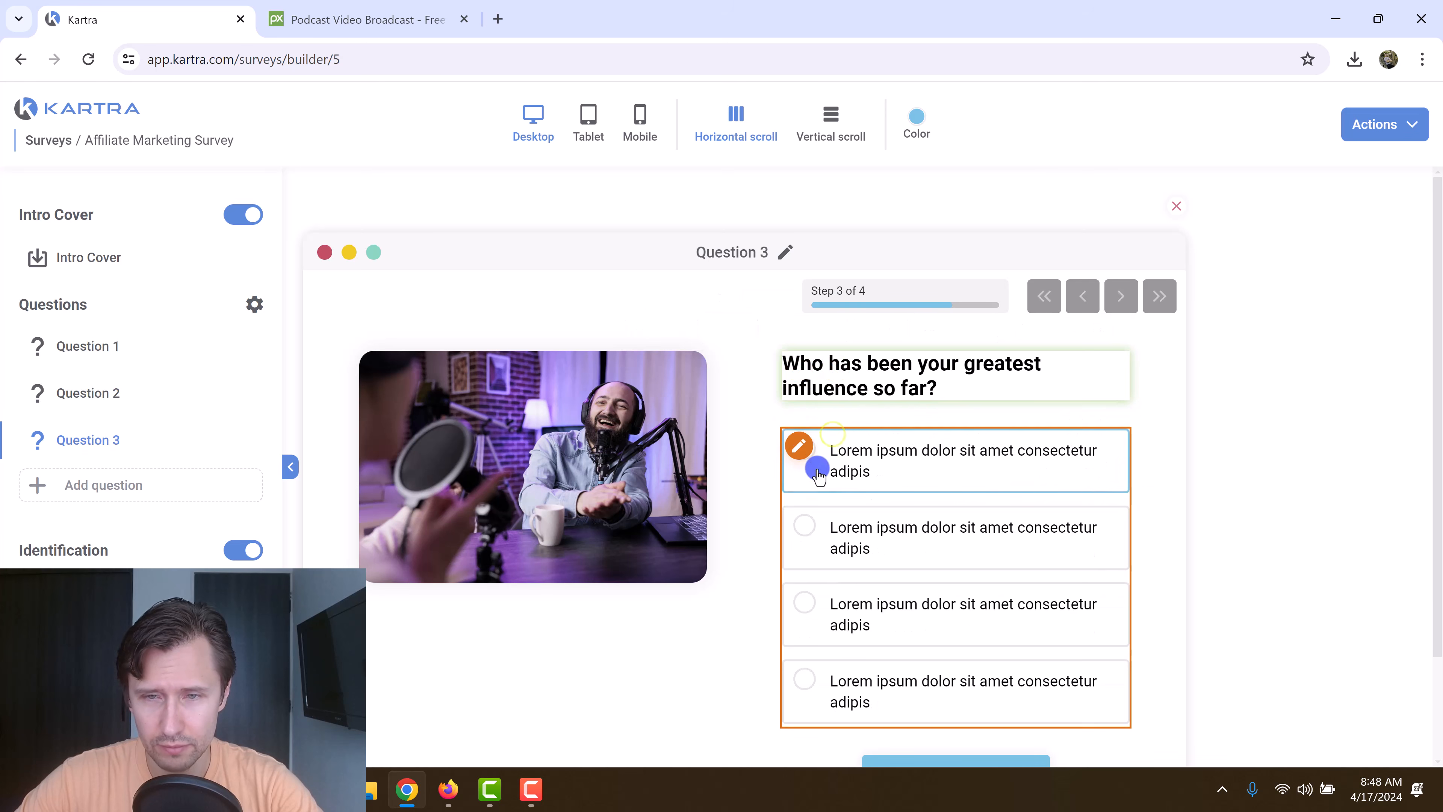
Reword Question 3's first and second answer options as "Neil Patel" and "Russell Brunson".
click(872, 452)
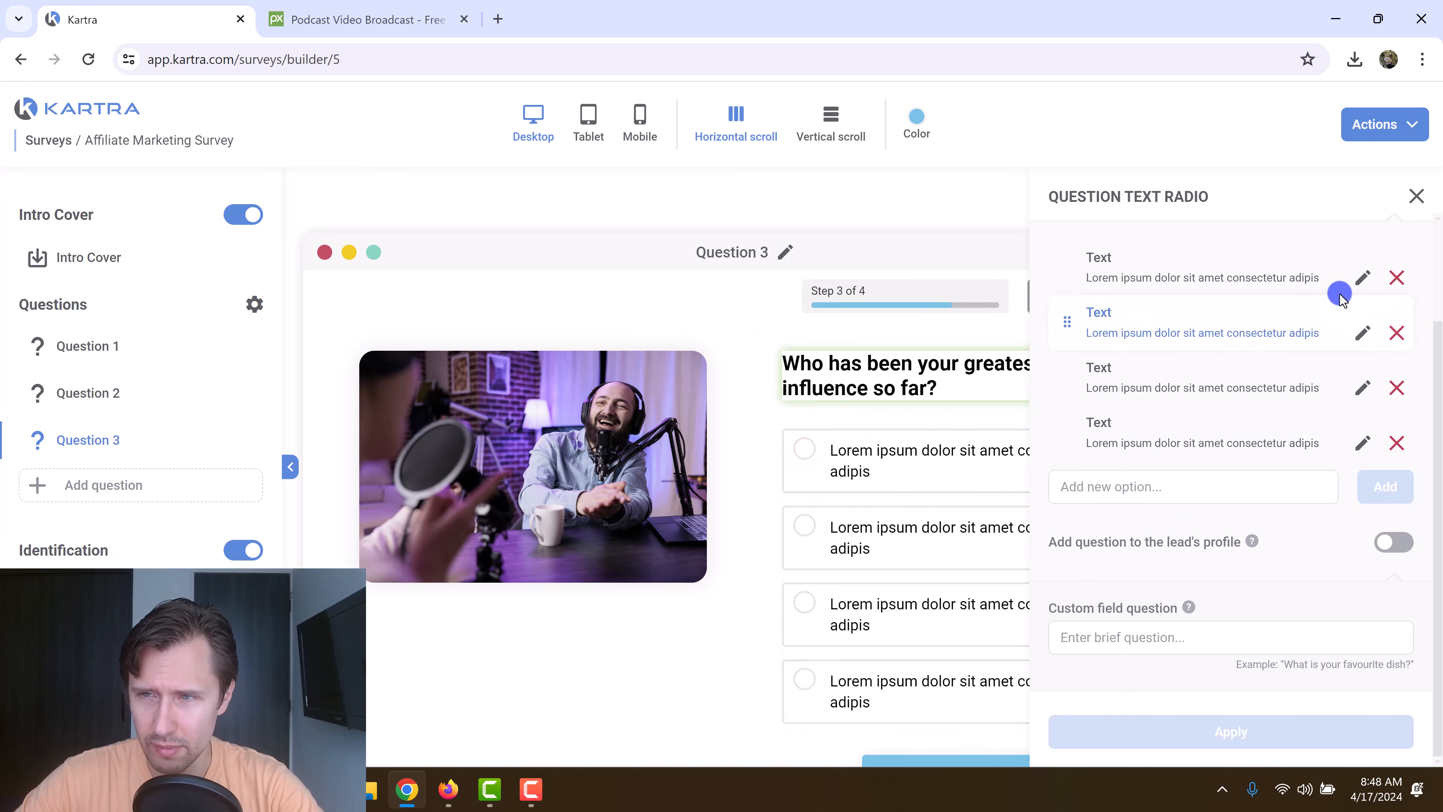
scroll(1193, 387, up, 2)
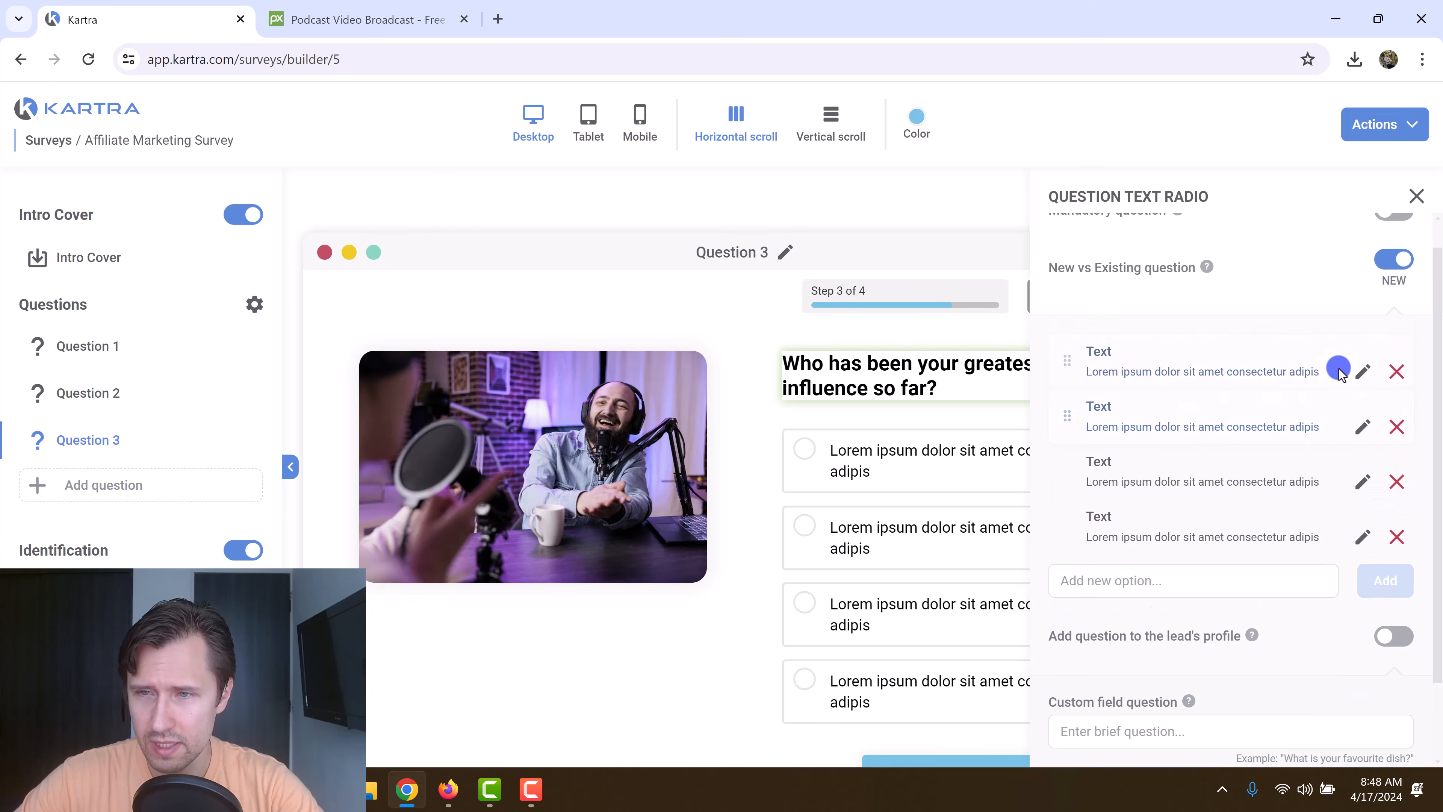
click(1367, 368)
key(ctrl+a)
text(Ne)
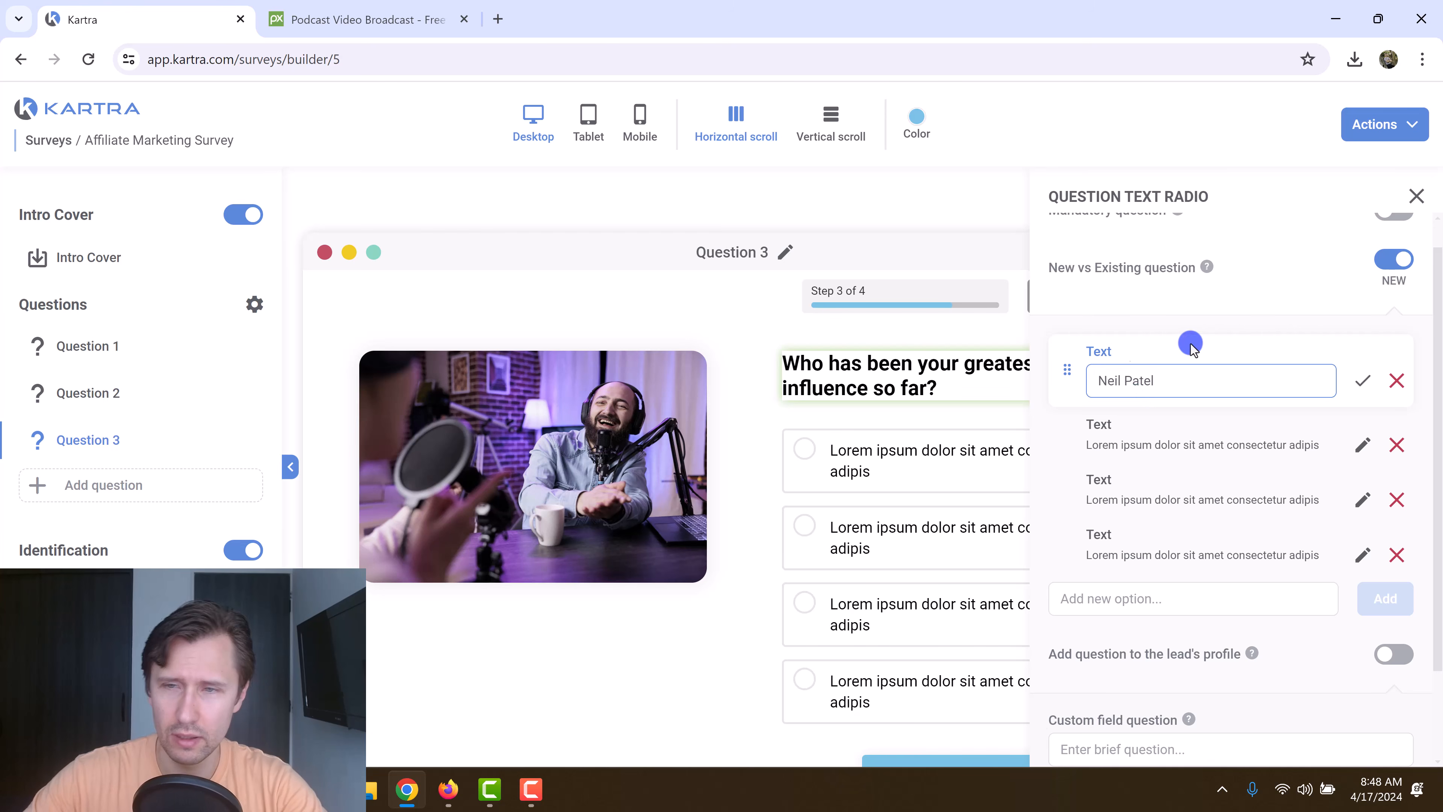
click(1362, 379)
click(1364, 427)
key(ctrl+a)
text(R)
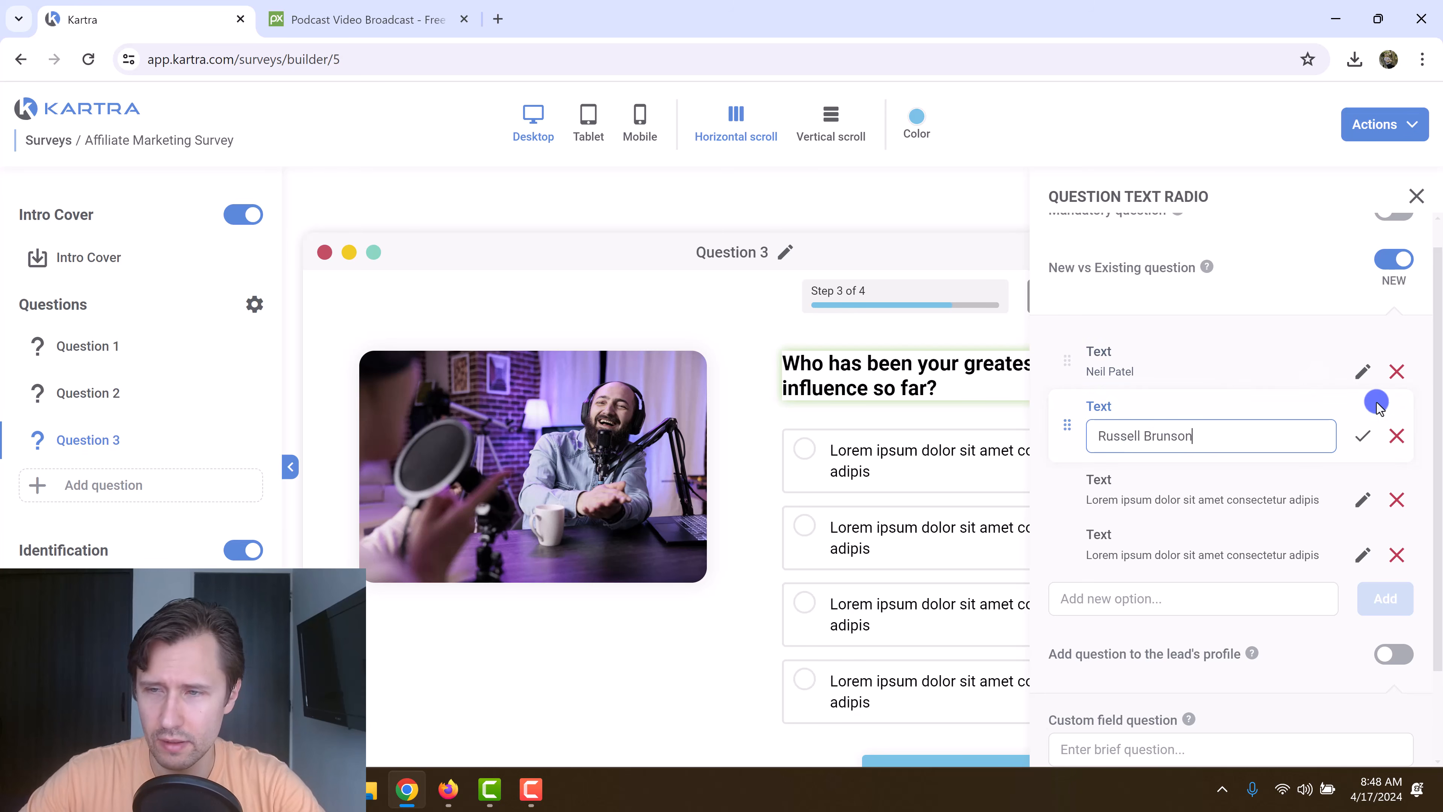
click(1366, 437)
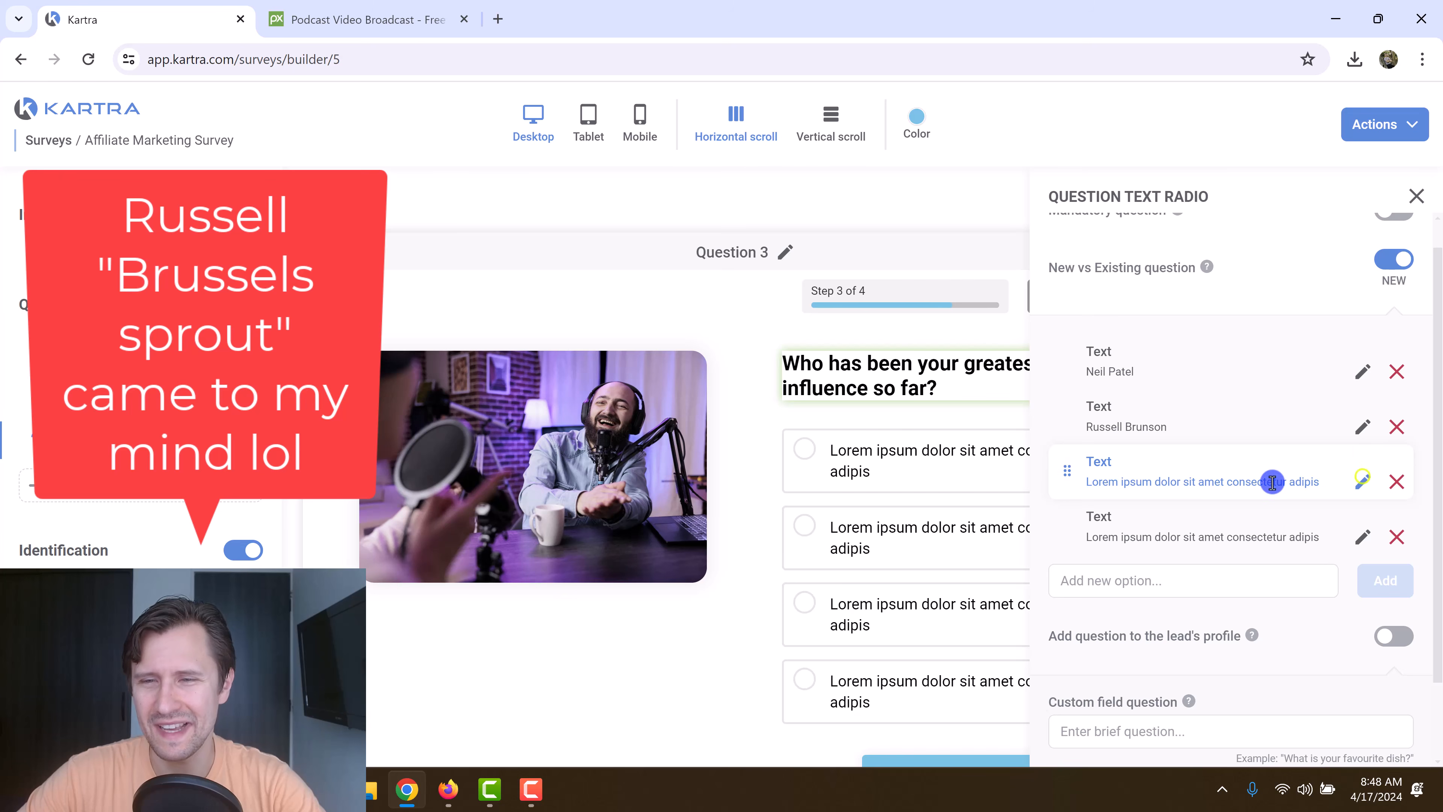
Reword the third and fourth answer options as "Grand Cardone" and "Gary Vaynerchuk".
click(1372, 479)
triple_click(1247, 485)
text(Grand Cardone)
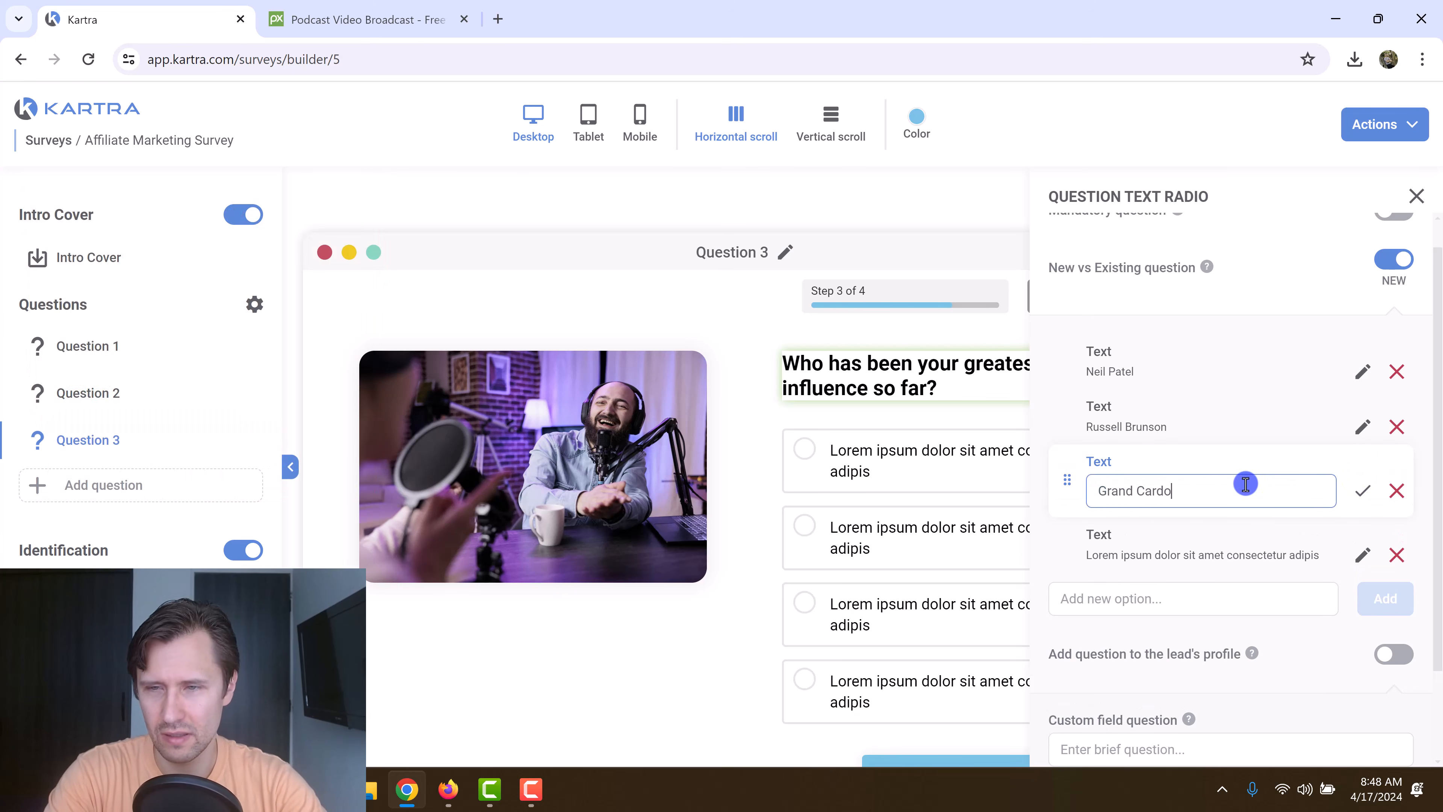
click(1363, 488)
click(1363, 536)
triple_click(1175, 543)
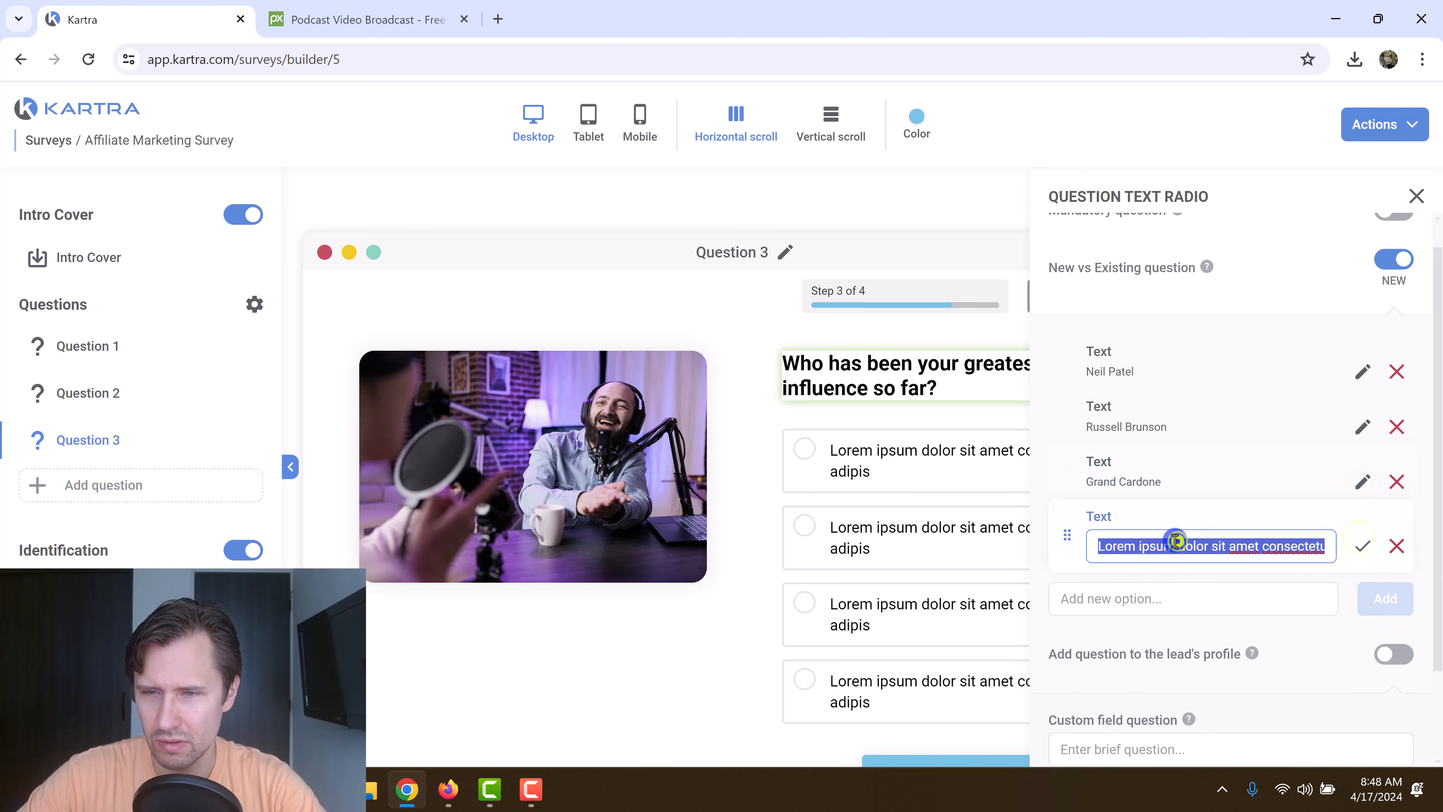
text(Gary Vayne)
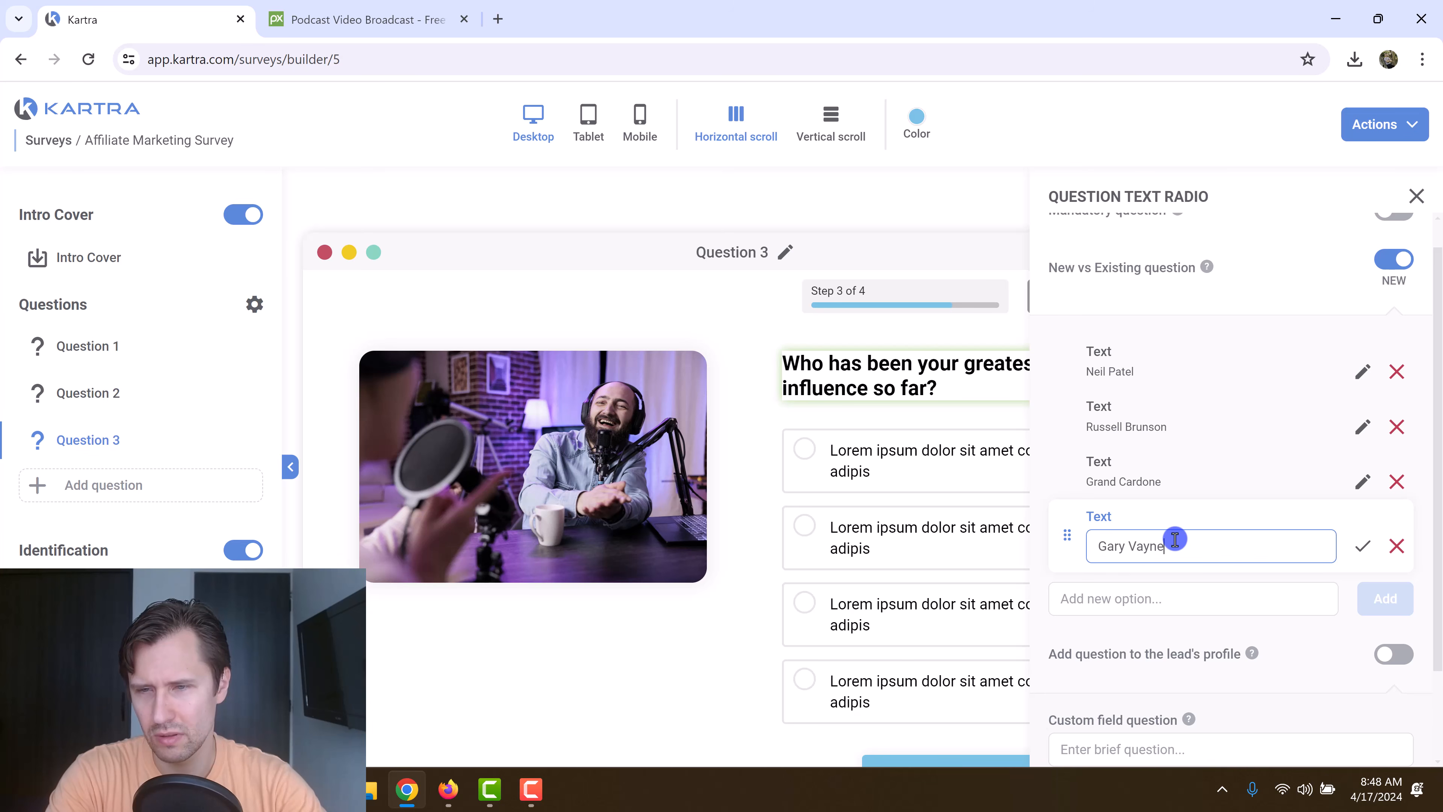
text(rchuk)
click(1362, 547)
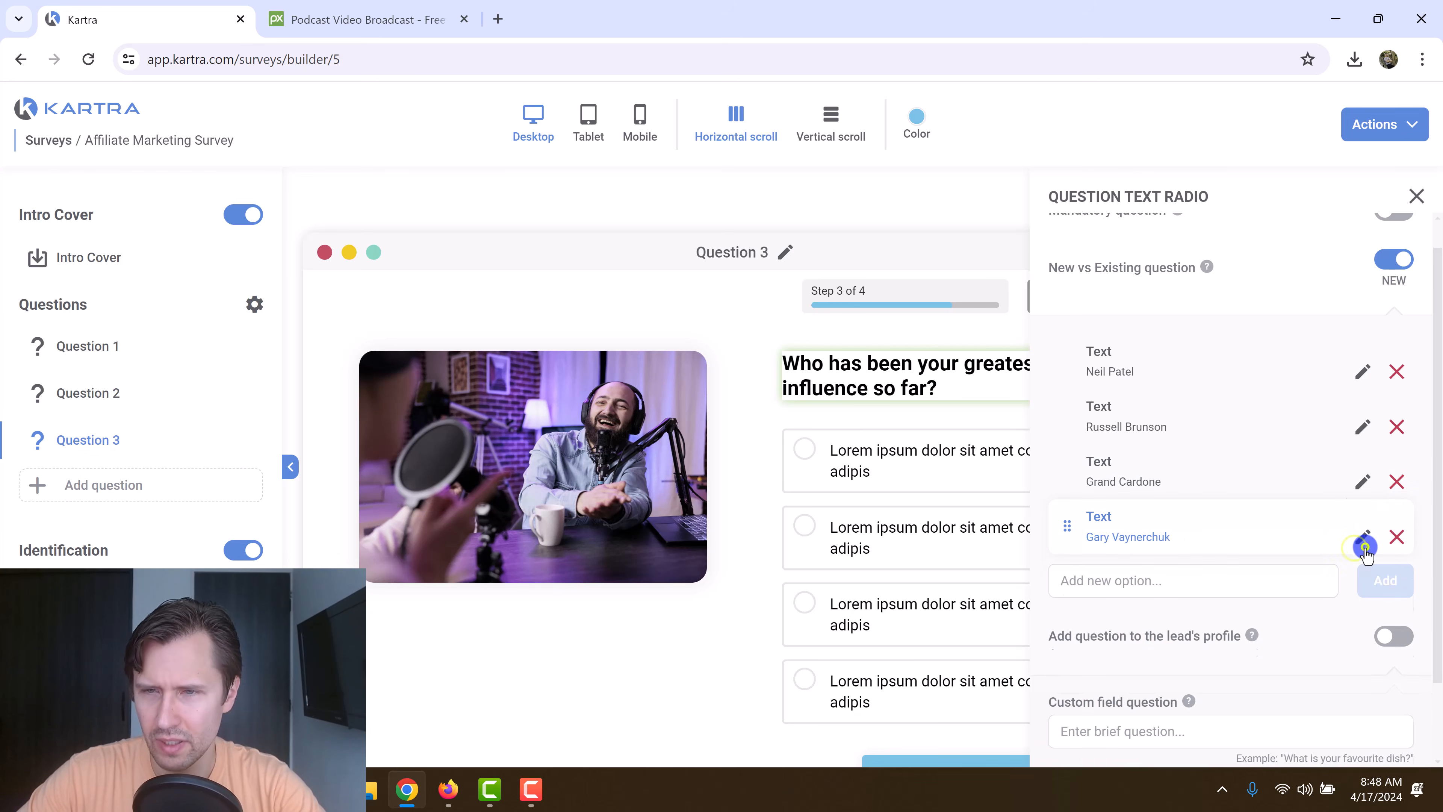
Make Question 3 mandatory.
scroll(1379, 224, up, 1)
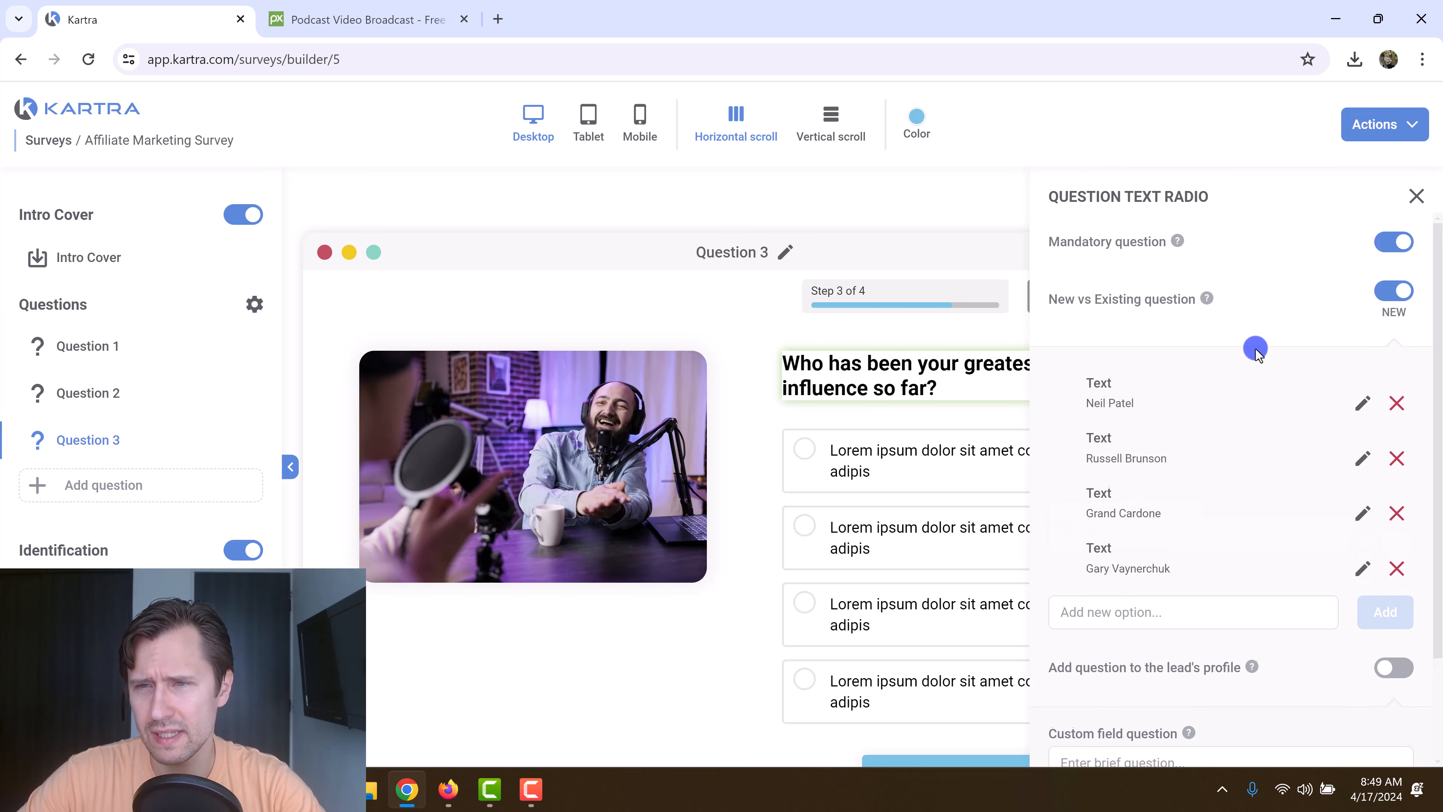
scroll(1226, 474, down, 3)
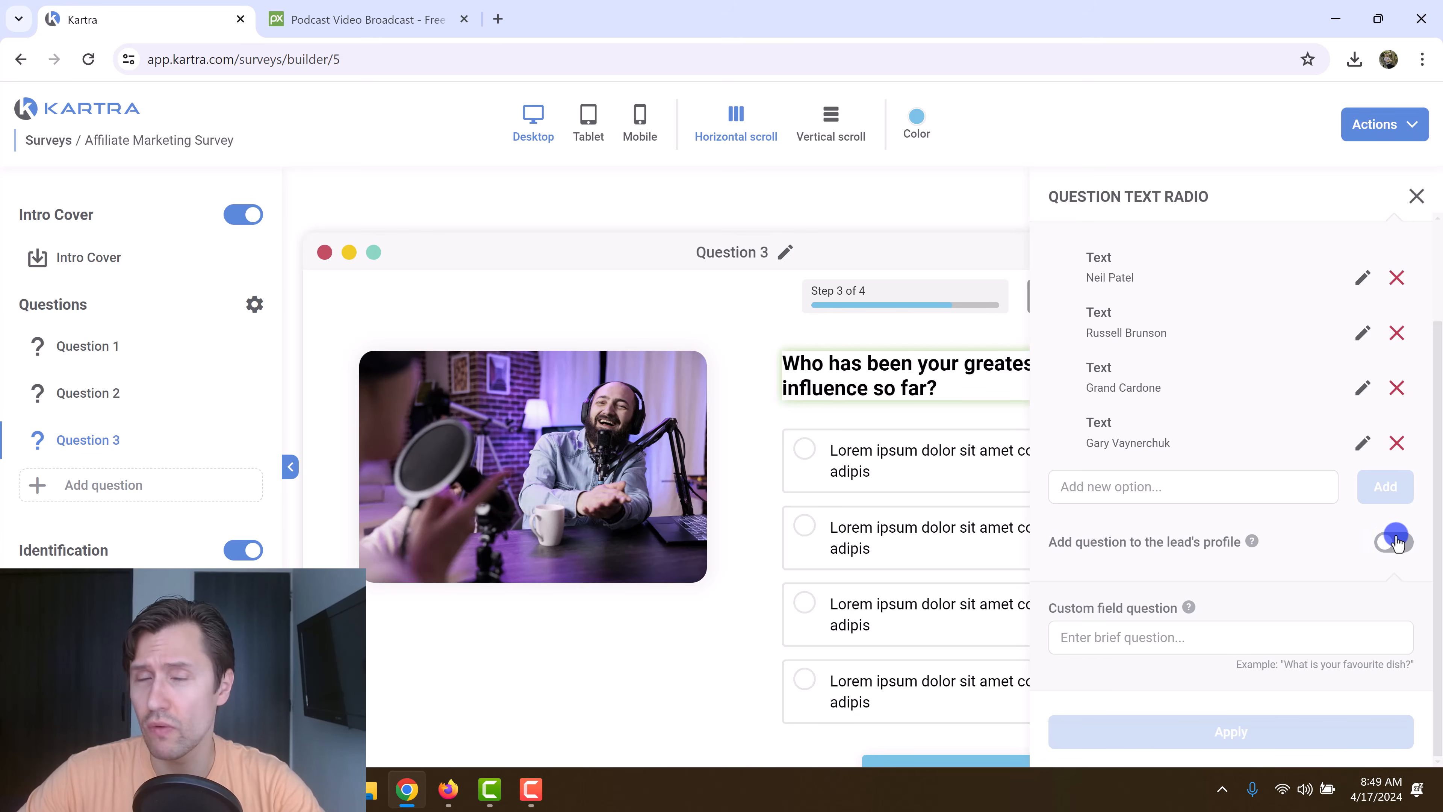
Set Question 3's custom field question to "Greatest influence", apply the answer settings and close them.
click(1112, 629)
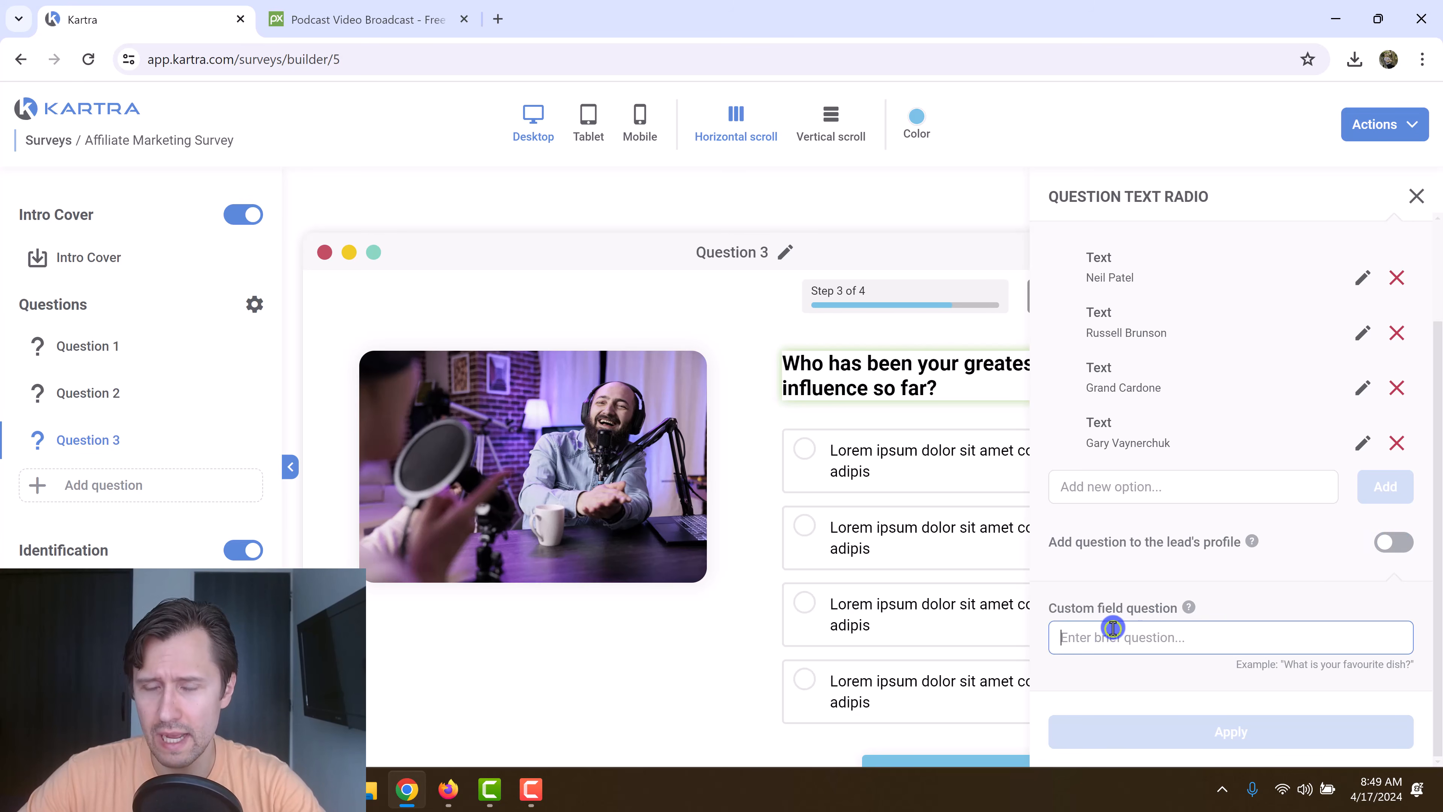
text(Greatest influence)
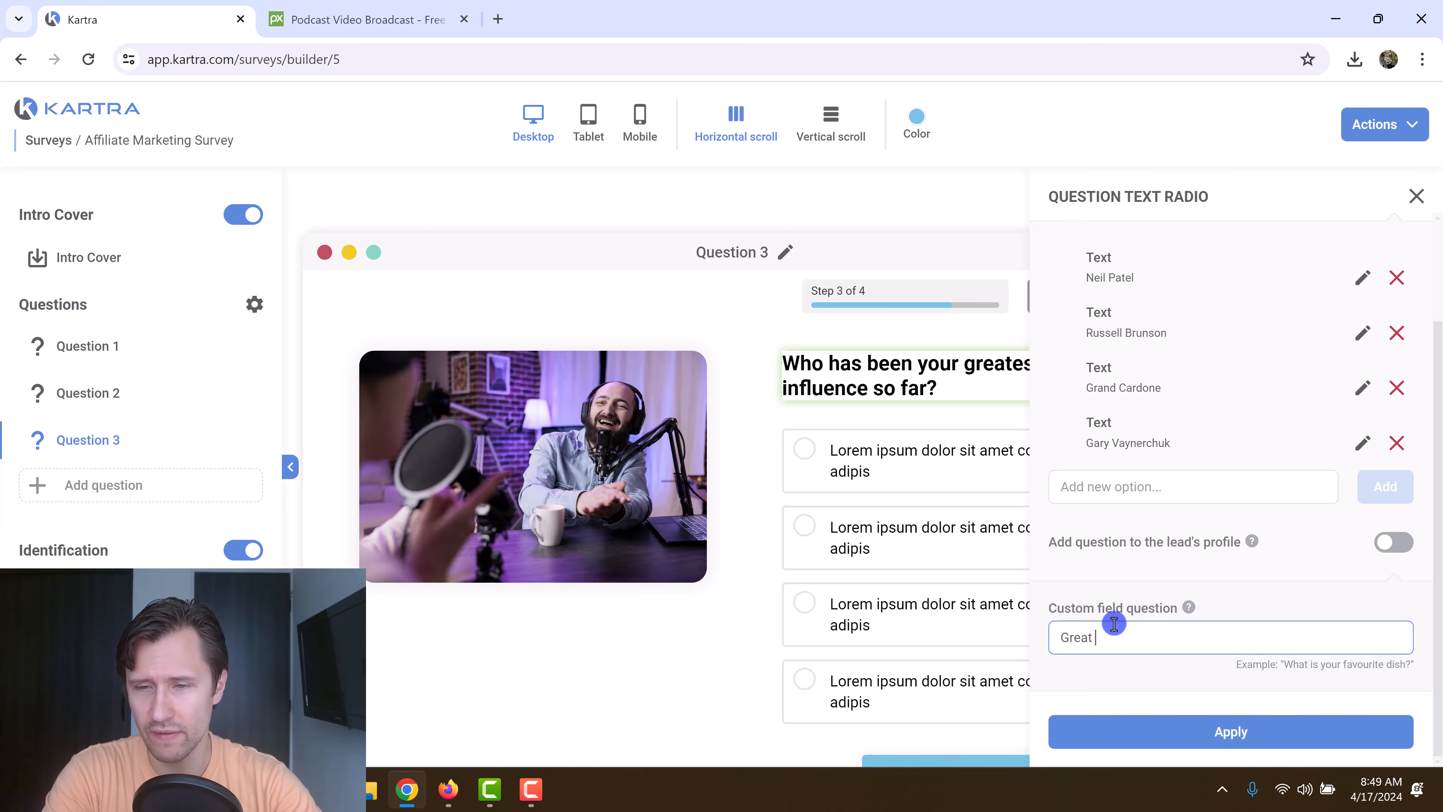
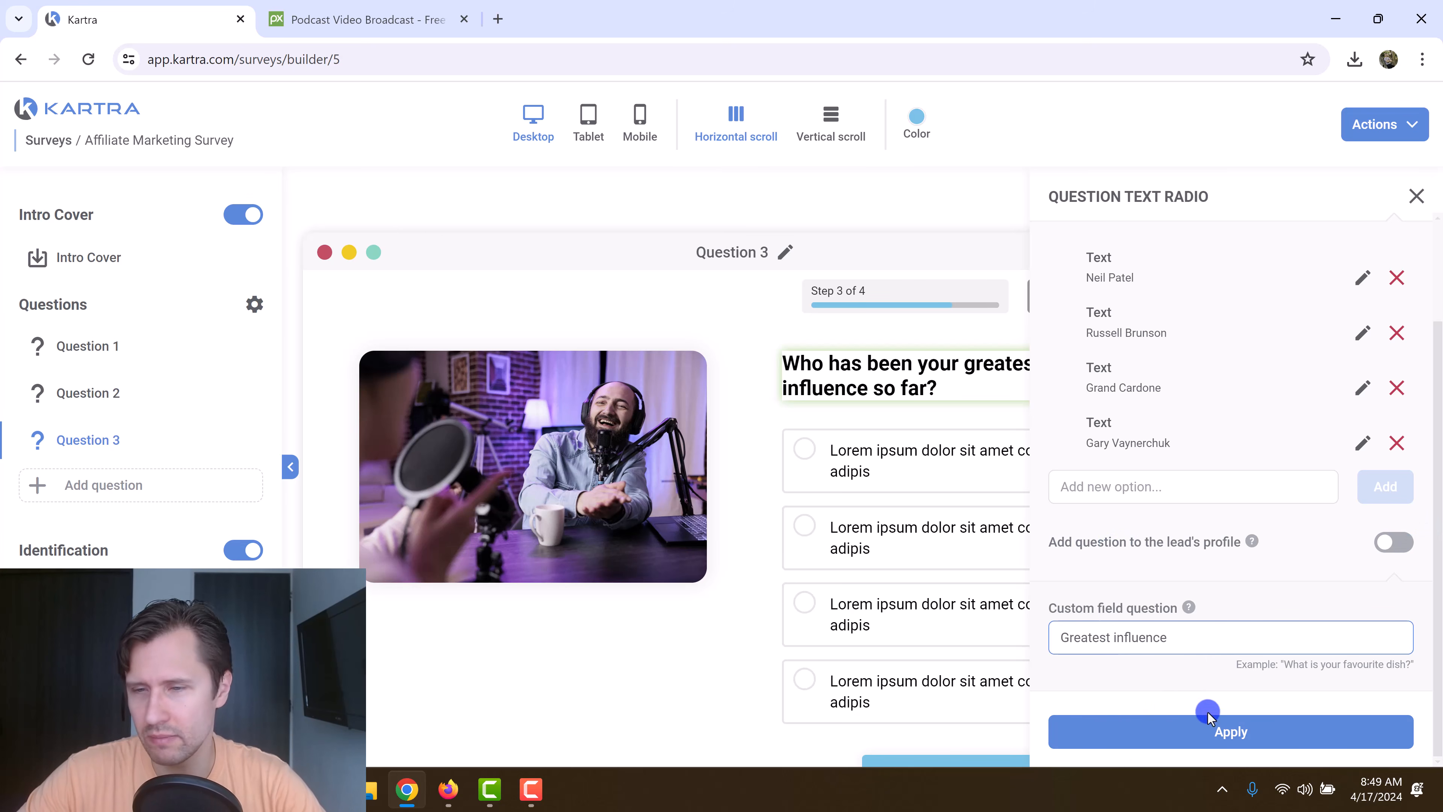
click(1170, 751)
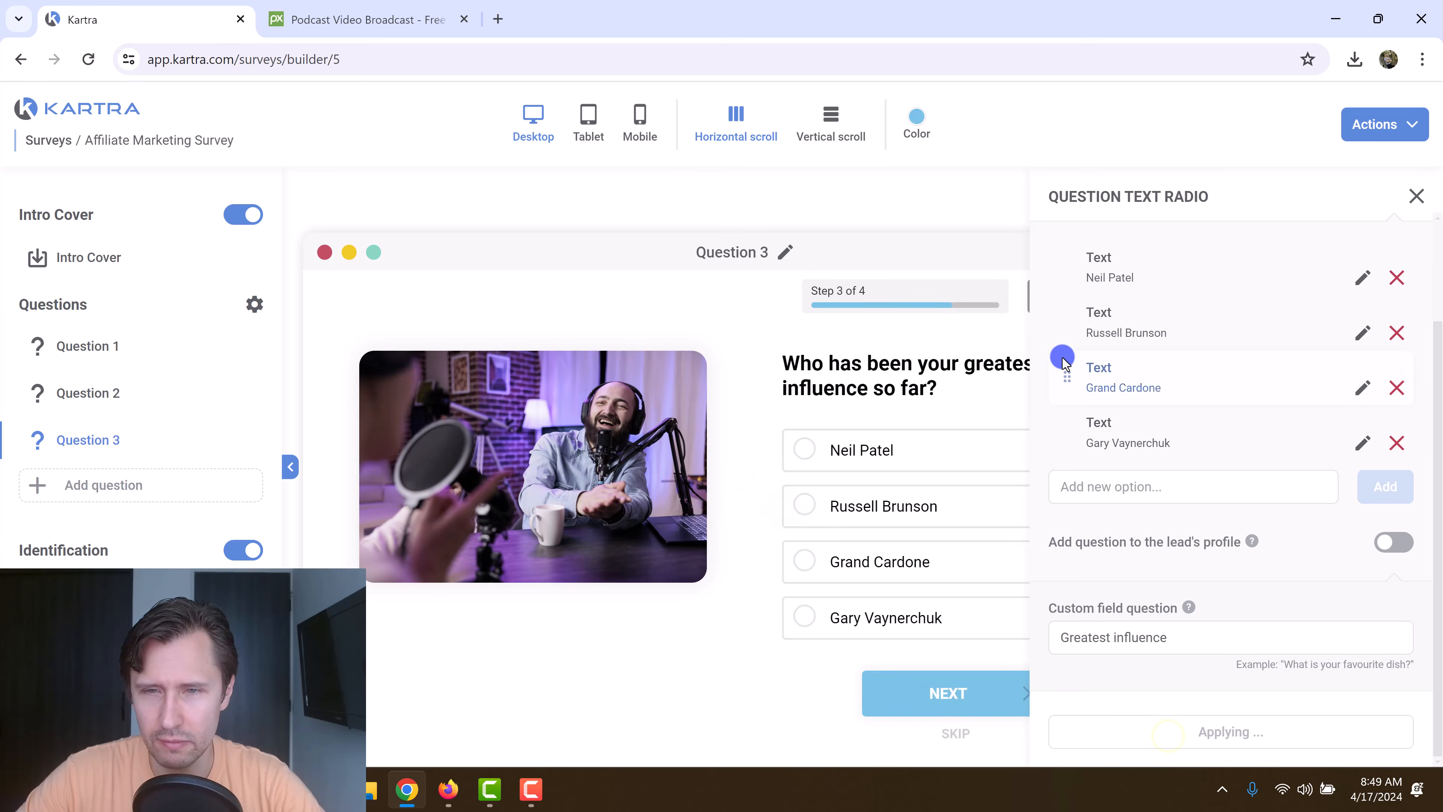
click(1415, 190)
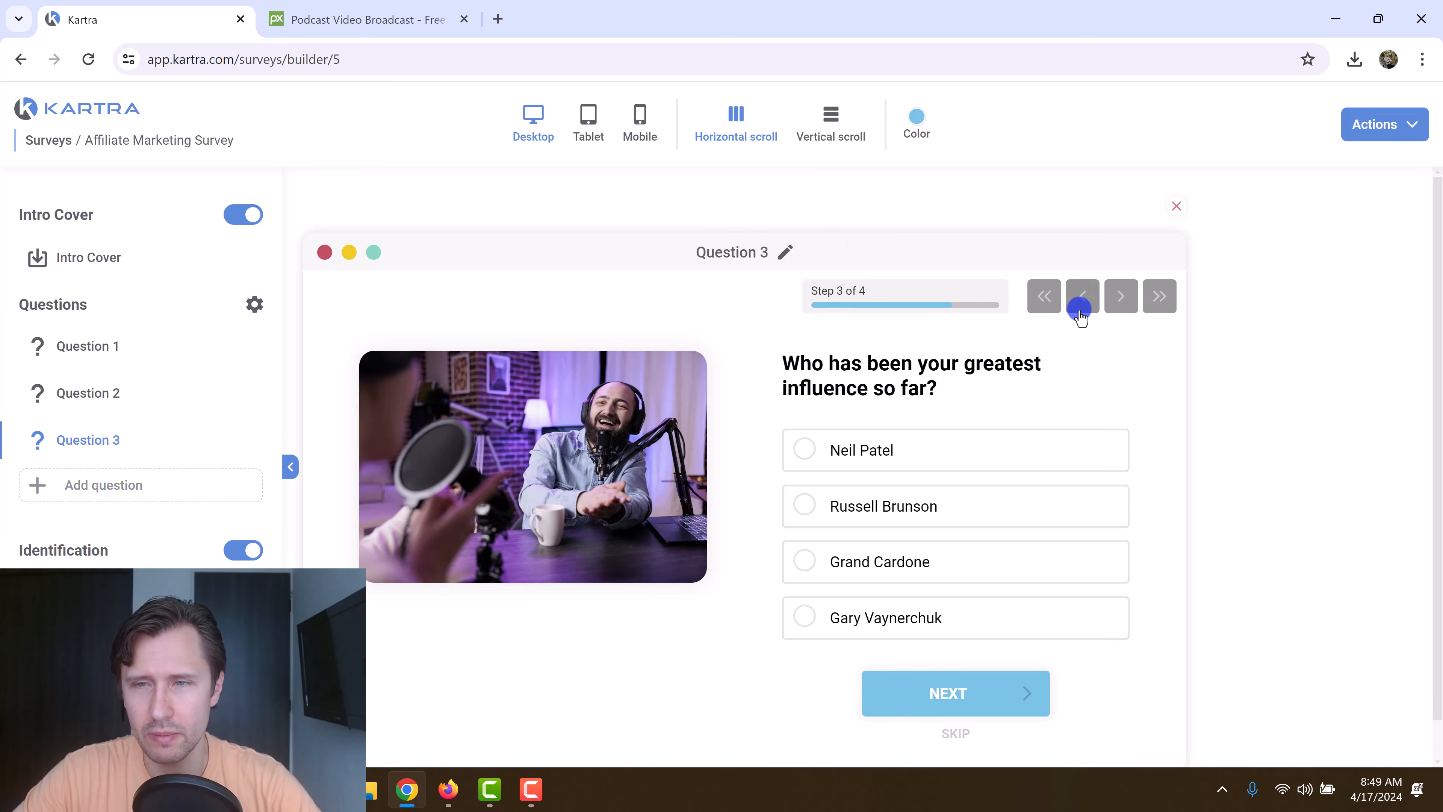
click(1081, 297)
click(1120, 296)
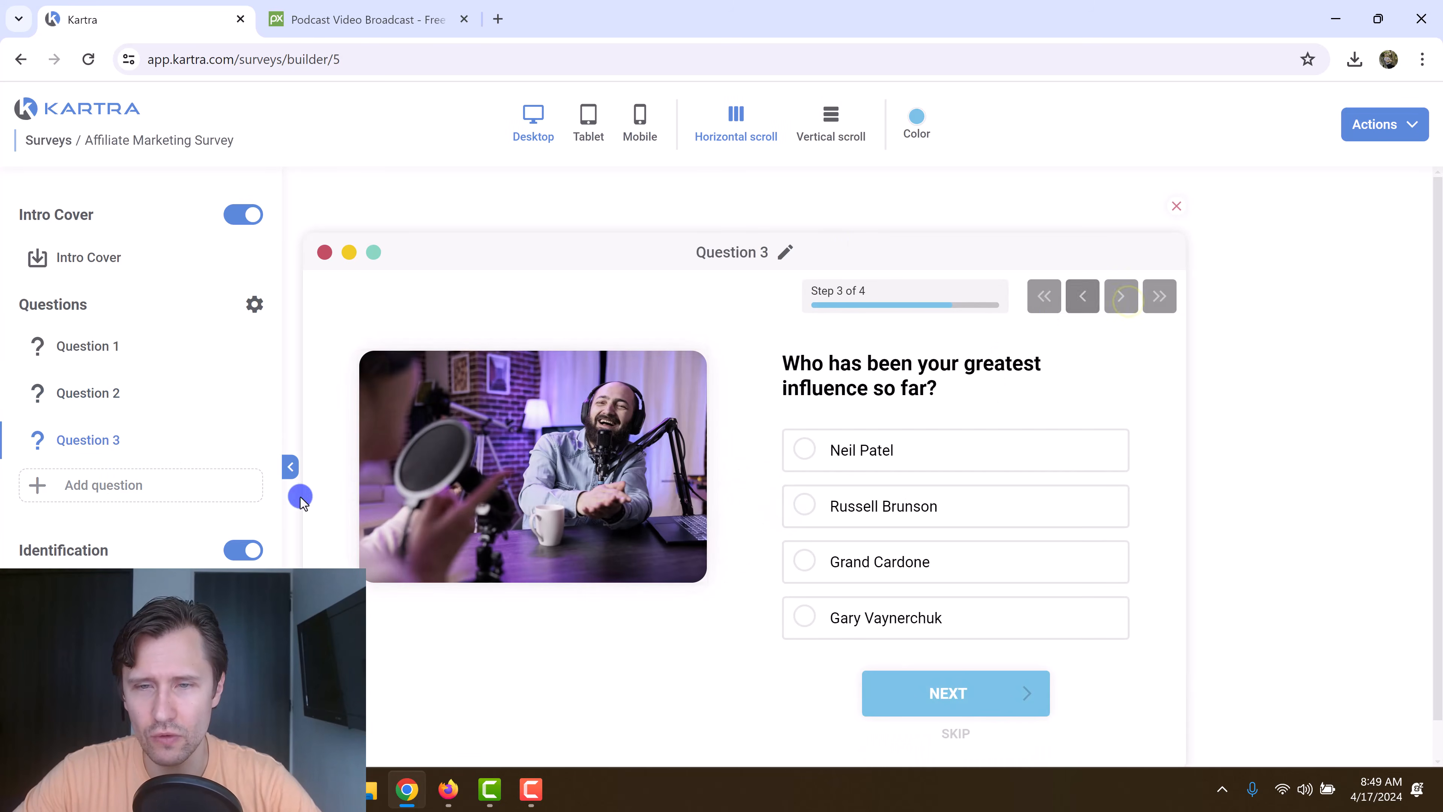
Add a survey question with the side-image text and image layout and a single-option text answer.
click(89, 486)
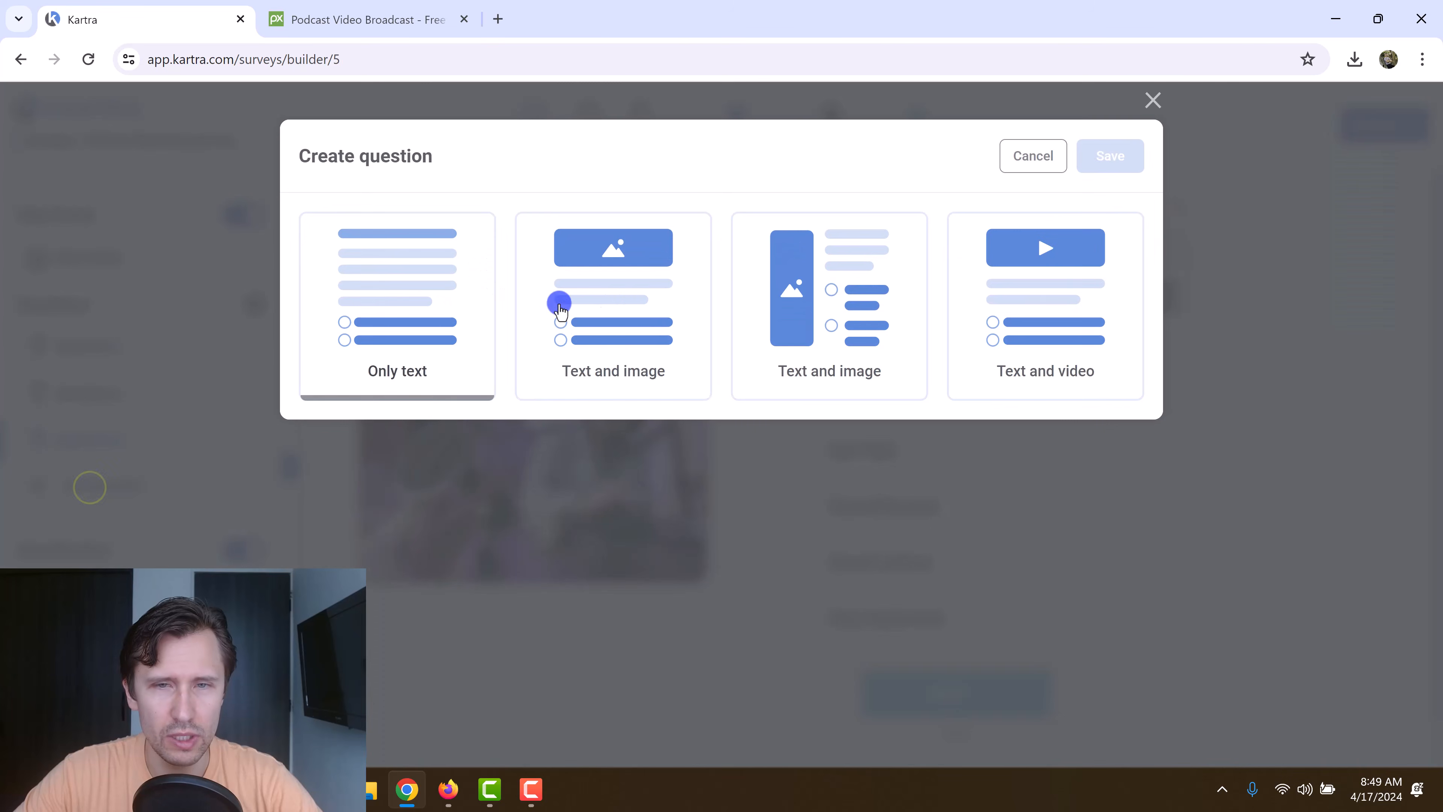
click(828, 300)
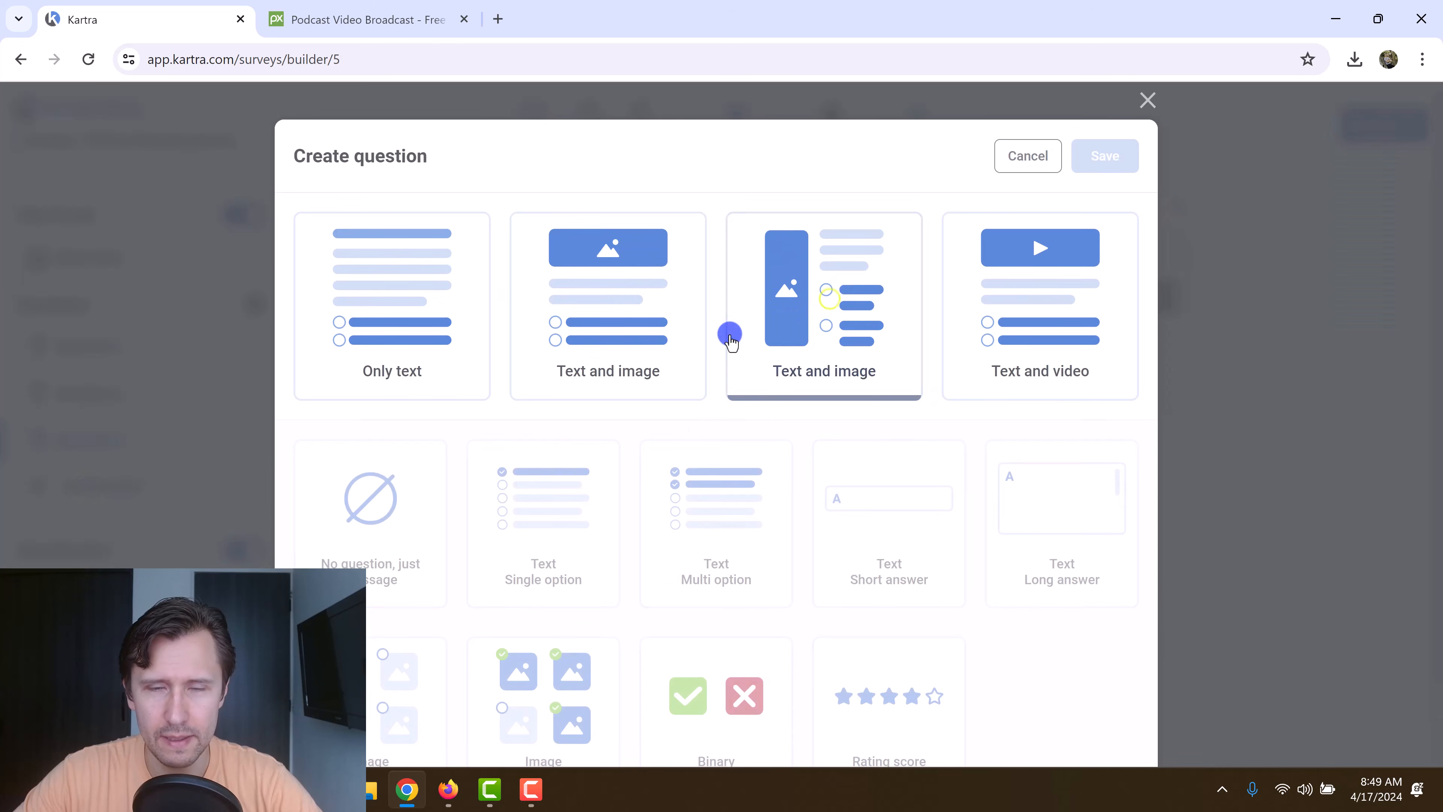
click(528, 515)
click(1104, 145)
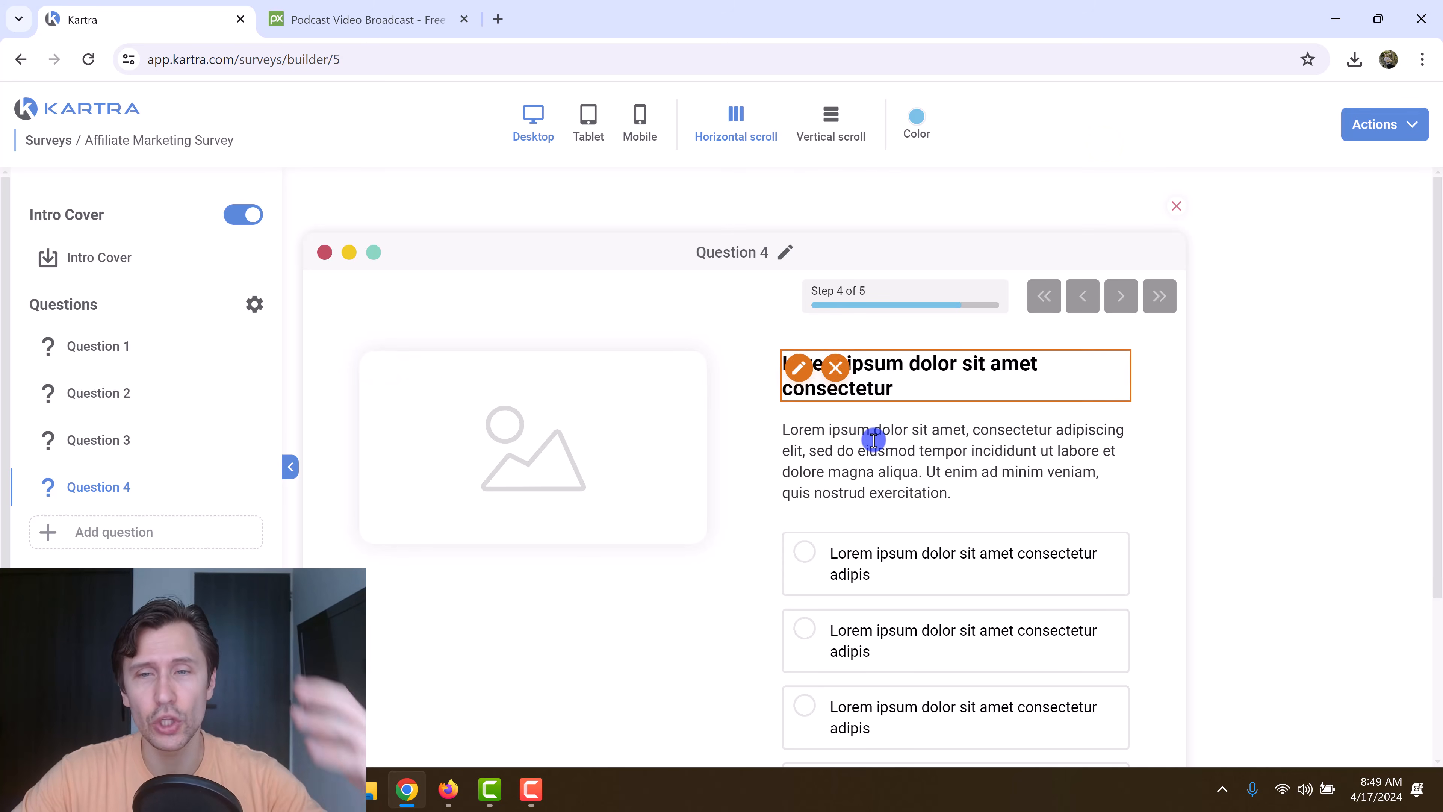
Remove Question 4's description and set its heading to "If you could learn one thing in affiliate marketing, what would it be?".
click(836, 432)
triple_click(885, 368)
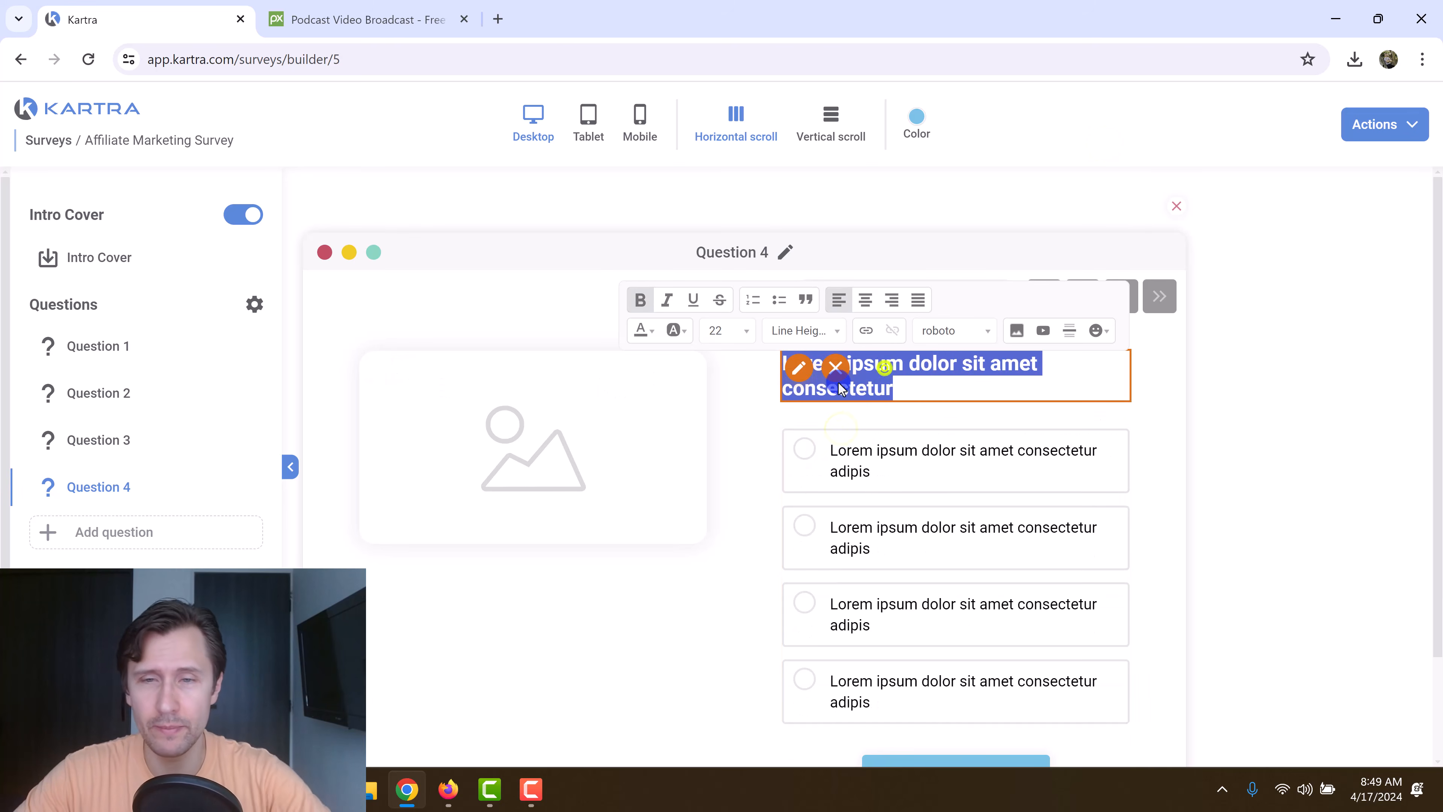
key(BackSpace)
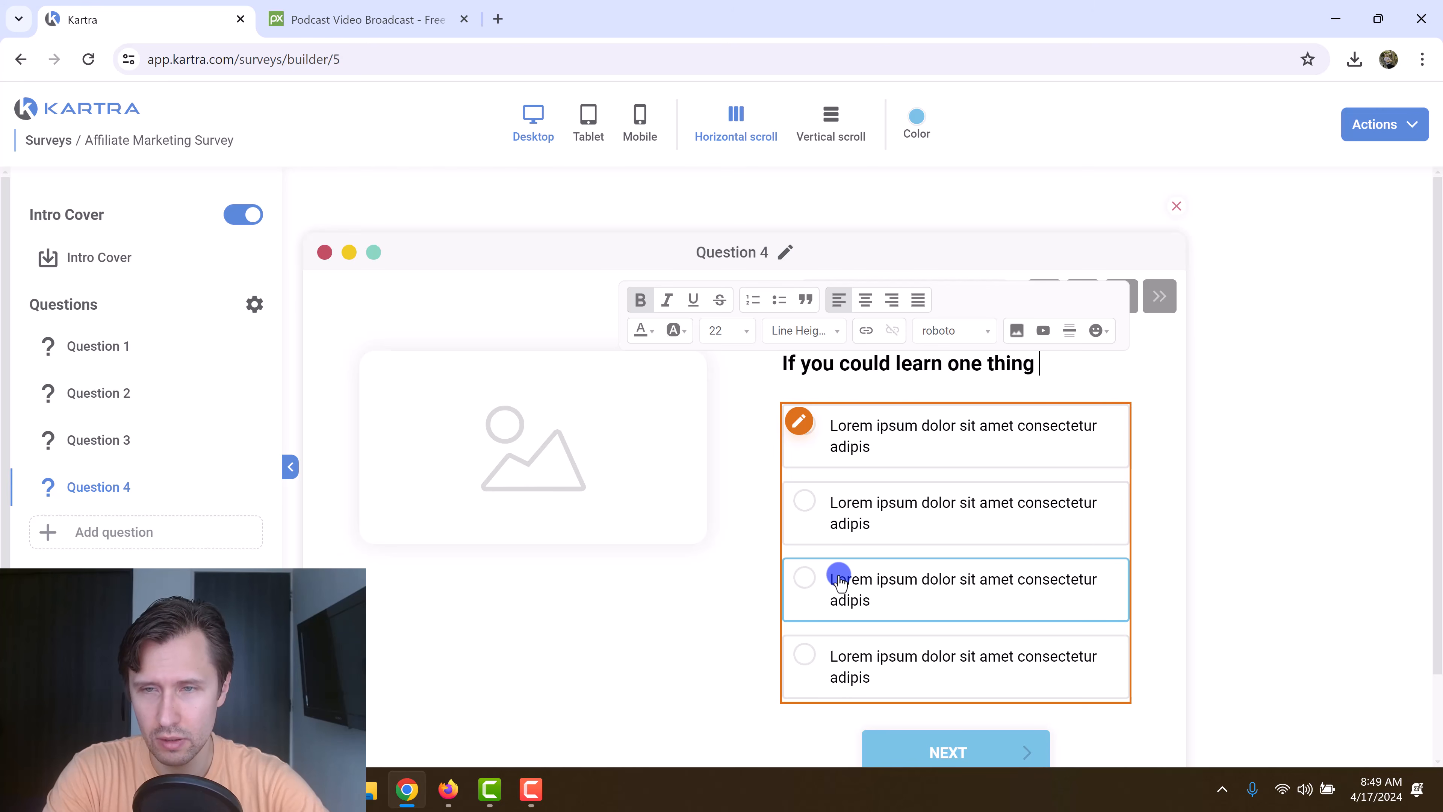
text(iate marketing, what would it be?)
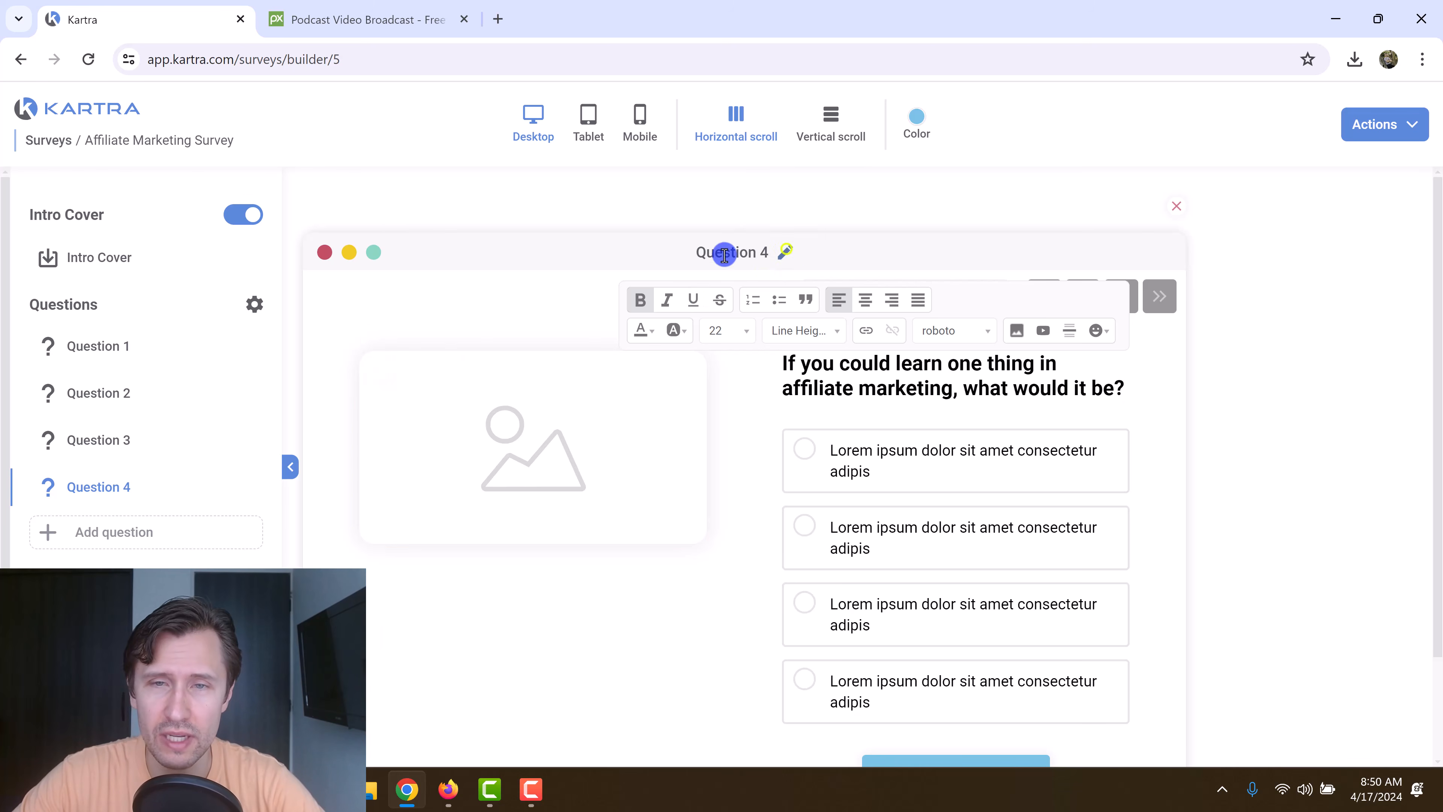
click(786, 250)
click(781, 251)
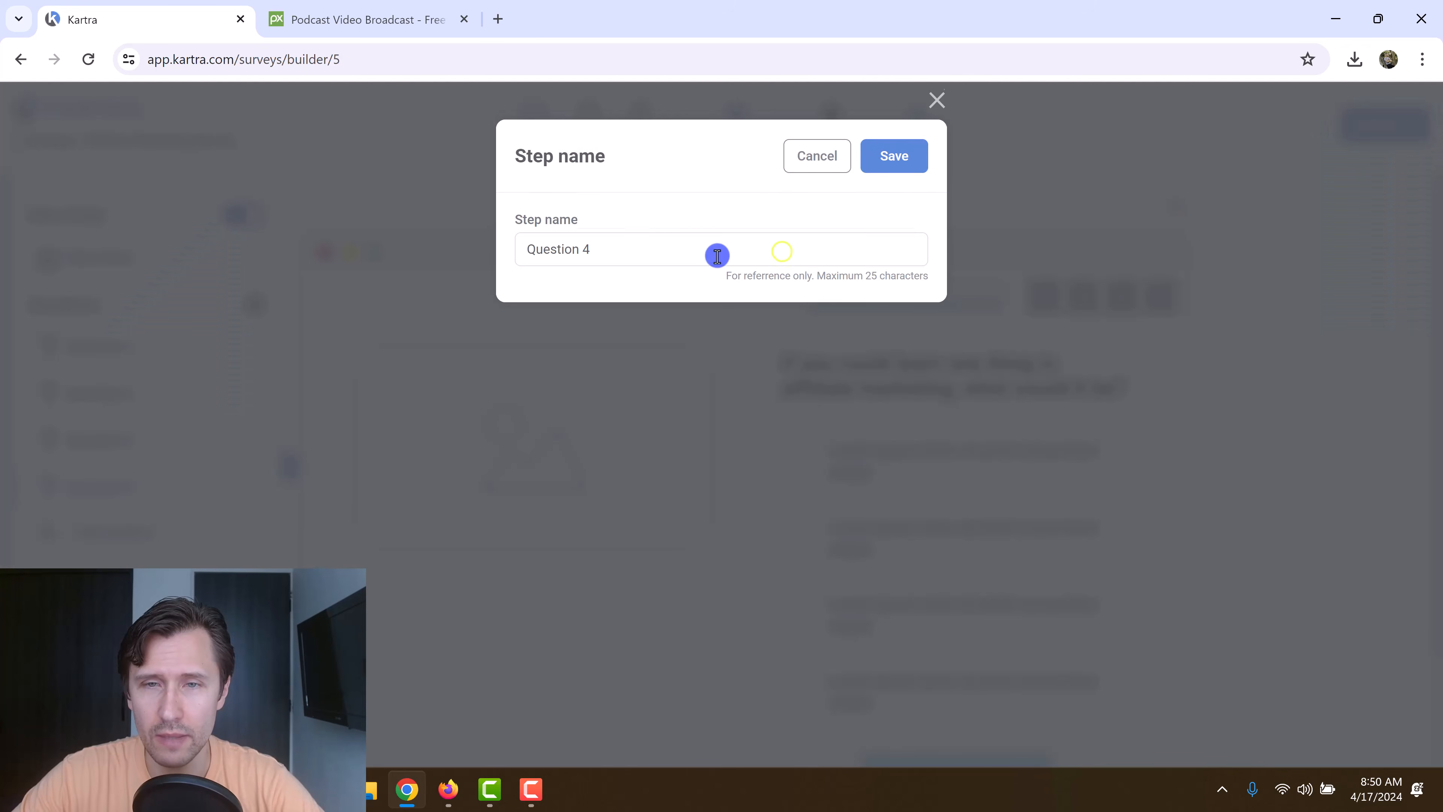
drag(612, 252, 536, 244)
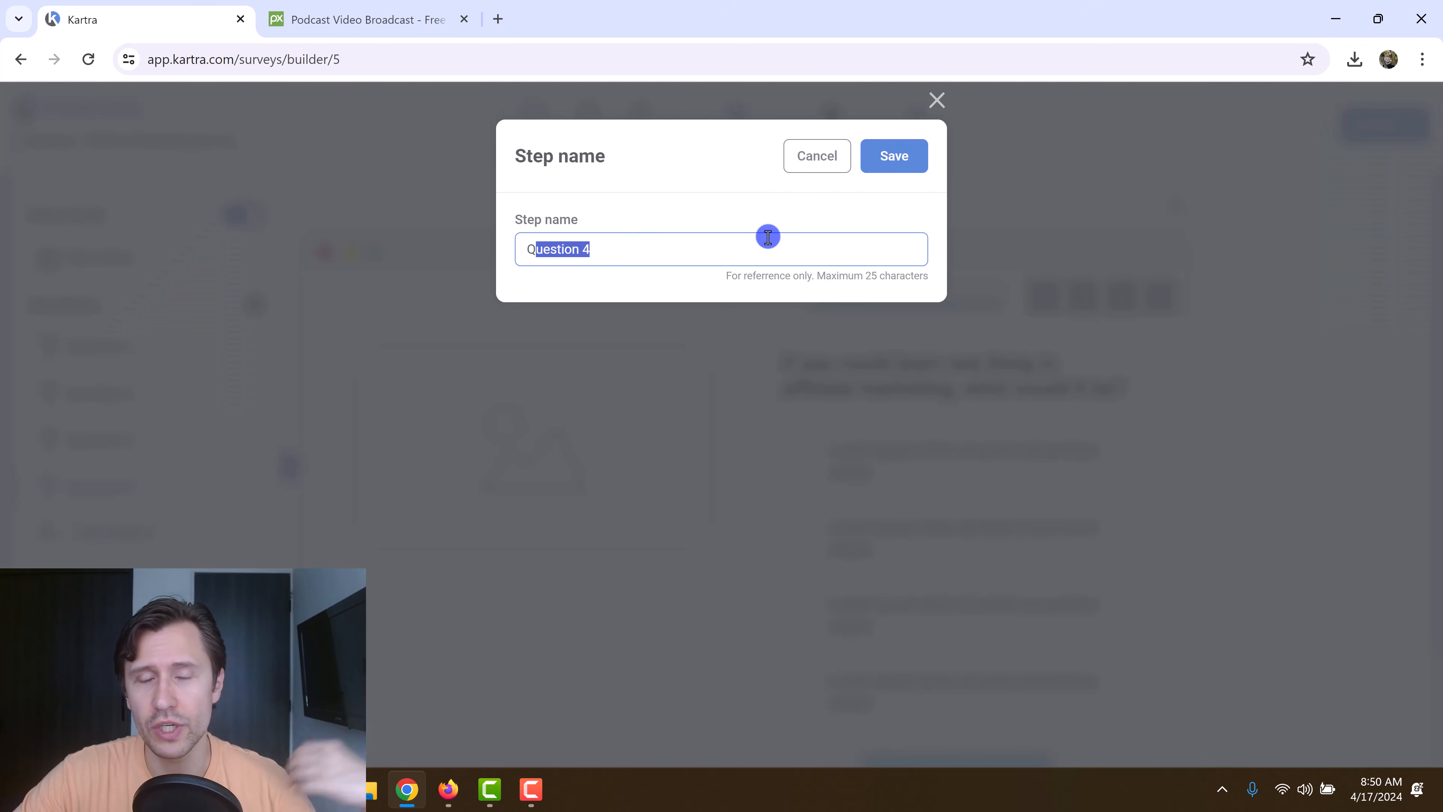
click(824, 157)
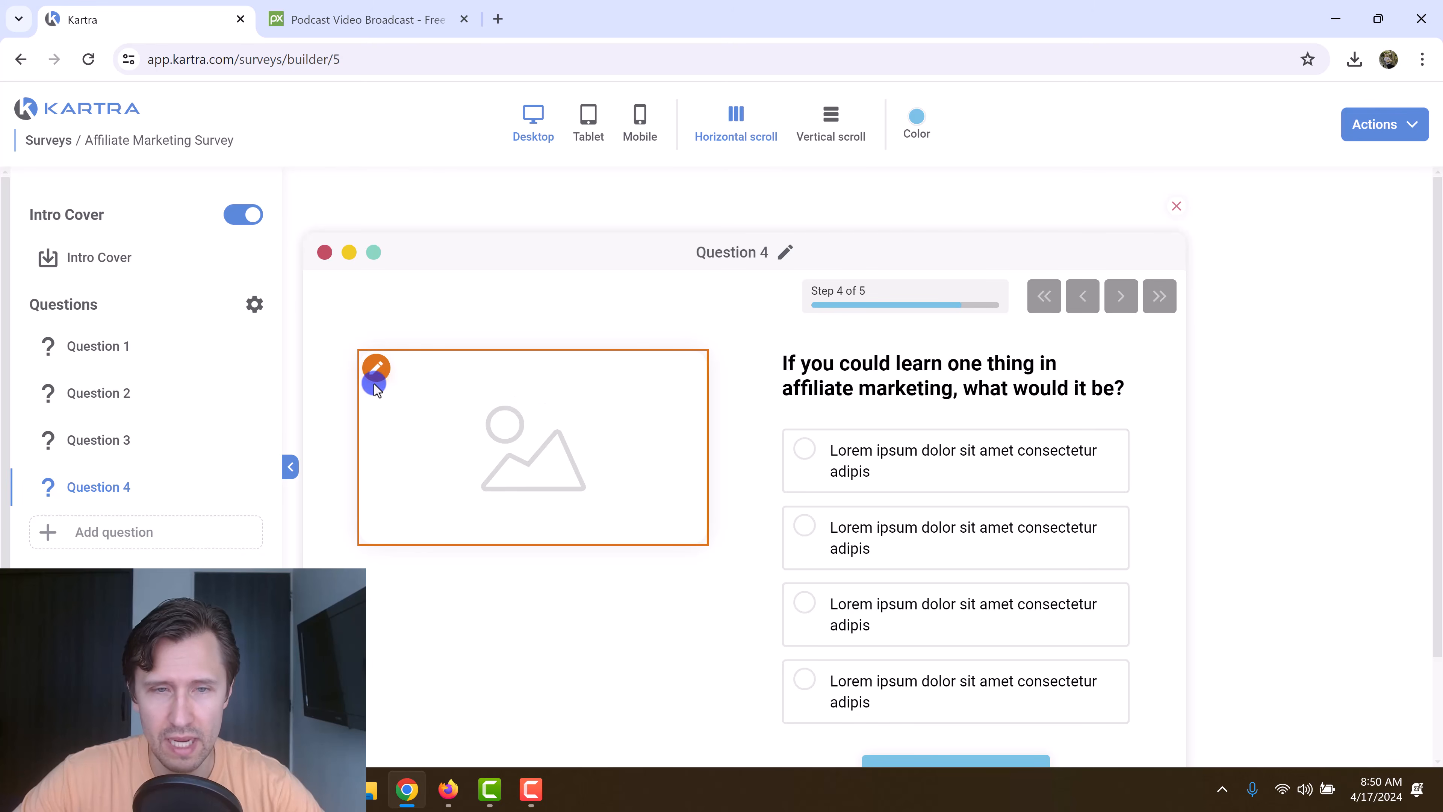
Open the image library for Question 4's image placeholder, switch to Pixabay and return to its photo search results.
click(374, 366)
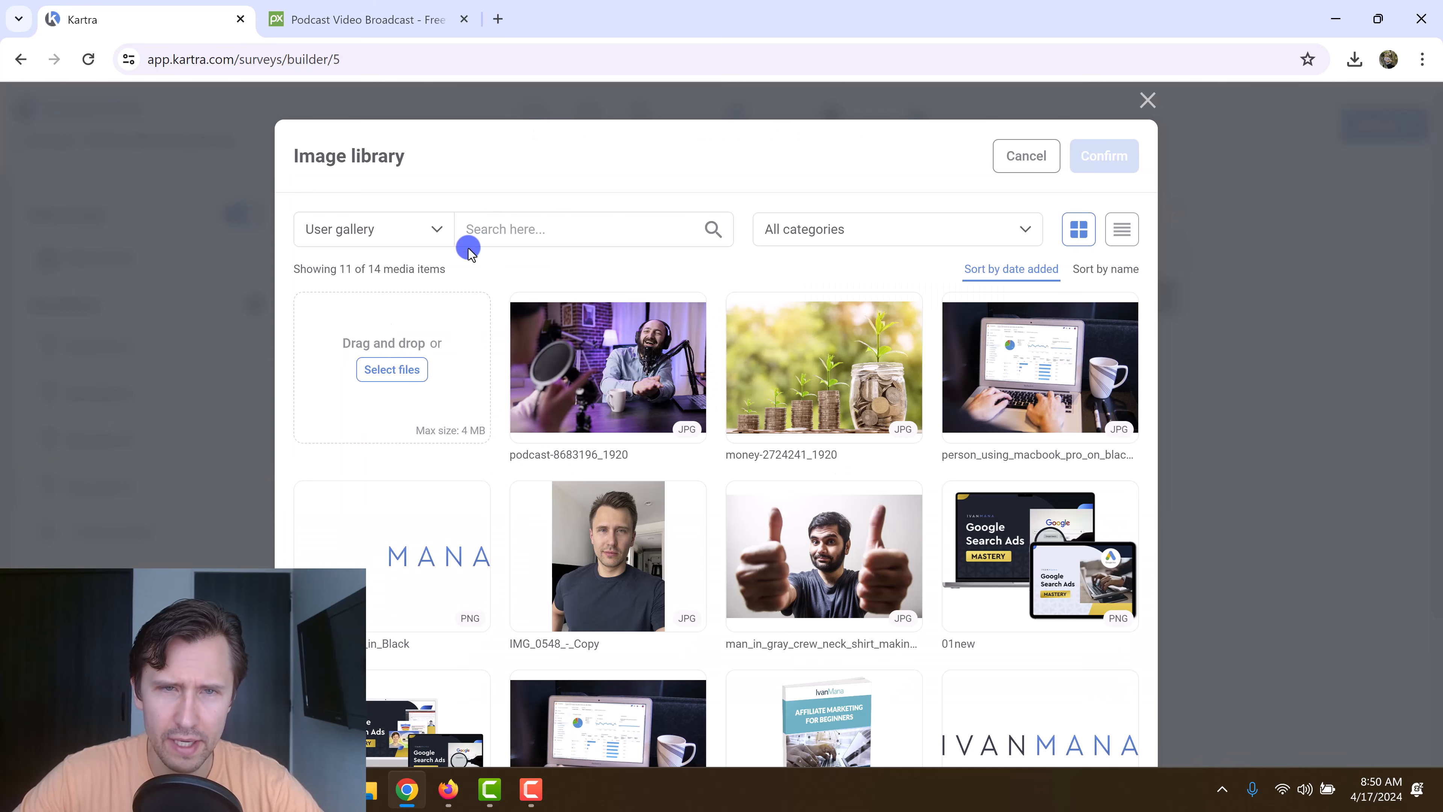
click(396, 11)
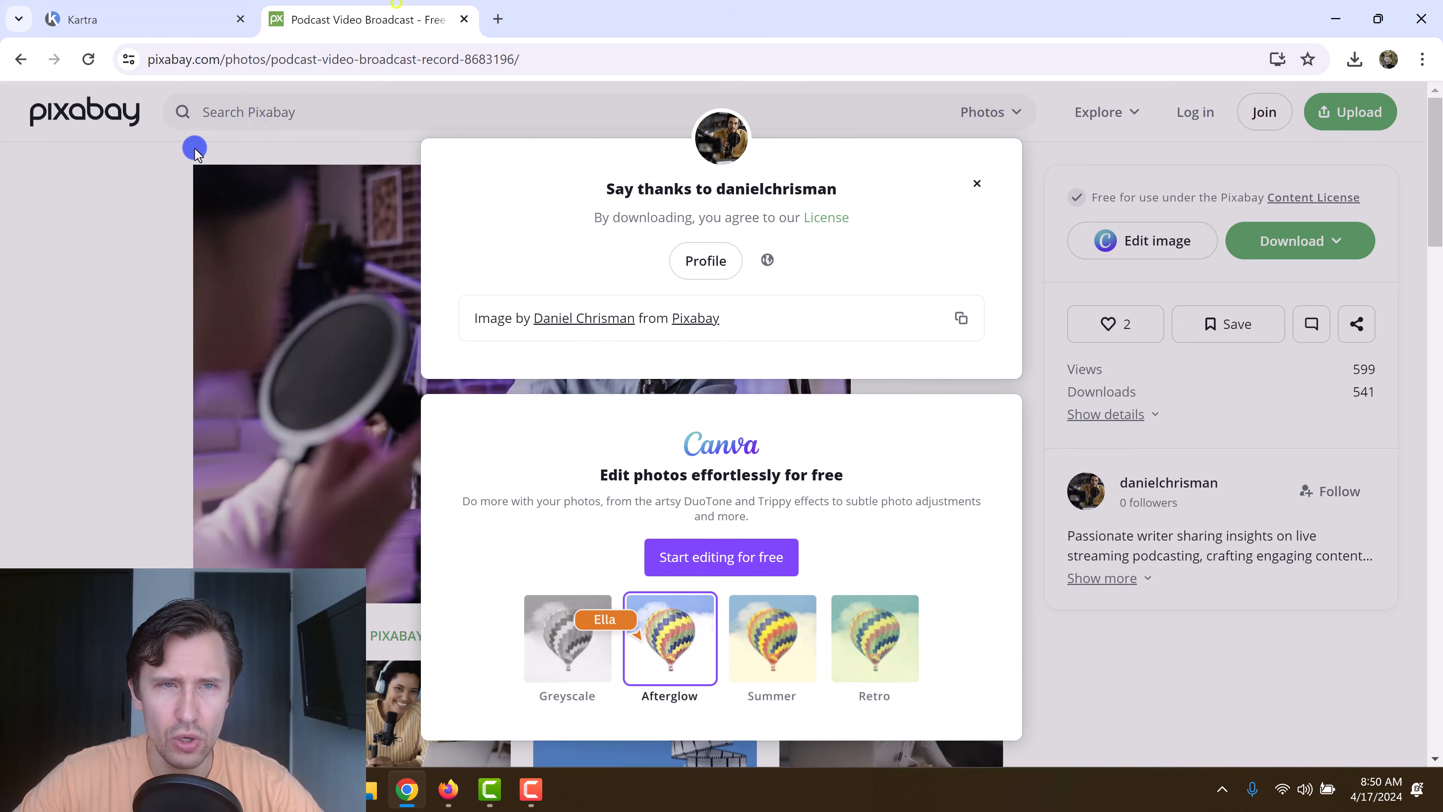
click(101, 171)
click(20, 59)
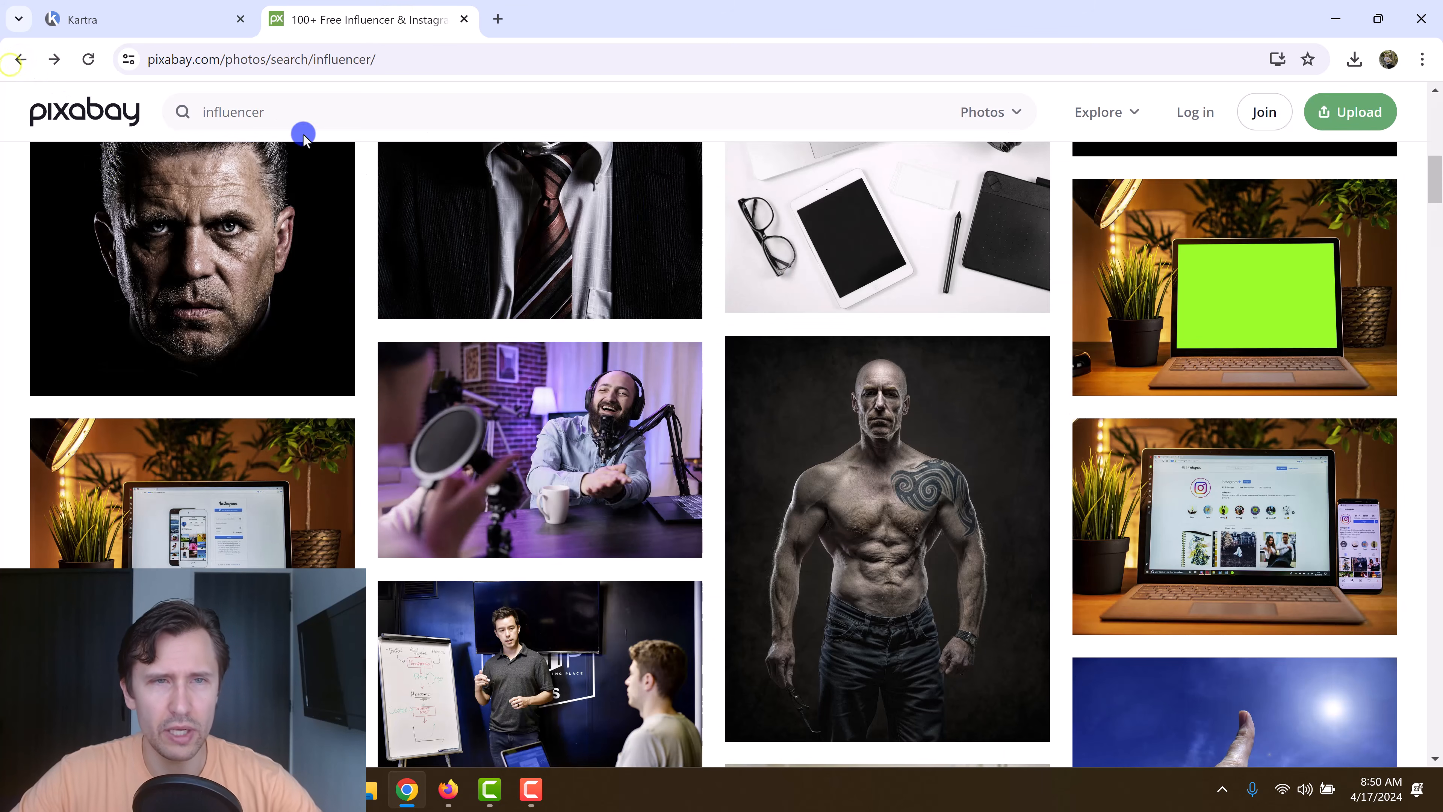
Search Pixabay's photos for "help" and look through the results.
double_click(279, 117)
text(help)
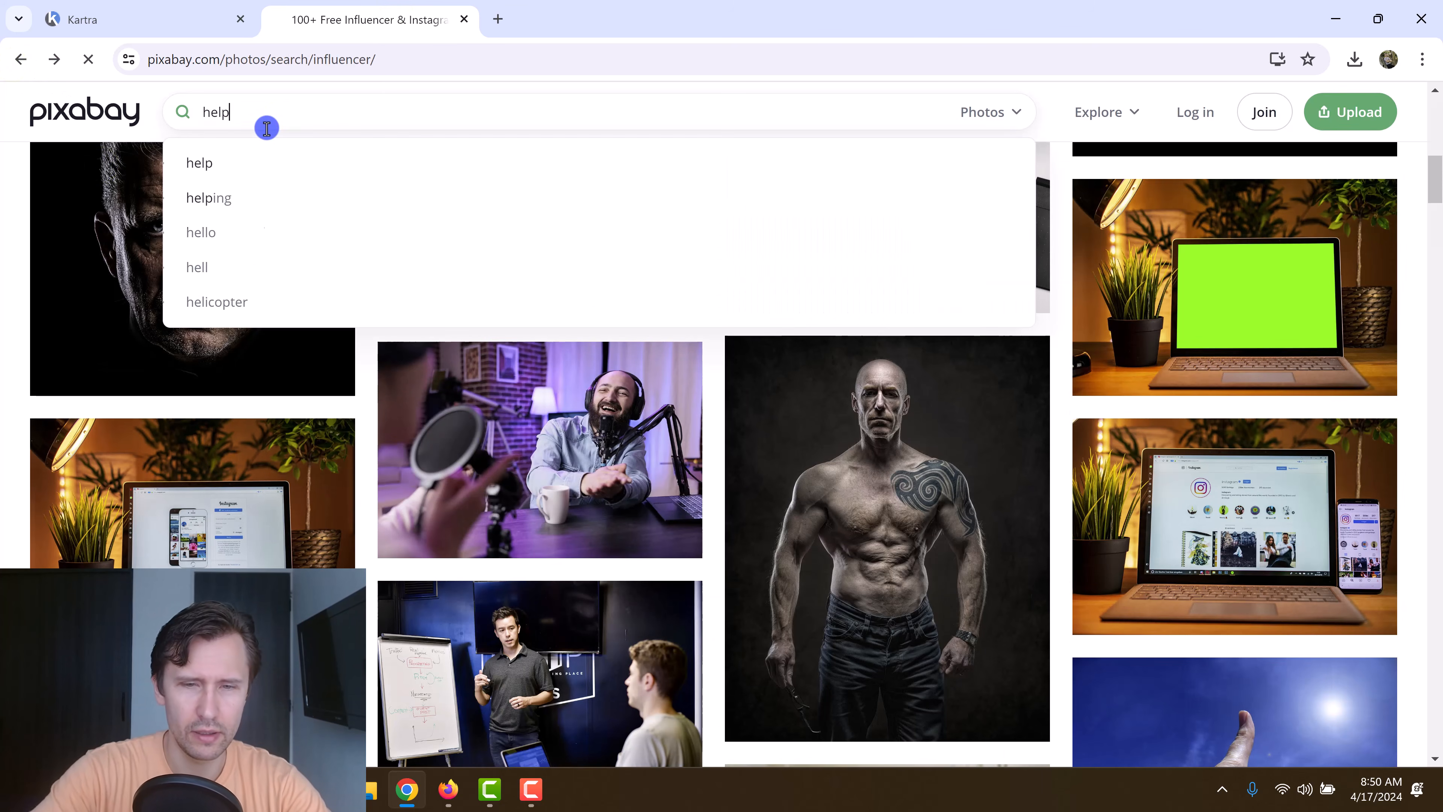
key(Return)
scroll(419, 274, down, 5)
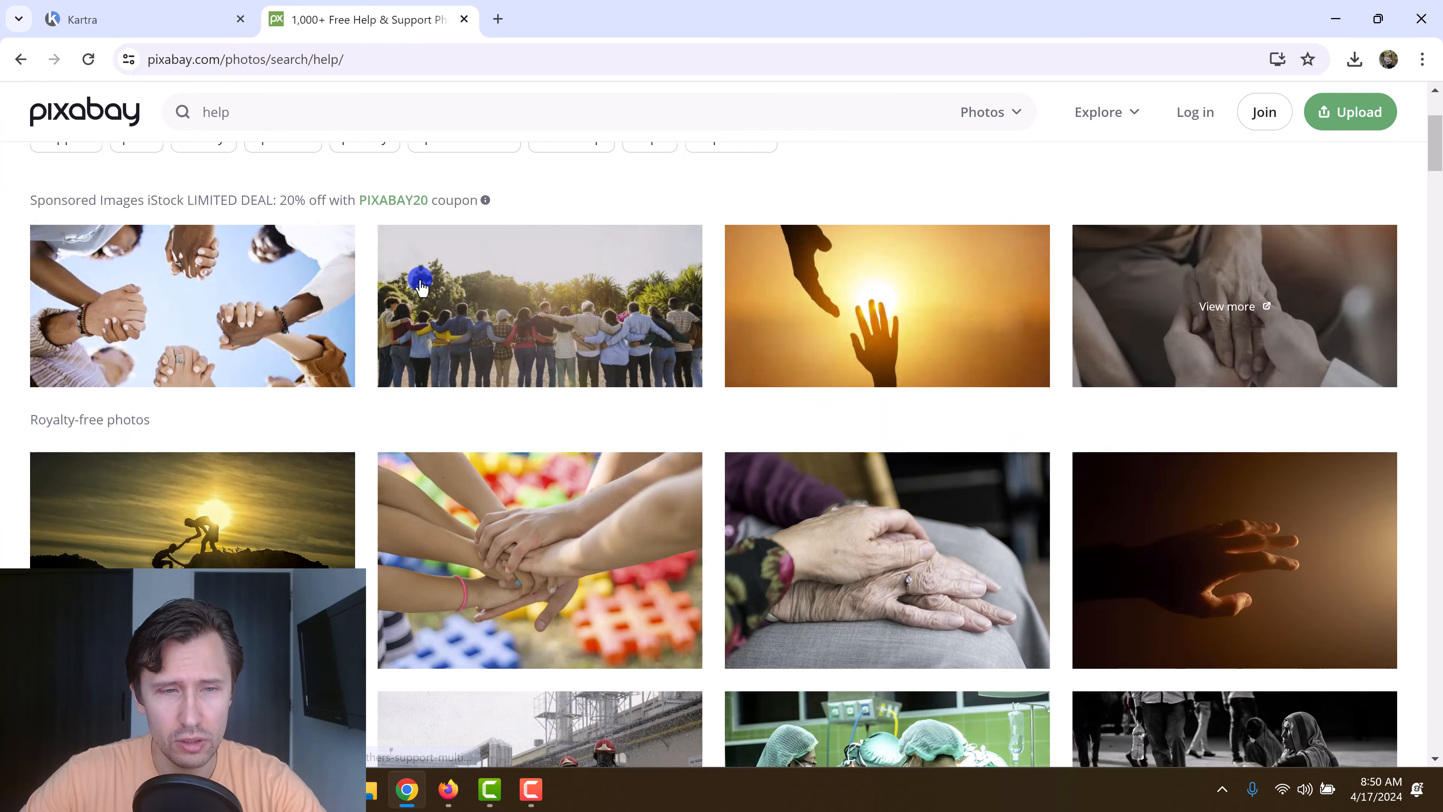
Search Pixabay's photos for "teacher" and open the photo of a man teaching children in front of a classroom screen.
double_click(242, 115)
text(teacher)
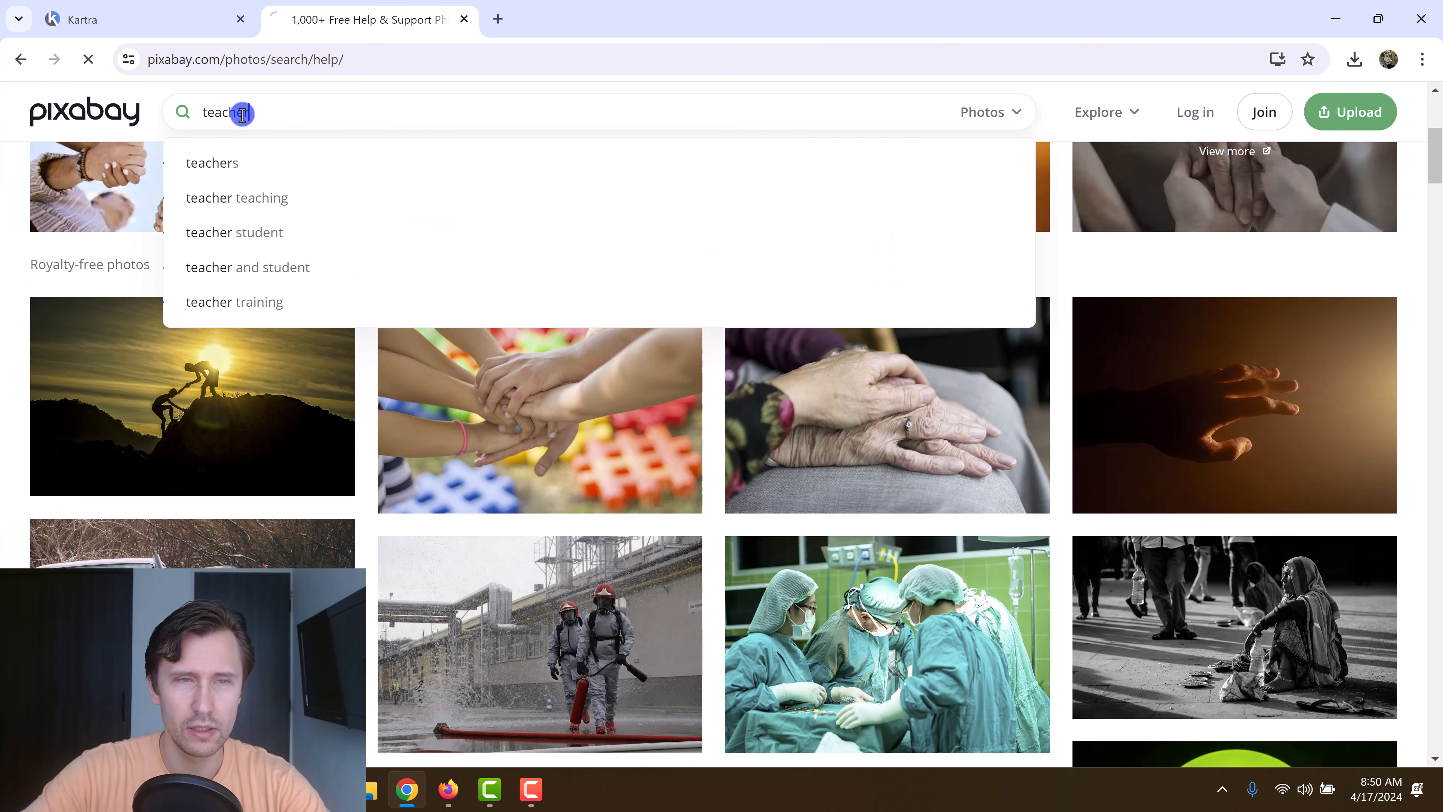
key(Return)
scroll(543, 387, down, 2)
scroll(540, 383, down, 7)
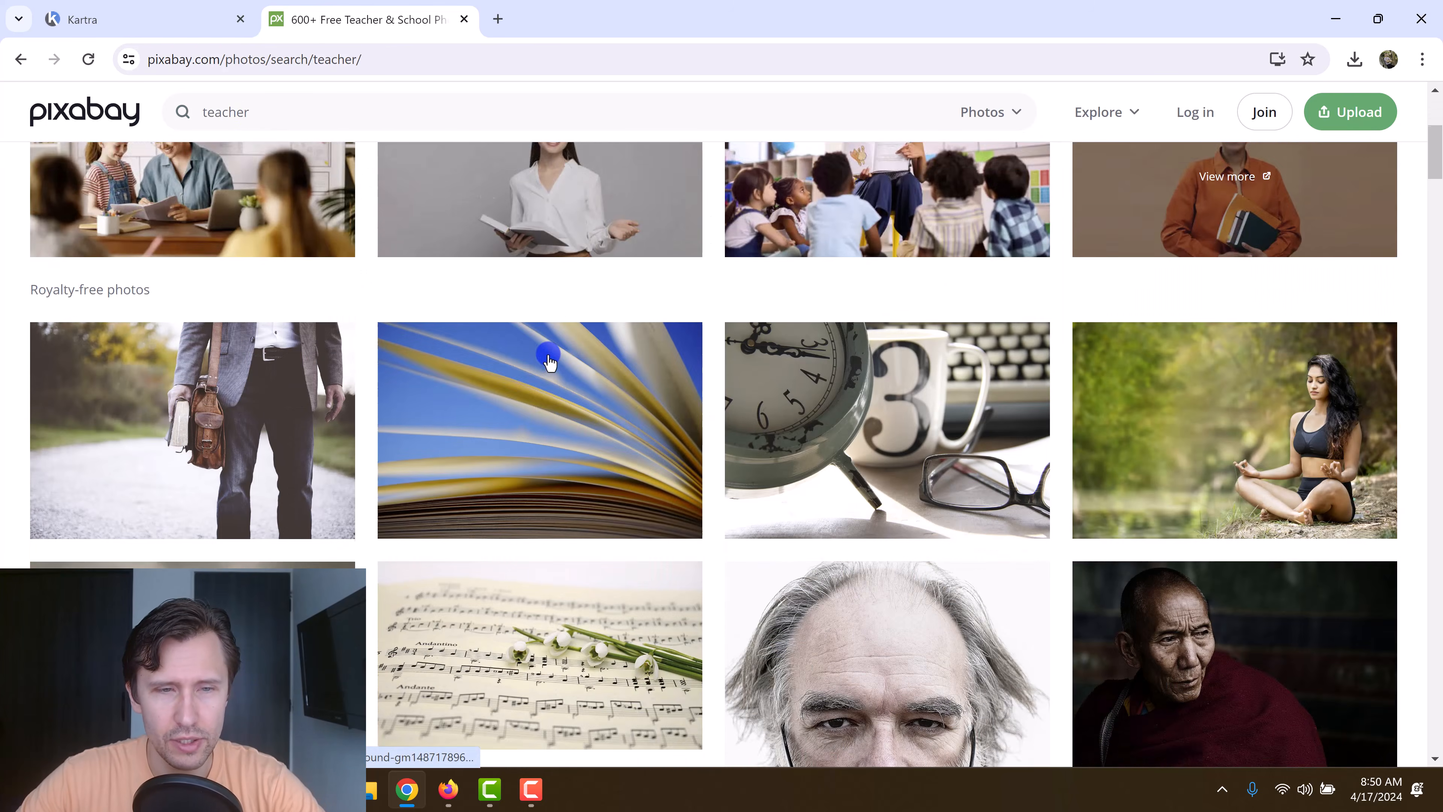
scroll(531, 370, down, 7)
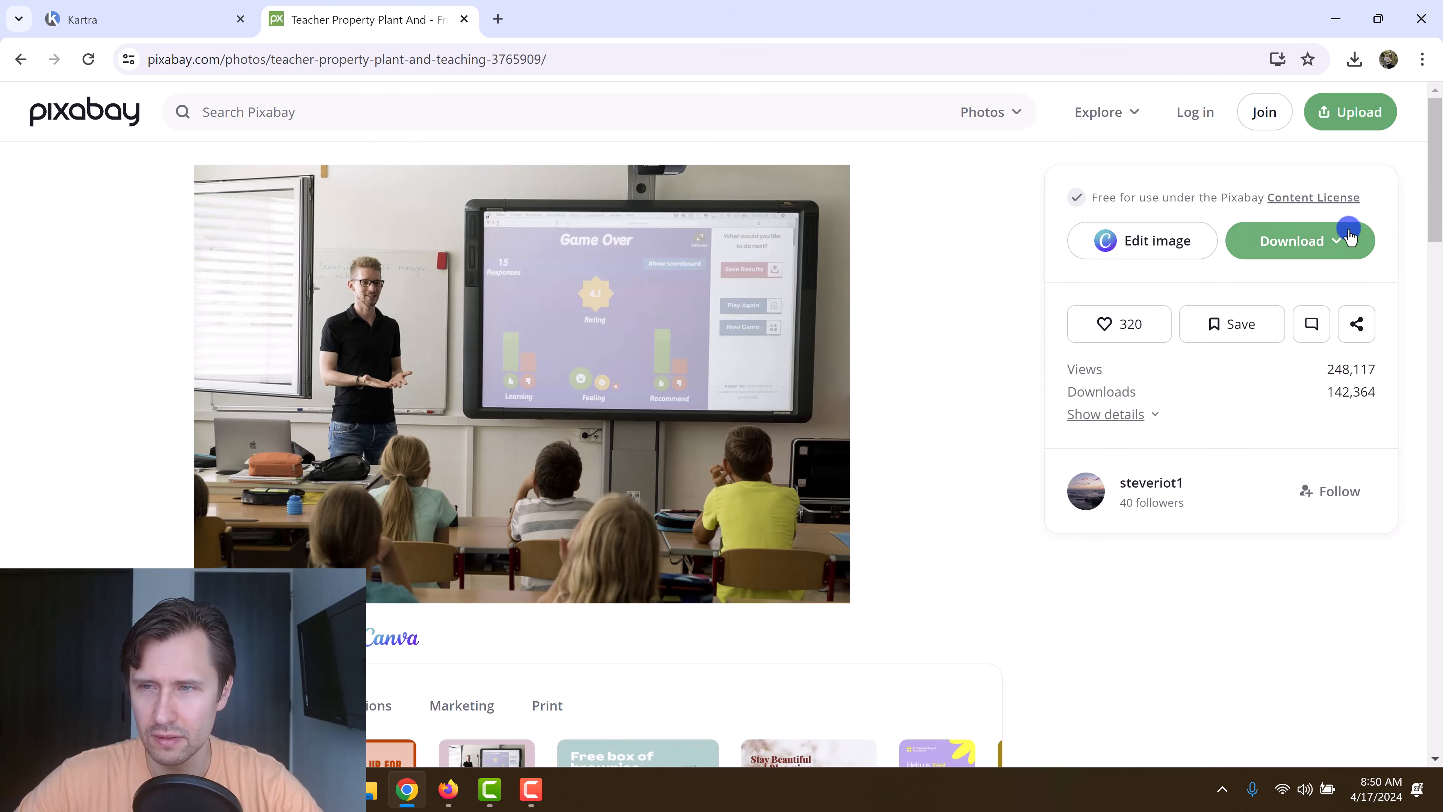
Download the classroom teacher photo in the 1920-pixel size.
click(1350, 236)
click(1154, 377)
click(1142, 481)
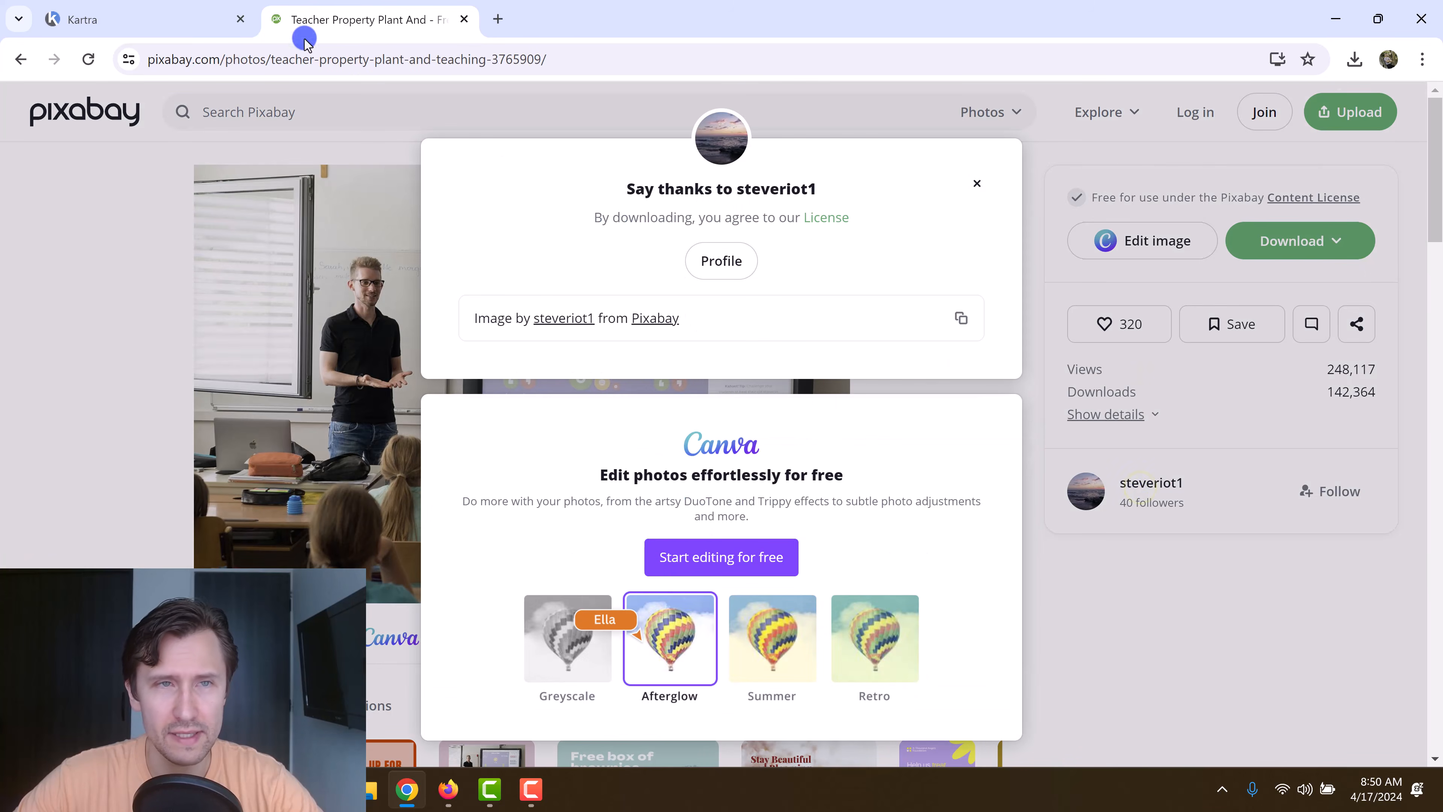
Upload the downloaded teacher photo to Kartra's image library and use it as Question 4's image.
click(170, 19)
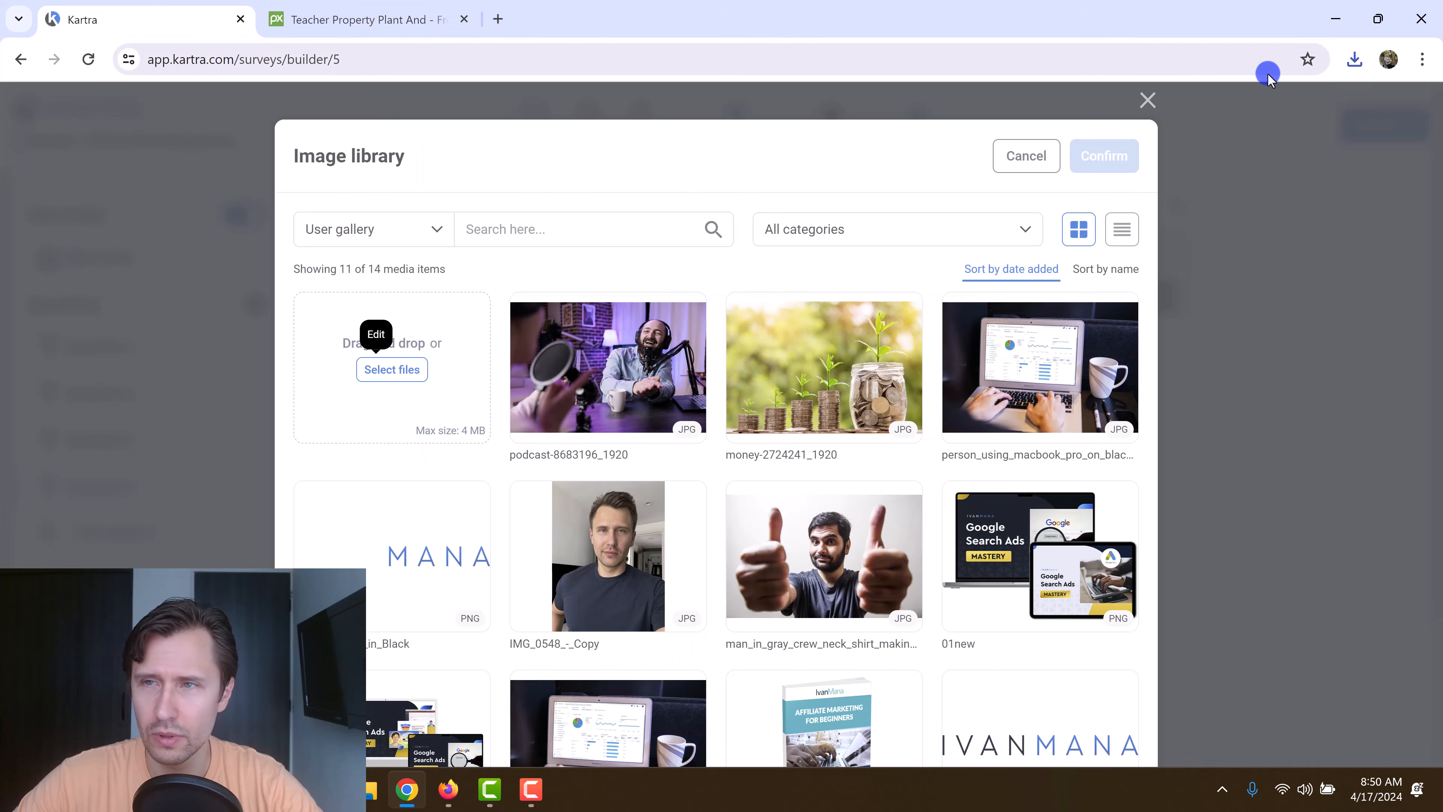
click(1356, 59)
drag(1193, 145, 784, 164)
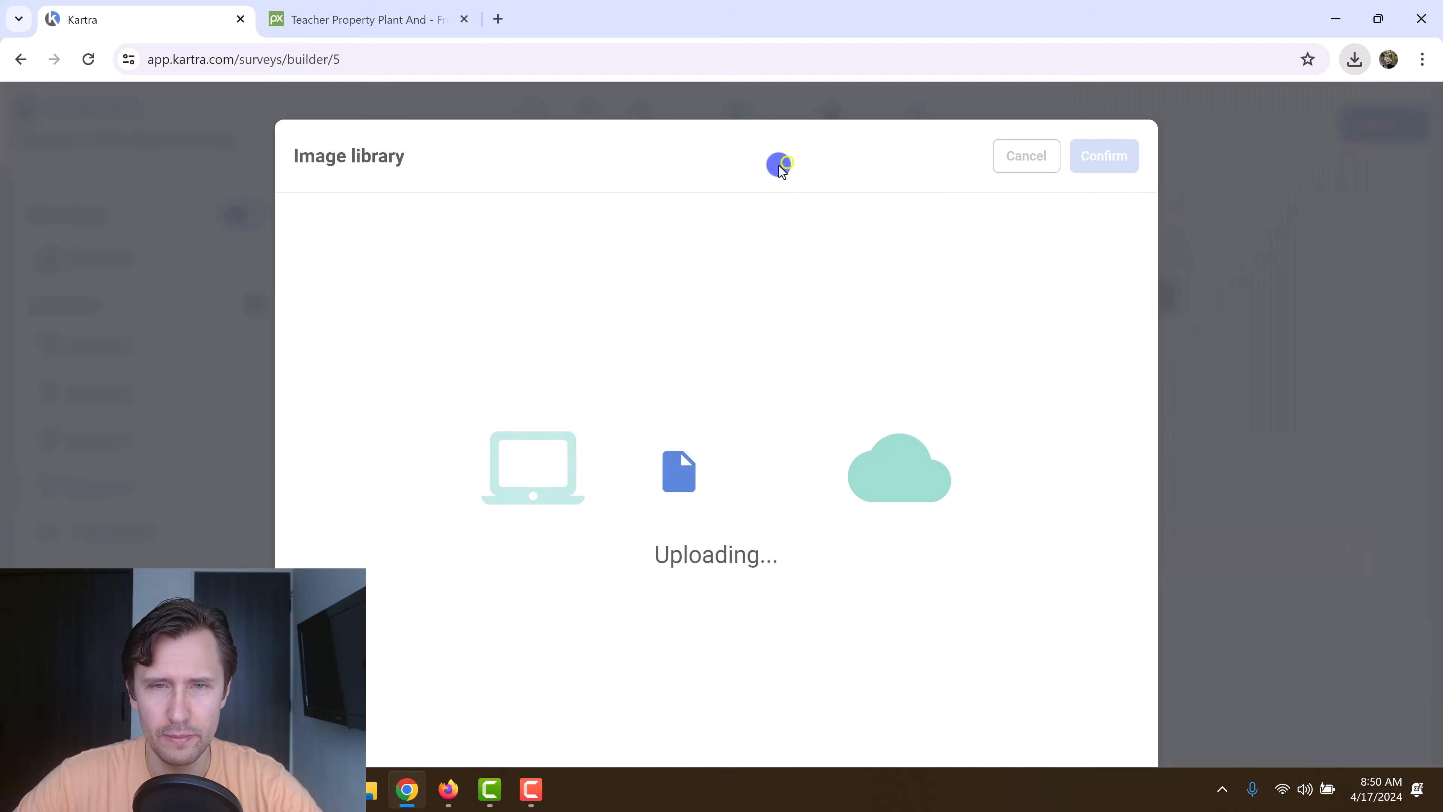
click(660, 367)
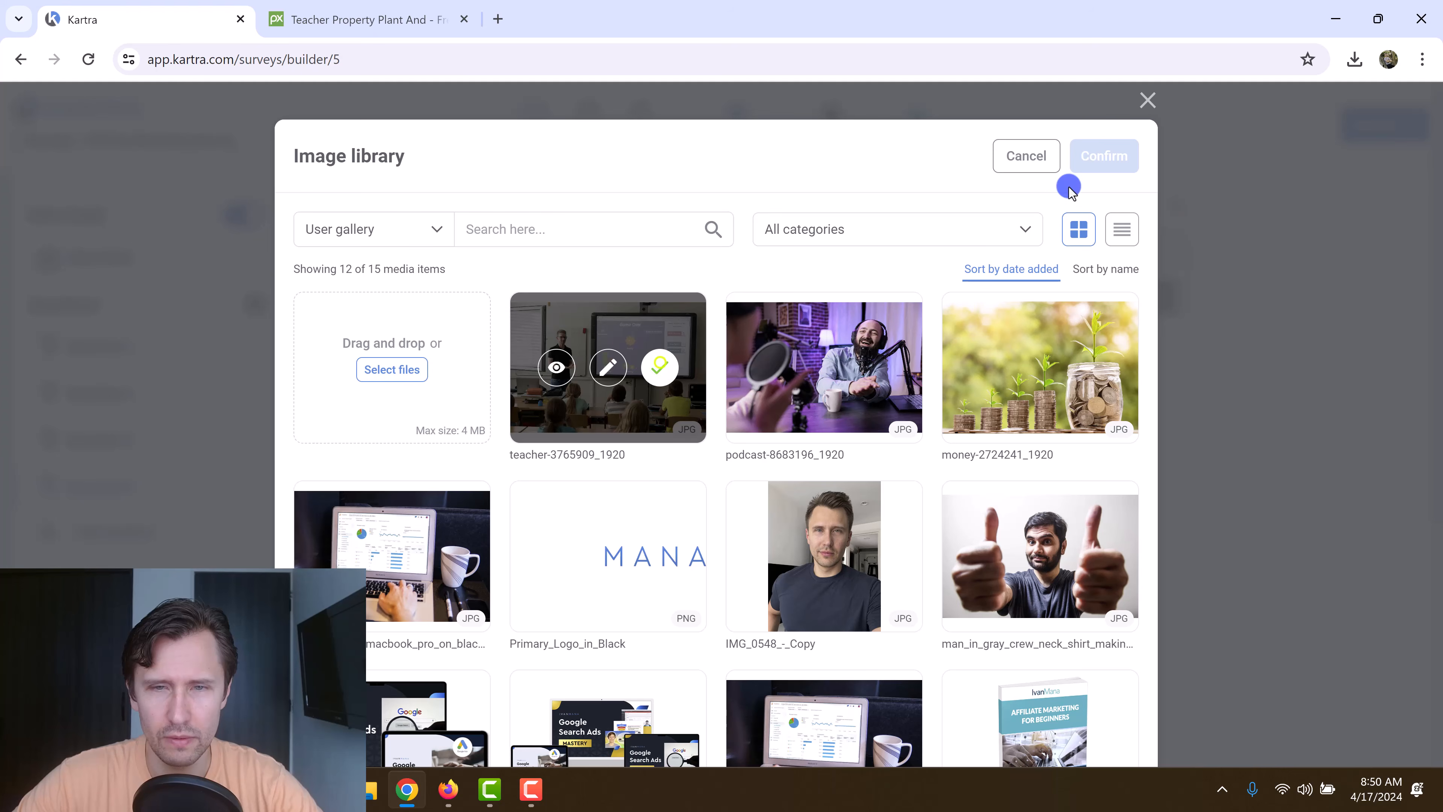
click(1088, 165)
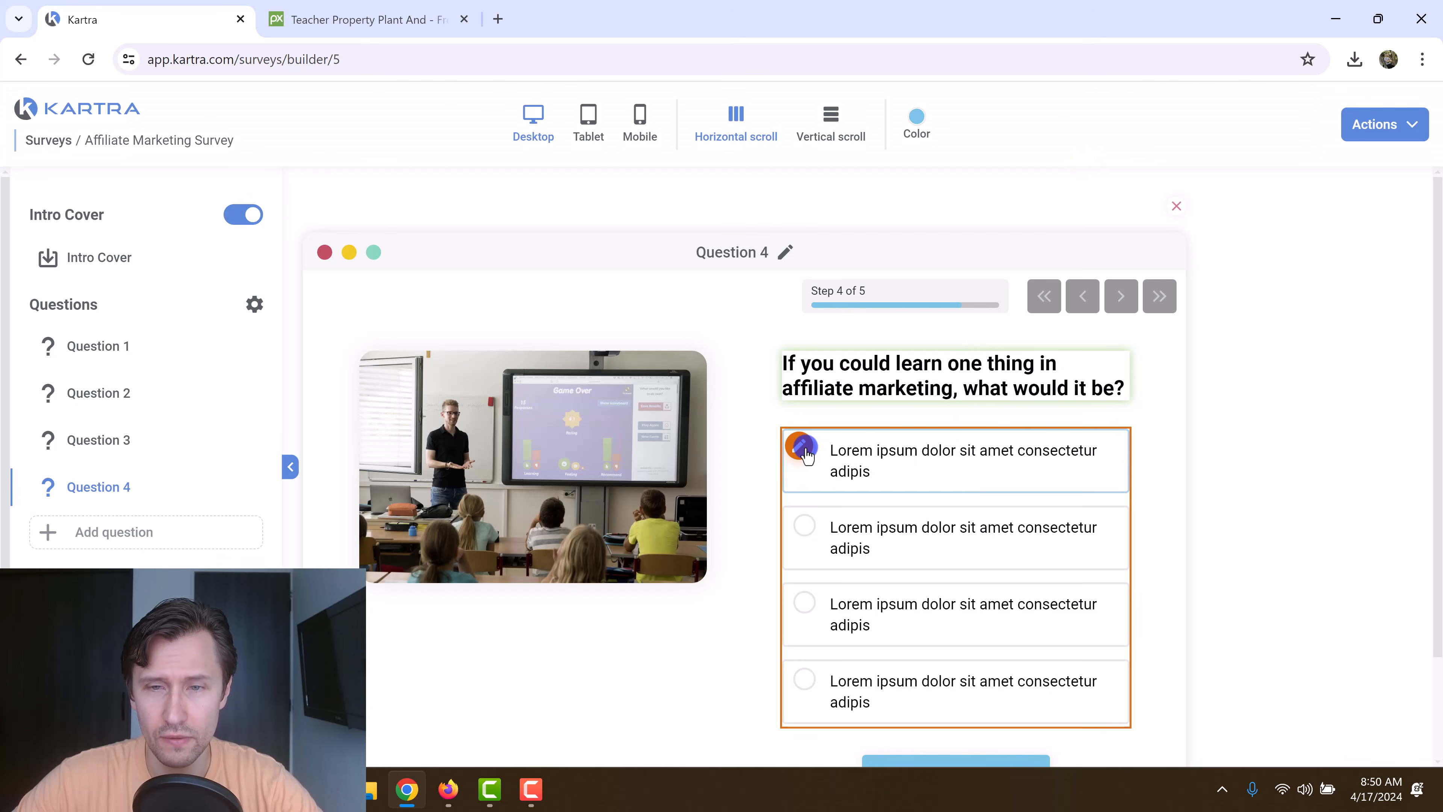
click(802, 447)
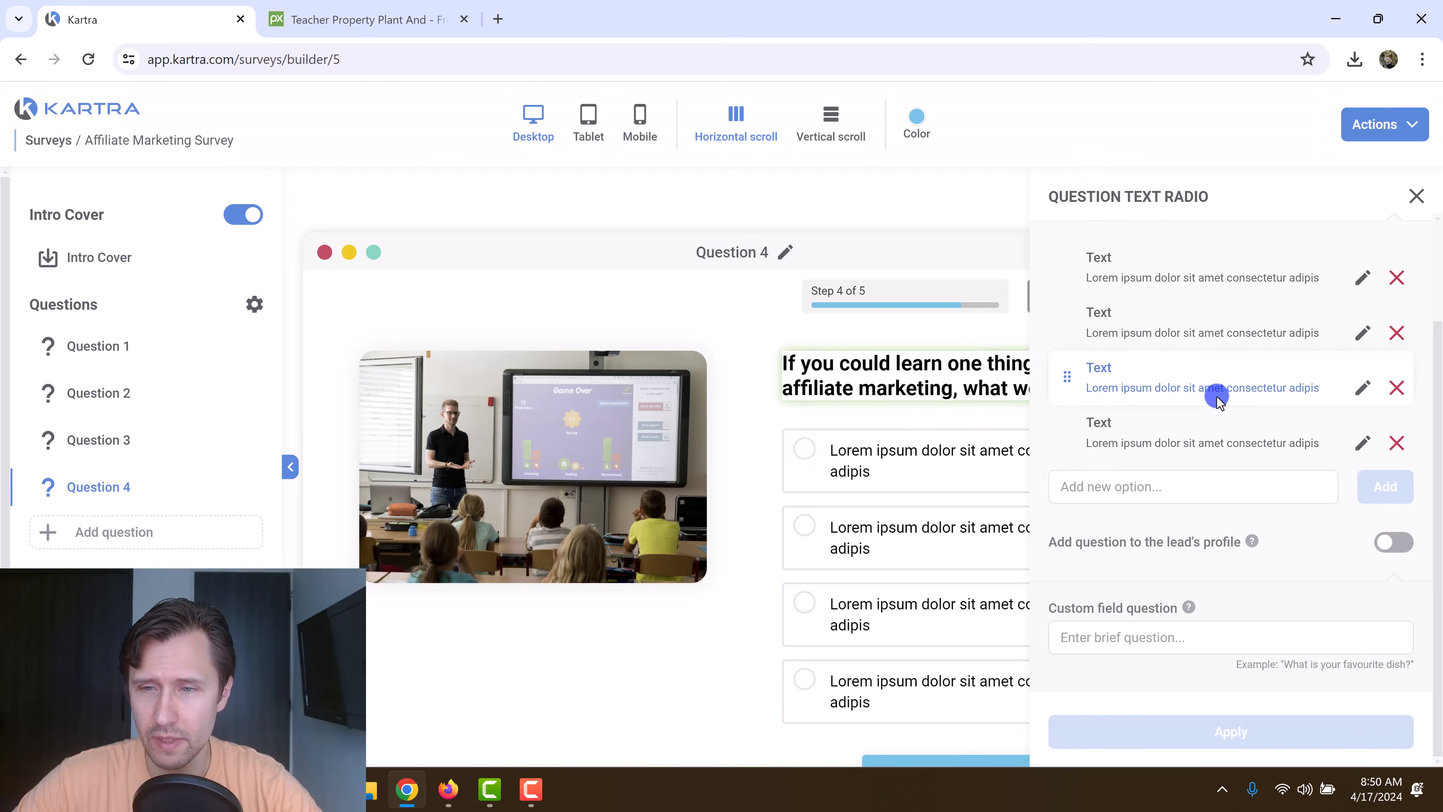
scroll(1218, 396, up, 2)
click(1415, 196)
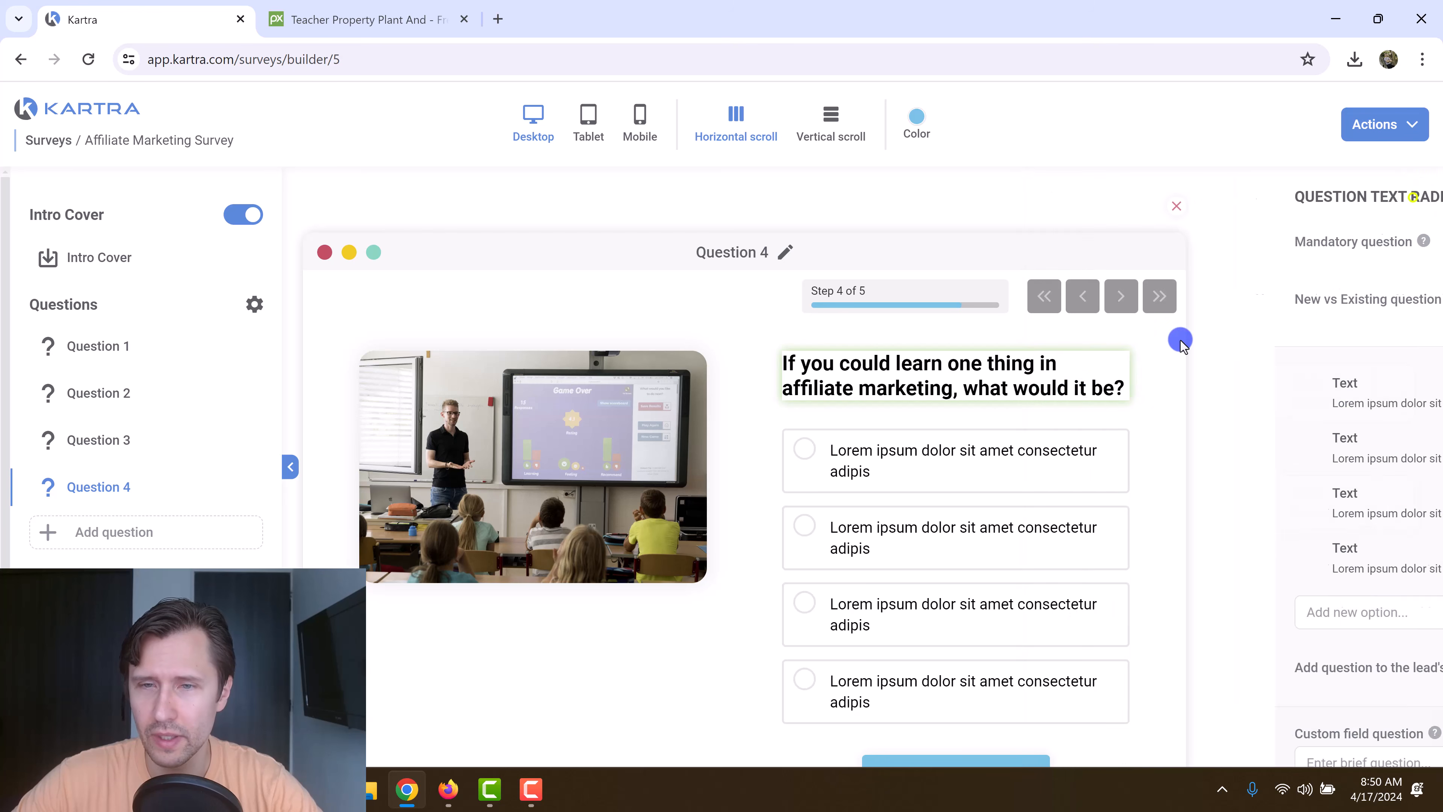
Delete the Question 4 step from the survey.
click(122, 472)
mouse_move(227, 489)
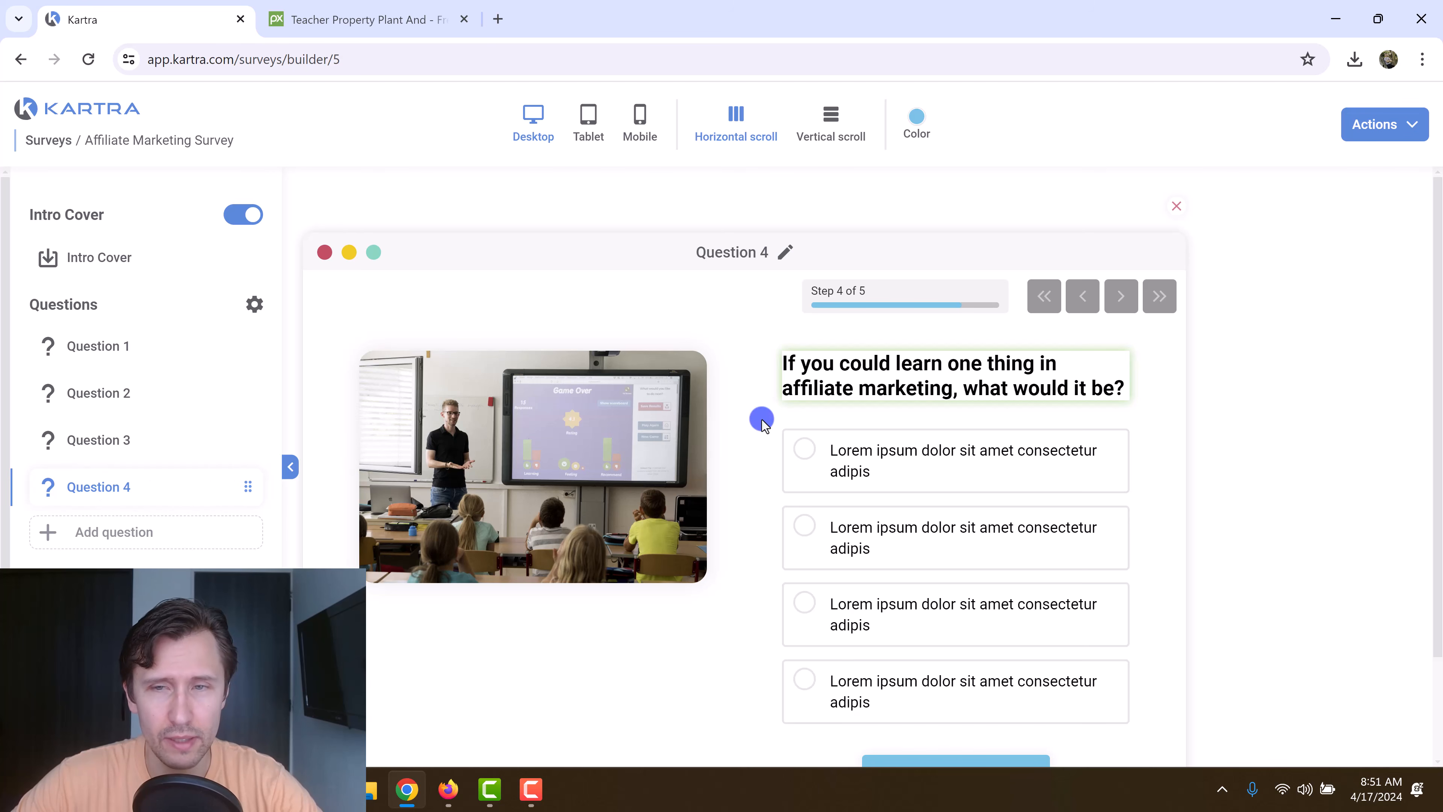
click(1179, 205)
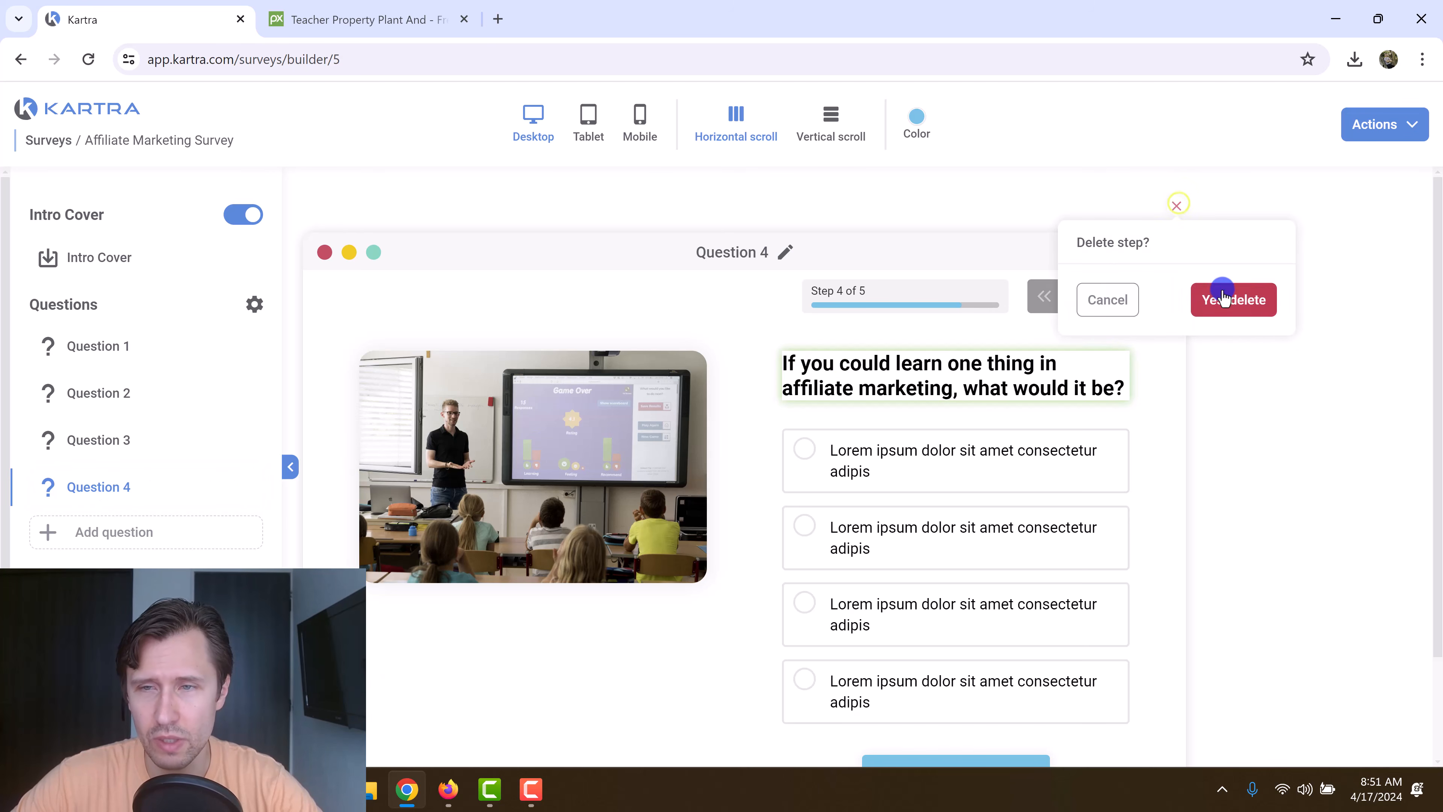
click(1225, 297)
Add a Question 4 with the side-by-side Text and image layout and the Text Short answer type.
click(133, 485)
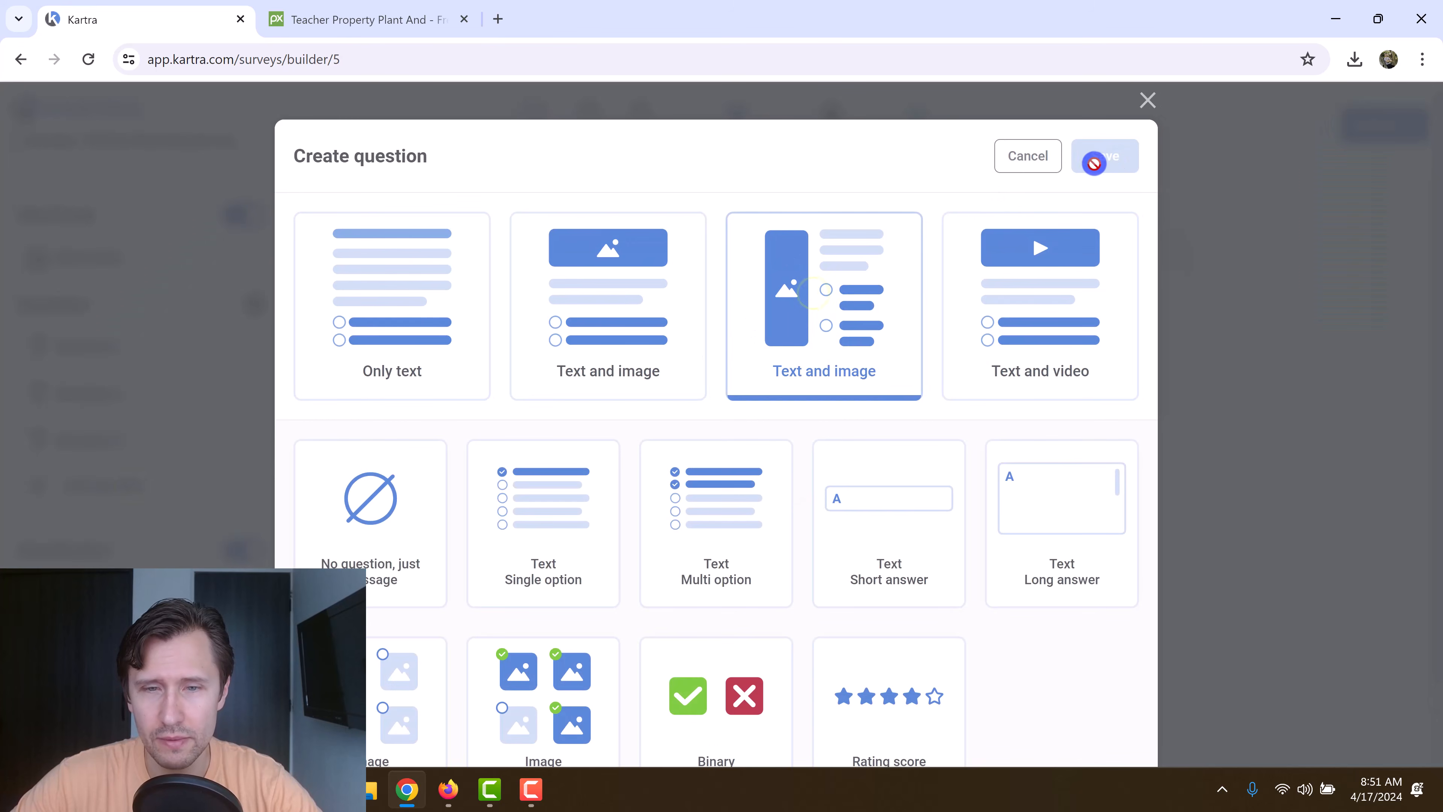
scroll(909, 517, down, 1)
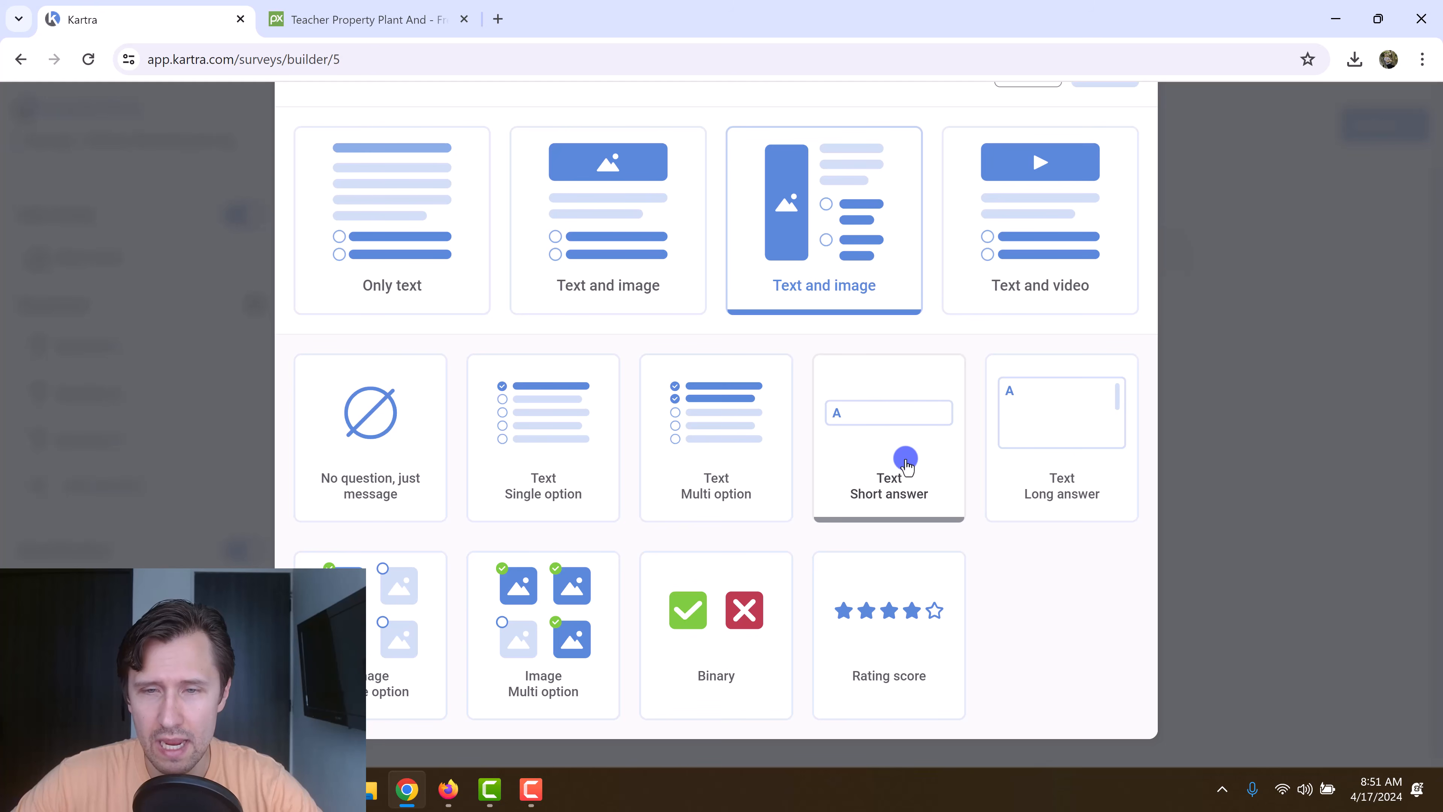
scroll(965, 364, up, 2)
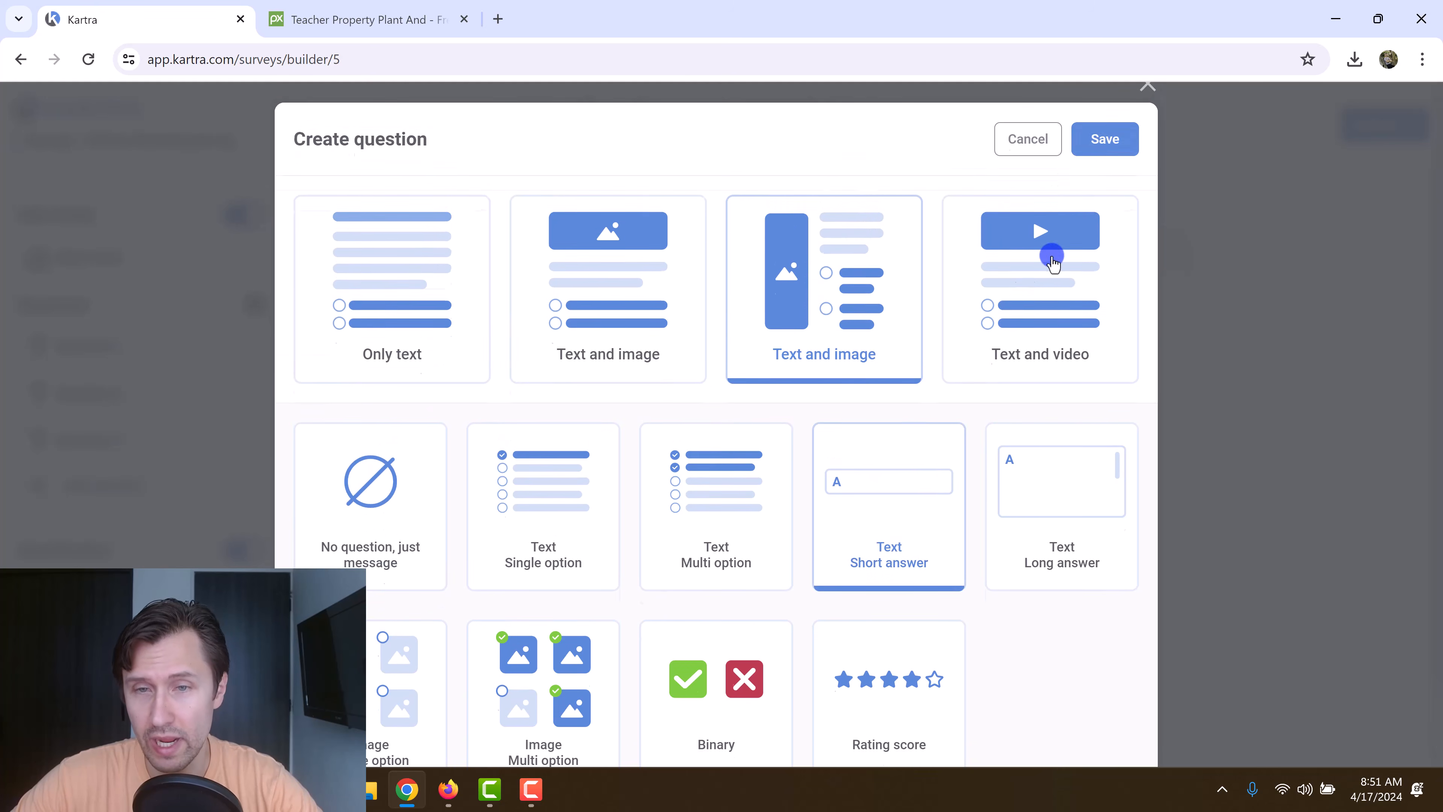
click(1114, 158)
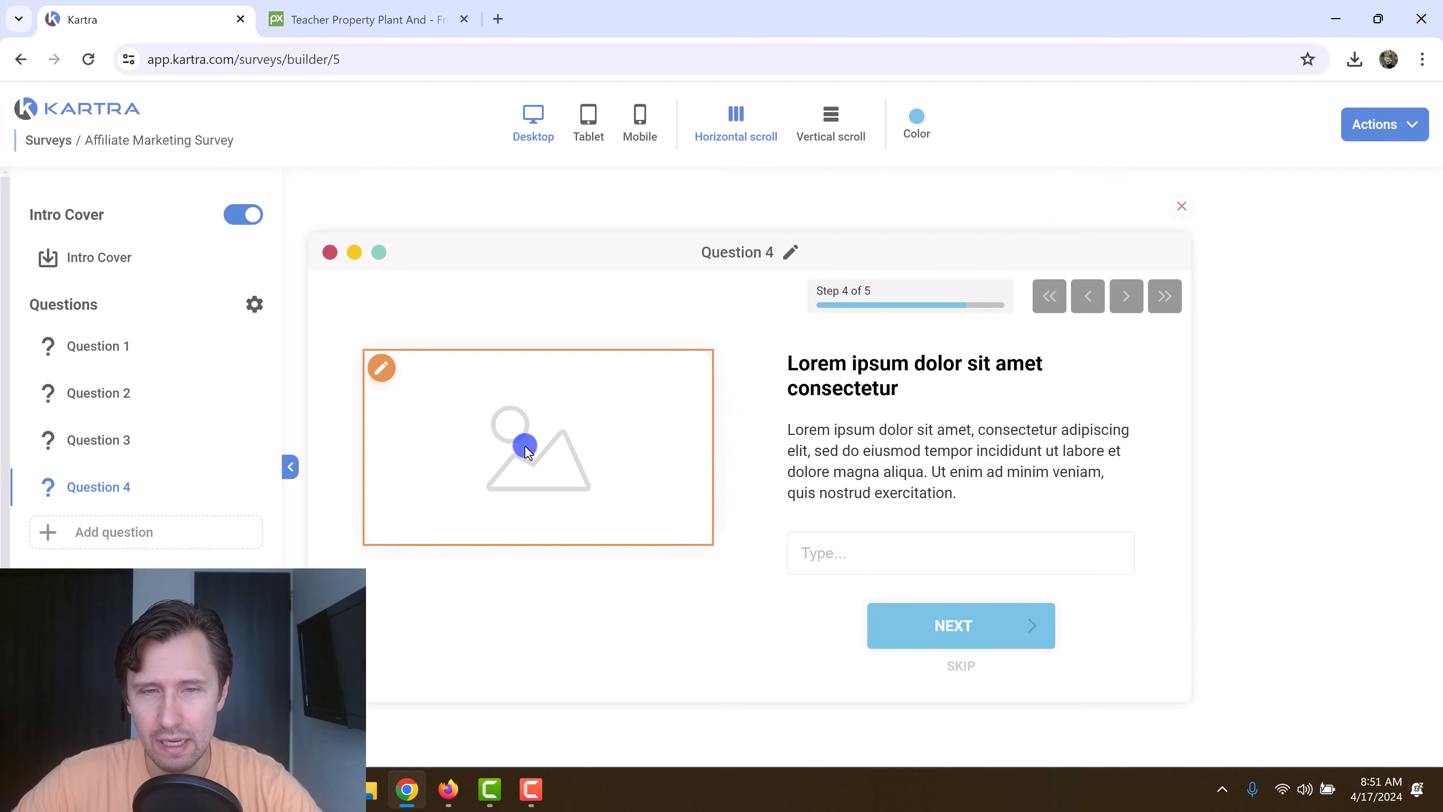
Use the previously uploaded classroom teacher photo from the image library as Question 4's image.
click(384, 372)
click(660, 368)
click(1089, 162)
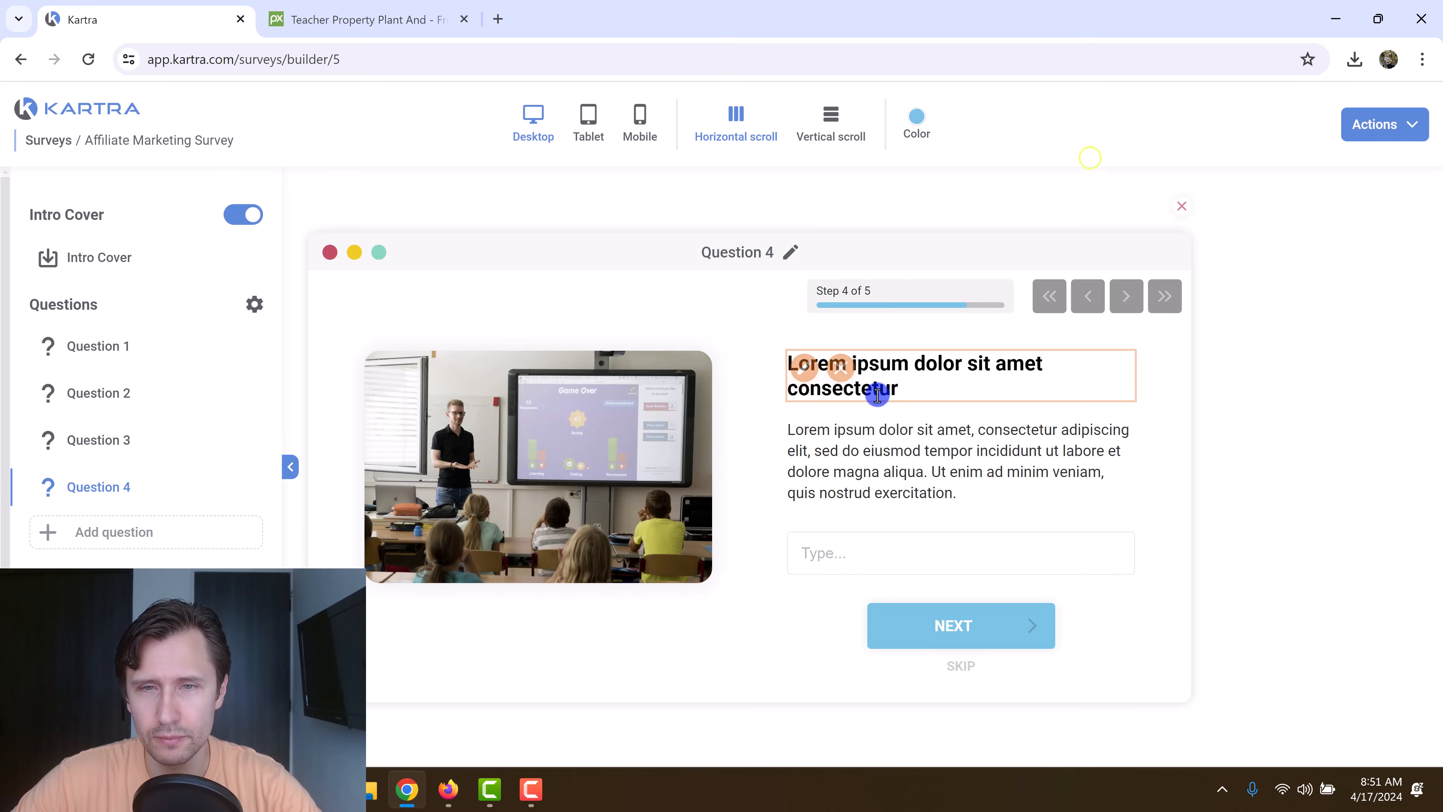
Replace Question 4's heading with "If you could learn any one thing in affiliate marketing, what would it be?".
click(889, 375)
triple_click(917, 387)
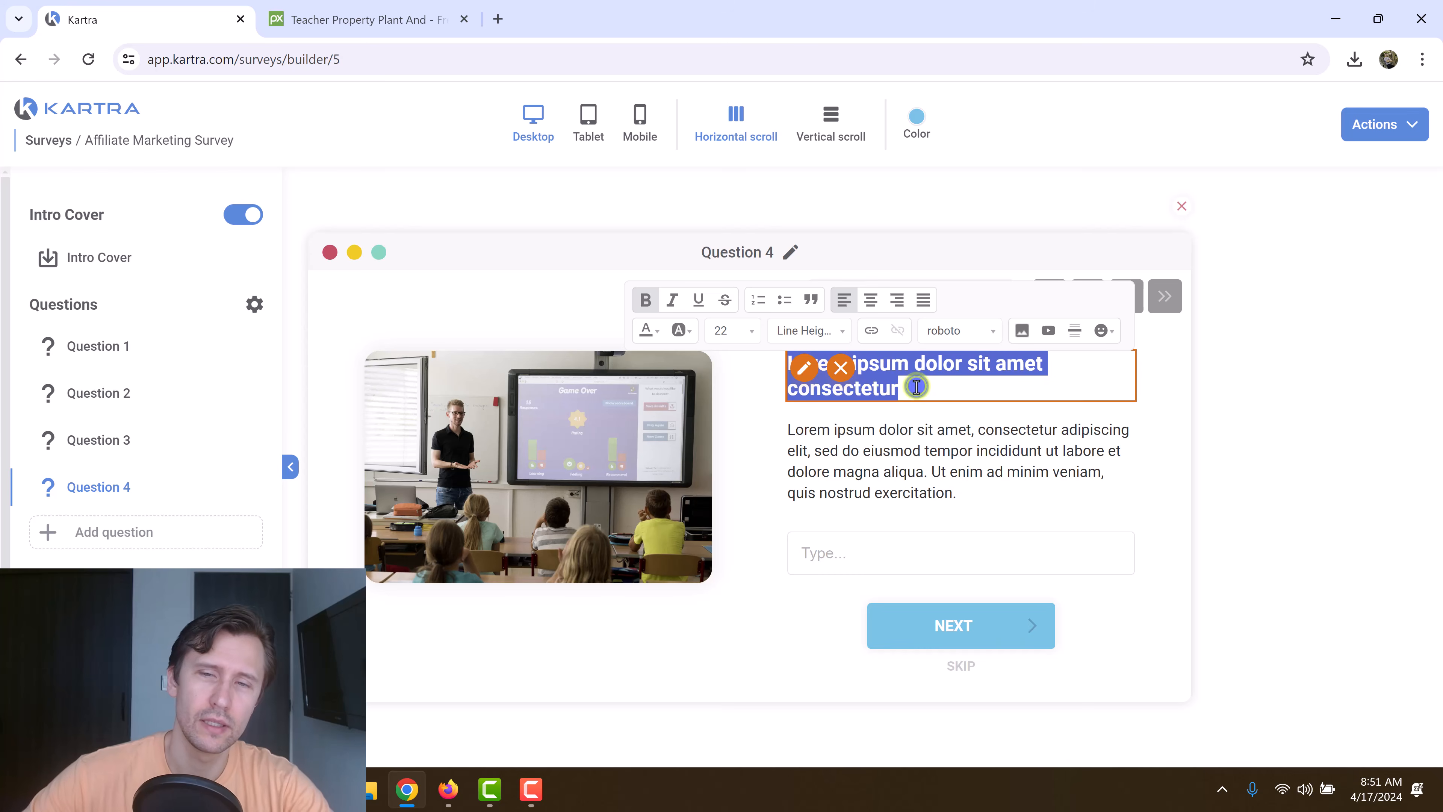
text(If you could learn )
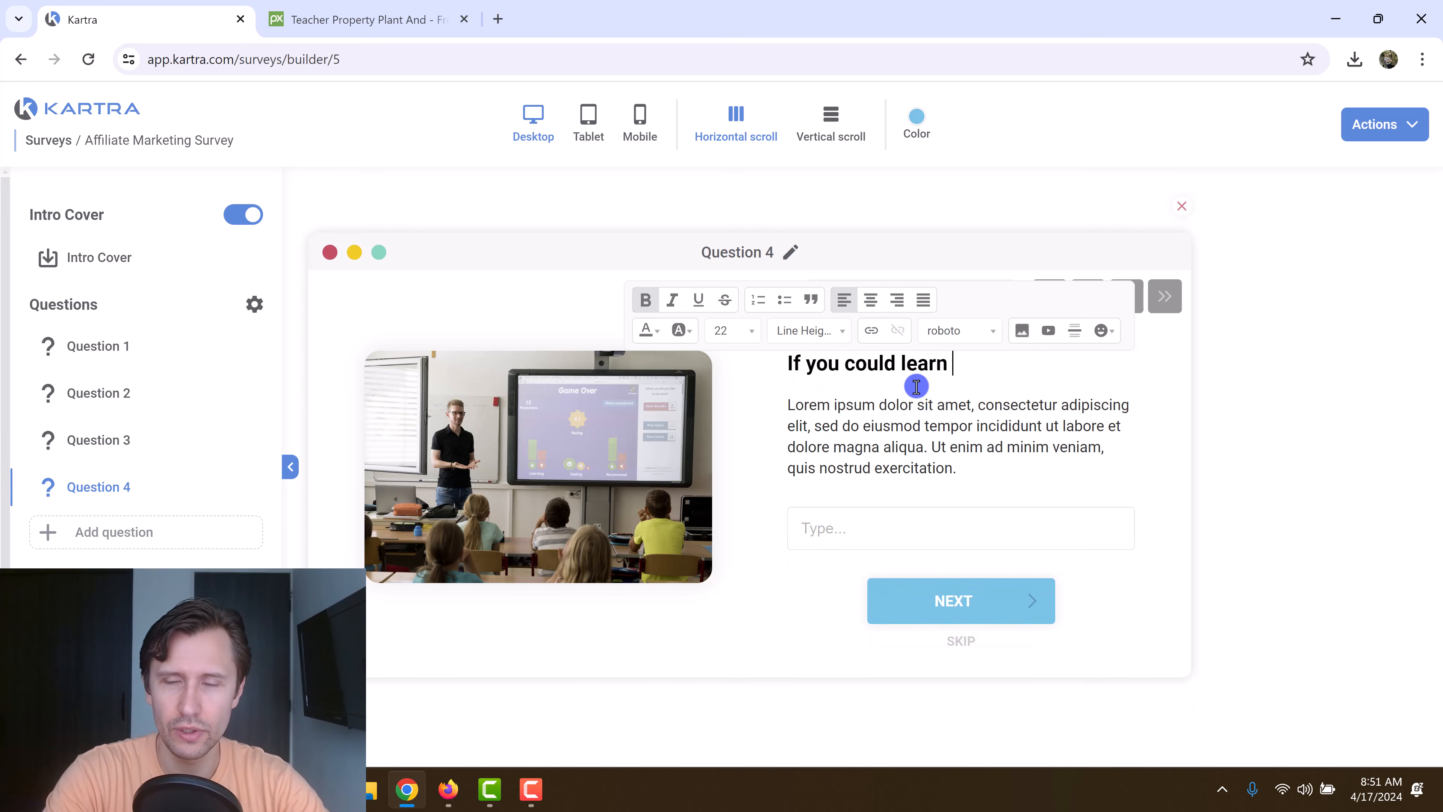
text(any one thing in affiliate market)
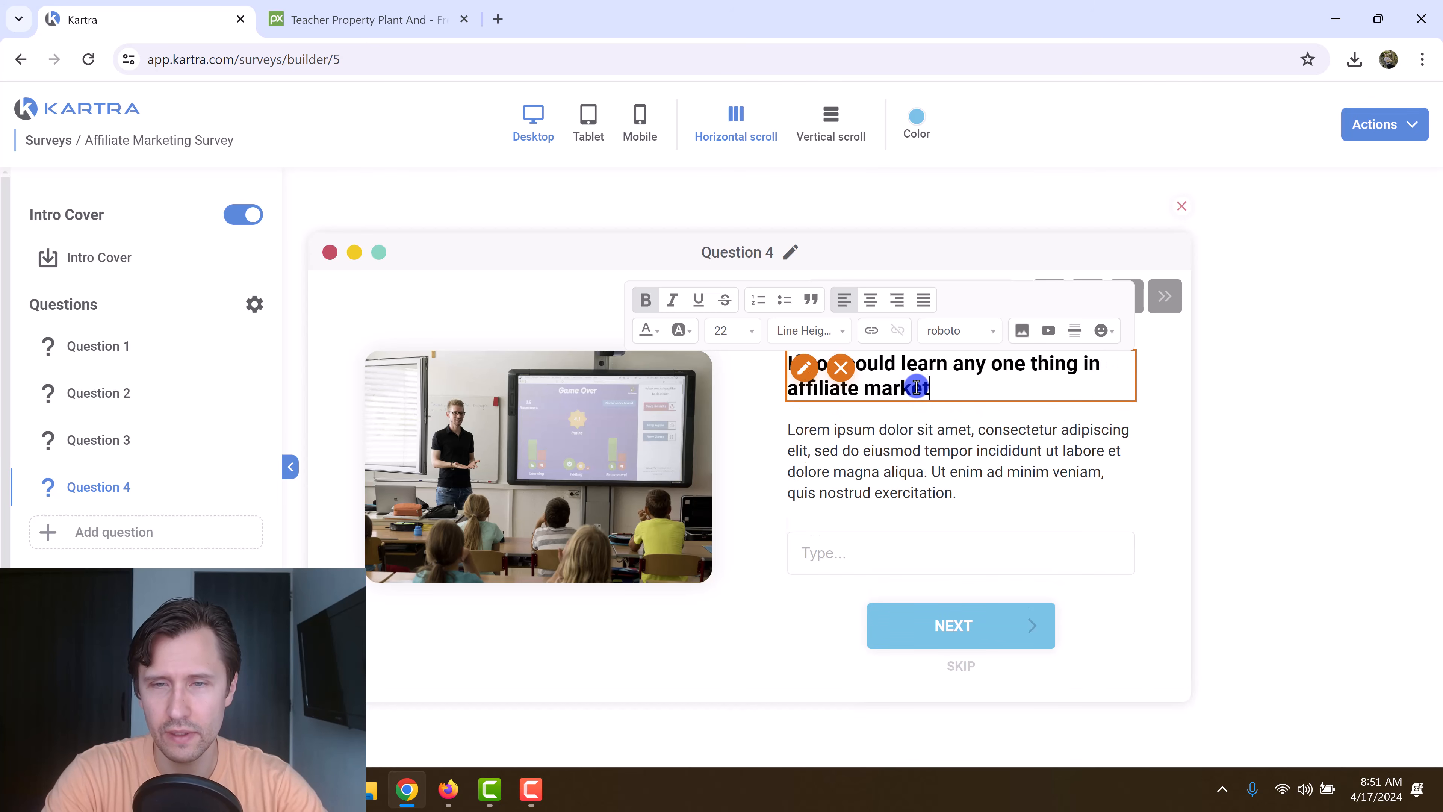
text(ing, what would it be?)
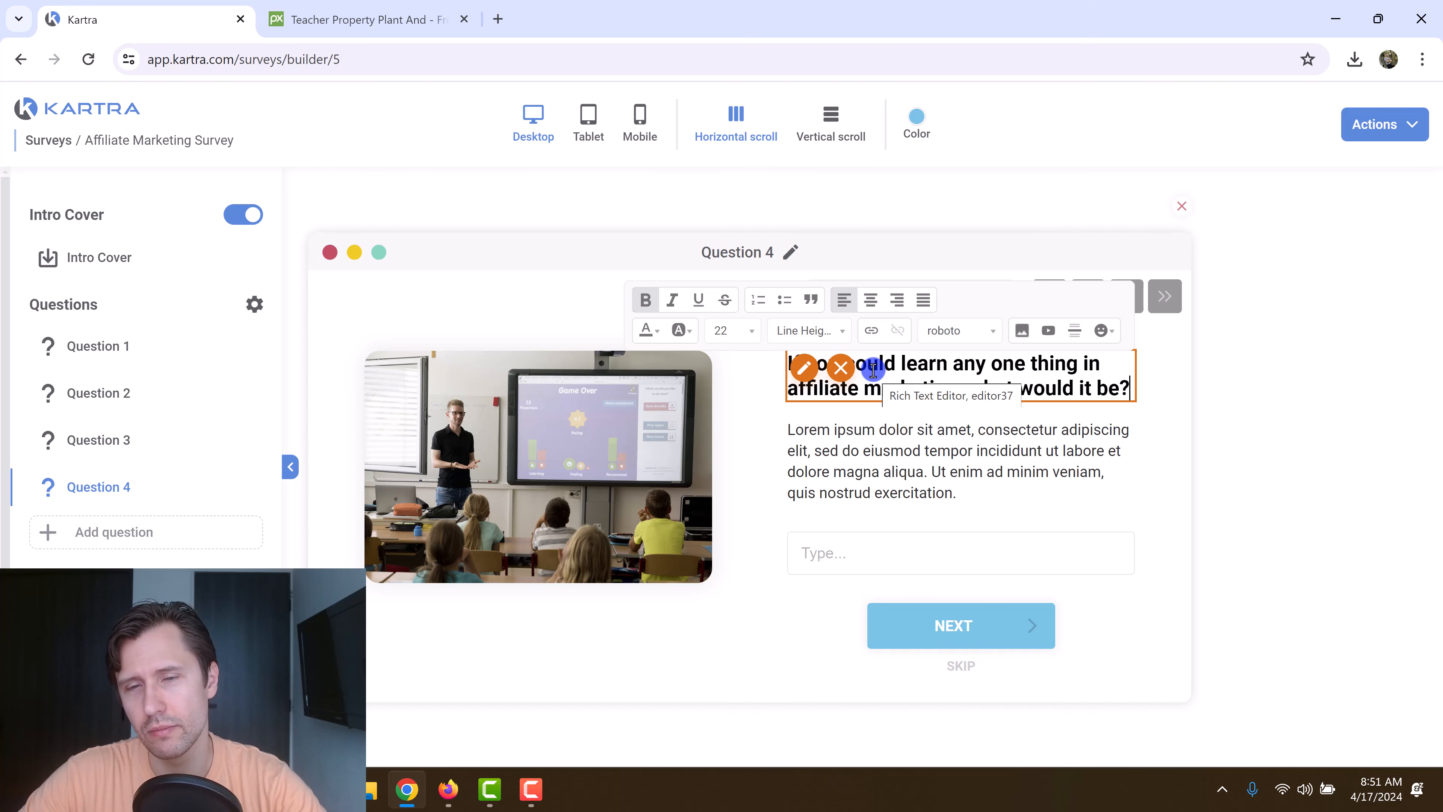
Remove the placeholder description paragraph below Question 4's heading.
click(960, 487)
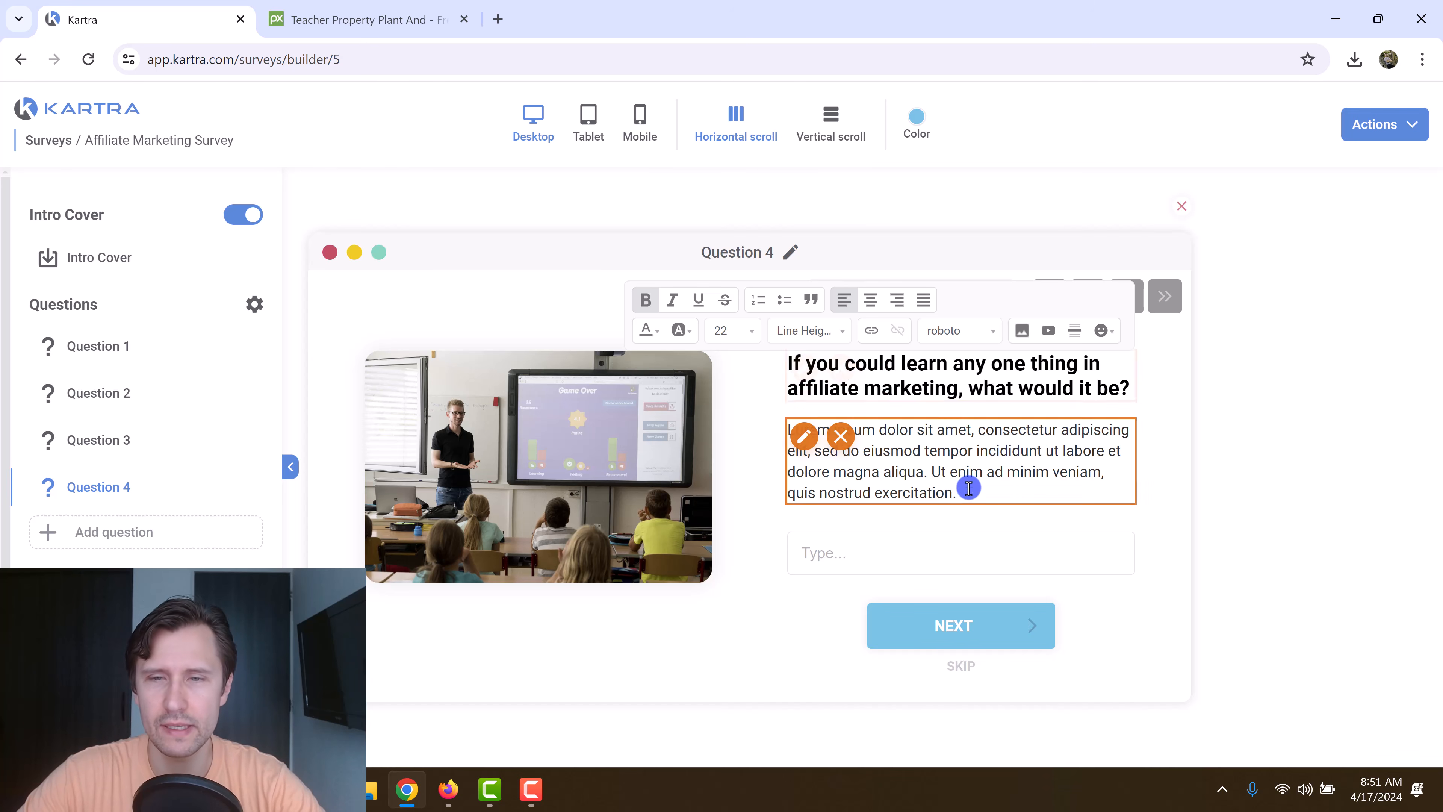
click(834, 443)
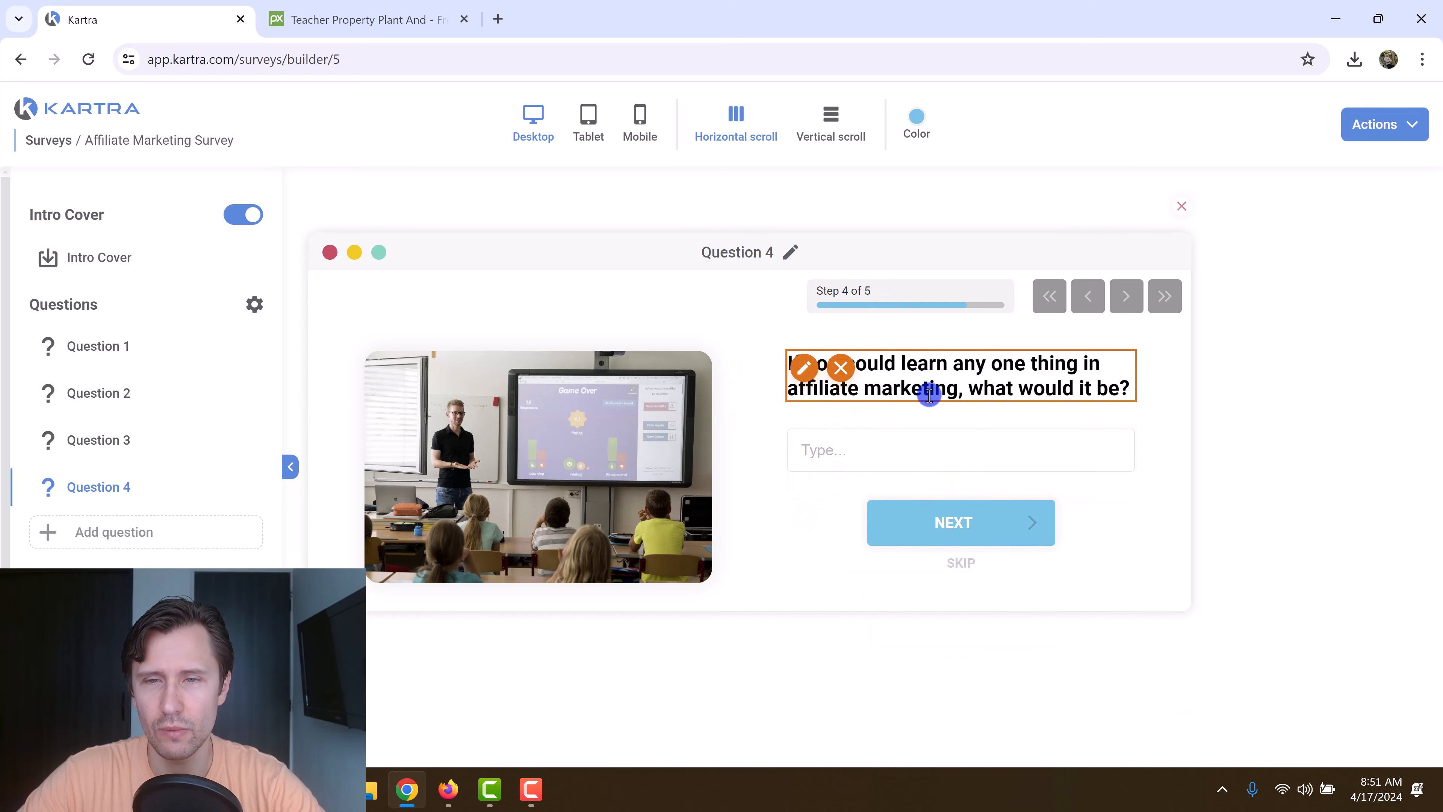
click(805, 367)
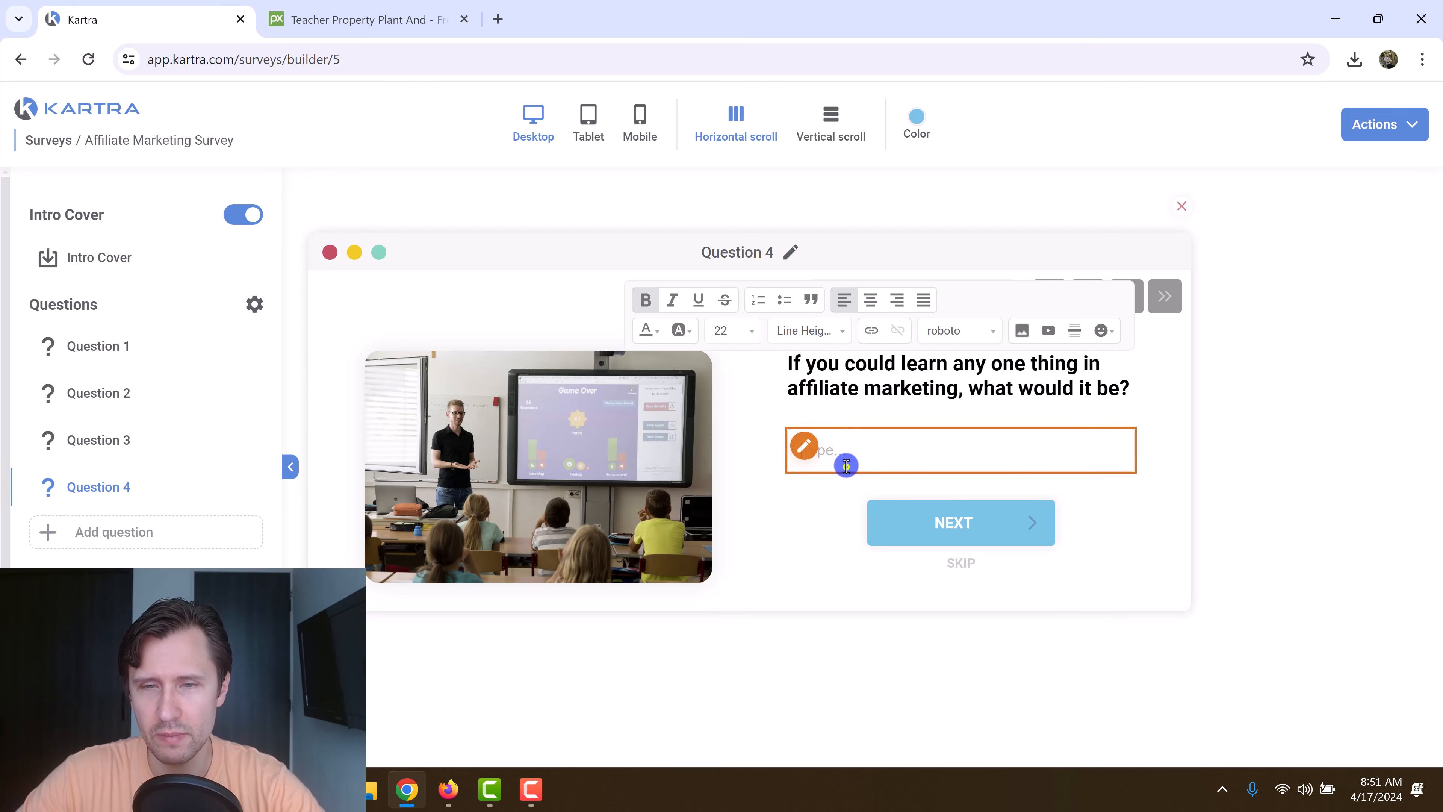
Make Question 4's text input mandatory and enable adding the question to the lead's profile.
click(804, 445)
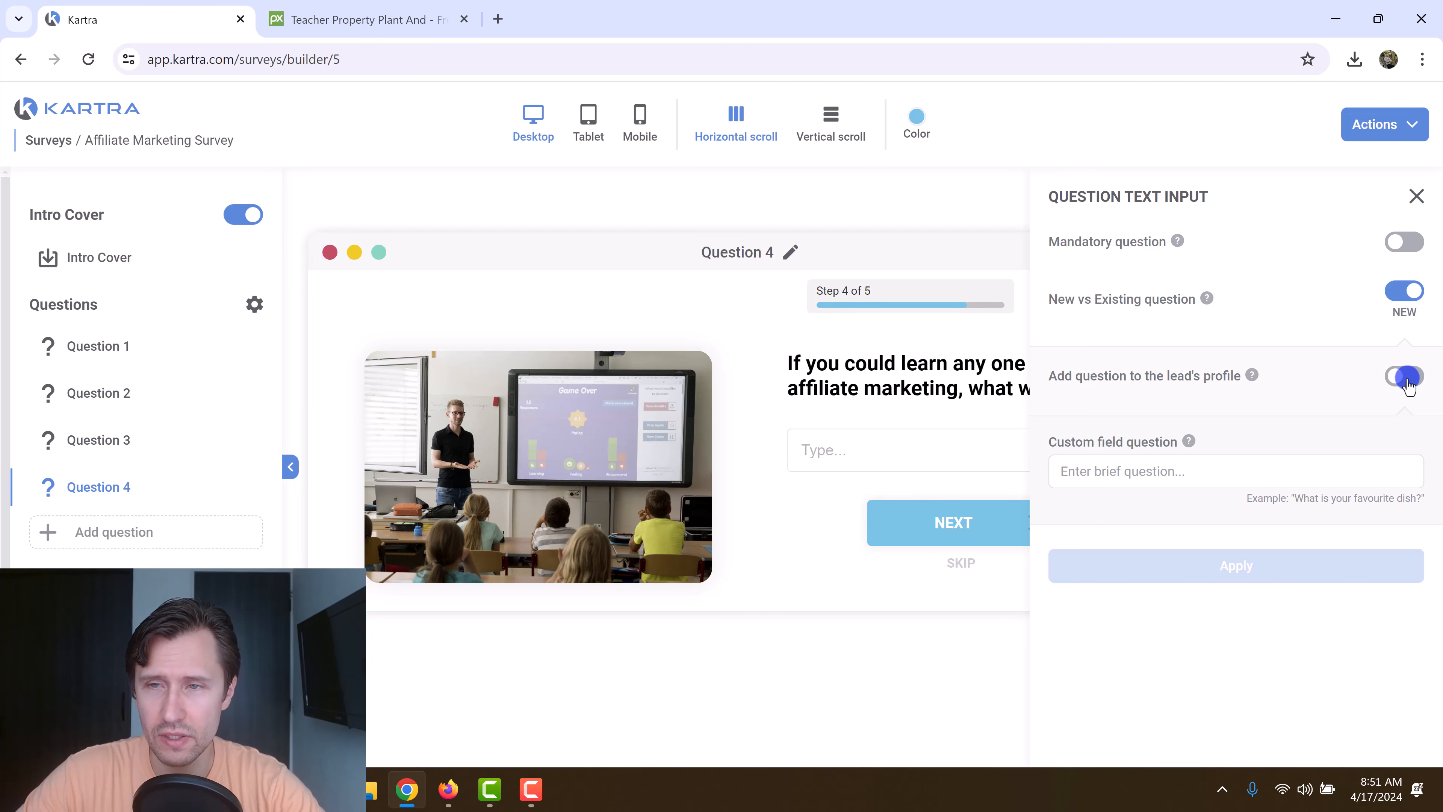
click(1403, 240)
click(1407, 376)
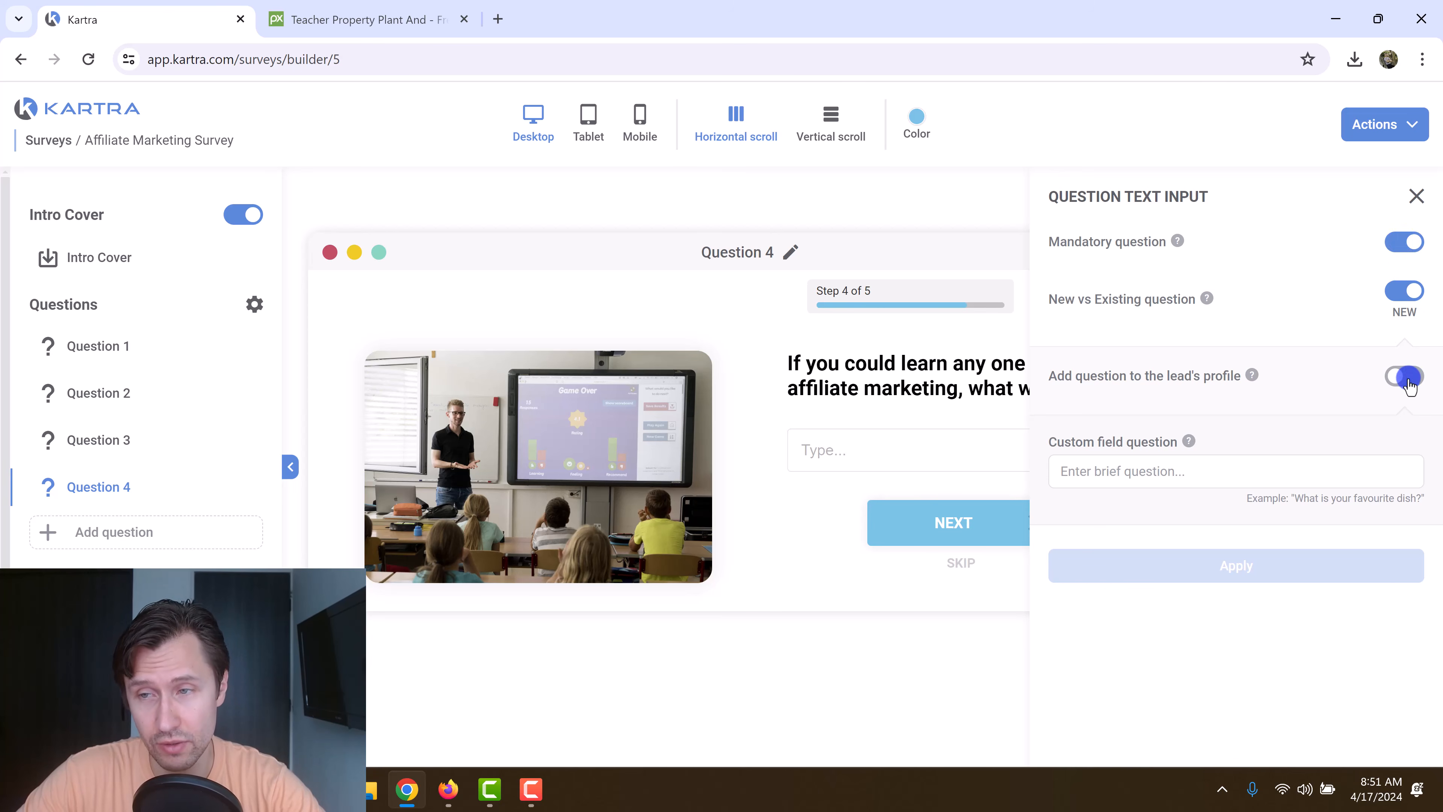
Set the custom field identifier to "interest_in_learning" and the custom field question to "what people want to learn", and apply the settings.
click(1147, 471)
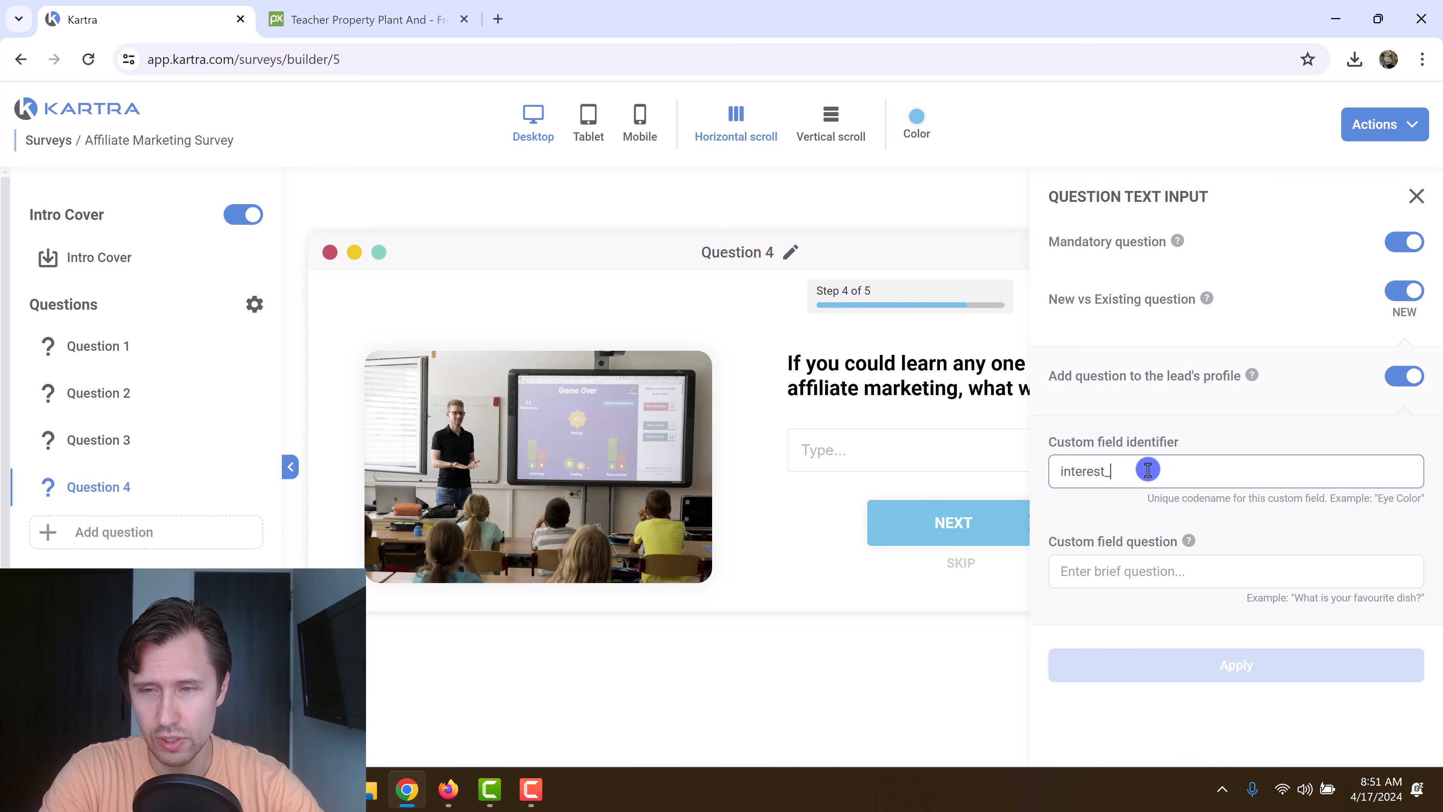
key(Tab)
text(what people want to learn)
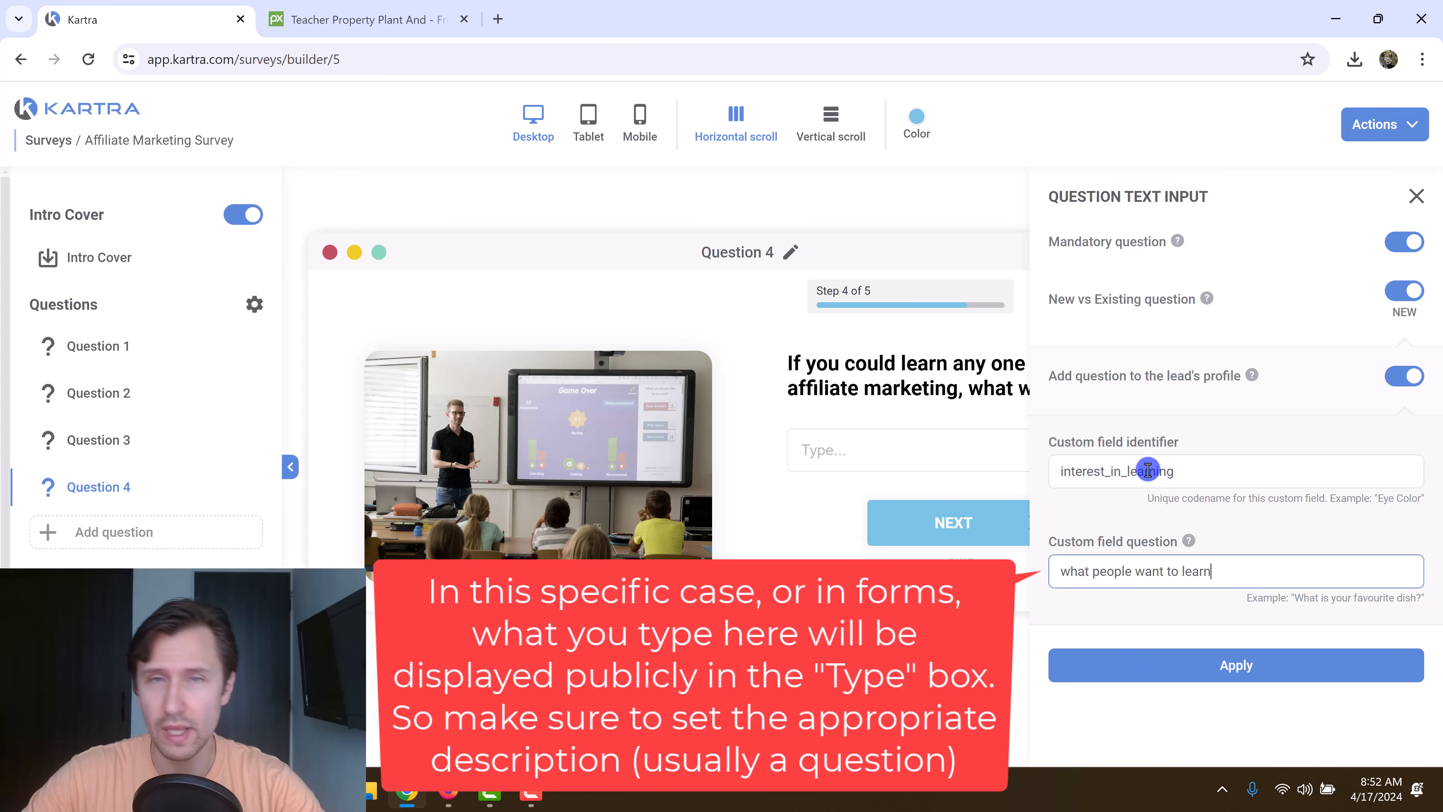
click(1201, 671)
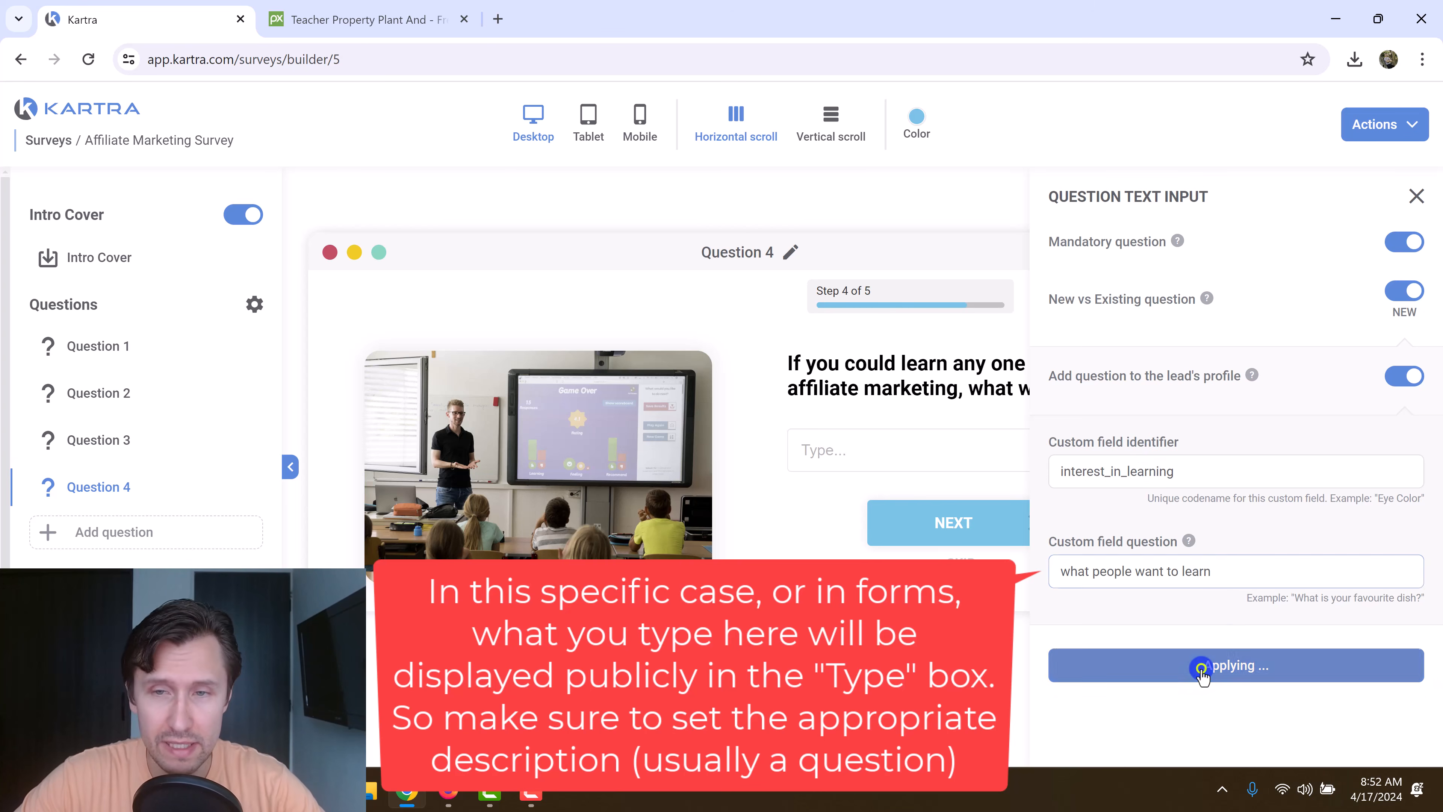
click(1414, 202)
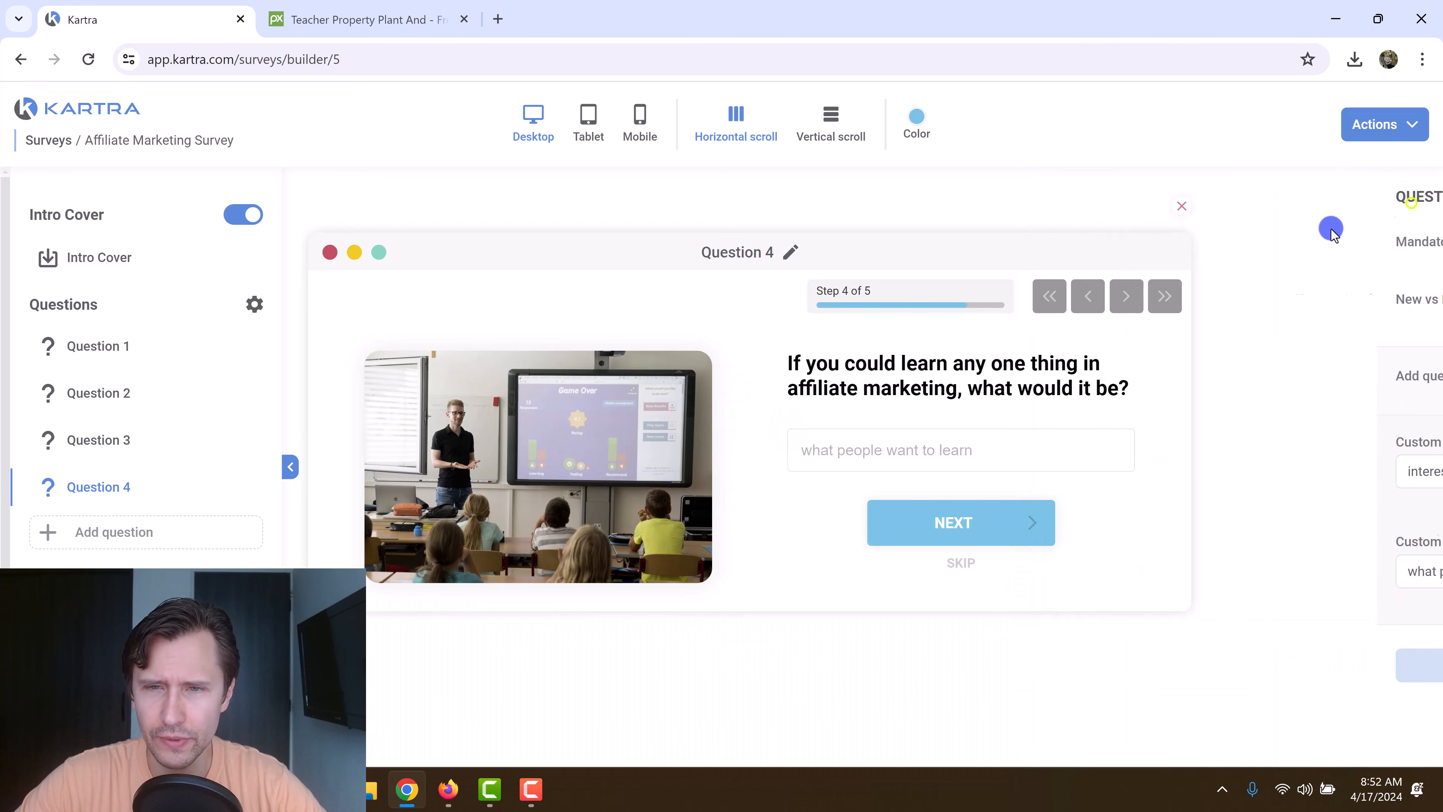
Save the survey's progress.
click(1414, 125)
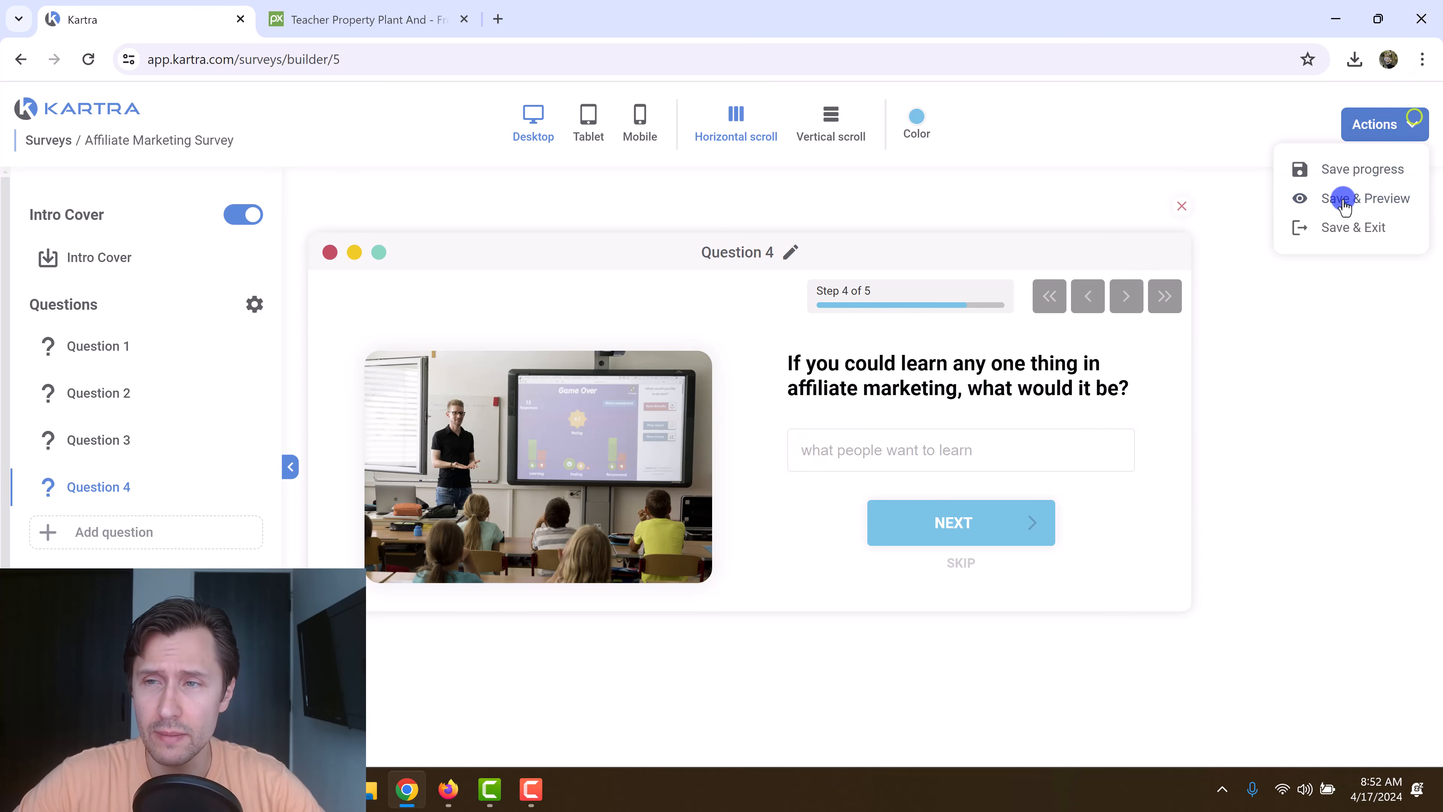
click(1358, 171)
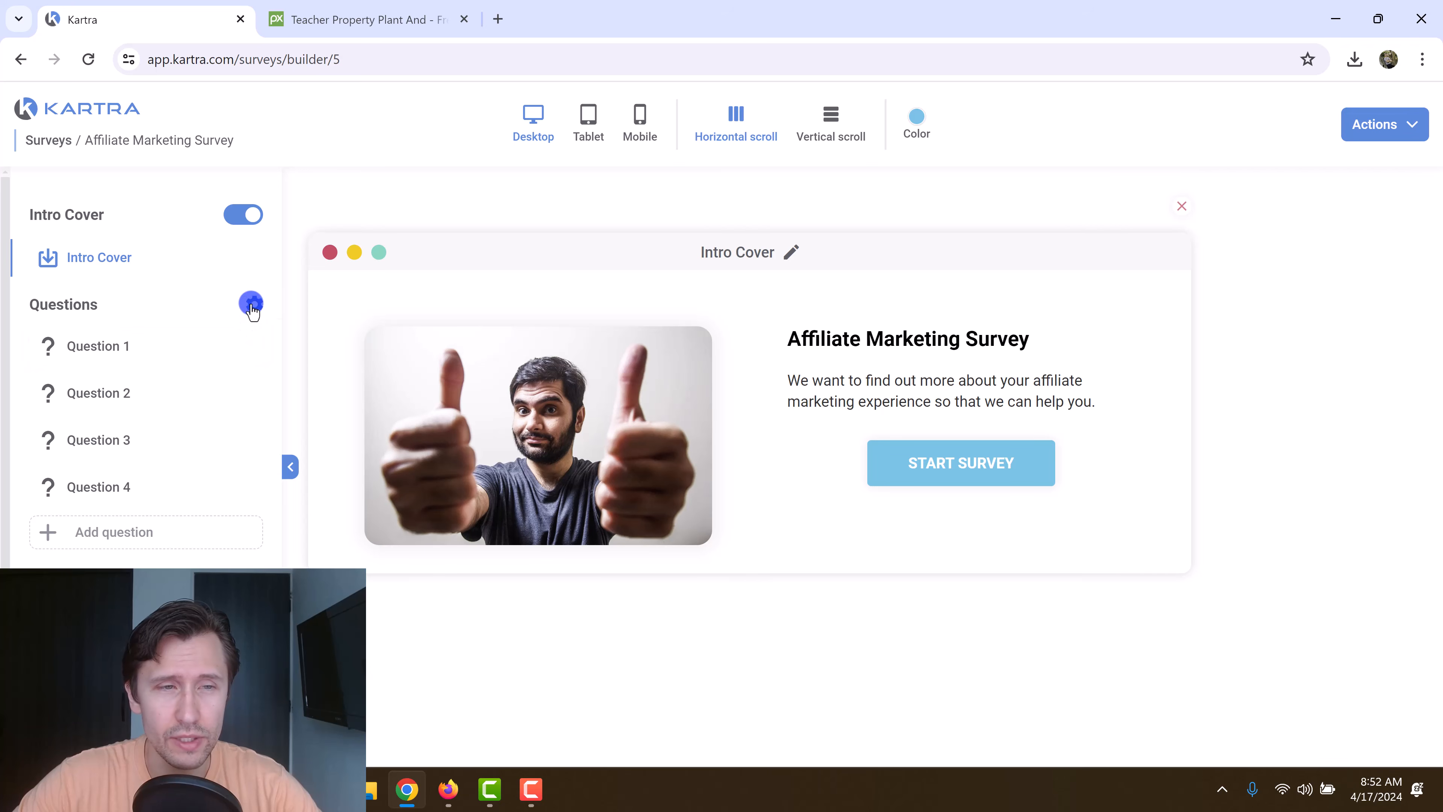
Review the progression flow's display progression bar option and look at the progression bar on Question 3.
click(253, 305)
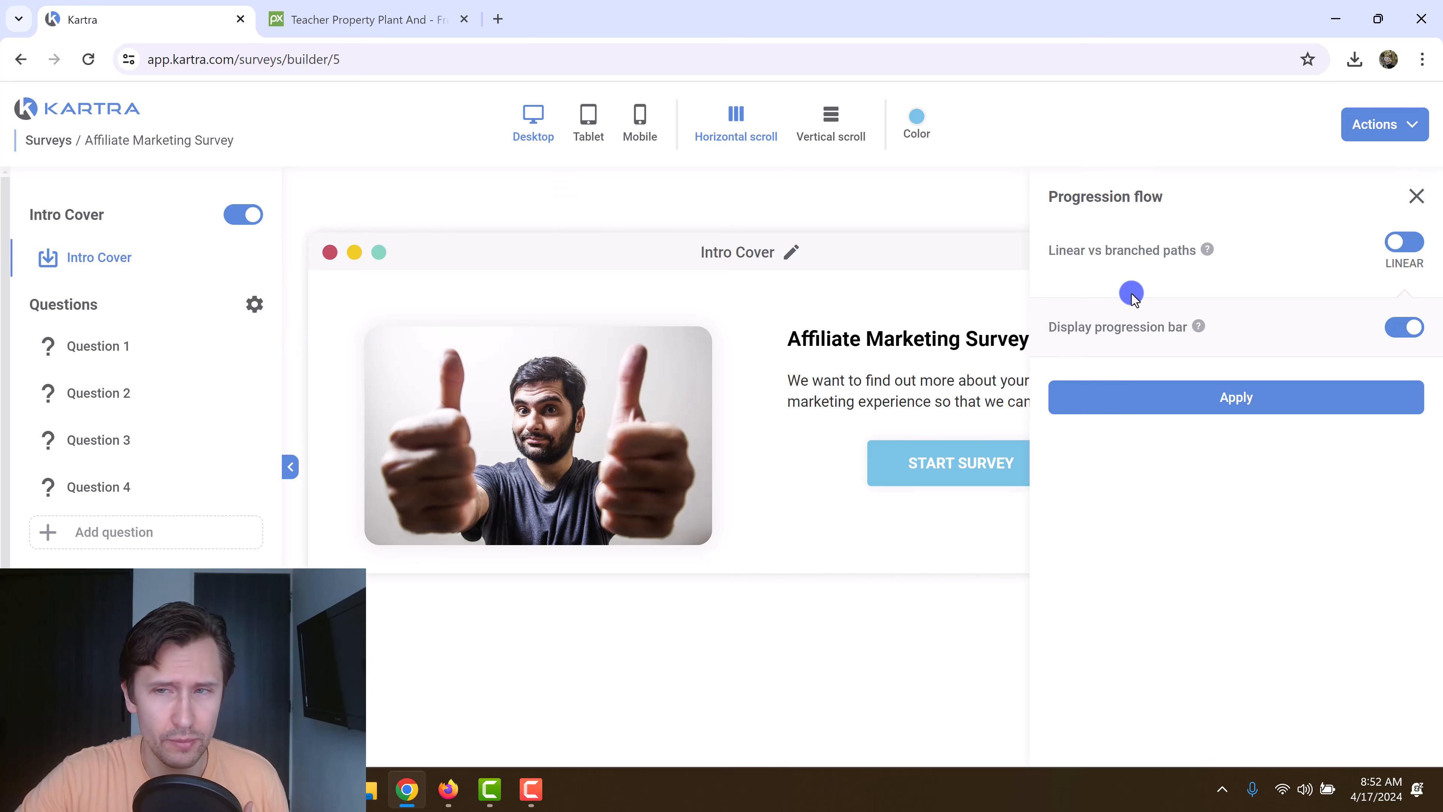
drag(1090, 323, 1189, 327)
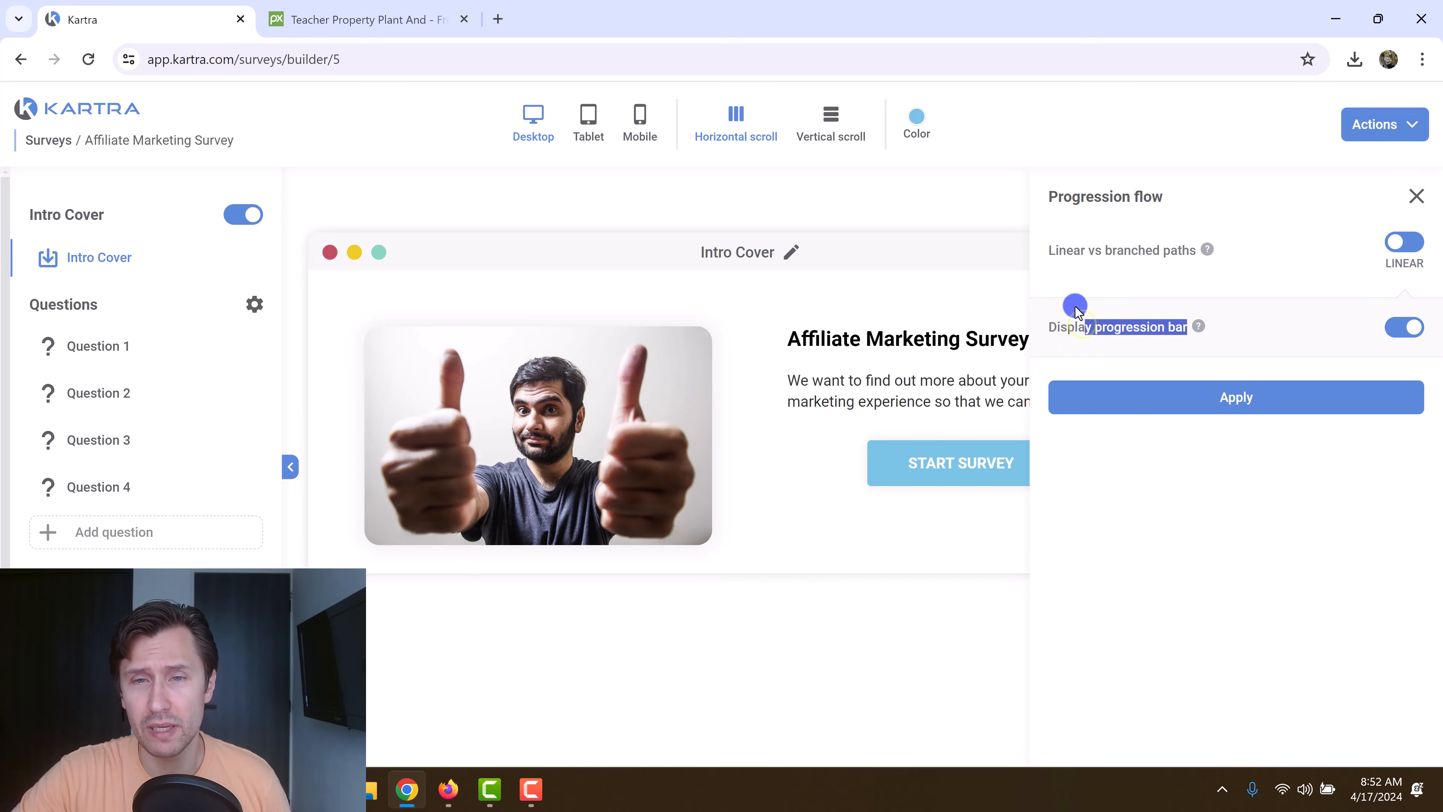
click(1414, 196)
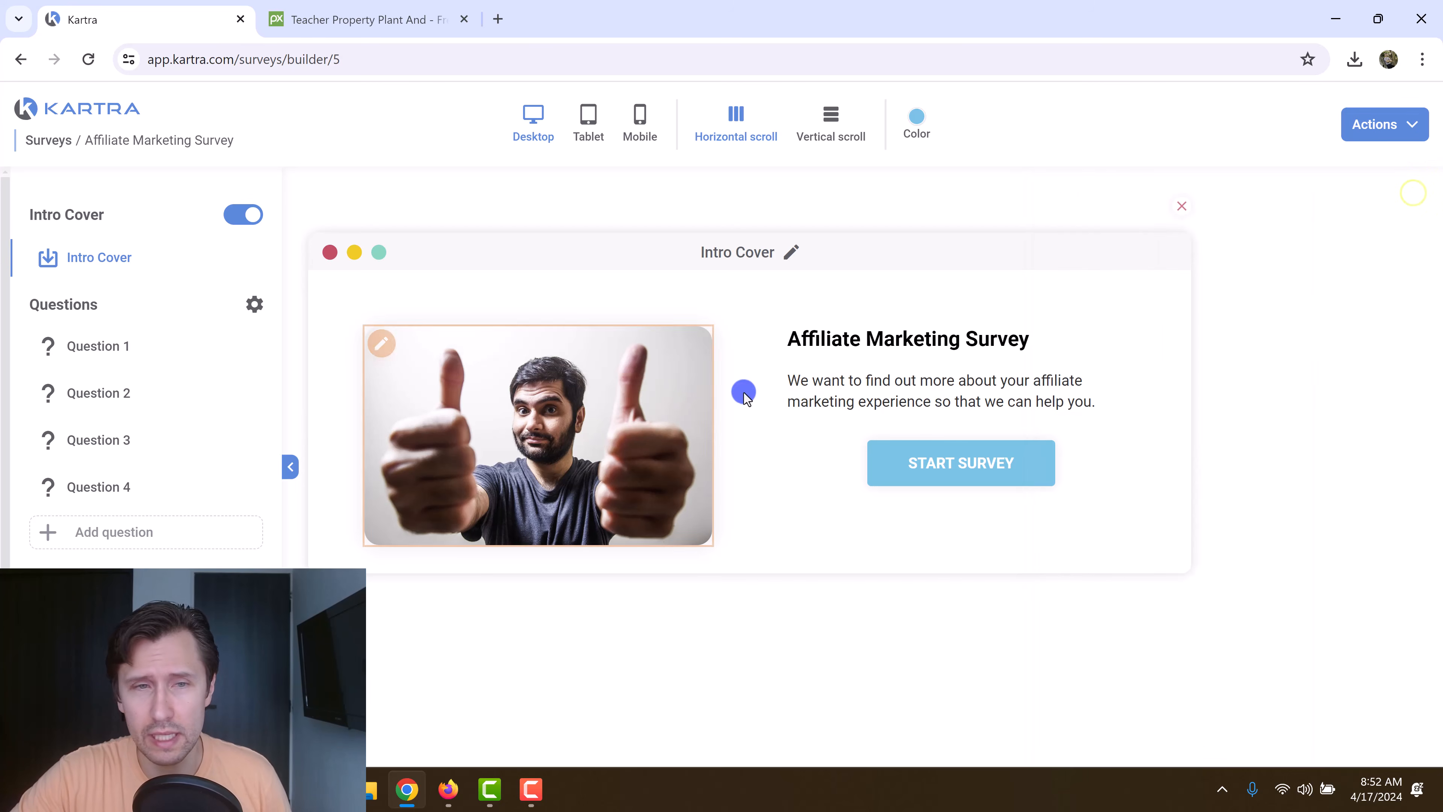
click(109, 441)
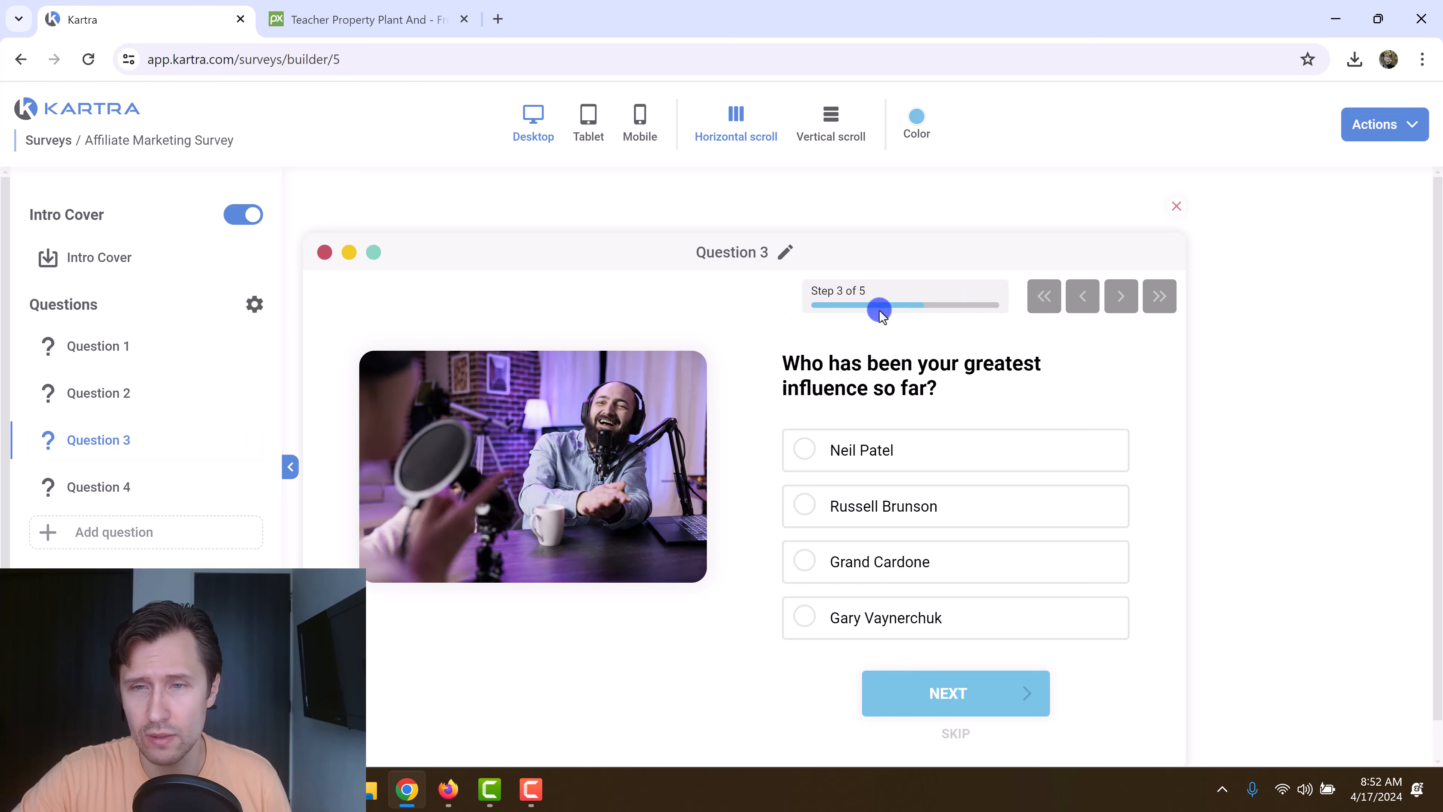
Switch the survey's progression flow from linear to branched paths.
click(258, 303)
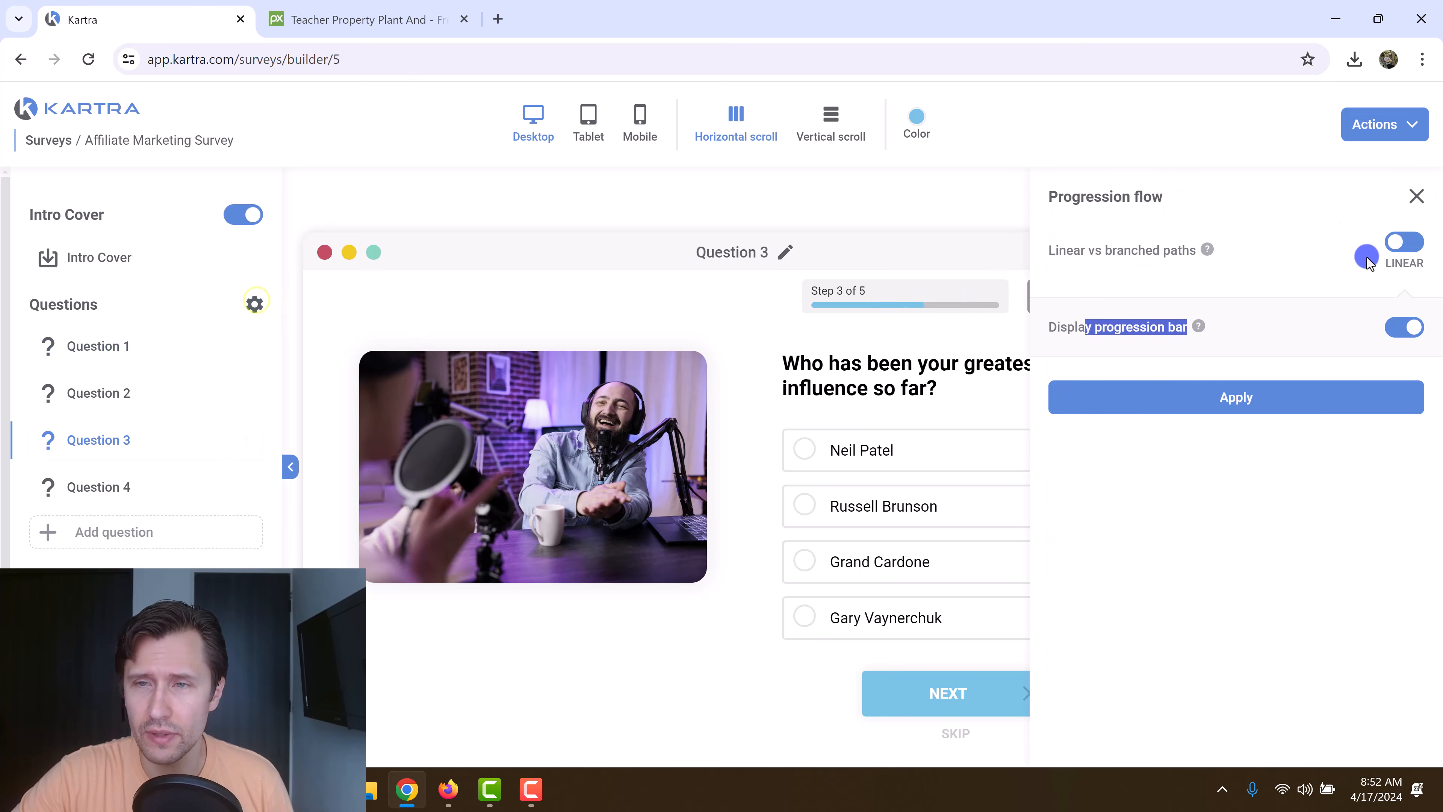
click(1412, 245)
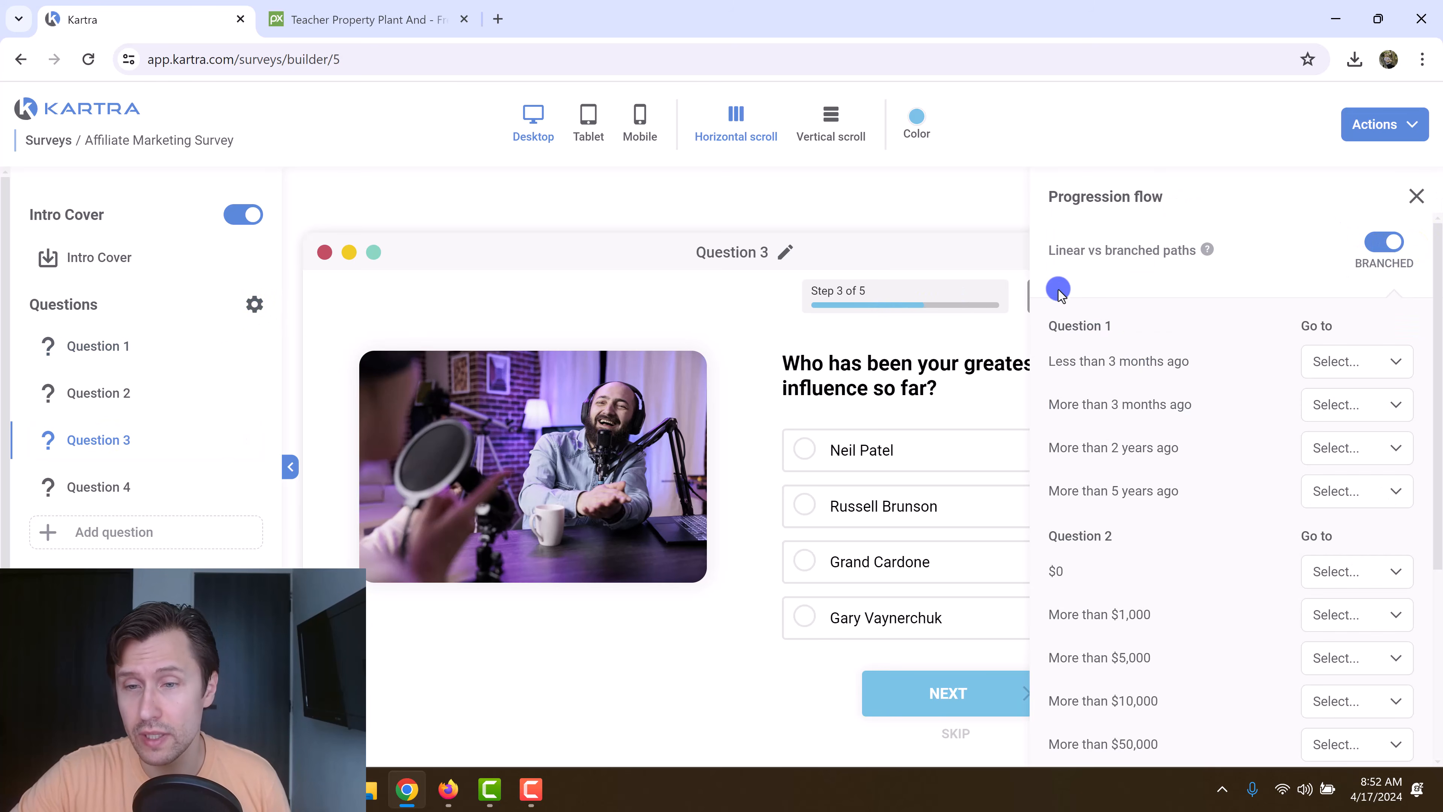
Route Question 1's "Less than 3 months ago" answer to the ID Form and "More than 3 months ago" to Question 3.
click(1333, 355)
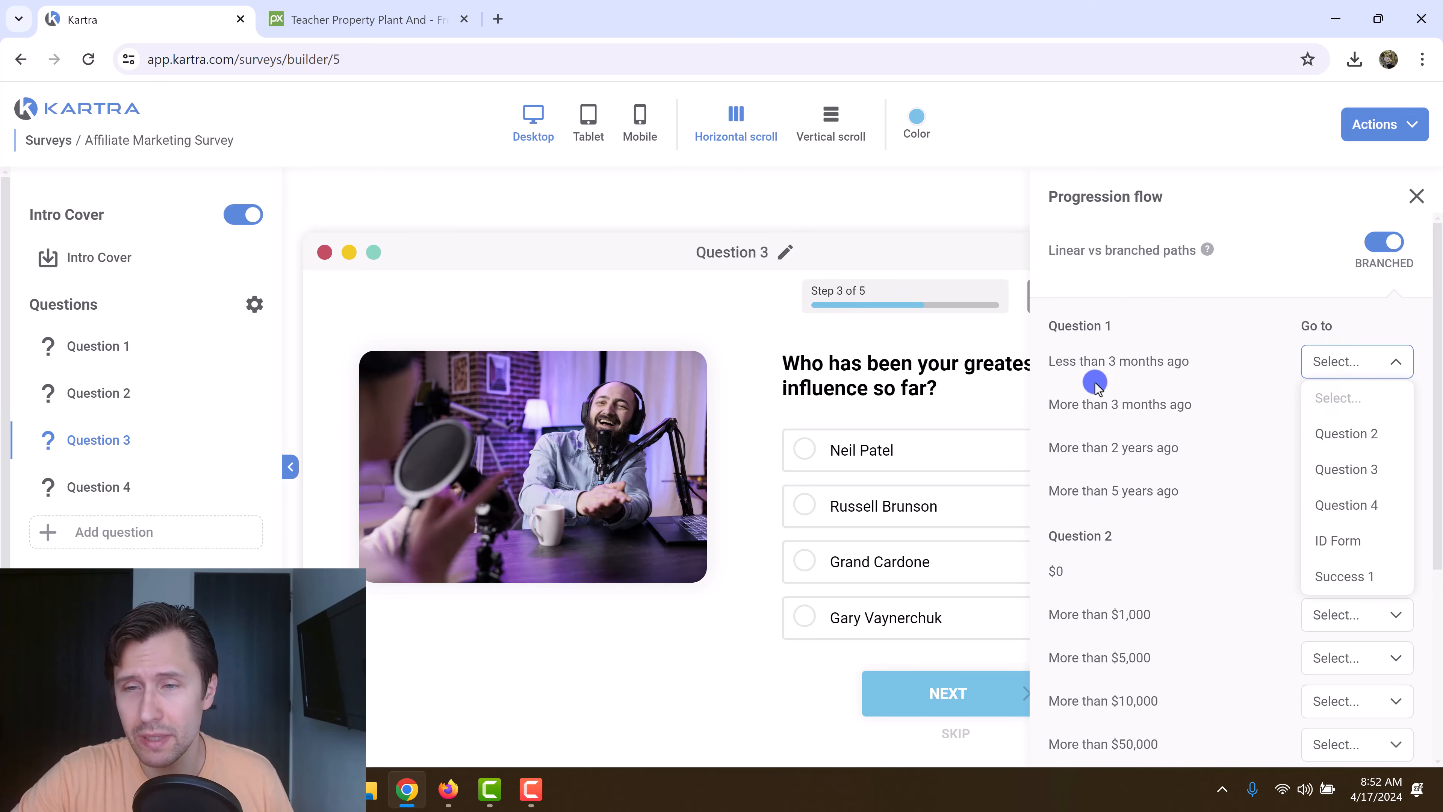
drag(1061, 364, 1165, 363)
click(1318, 358)
click(1336, 369)
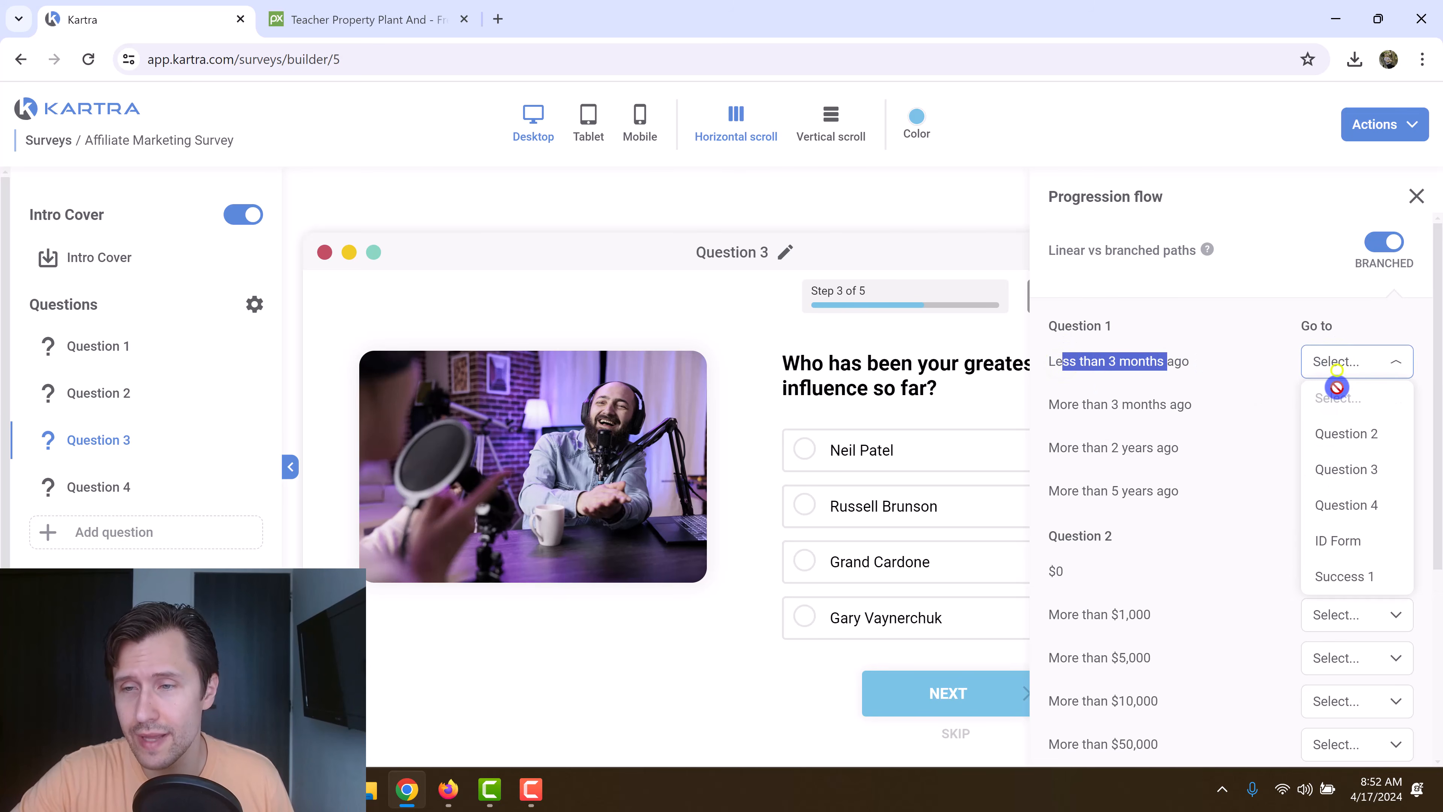
click(1332, 541)
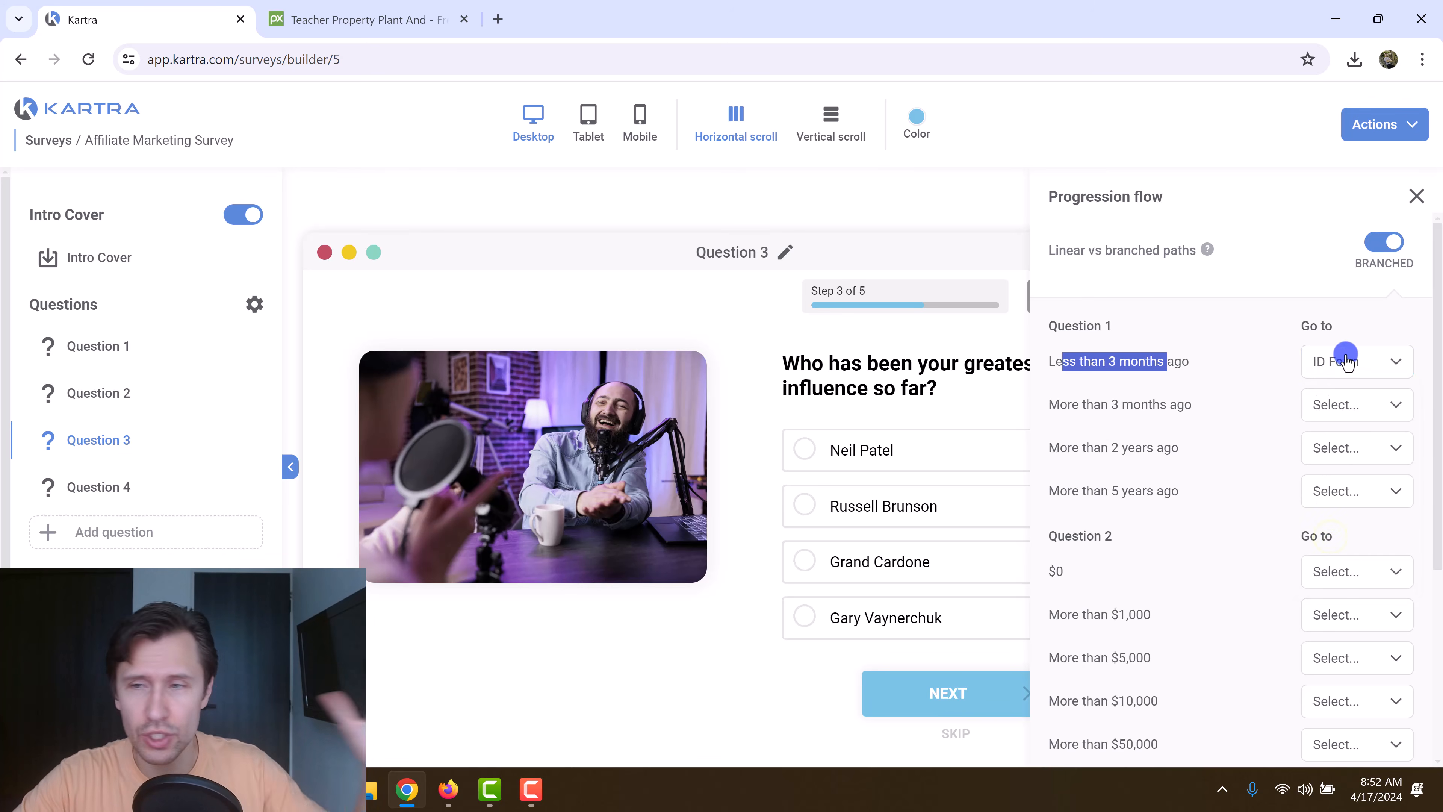
drag(1103, 405, 1176, 405)
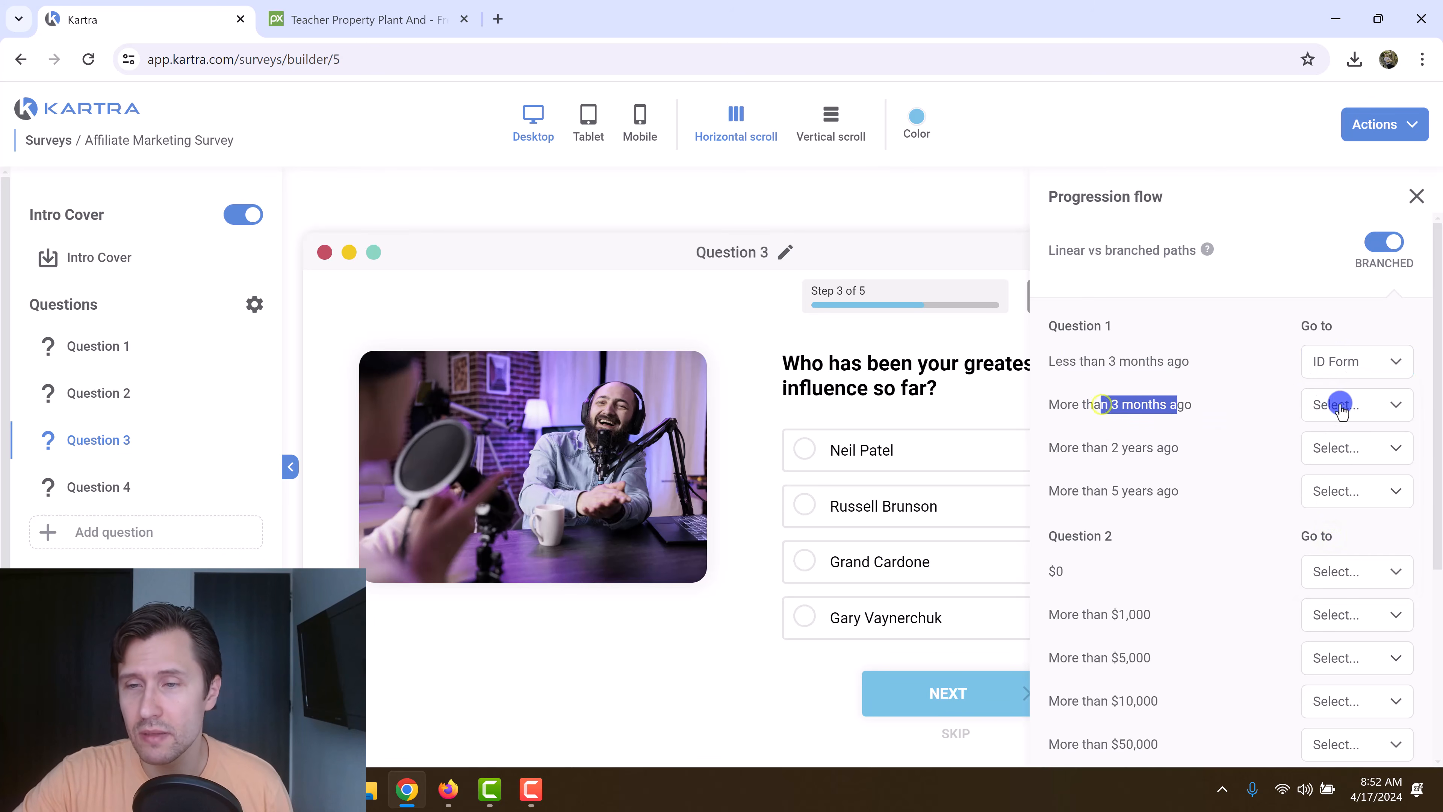
click(1333, 405)
click(1339, 525)
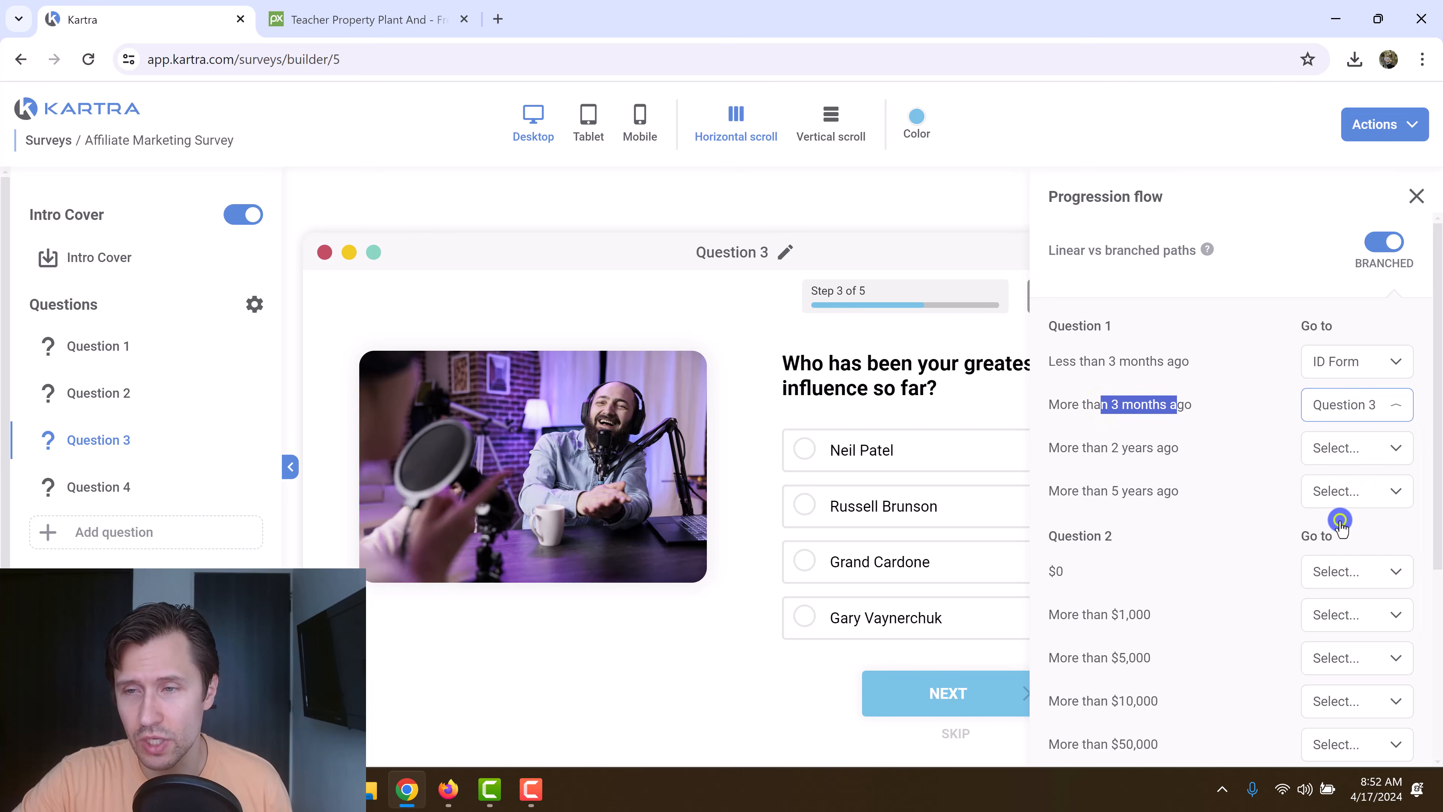
Route both the "Less than 3 months ago" and "More than 3 months ago" answers of Question 1 to Question 2.
scroll(1193, 523, down, 8)
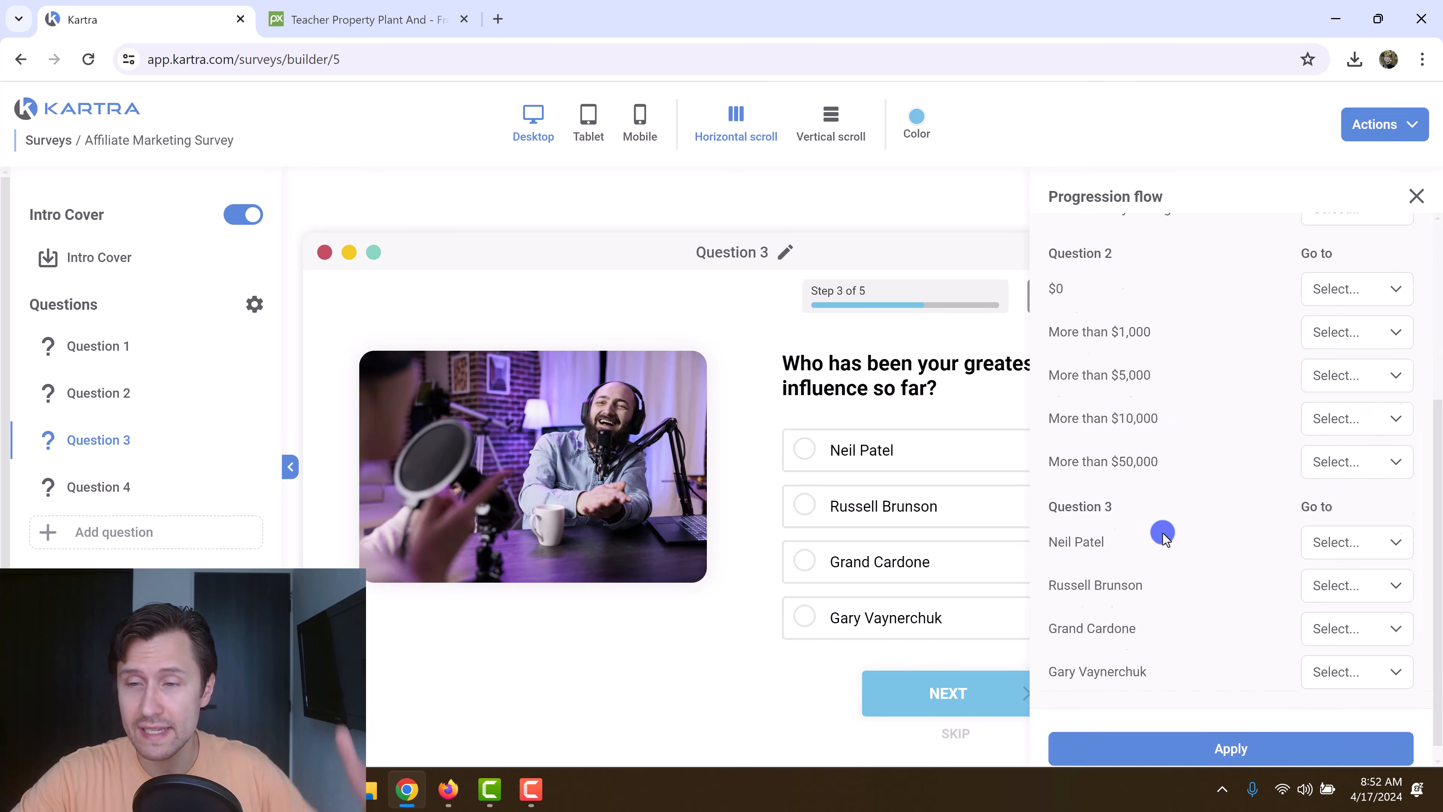
scroll(1186, 542, up, 8)
click(1345, 404)
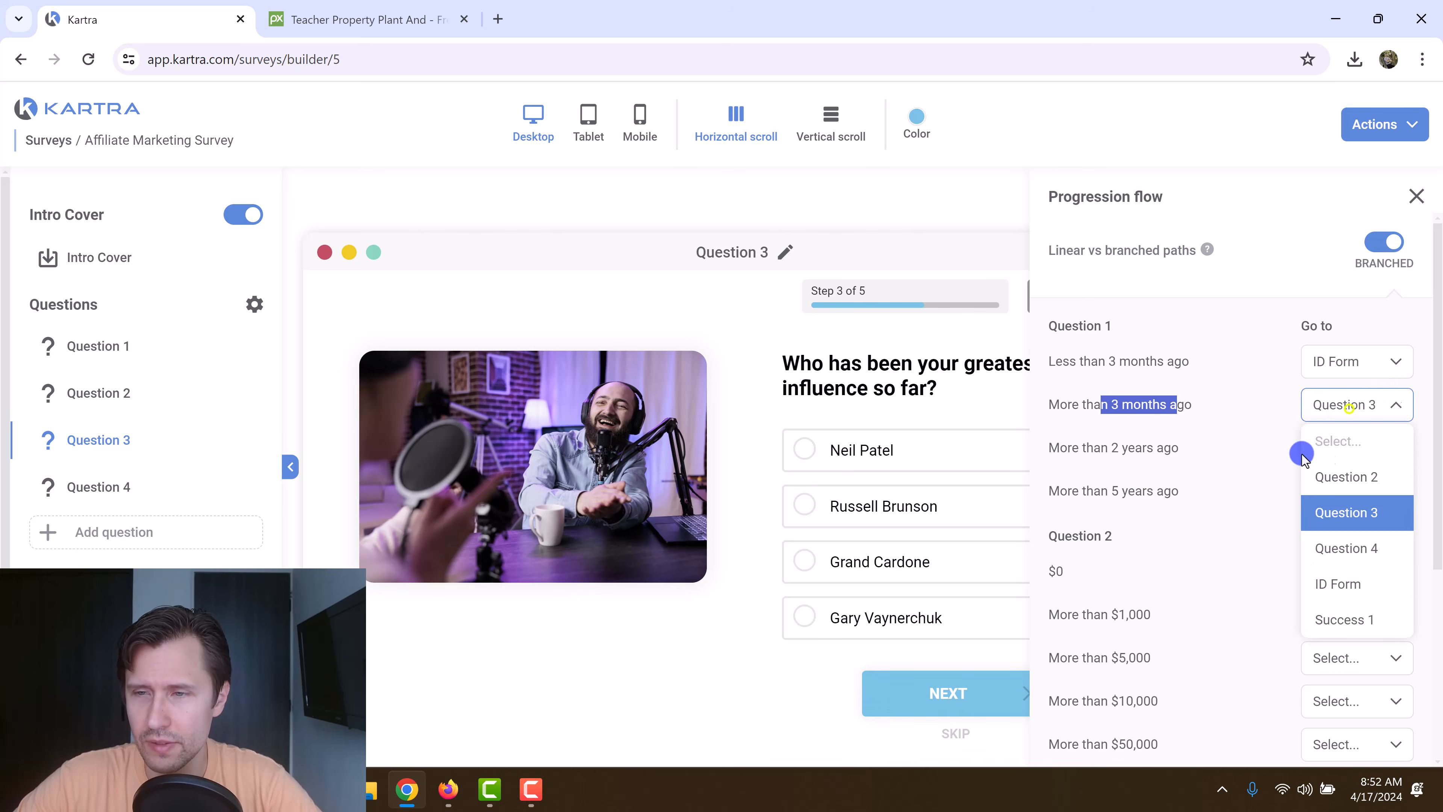
click(1339, 349)
click(1341, 438)
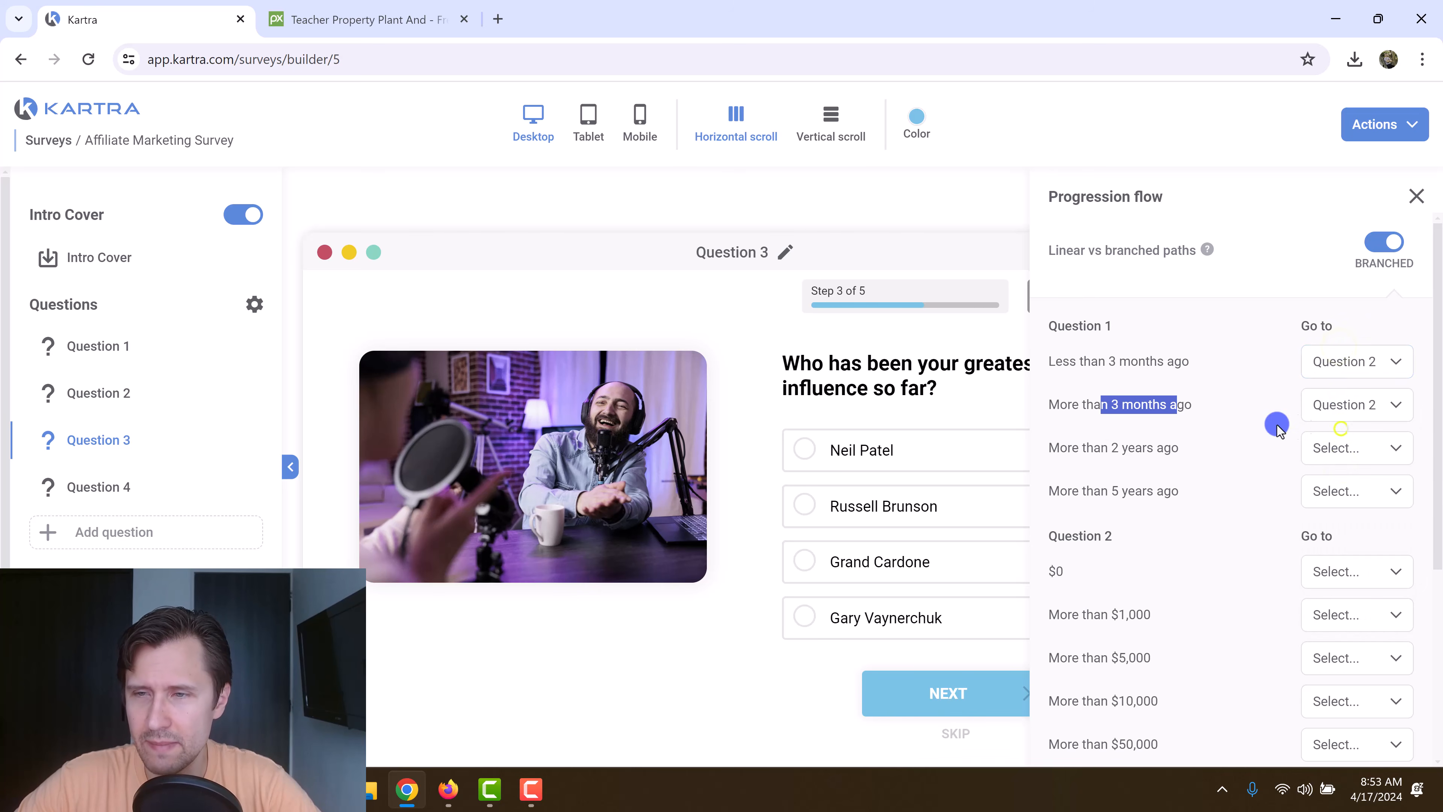
drag(1062, 361, 1175, 364)
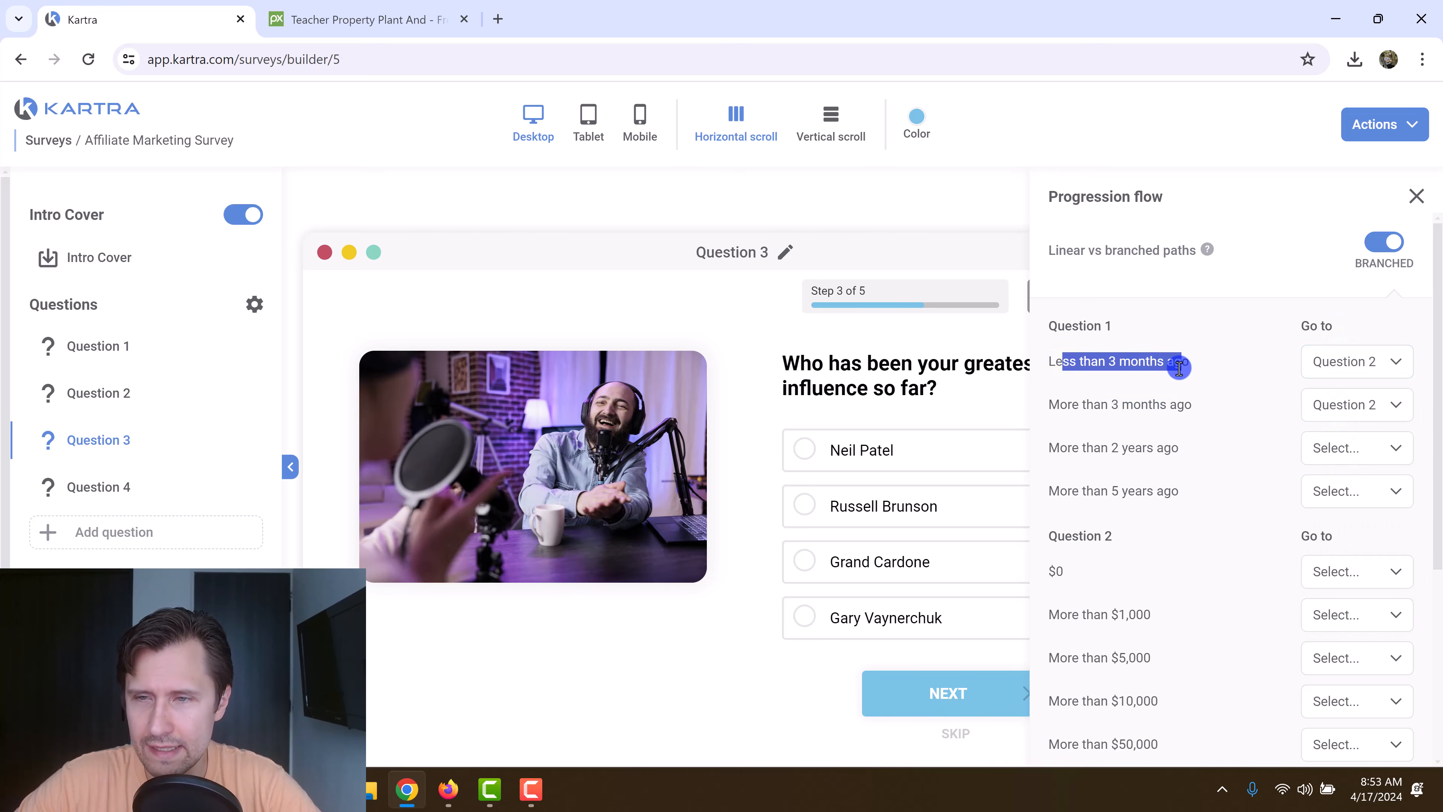
Route Question 1's "Less than 3 months ago" answer to Success 1.
scroll(1108, 489, down, 2)
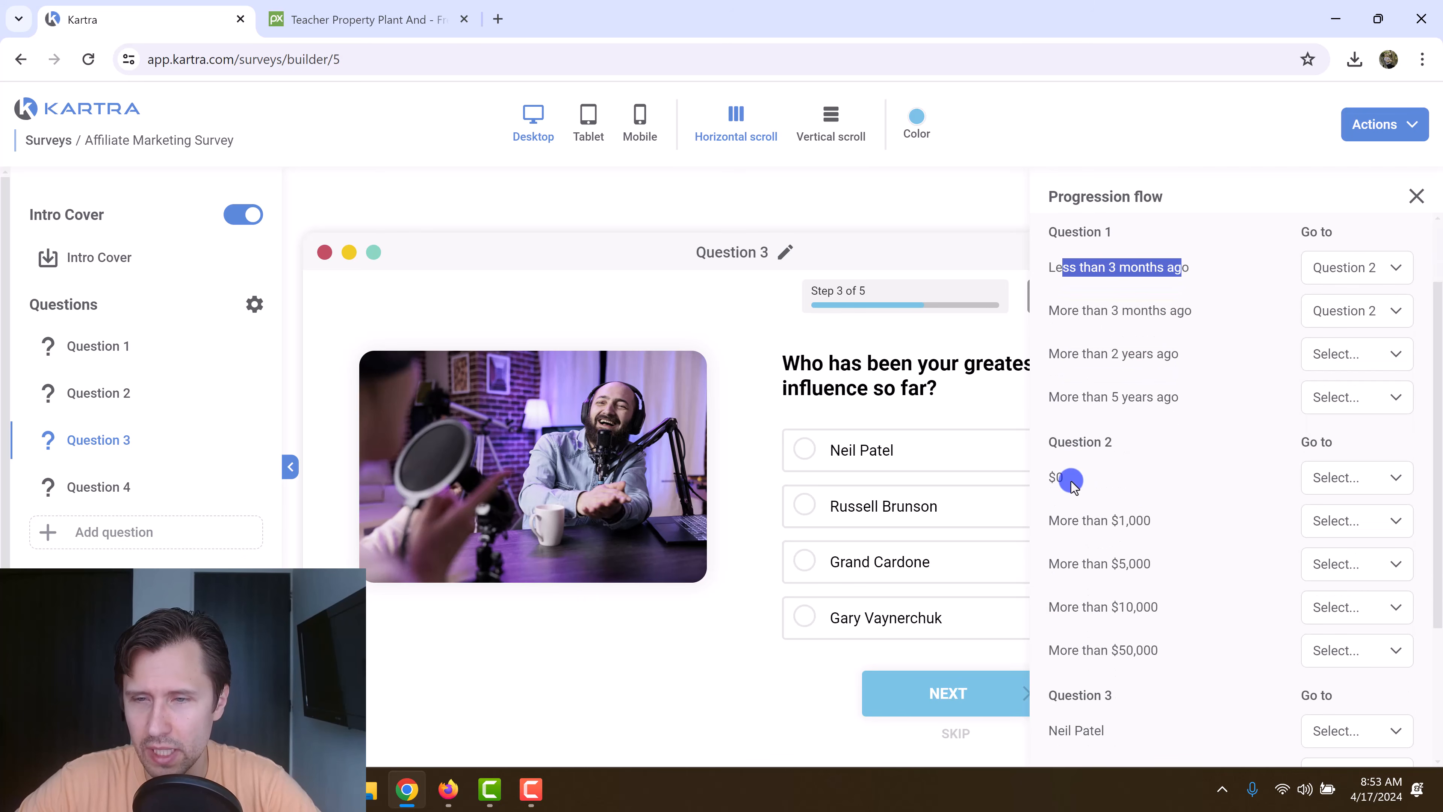
scroll(1089, 446, up, 2)
scroll(1089, 451, down, 4)
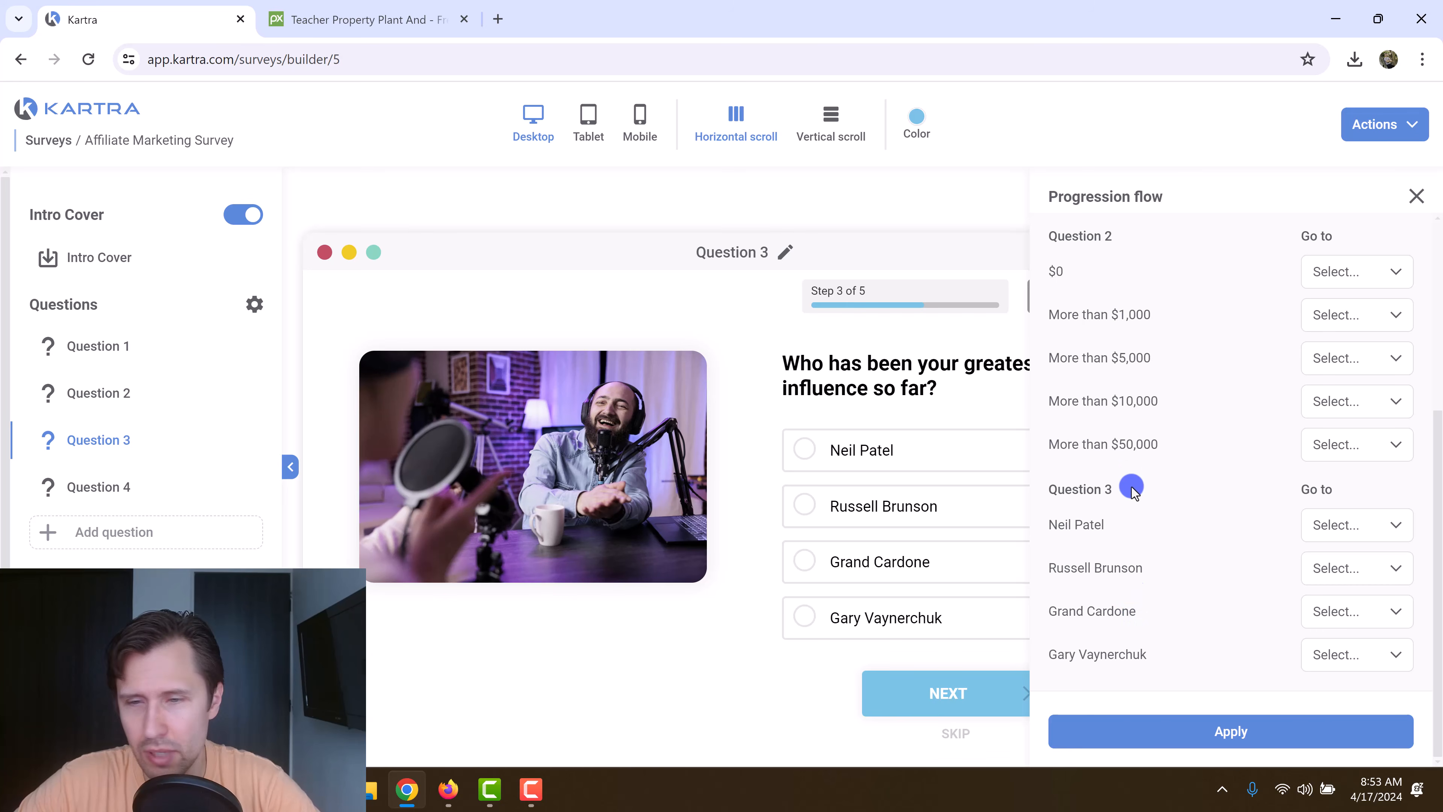
scroll(1158, 548, up, 2)
scroll(1158, 549, up, 4)
click(1350, 343)
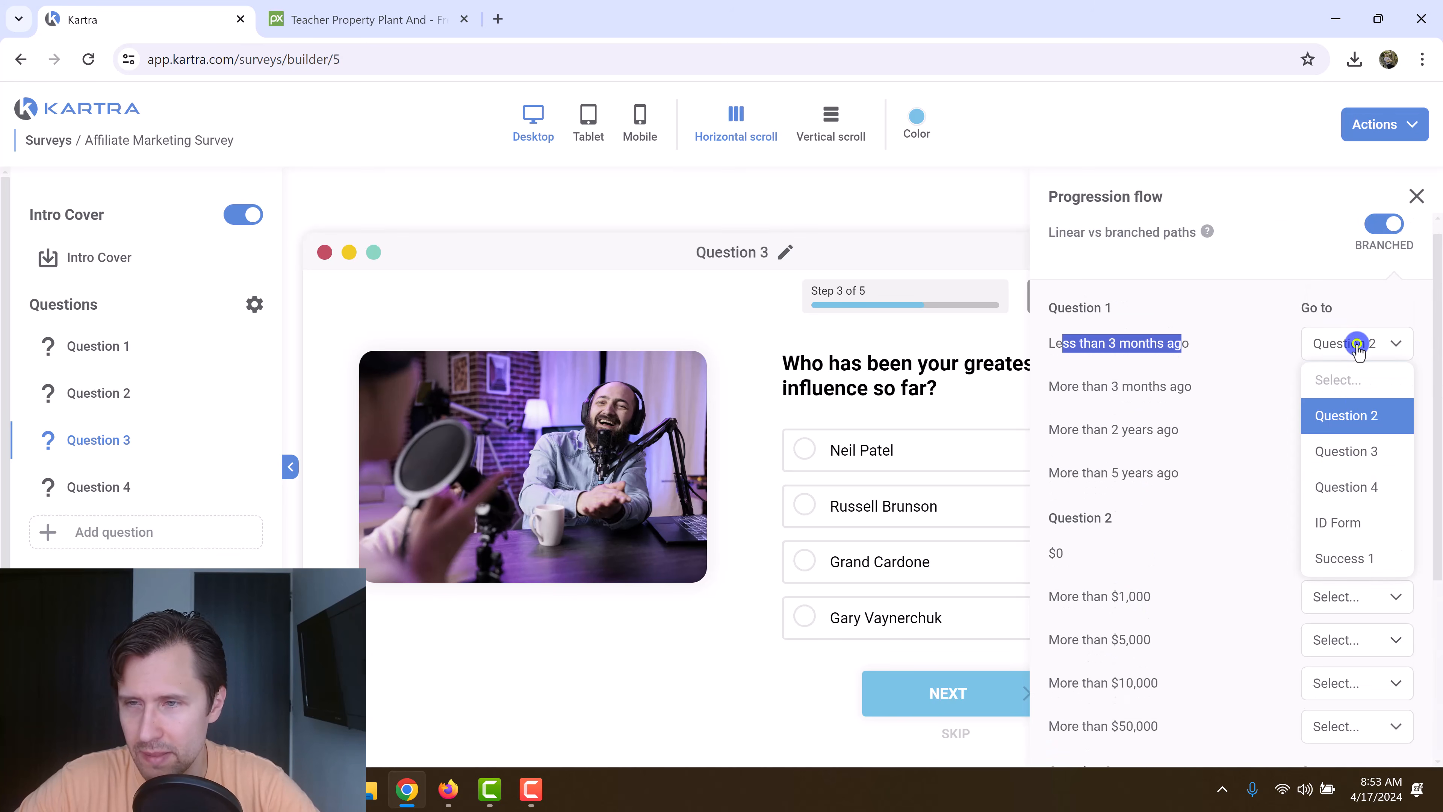
click(1329, 559)
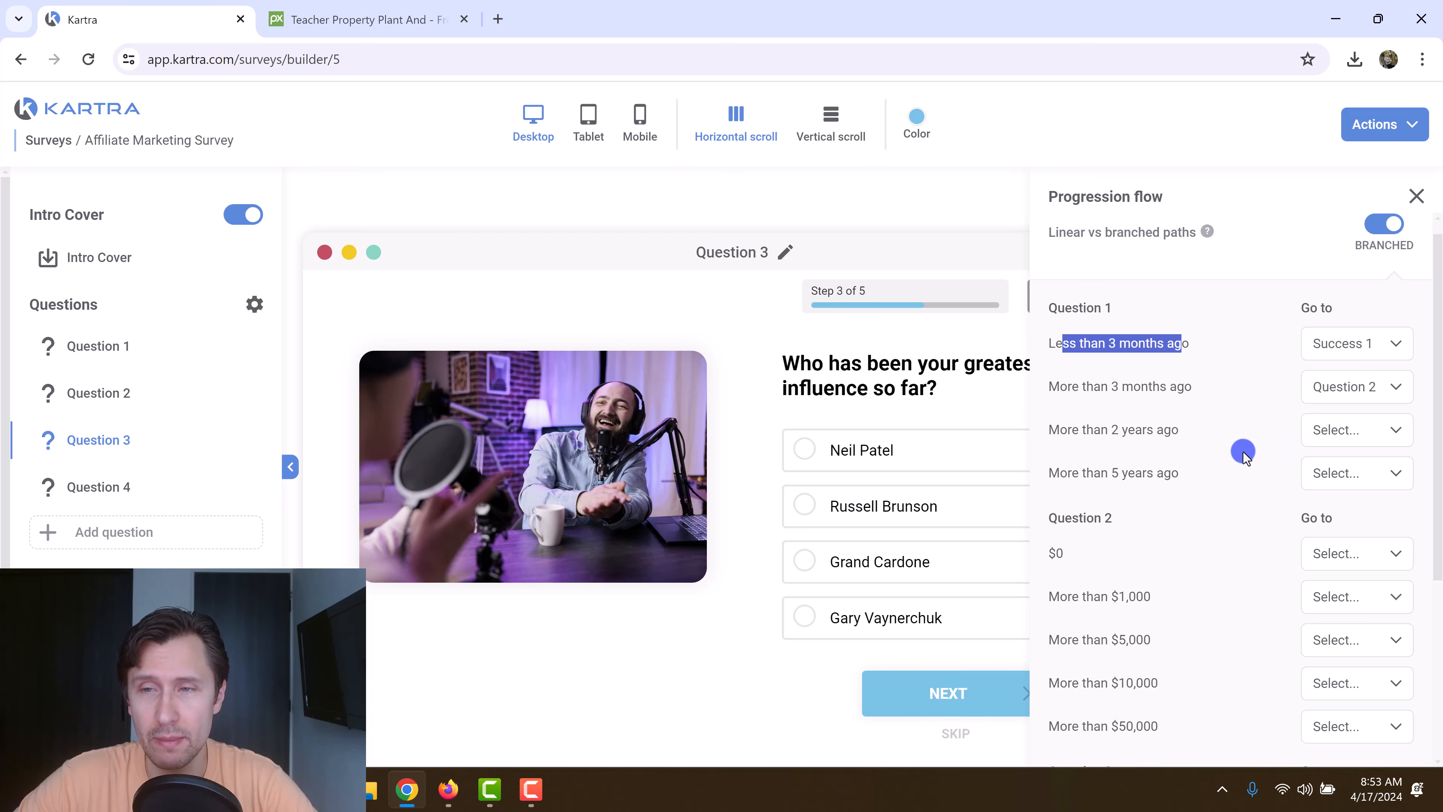
Route Question 1's "More than 2 years ago" and "More than 5 years ago" answers to Question 2.
click(1332, 387)
click(1333, 387)
click(1335, 431)
click(1337, 512)
click(1337, 473)
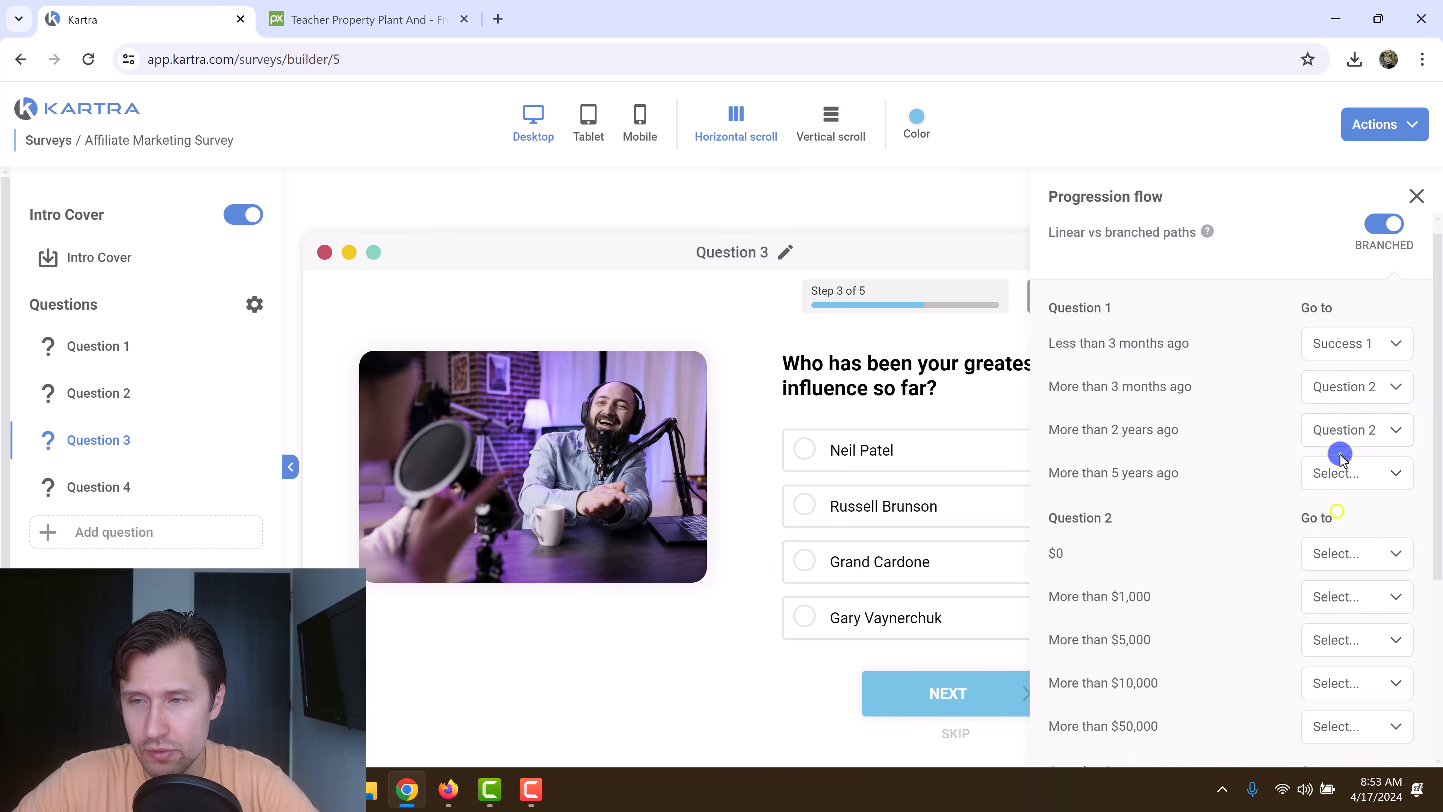
click(1336, 545)
Route Question 2's "$0" answer to Success 1.
scroll(1202, 570, down, 2)
click(1332, 460)
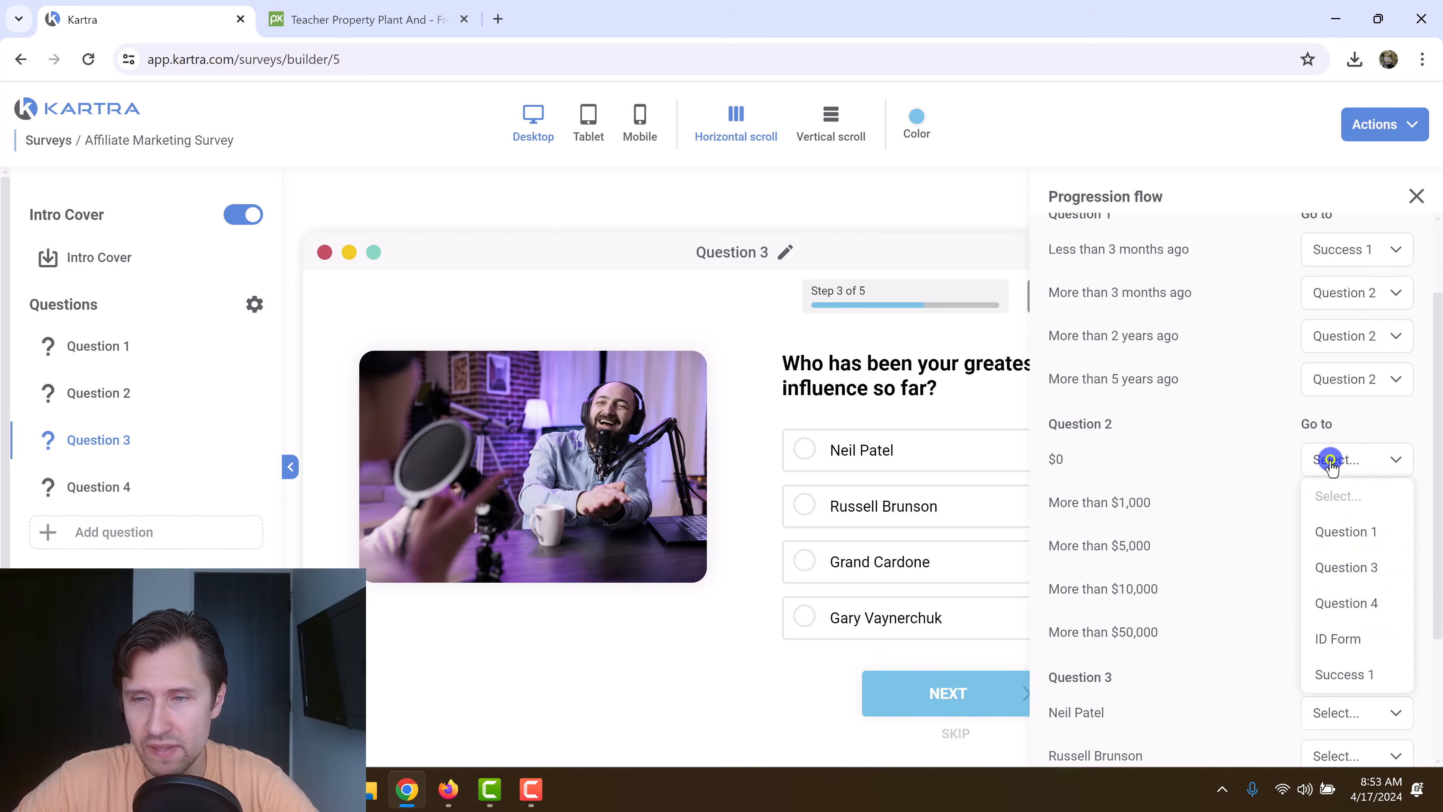
click(1338, 676)
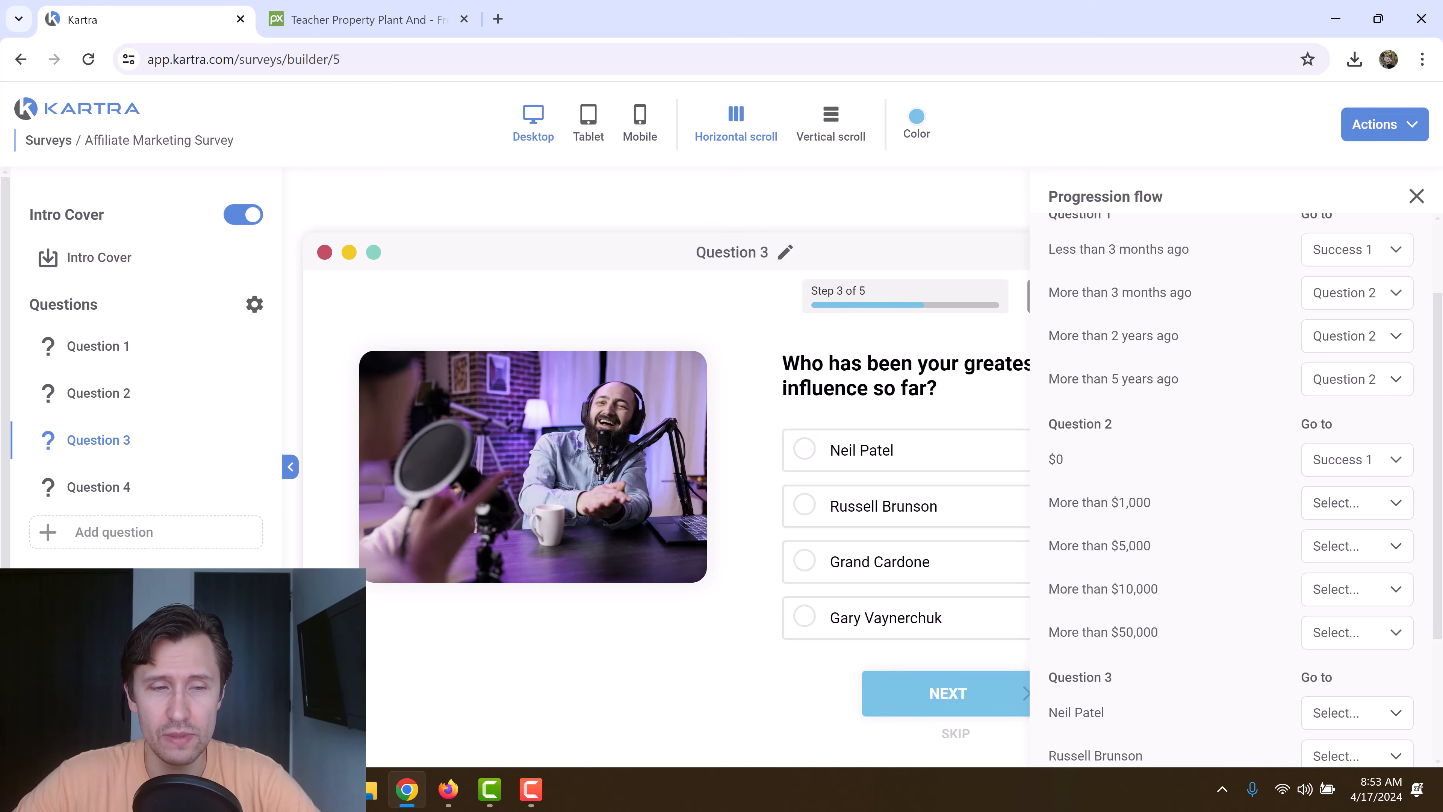
Route Question 2's answers from "More than $1,000" up to "More than $50,000" to Question 3.
click(1366, 501)
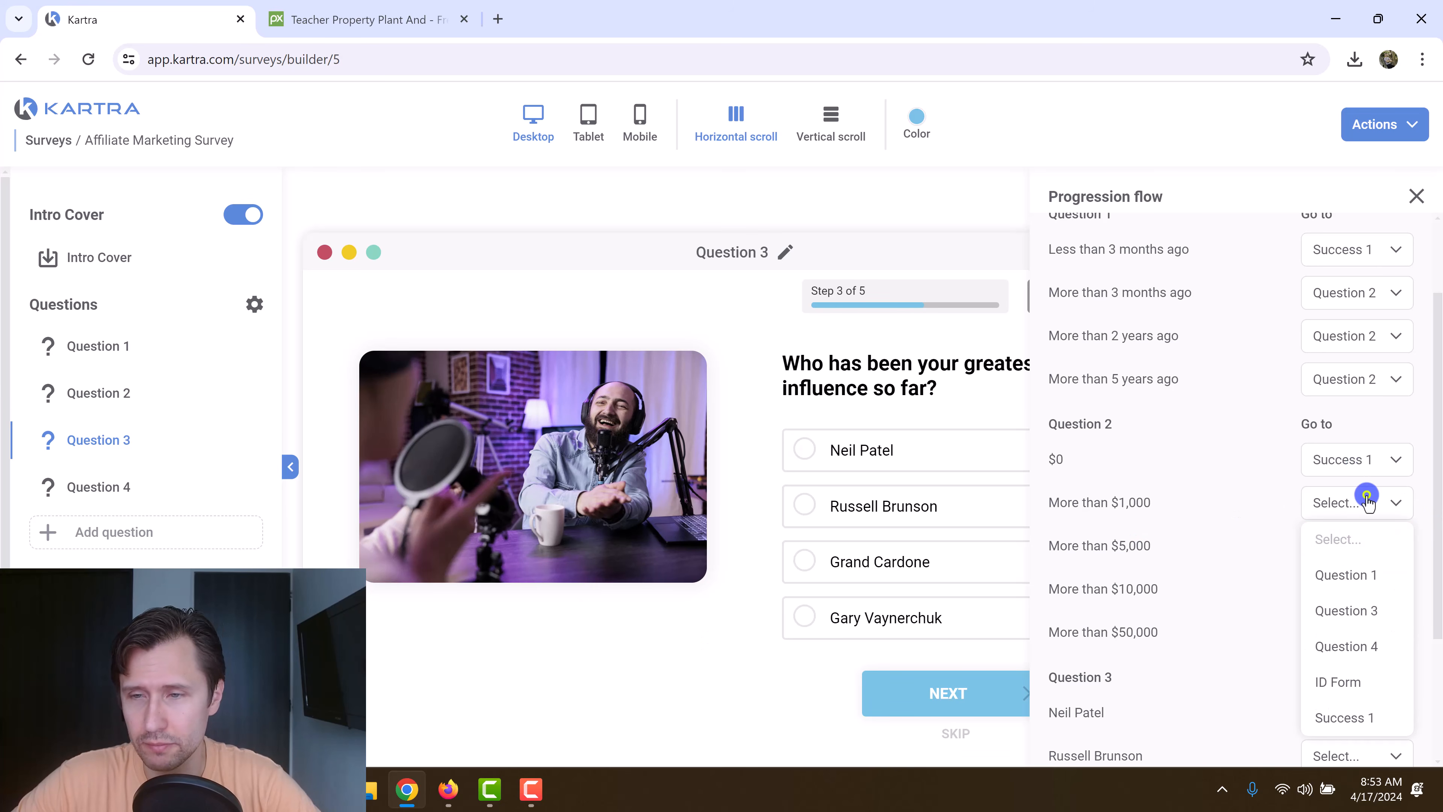
click(1351, 620)
click(1352, 545)
click(1354, 647)
click(1361, 590)
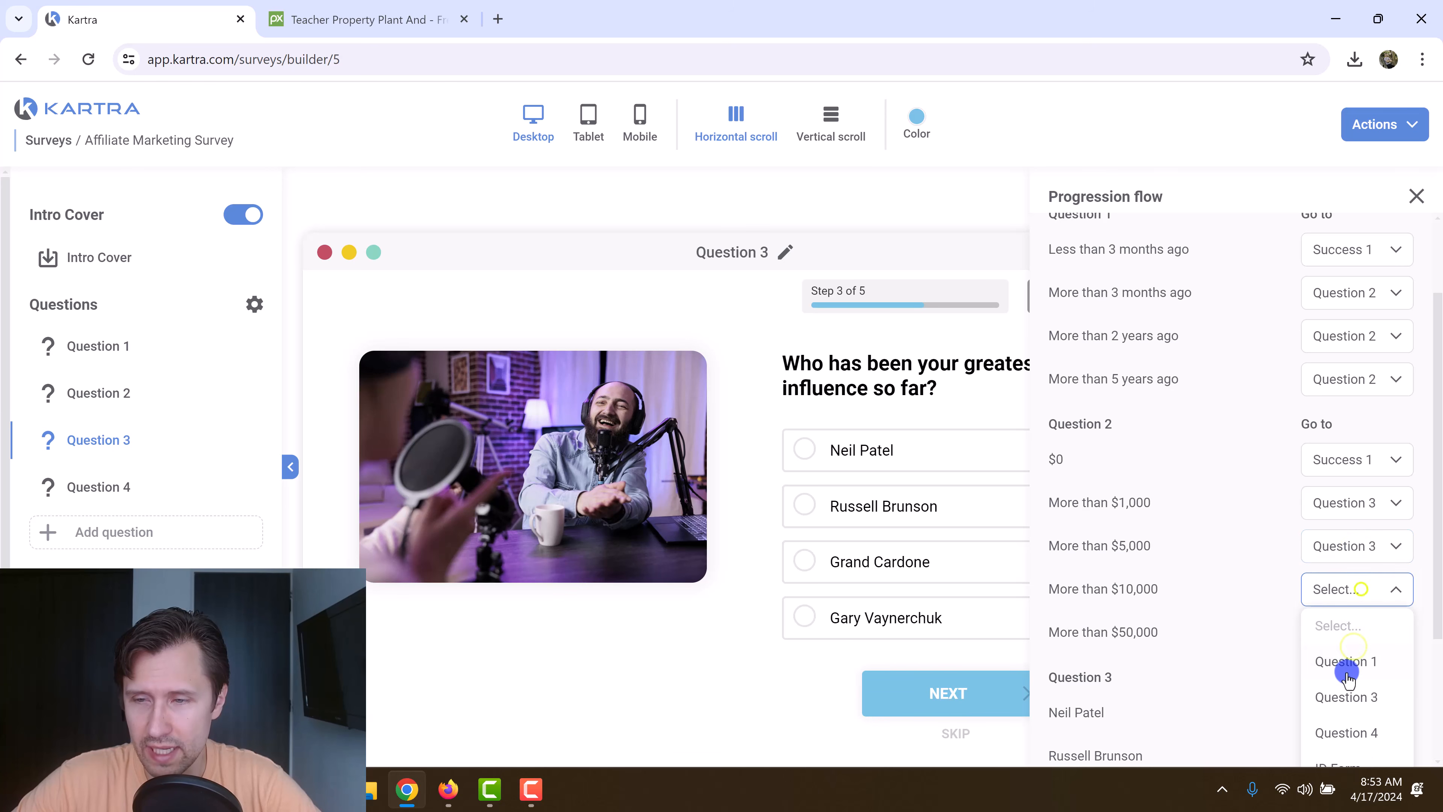
click(1356, 698)
click(1357, 630)
click(1346, 742)
Route all four answers of Question 3 to Question 4.
scroll(1327, 564, down, 3)
click(1334, 517)
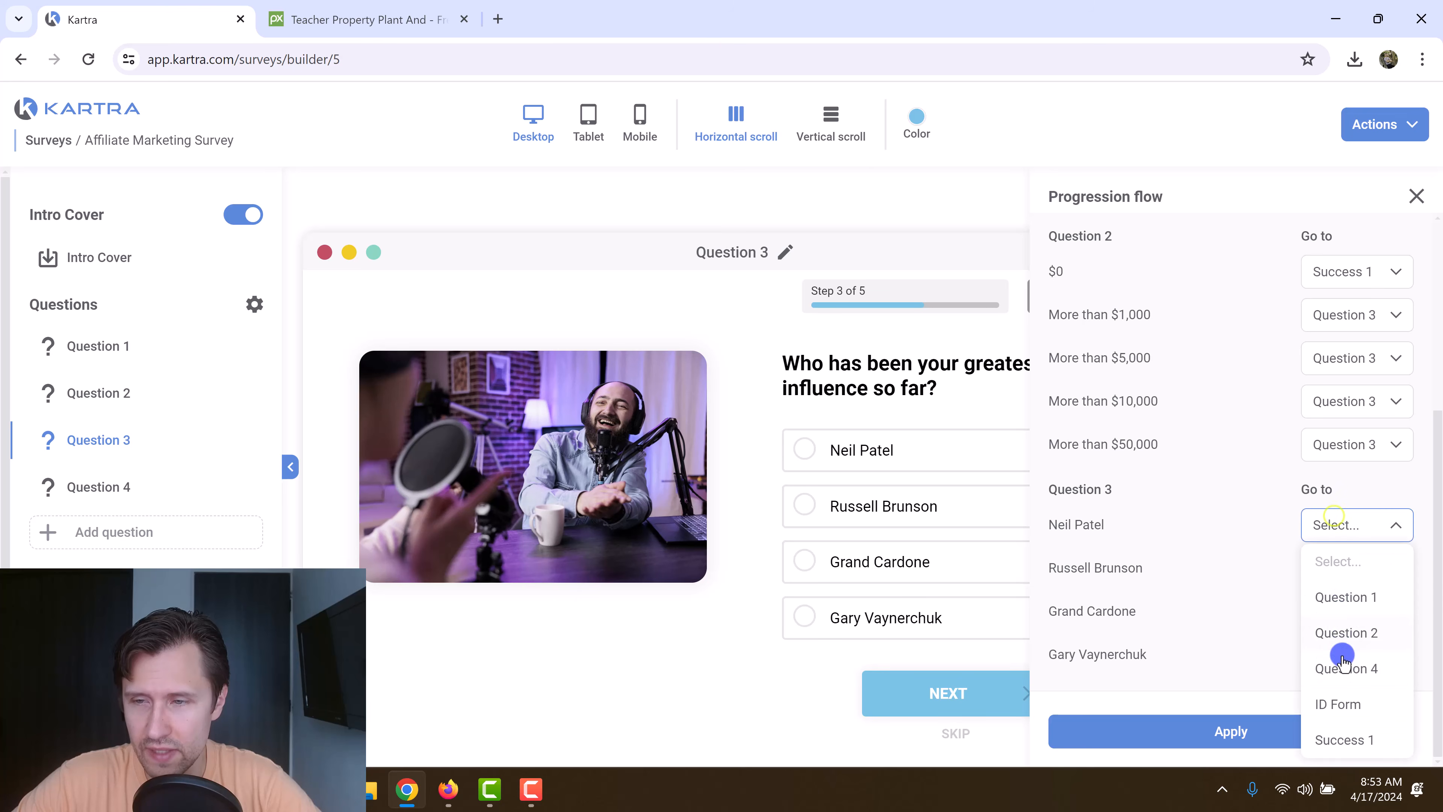
click(1343, 674)
click(1330, 569)
click(1365, 713)
click(1355, 614)
click(1343, 752)
click(1349, 663)
scroll(1338, 722, down, 2)
click(1340, 680)
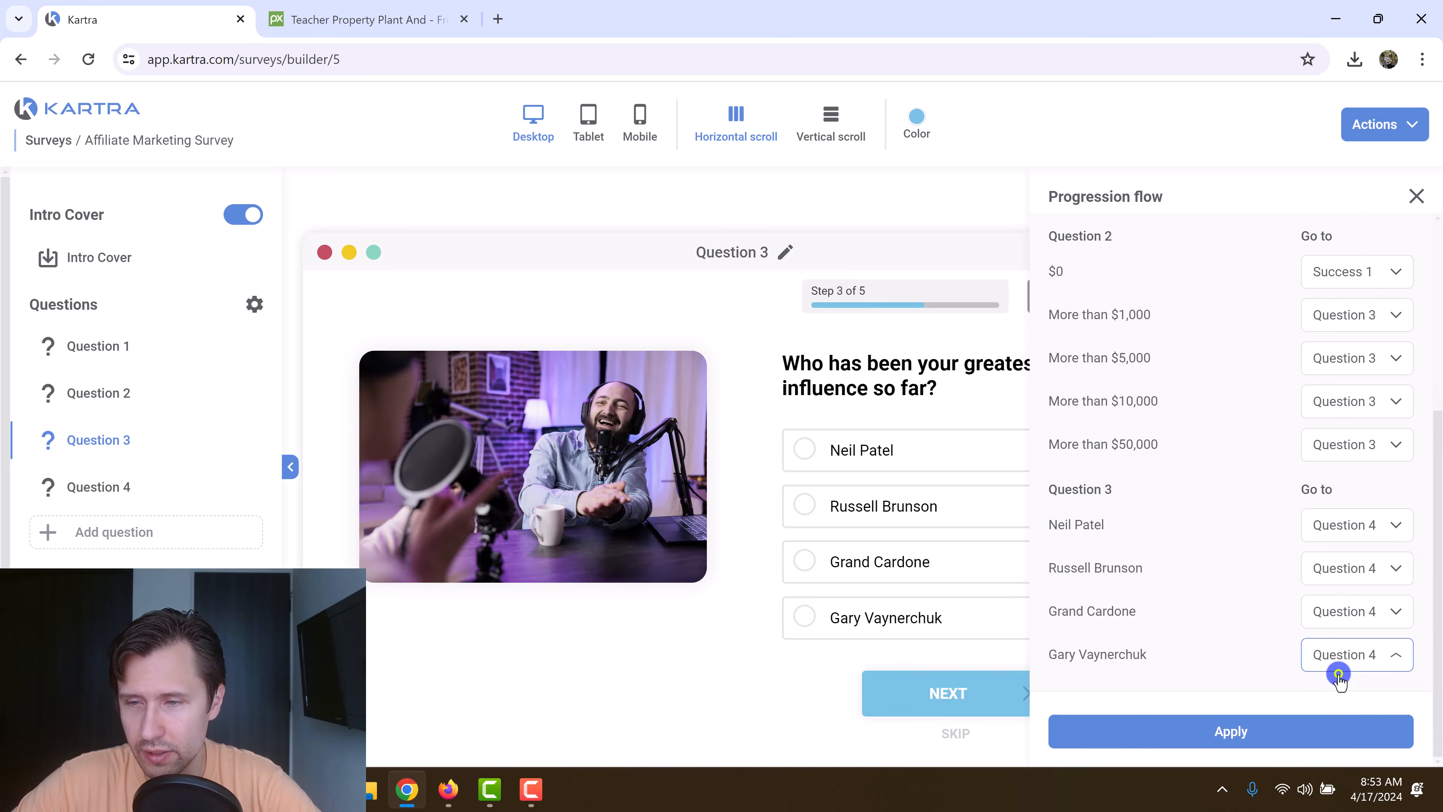
Review the branched paths, apply them and close the progression flow settings.
scroll(1223, 641, up, 5)
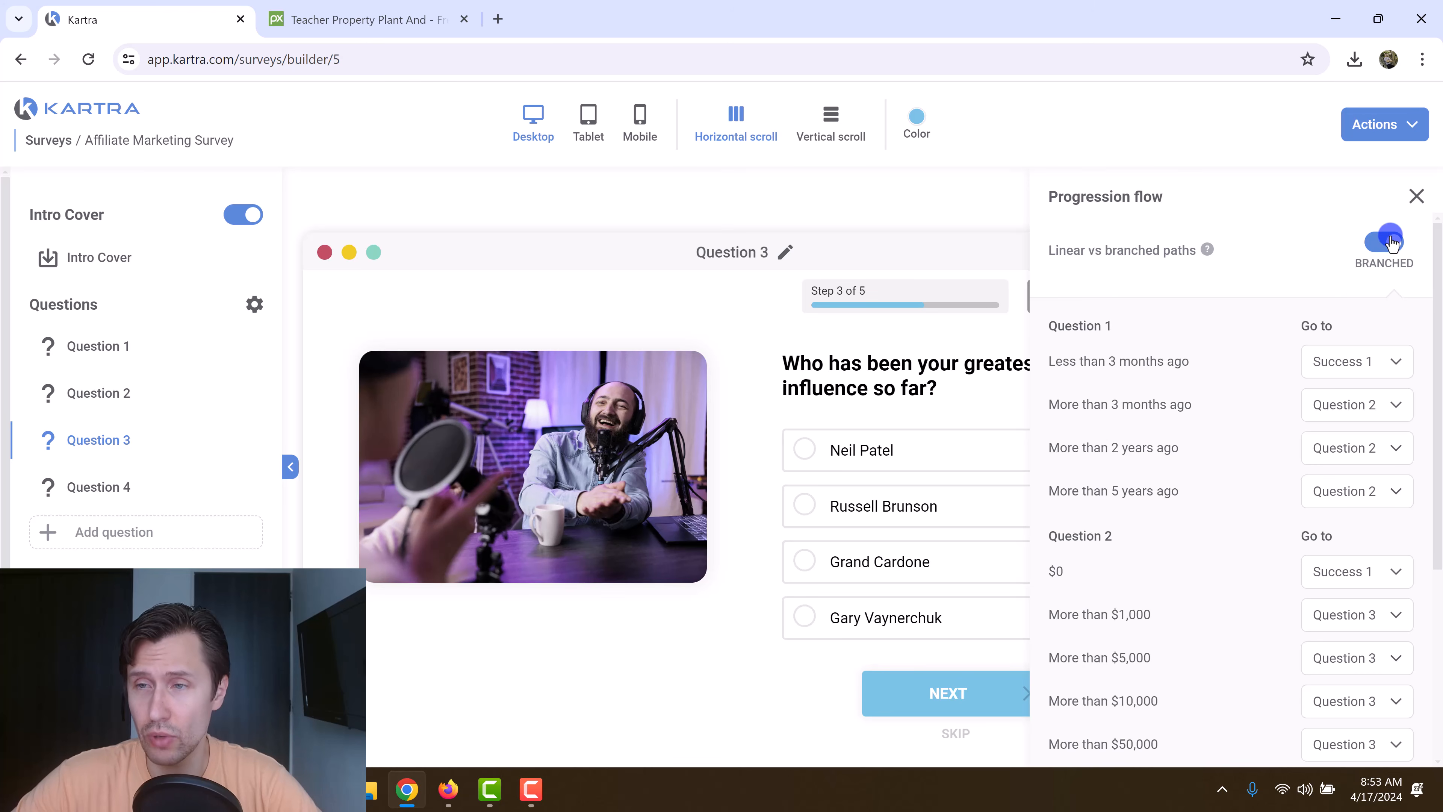
scroll(1239, 540, down, 5)
click(1221, 733)
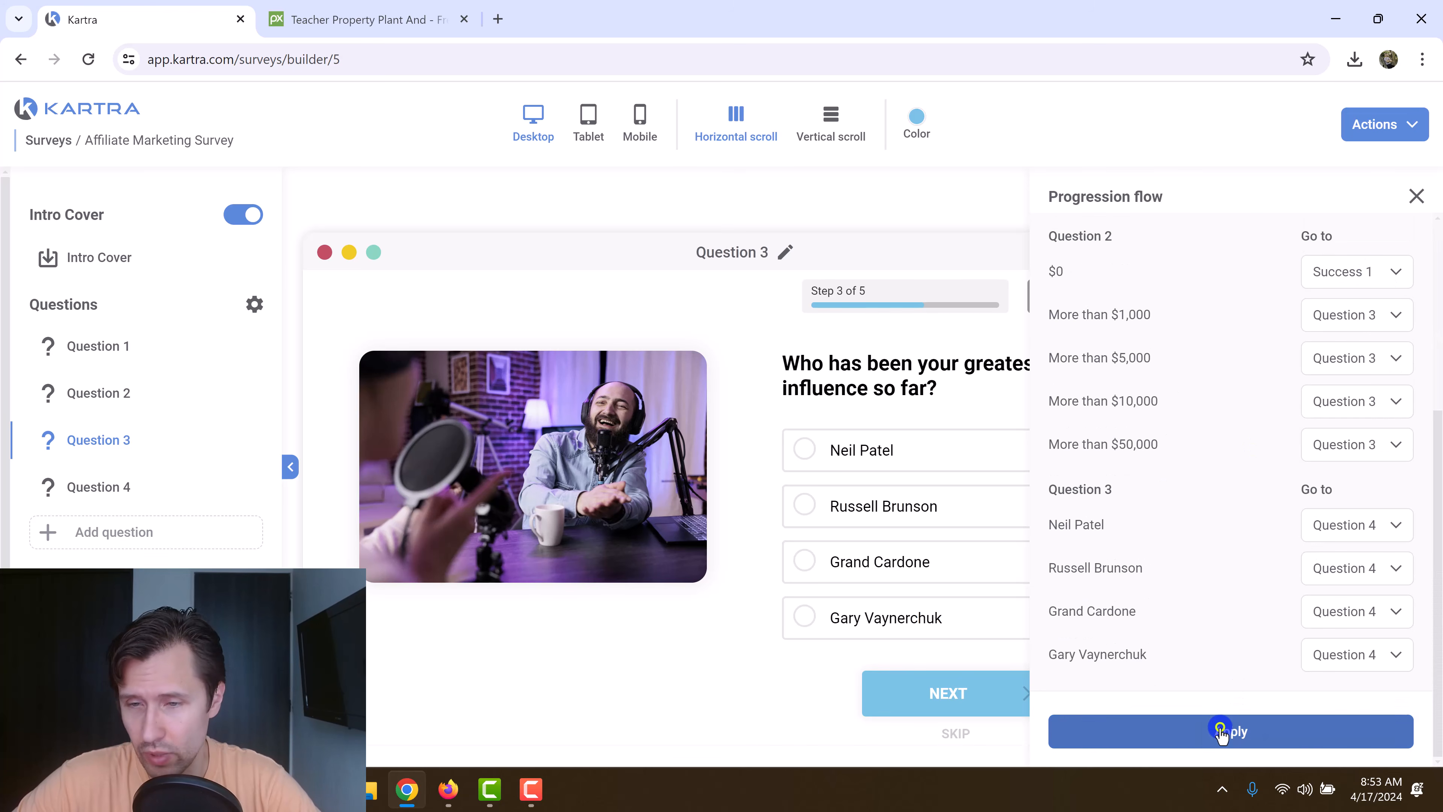
click(1418, 195)
Rename the Success 1 step as "Thank You Page".
click(123, 731)
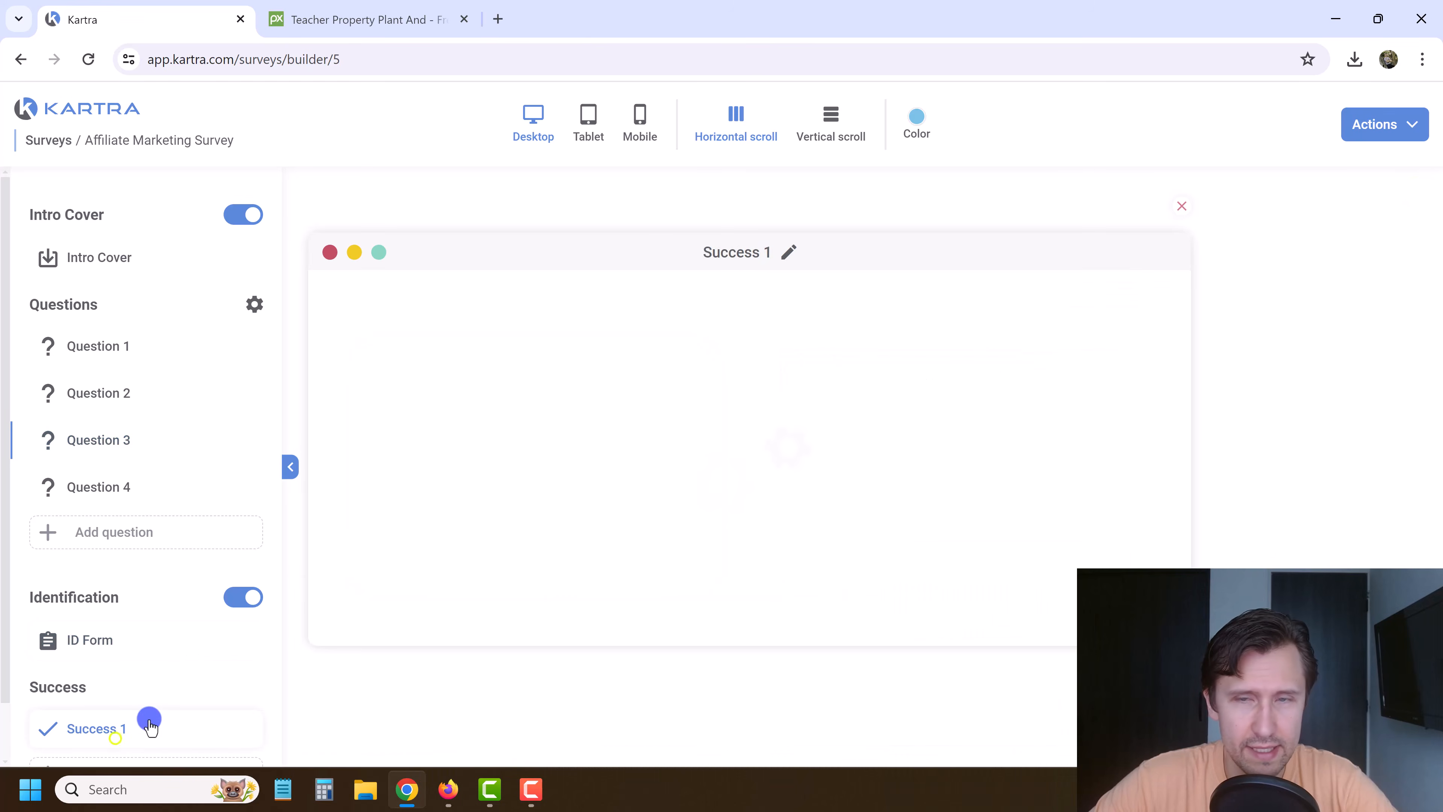
click(789, 251)
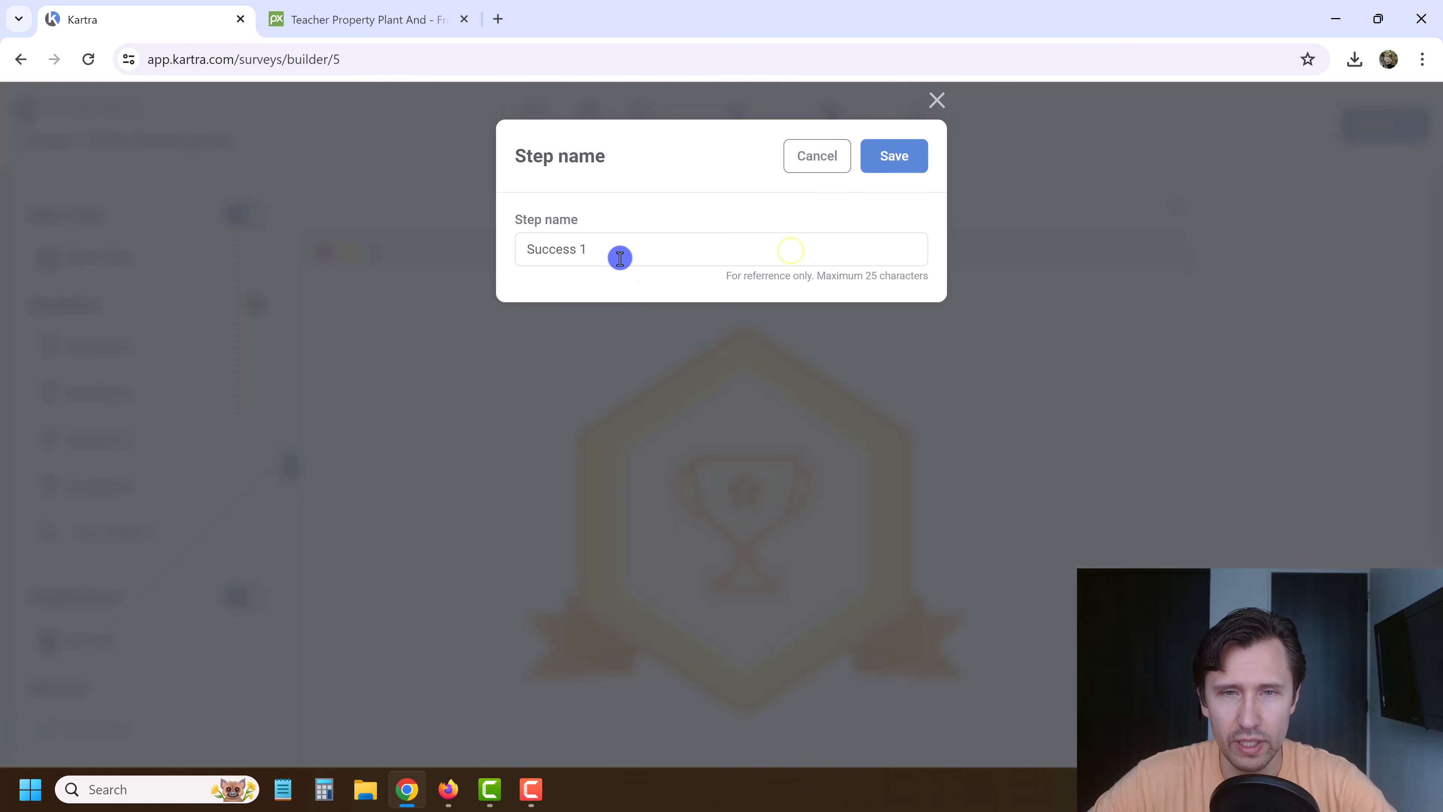
triple_click(617, 255)
text(Thank Yo)
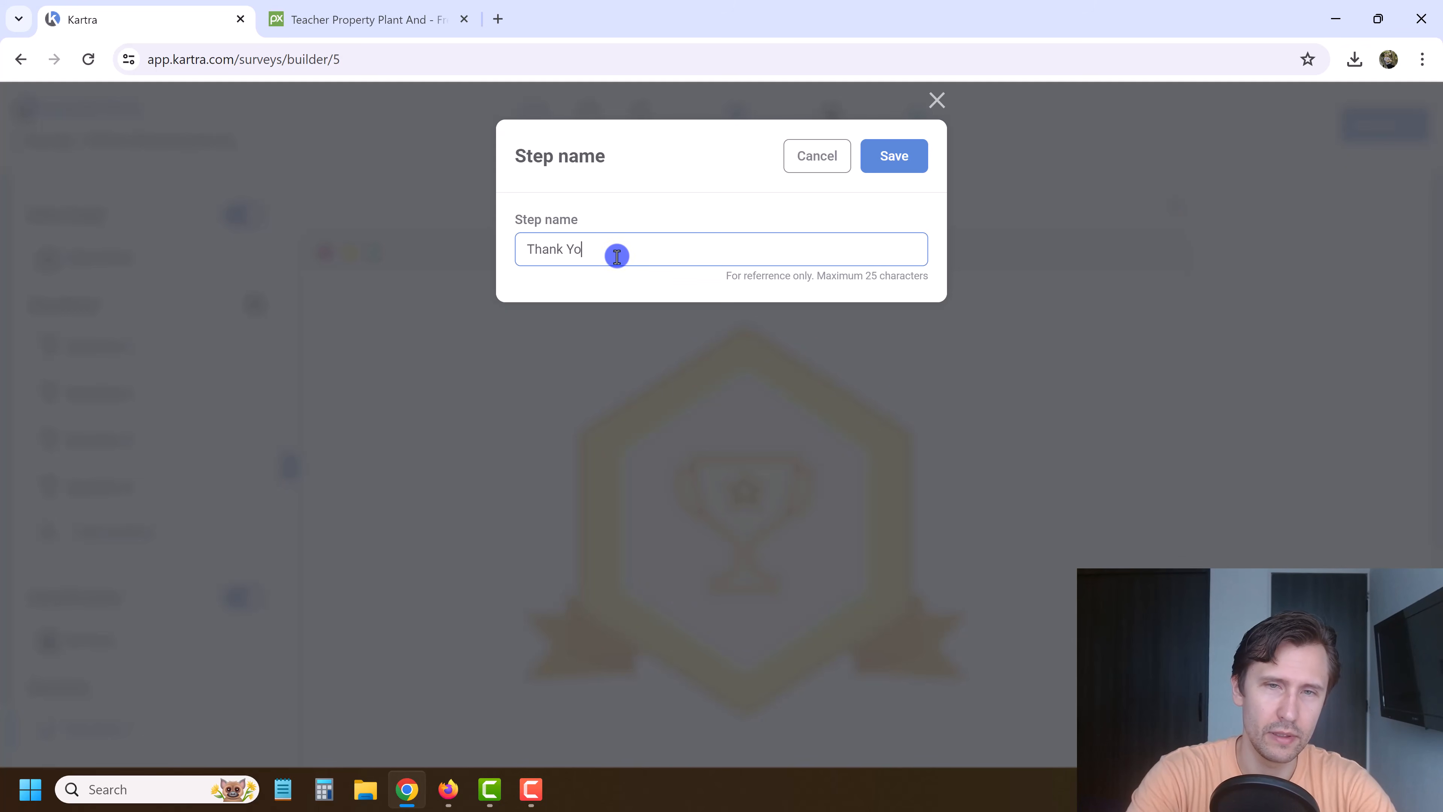
text(u Page)
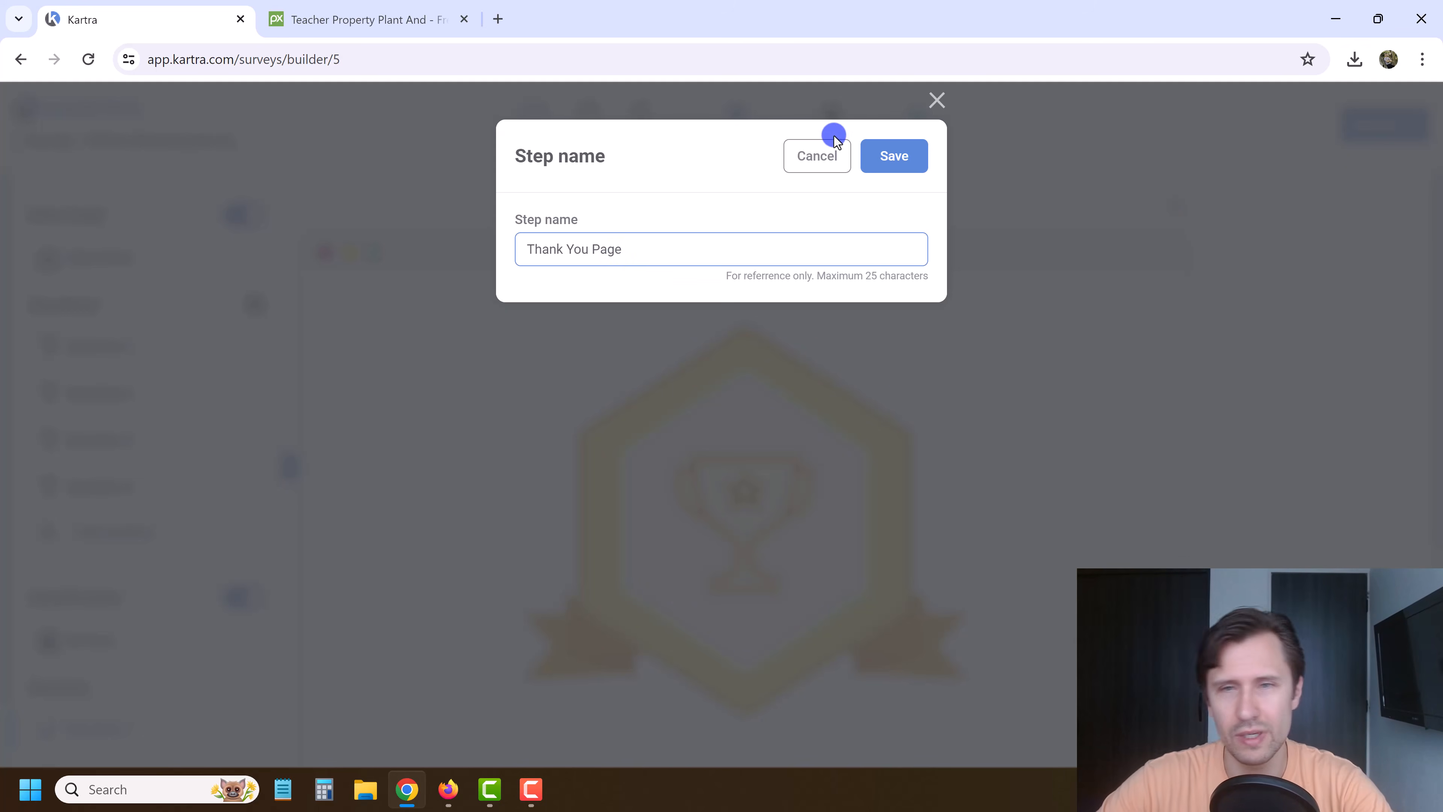
click(897, 148)
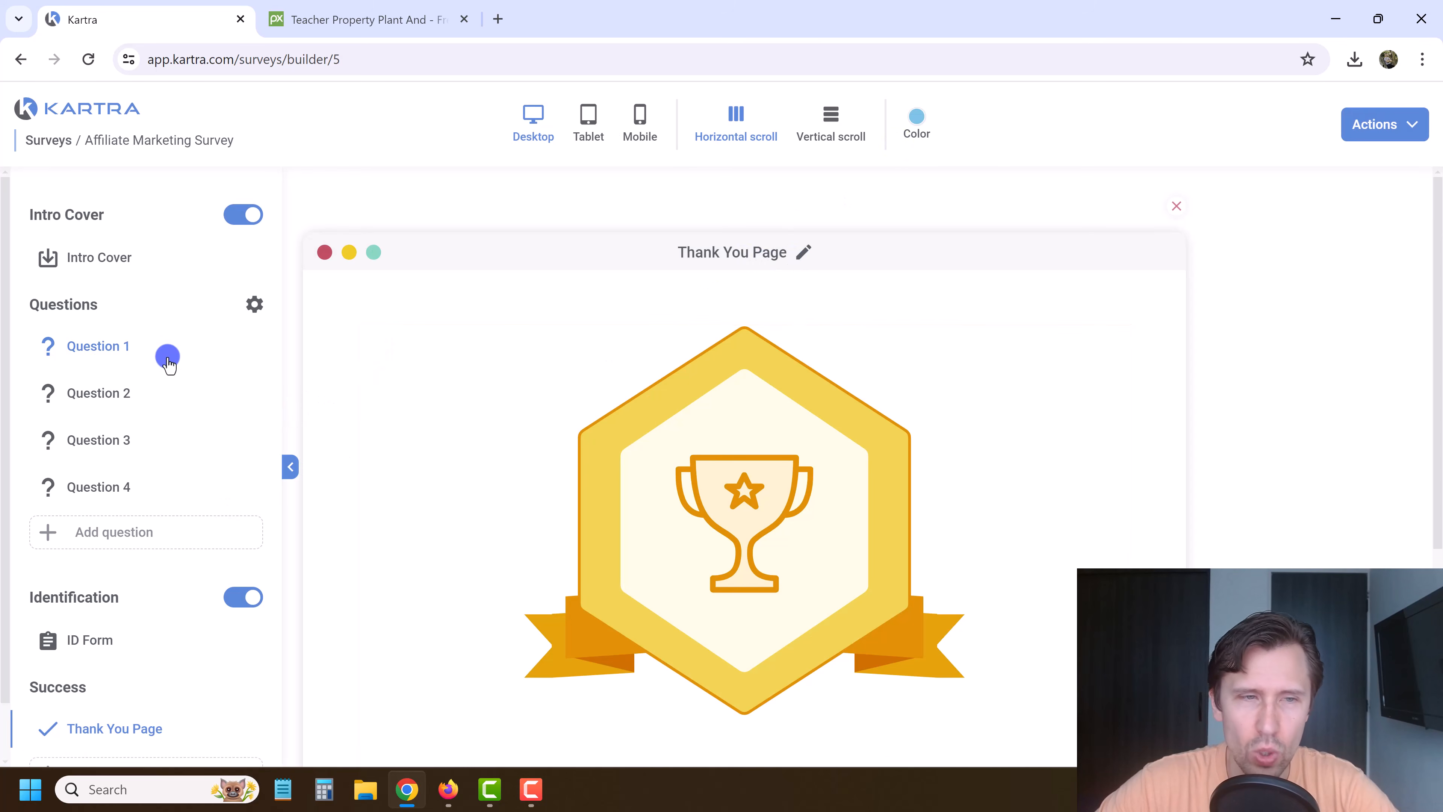
Rename the Intro Cover step as "Introduction" and close the stock photo site.
click(123, 259)
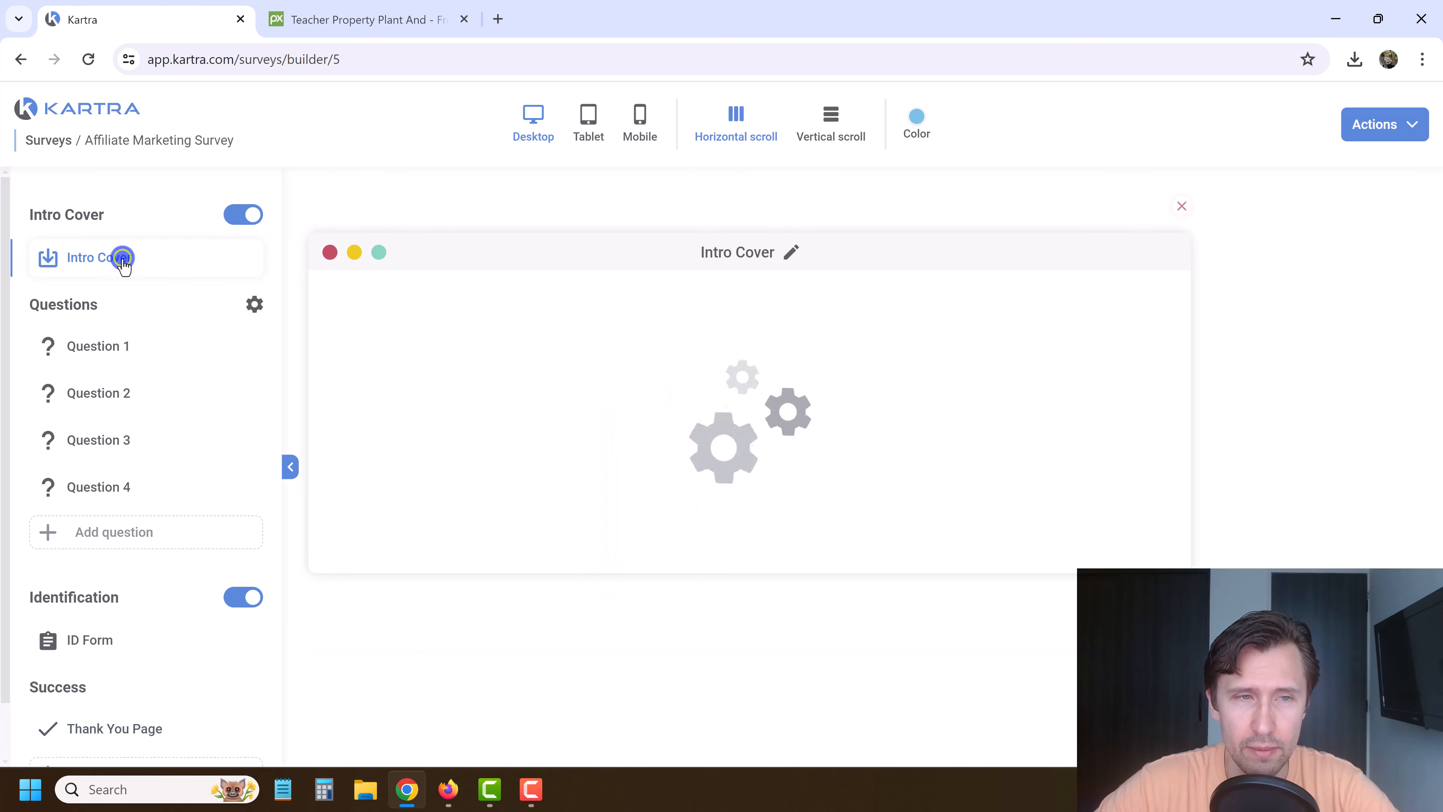
click(784, 256)
triple_click(653, 257)
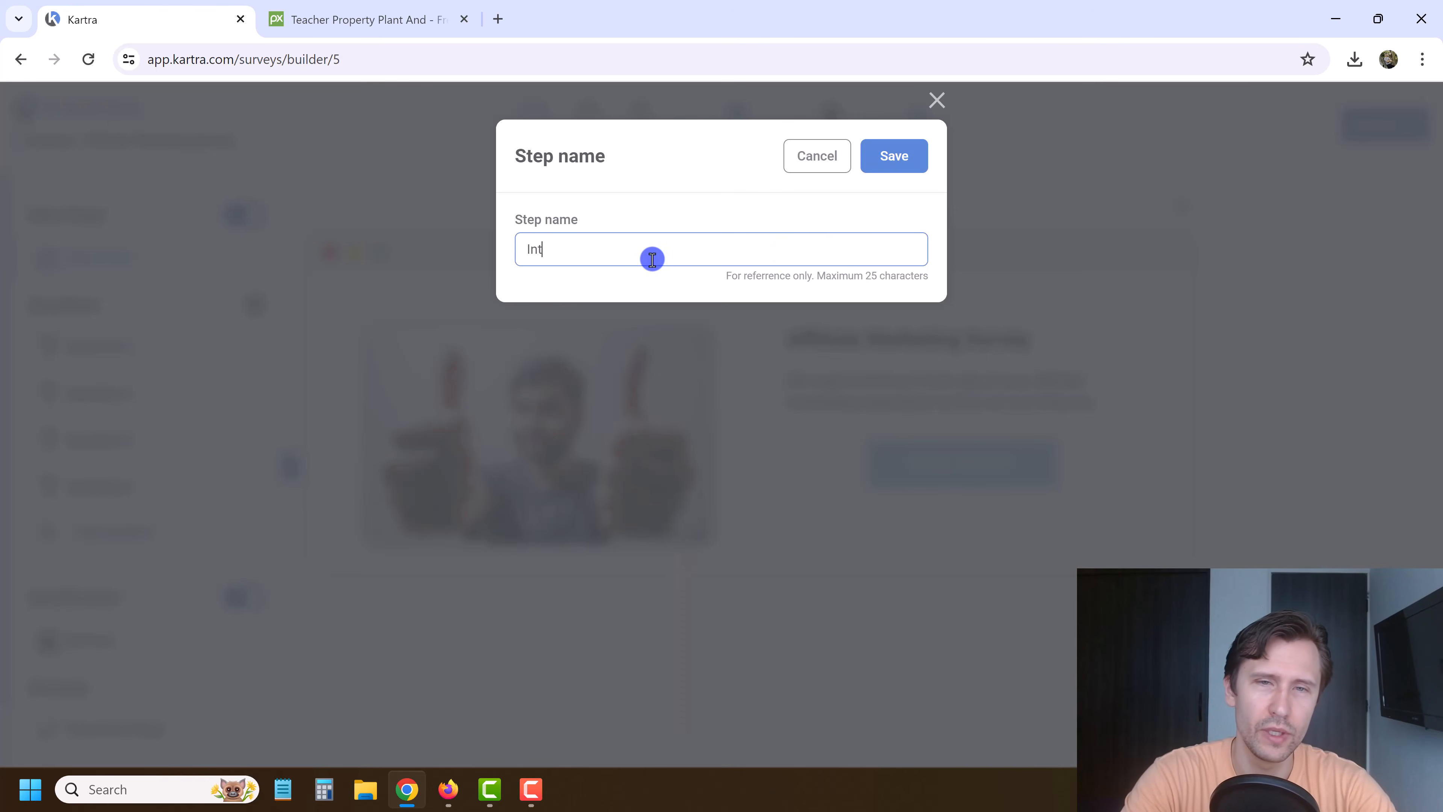
click(909, 166)
click(465, 20)
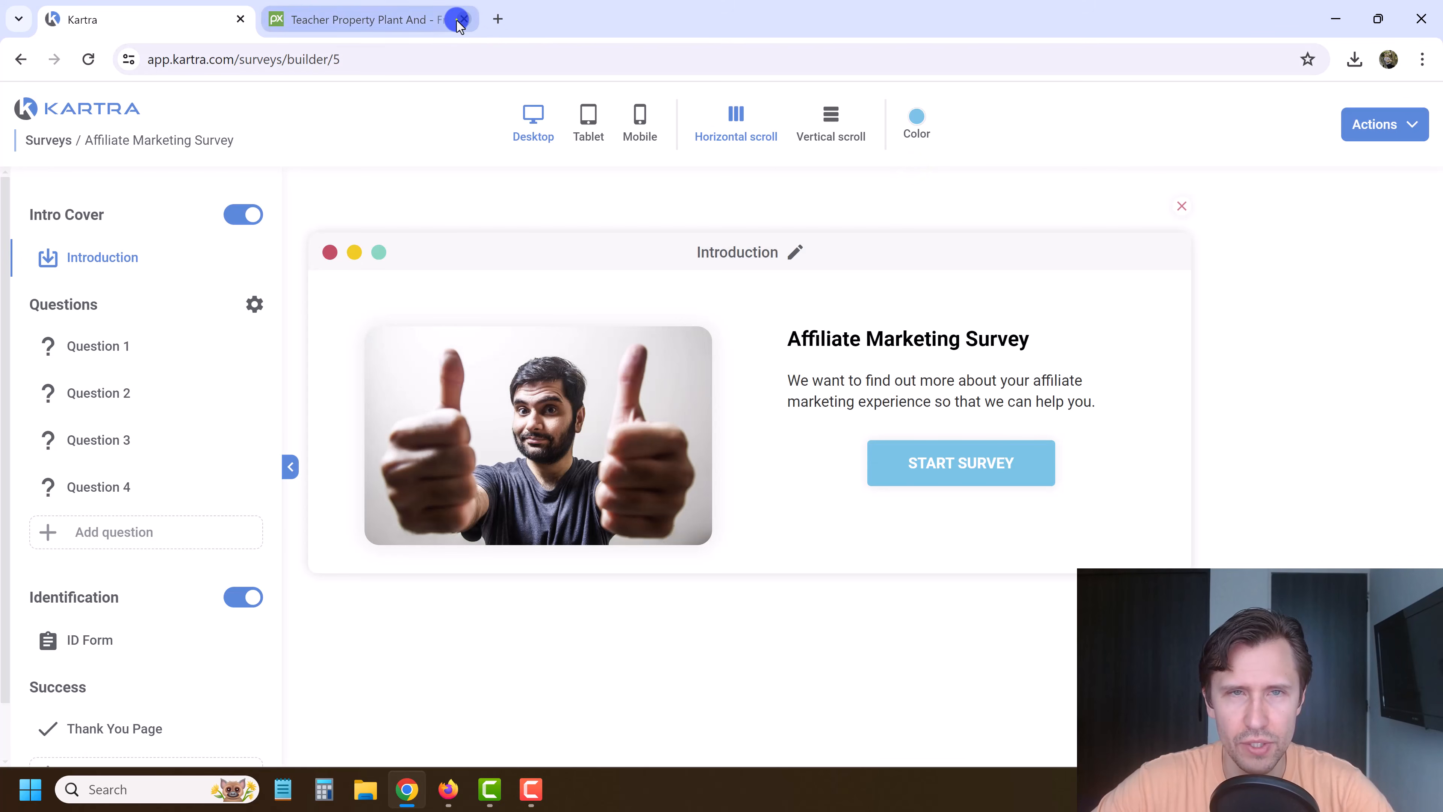
Save the survey, and generate and open its preview.
click(1380, 139)
click(1358, 171)
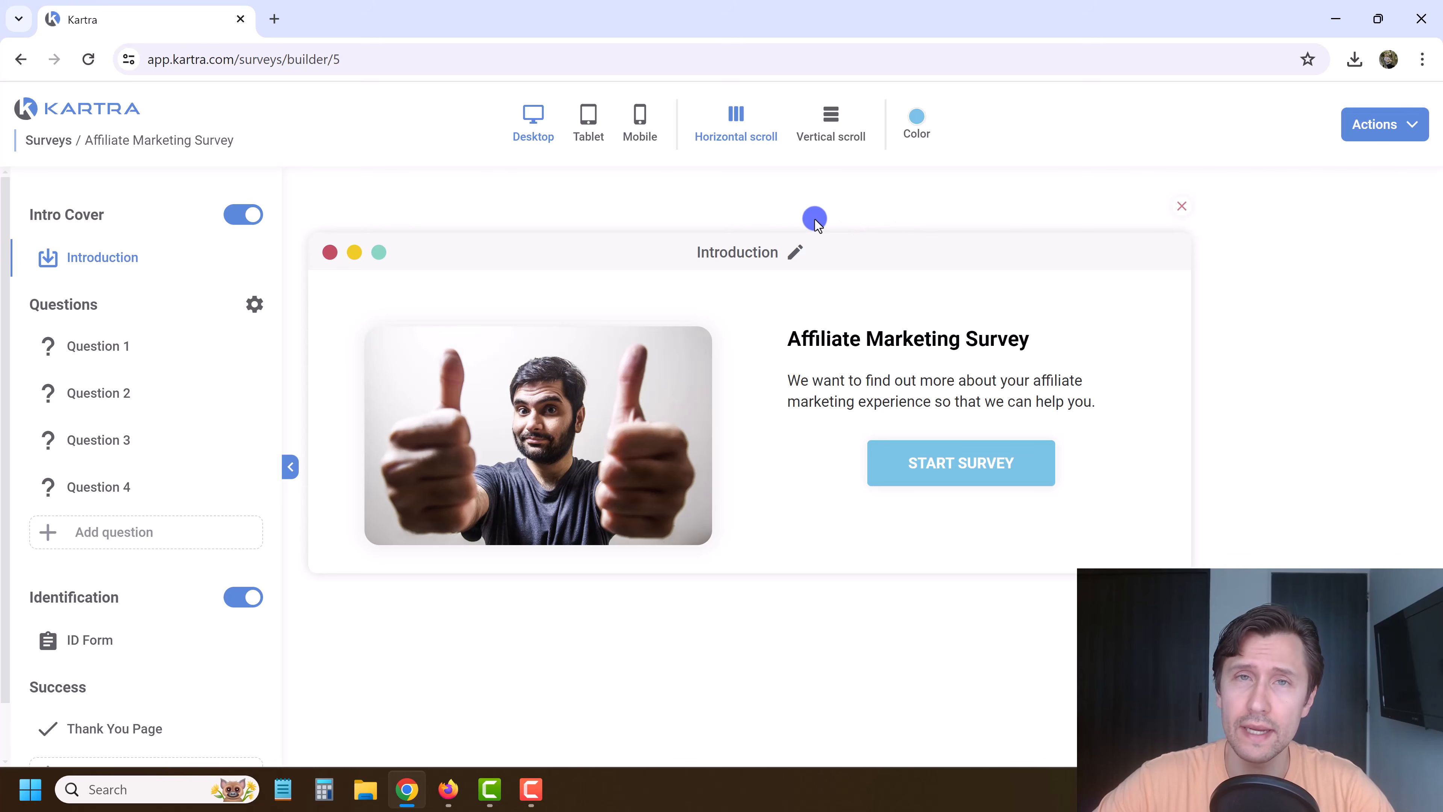
click(1424, 137)
click(1349, 199)
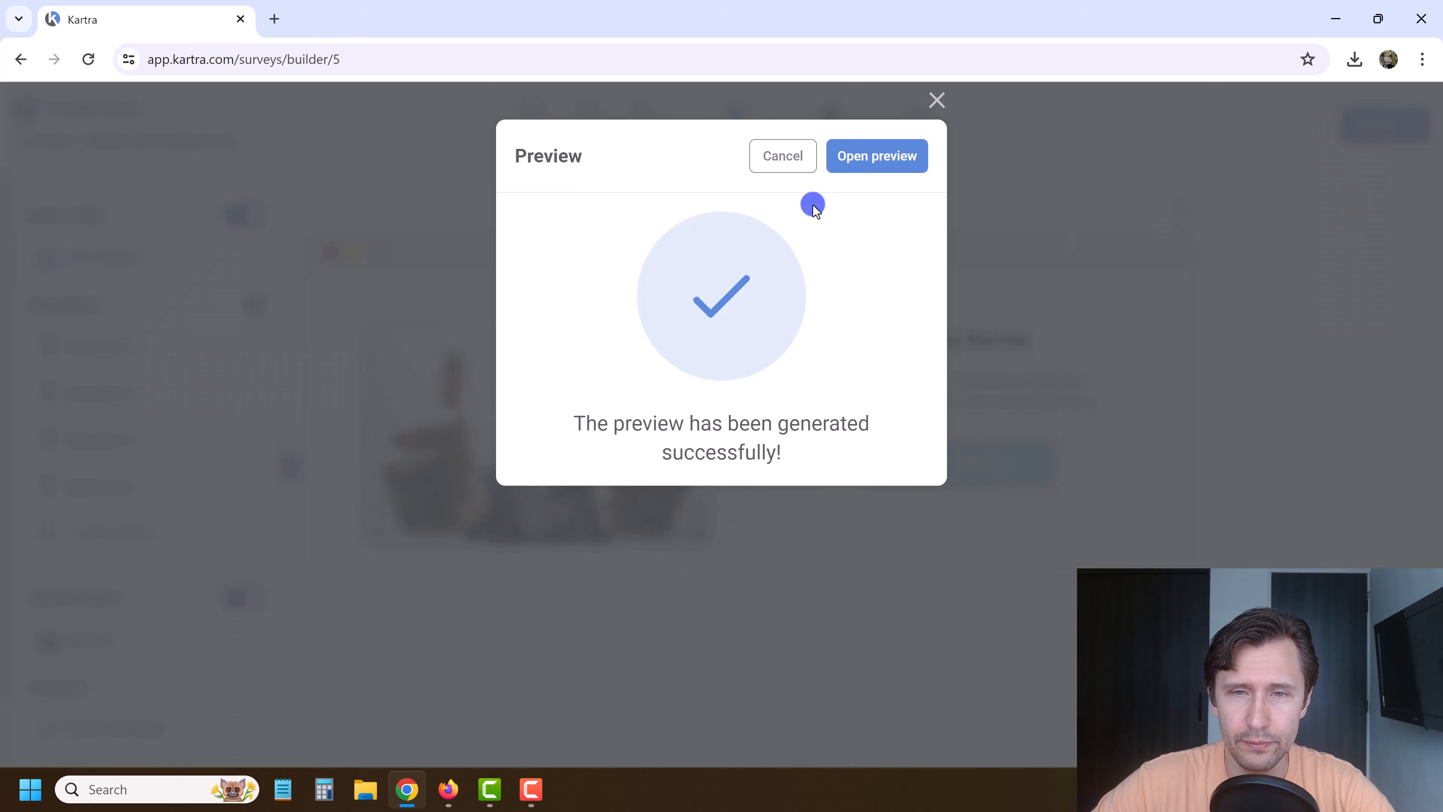
click(898, 165)
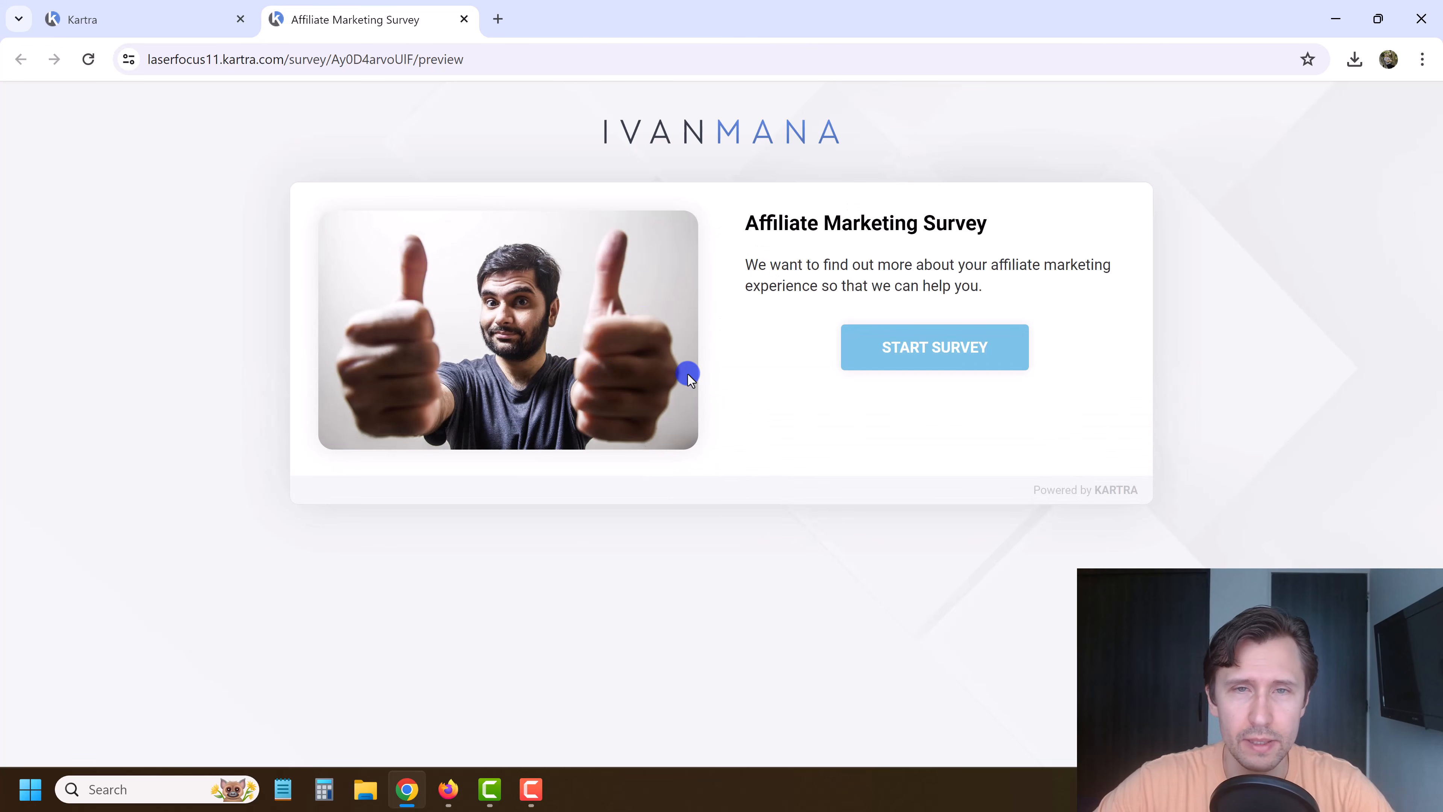
Start the previewed survey and test the path of the "Less than 3 months ago" answer.
click(907, 359)
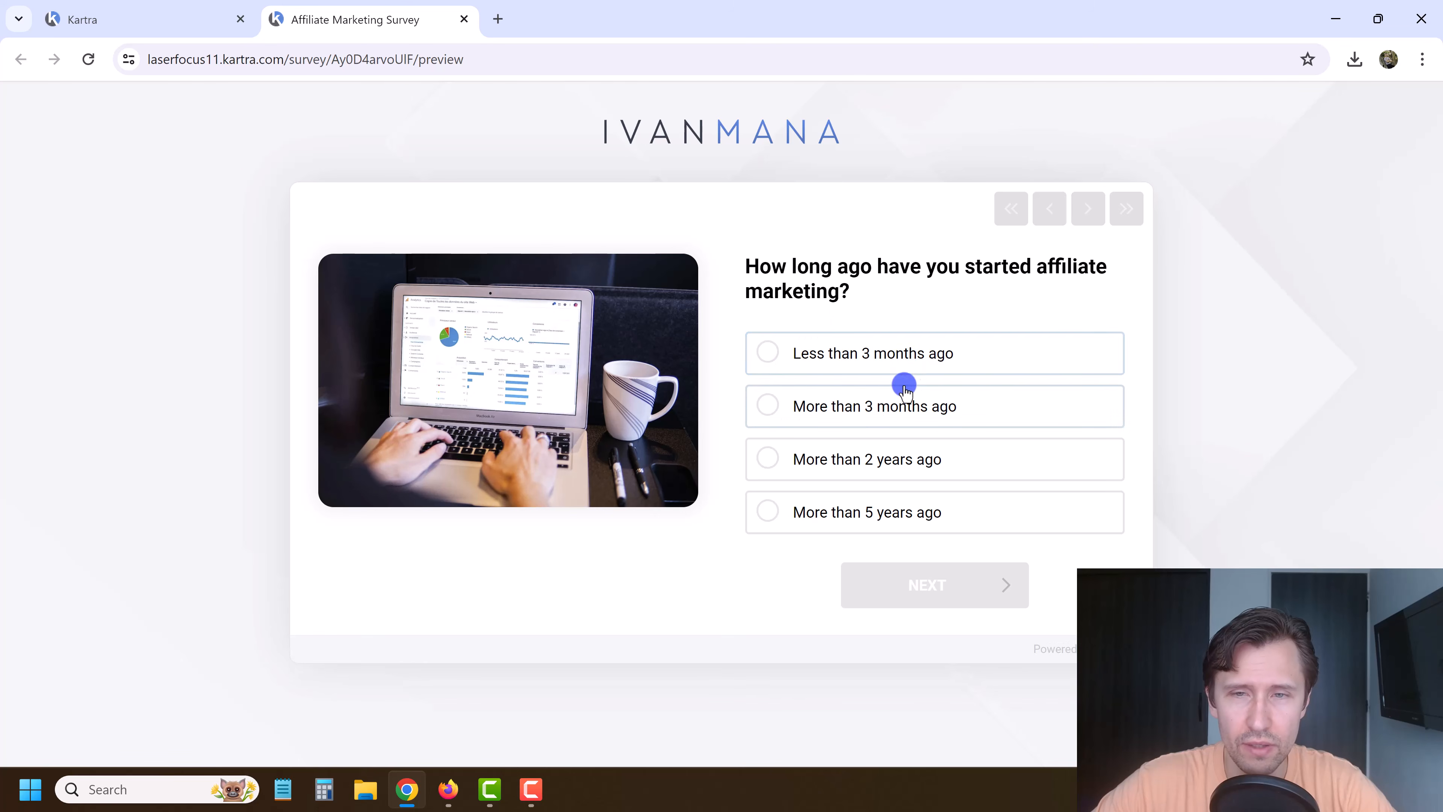
click(824, 359)
click(967, 580)
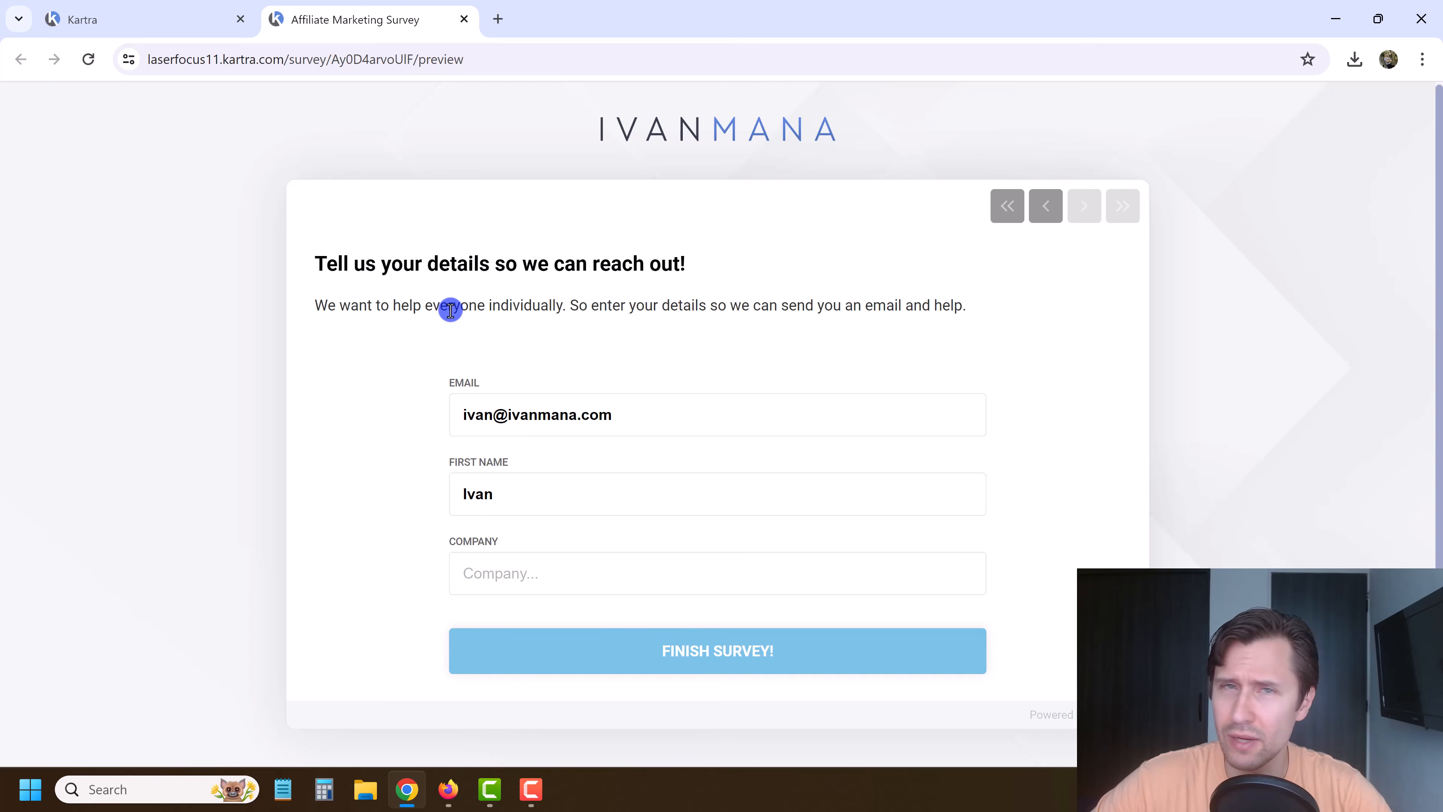
Return to the first question and test the path with "More than 3 months ago", "More than $1,000" and "Neil Patel".
click(1007, 206)
click(853, 407)
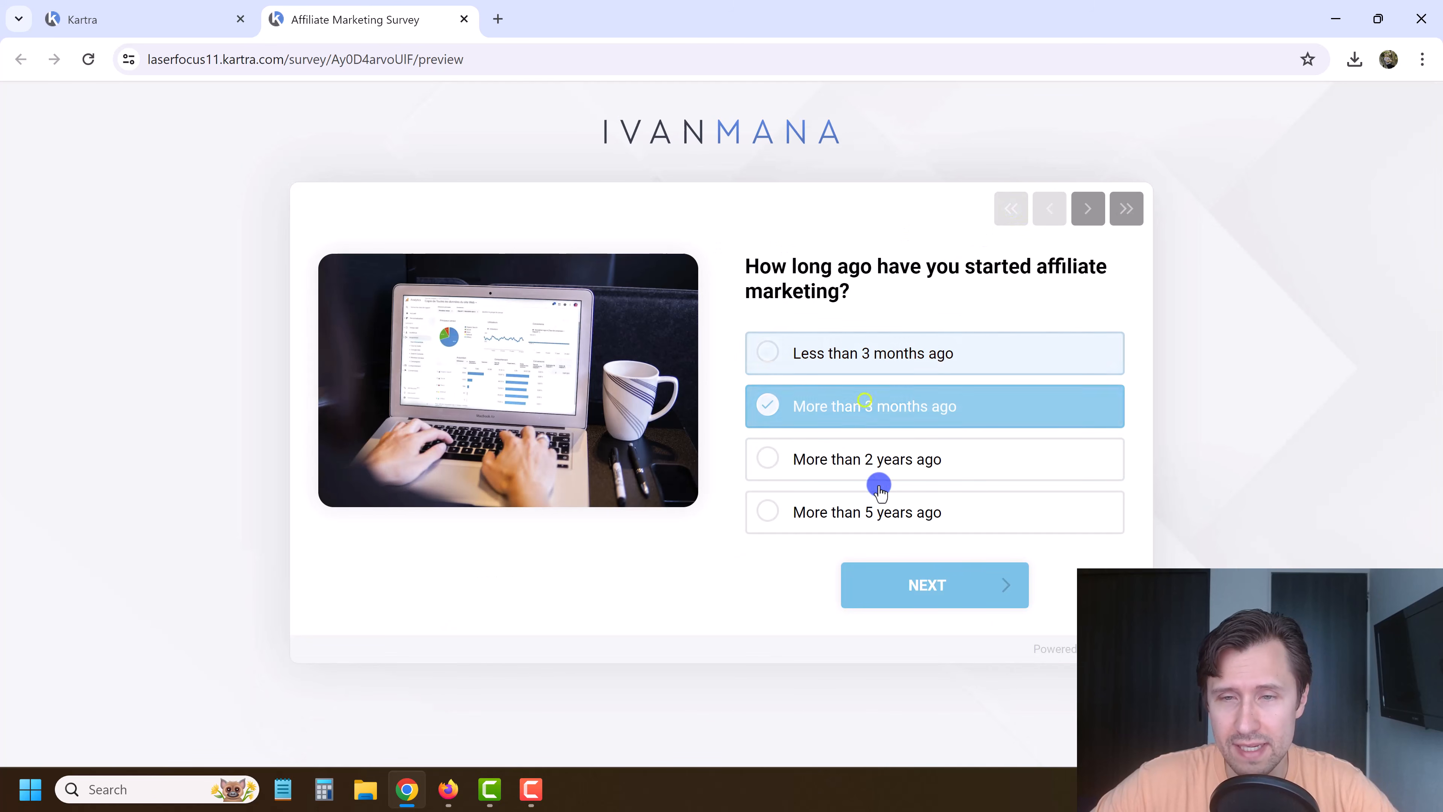
click(920, 589)
click(841, 407)
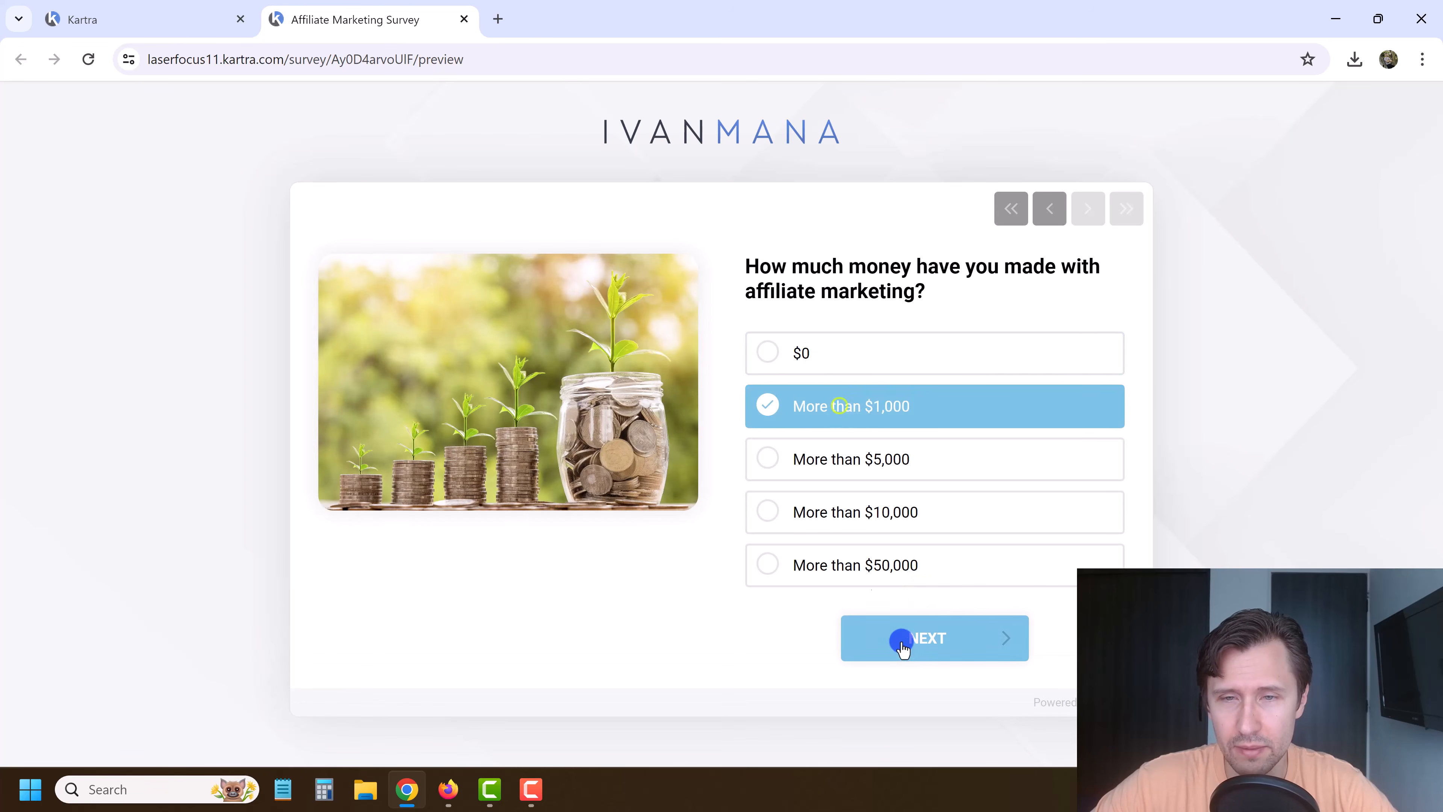
click(905, 640)
click(807, 364)
click(895, 598)
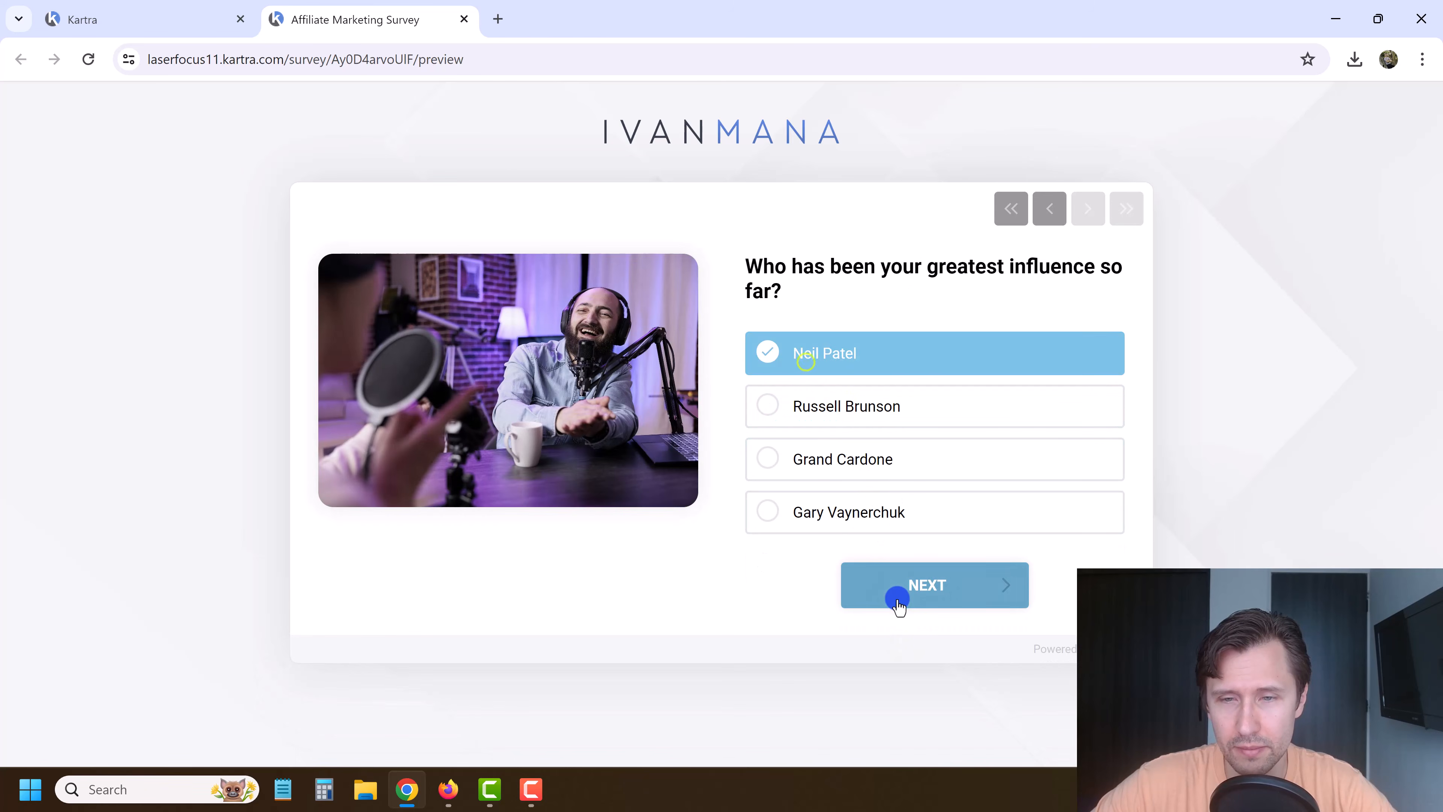
Answer the learning question with "google ads" and finish the survey, leaving the company field empty.
click(864, 354)
text(google ads)
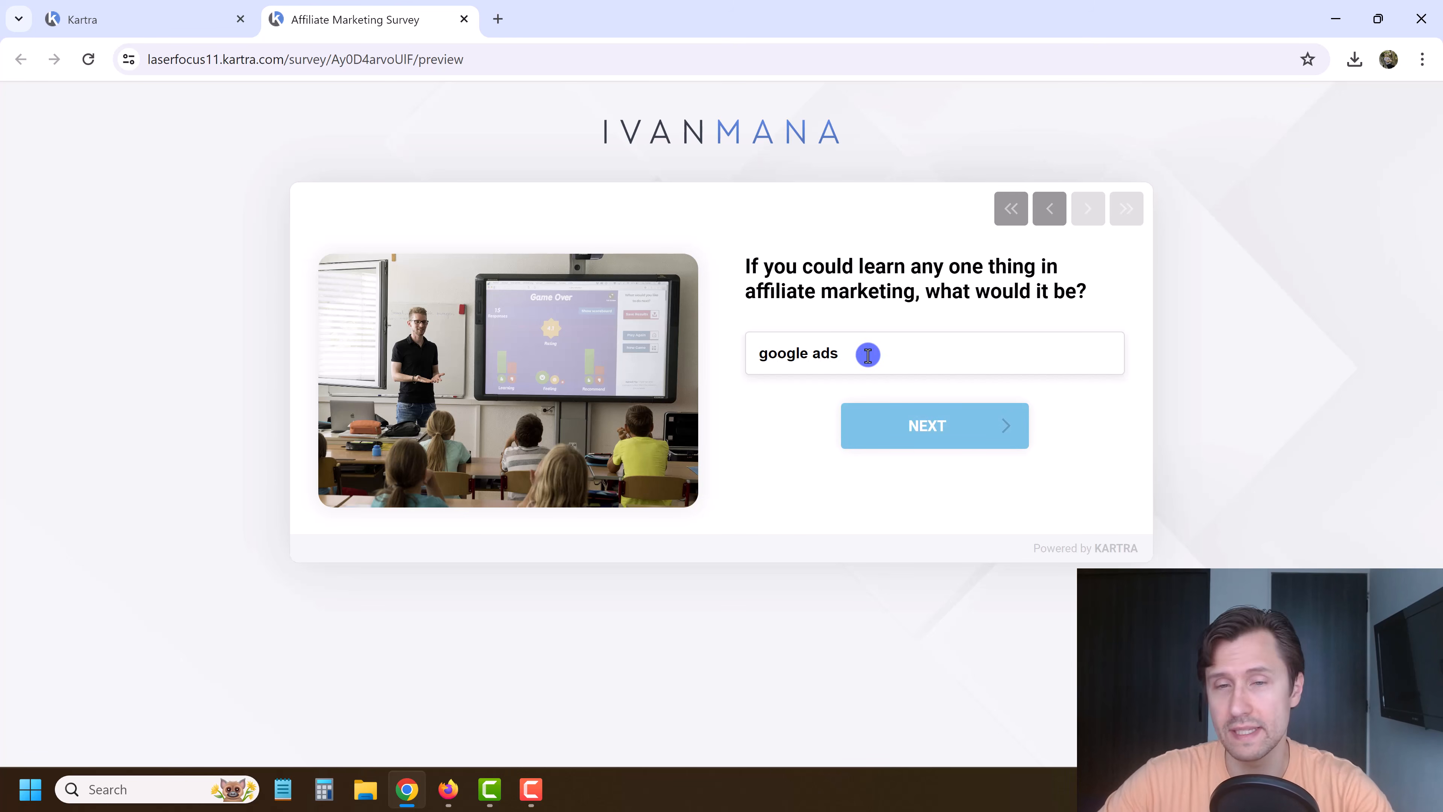
click(891, 426)
click(517, 587)
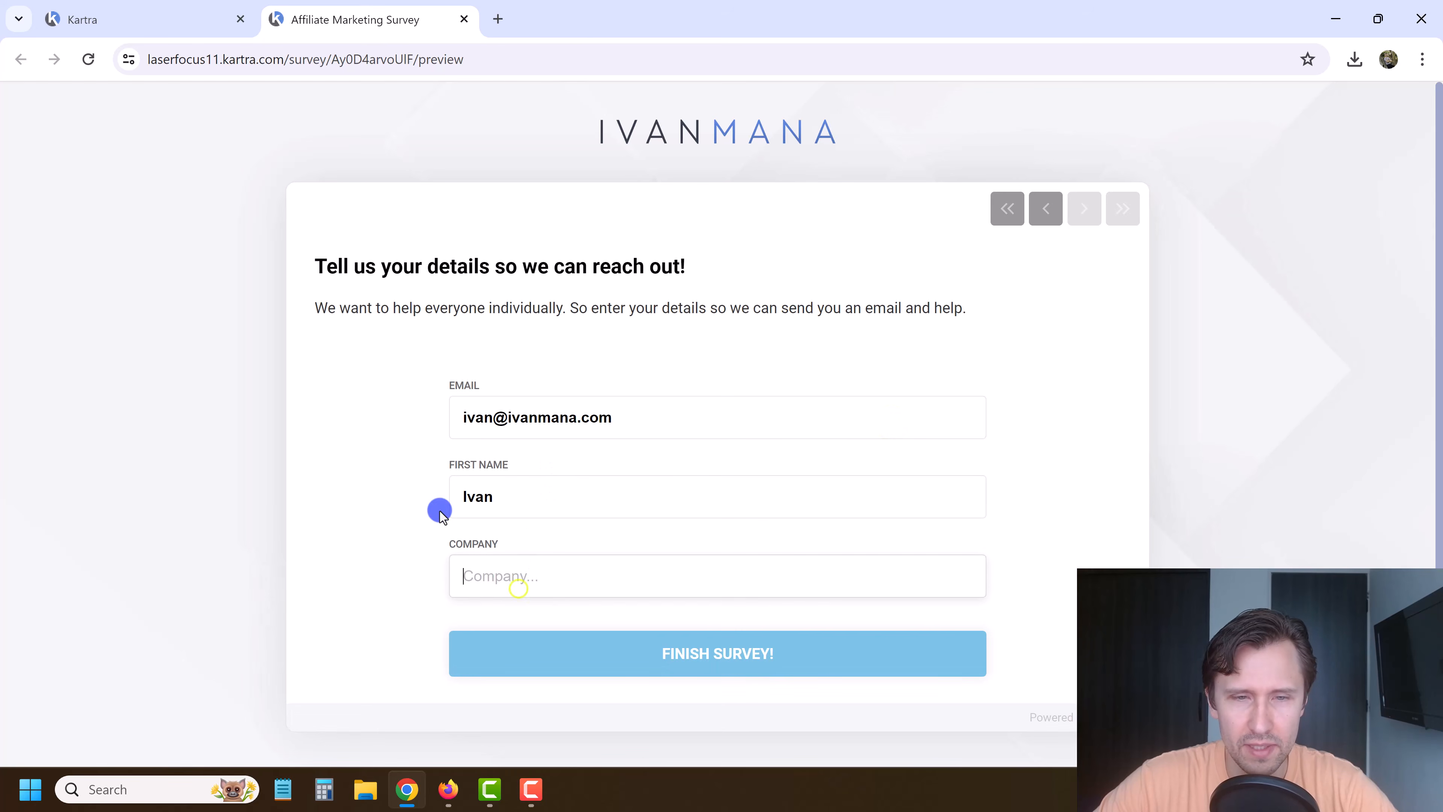
click(517, 650)
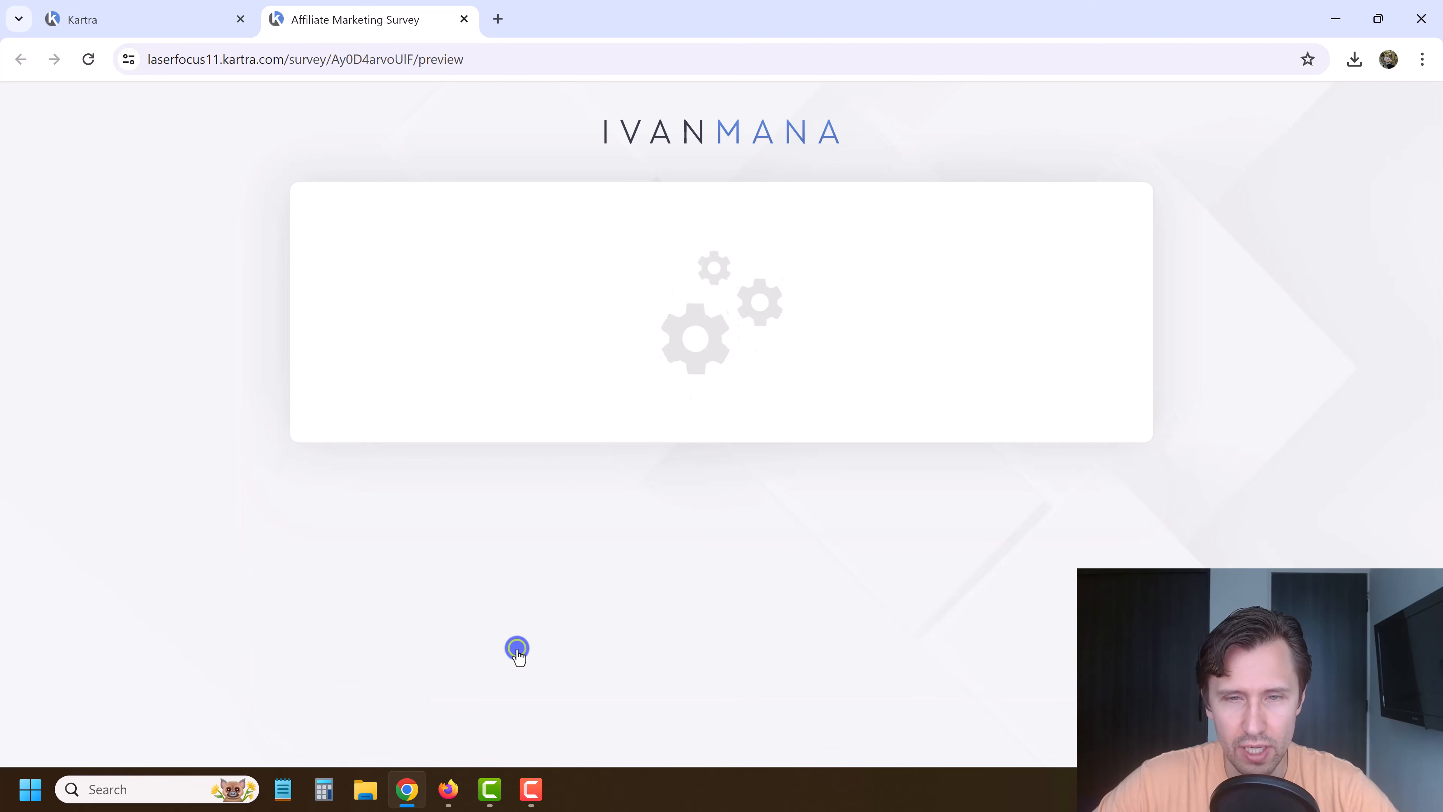
Test the free affiliate marketing guide link on the thank you page and return to the Kartra survey builder.
scroll(568, 691, down, 3)
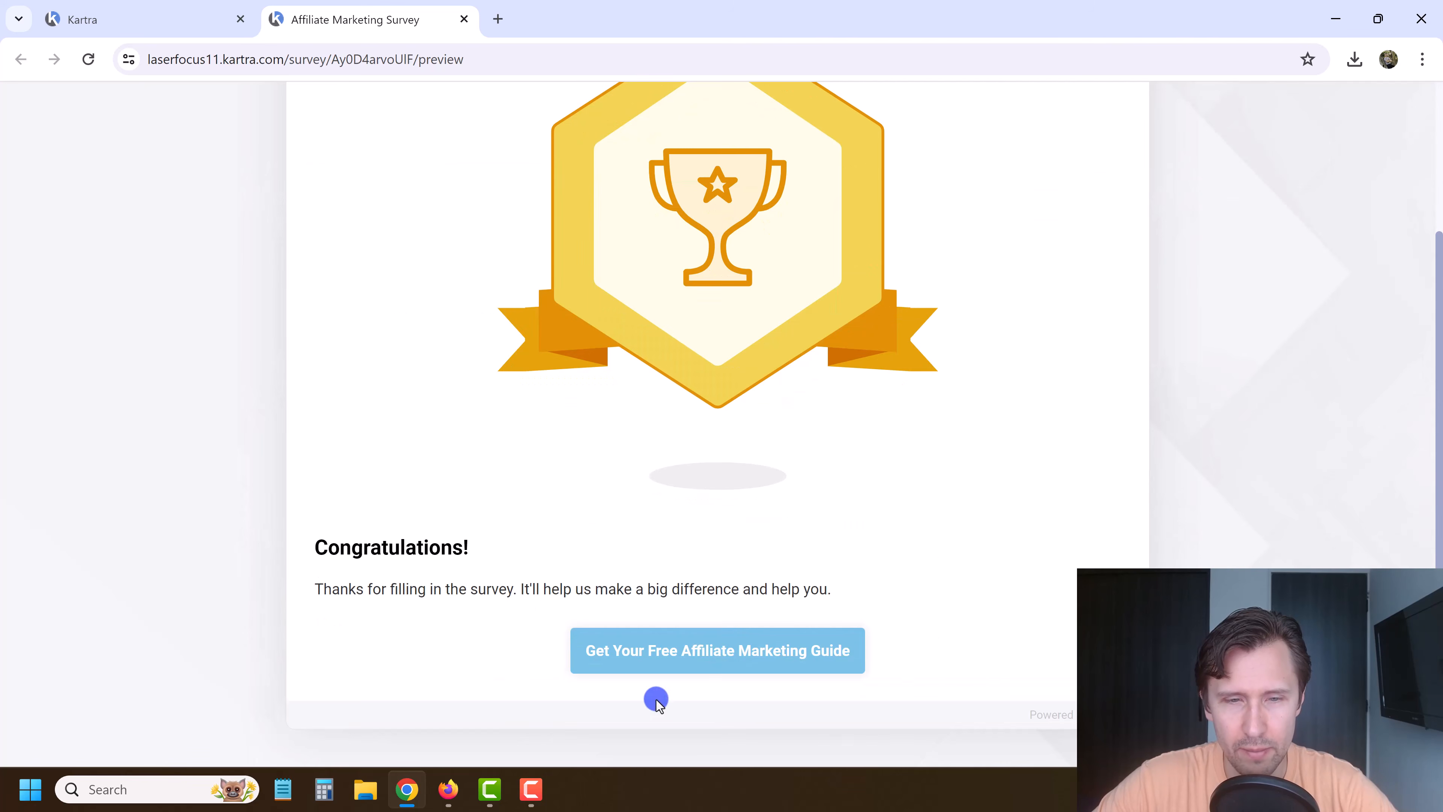
click(682, 651)
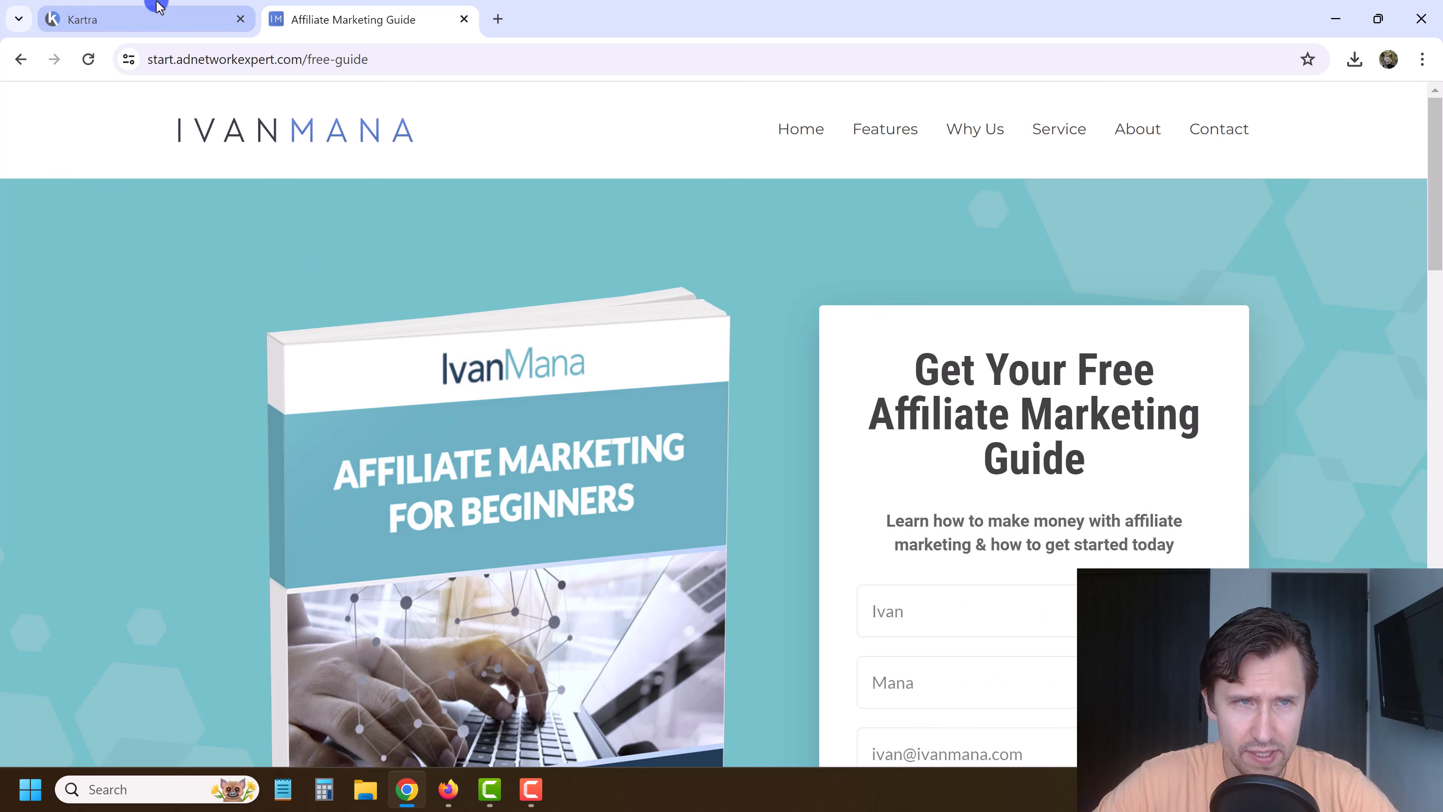
click(158, 7)
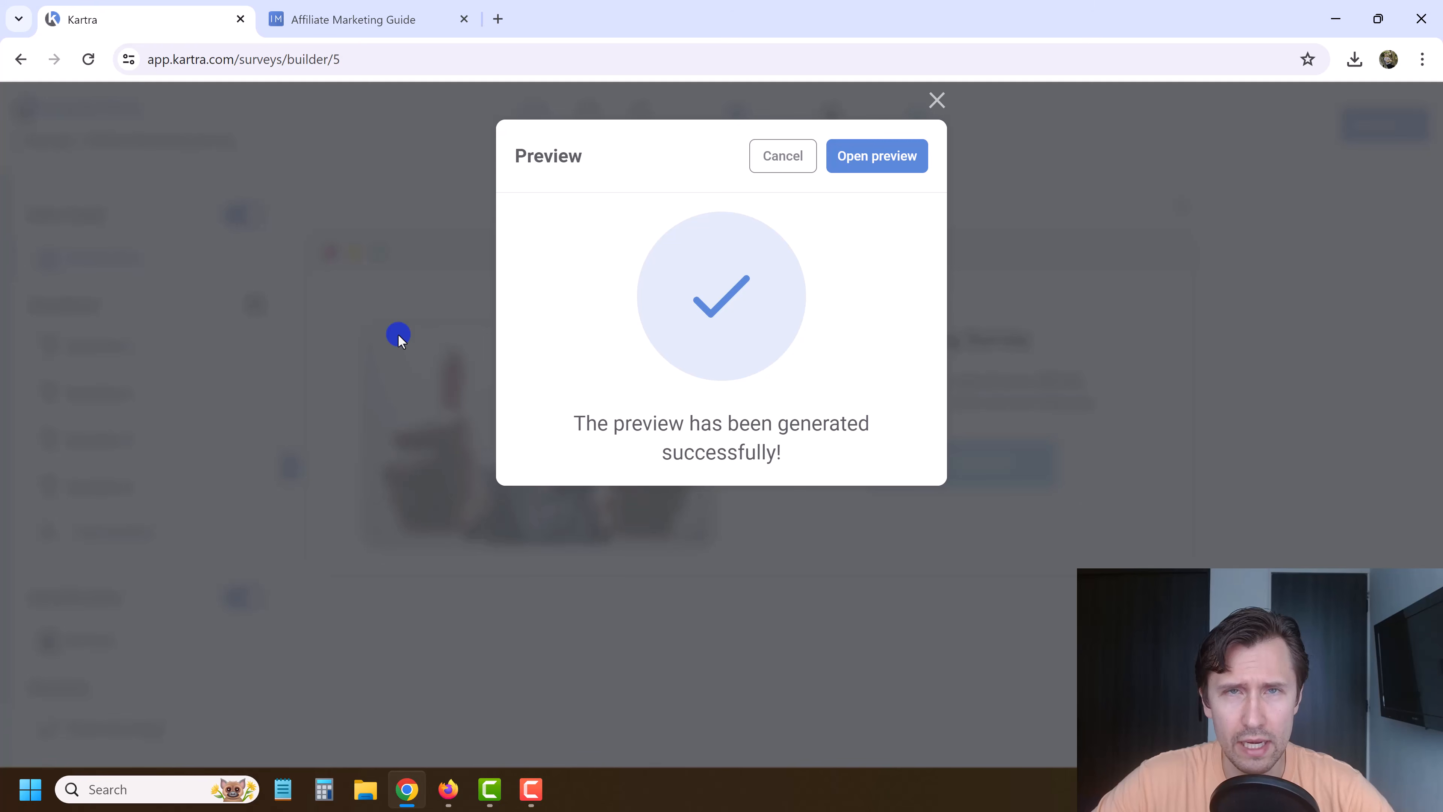
Close the survey preview dialog and open the "Google Ads Course Main Sales Page" for editing.
click(943, 94)
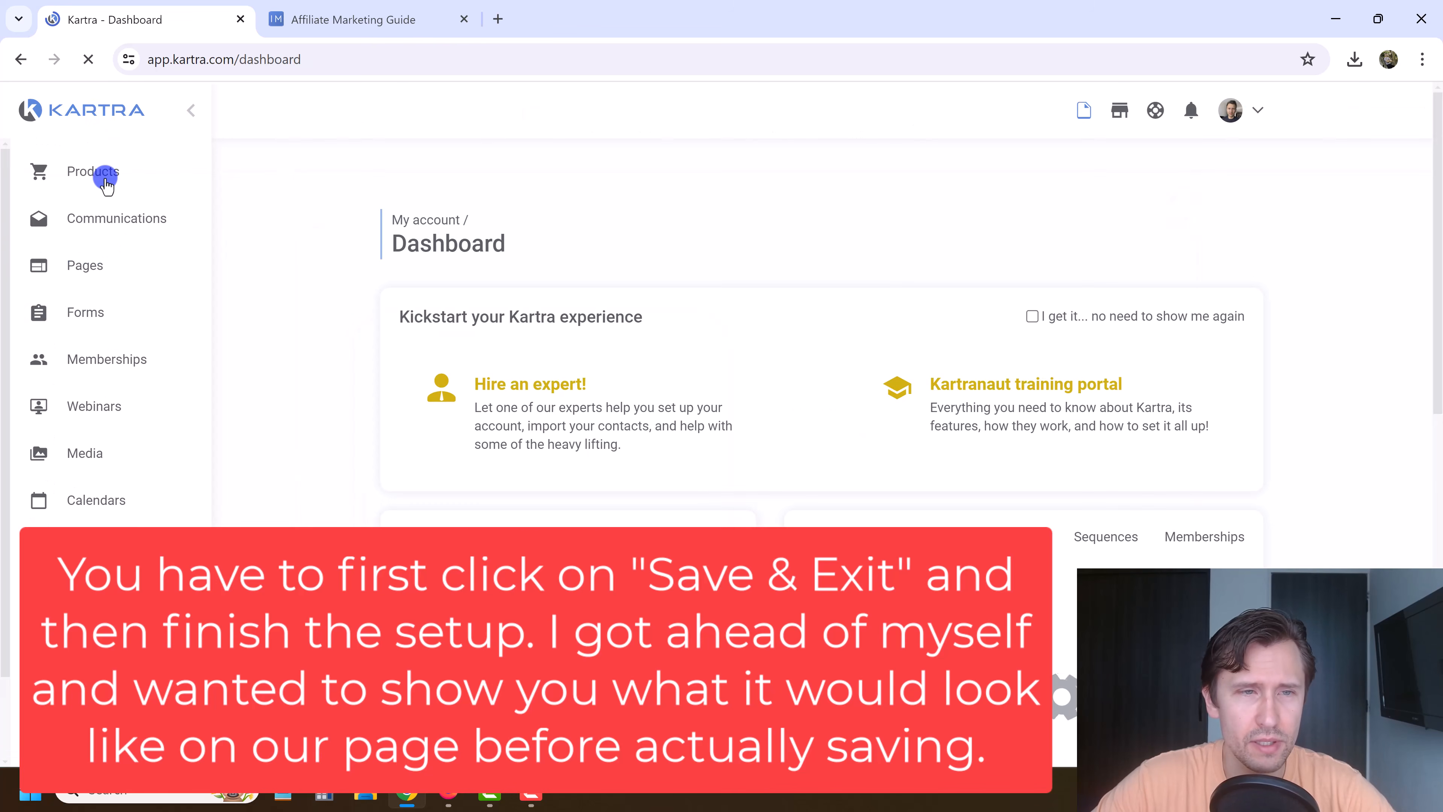
click(89, 270)
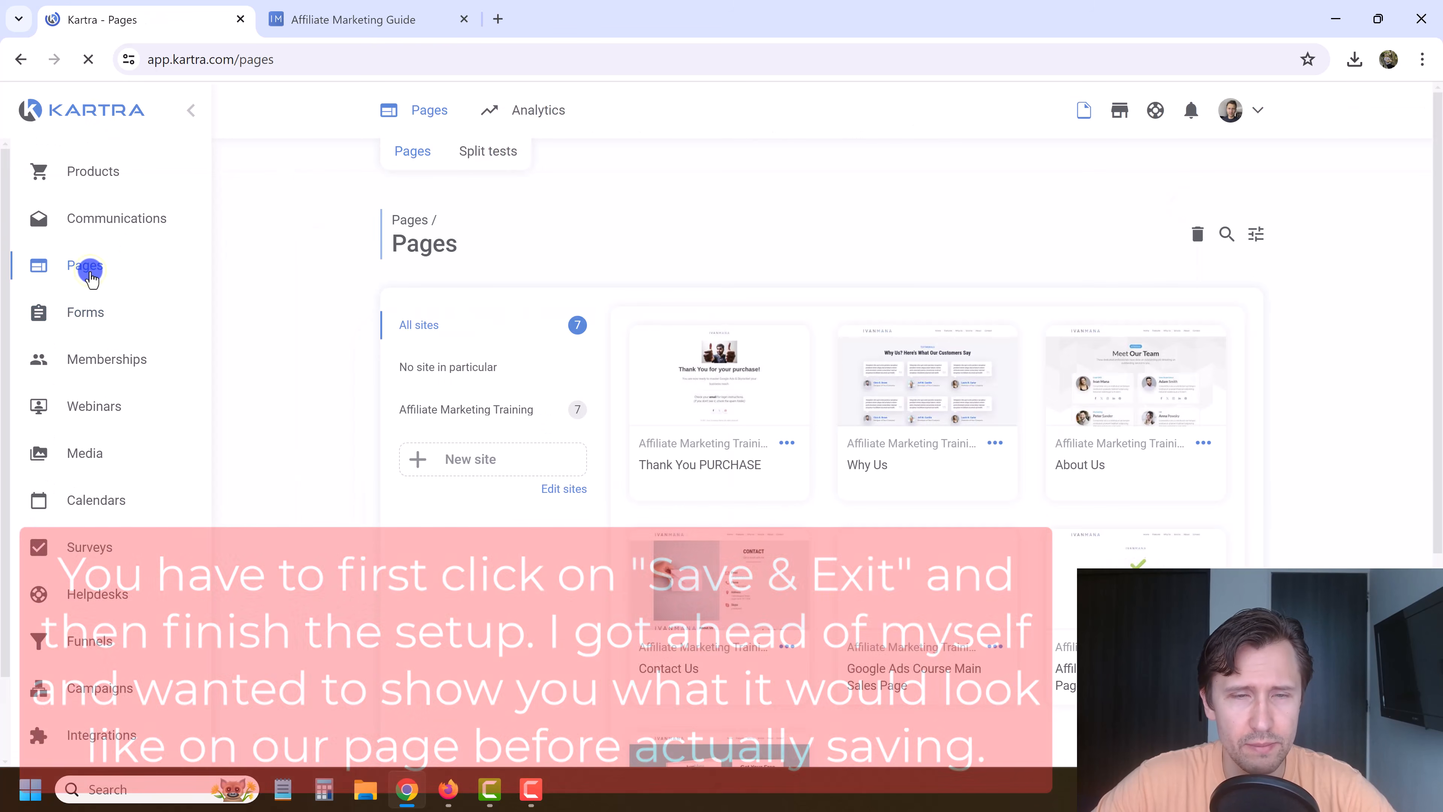
scroll(1021, 560, down, 2)
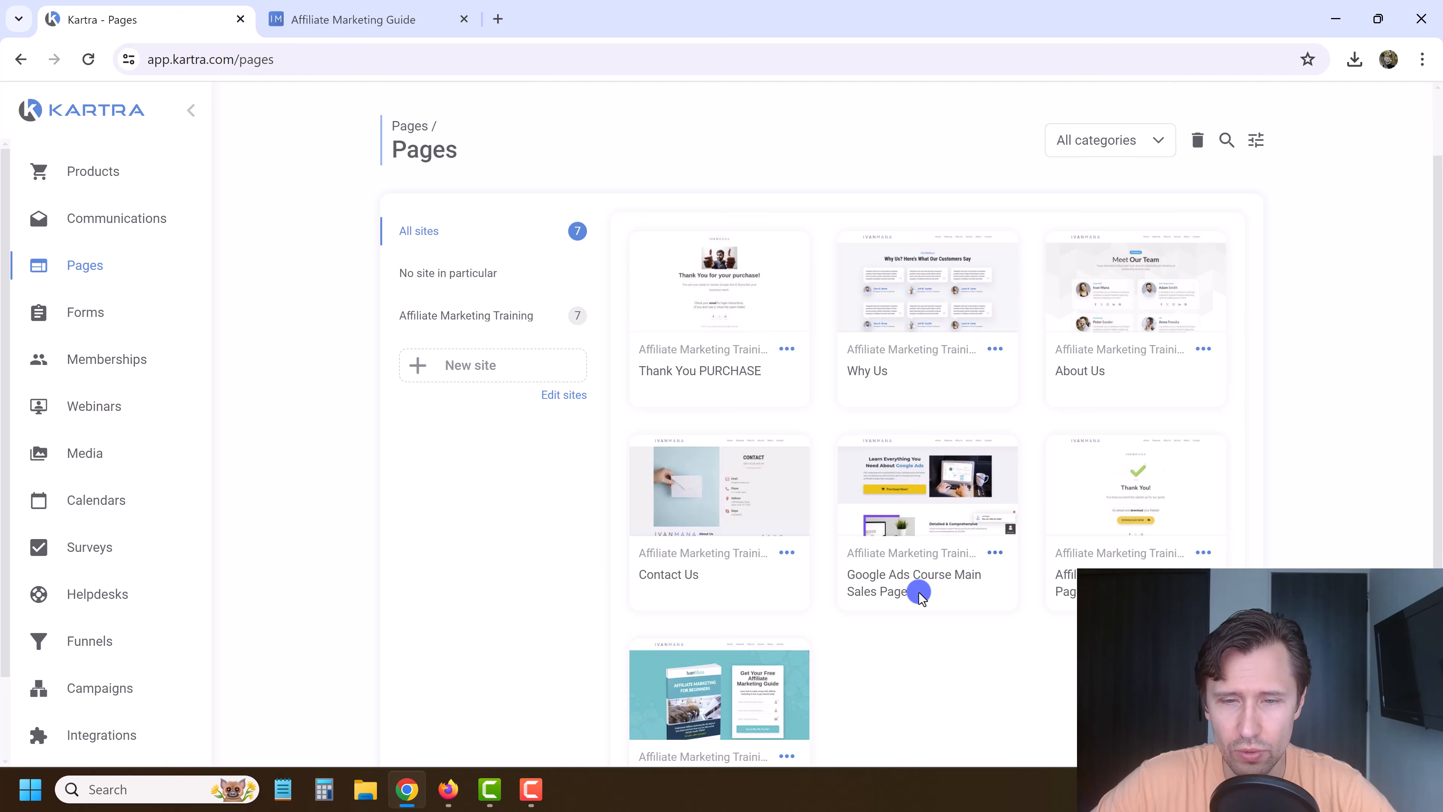
scroll(853, 577, down, 4)
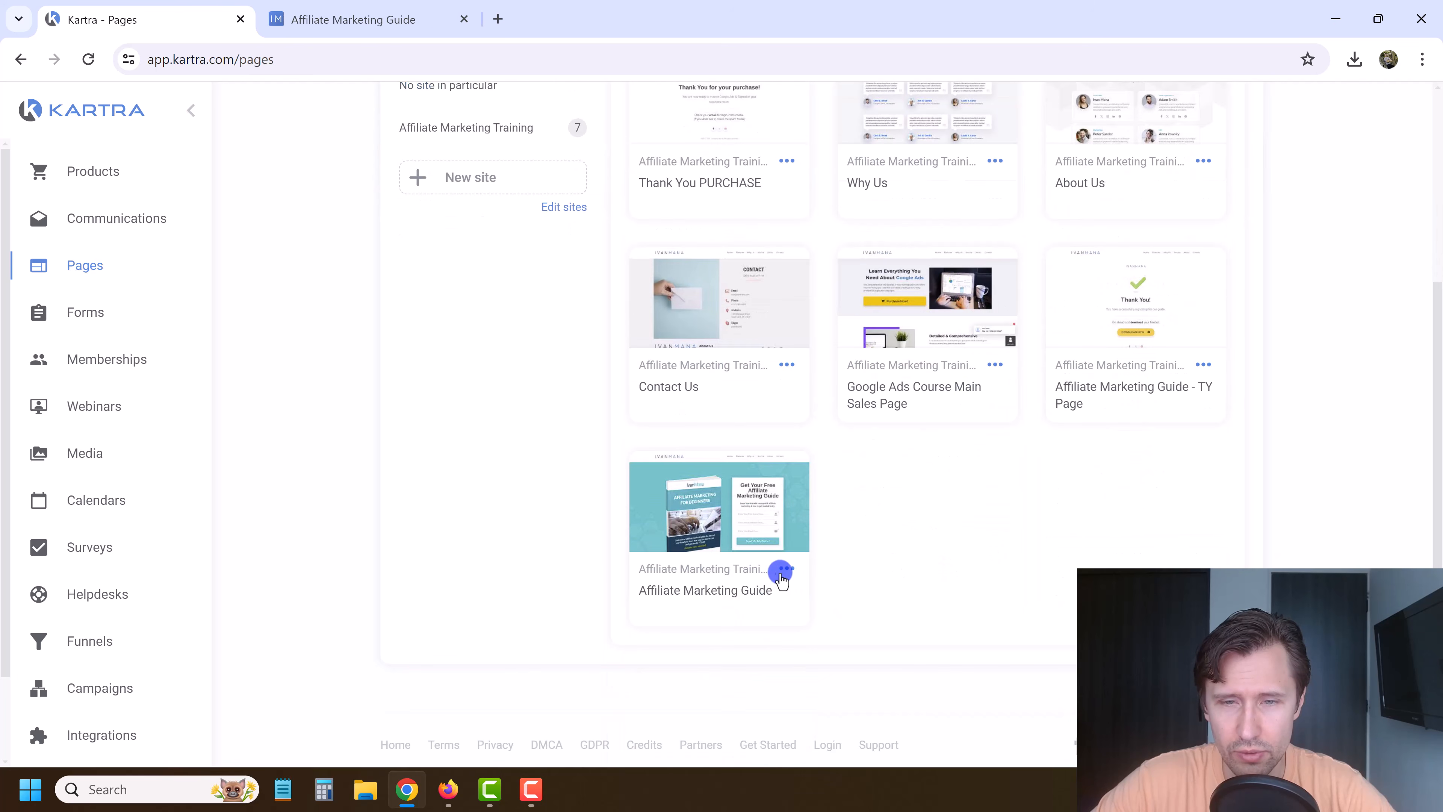
click(783, 570)
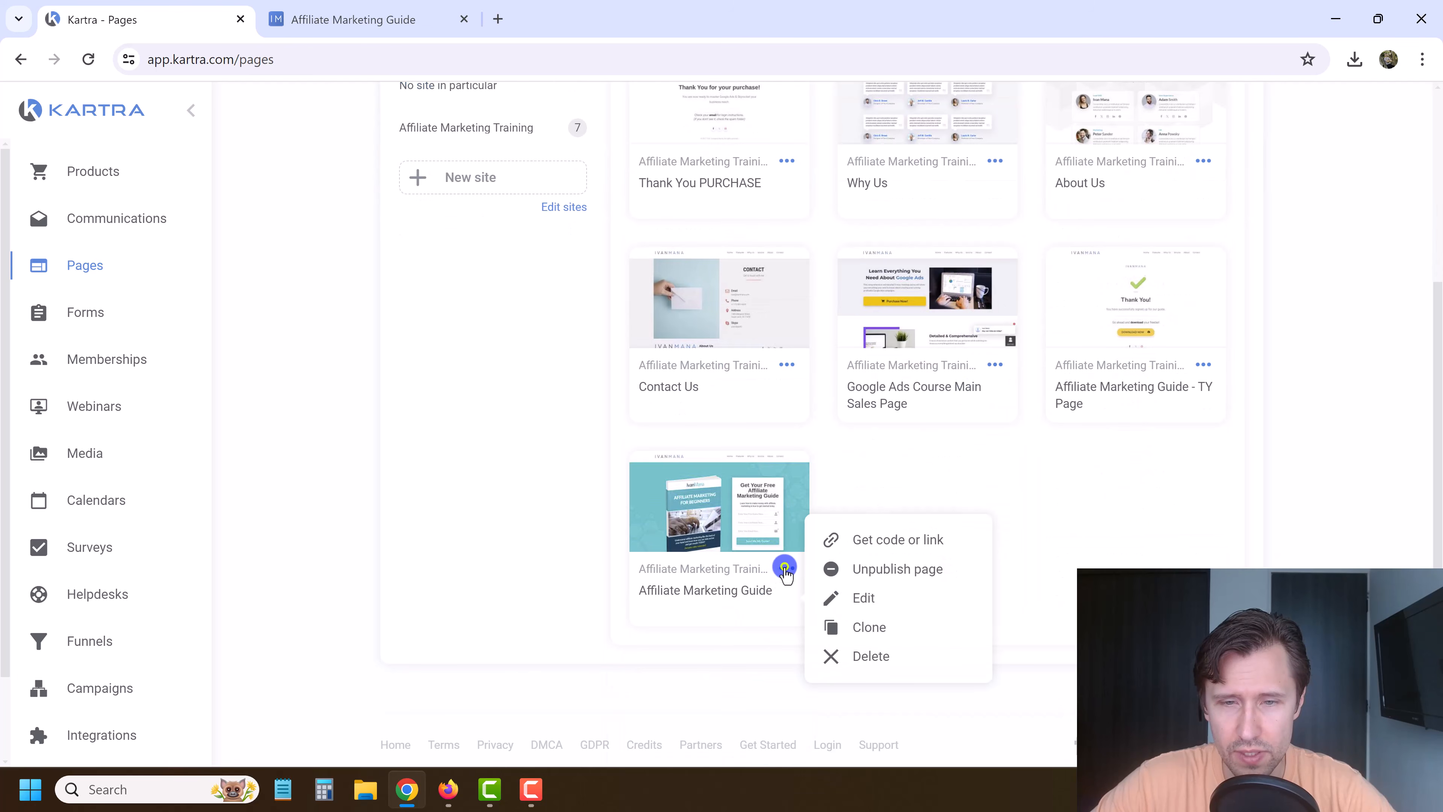
click(995, 364)
click(1067, 397)
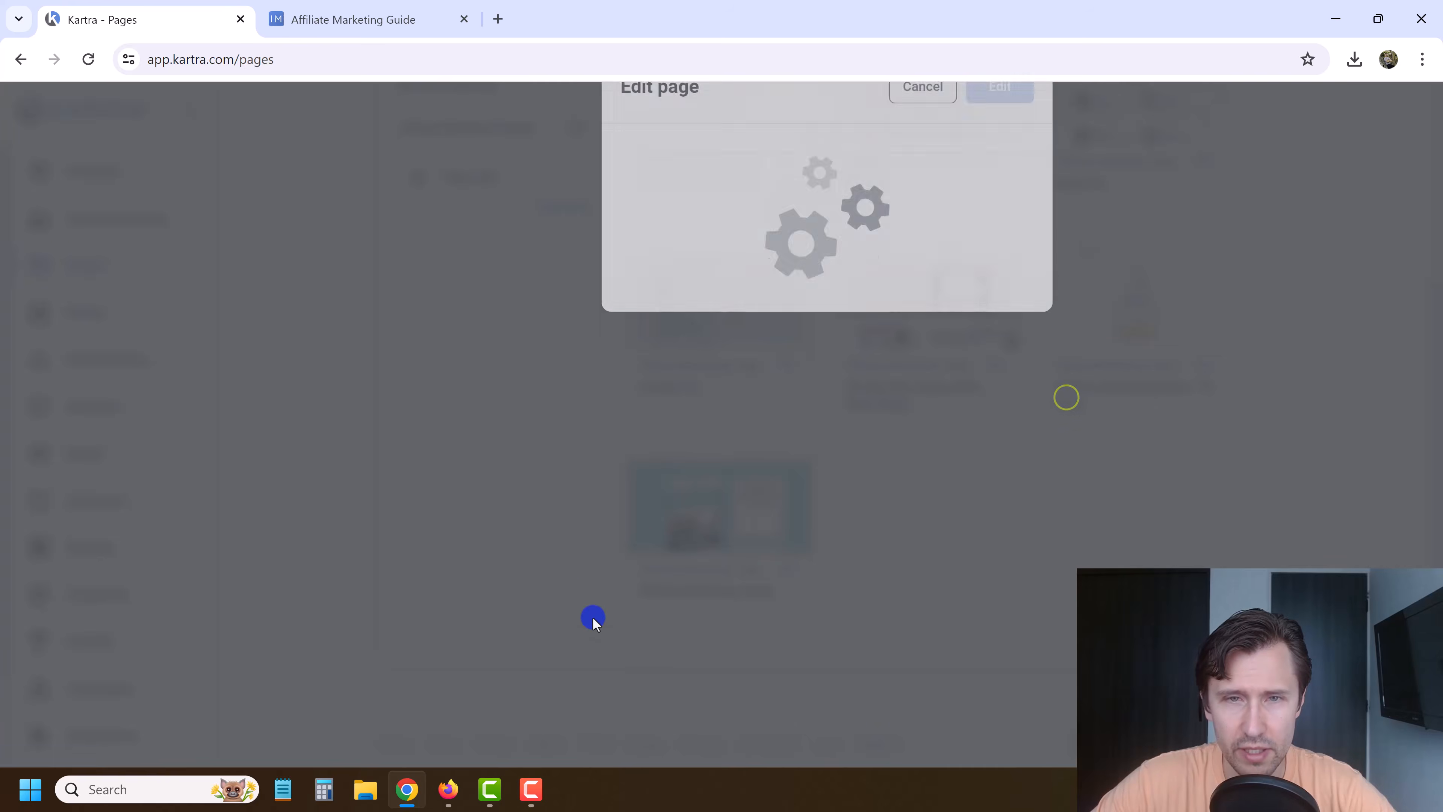
Duplicate the 1-on-1 consultations section of the sales page.
scroll(816, 442, down, 7)
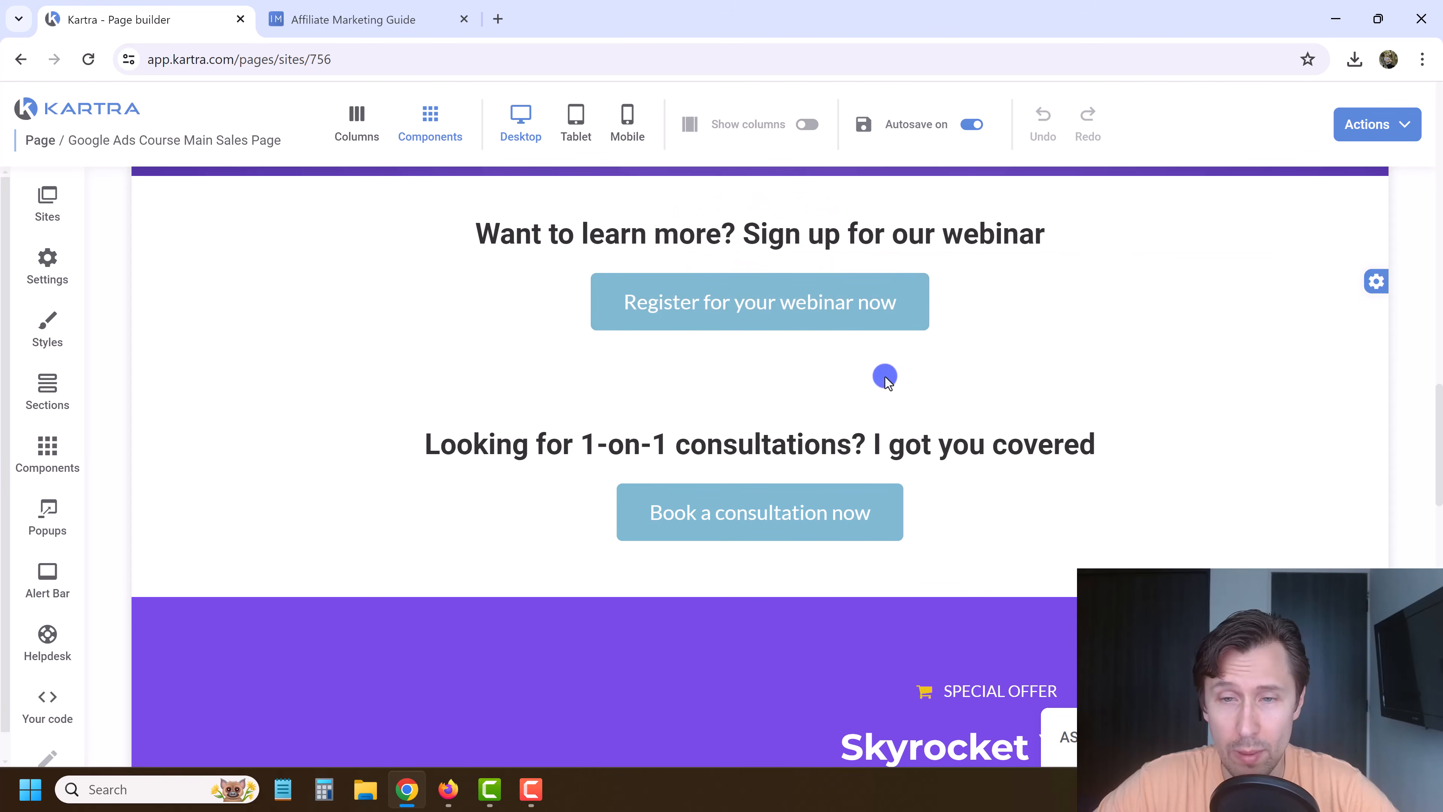
scroll(813, 465, down, 2)
mouse_move(1377, 396)
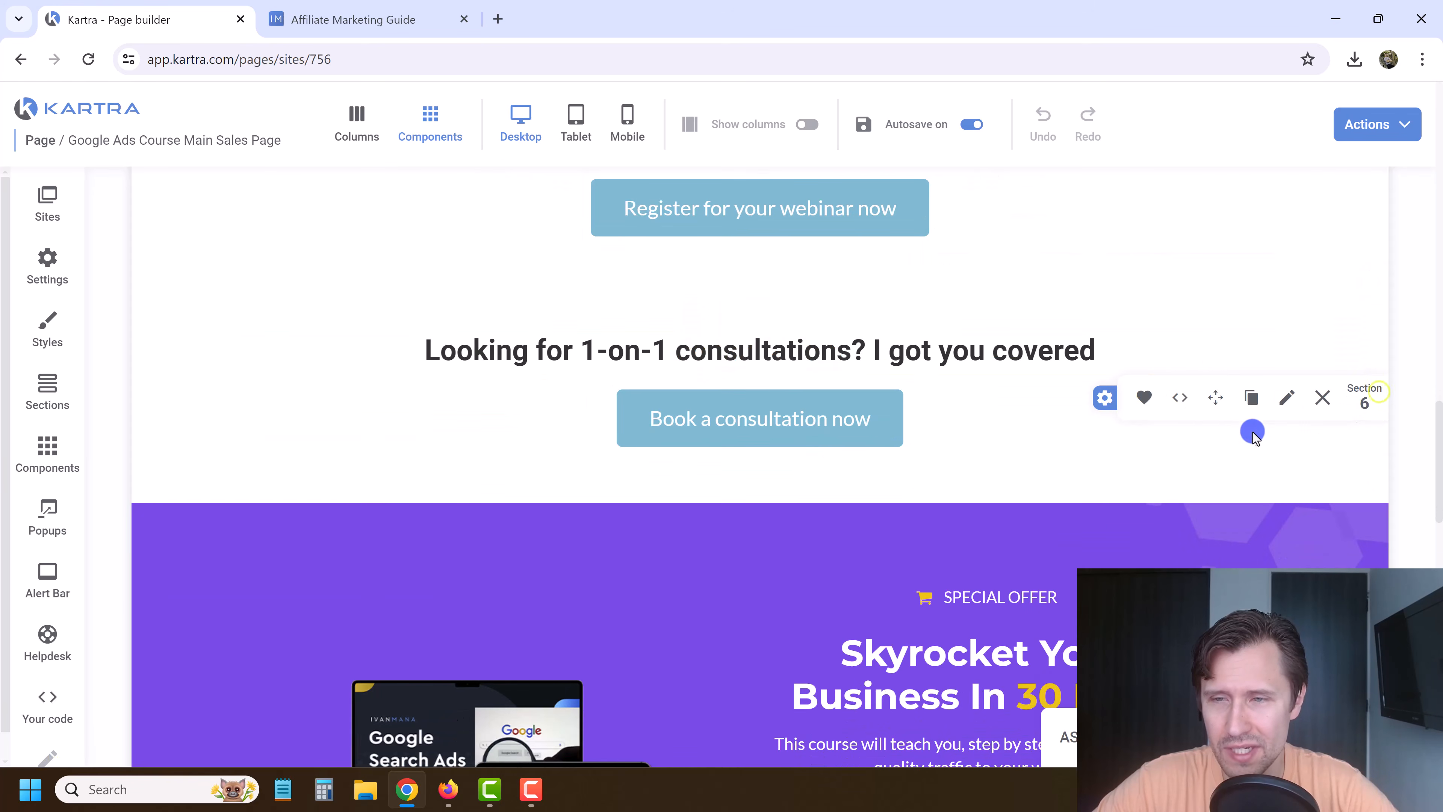
click(1251, 398)
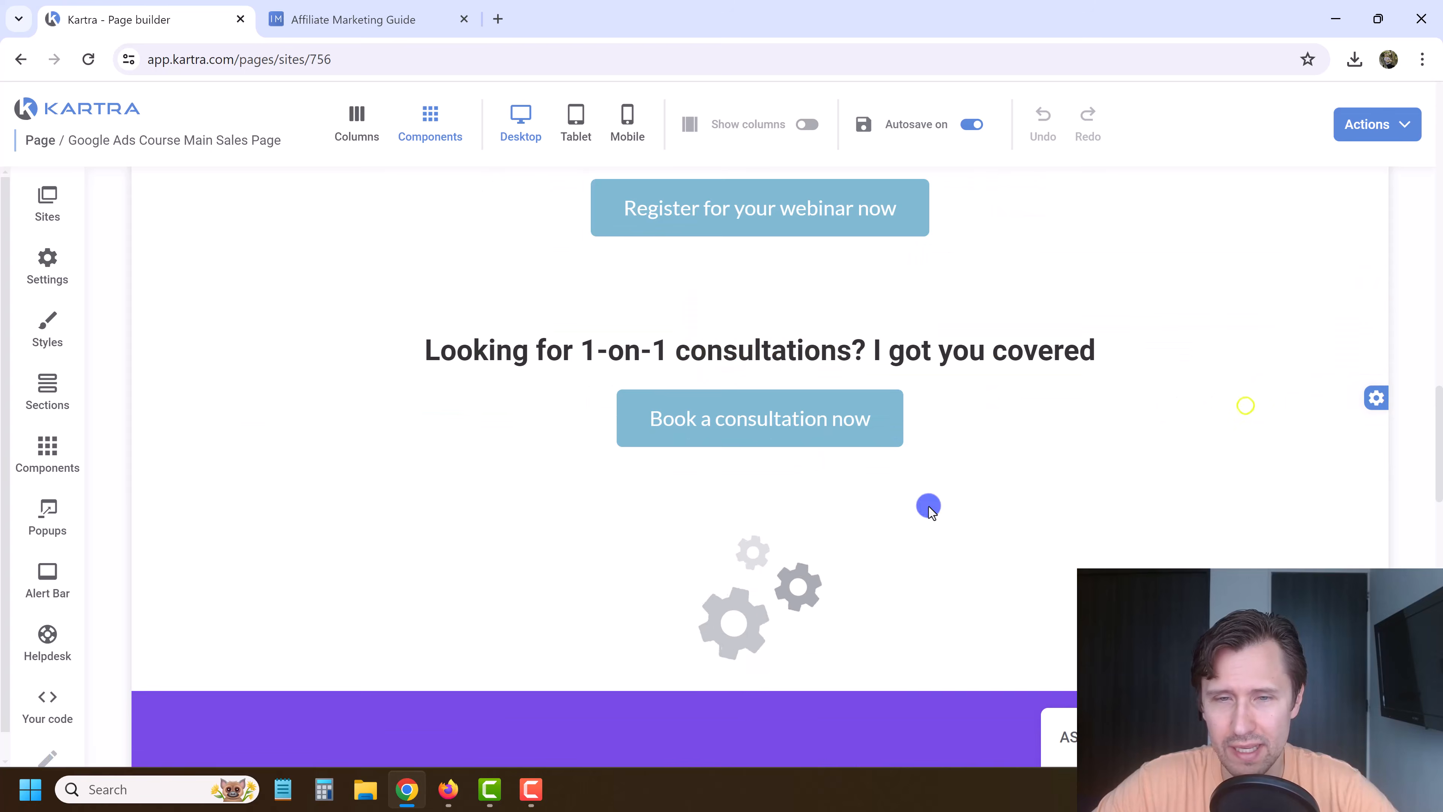
Replace the duplicated section's heading with "We'd love to hear what you think. Fill out this survey and we'll help you as much as we can".
click(717, 560)
triple_click(719, 561)
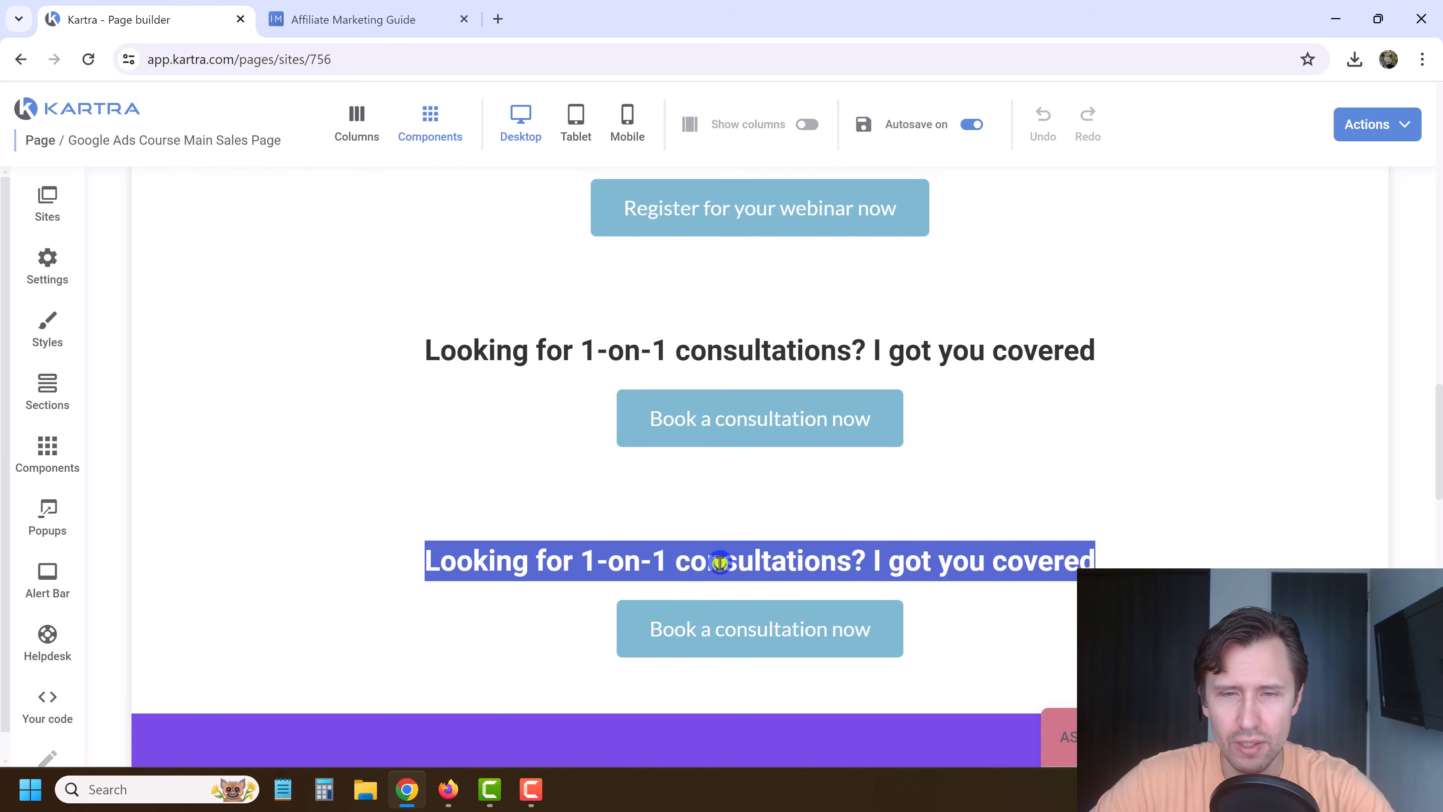
double_click(674, 573)
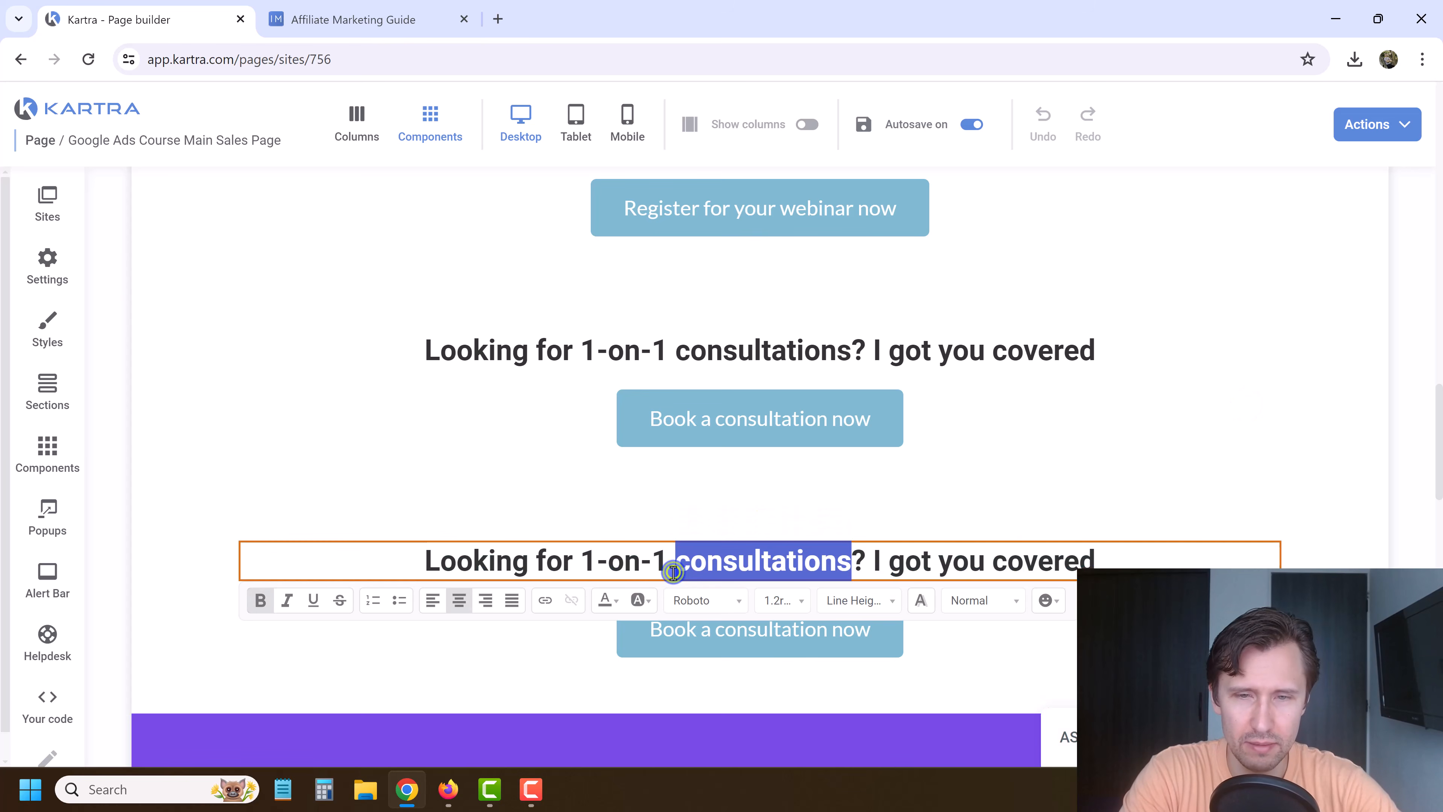
triple_click(673, 573)
text(W)
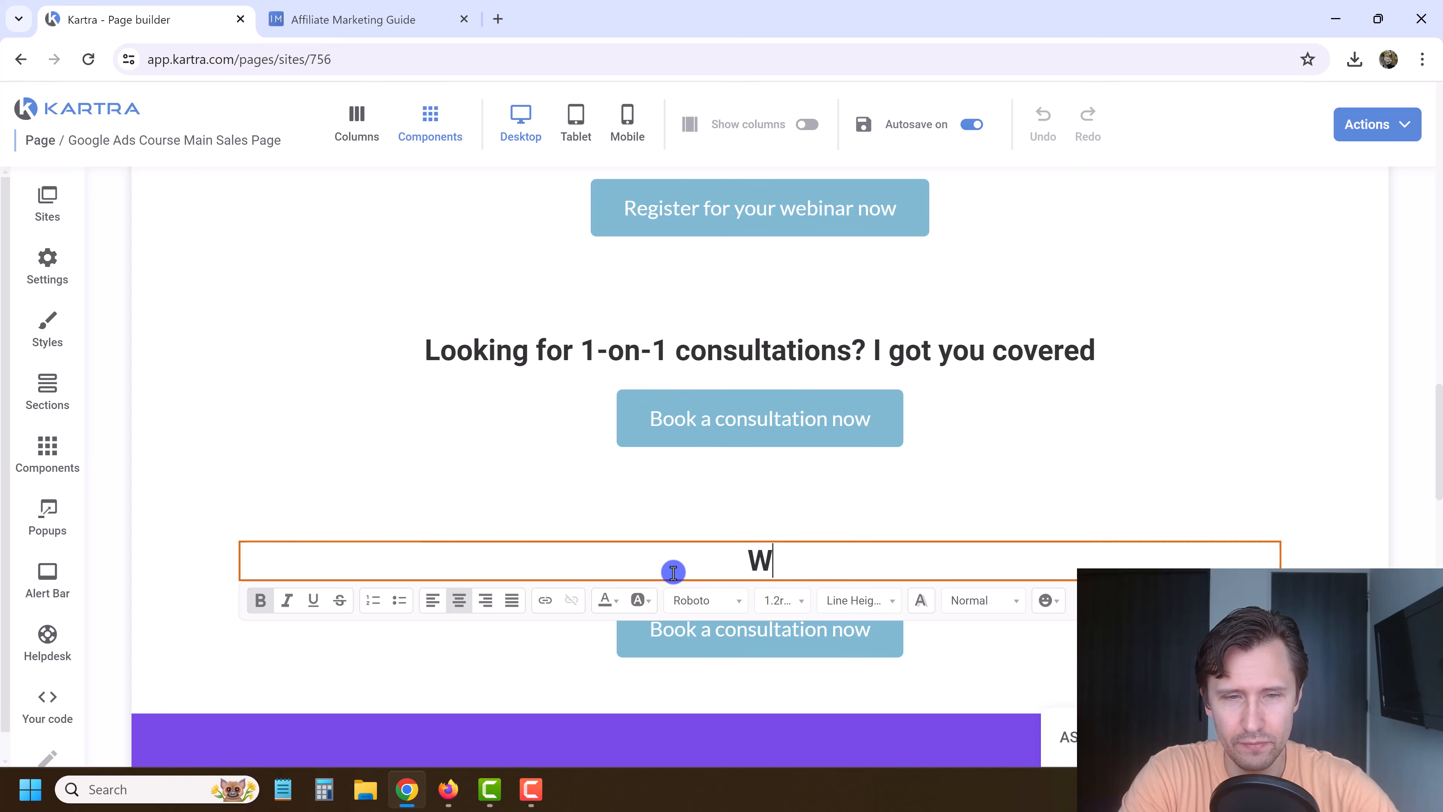
key(BackSpace)
text(We'd love to hera w)
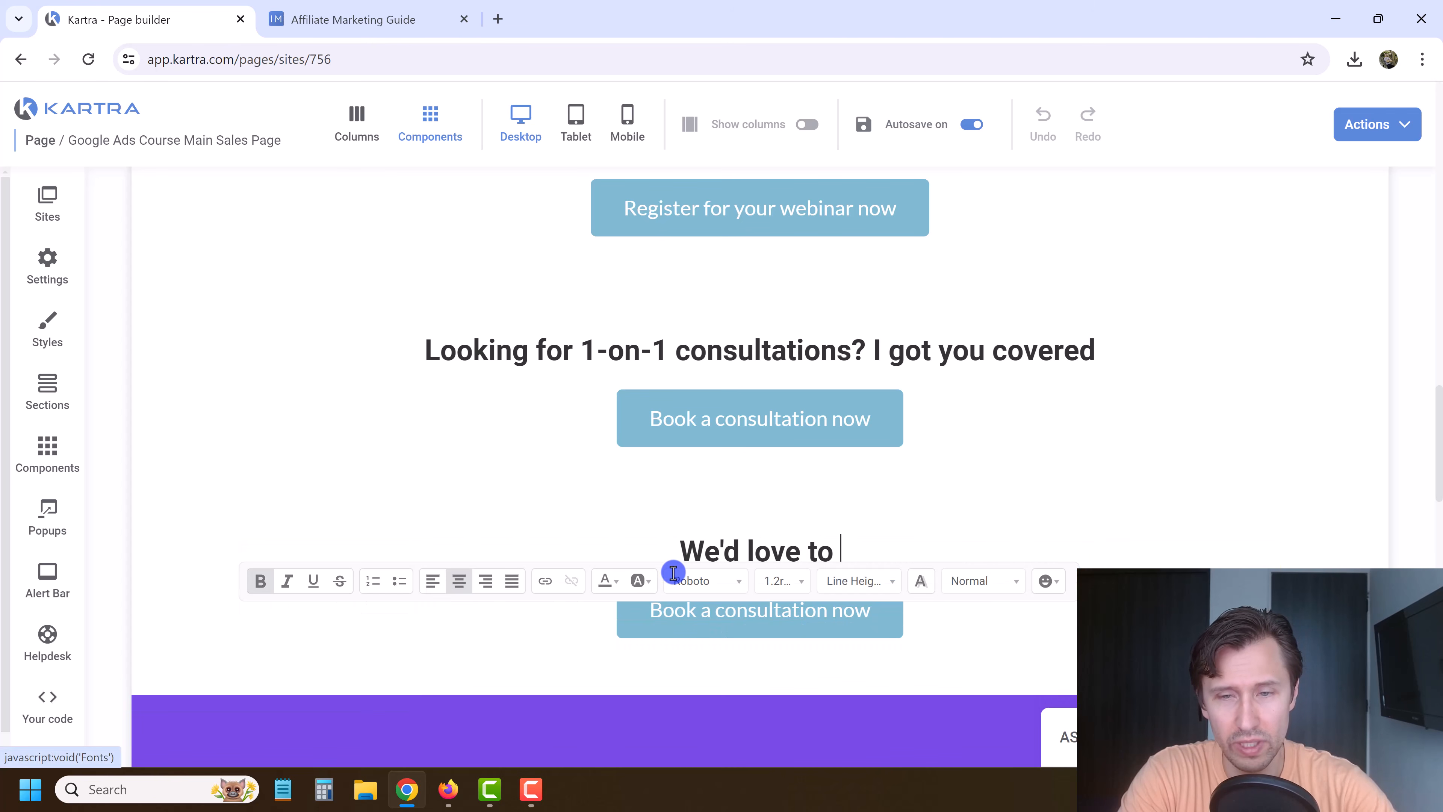
key(BackSpace)
key(BackSpace)
key(BackSpace)
key(BackSpace)
text(ar what you think. P)
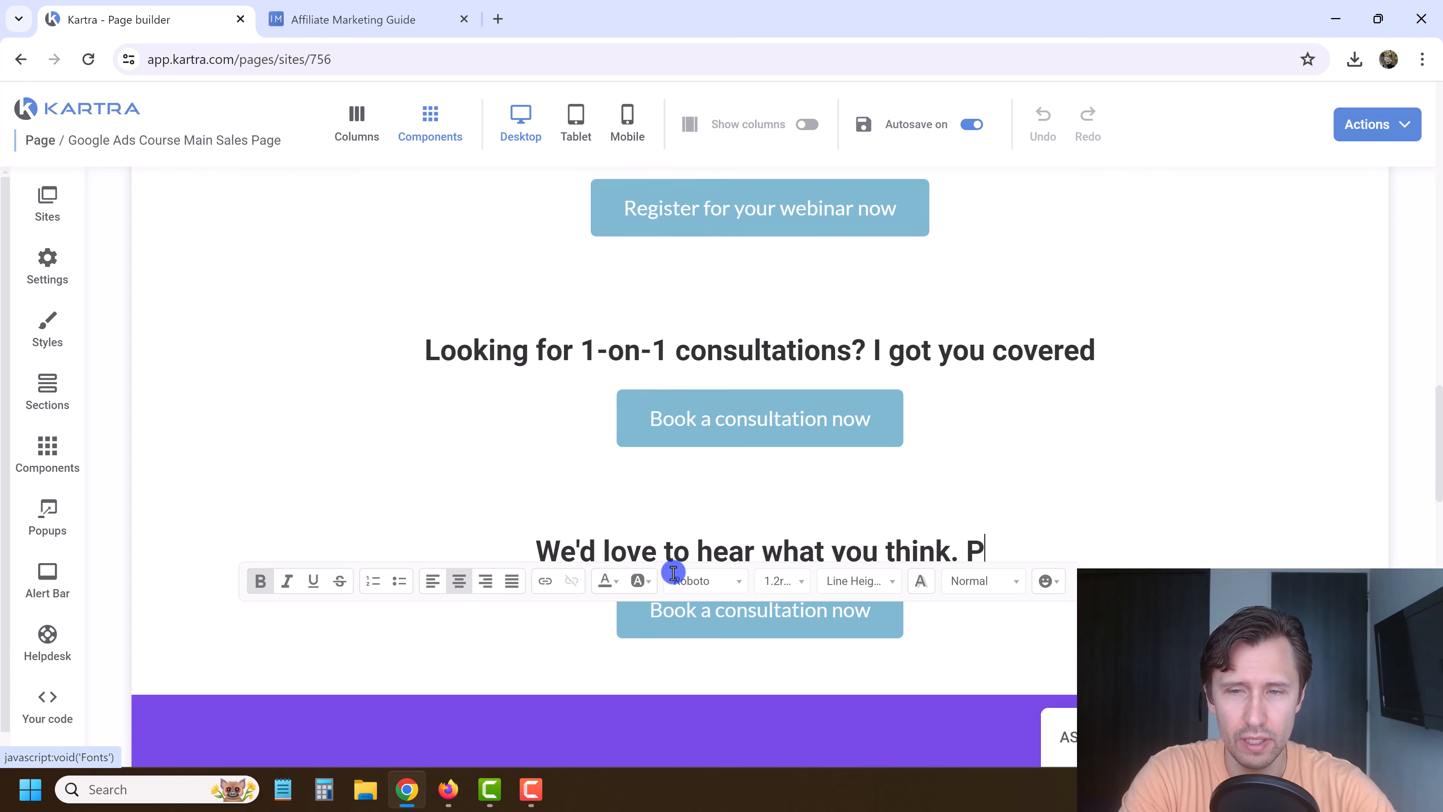
key(BackSpace)
text(Fi)
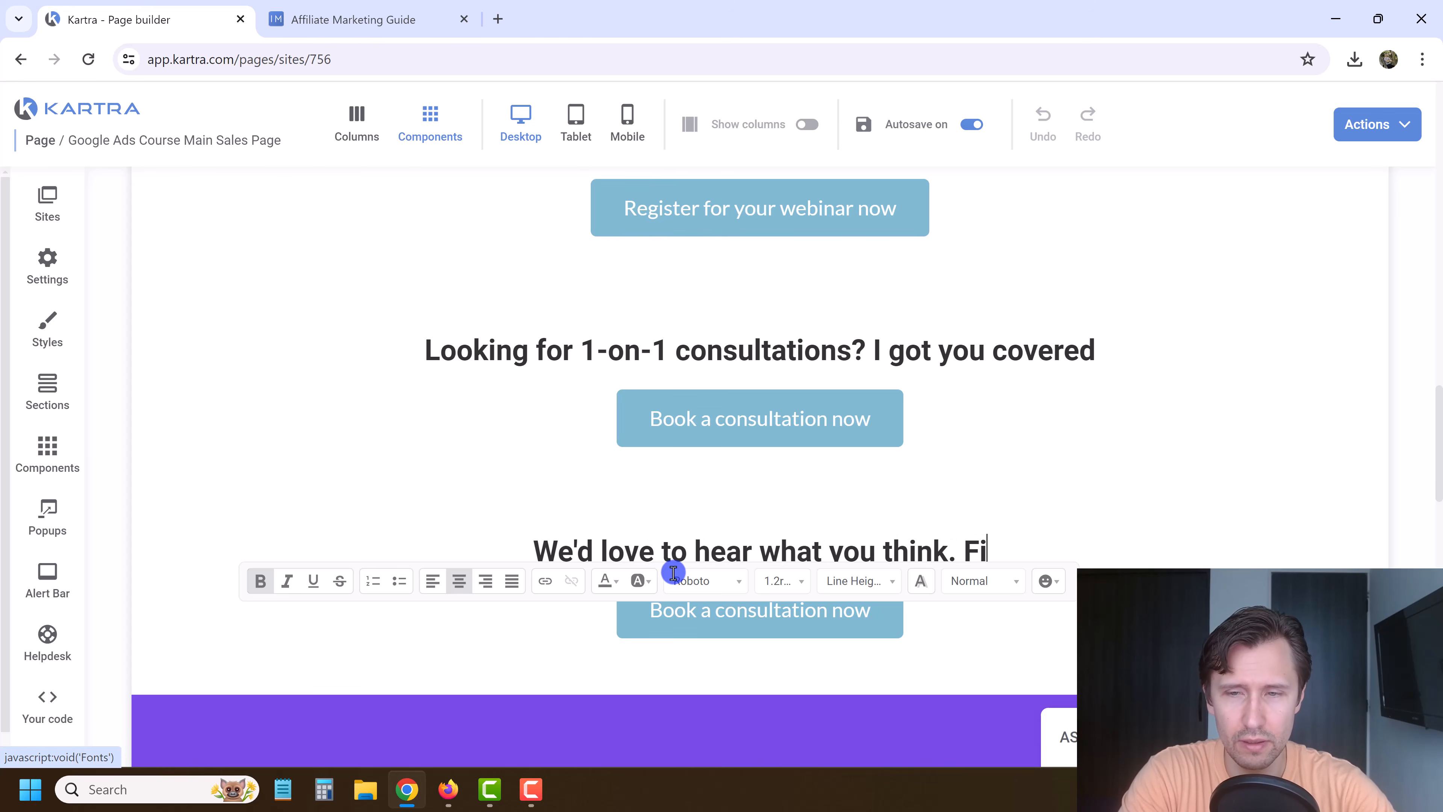
text(ll out this survey a)
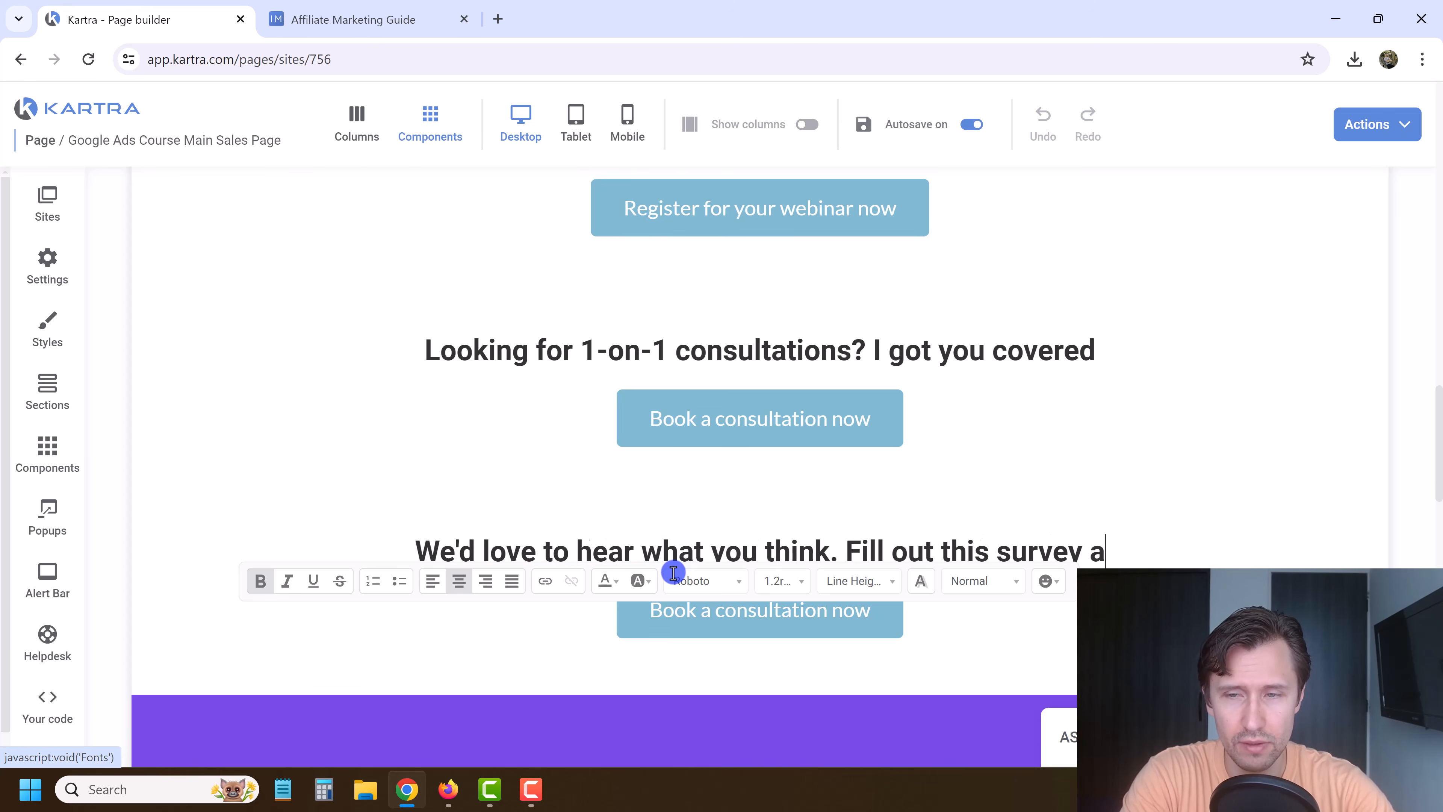
text(nd we'll help y)
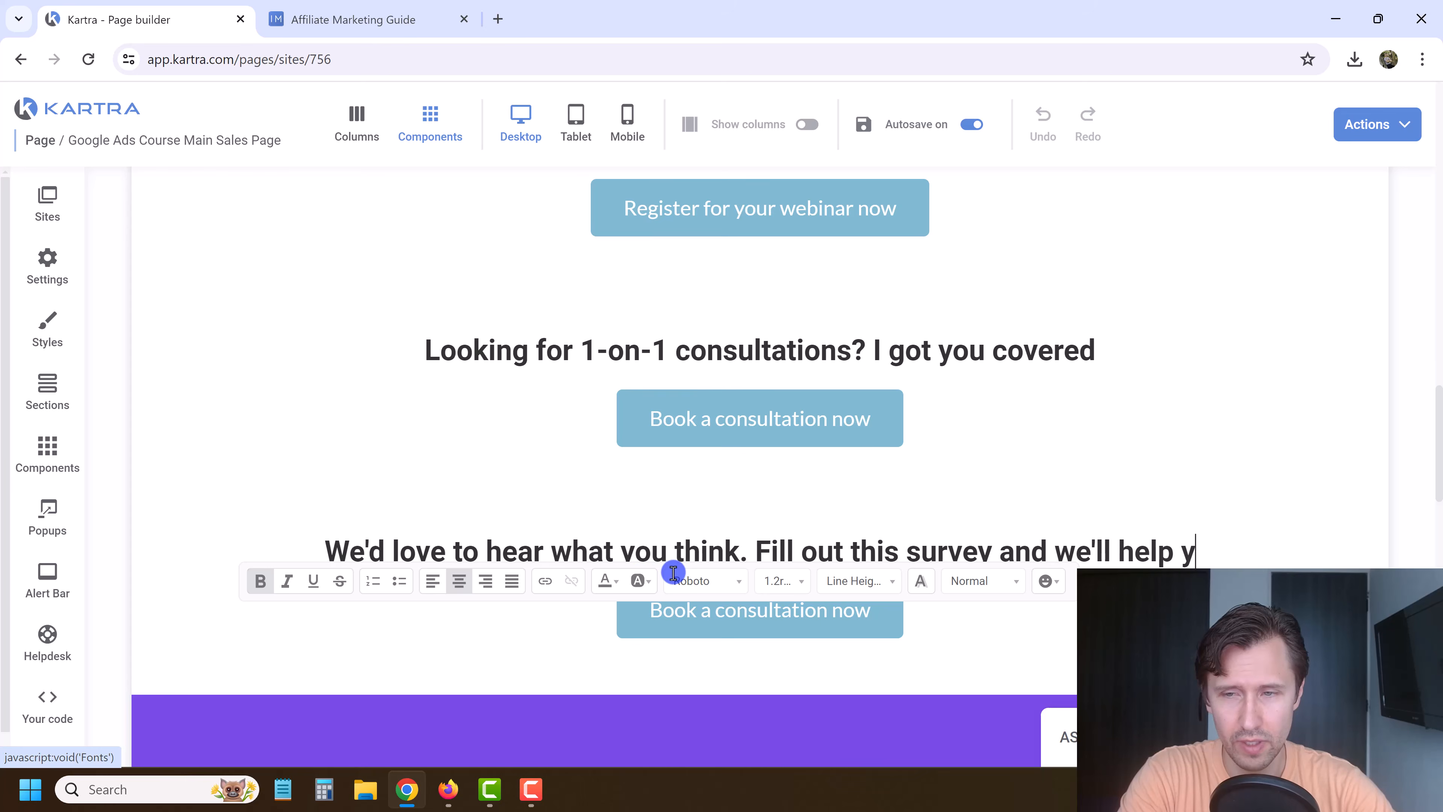
text(ou as much as w ecan)
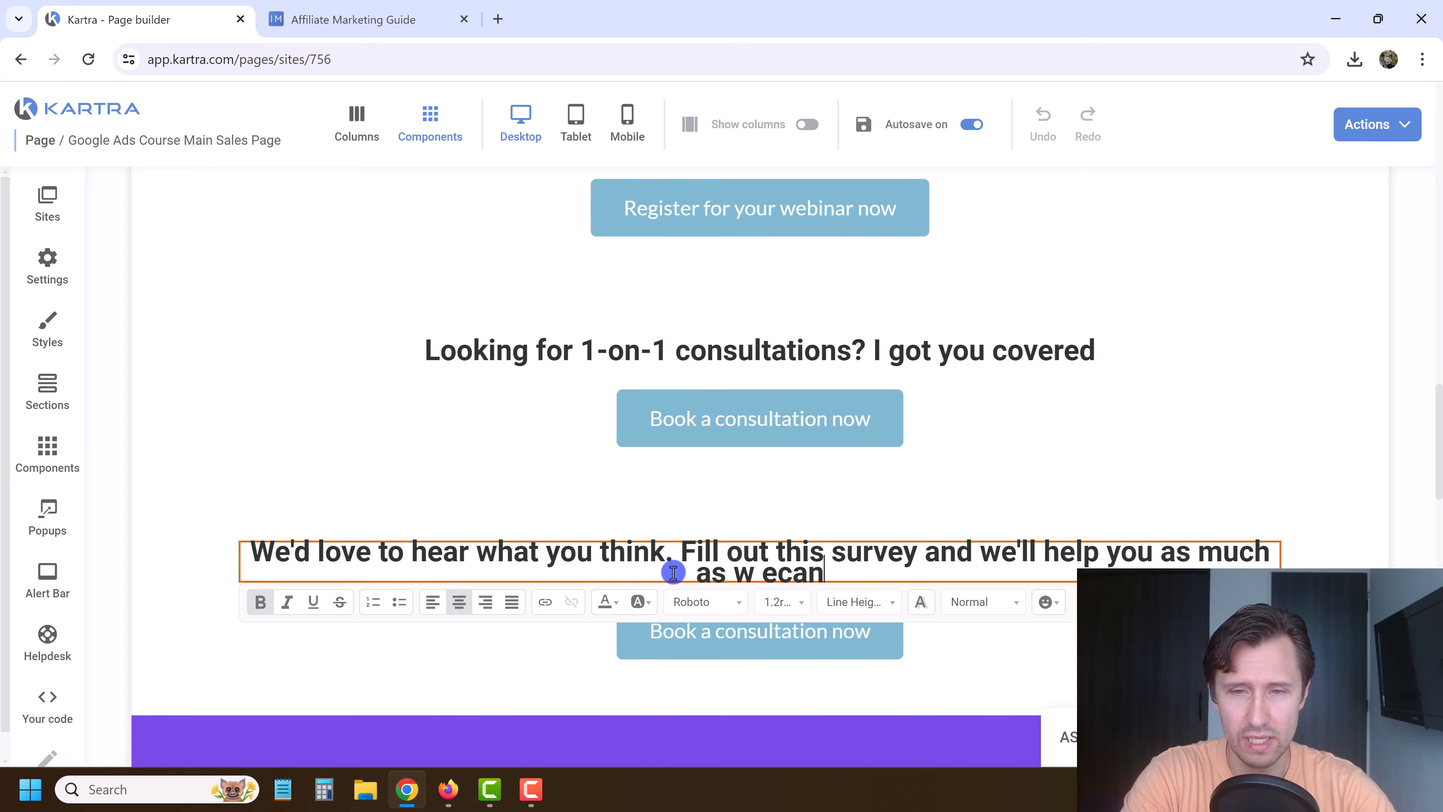
key(BackSpace)
key(BackSpace)
key(BackSpace)
key(BackSpace)
key(BackSpace)
text(e can)
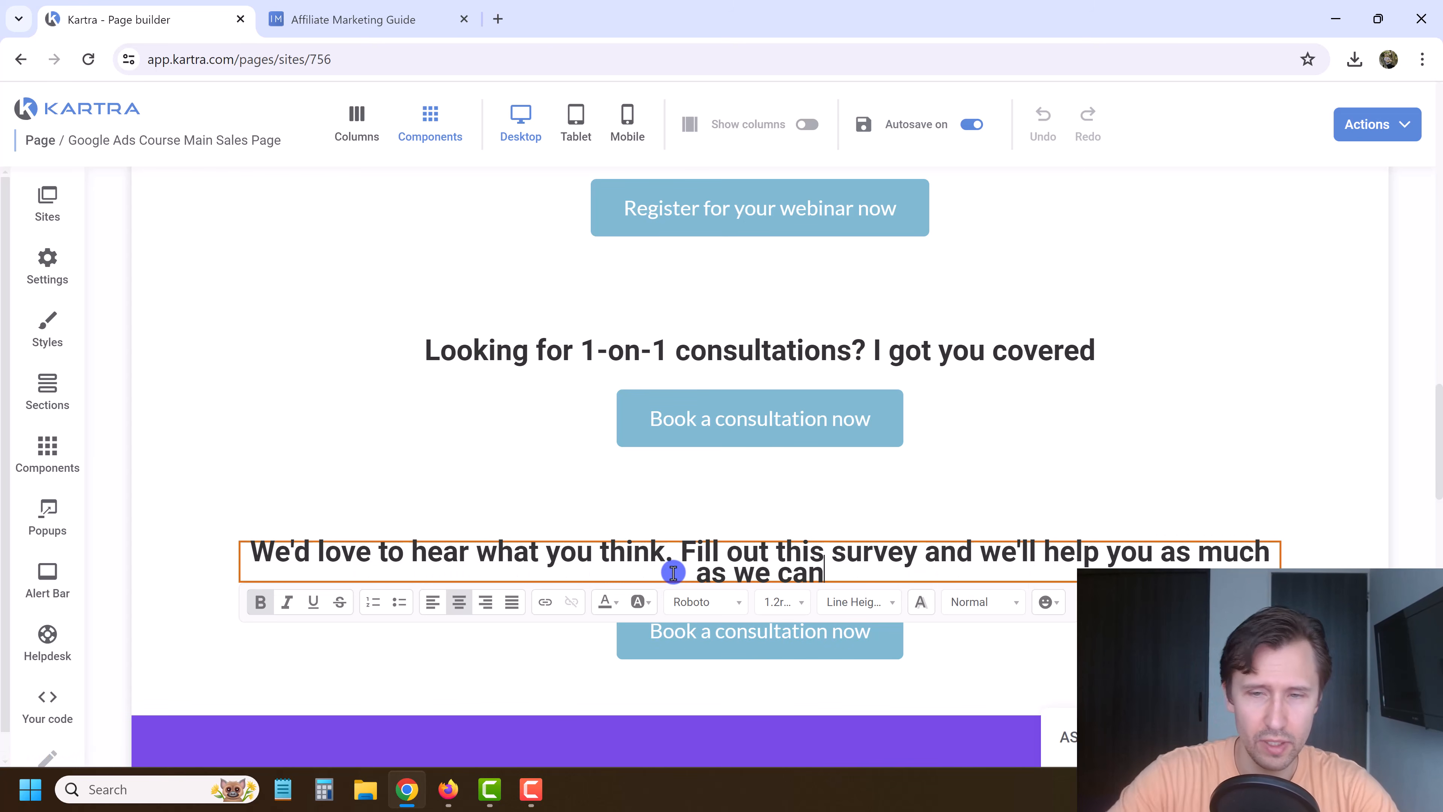
Set the font size of the new survey heading to 1.00rem.
triple_click(812, 551)
click(776, 626)
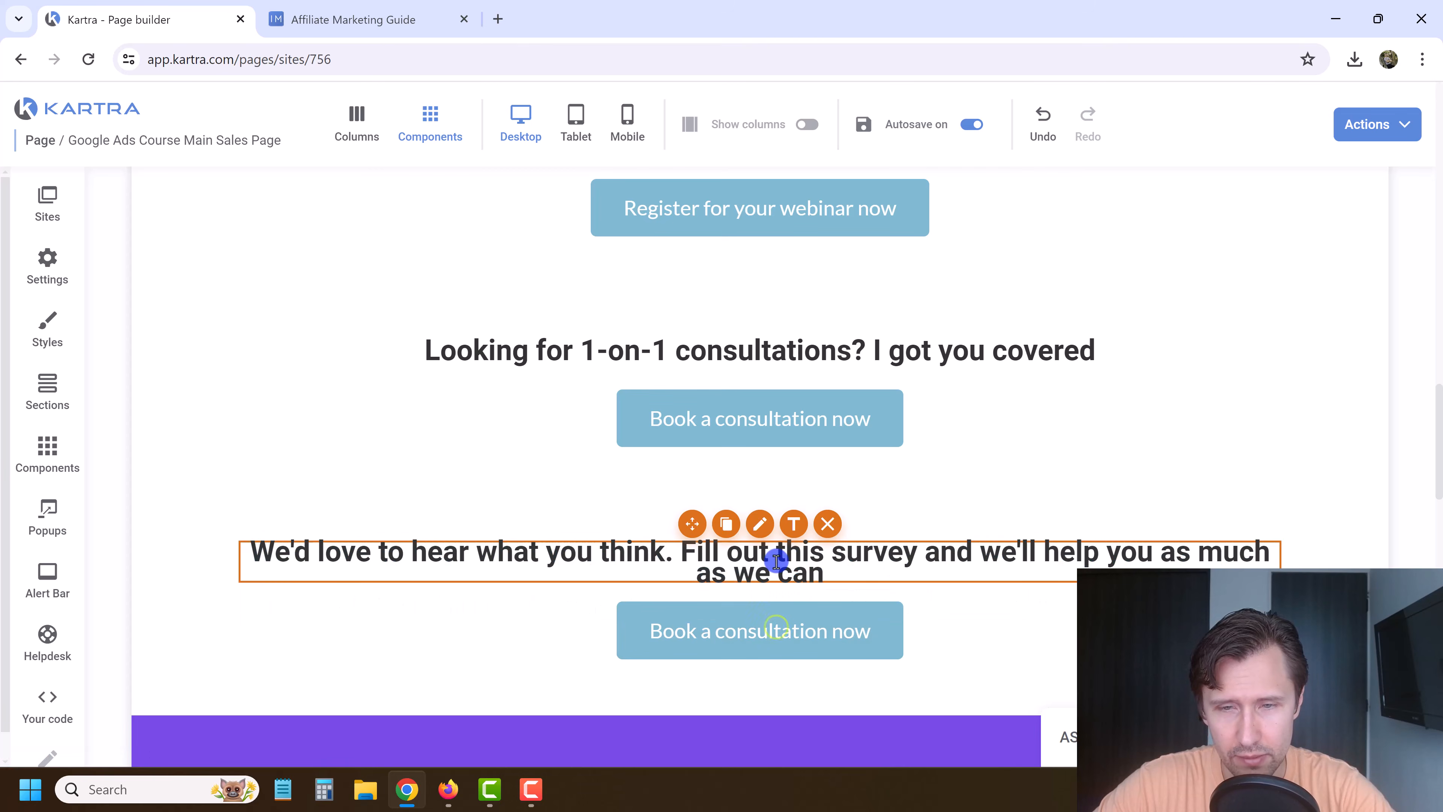
triple_click(774, 552)
click(776, 601)
scroll(826, 624, down, 2)
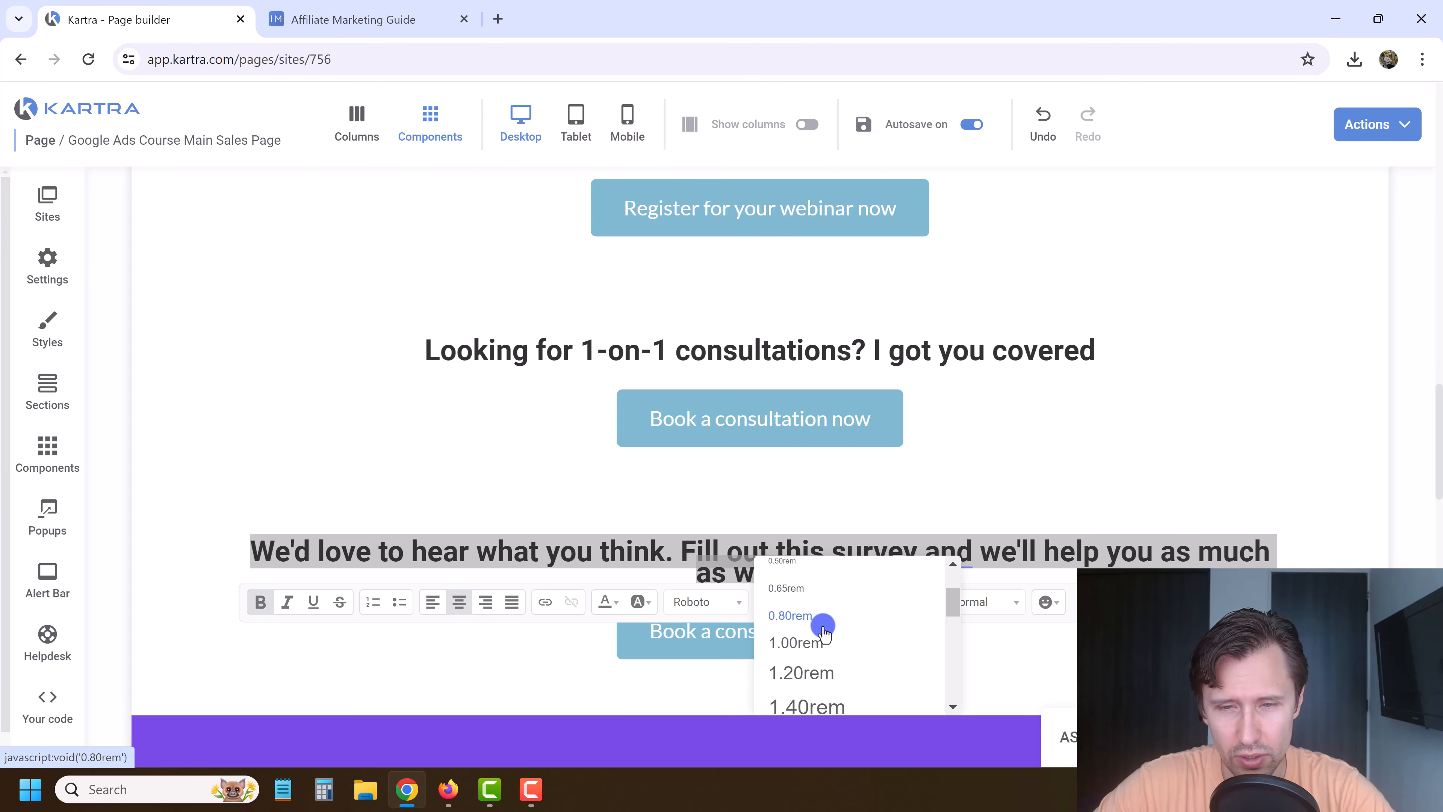
click(792, 635)
click(1238, 482)
Change the text of the button below the survey heading to "Start the survey now".
mouse_move(868, 600)
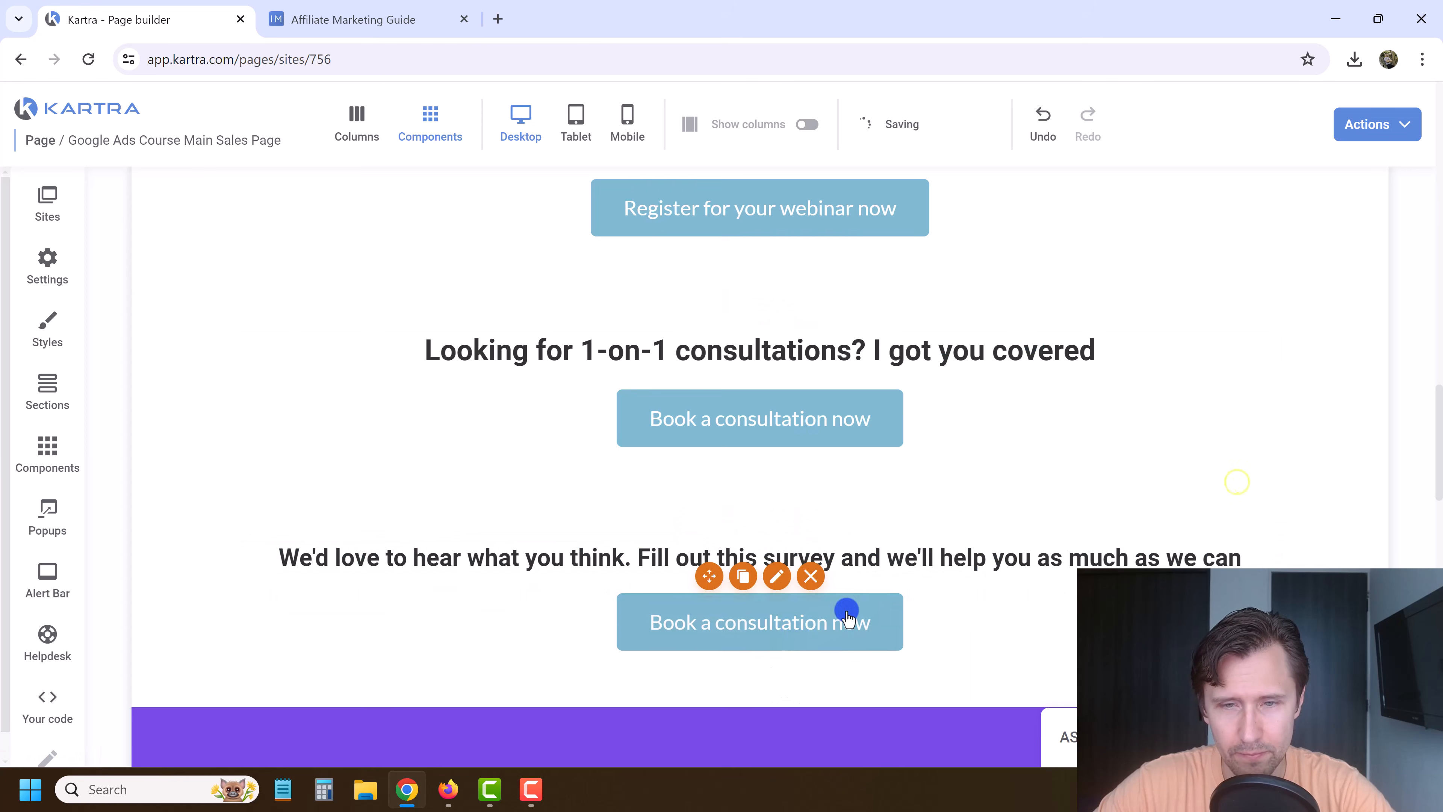
click(777, 576)
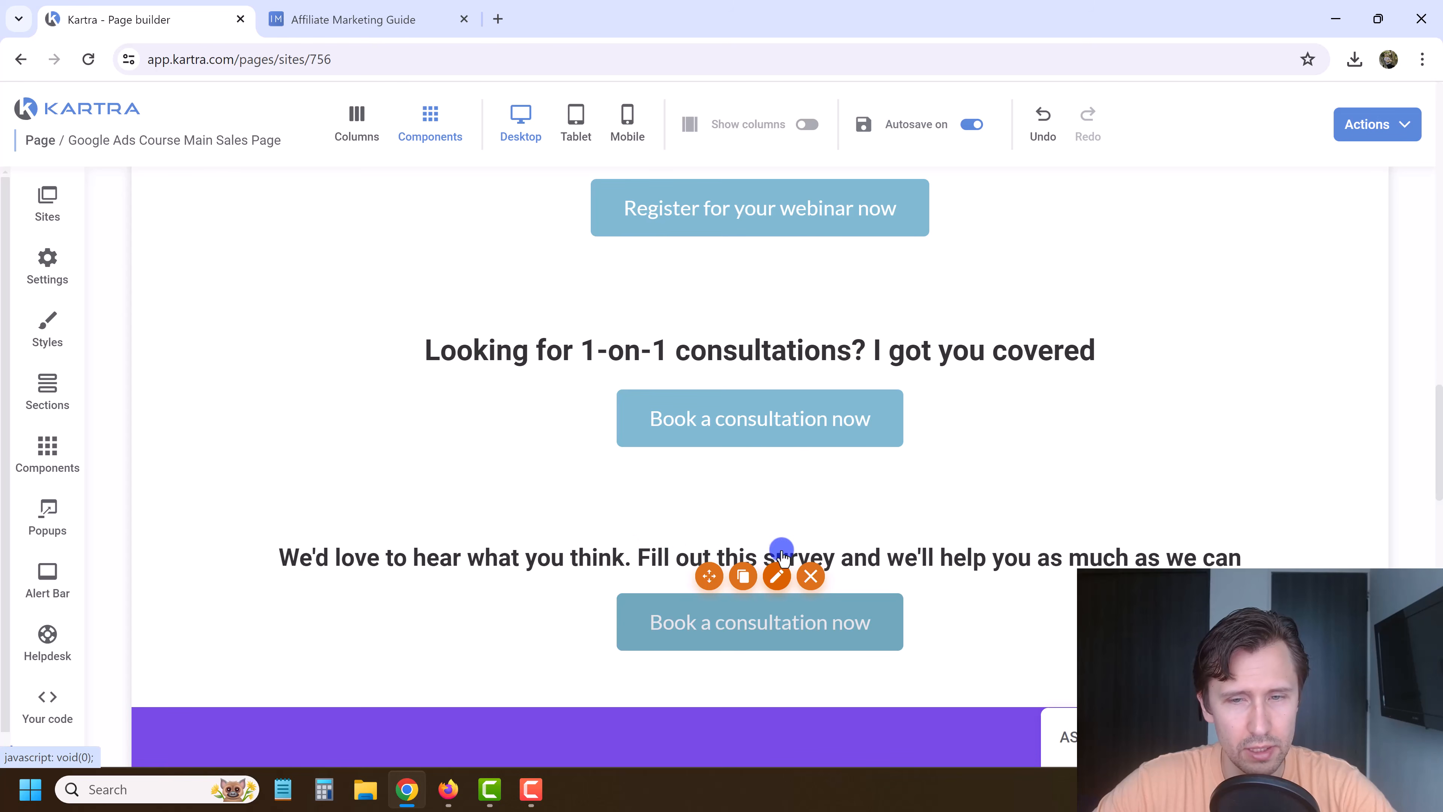
click(781, 579)
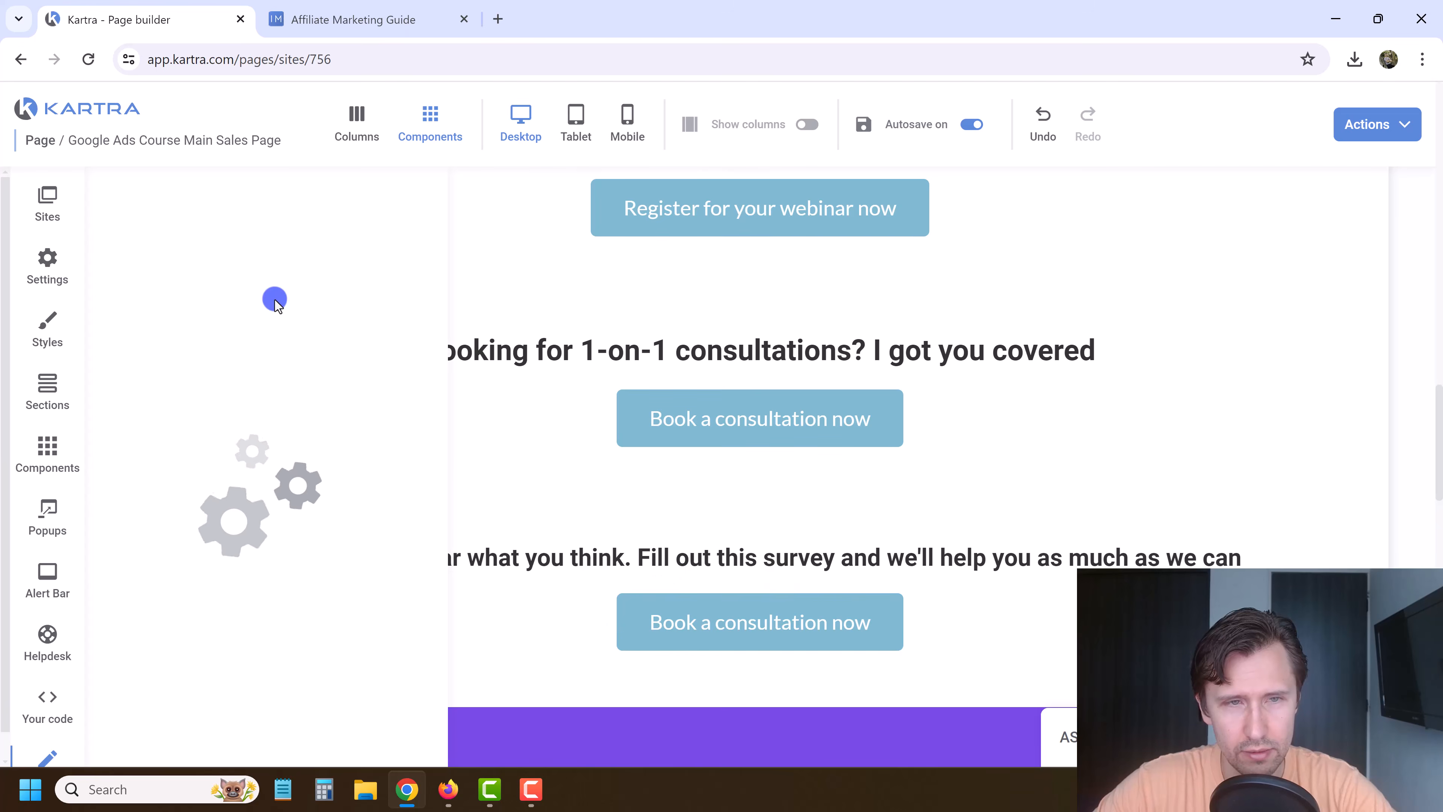
click(200, 238)
triple_click(190, 303)
text(Start the su)
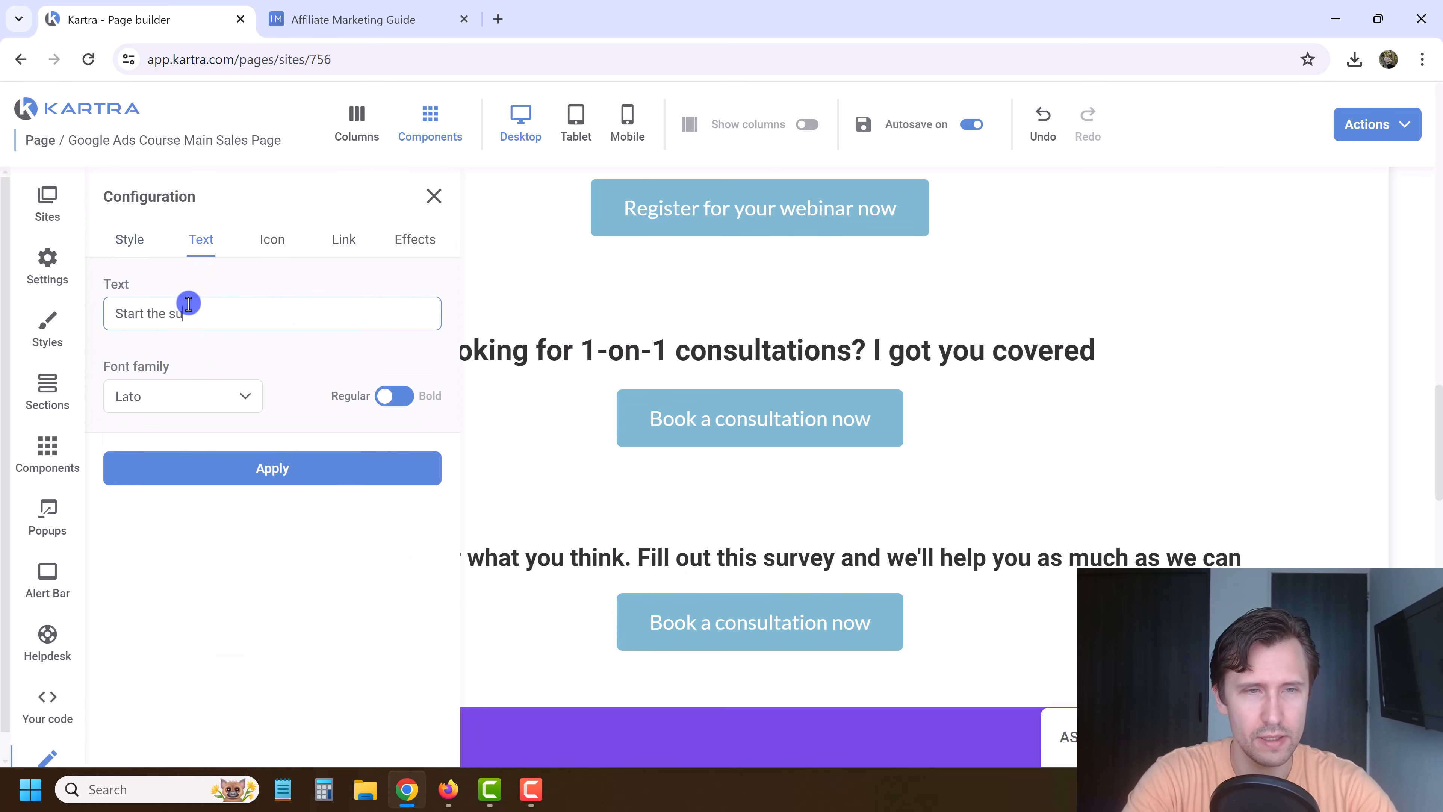
text(rvey now)
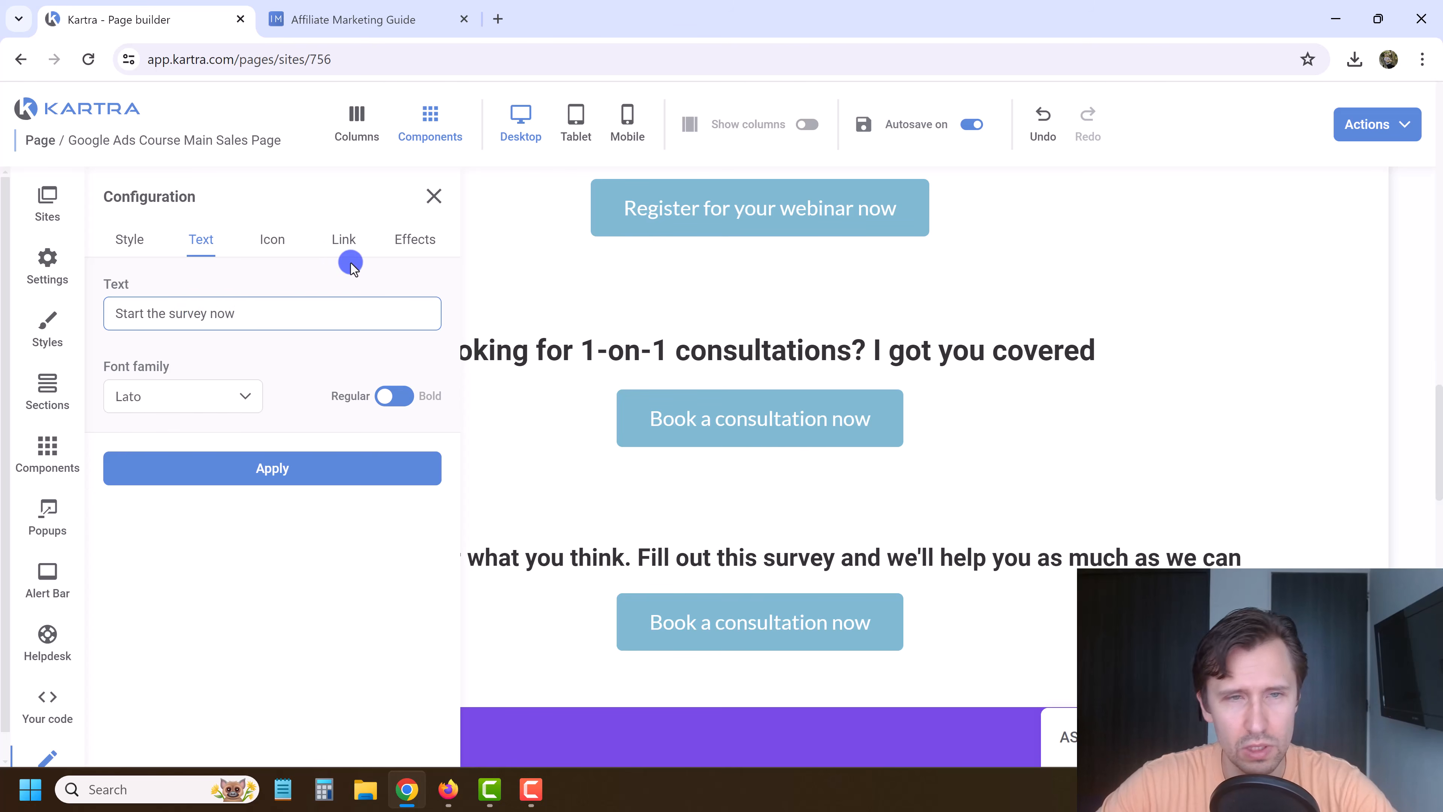
Link the button to the Kartra survey "Affiliate Marketing Survey" in the Affiliate Marketing category.
click(338, 235)
click(344, 238)
scroll(277, 460, down, 5)
click(116, 519)
click(218, 660)
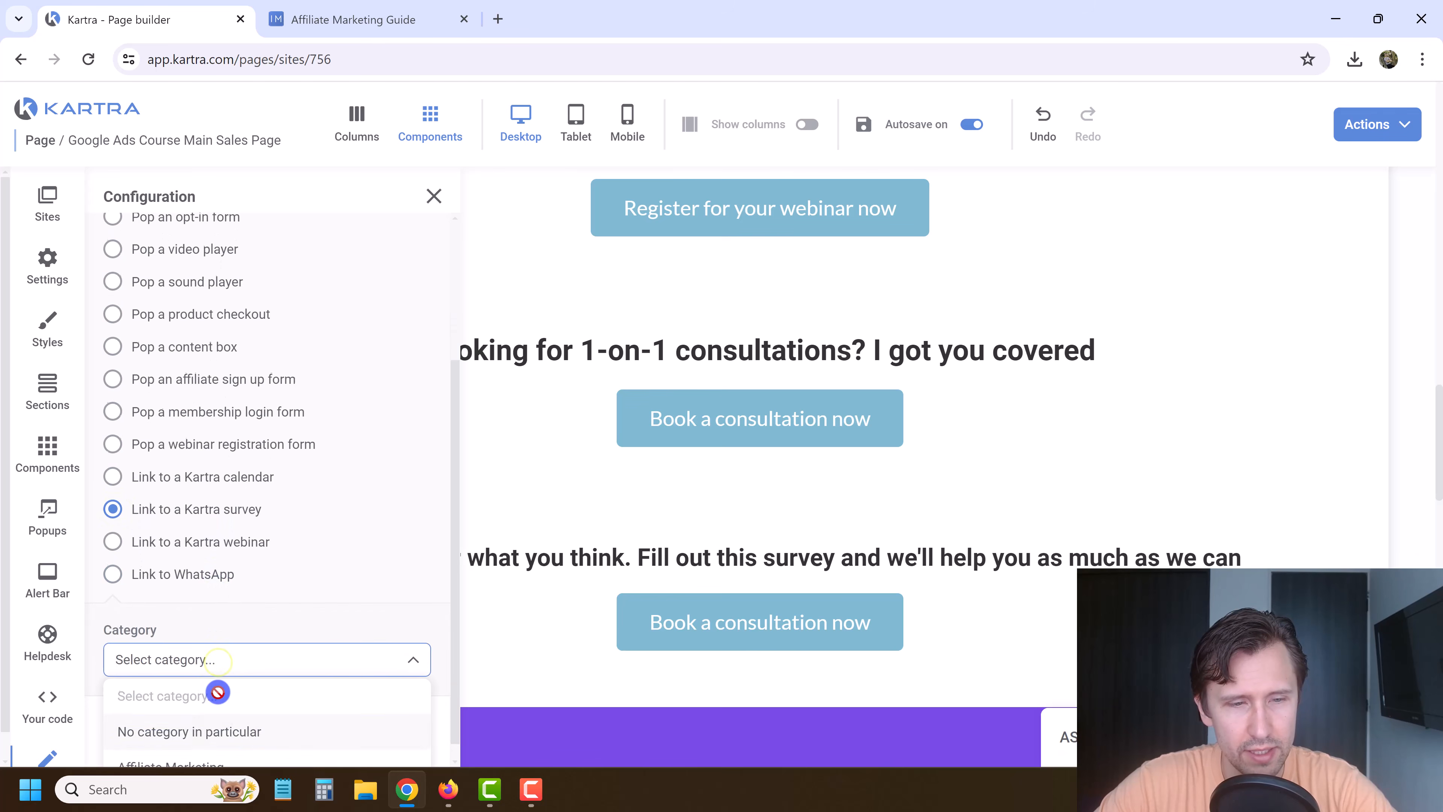
click(226, 745)
scroll(228, 647, down, 1)
click(195, 648)
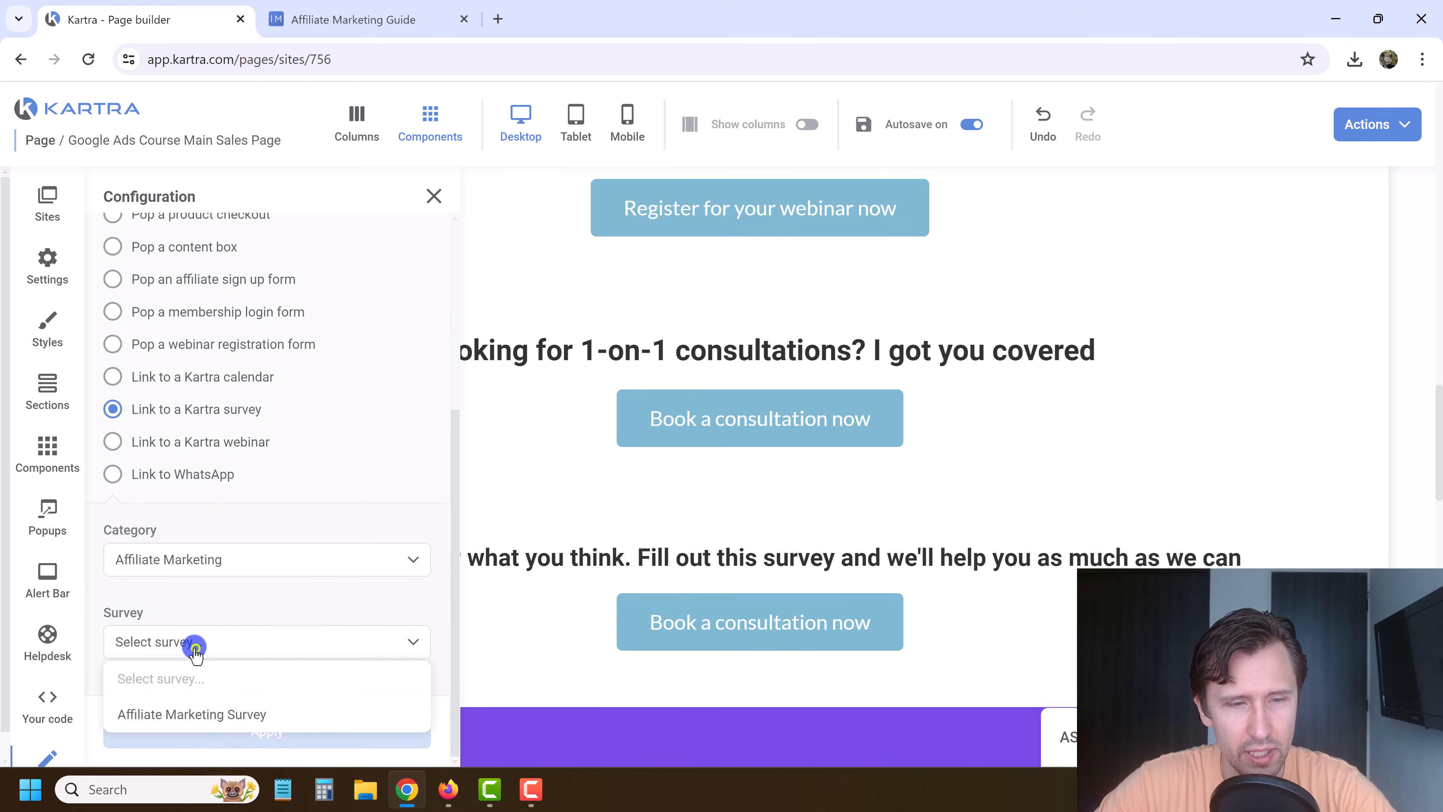
click(200, 714)
Preview the default Kartra survey page for the linked survey and close the preview.
scroll(222, 750, down, 2)
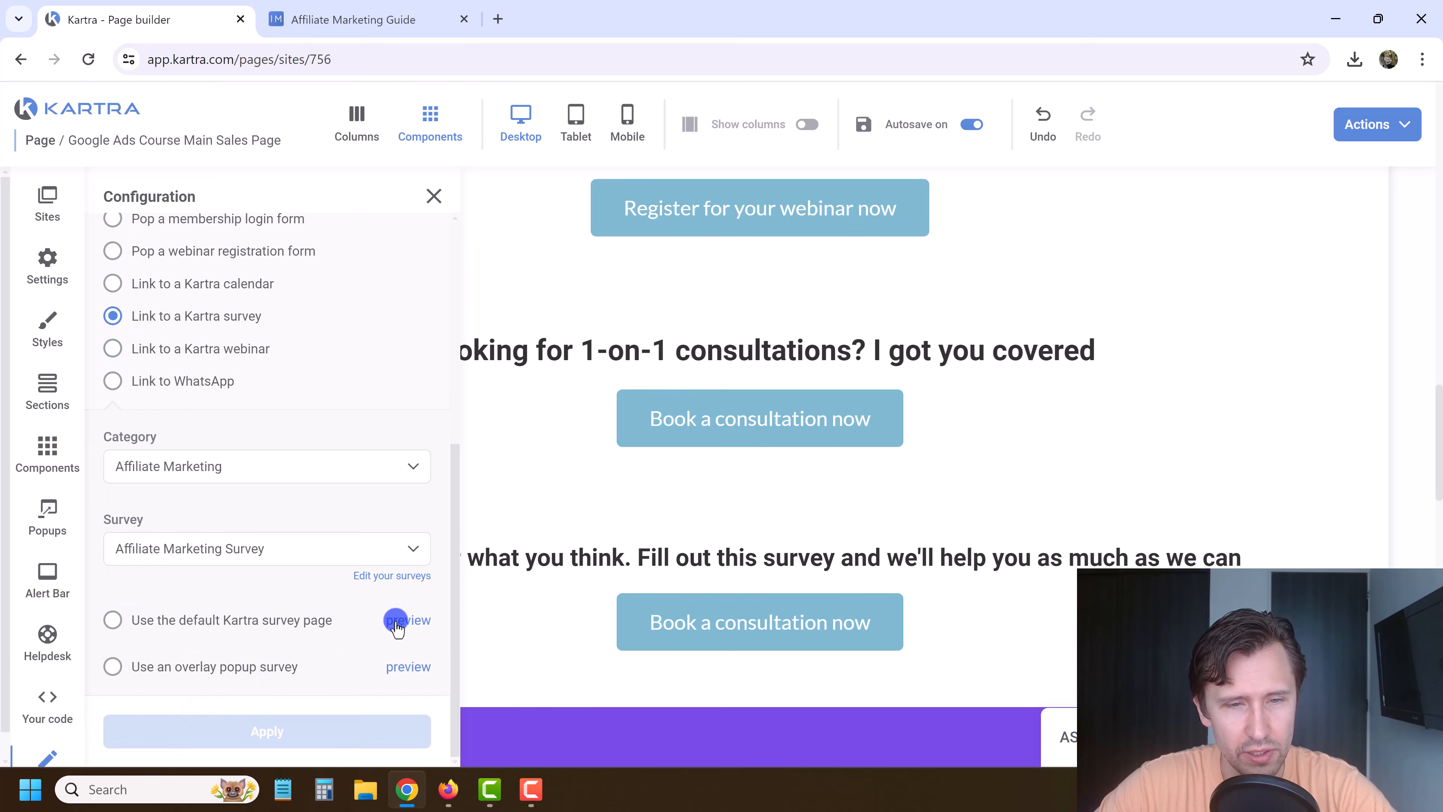
click(398, 626)
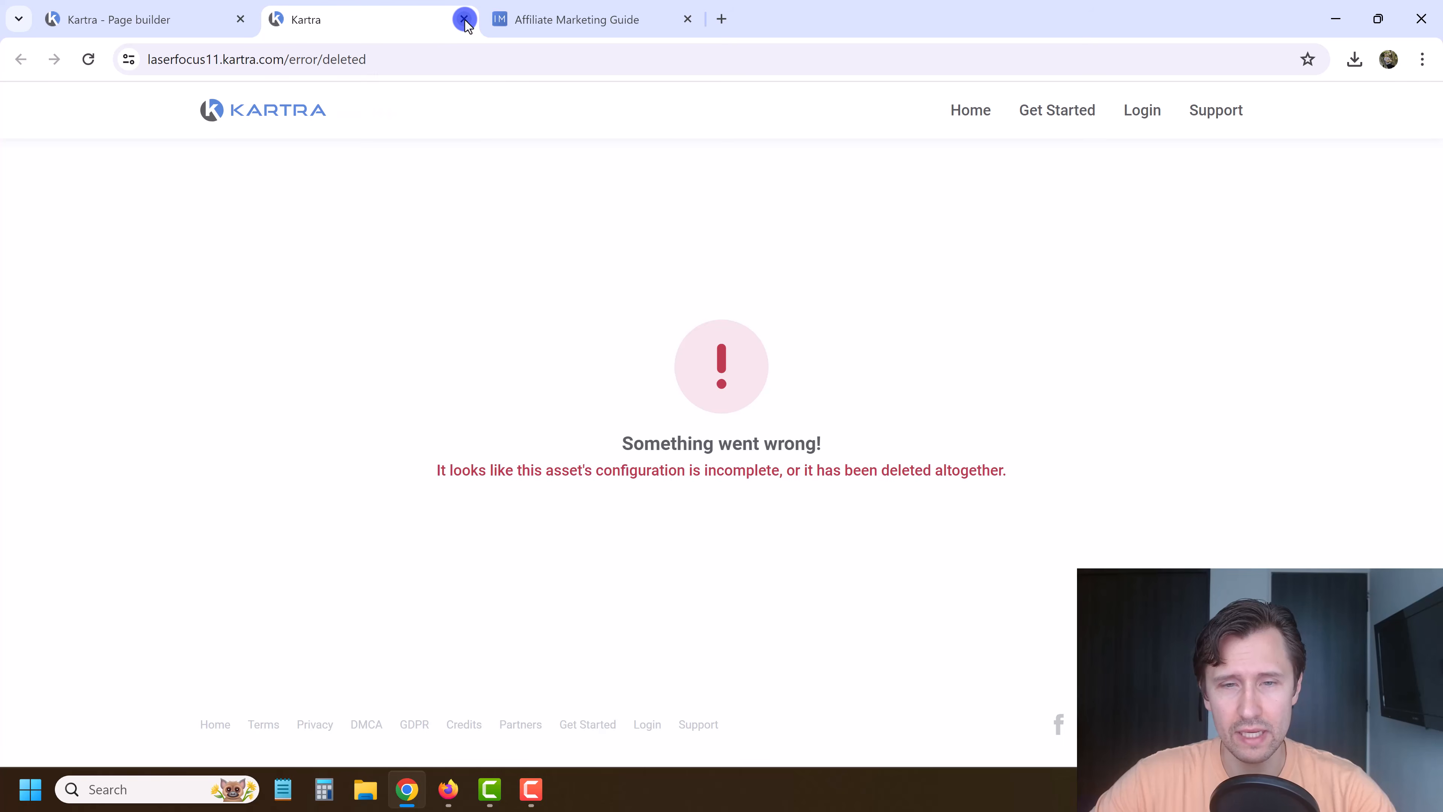
click(465, 20)
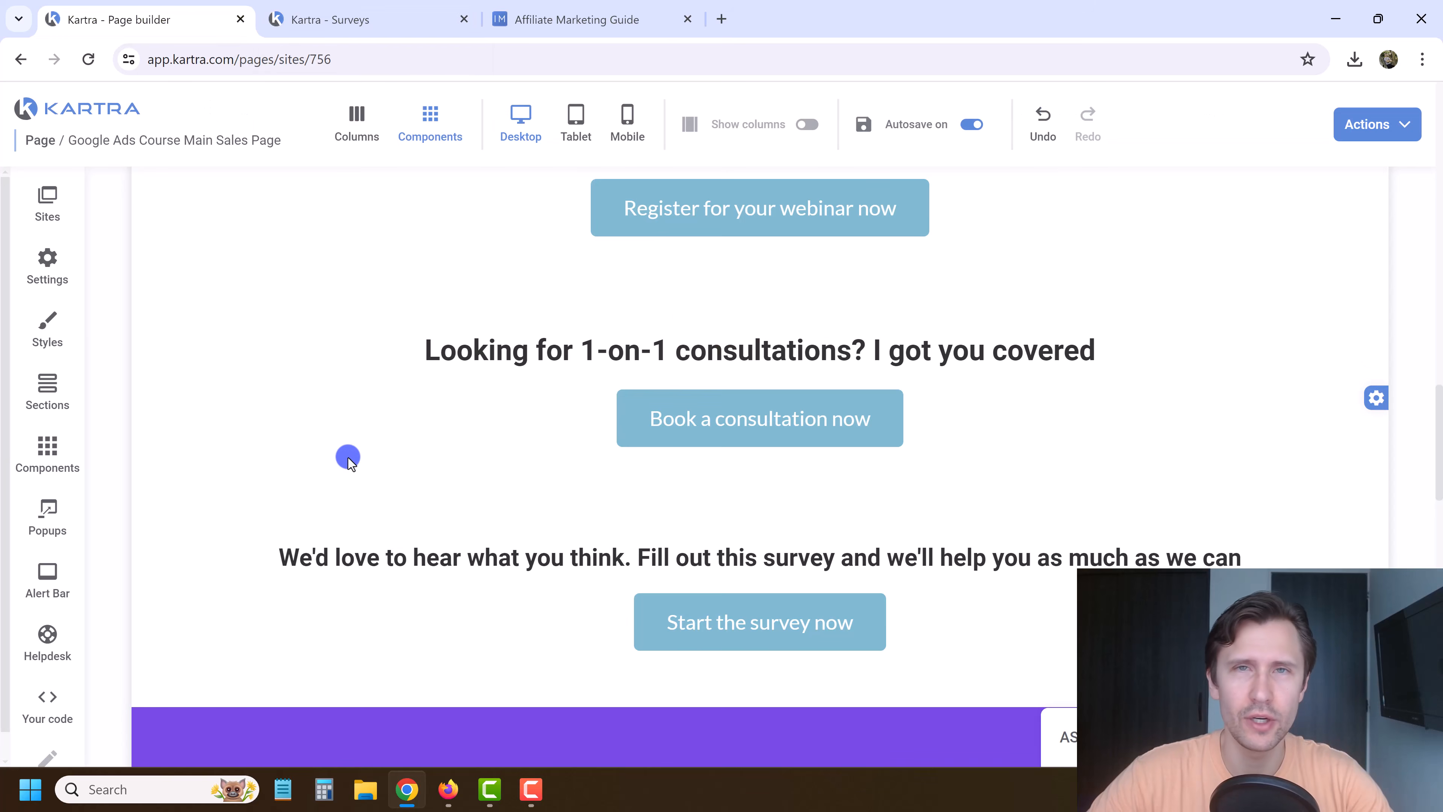
Open the Affiliate Marketing Survey for editing from the surveys list and save its basic info to continue to the contents.
click(373, 6)
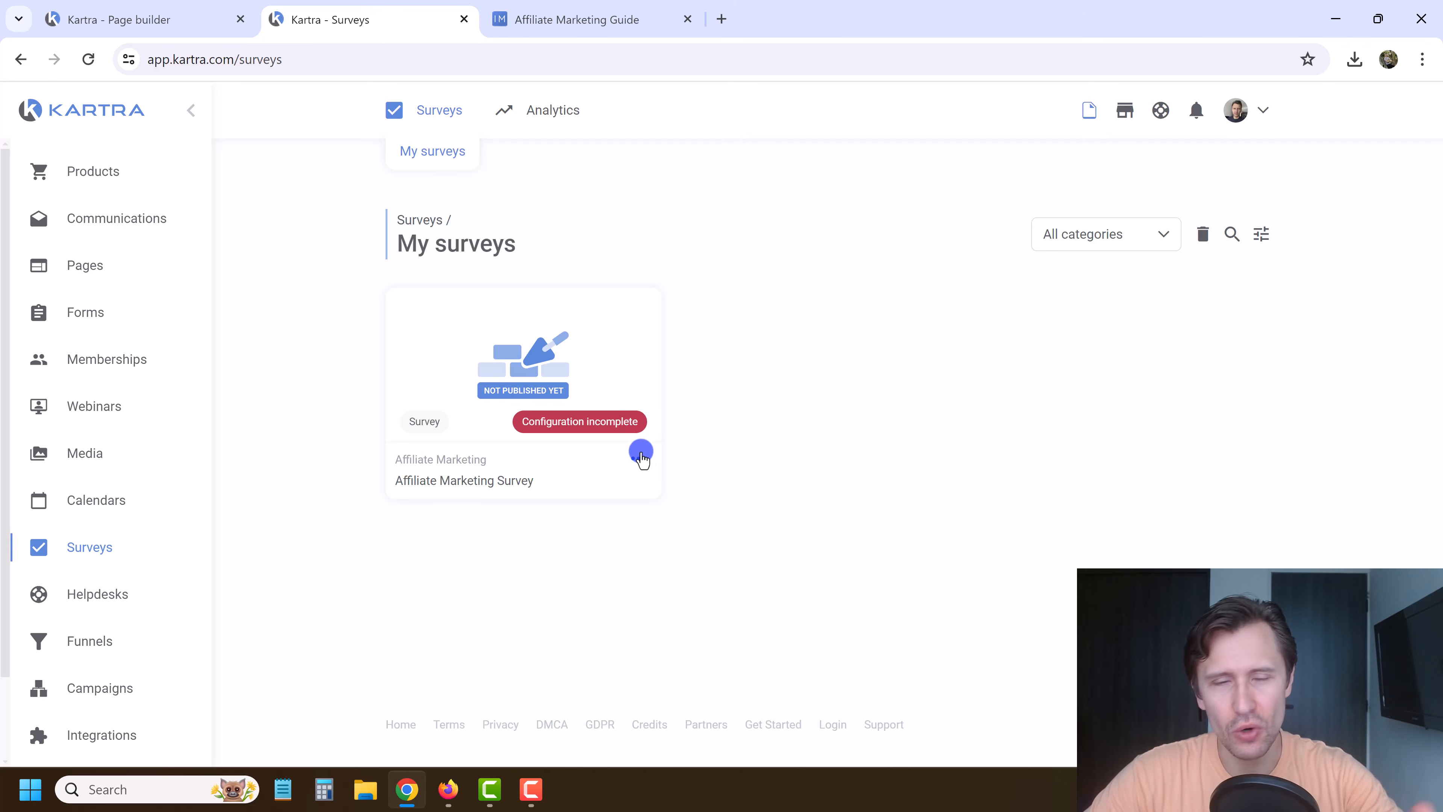
click(638, 454)
click(717, 424)
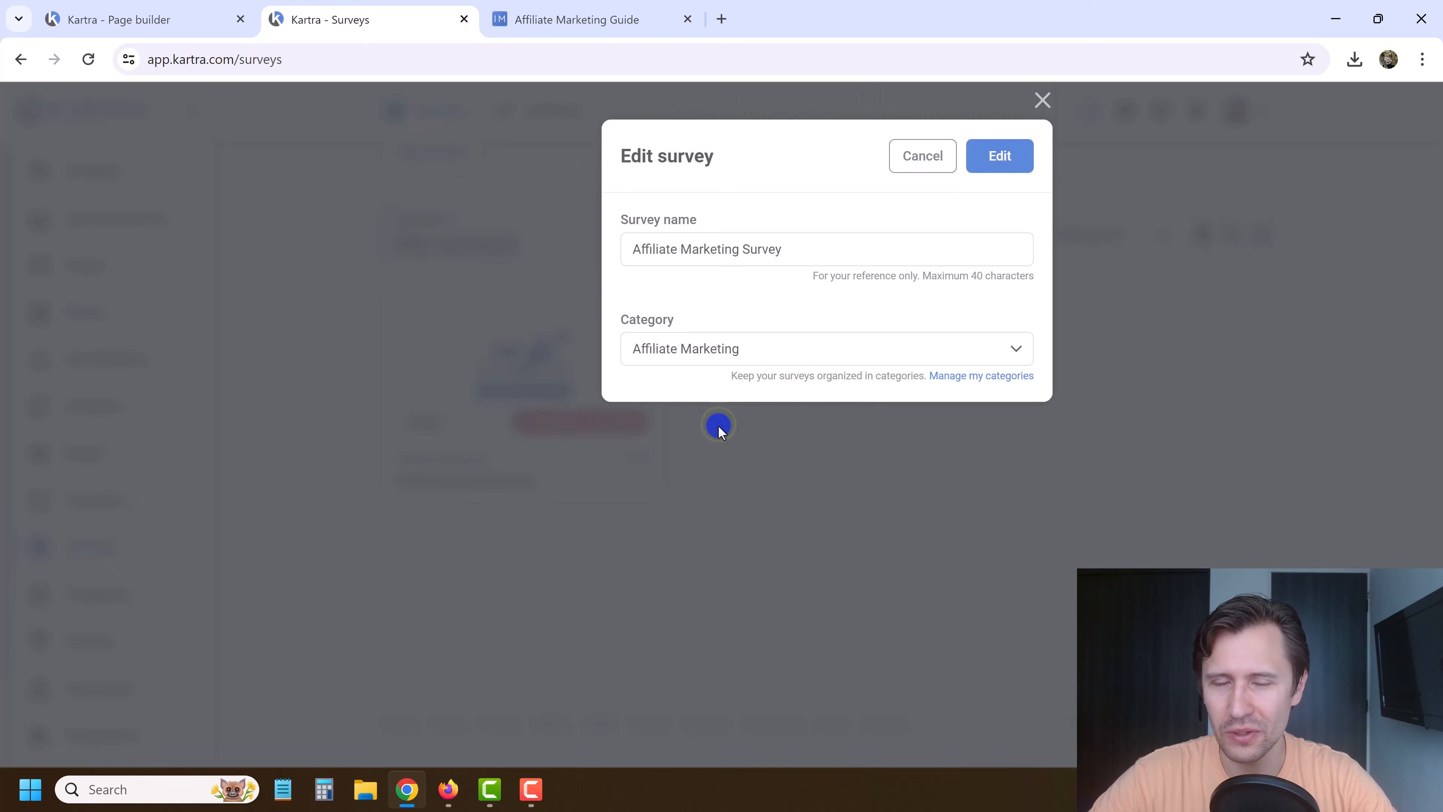
click(978, 158)
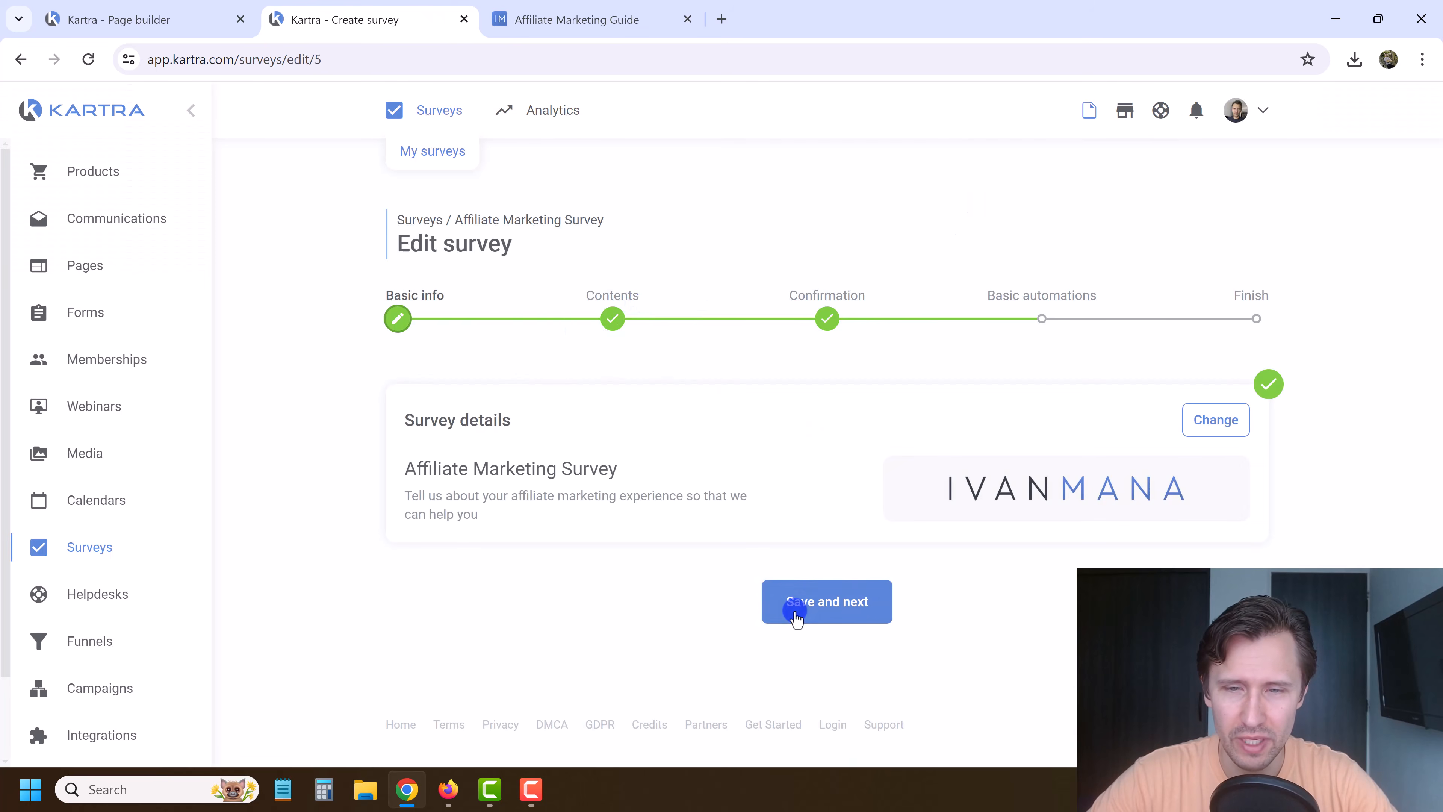
click(795, 615)
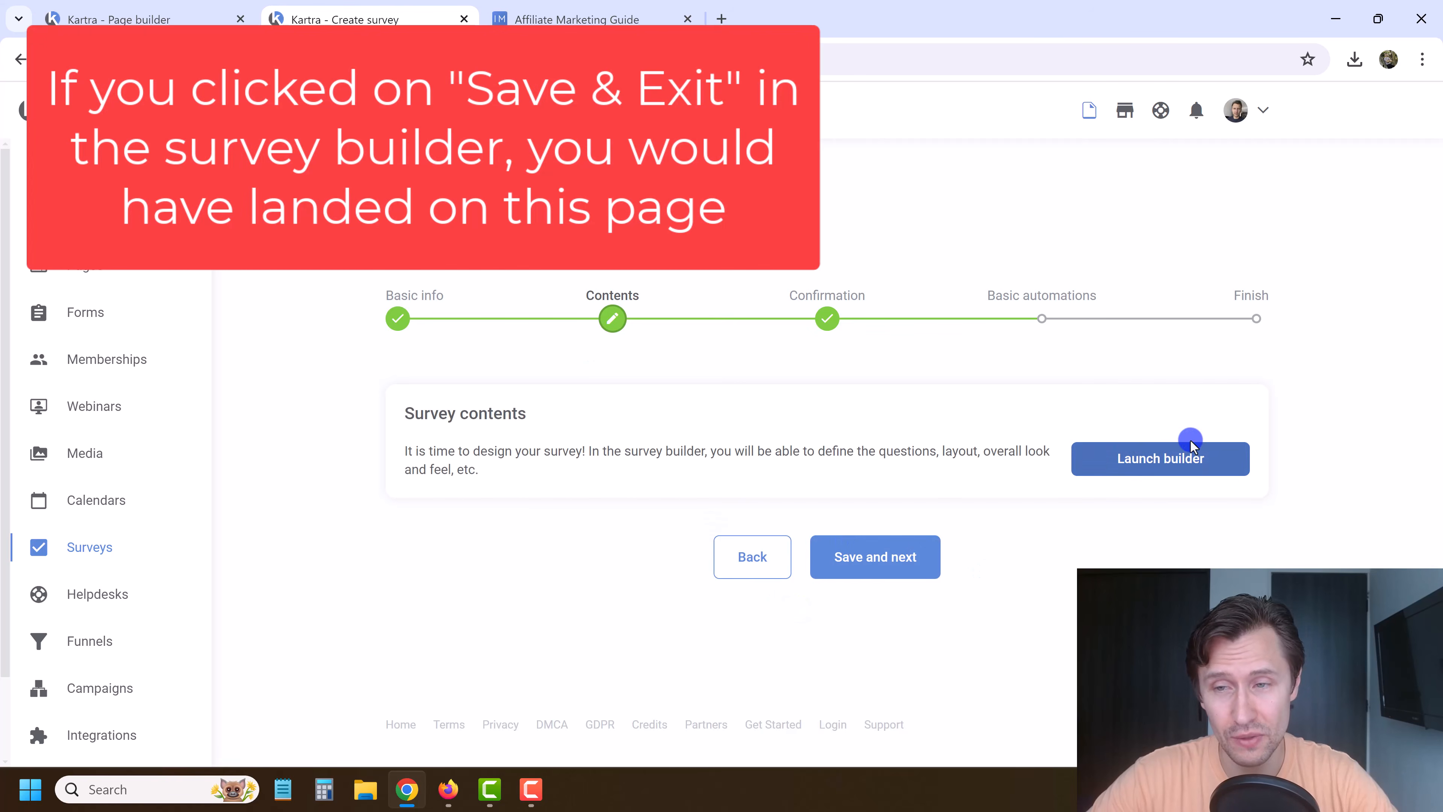
Continue to the survey's confirmation settings, enable sending a confirmation email through KartraMail, and save the choice.
click(884, 541)
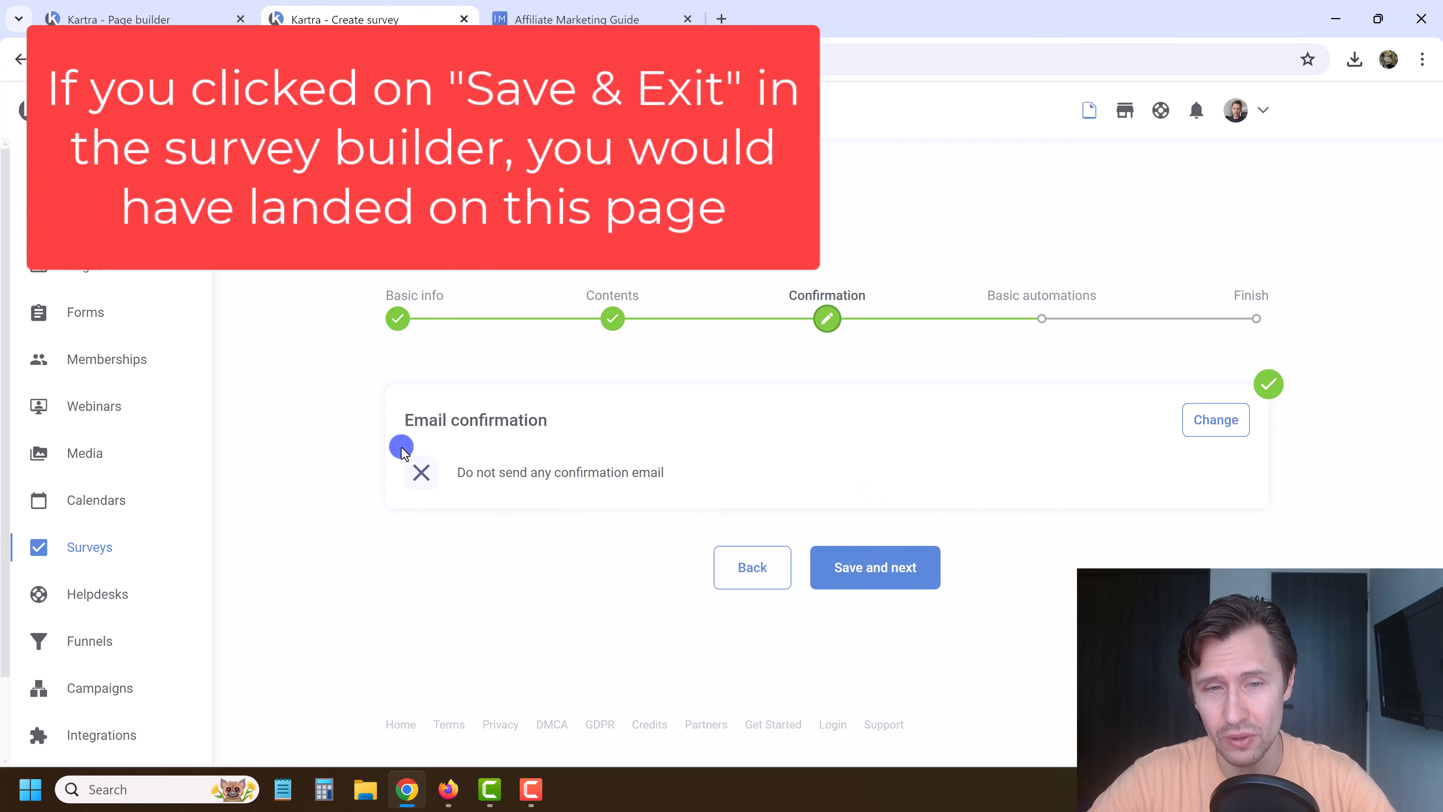
click(1216, 420)
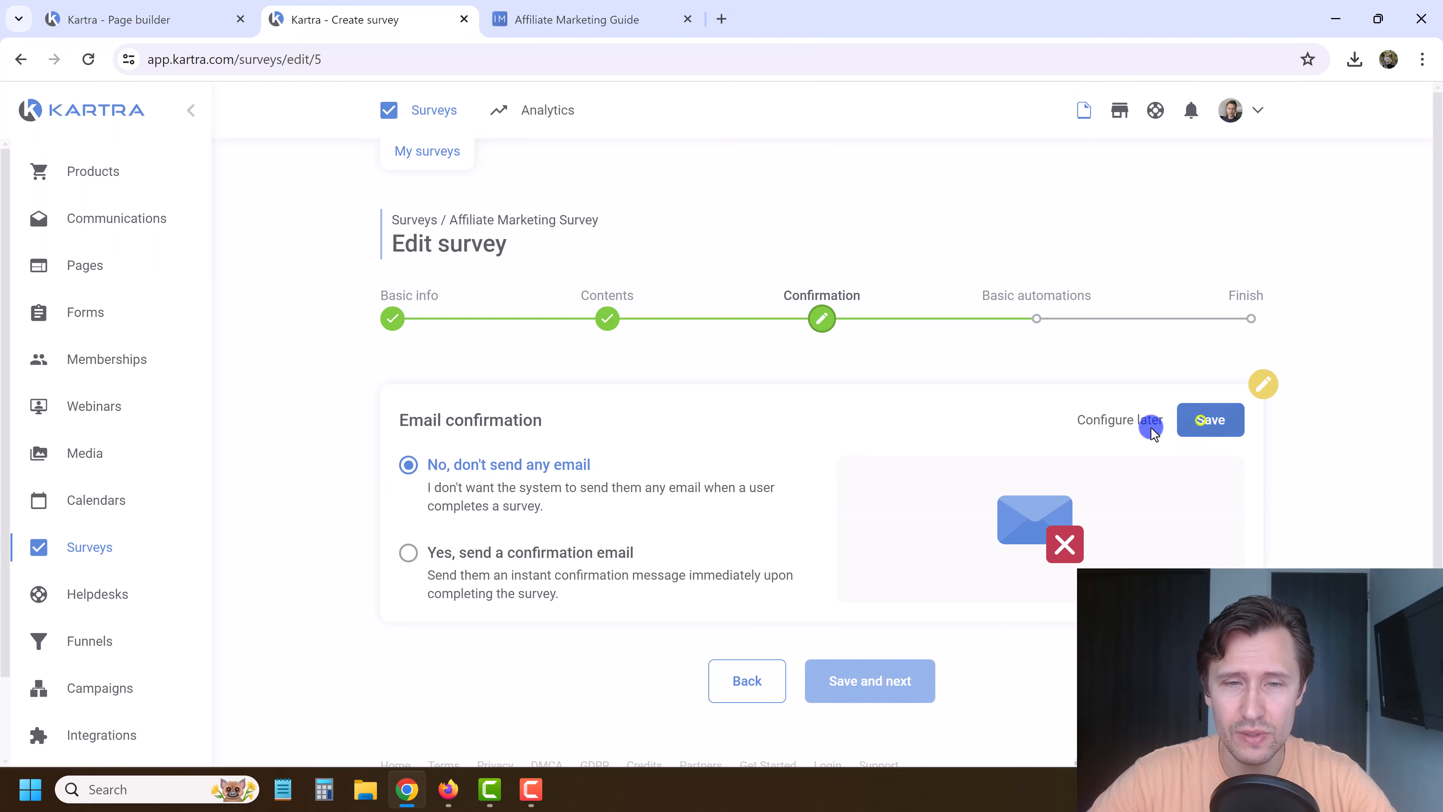
scroll(660, 460, down, 1)
click(522, 537)
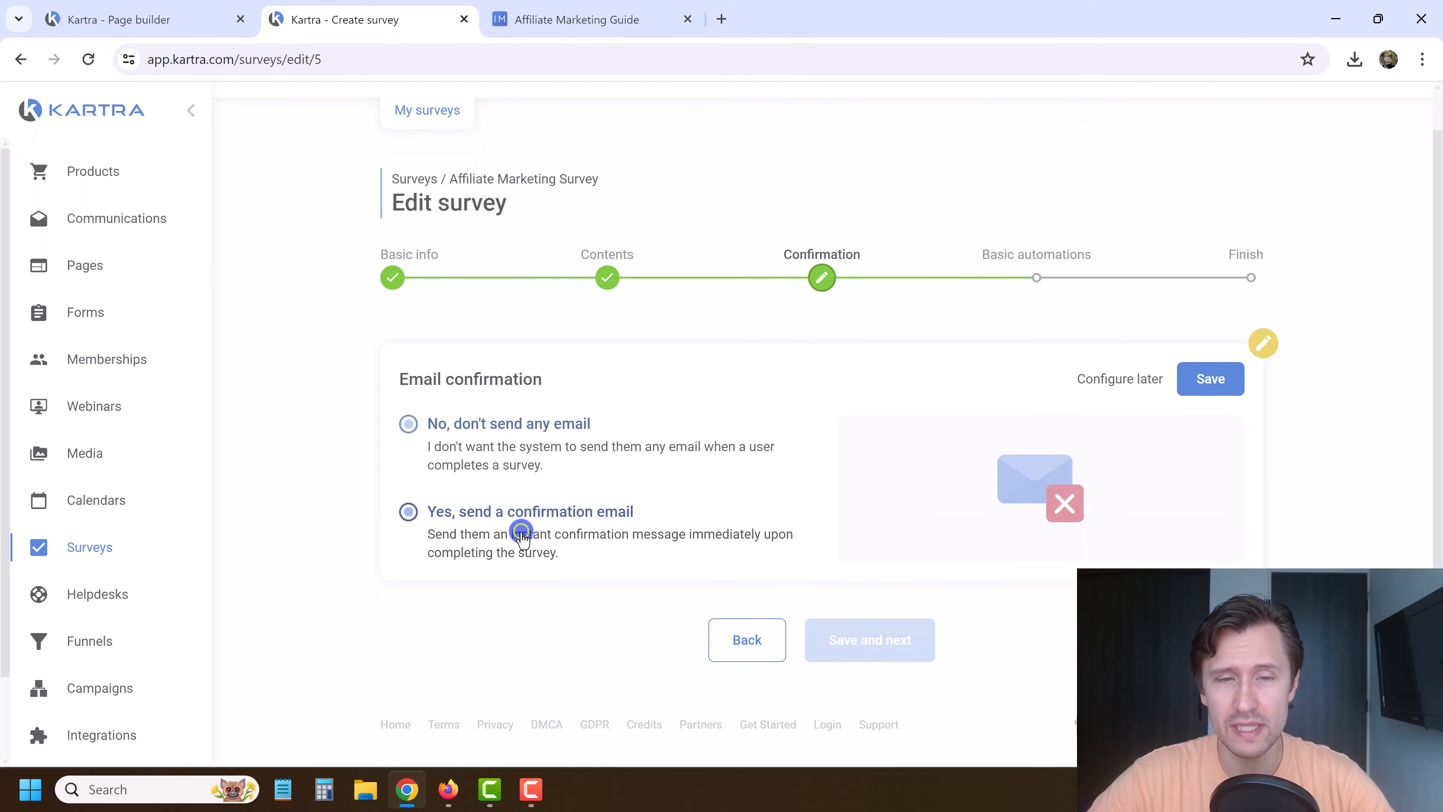
scroll(782, 449, down, 3)
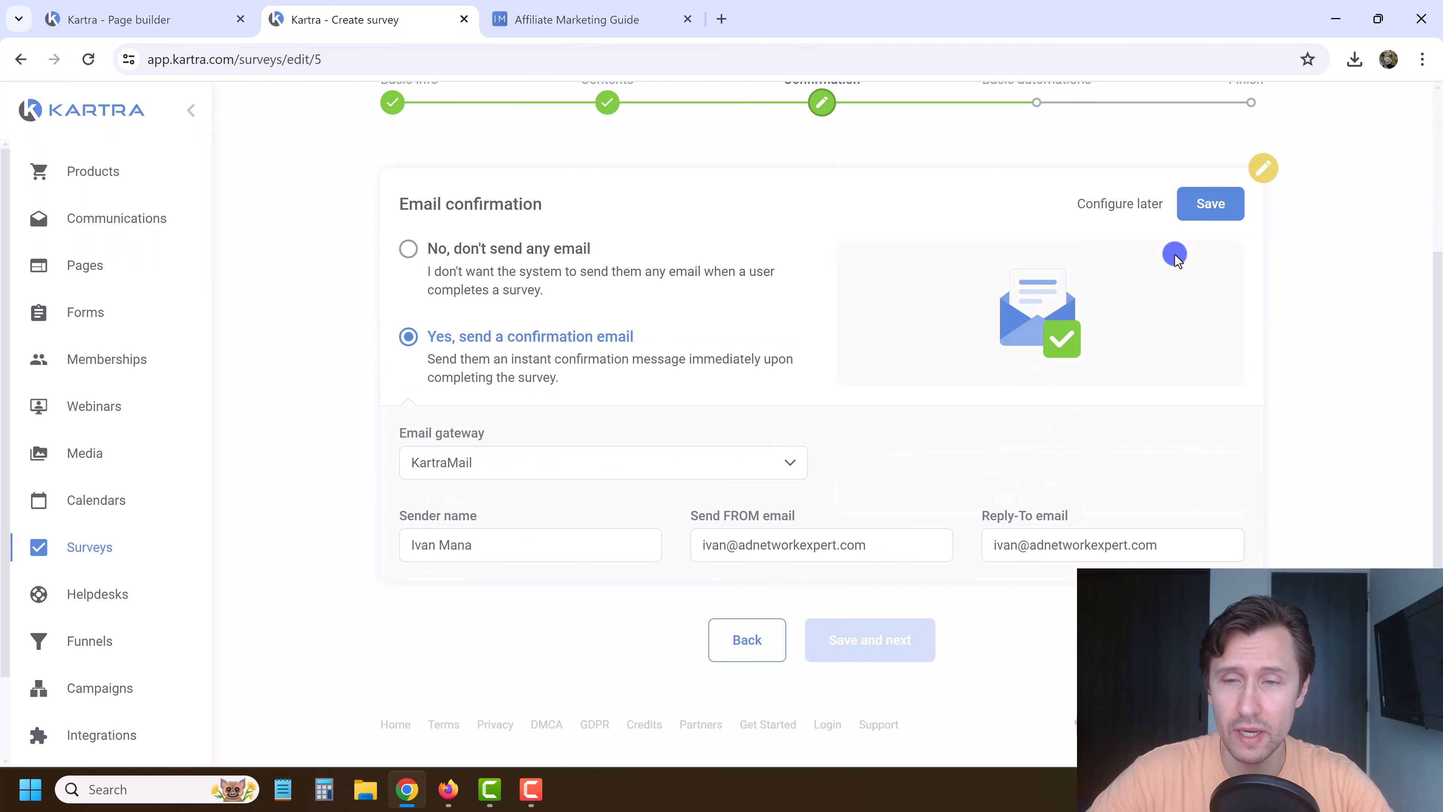
click(1207, 204)
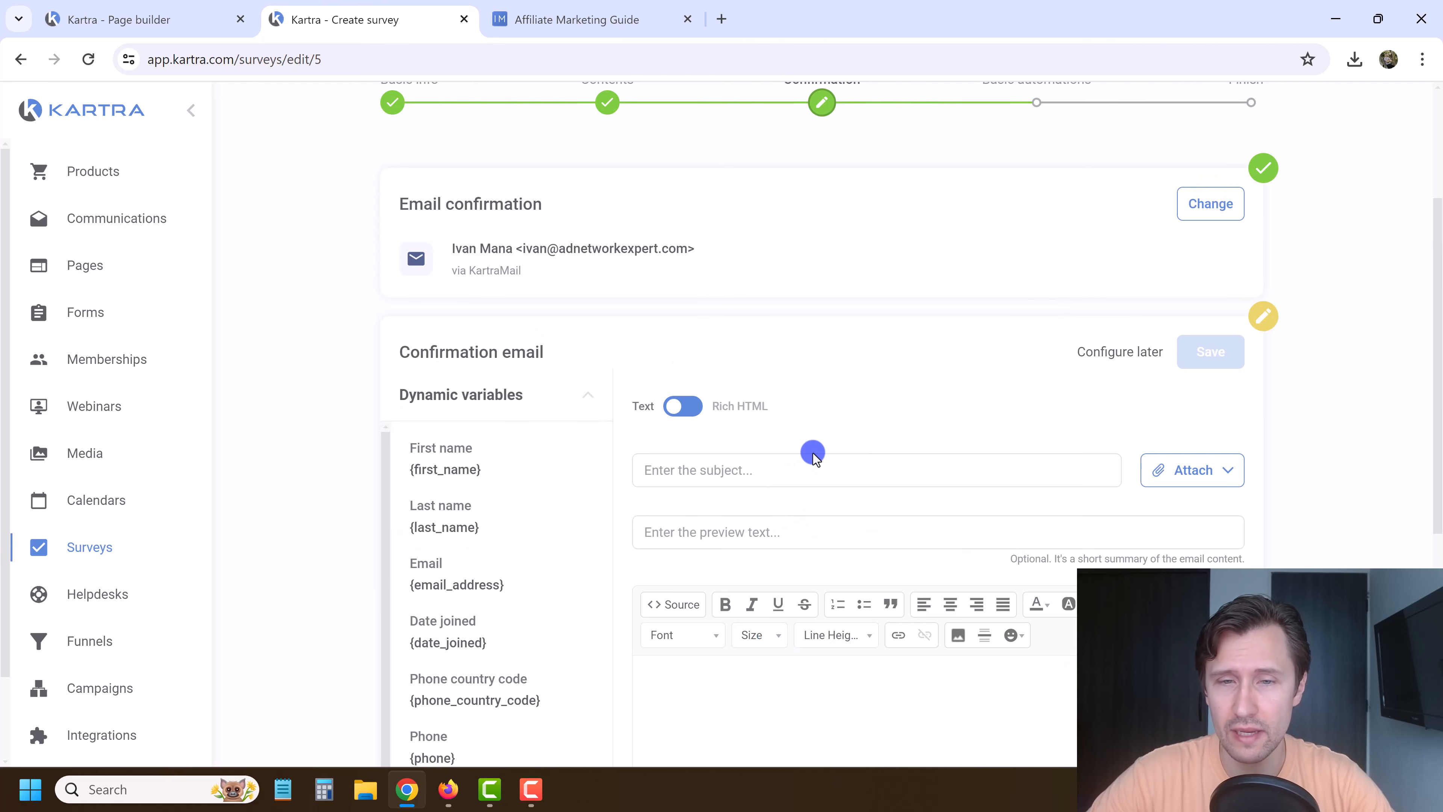
Set the confirmation email's subject to "Thank you for completing the survey!" and start the body with the greeting "Hey {first_name},".
click(730, 384)
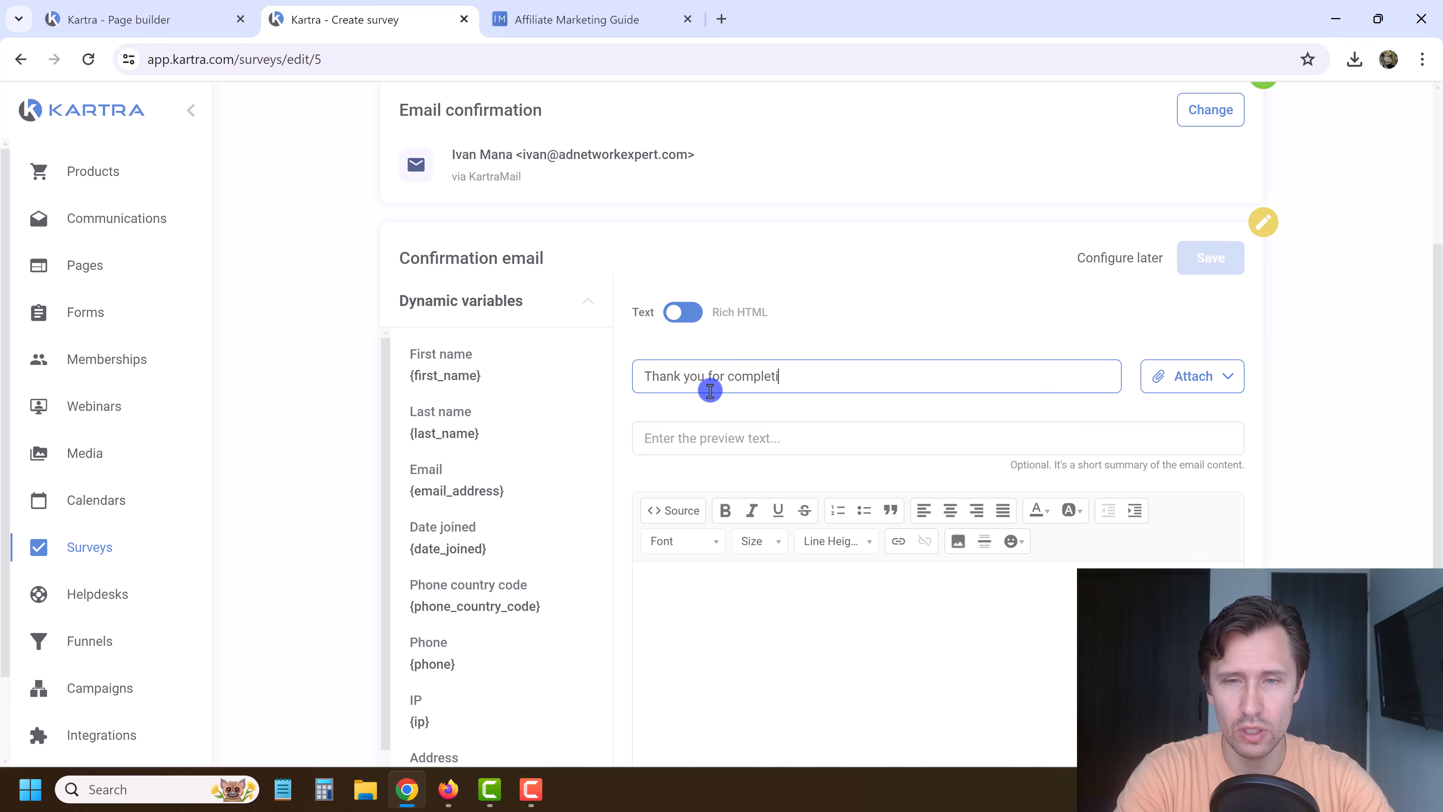
key(Tab)
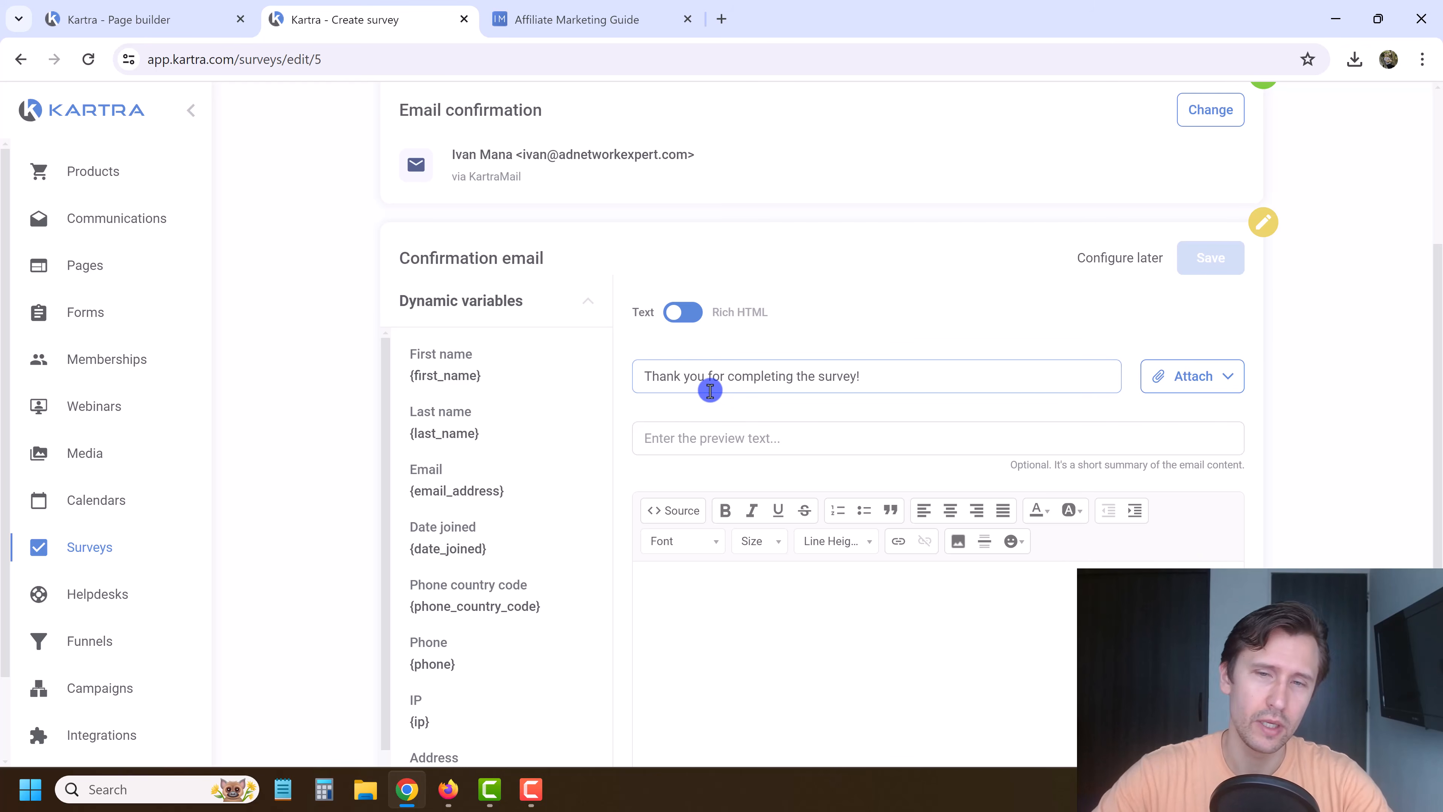
click(738, 627)
click(474, 374)
key(ctrl+c)
click(692, 601)
text(Hey)
key(Return)
key(ctrl+v)
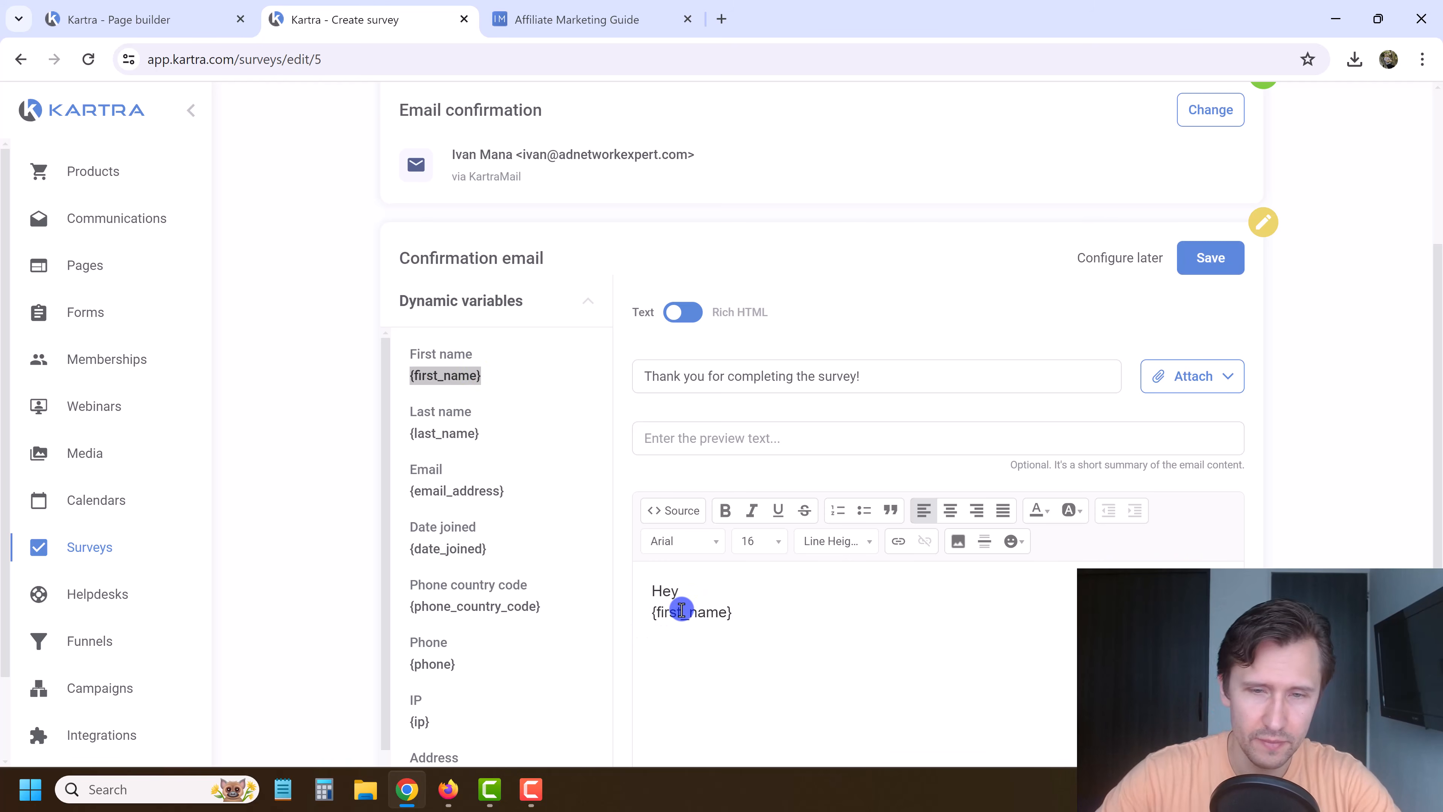
key(BackSpace)
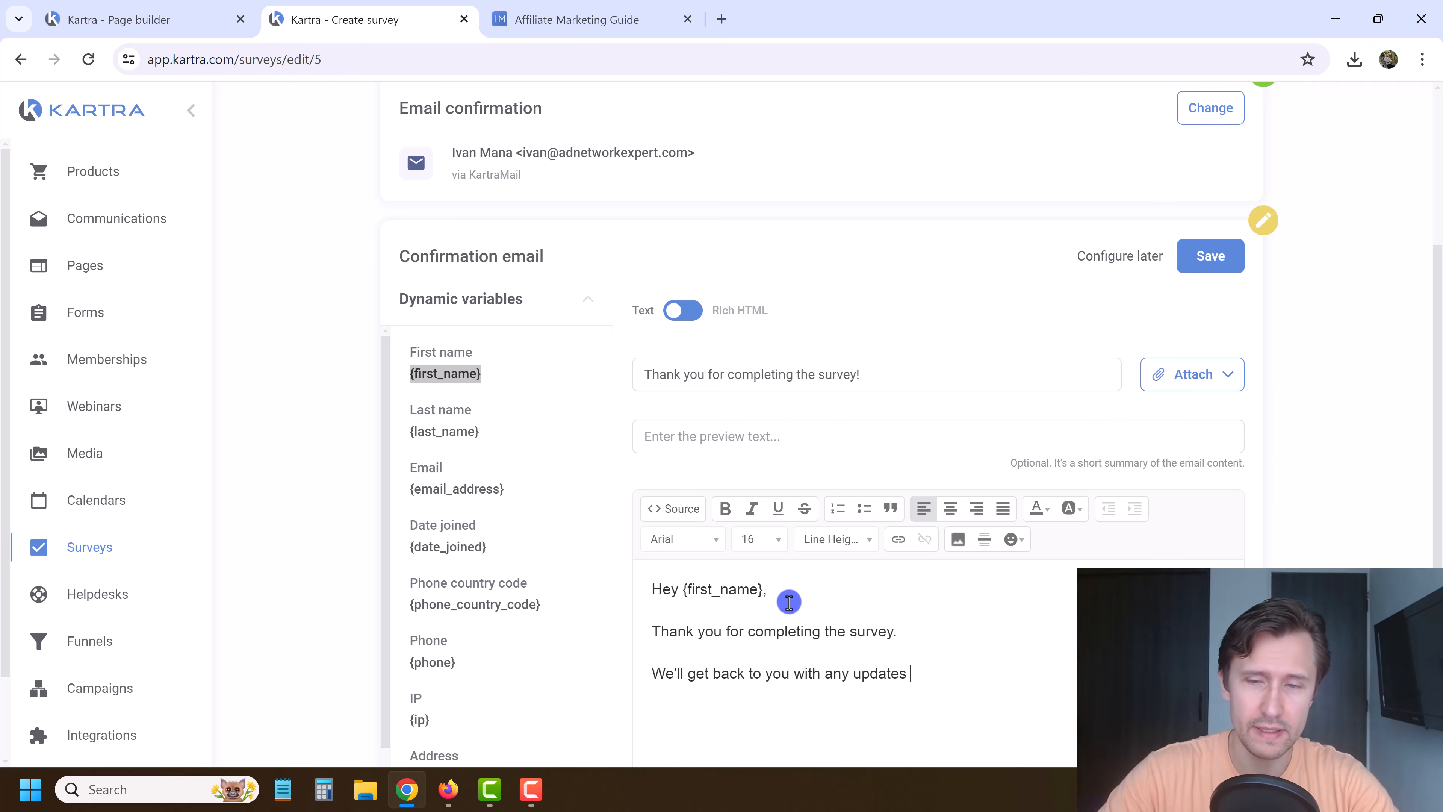
Finish the email body about updates on what they would like to learn, signing off "Talk soon," with the sender's first name, and save.
scroll(782, 594, down, 3)
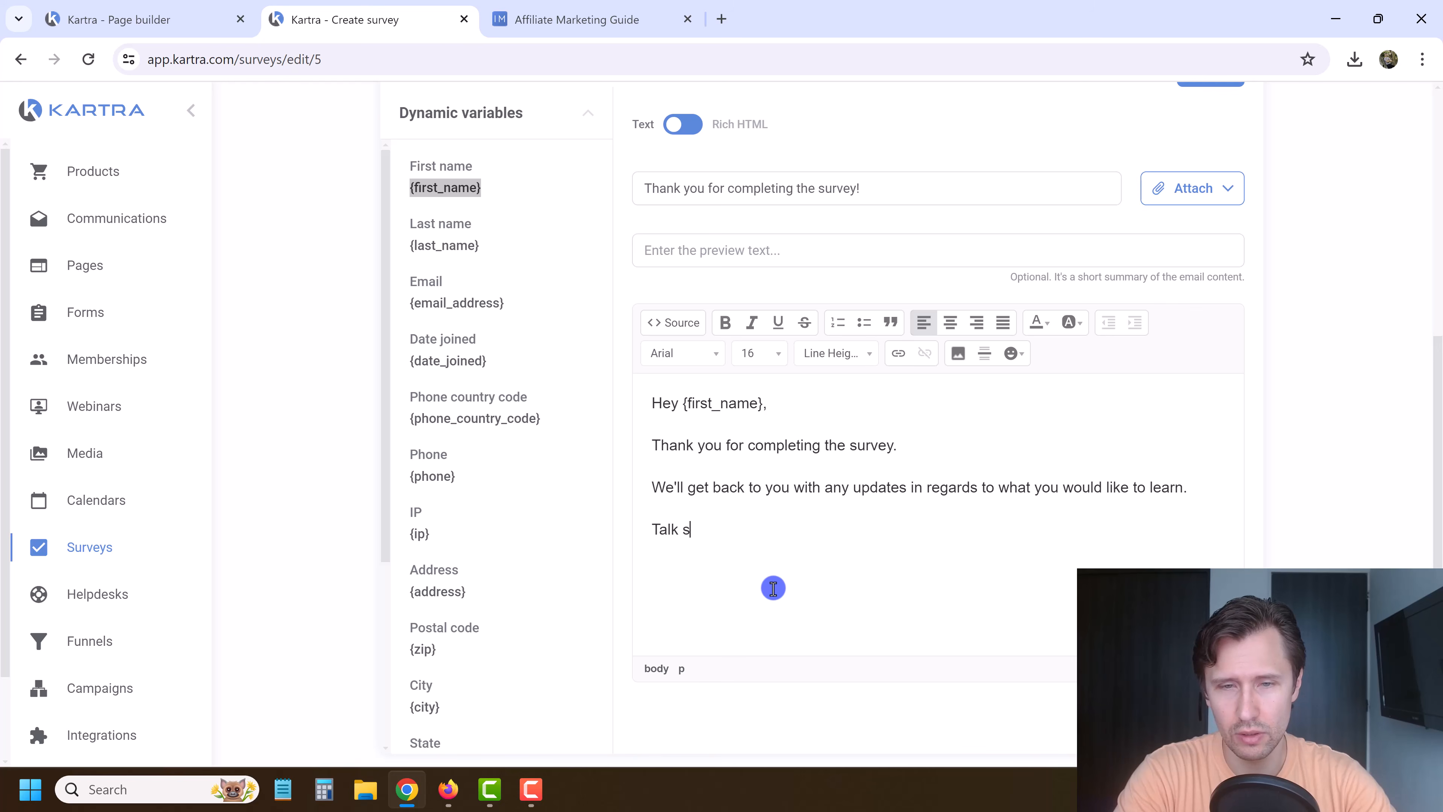
scroll(774, 589, up, 3)
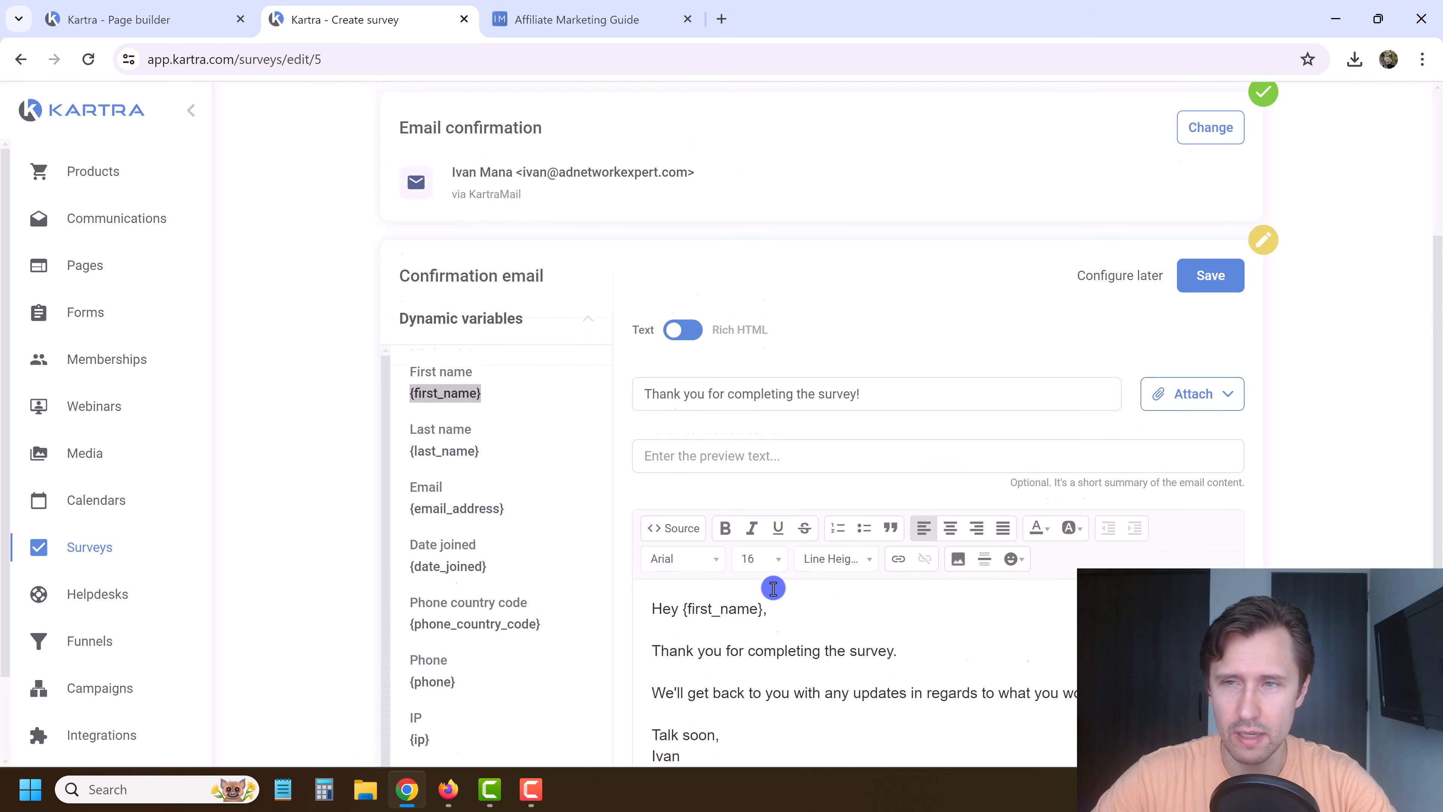
click(1222, 272)
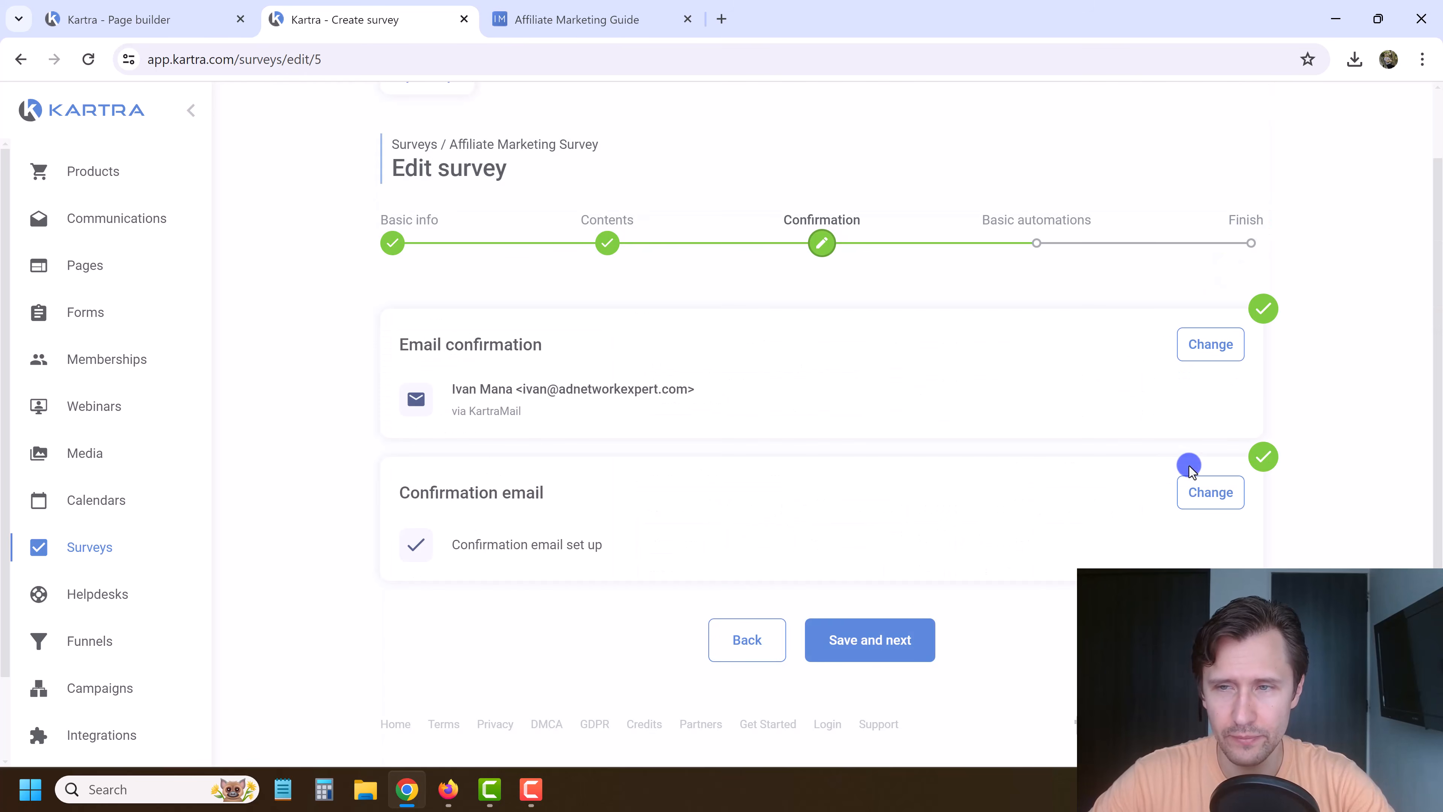
click(899, 653)
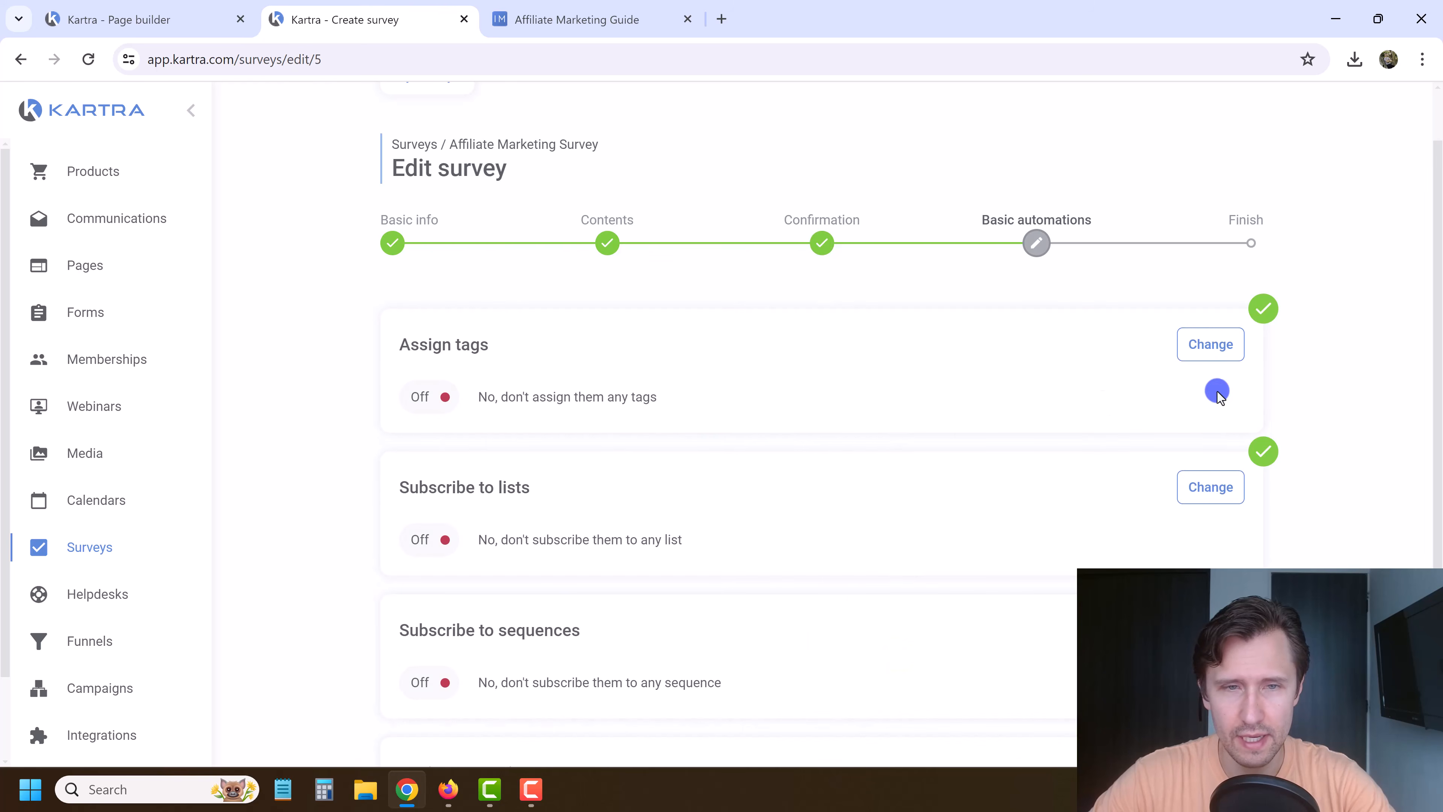
Enable assigning tags to survey completers, choose the Affiliate Marketing category, and open the form for a new tag.
click(1212, 344)
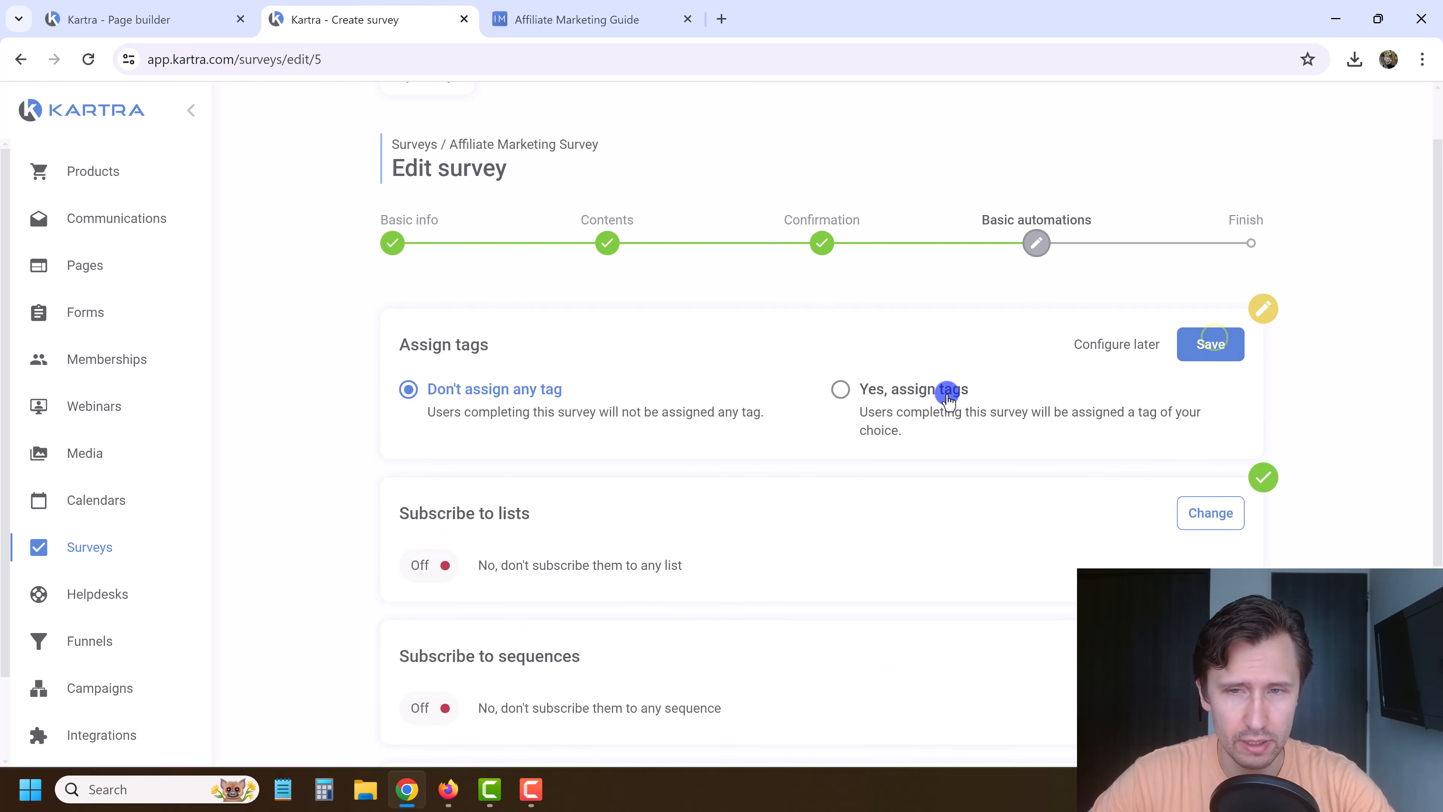
click(911, 392)
click(612, 491)
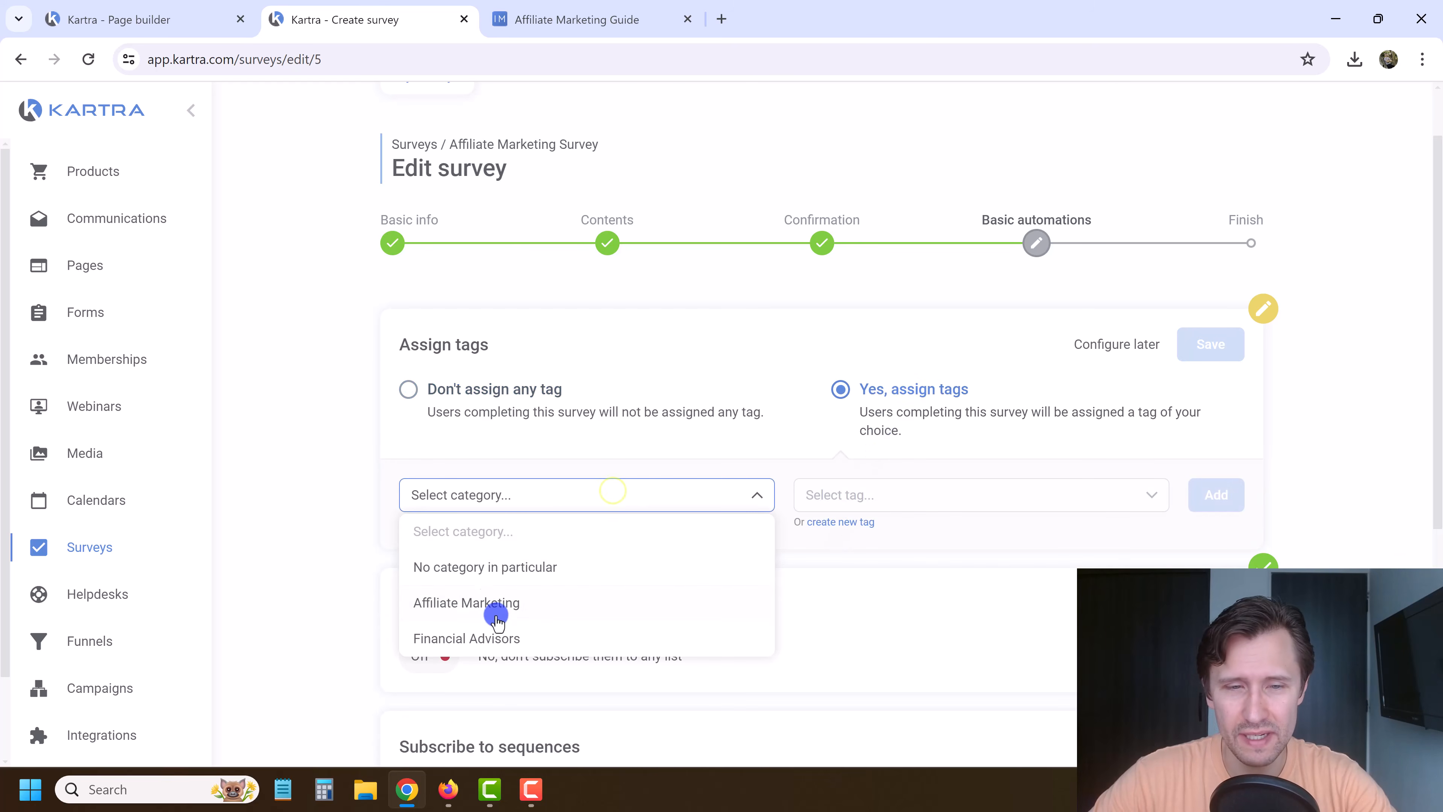
click(484, 602)
click(825, 518)
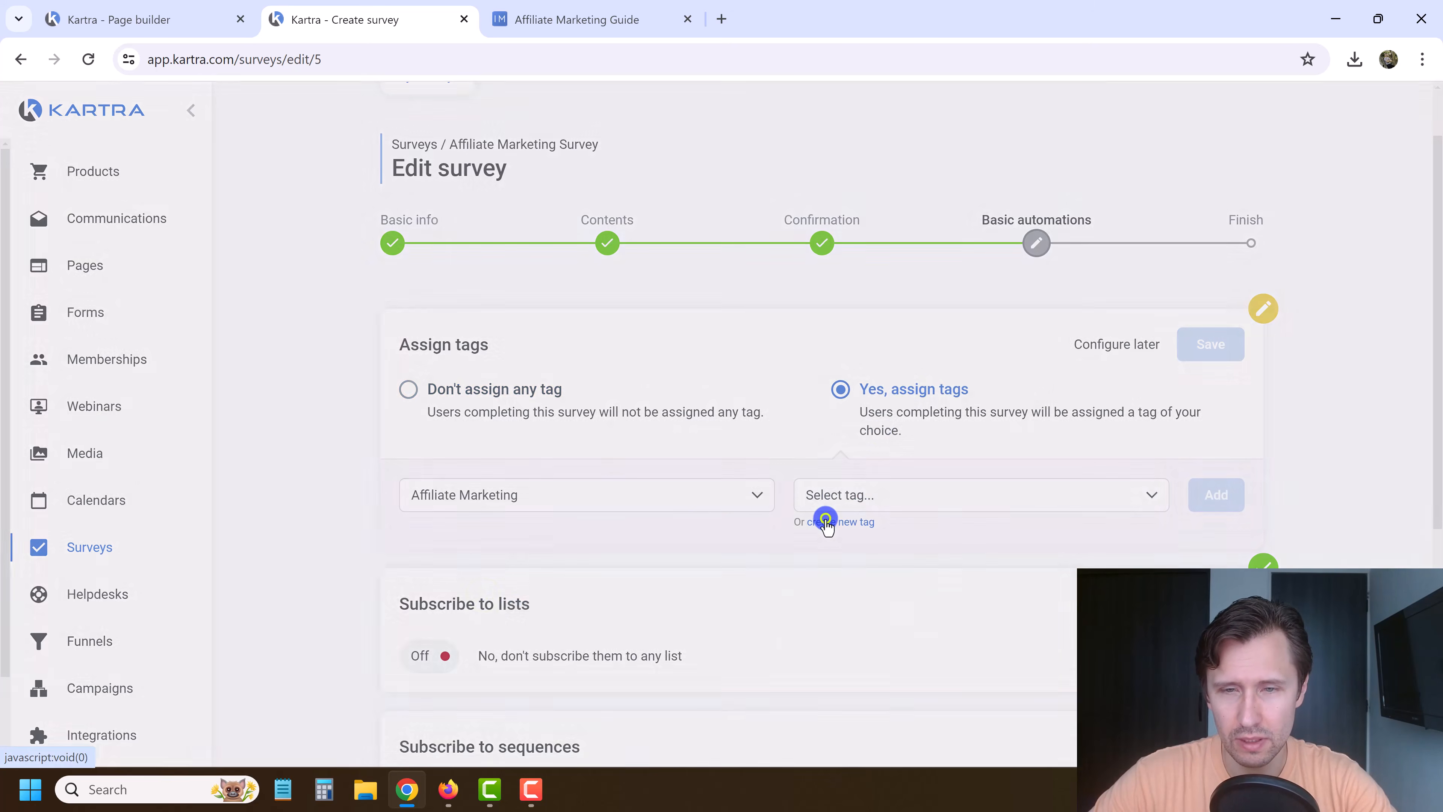
Create and add the tag "Survey Completed", described as "People who completed the survey", in the Affiliate Marketing category.
click(644, 238)
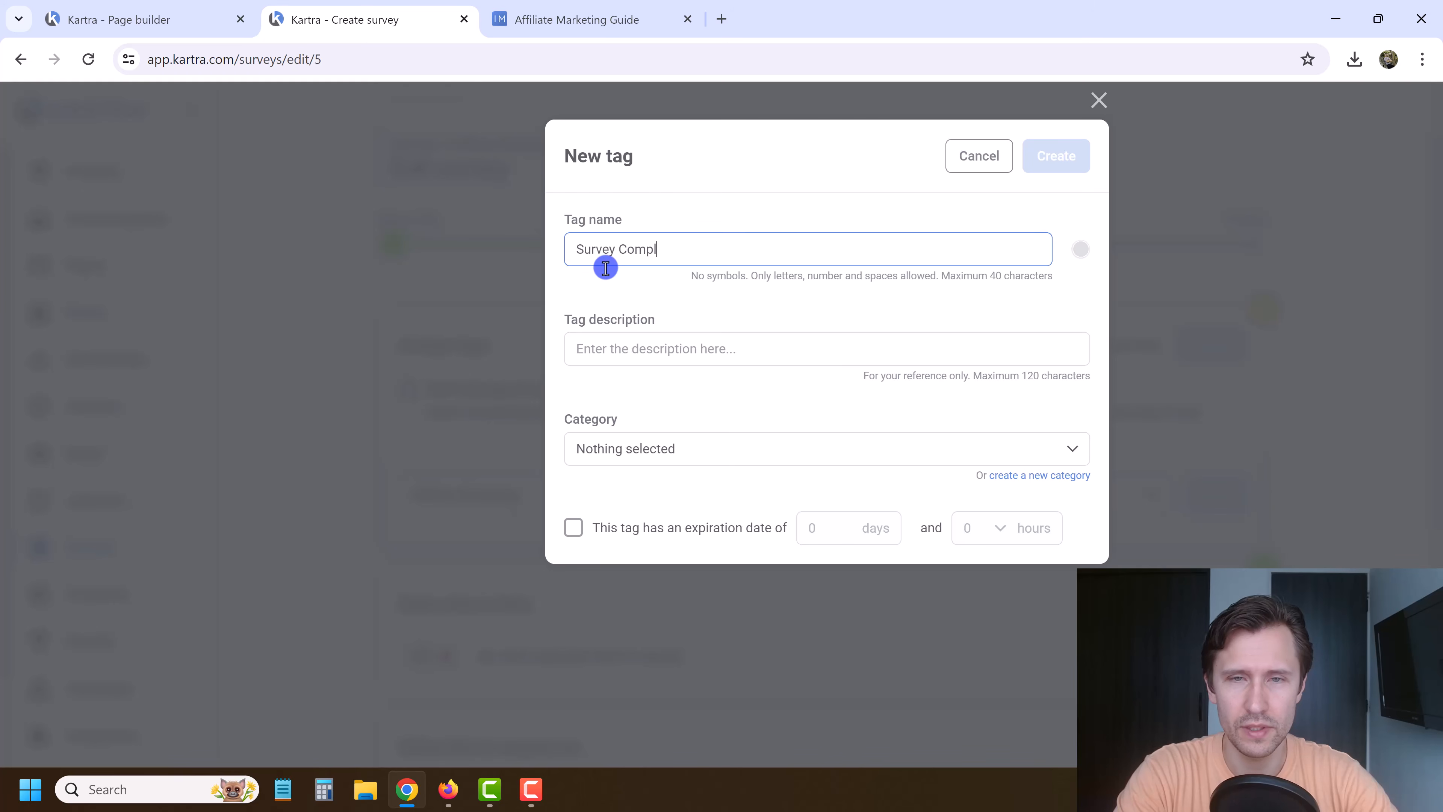
click(637, 349)
text(People who completed the survey)
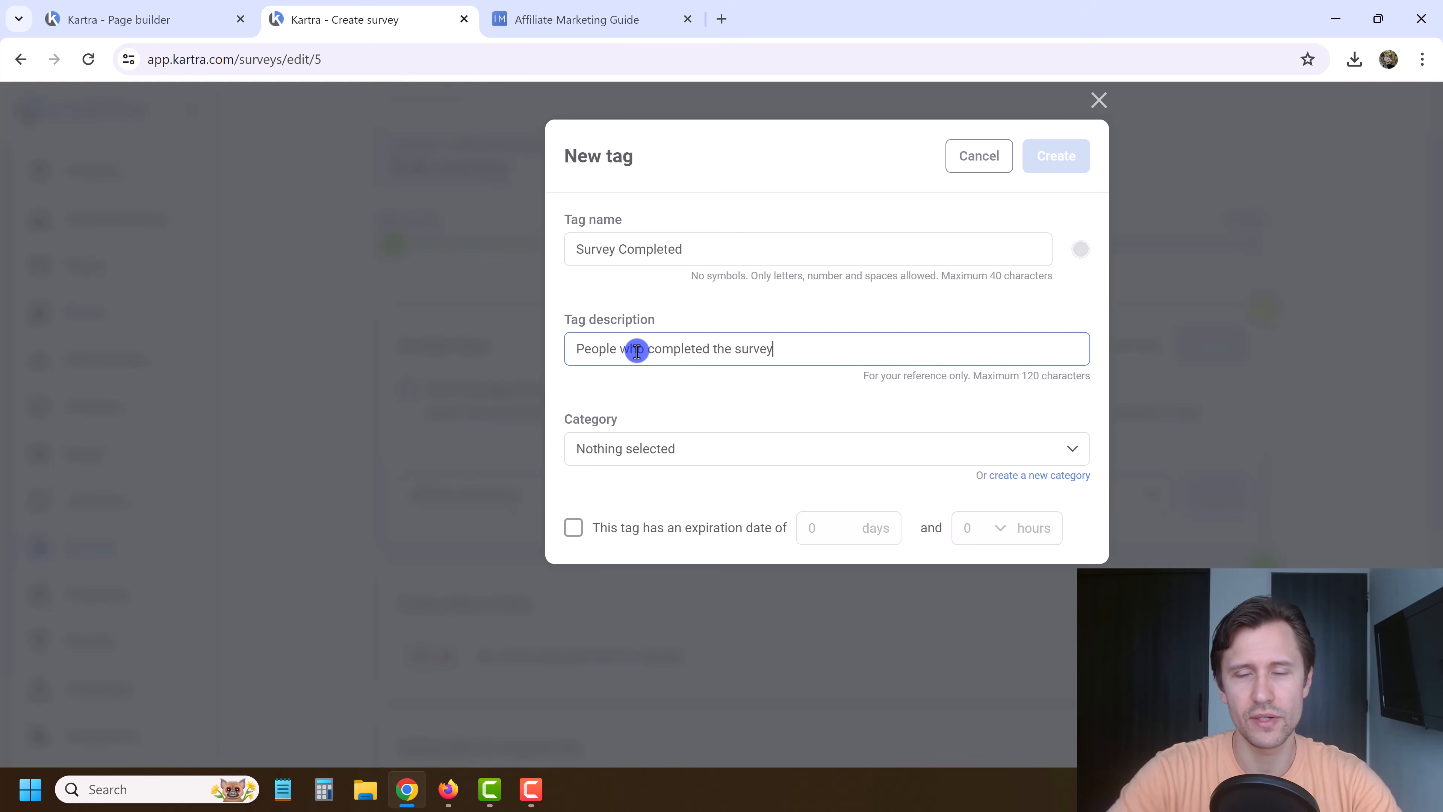
click(723, 444)
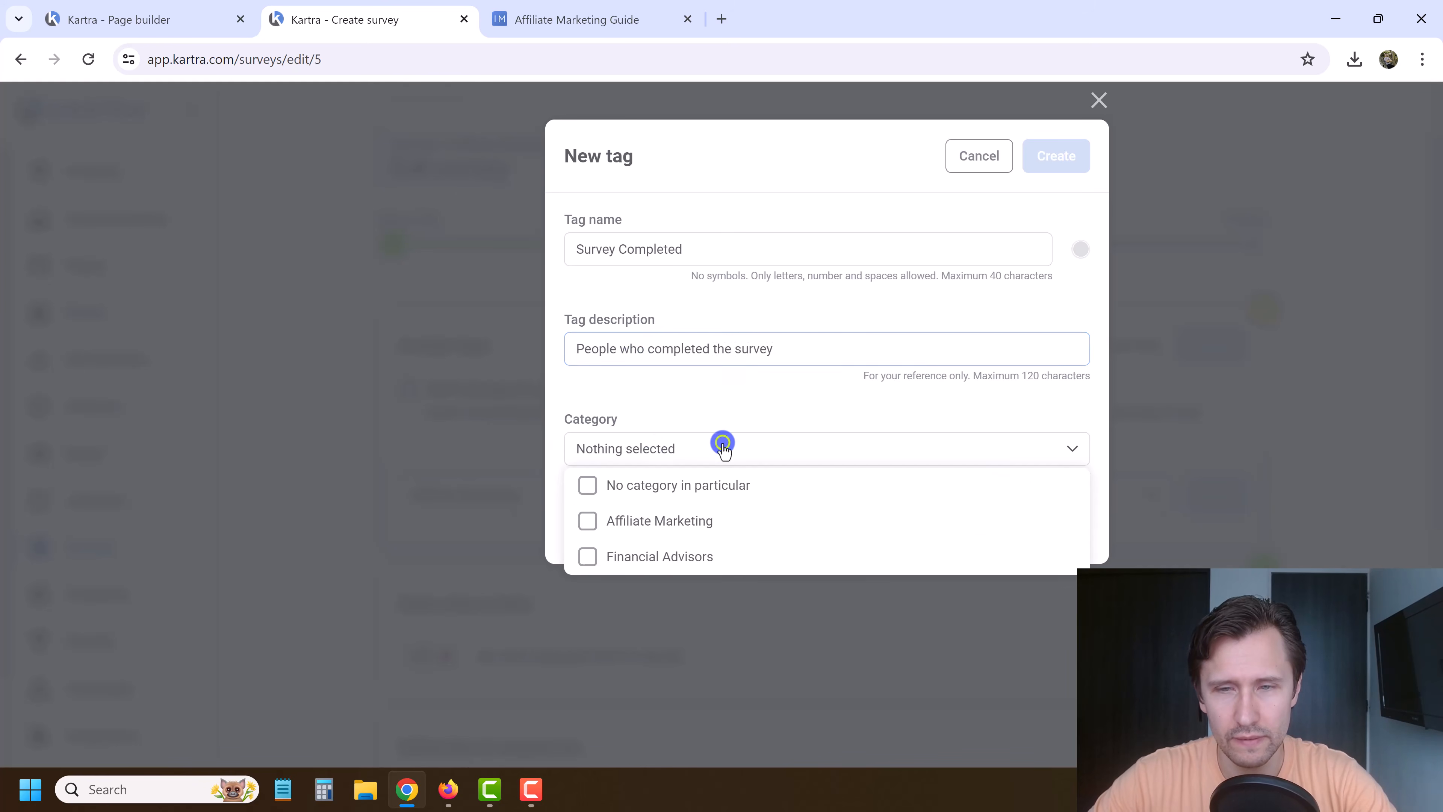
click(679, 522)
click(943, 419)
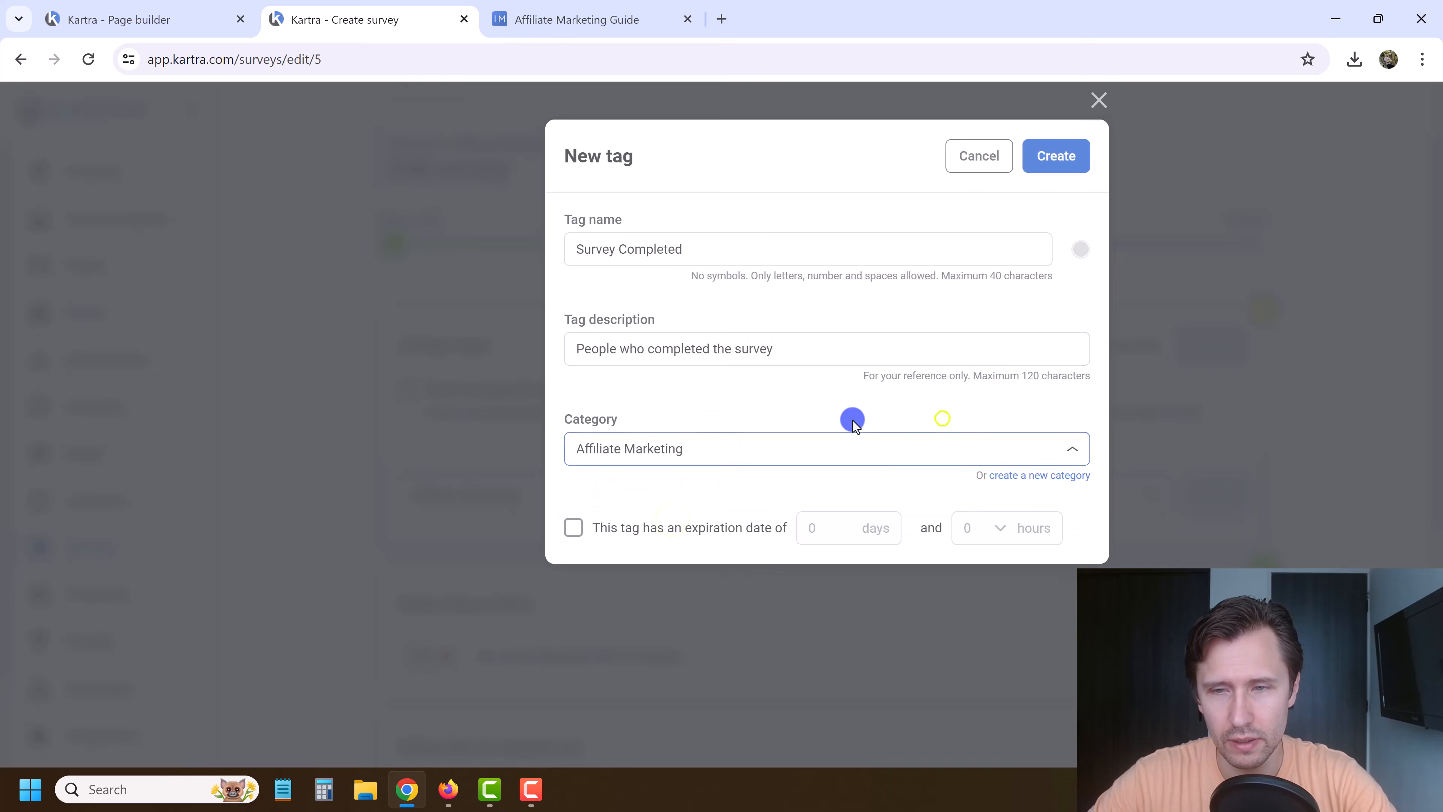
click(1082, 168)
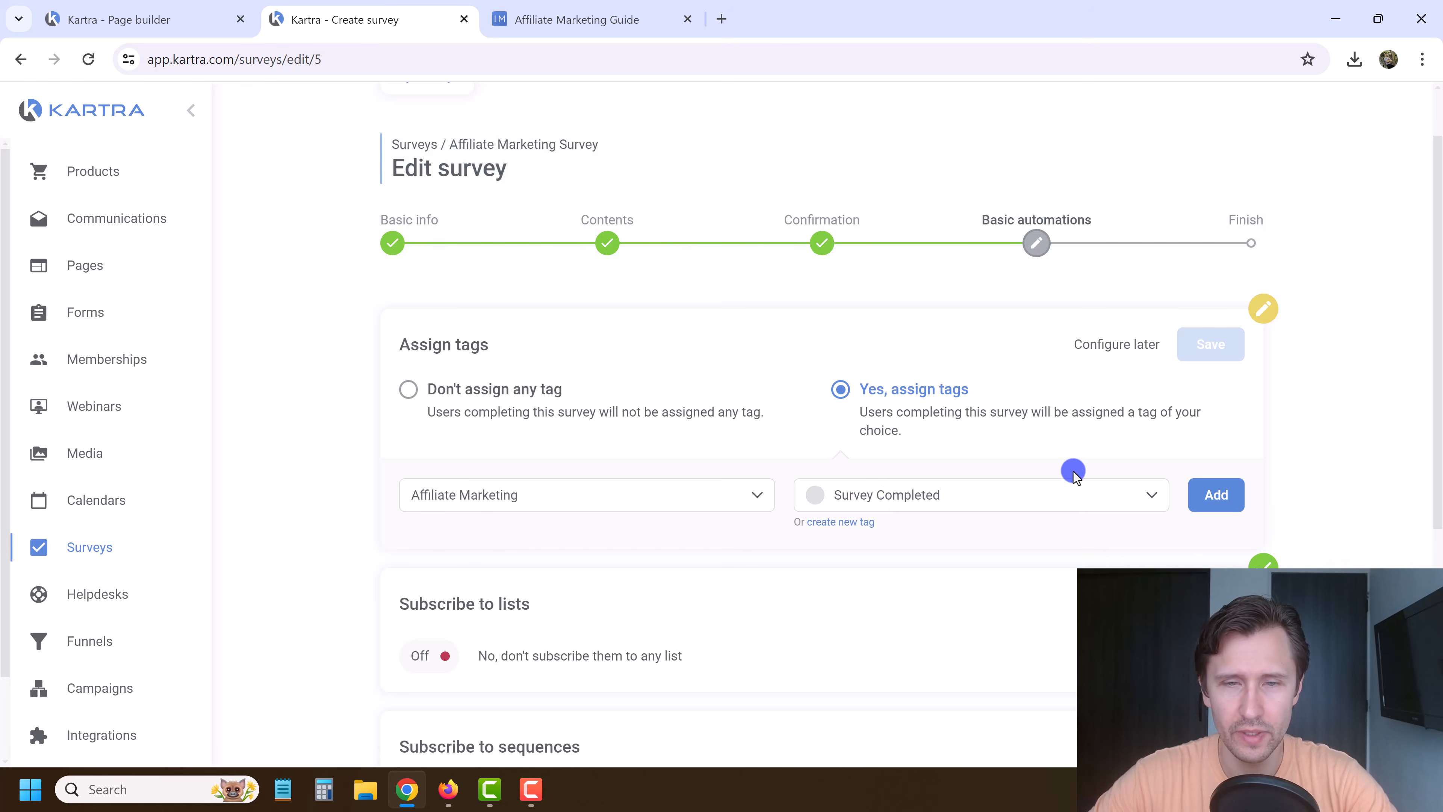
click(1216, 492)
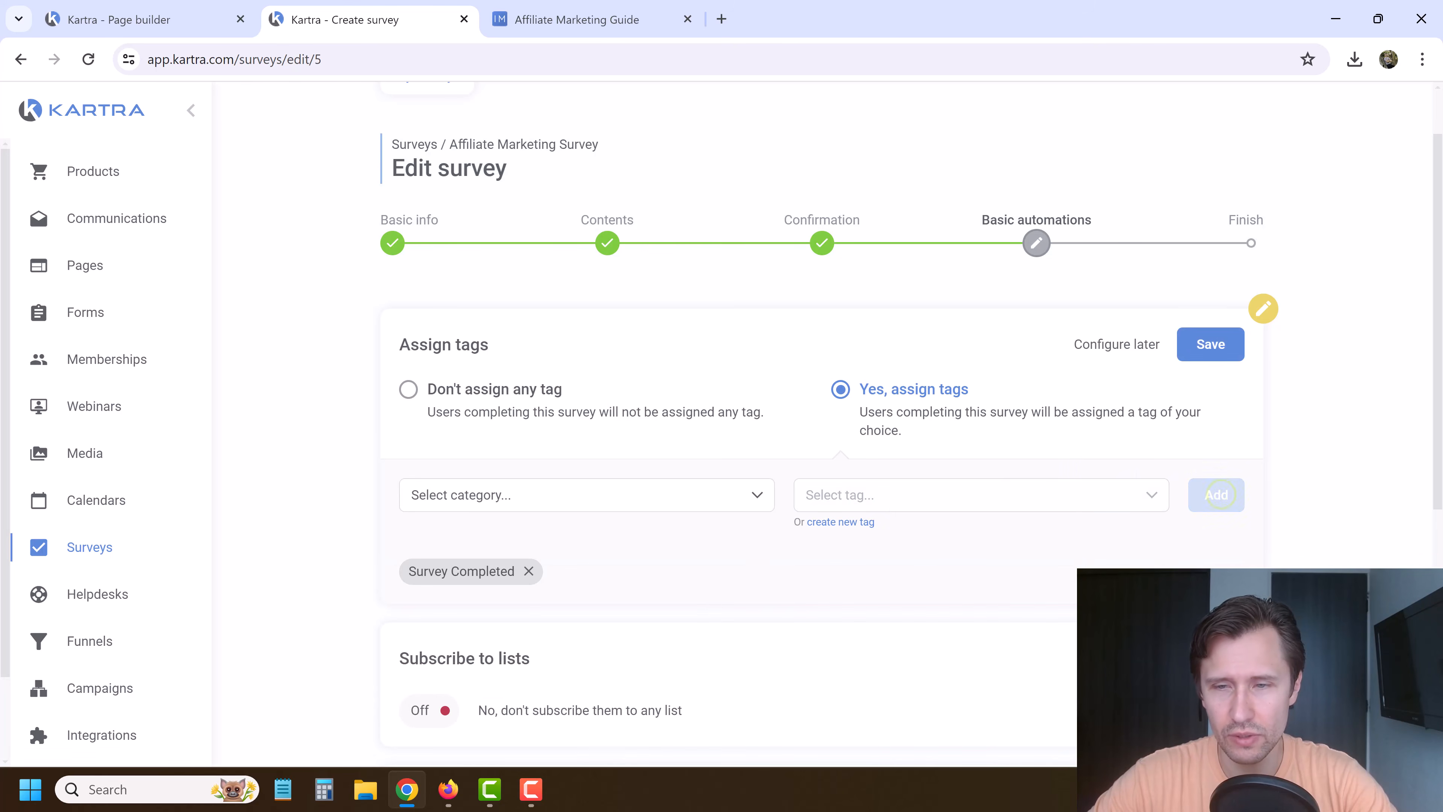
Subscribe survey completers to a new list named "Survey Completed" with the public description "If you filled in the survey".
scroll(1086, 484, down, 1)
click(1194, 558)
scroll(912, 606, down, 1)
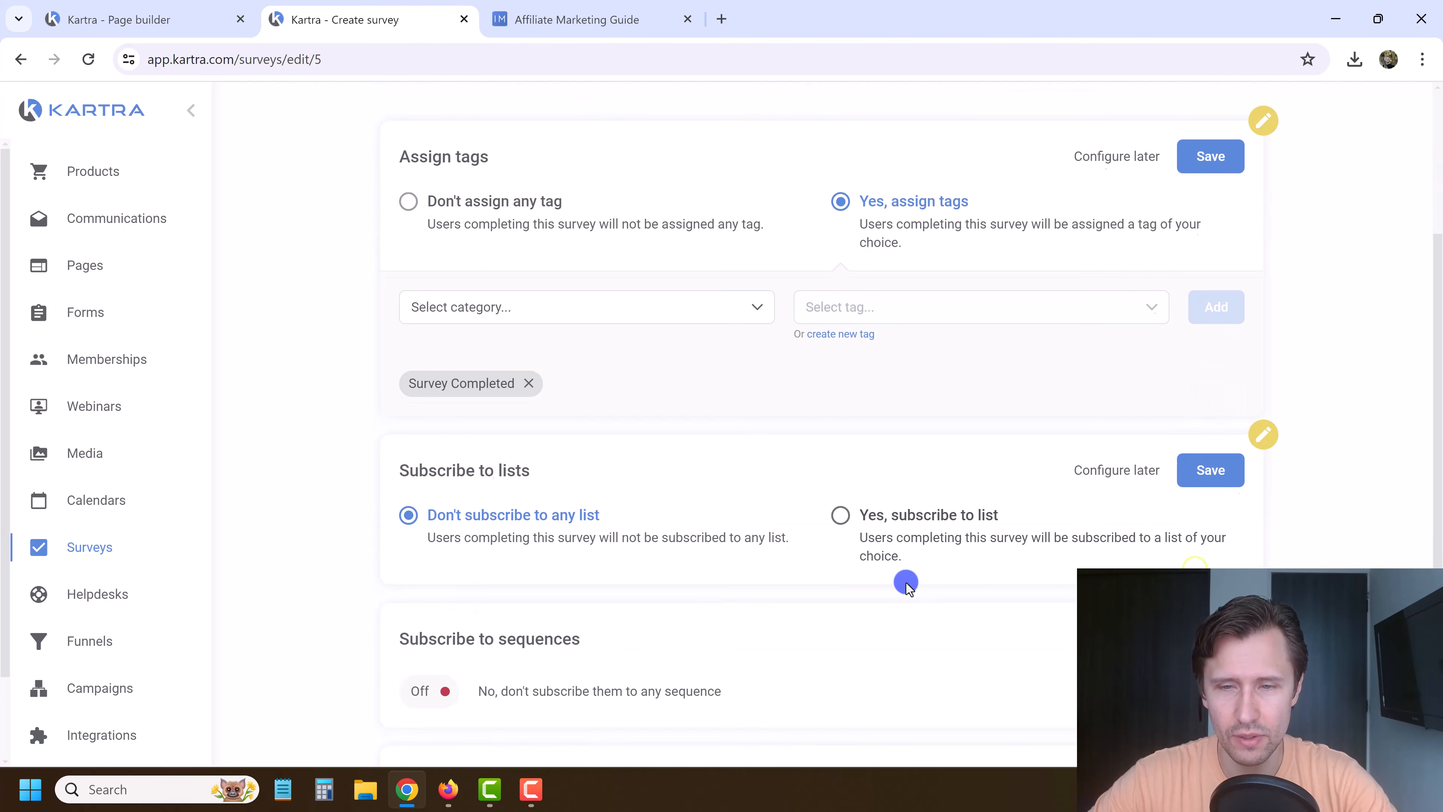
click(887, 516)
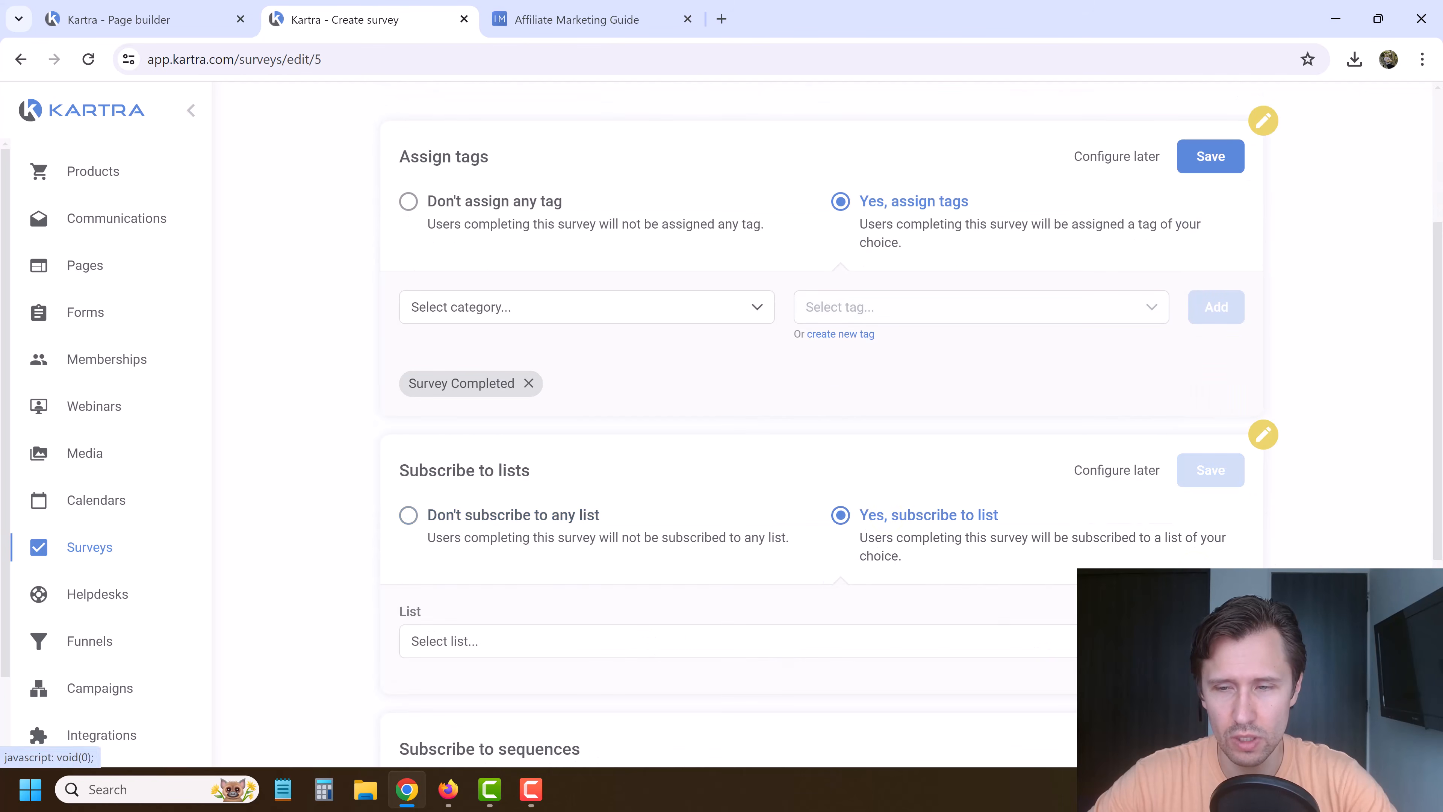
click(1136, 668)
click(713, 237)
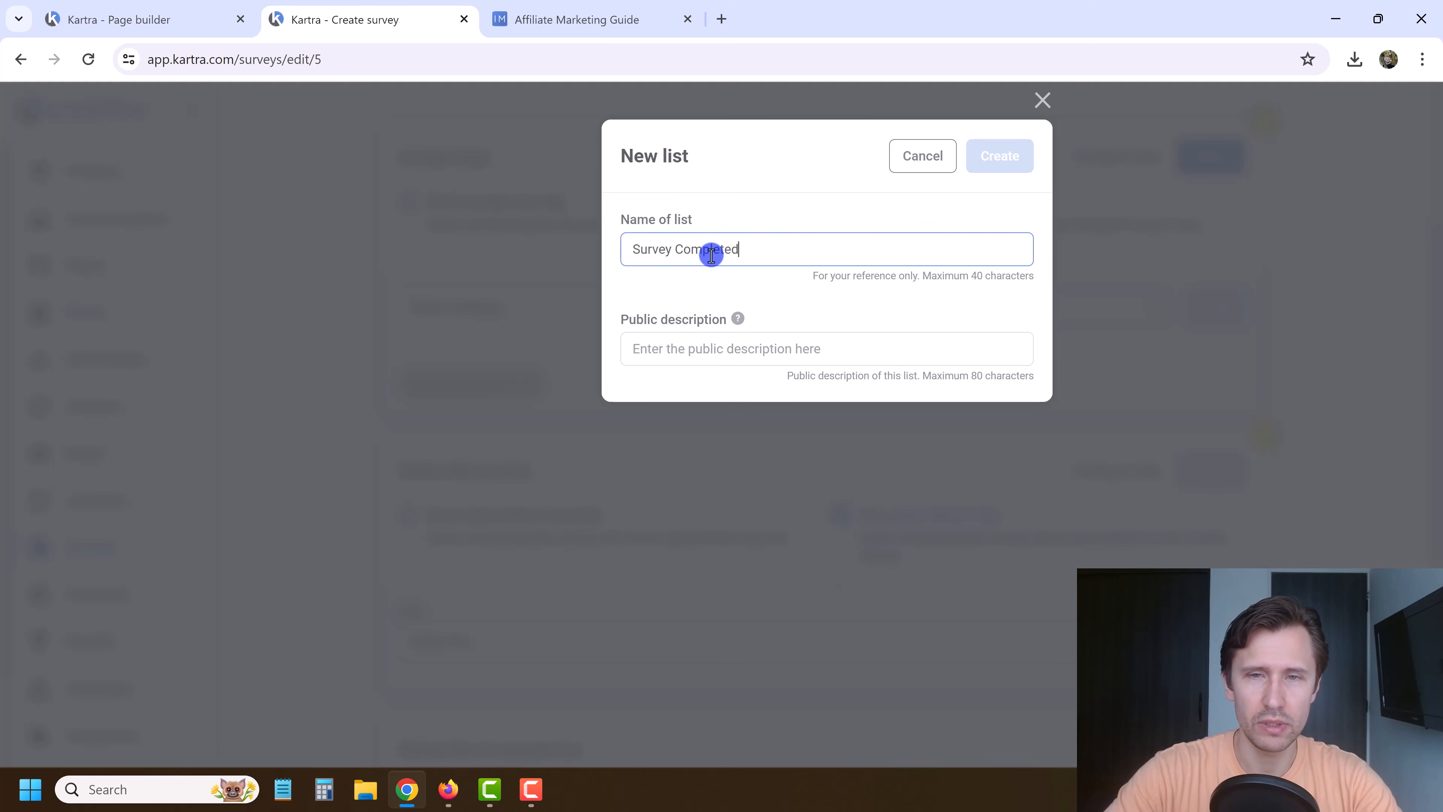
click(656, 346)
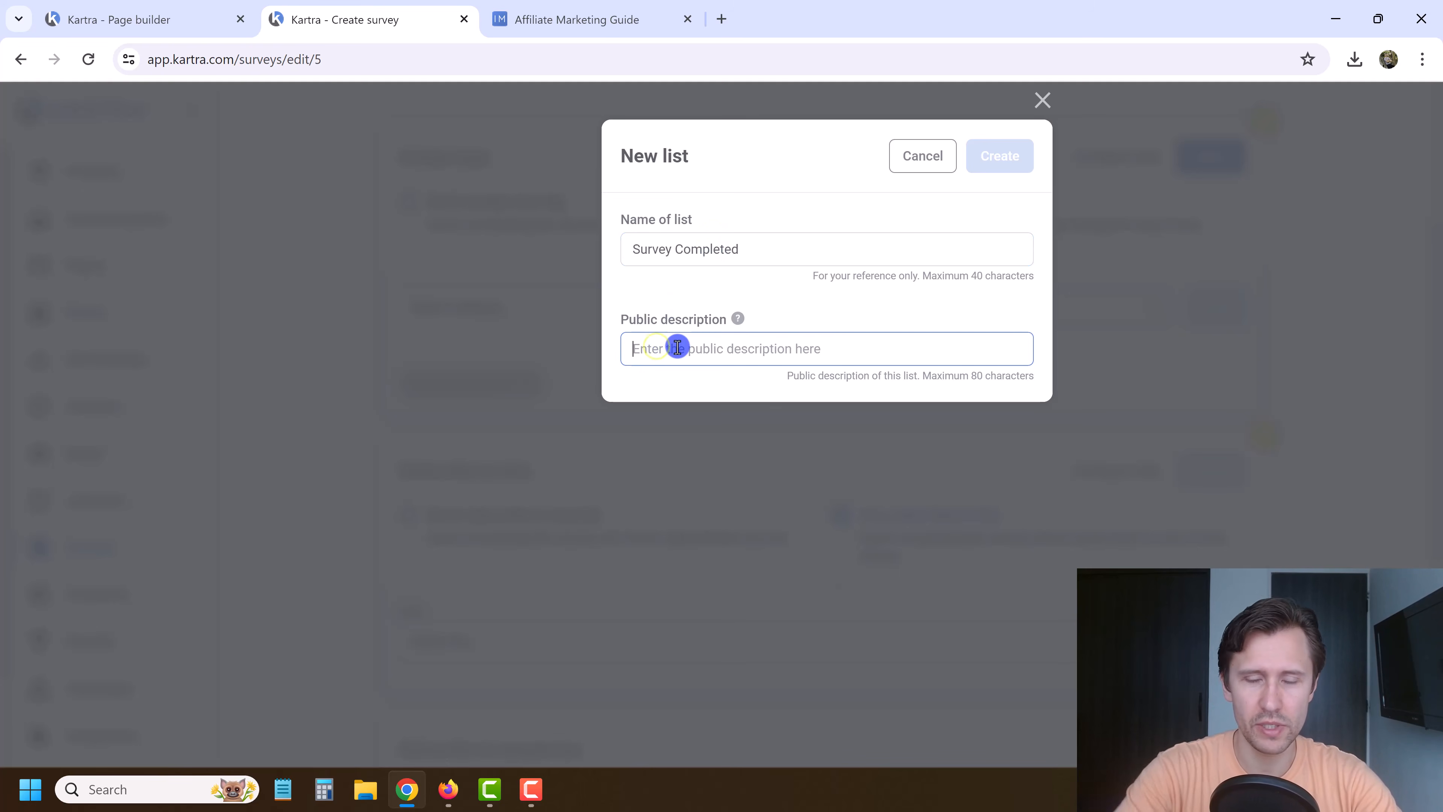
text(If you filled in the survey)
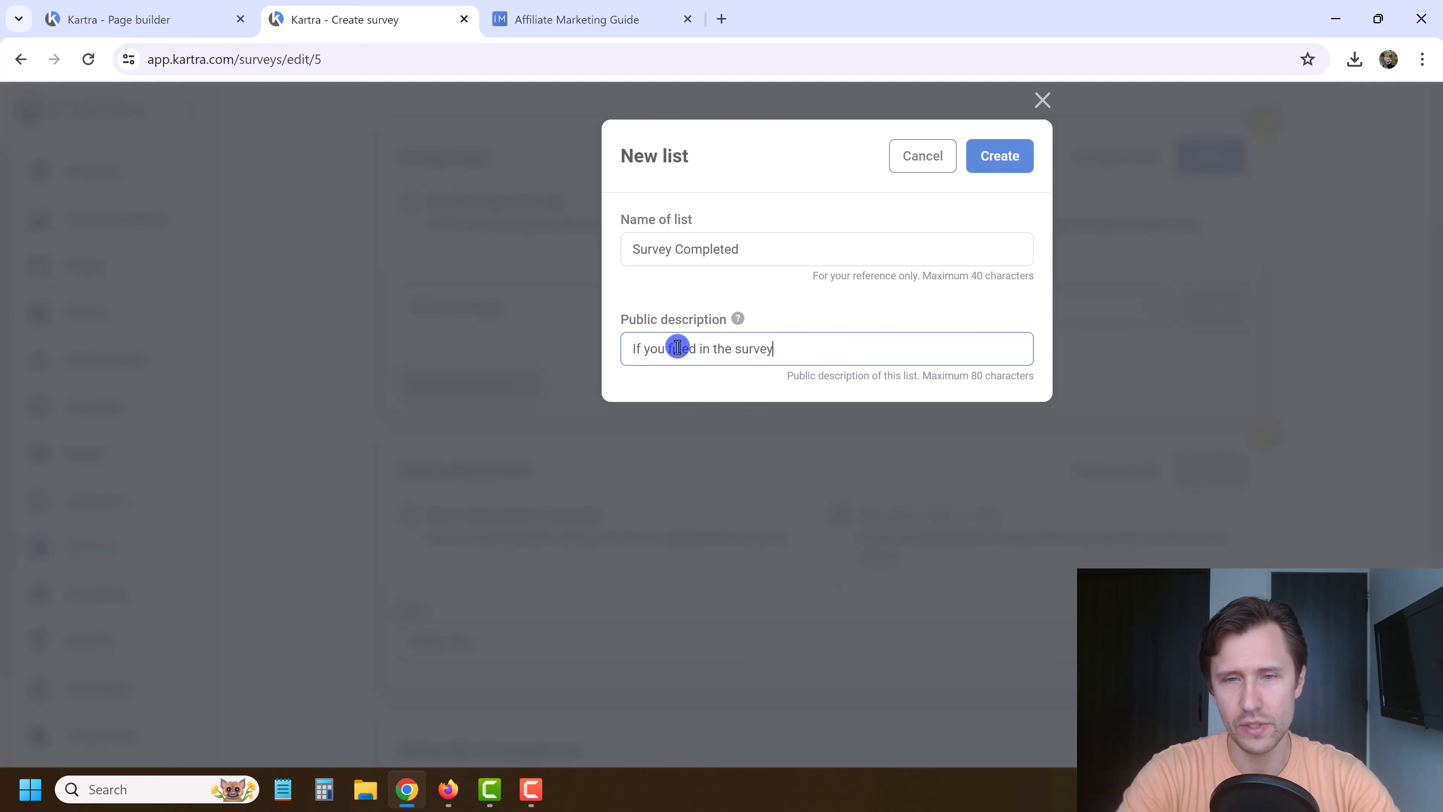
click(1025, 155)
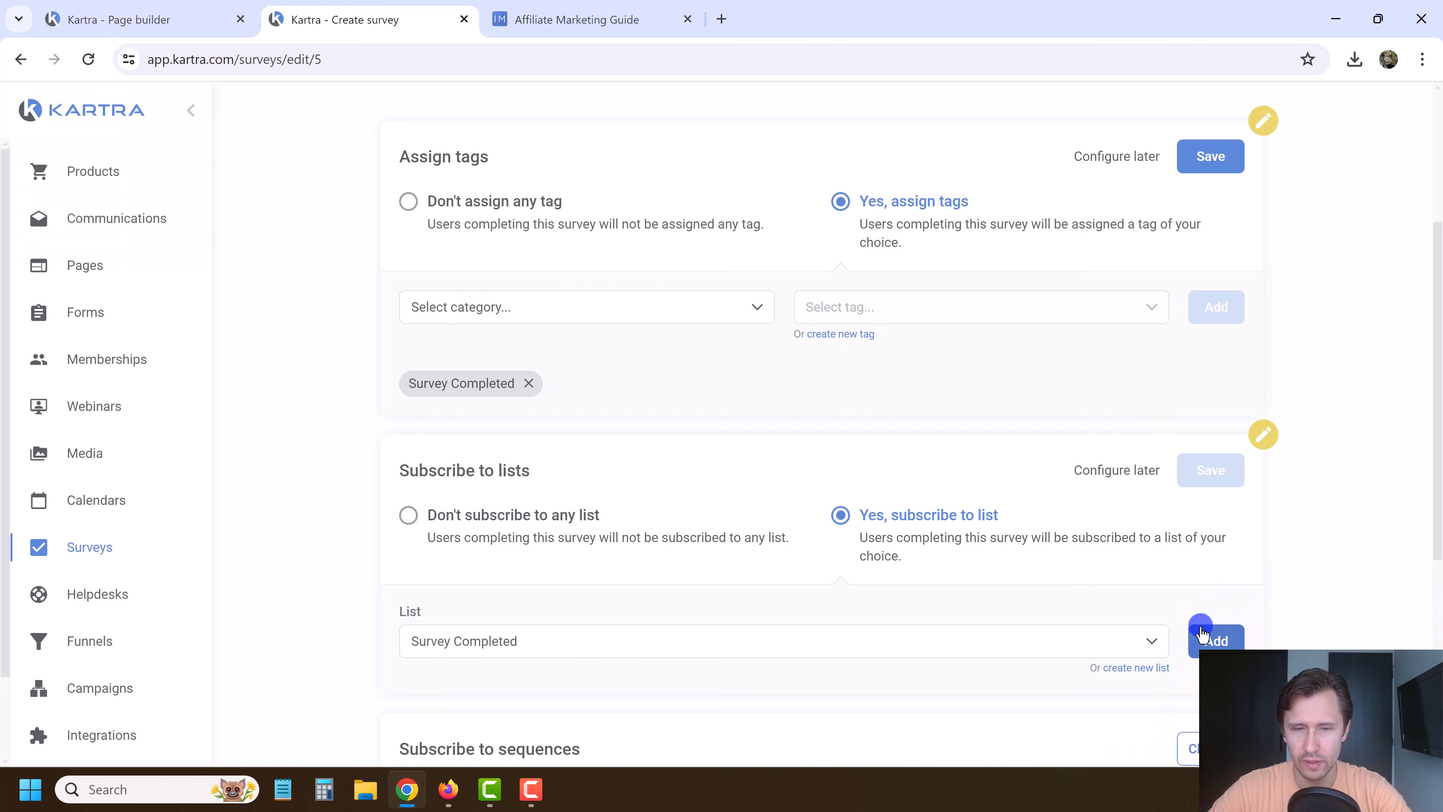
click(1224, 640)
Save the list subscription and tag assignment, and continue from the basic automations to the survey's final stage.
click(1210, 473)
click(1215, 165)
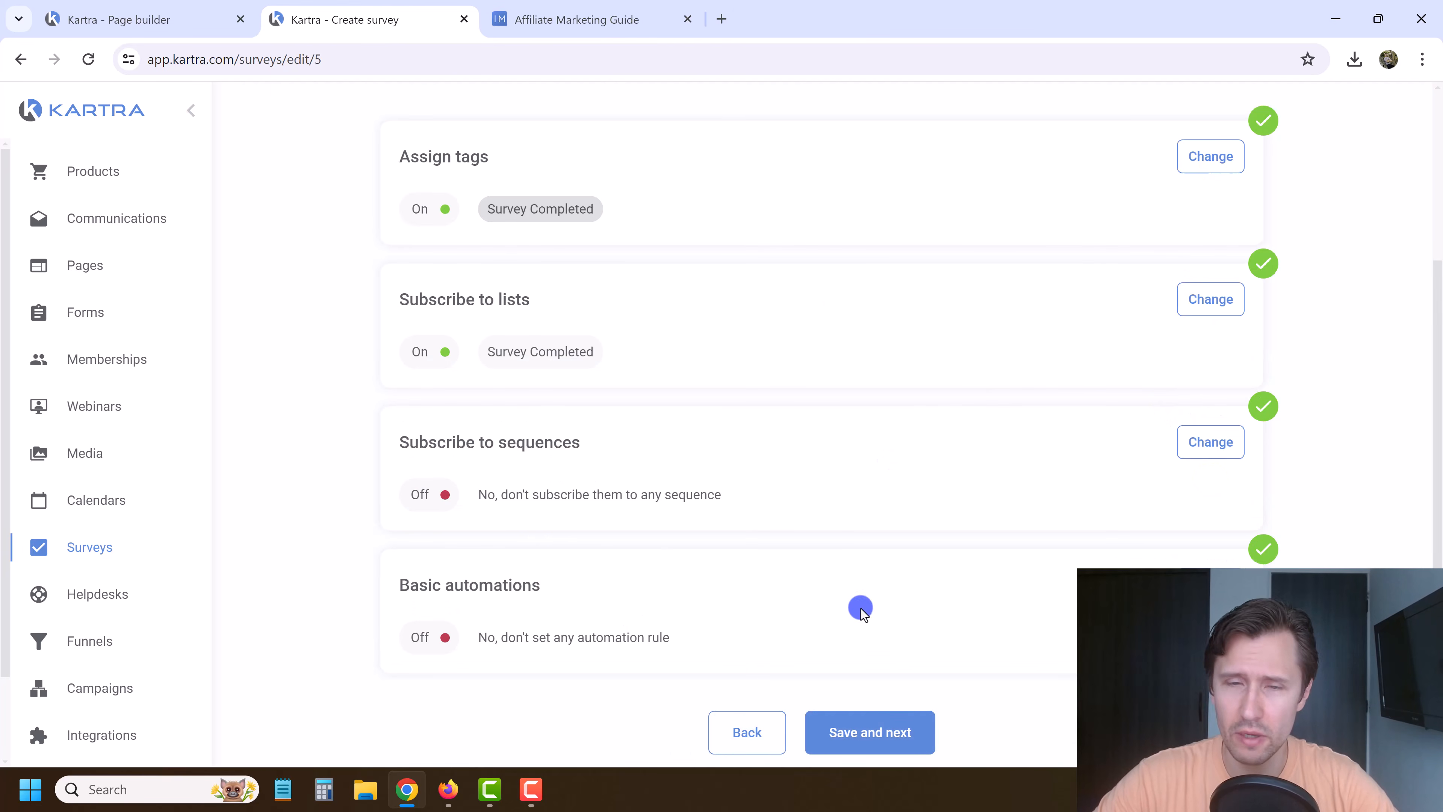
scroll(608, 473, up, 3)
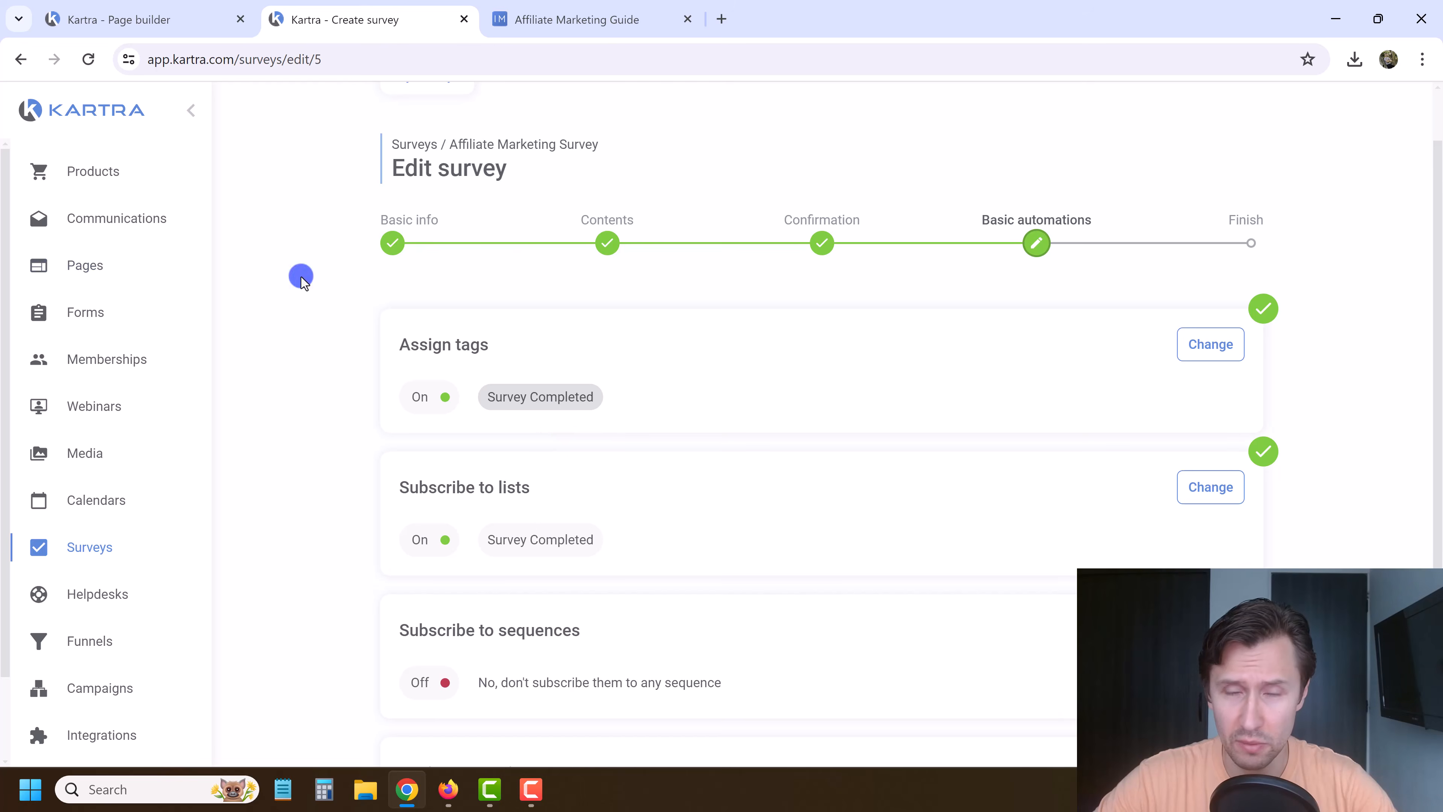
scroll(727, 659, down, 5)
click(897, 640)
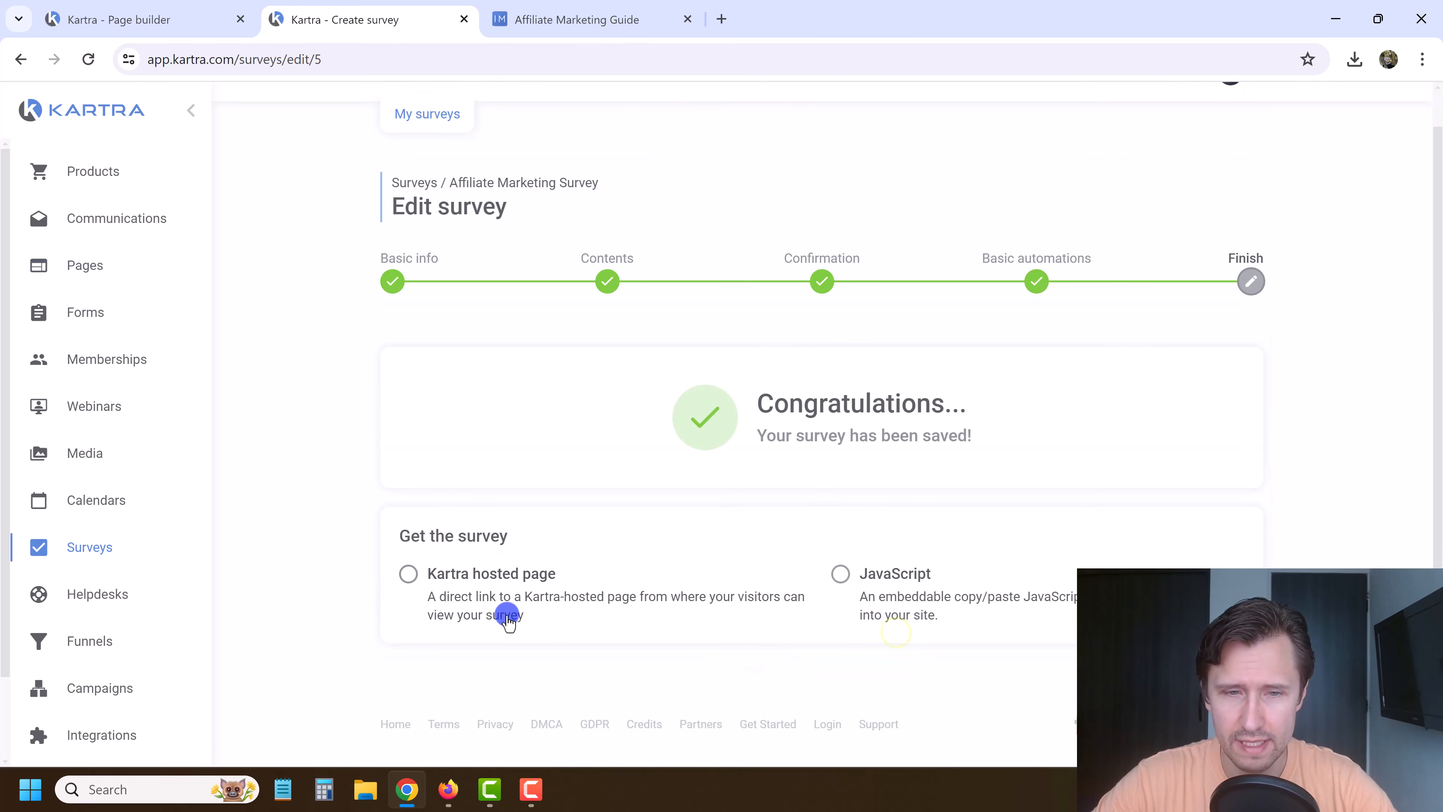
View the survey's JavaScript embed code and switch to the Kartra hosted page option.
click(893, 573)
scroll(922, 487, down, 2)
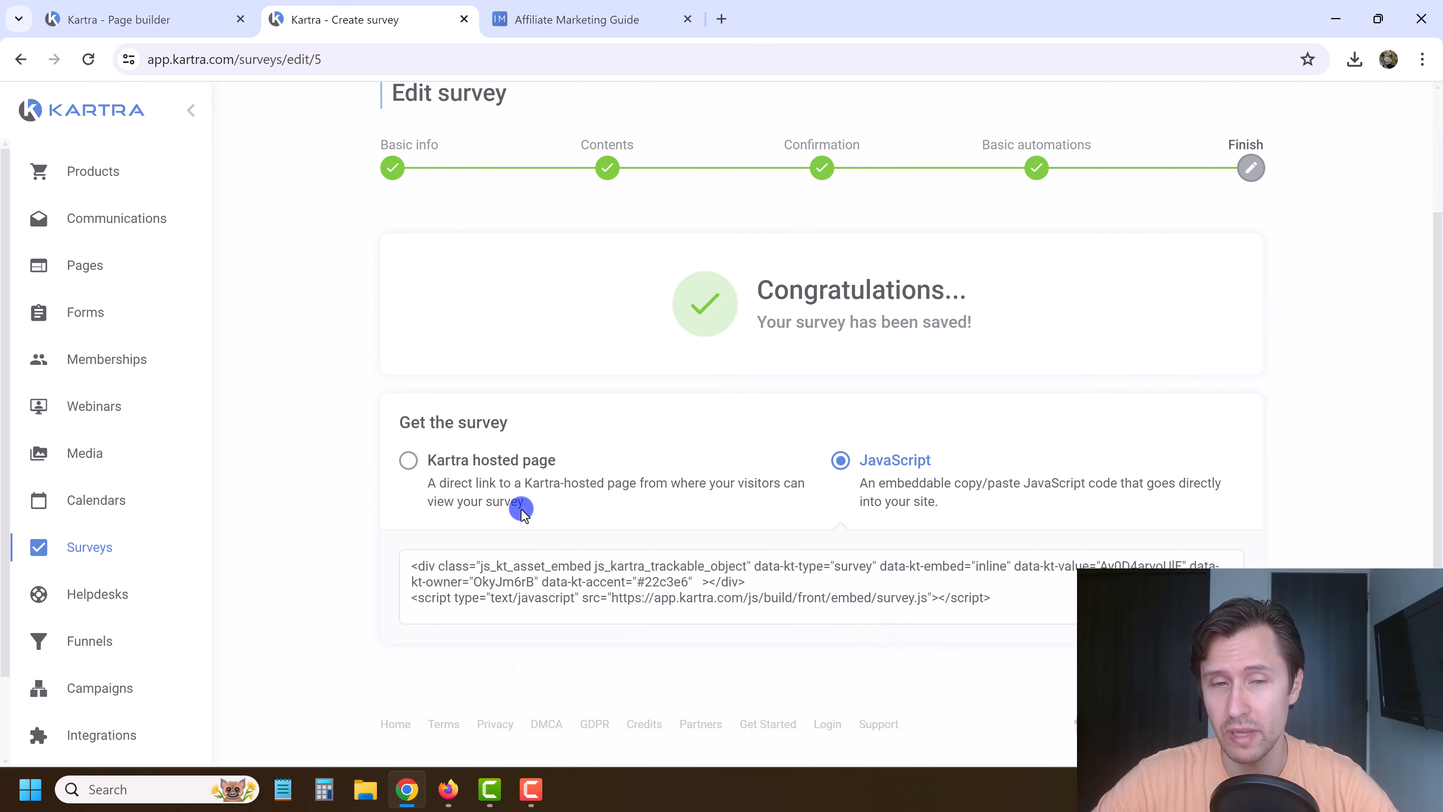
click(546, 460)
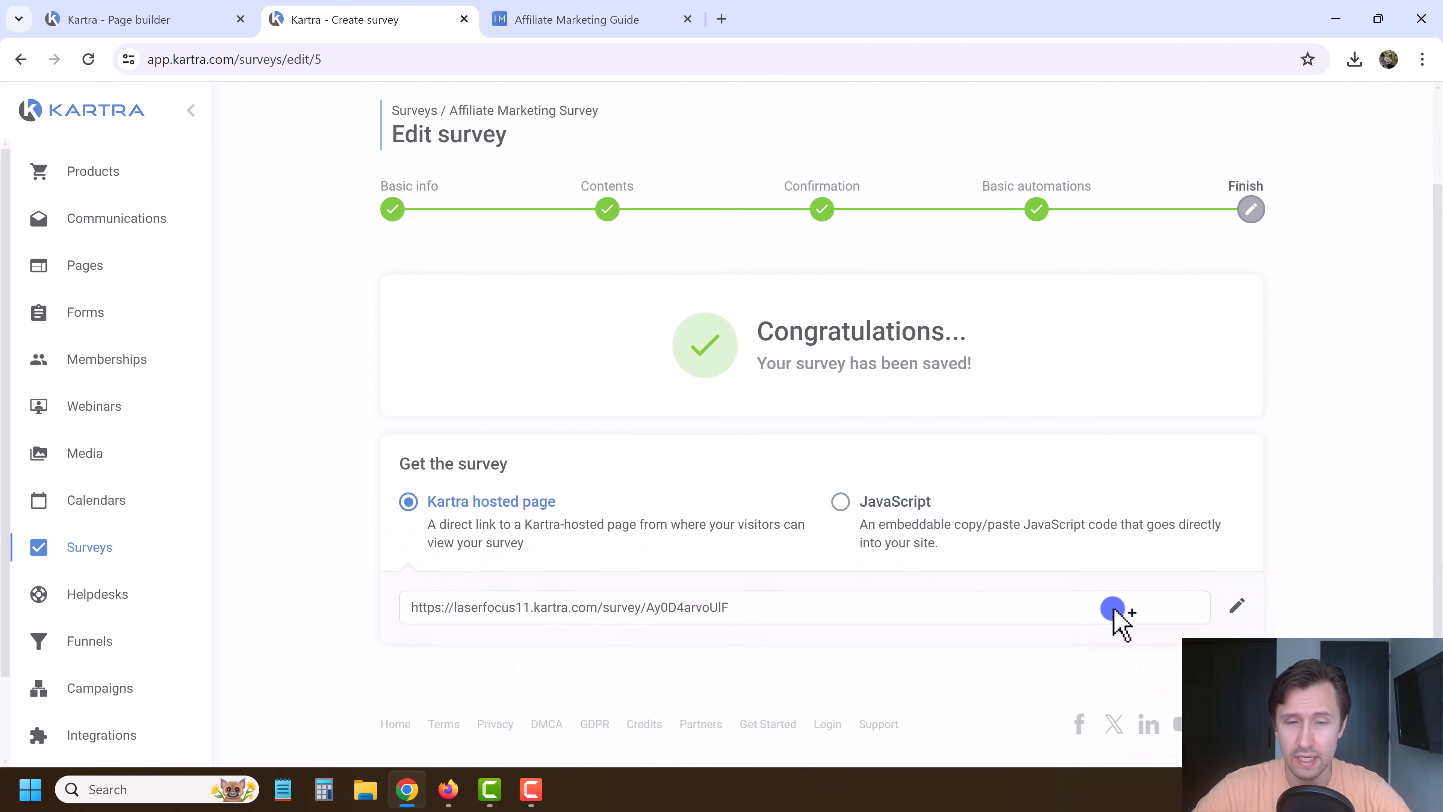
click(1234, 604)
click(645, 609)
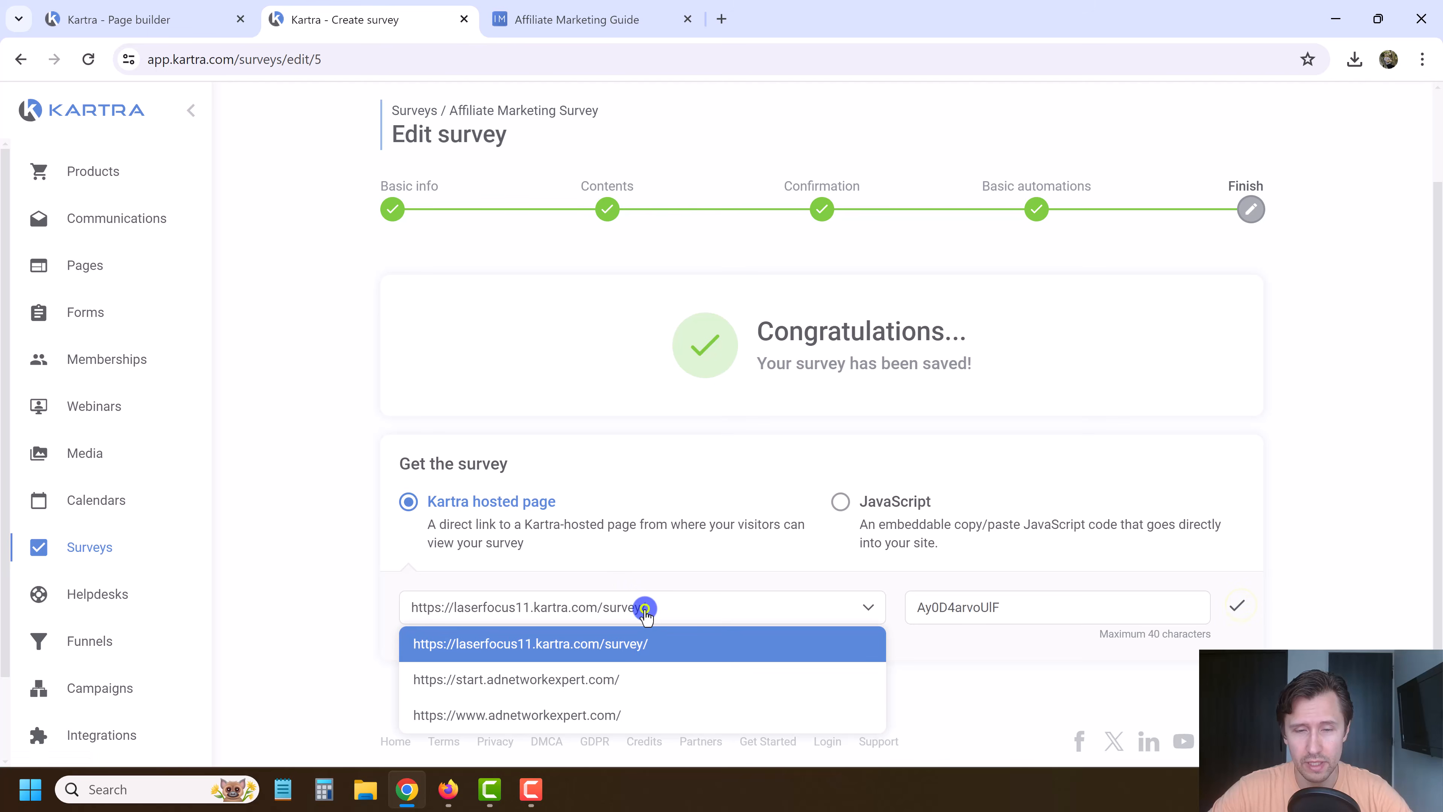
click(547, 714)
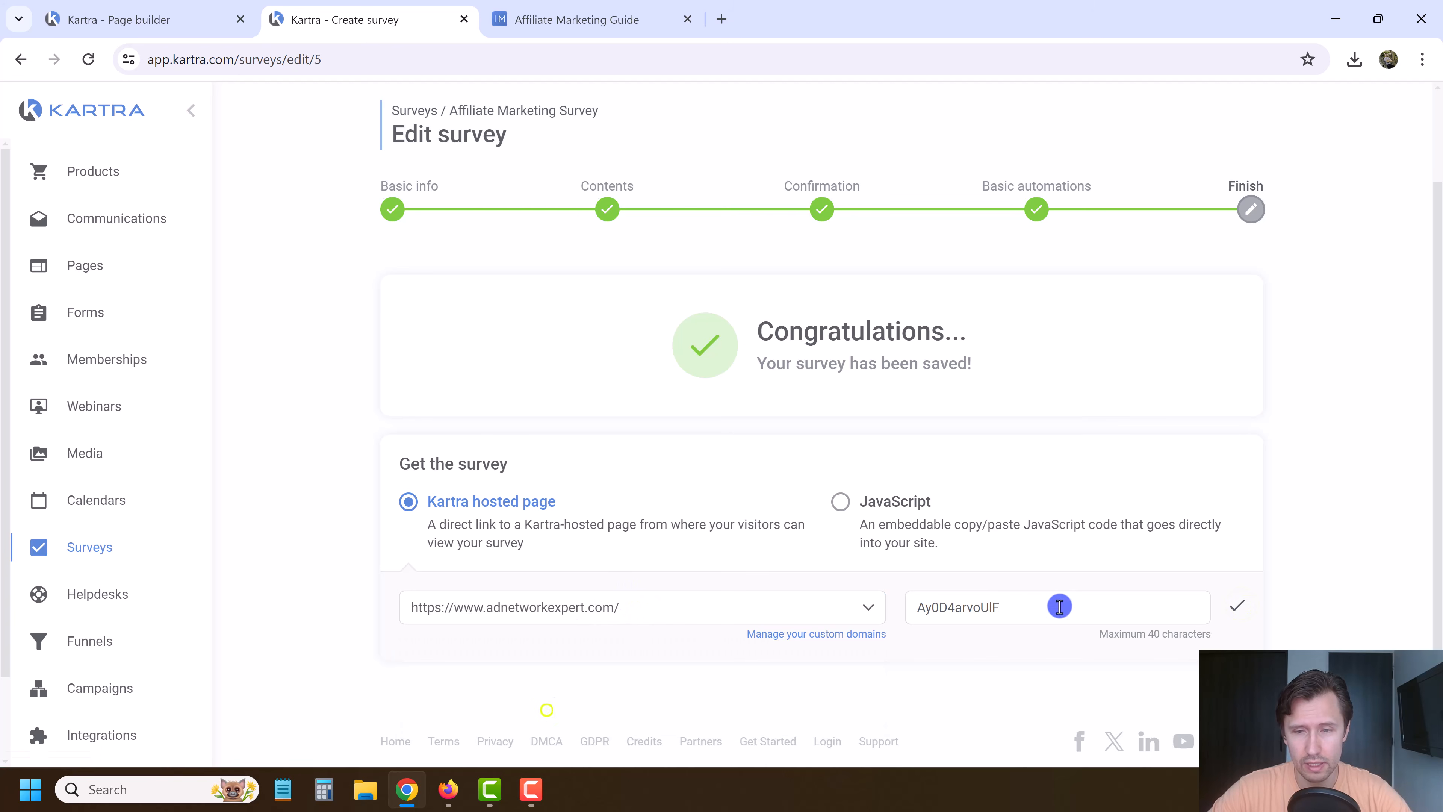
double_click(960, 604)
text(survey)
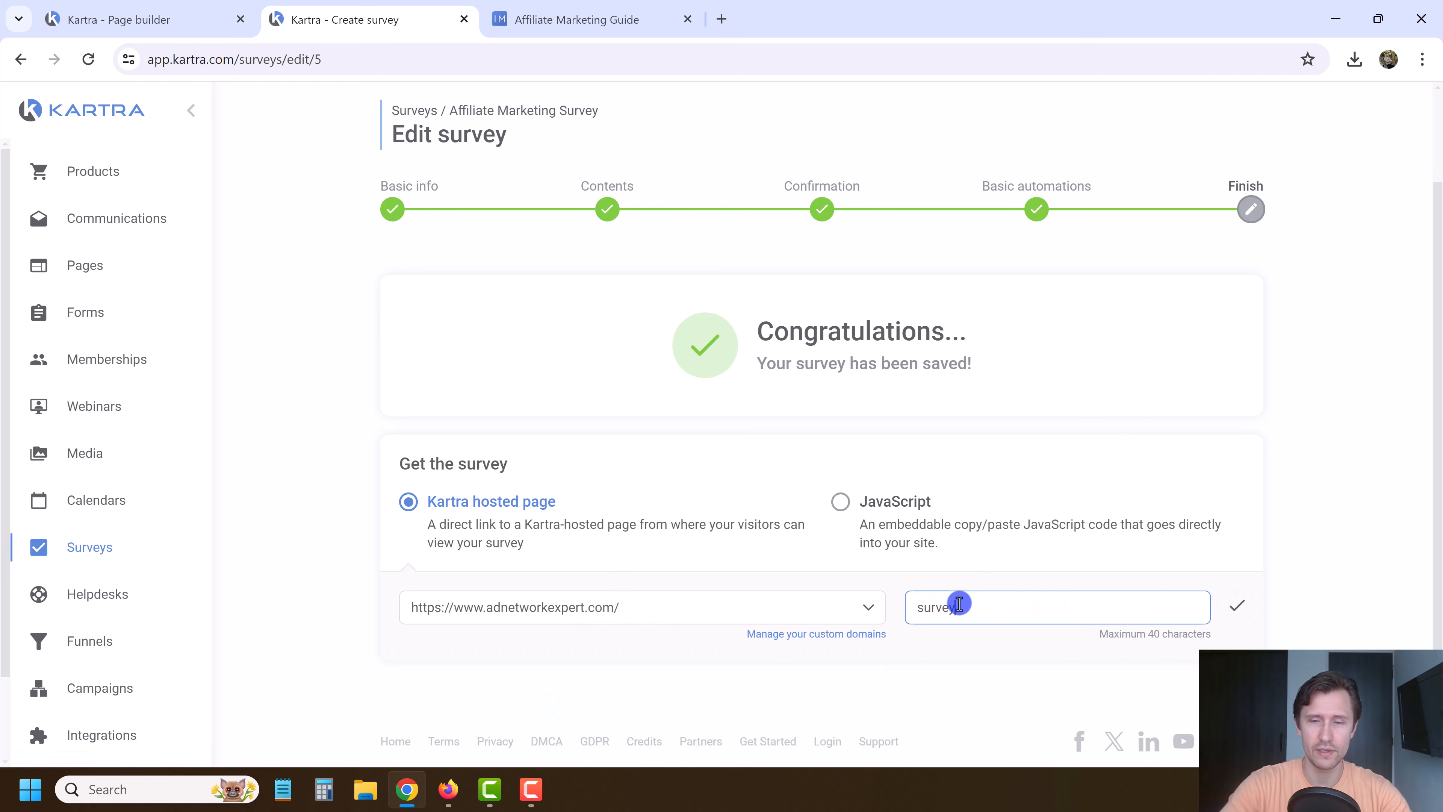
click(1238, 605)
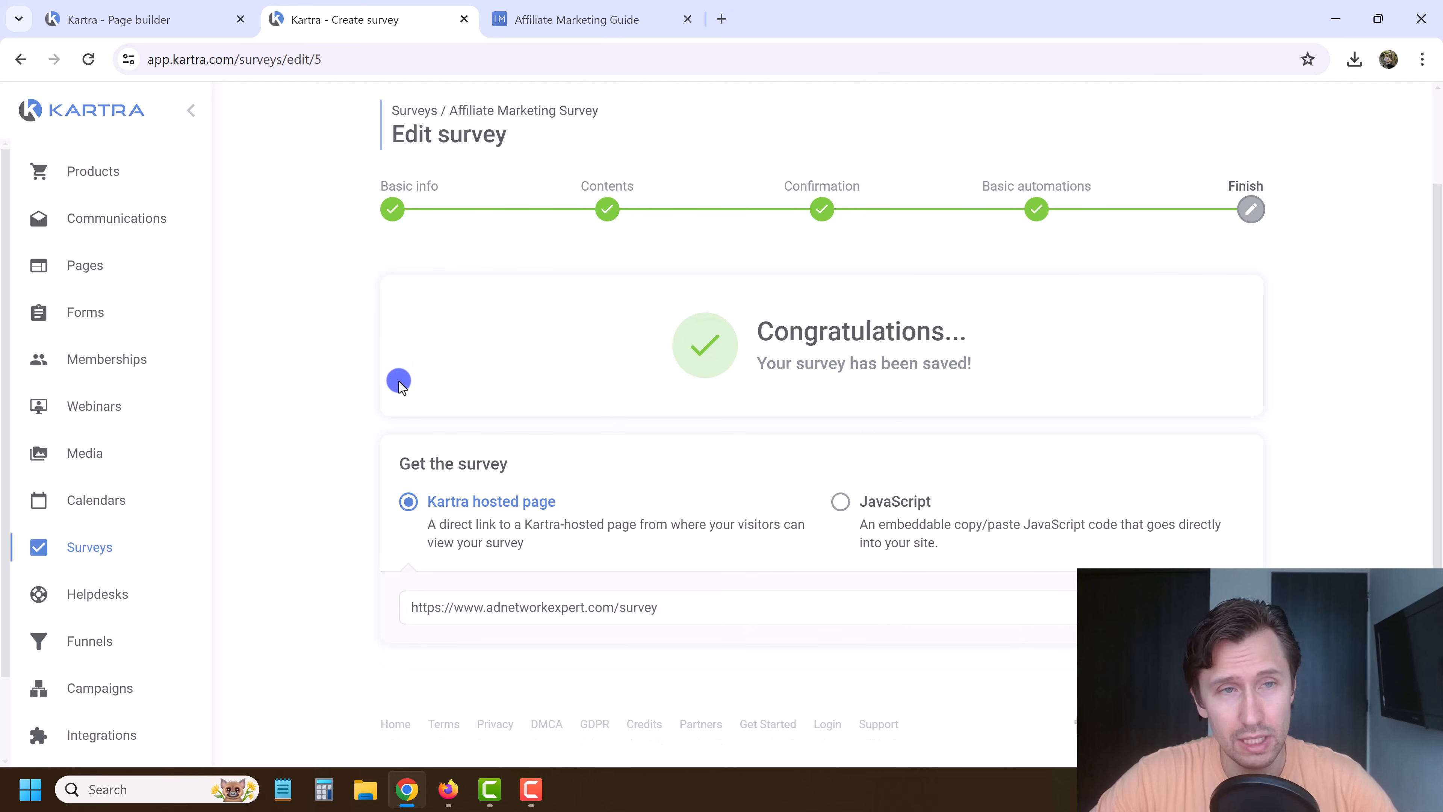
Copy the hosted survey link, open it in the browser to check the survey's start page, and close that page.
triple_click(566, 606)
key(ctrl+c)
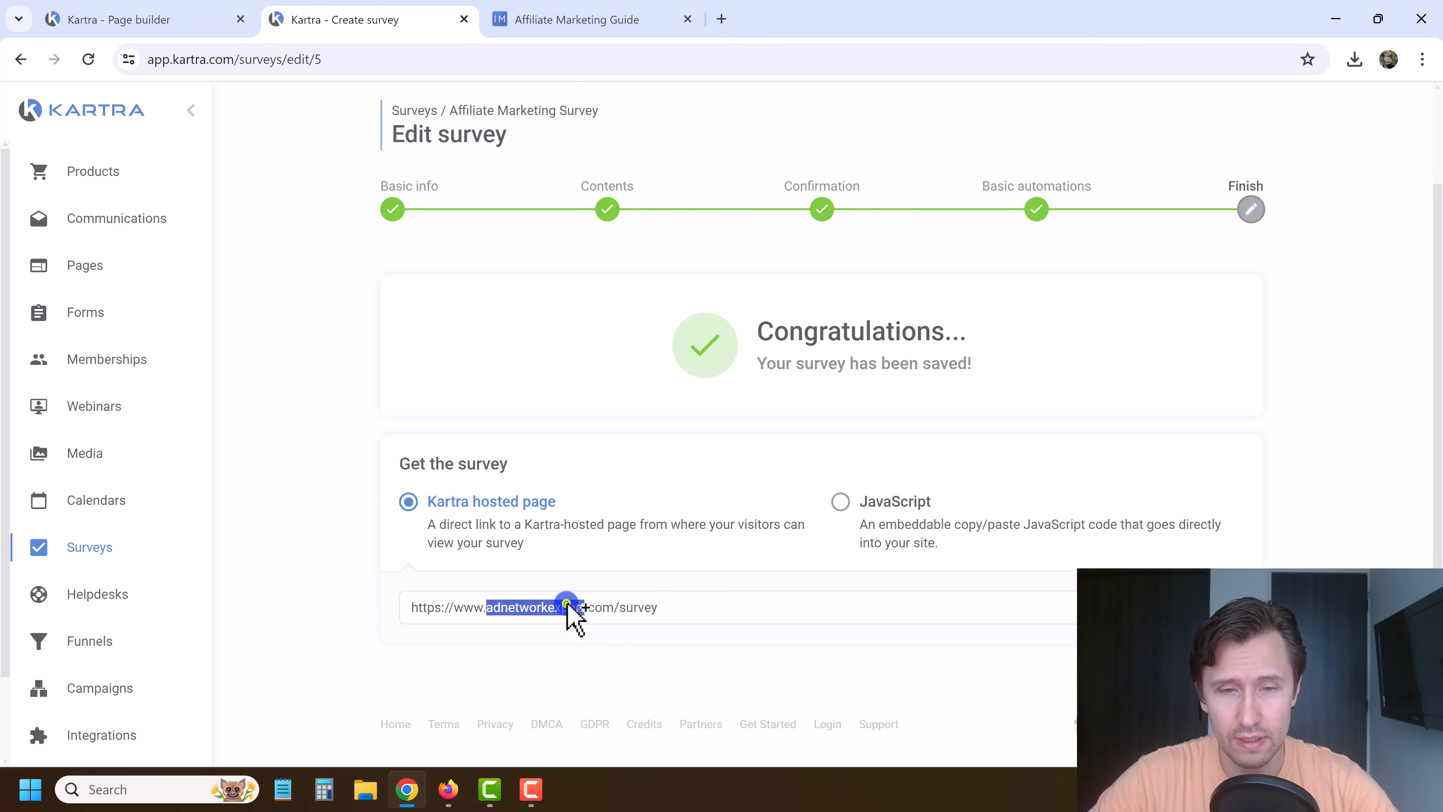
click(696, 14)
click(548, 54)
key(ctrl+v)
key(Return)
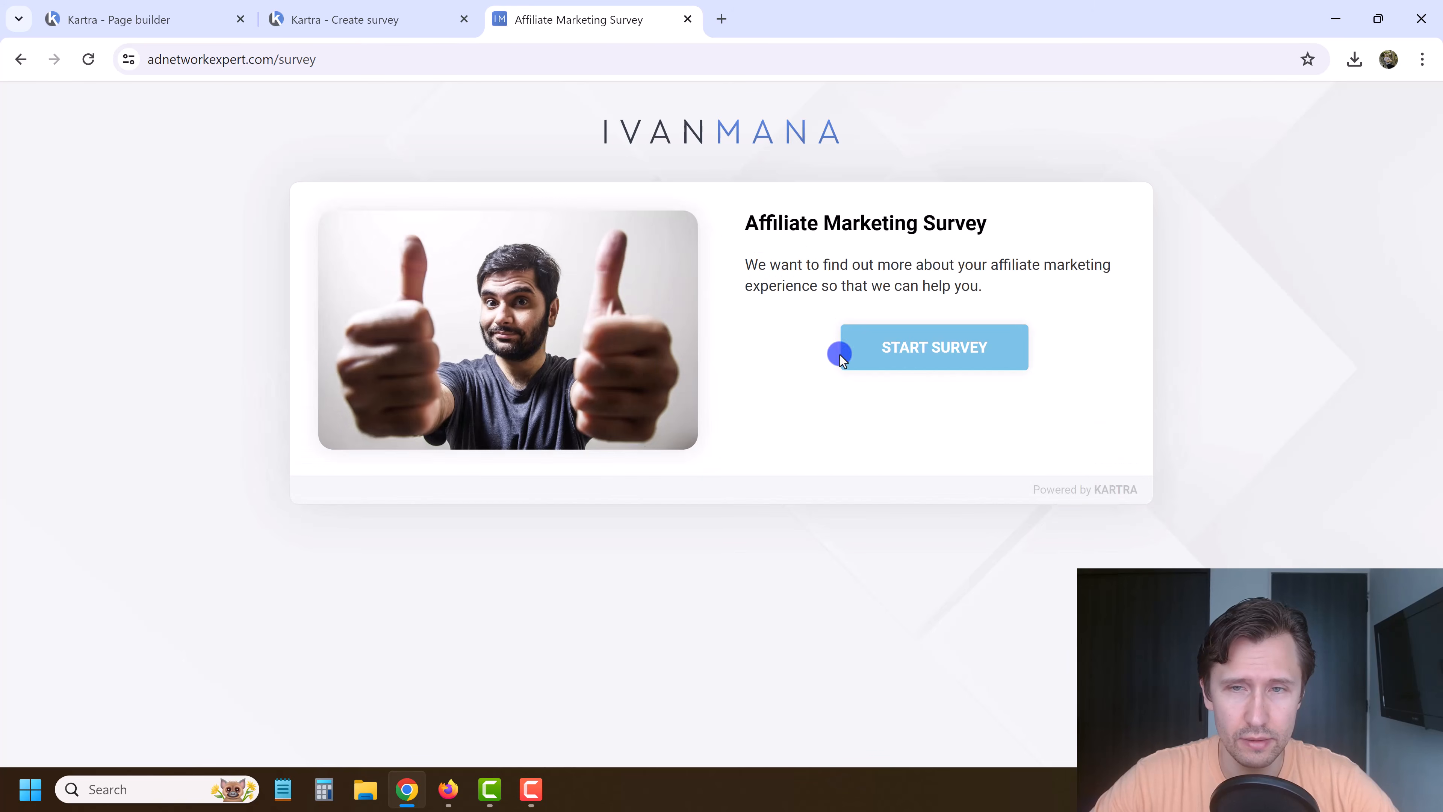
click(685, 14)
In the page builder, preview the overlay popup survey linked from the "Start the survey now" button and apply the link settings.
click(164, 2)
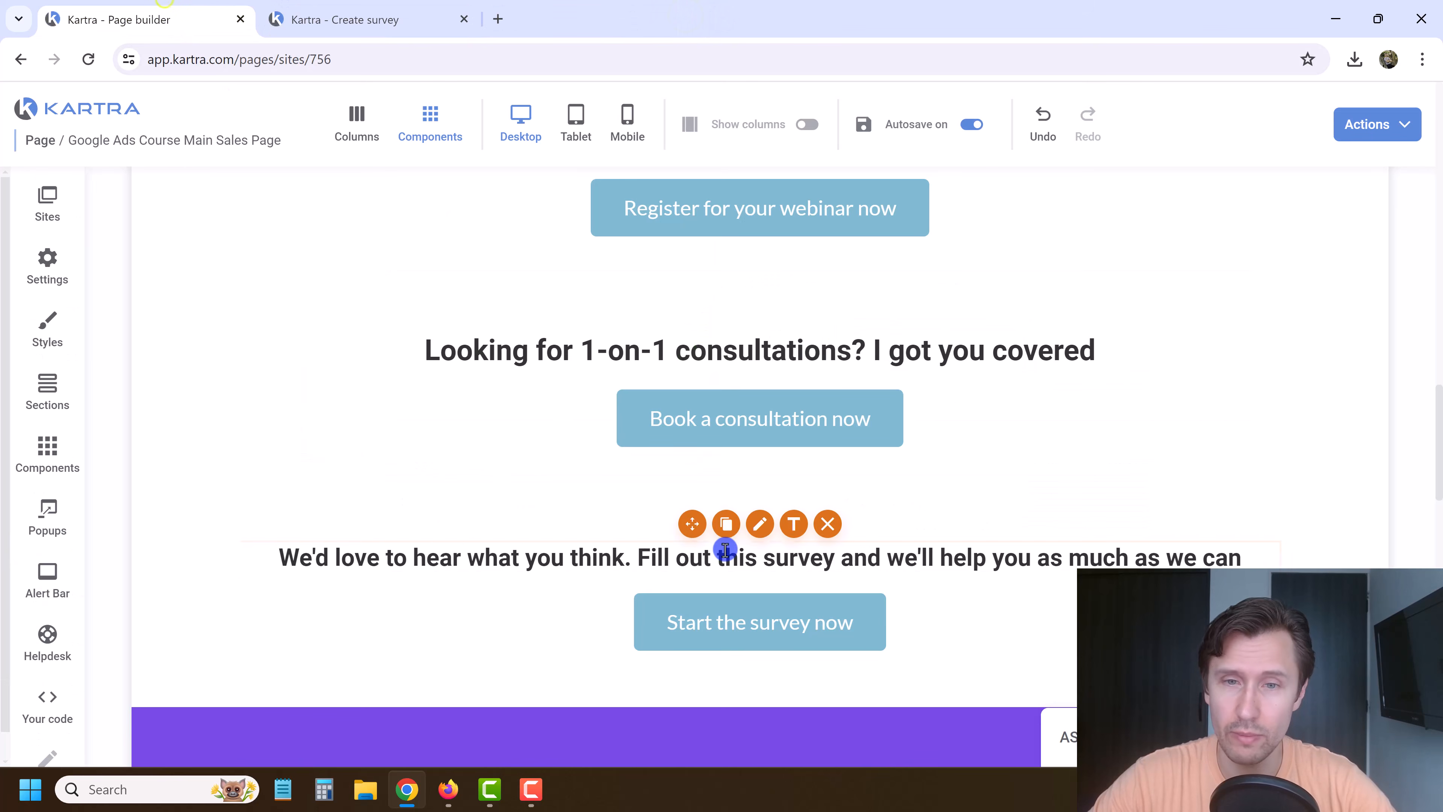
mouse_move(688, 633)
click(777, 575)
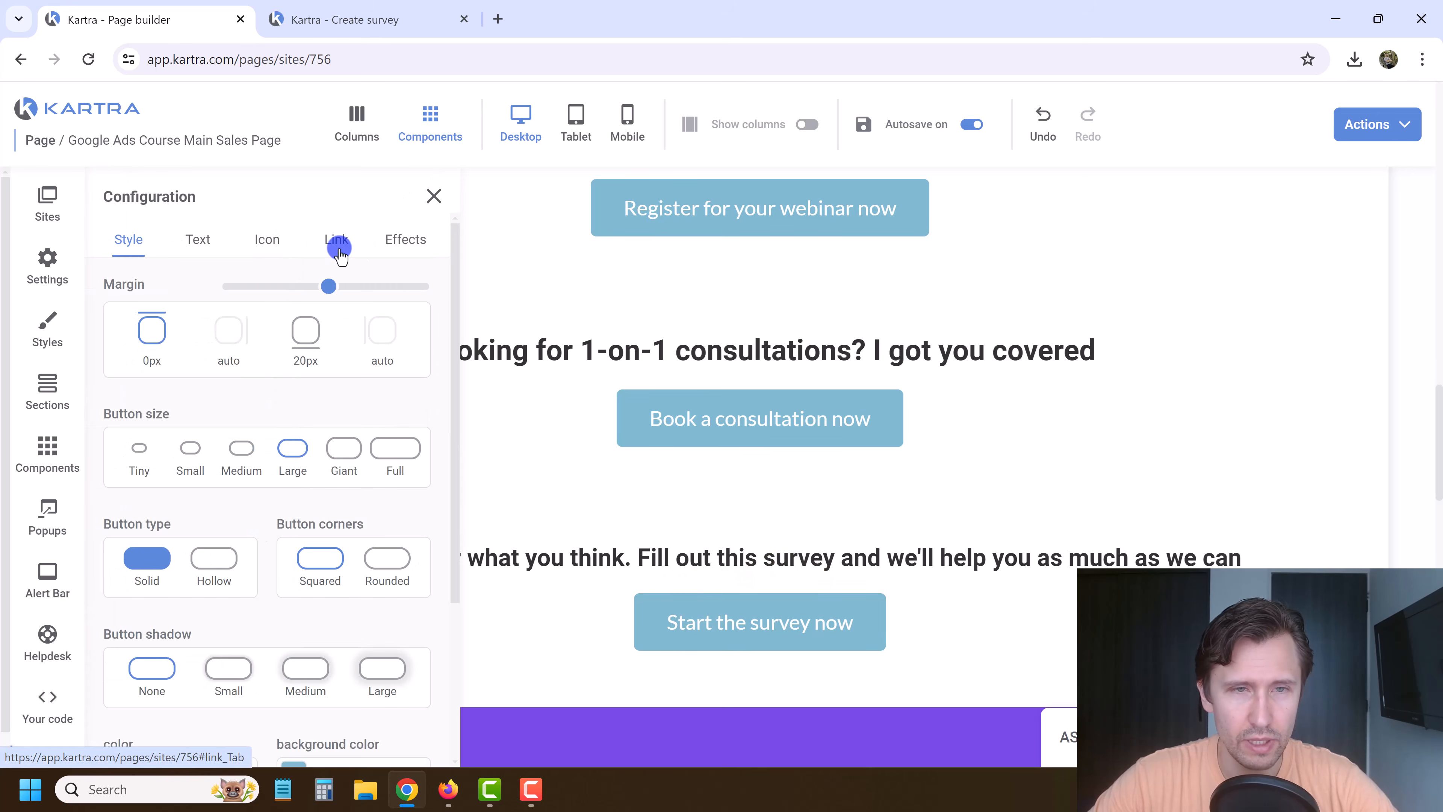
click(338, 247)
scroll(265, 538, down, 7)
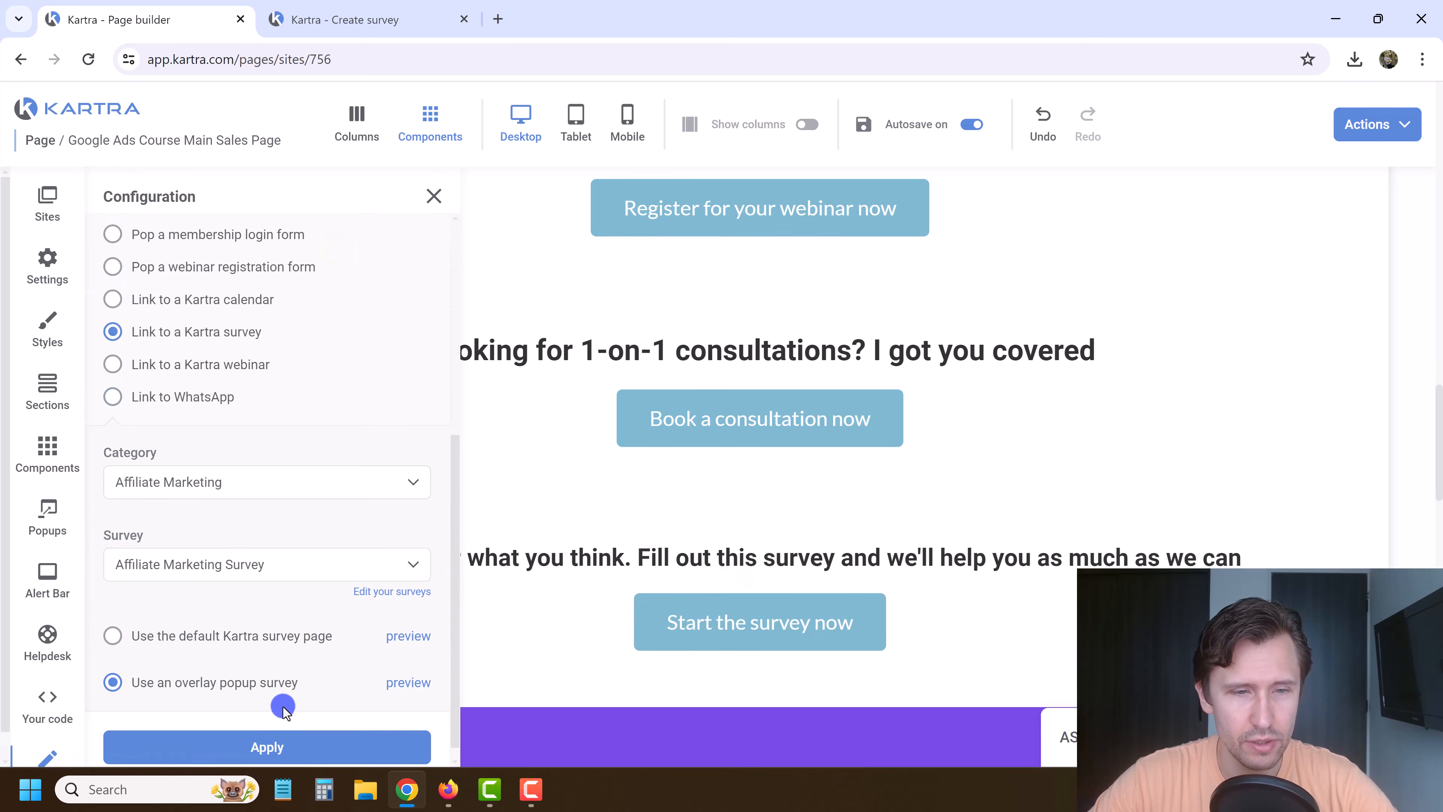
click(405, 682)
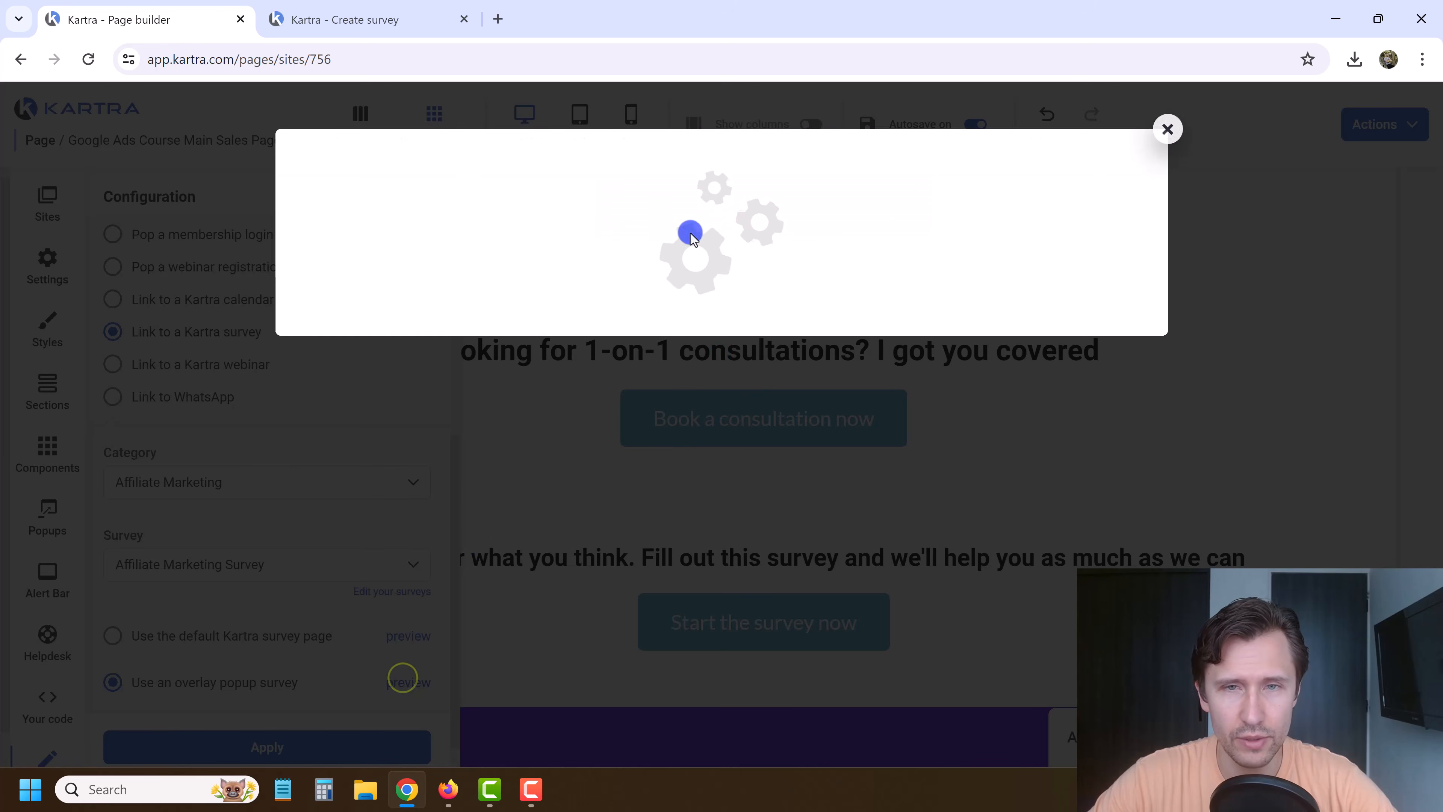
click(1170, 129)
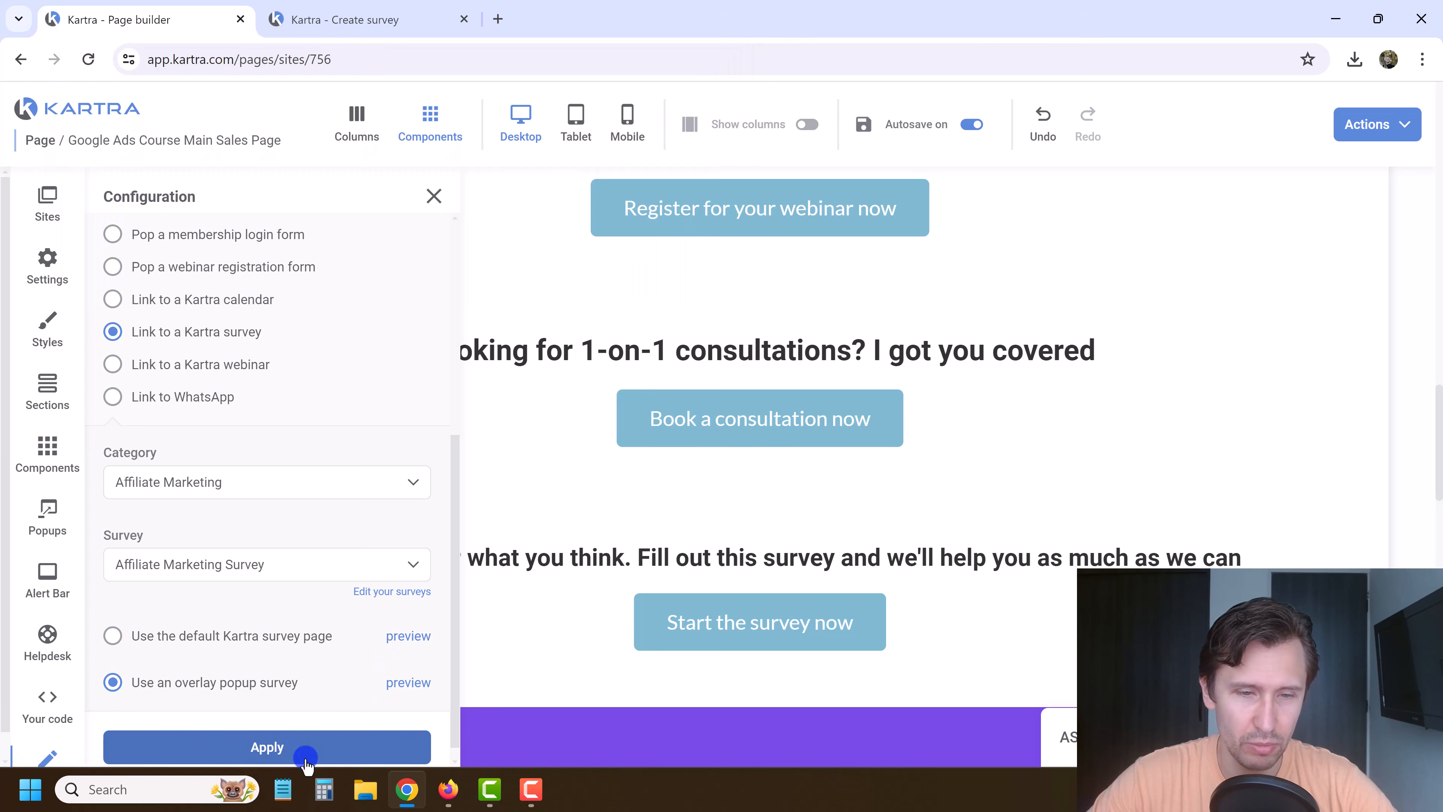
click(321, 747)
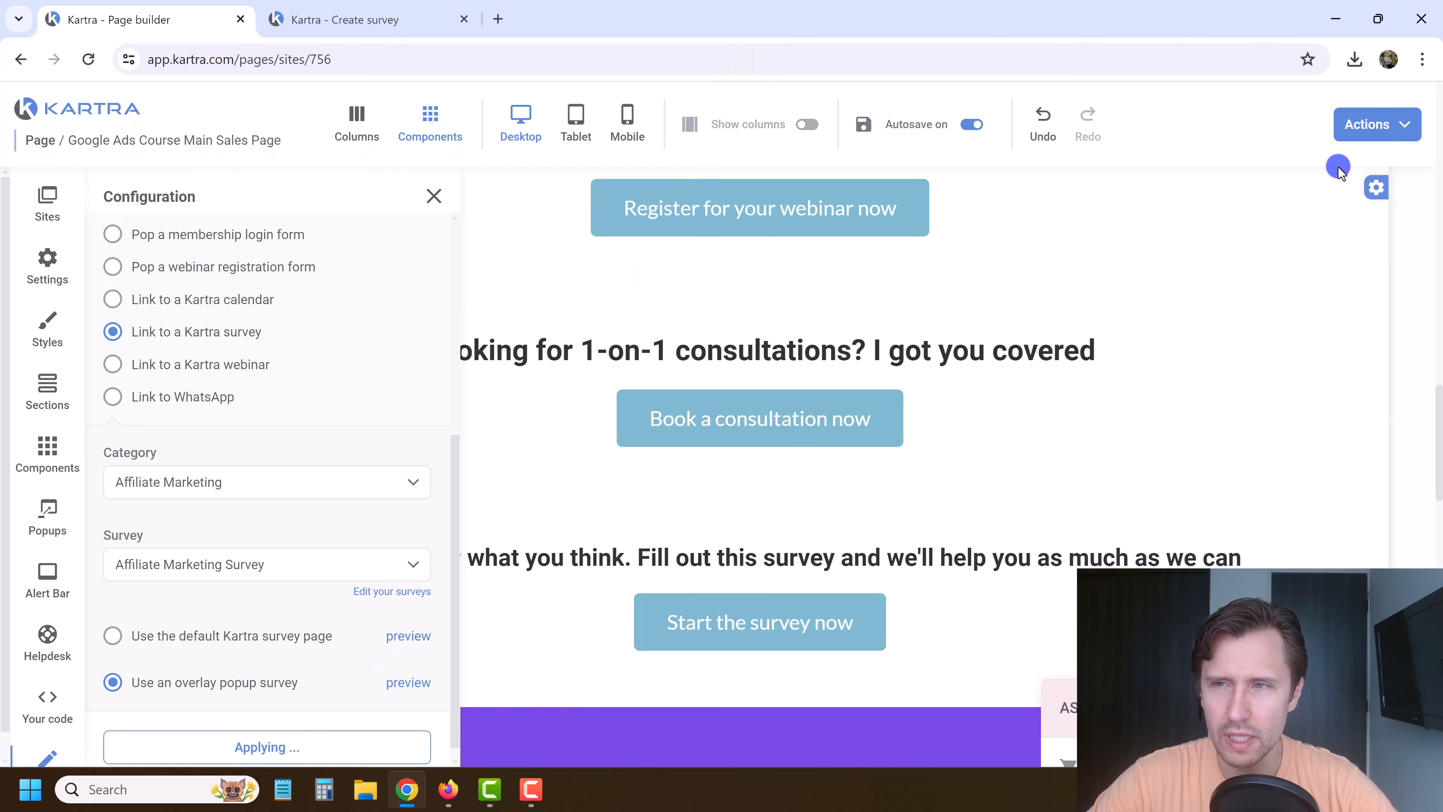
Save the sales page's progress, publish it live, and choose to get the page link.
click(1379, 121)
click(1257, 199)
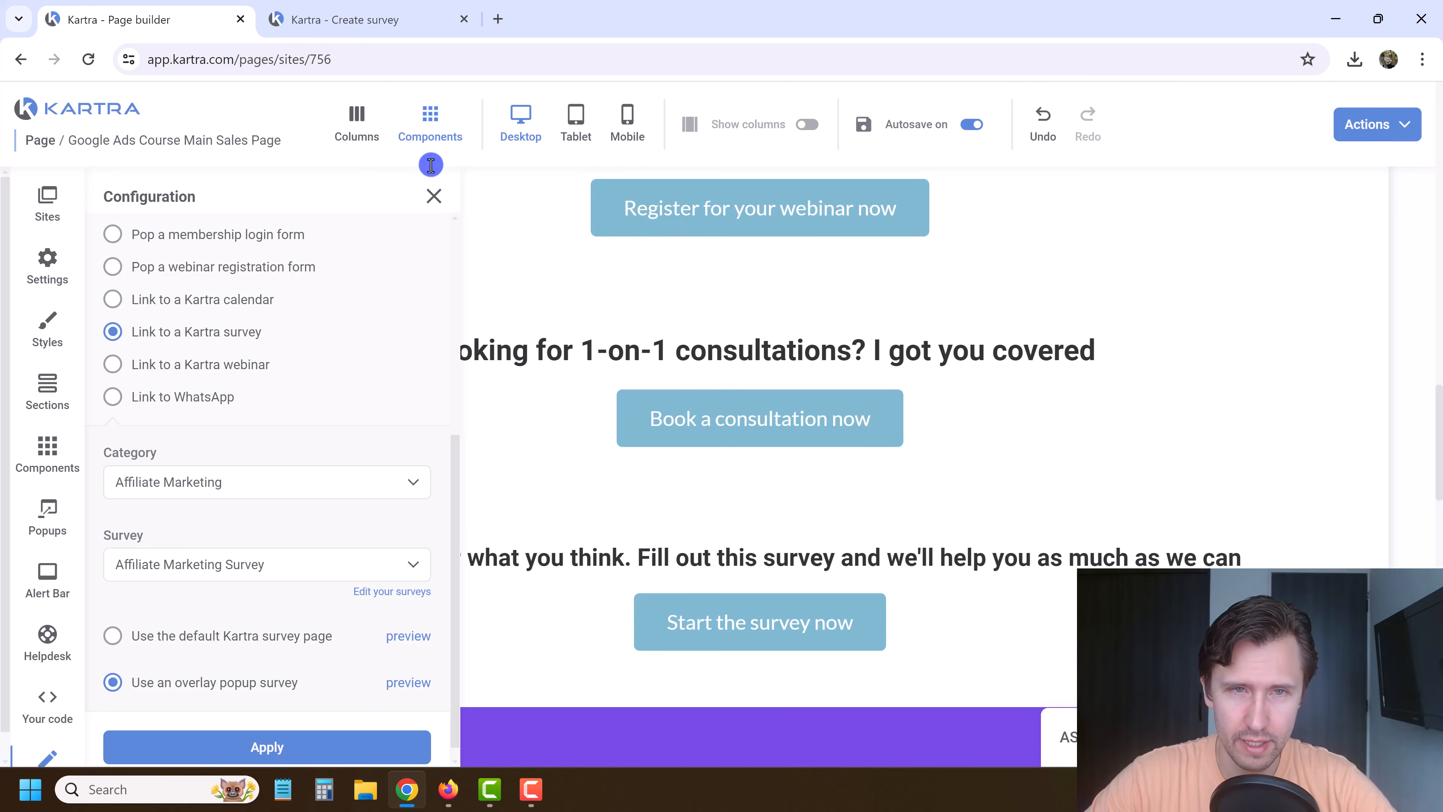
click(1381, 116)
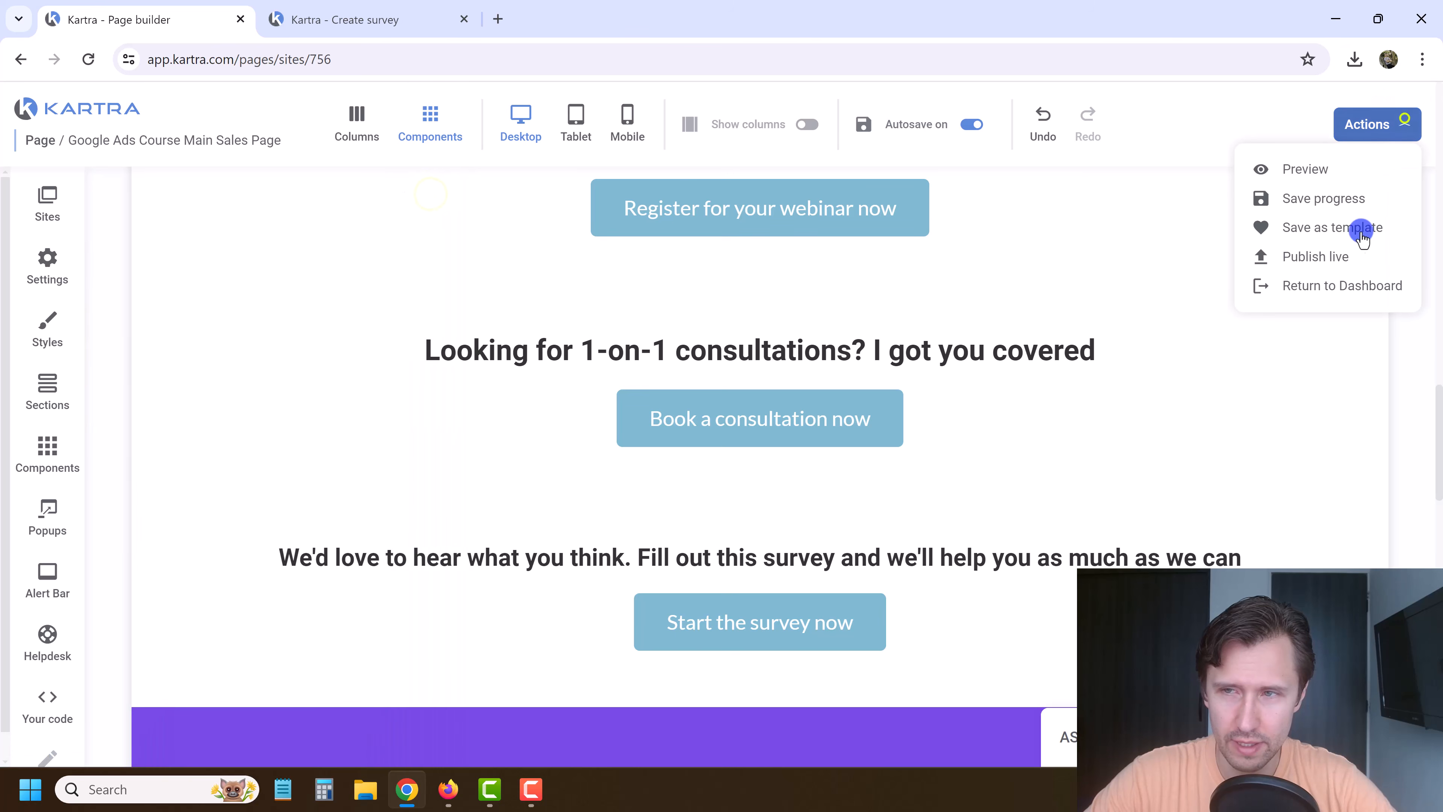
click(1317, 256)
click(397, 8)
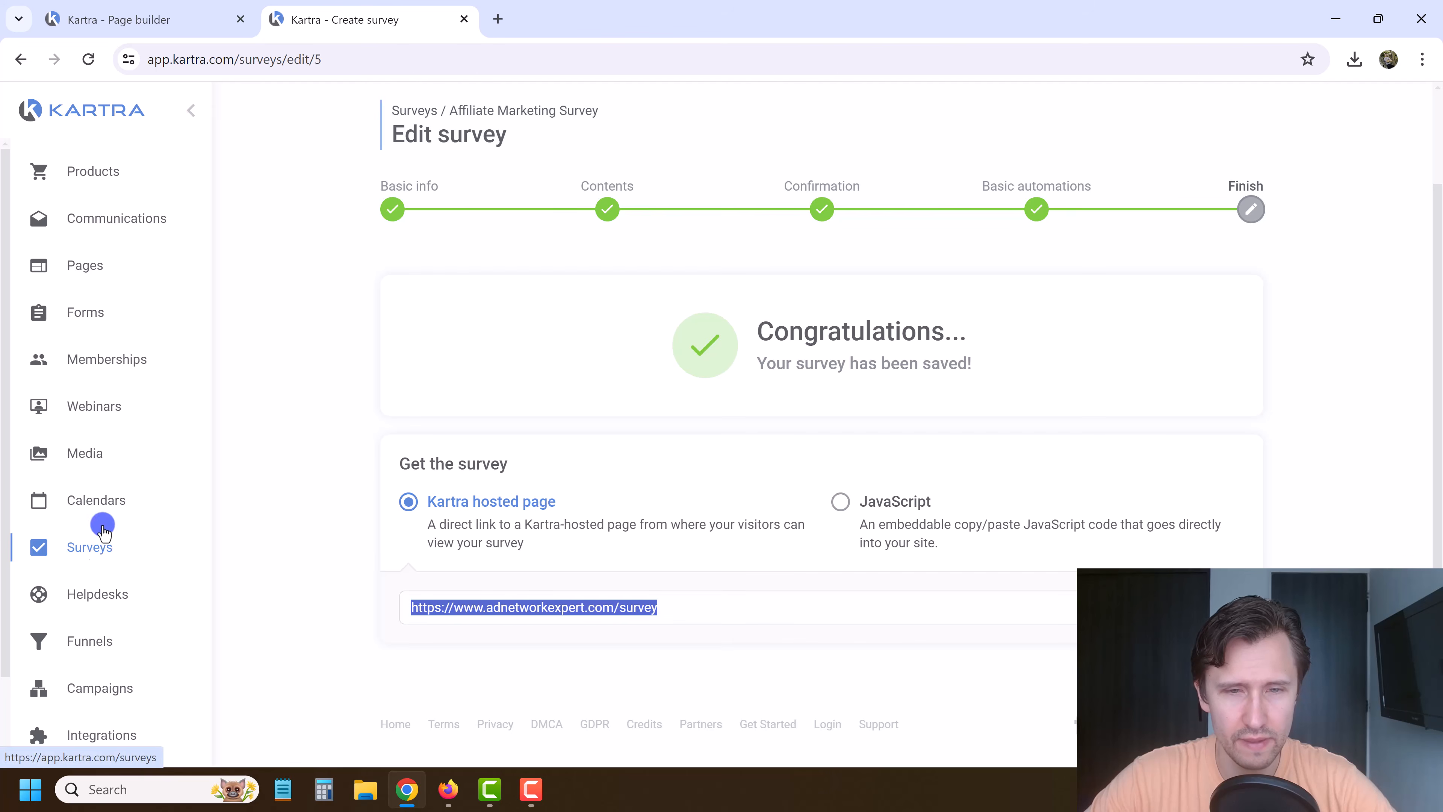
click(132, 5)
click(625, 387)
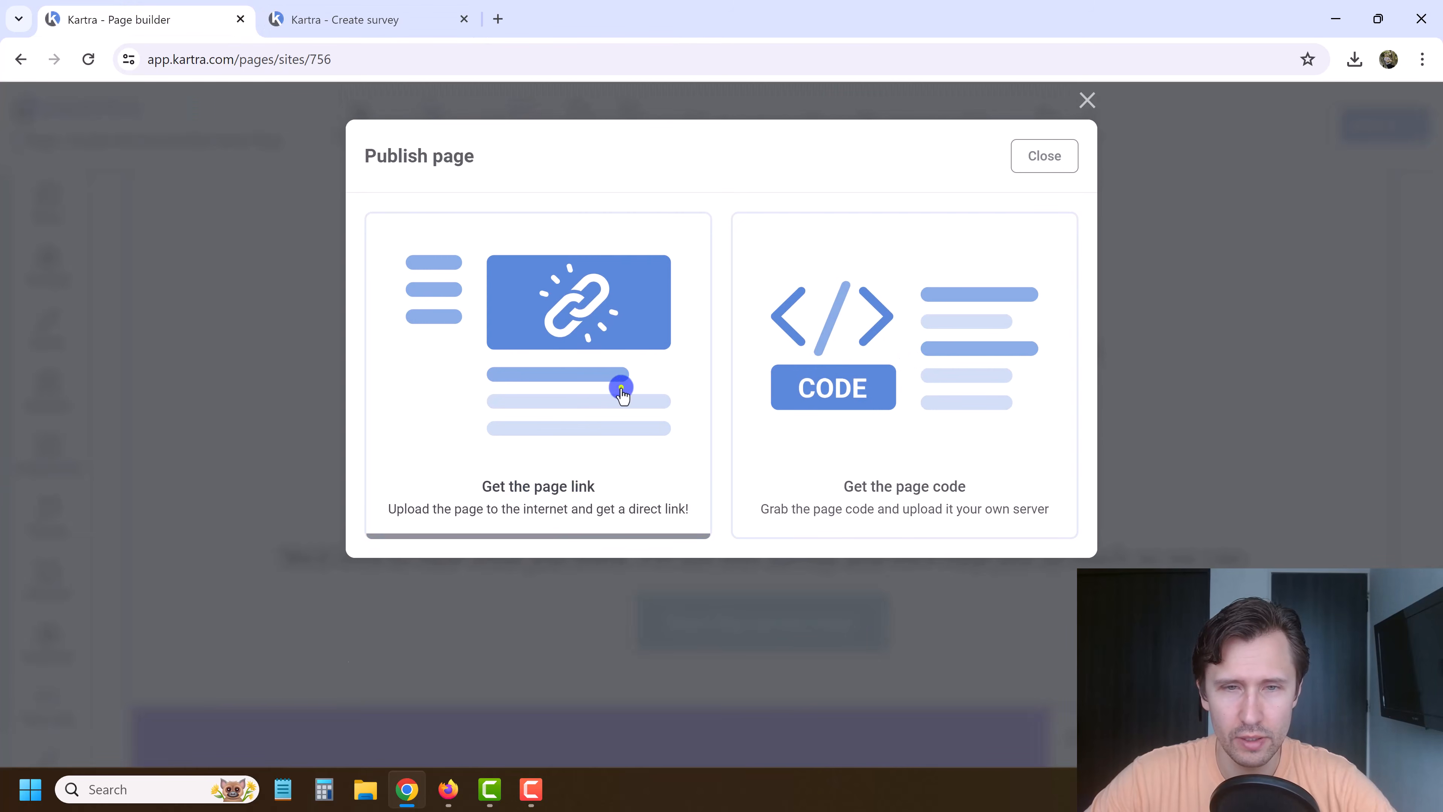
Copy the published page link and open the sales page in a new browser tab.
click(578, 619)
key(ctrl+c)
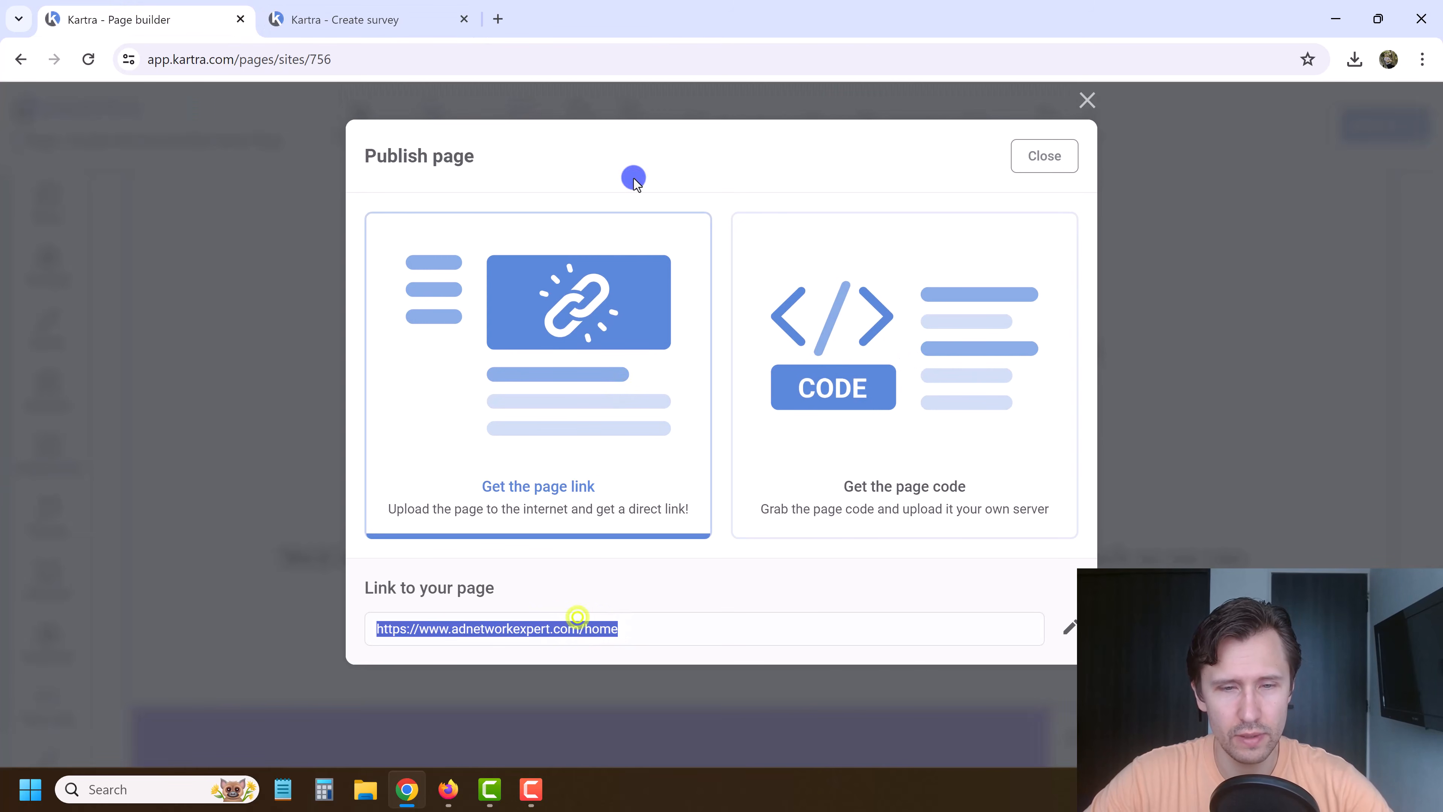
click(498, 17)
key(ctrl+v)
key(Return)
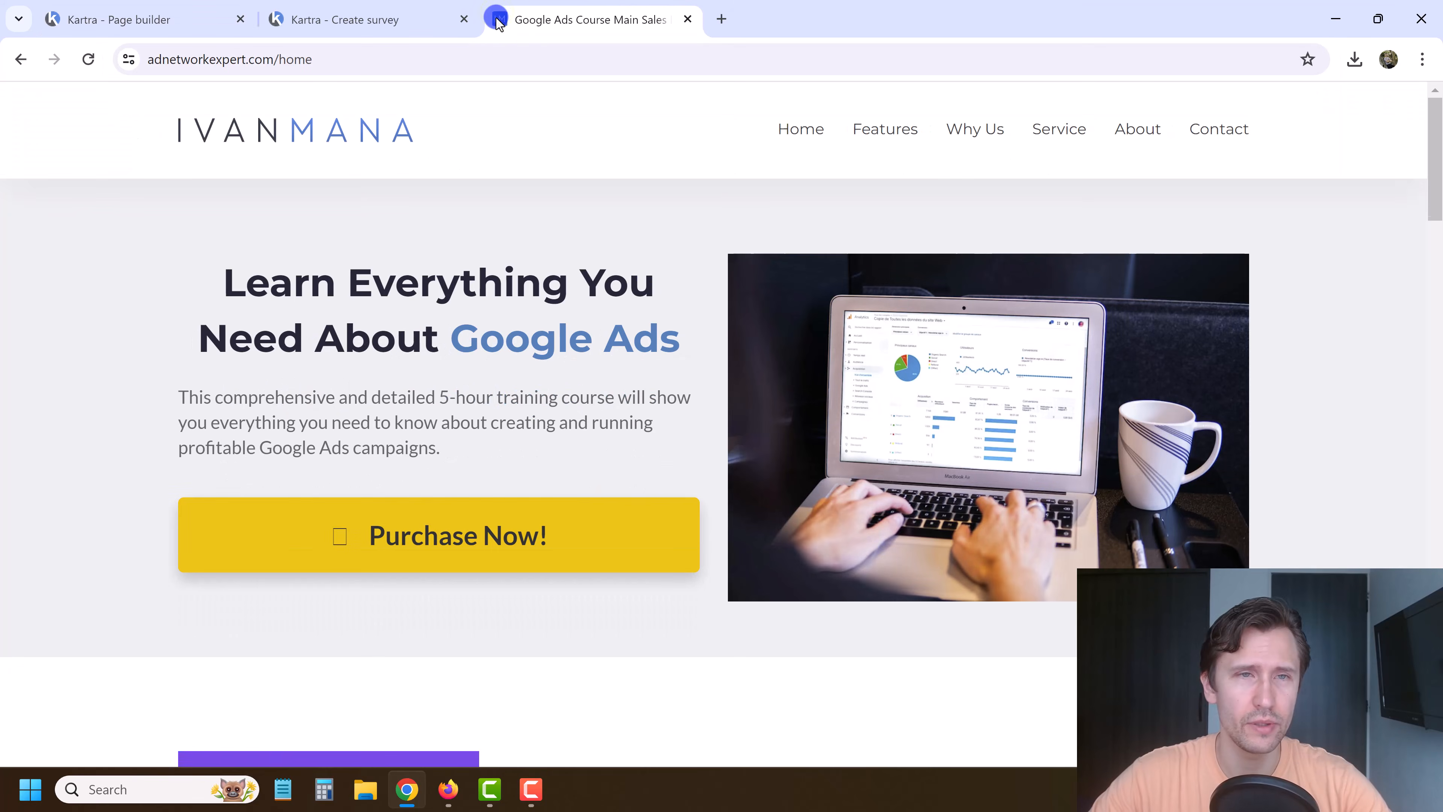
Examine the published sales page's sections, including the webinar, consultation and survey offers.
scroll(696, 277, down, 5)
scroll(688, 278, down, 5)
scroll(665, 318, up, 2)
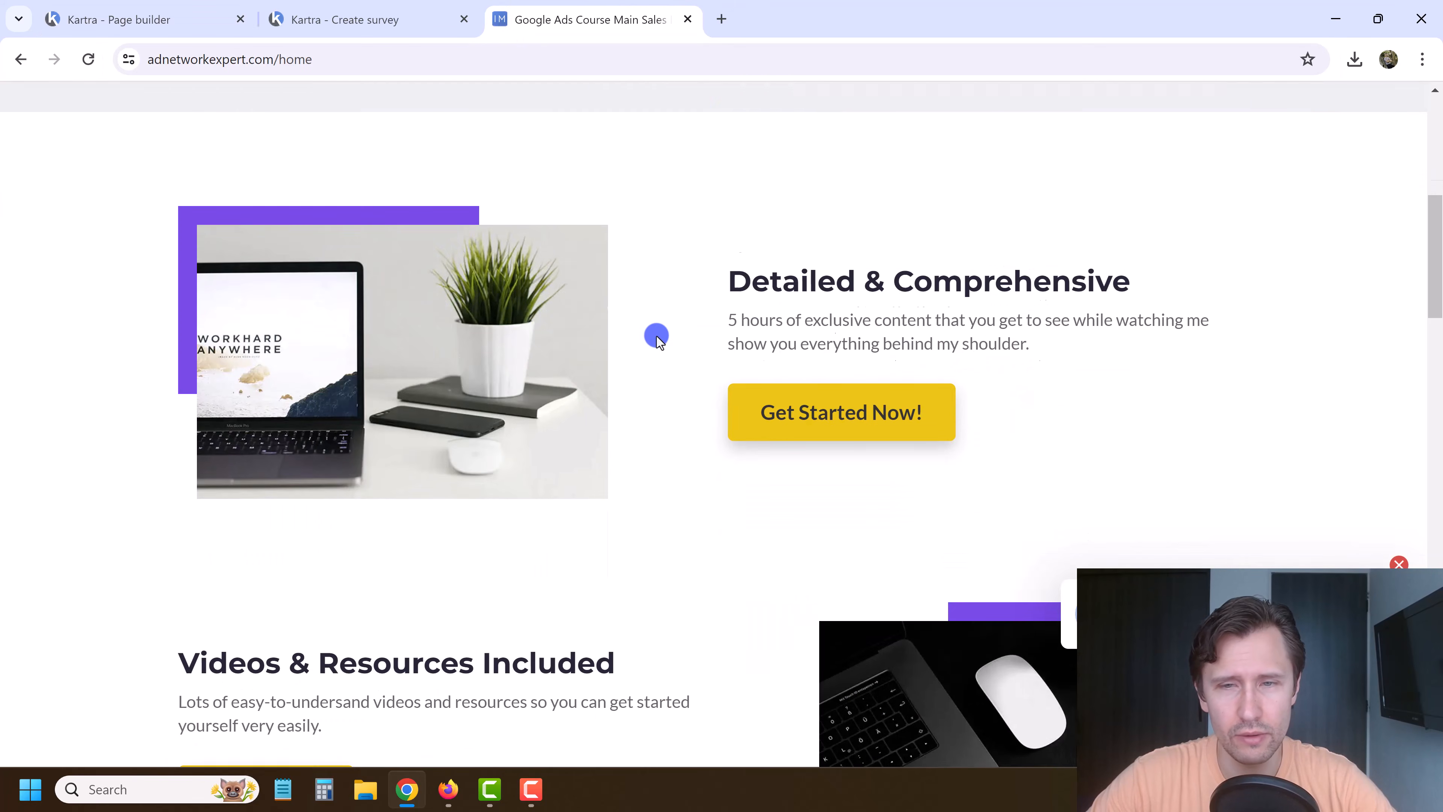
scroll(648, 387, down, 12)
scroll(639, 443, down, 7)
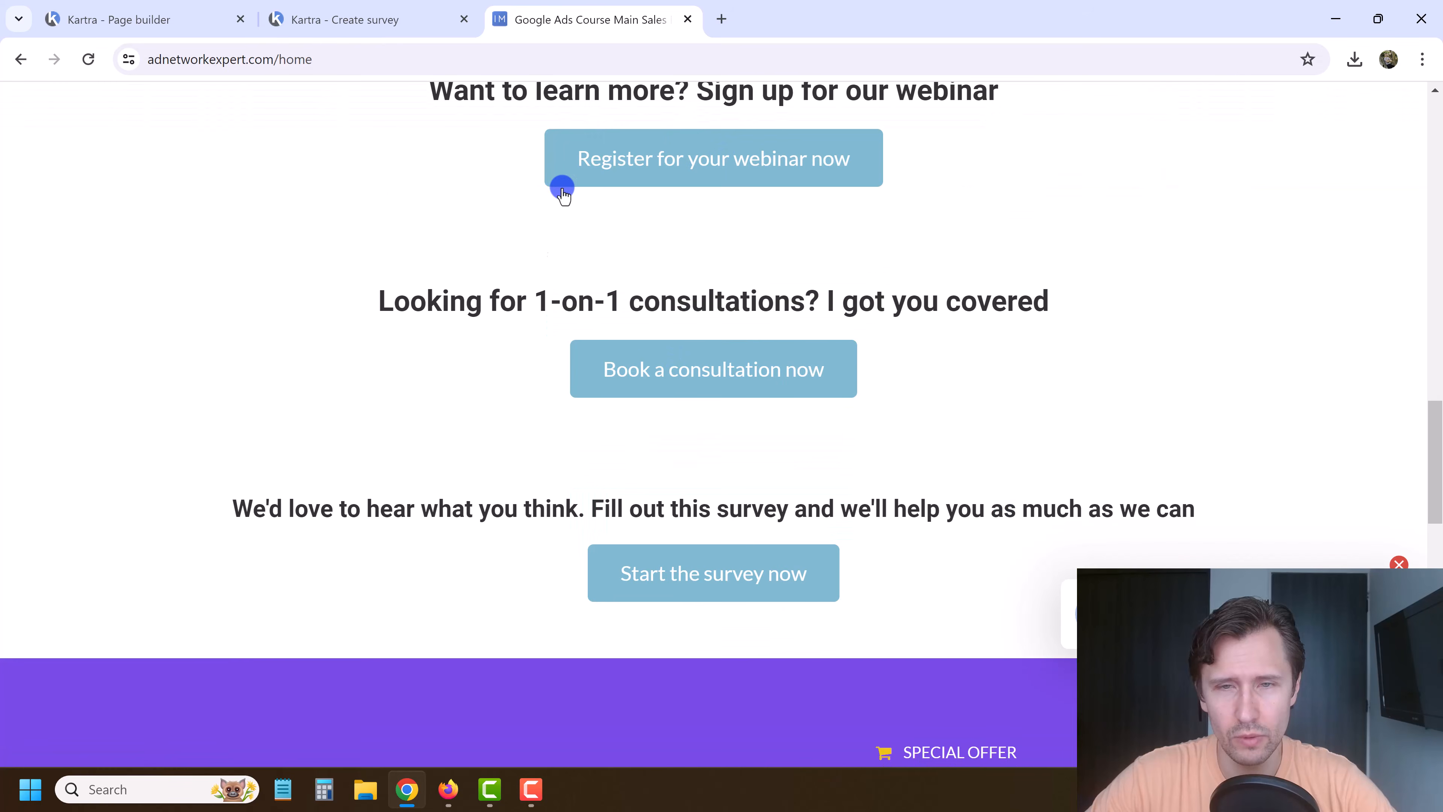
scroll(738, 540, up, 5)
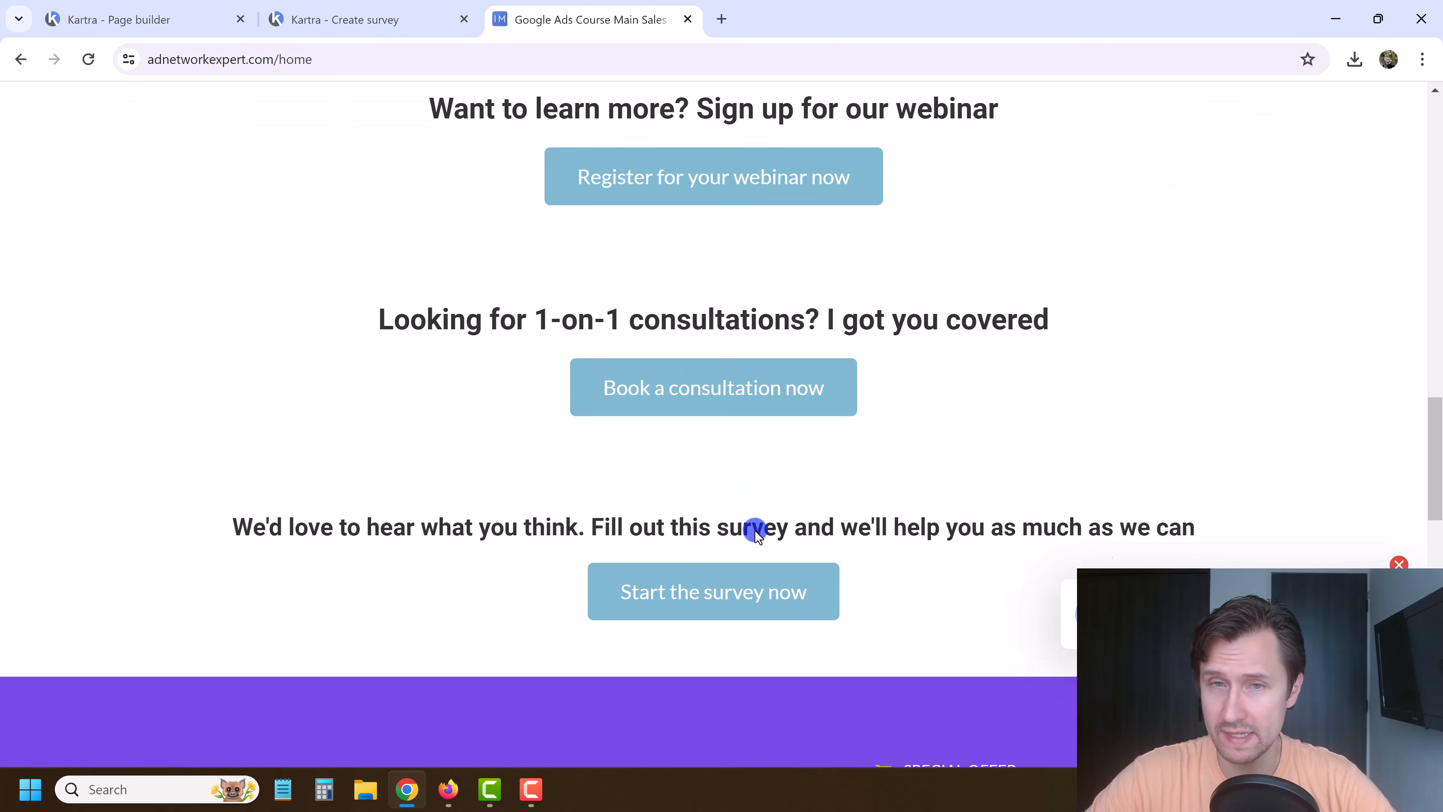
scroll(698, 555, up, 3)
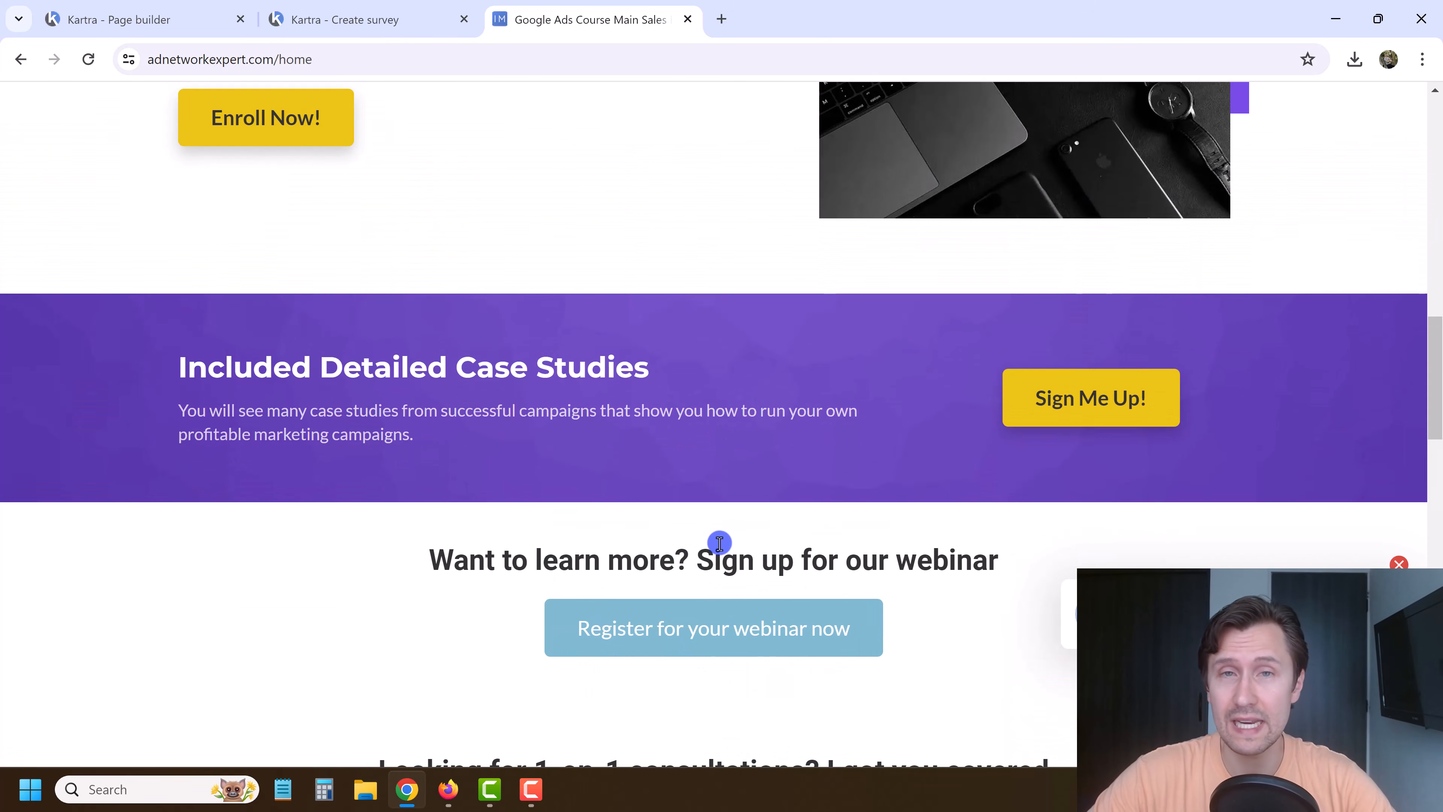
scroll(718, 542, up, 11)
scroll(620, 474, down, 7)
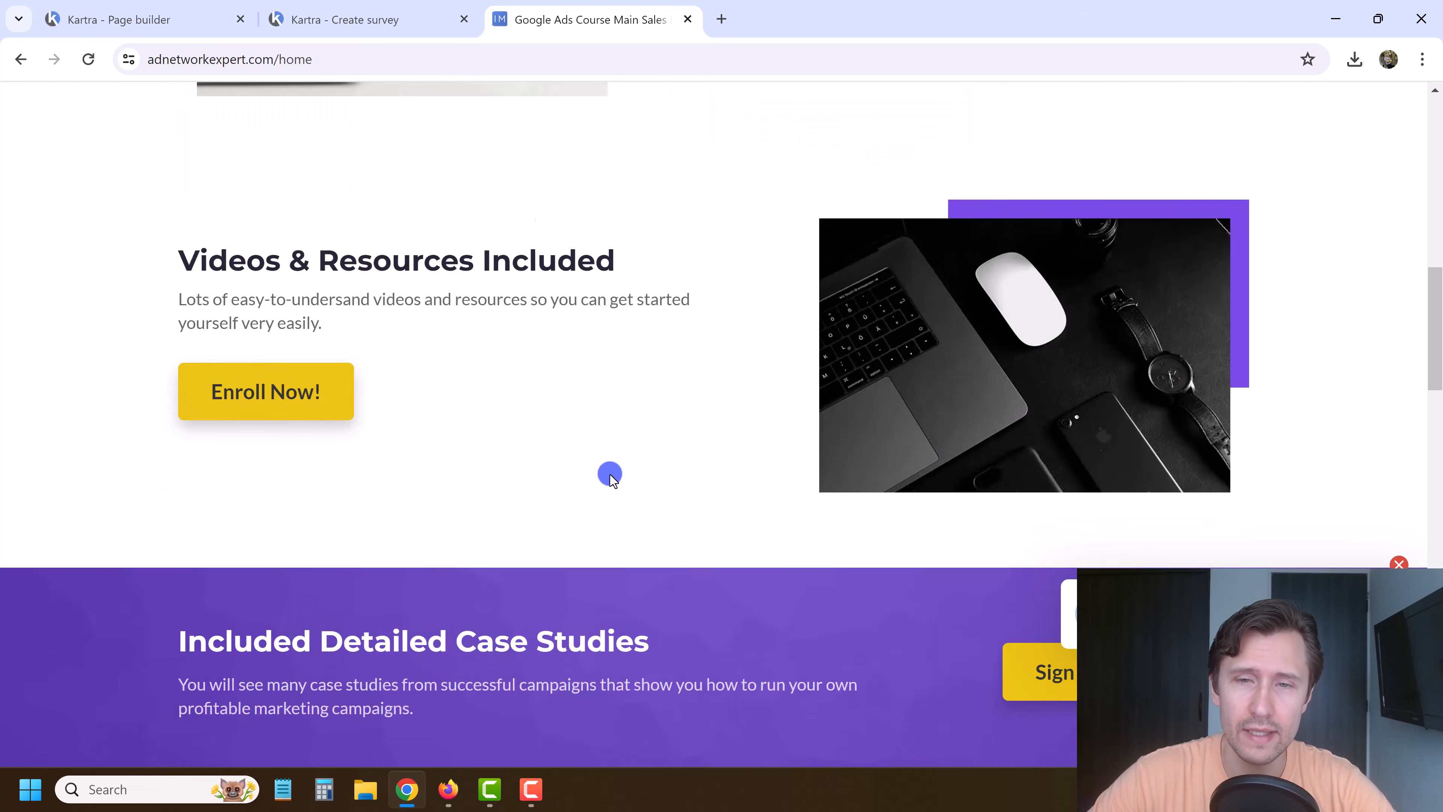
scroll(611, 478, down, 10)
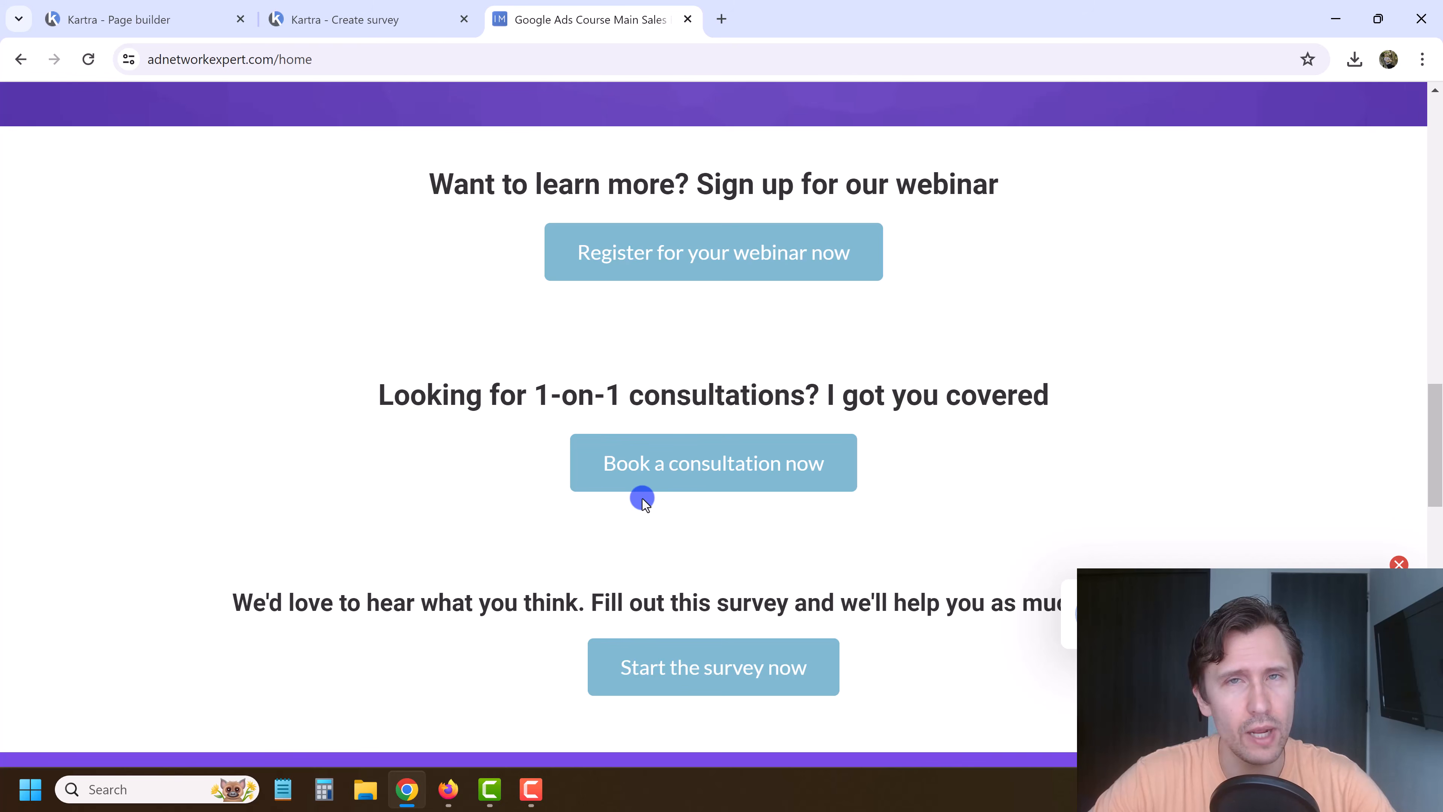
scroll(569, 490, down, 3)
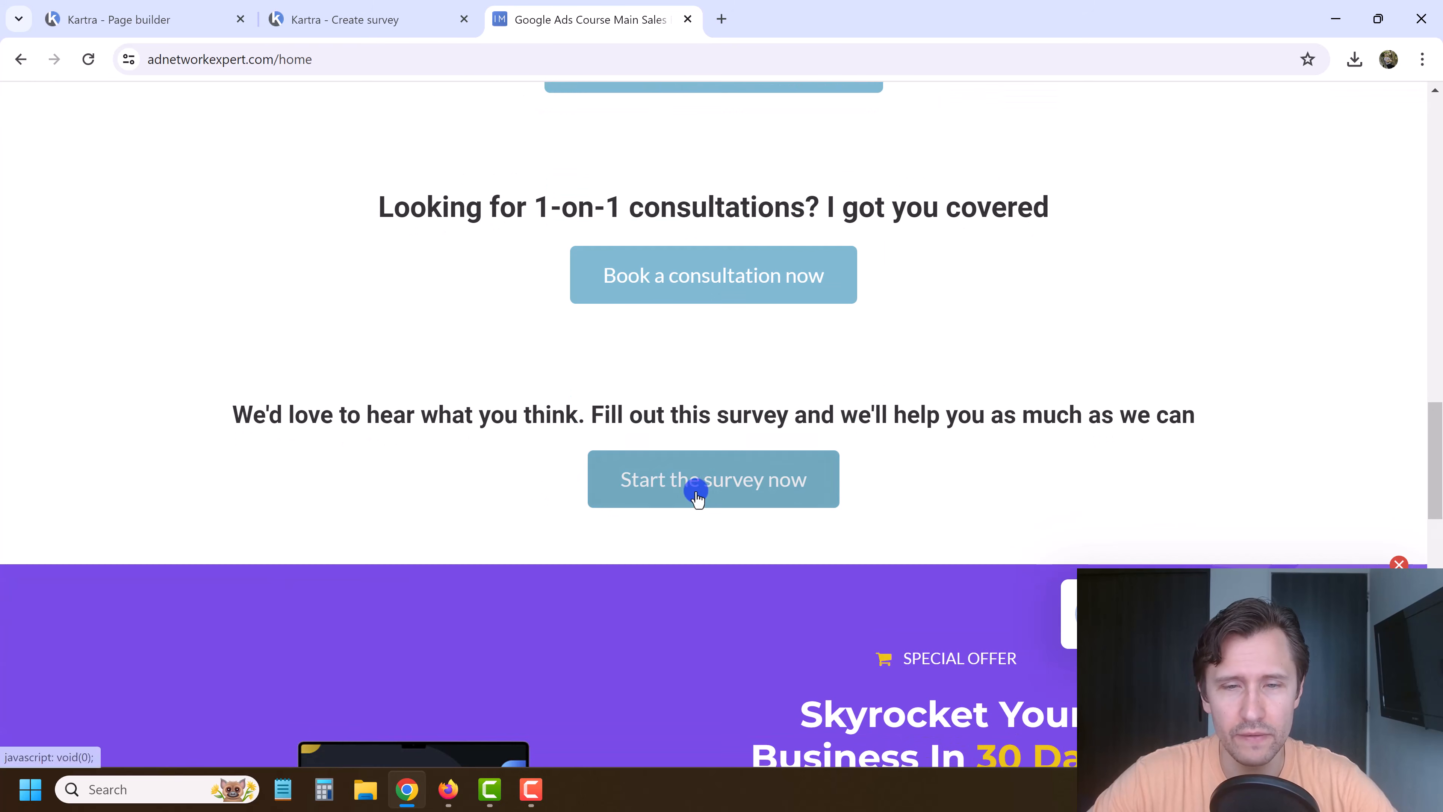
Start the popup survey from the sales page and answer its first three questions, including "More than 3 months ago" and "Russell Brunson".
click(695, 490)
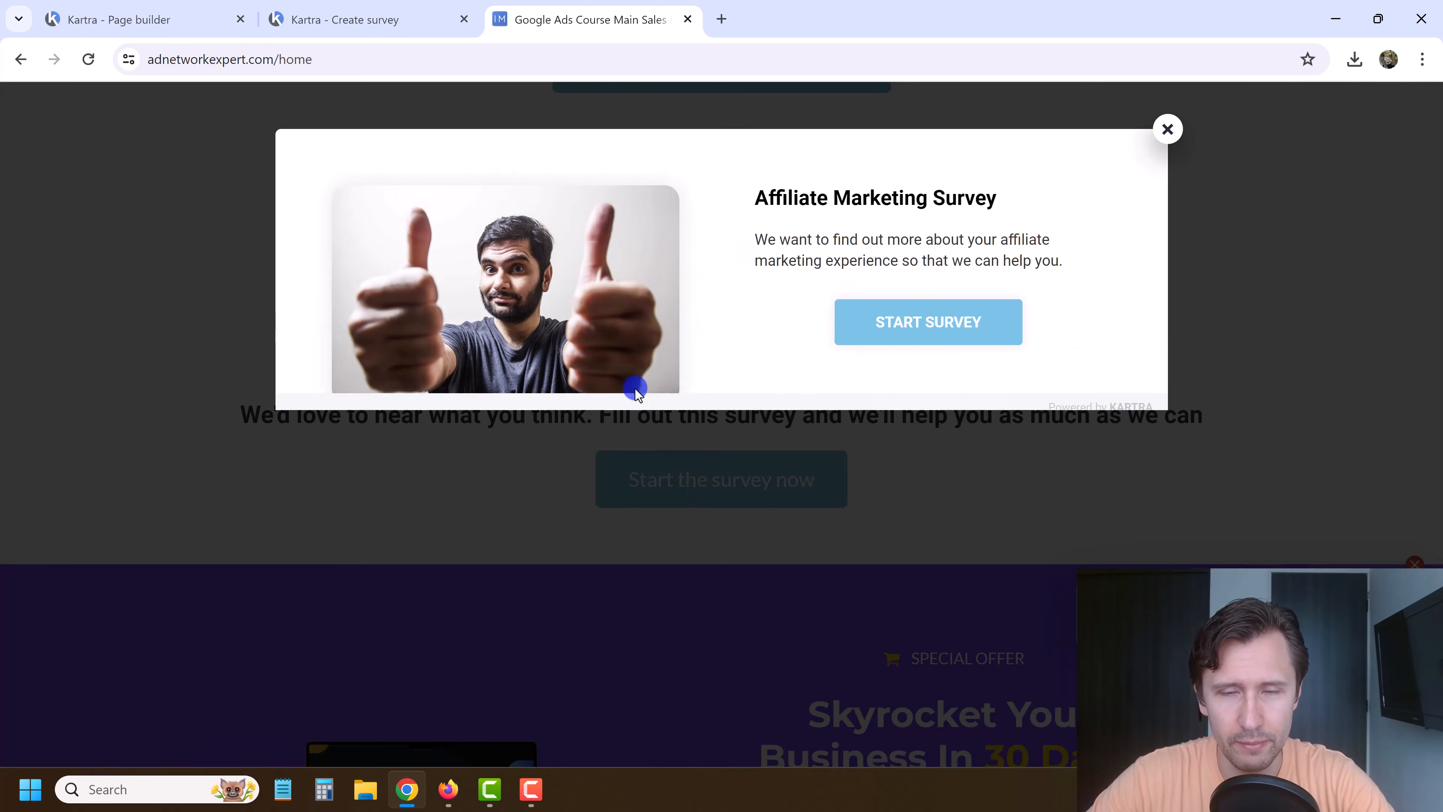
click(907, 314)
click(843, 362)
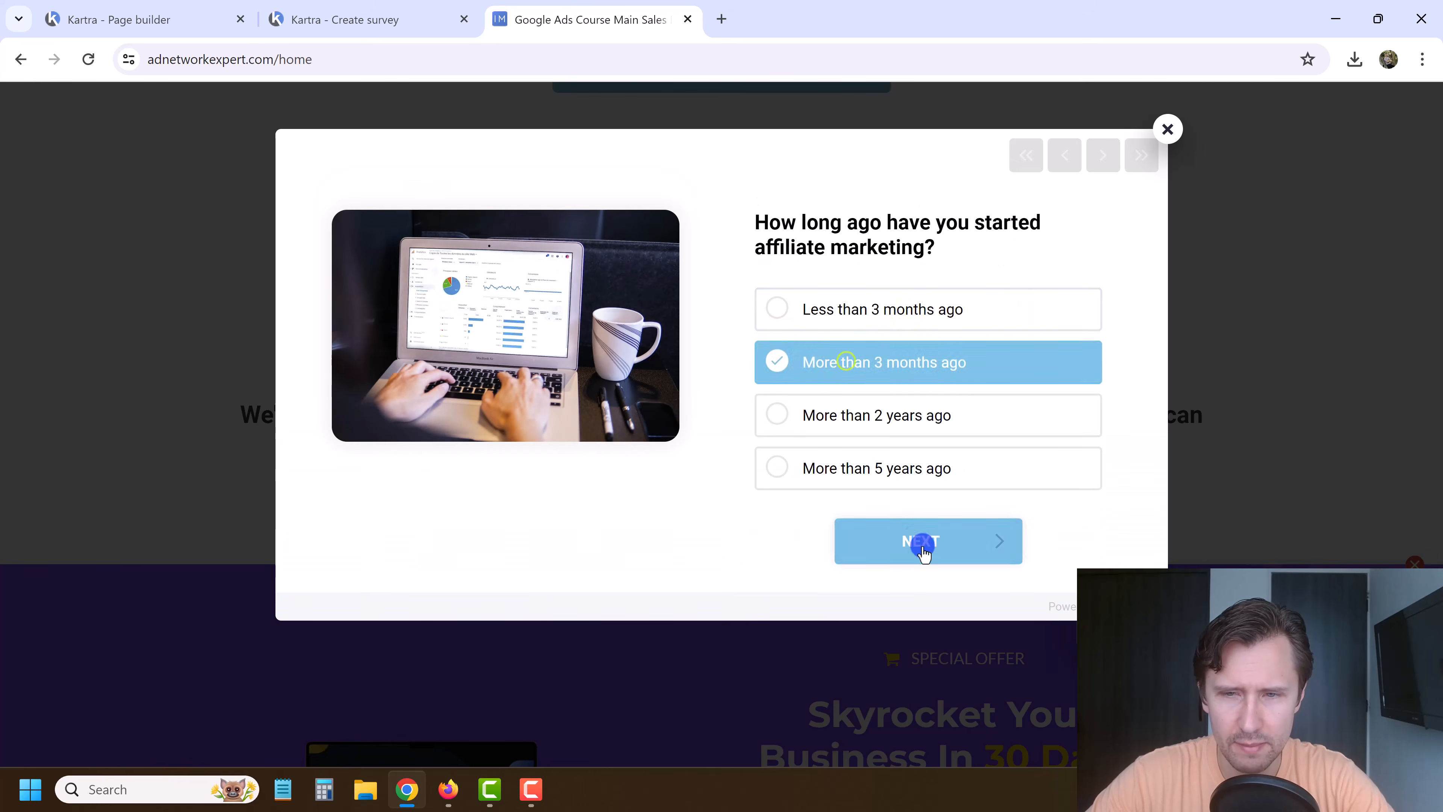
click(925, 547)
click(826, 373)
click(911, 593)
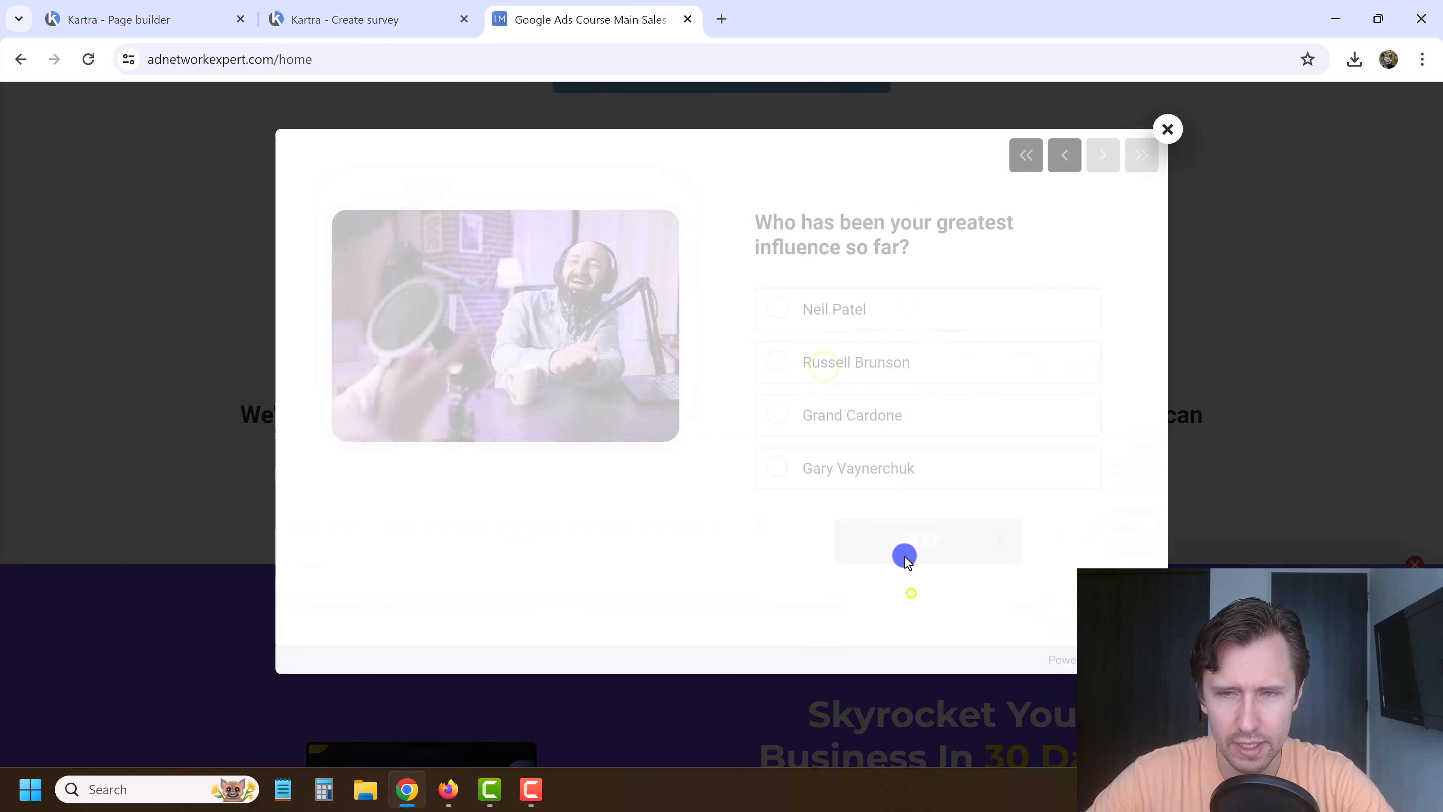
click(831, 362)
click(882, 545)
Answer the learning question with "microsoft ads", finish the survey through to the free guide page, and return to the page builder.
click(856, 307)
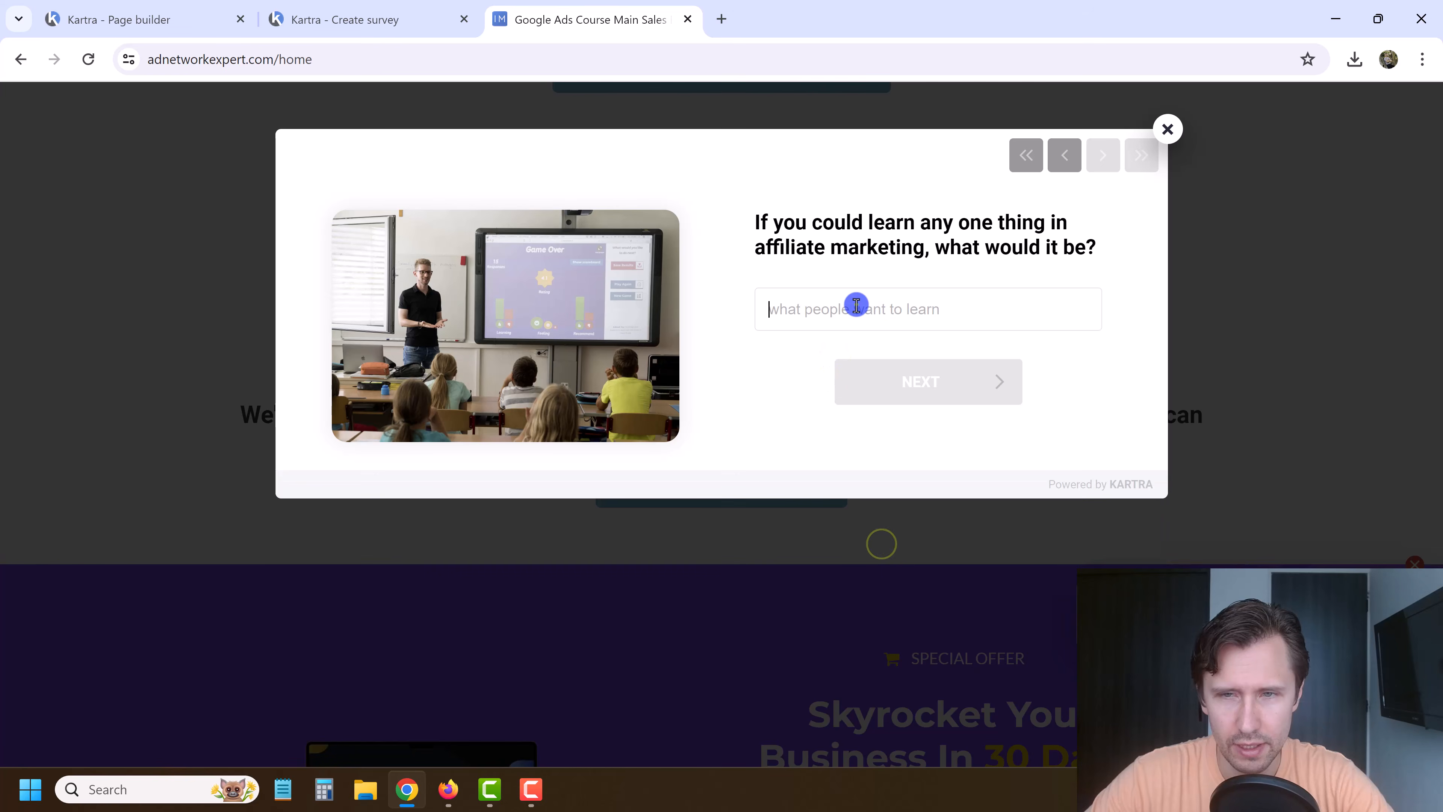
text(microsoft ads)
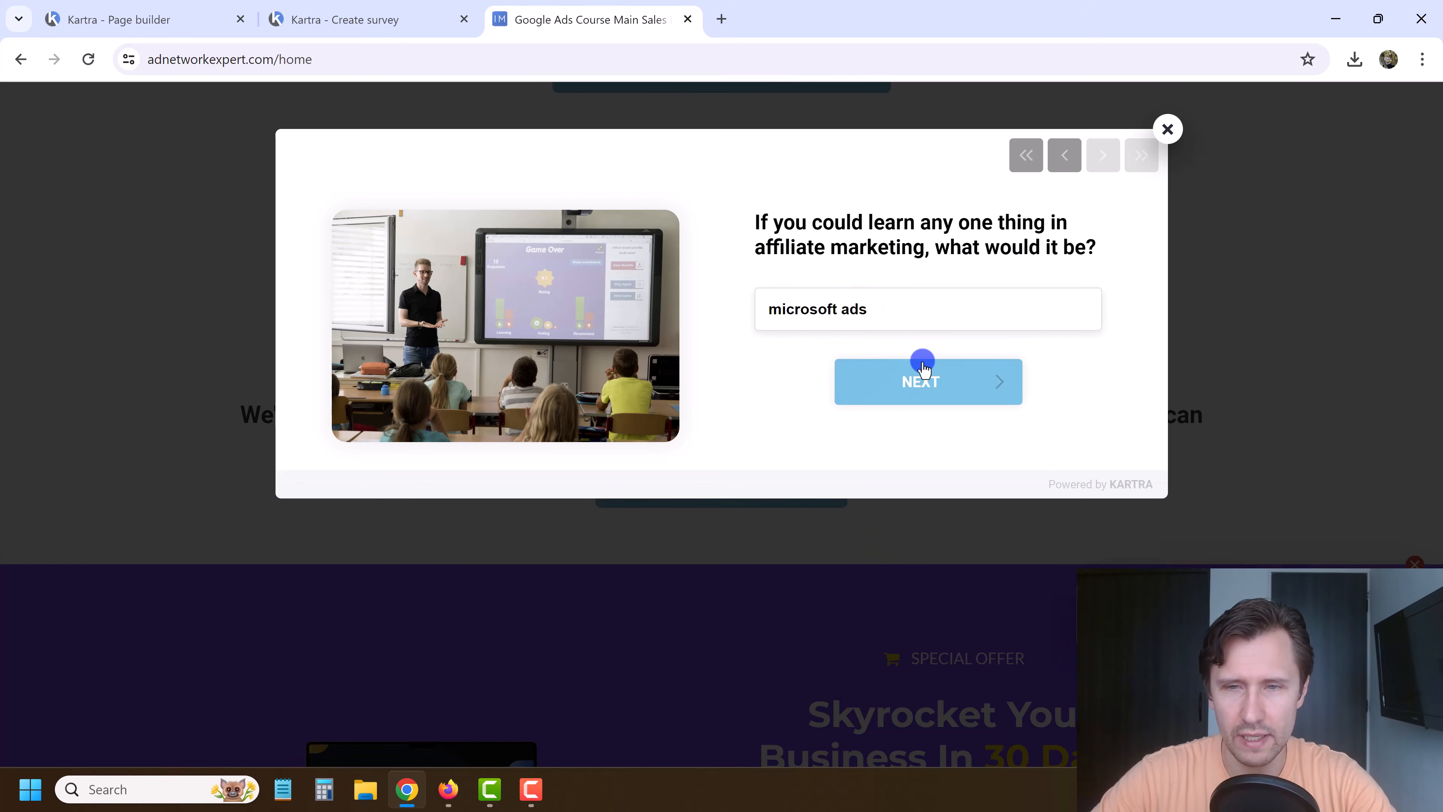
click(923, 368)
click(582, 442)
click(551, 599)
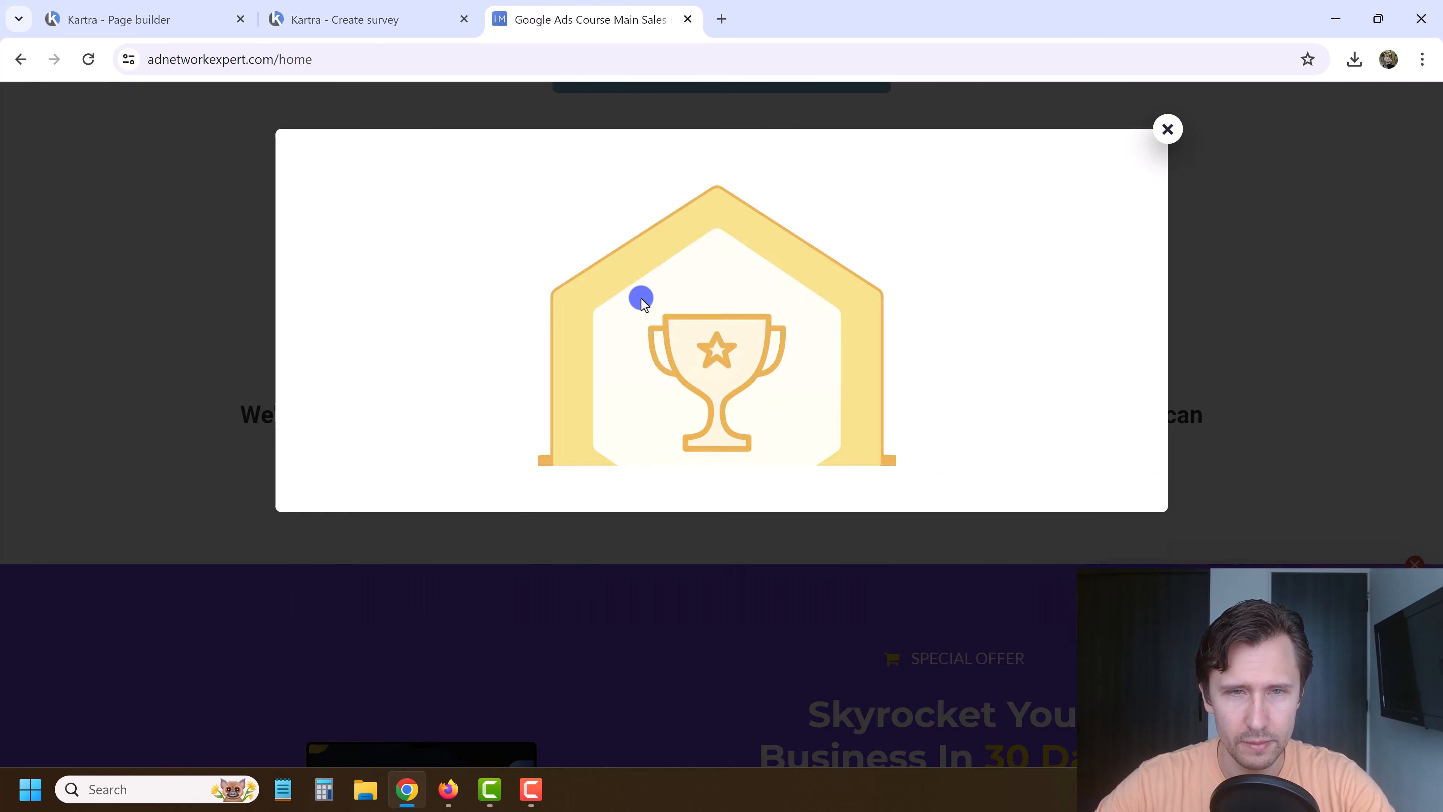
click(661, 657)
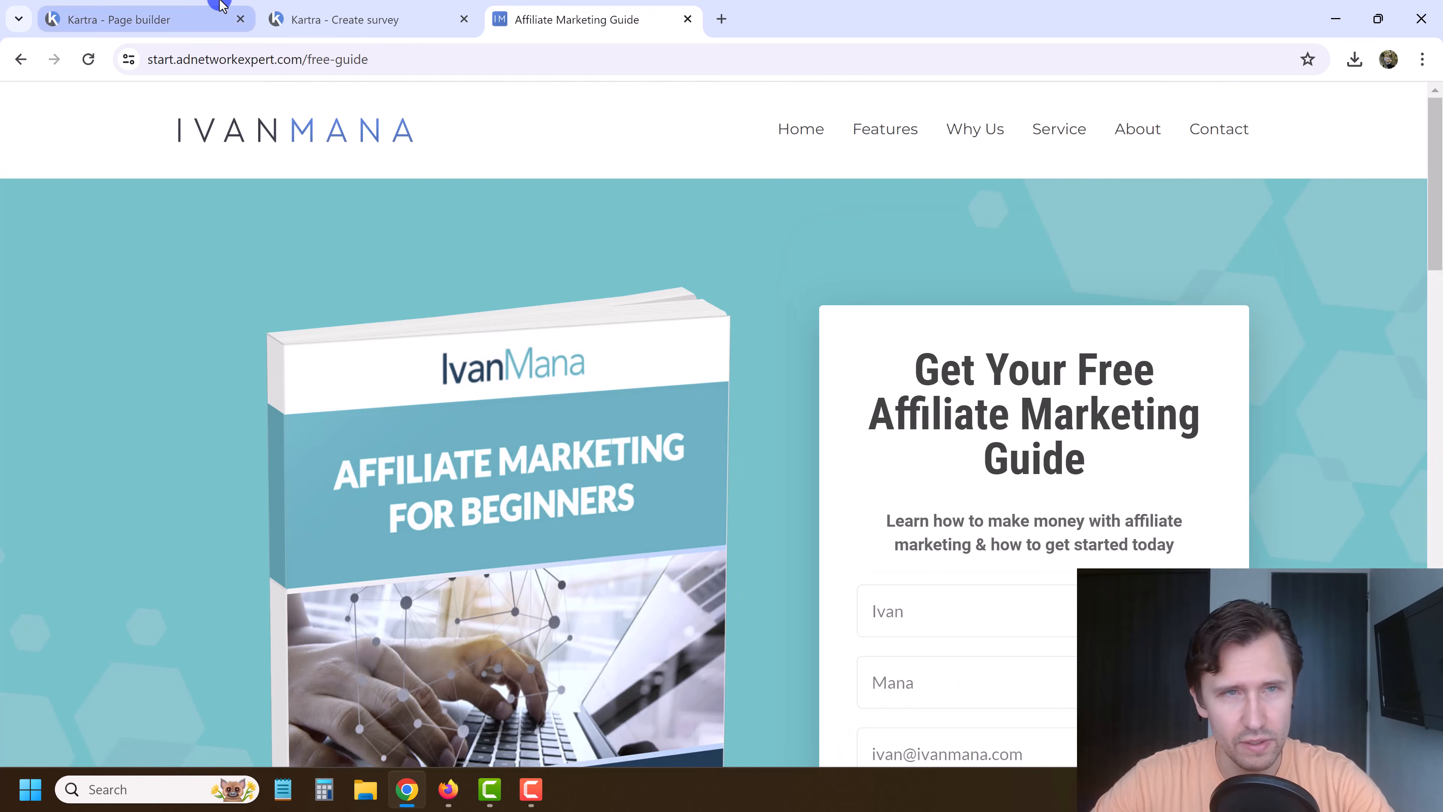
click(203, 7)
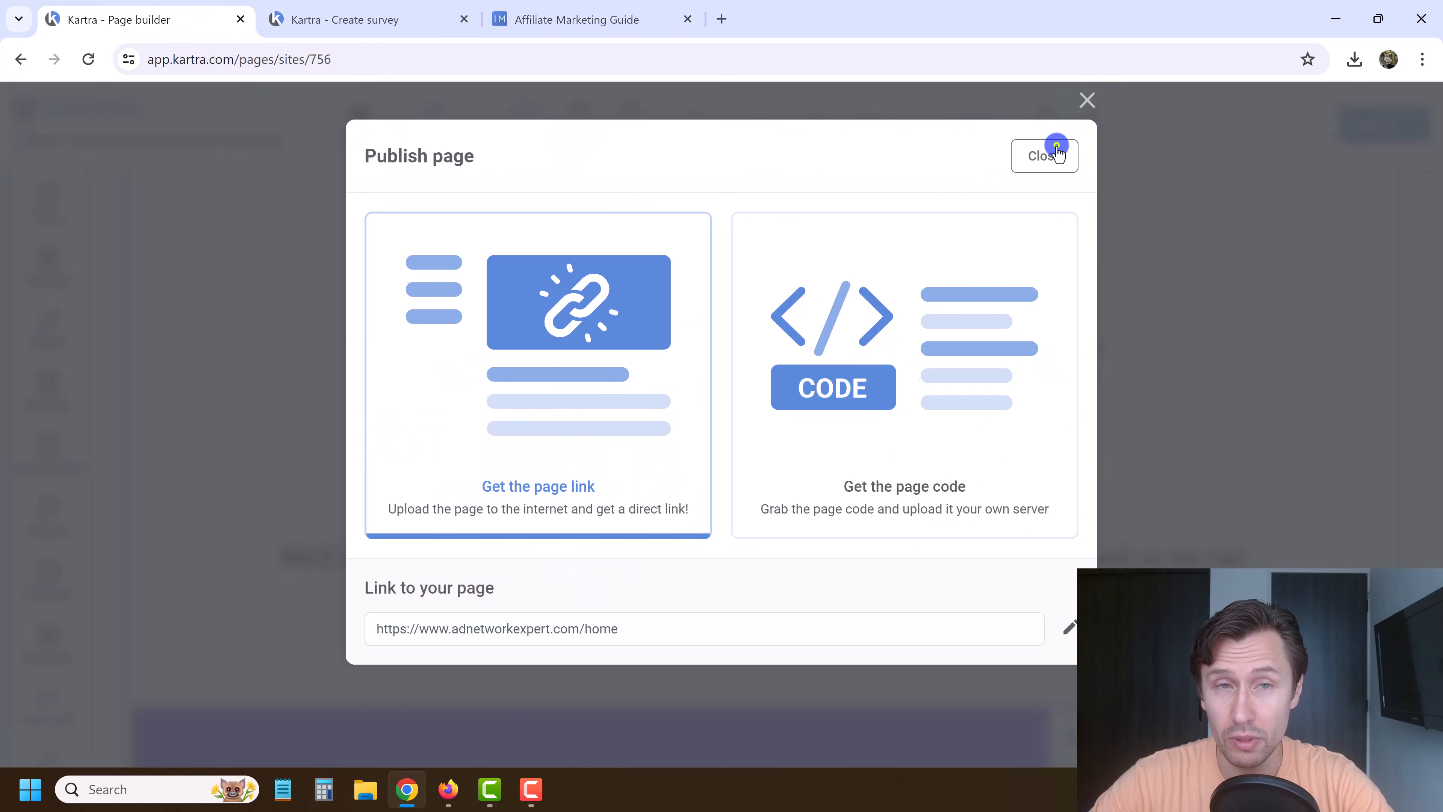
Close the publish dialog and exit the page builder to the list of pages.
click(1045, 156)
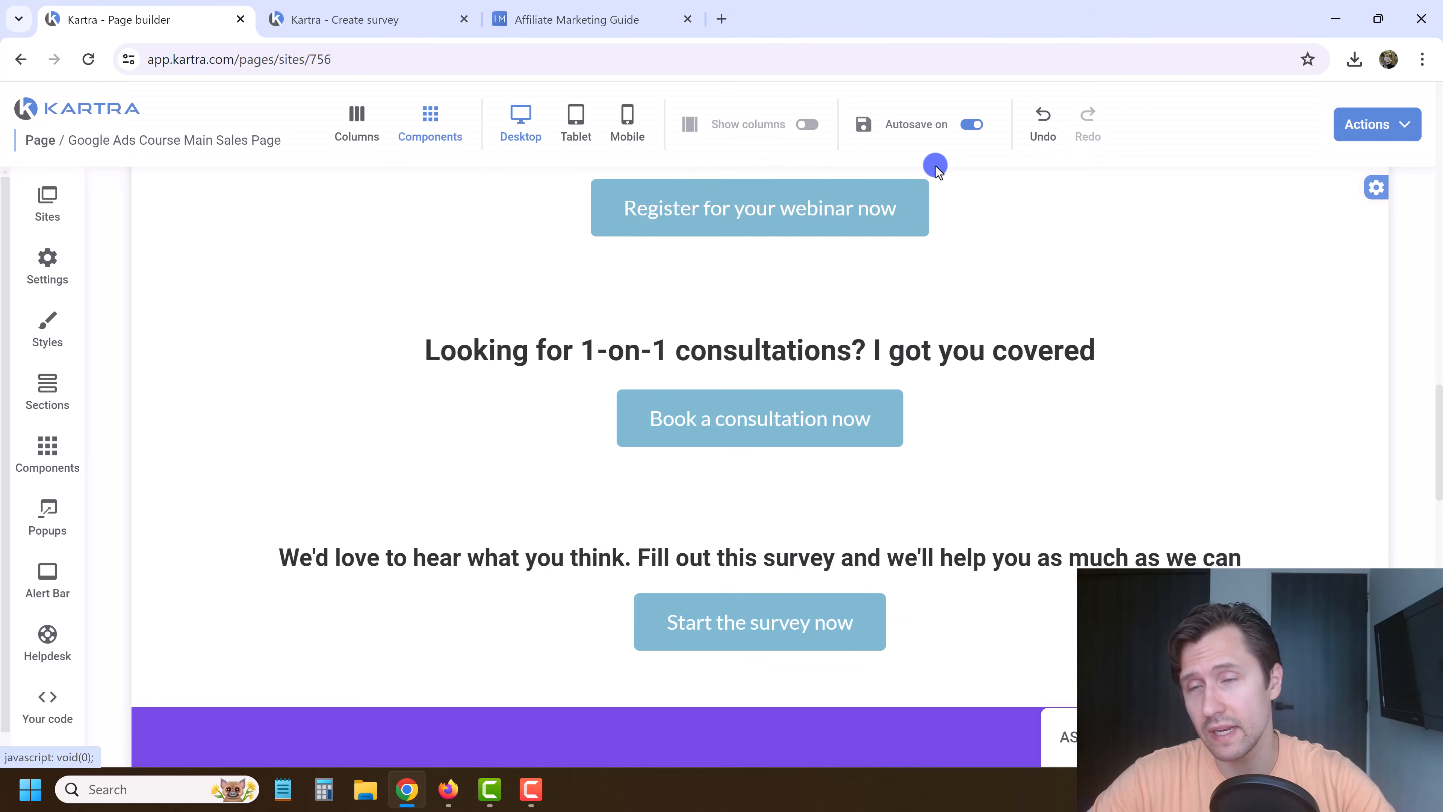
click(1409, 127)
click(1313, 285)
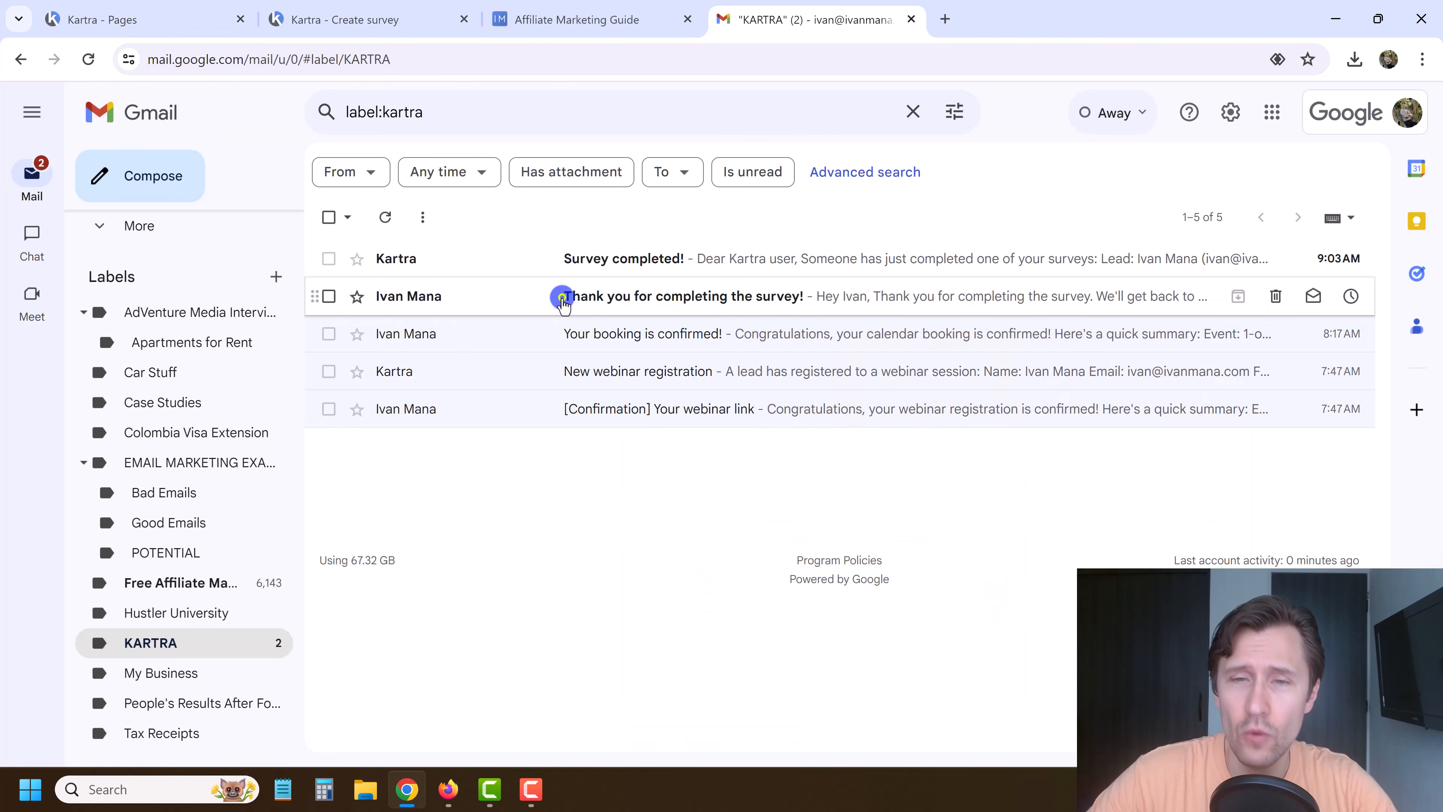
Switch to Gmail, read the "Thank you for completing the survey!" email under the KARTRA label, and return to the message list.
click(562, 297)
drag(411, 361, 465, 478)
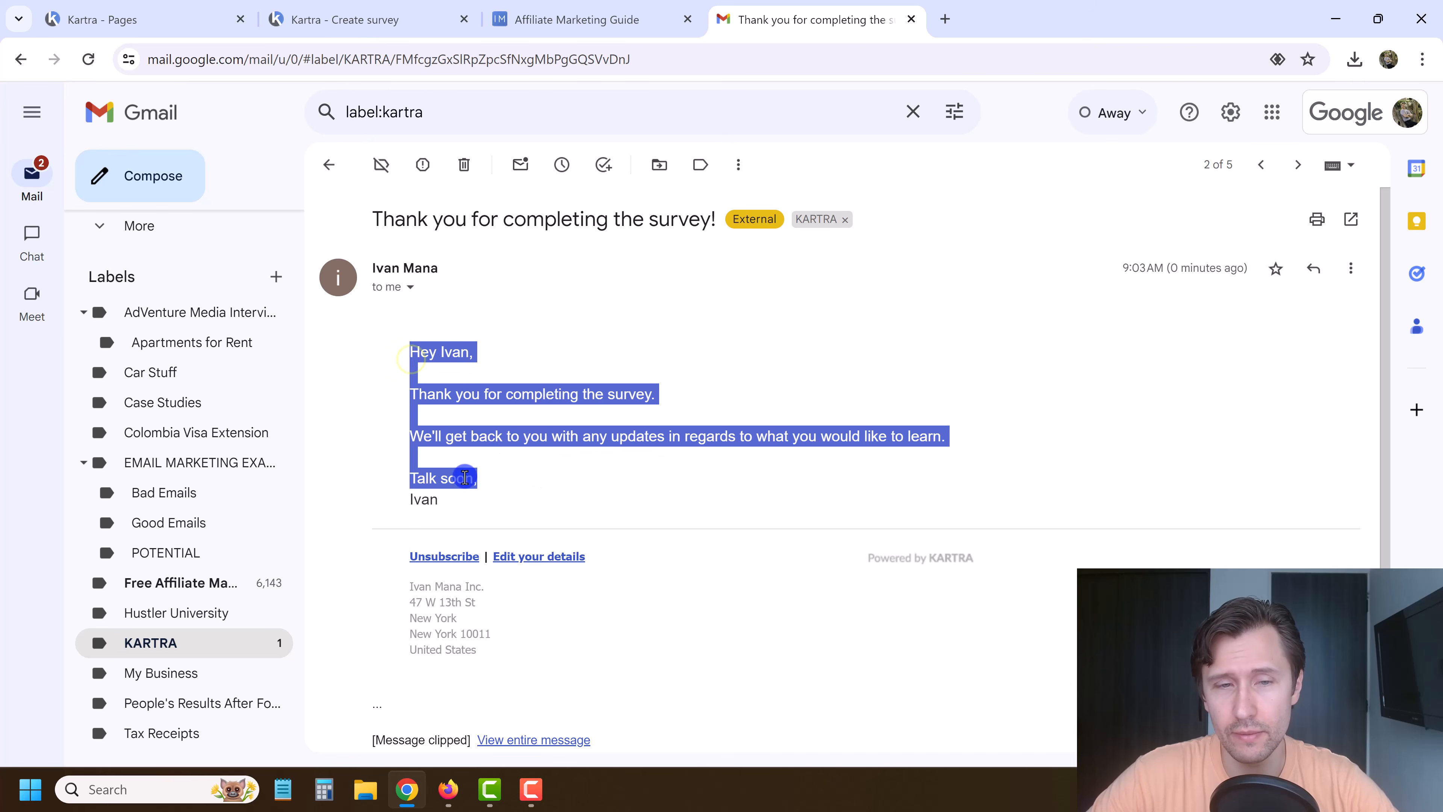
click(546, 485)
drag(435, 361, 514, 489)
click(514, 489)
scroll(570, 487, down, 2)
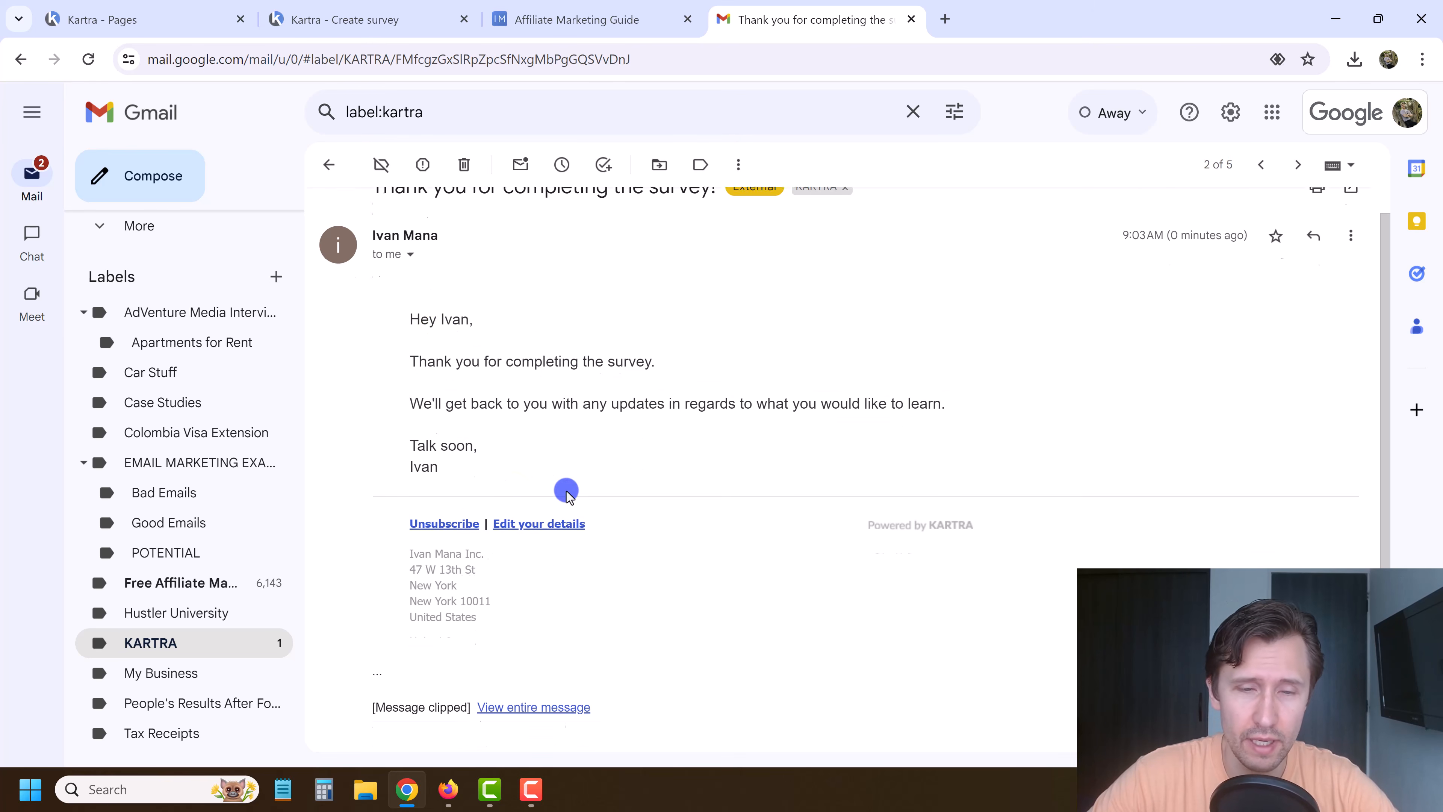
scroll(517, 485, up, 2)
click(329, 164)
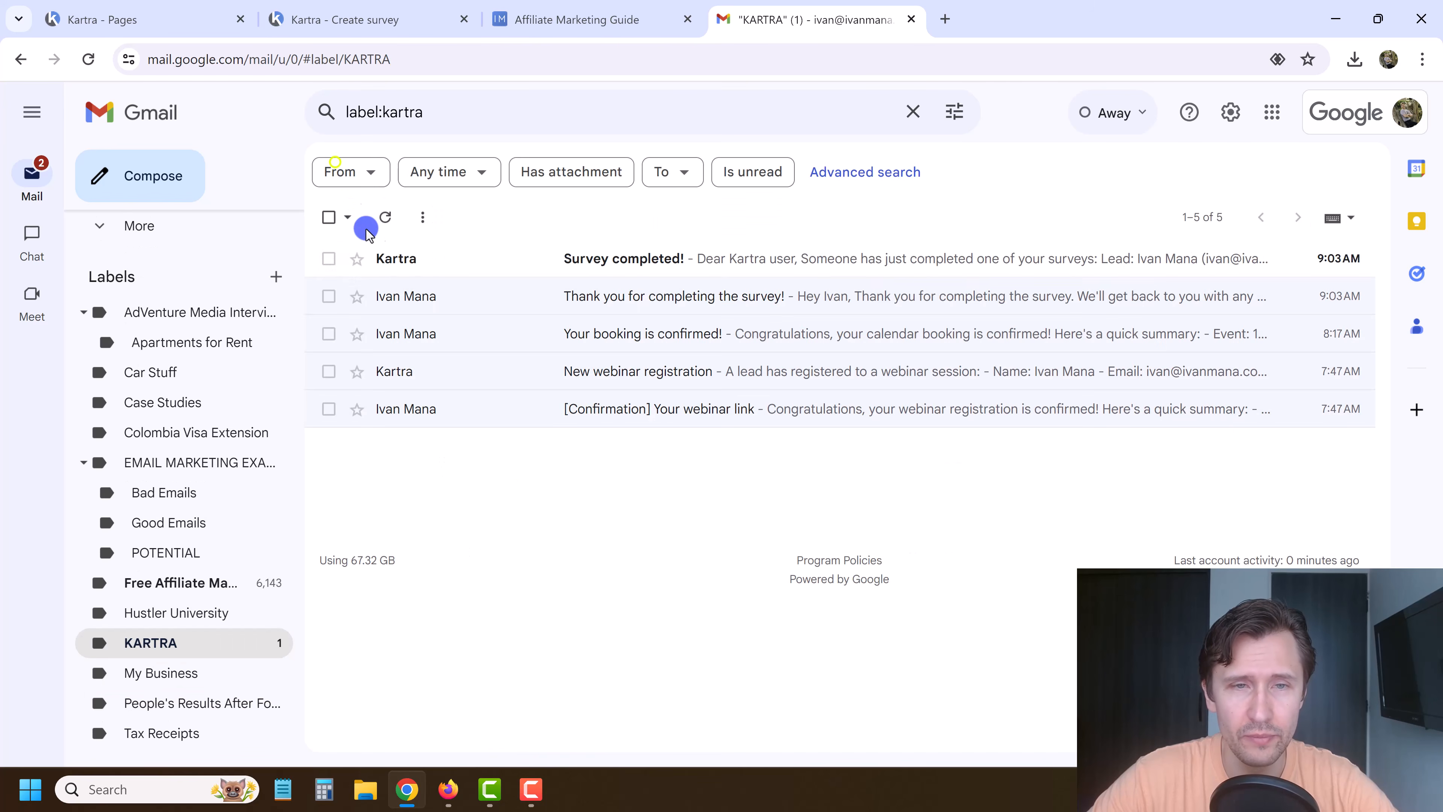
Read the "Survey completed!" notification email, then close Gmail and return to the Kartra survey page.
click(553, 255)
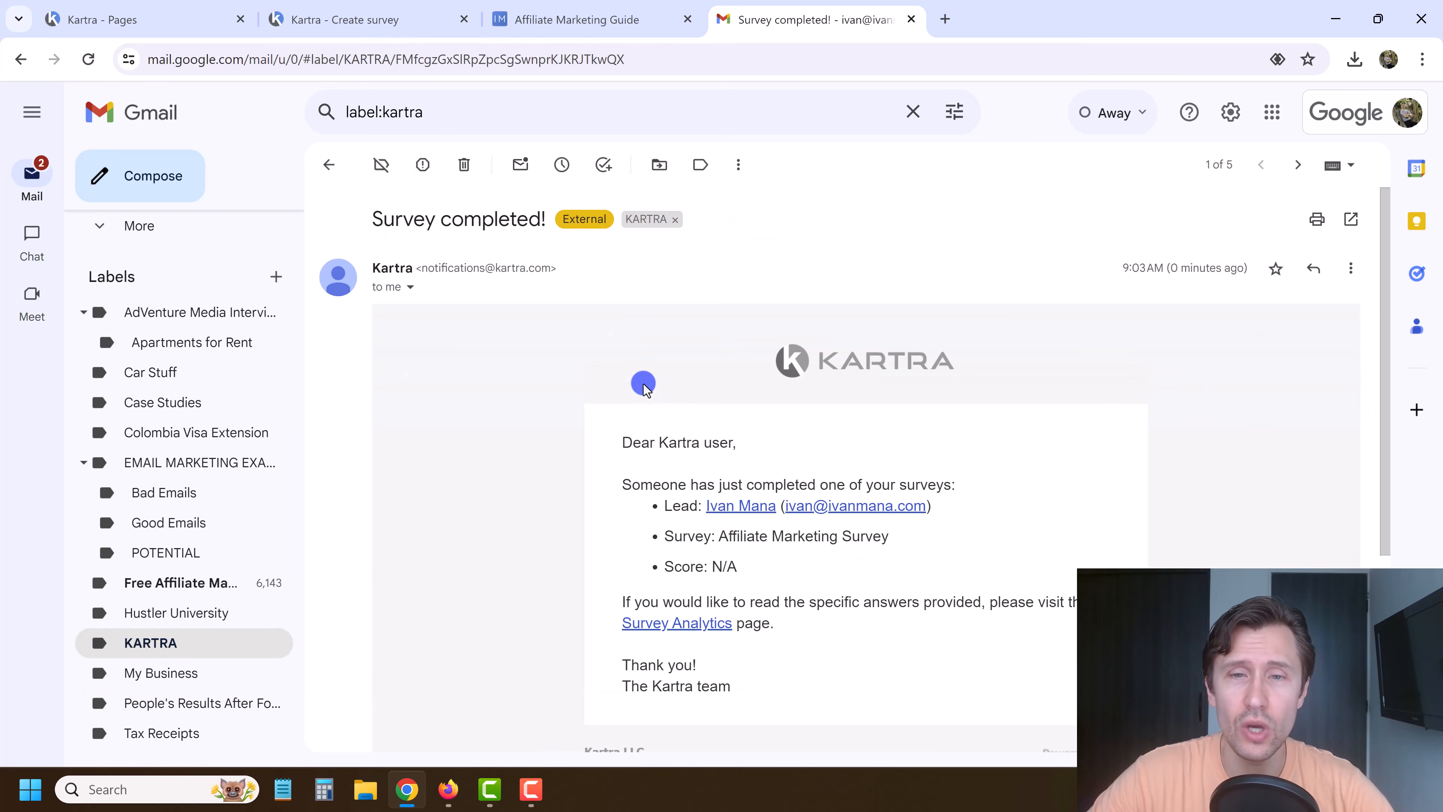
drag(634, 442, 703, 556)
click(682, 543)
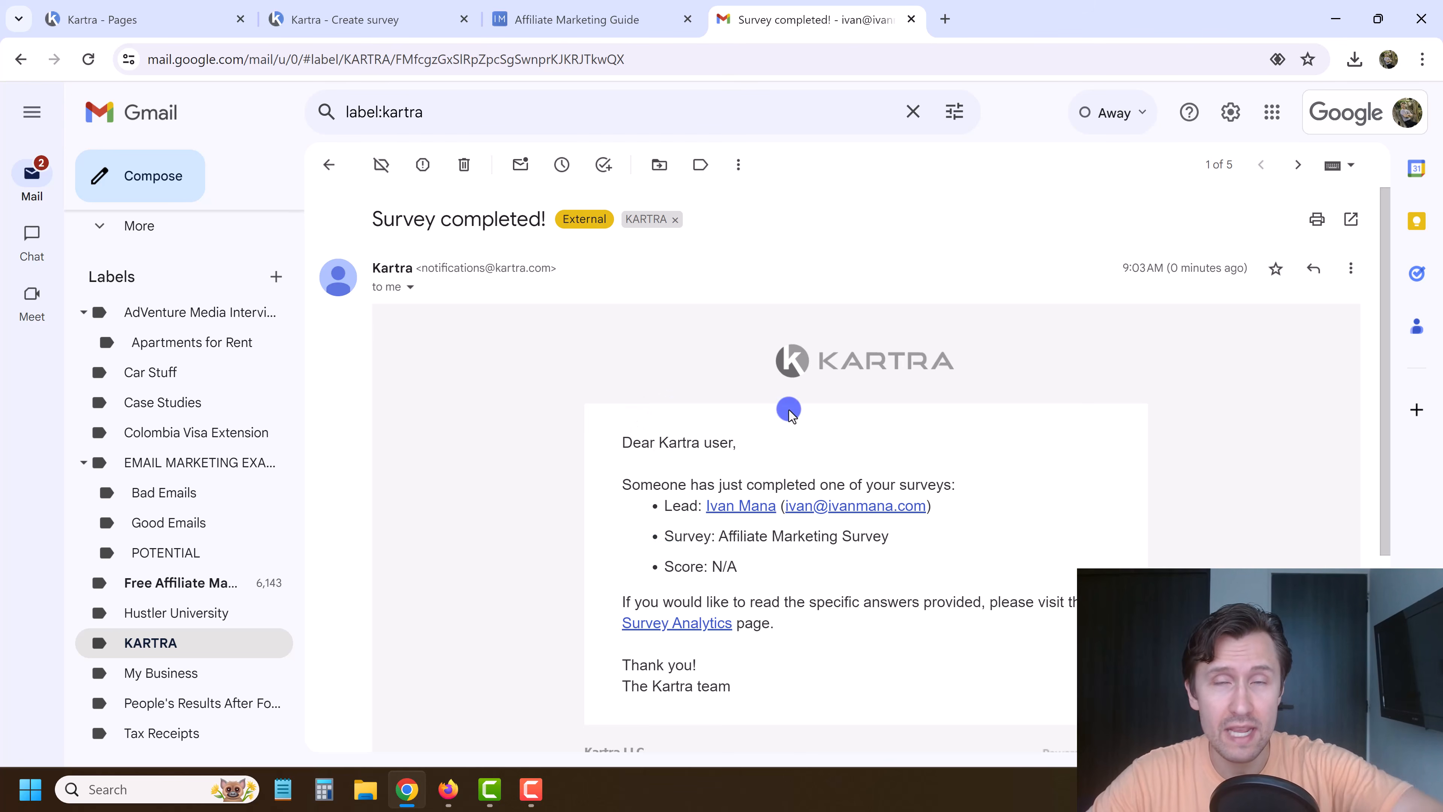
drag(665, 438, 861, 620)
click(861, 620)
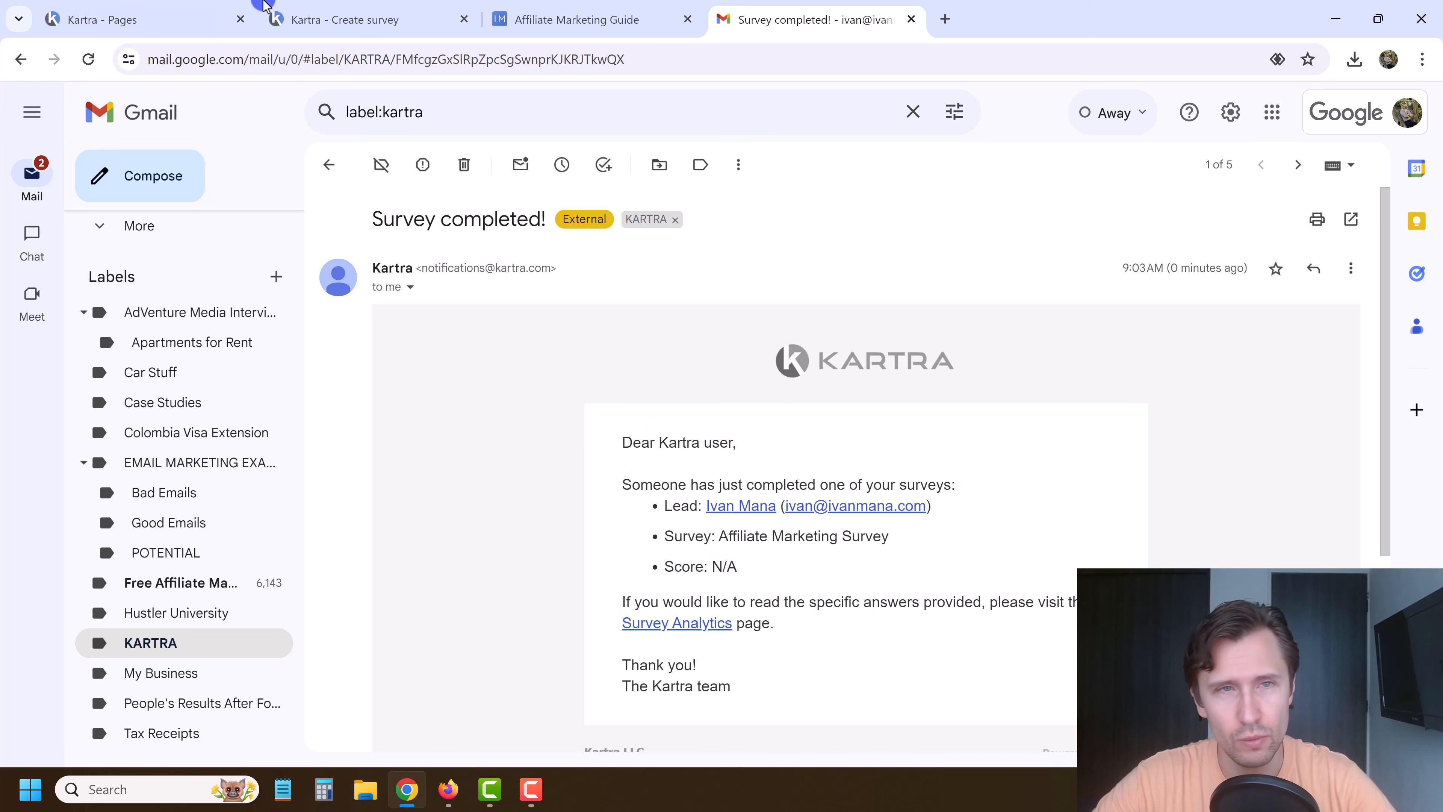
click(270, 18)
click(916, 20)
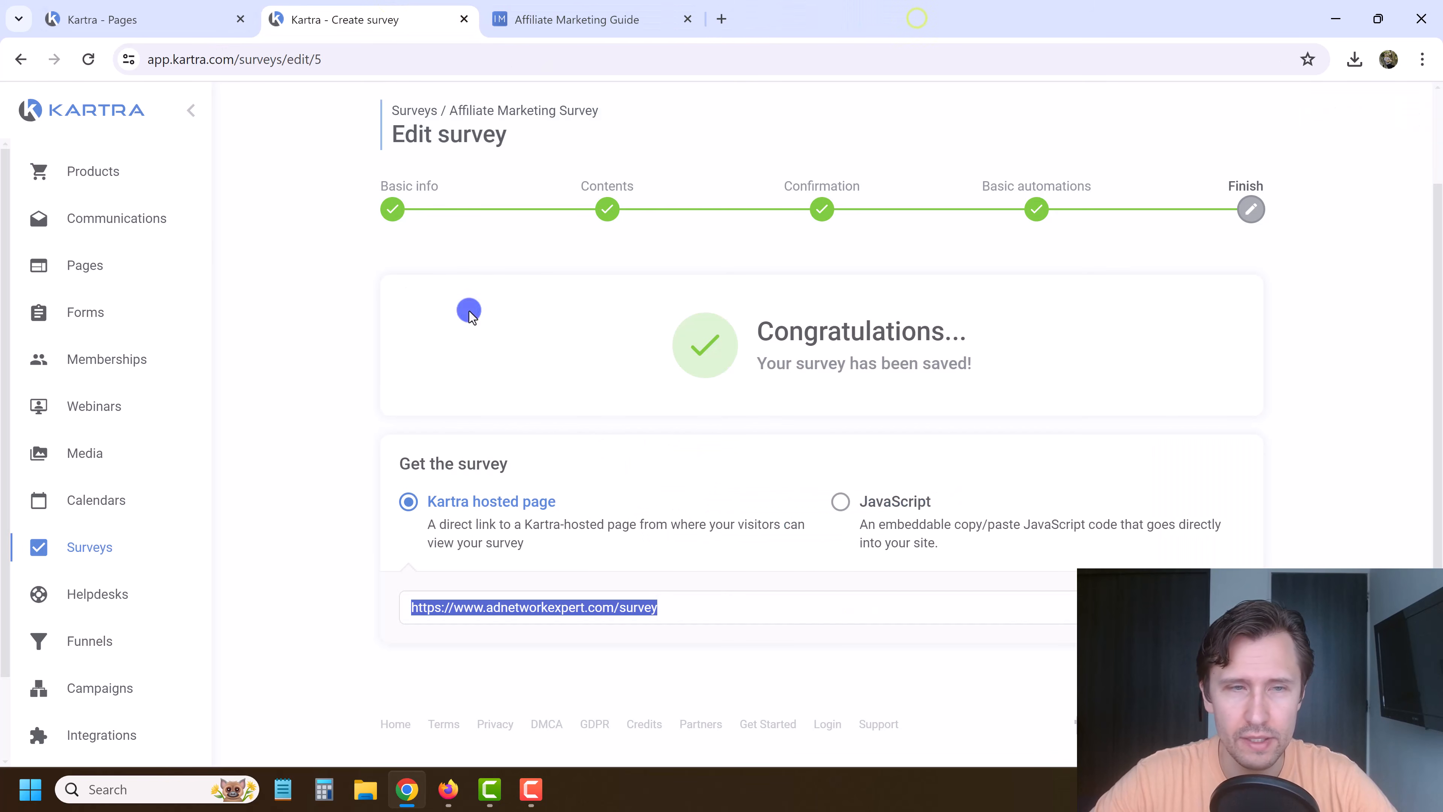
Open the Communications leads and check the list subscriptions of the lead whose source is Helpdesk.
click(92, 221)
click(522, 376)
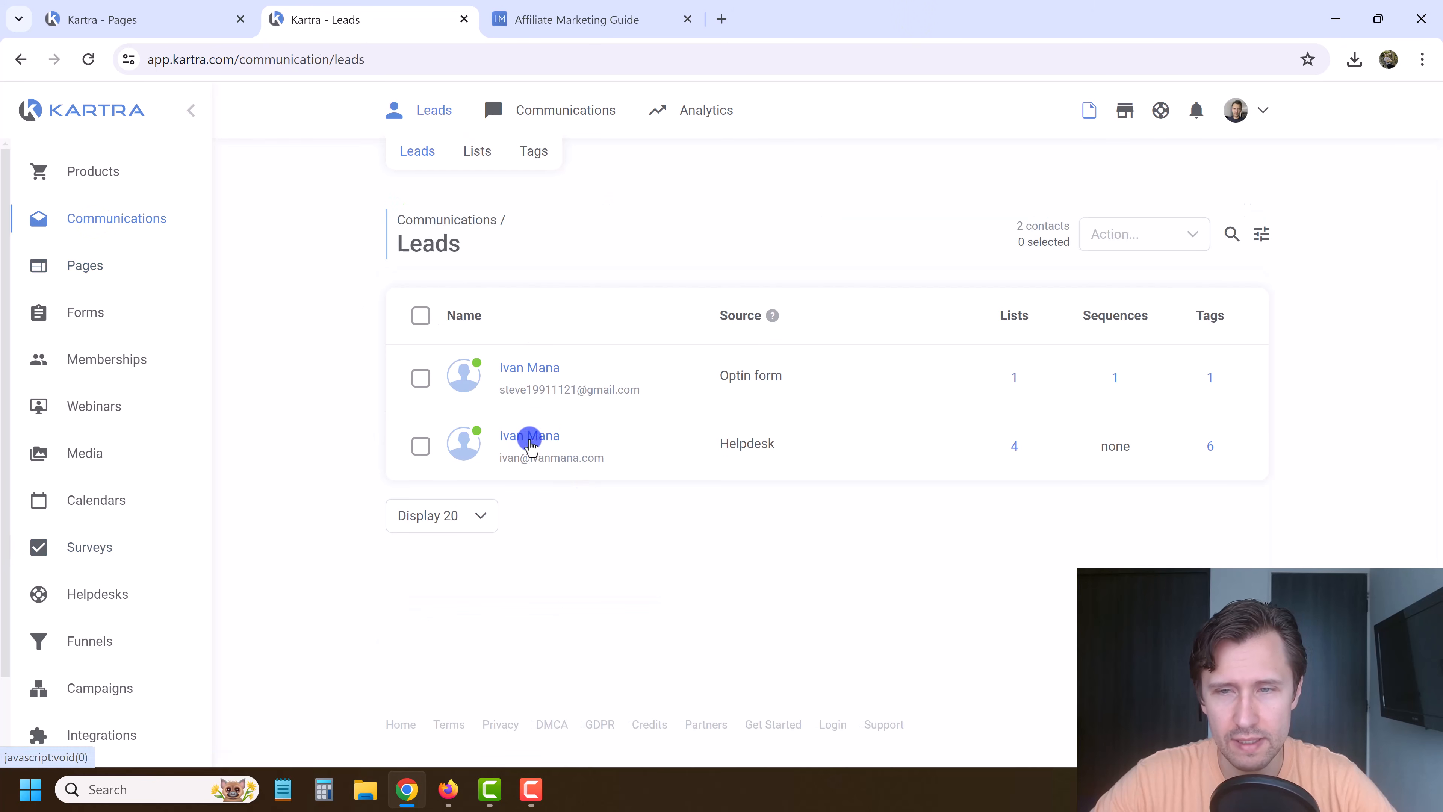
click(1006, 448)
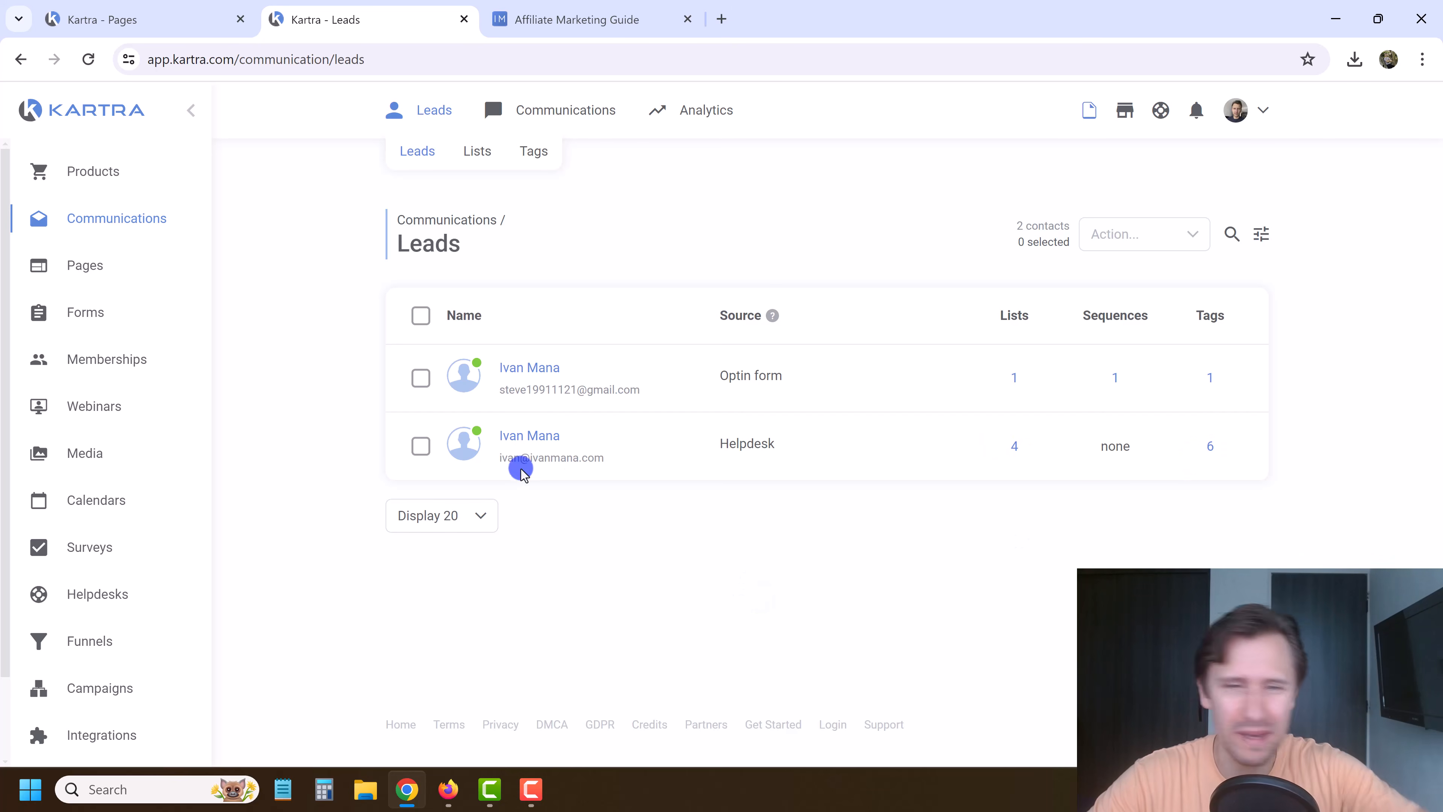
click(516, 437)
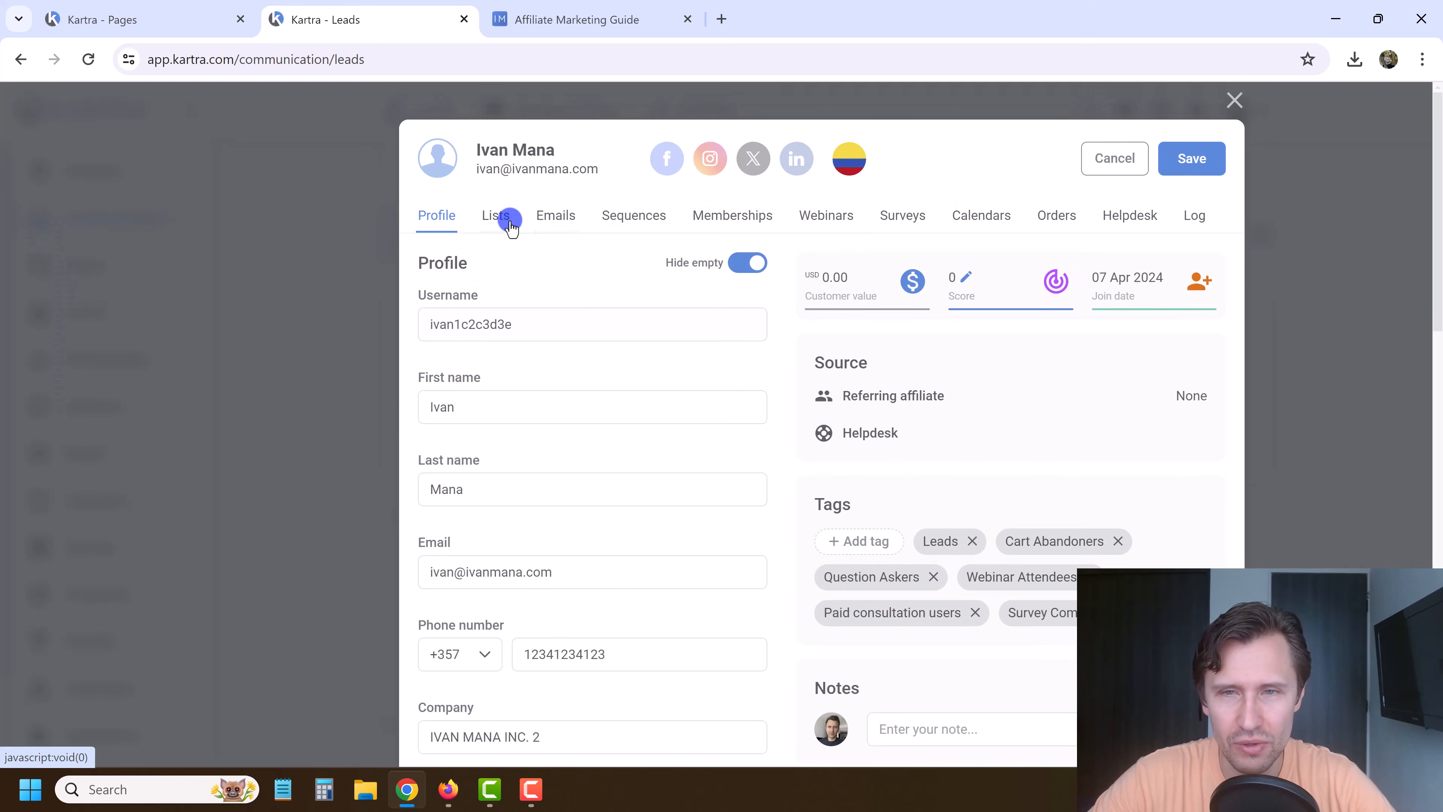
click(501, 221)
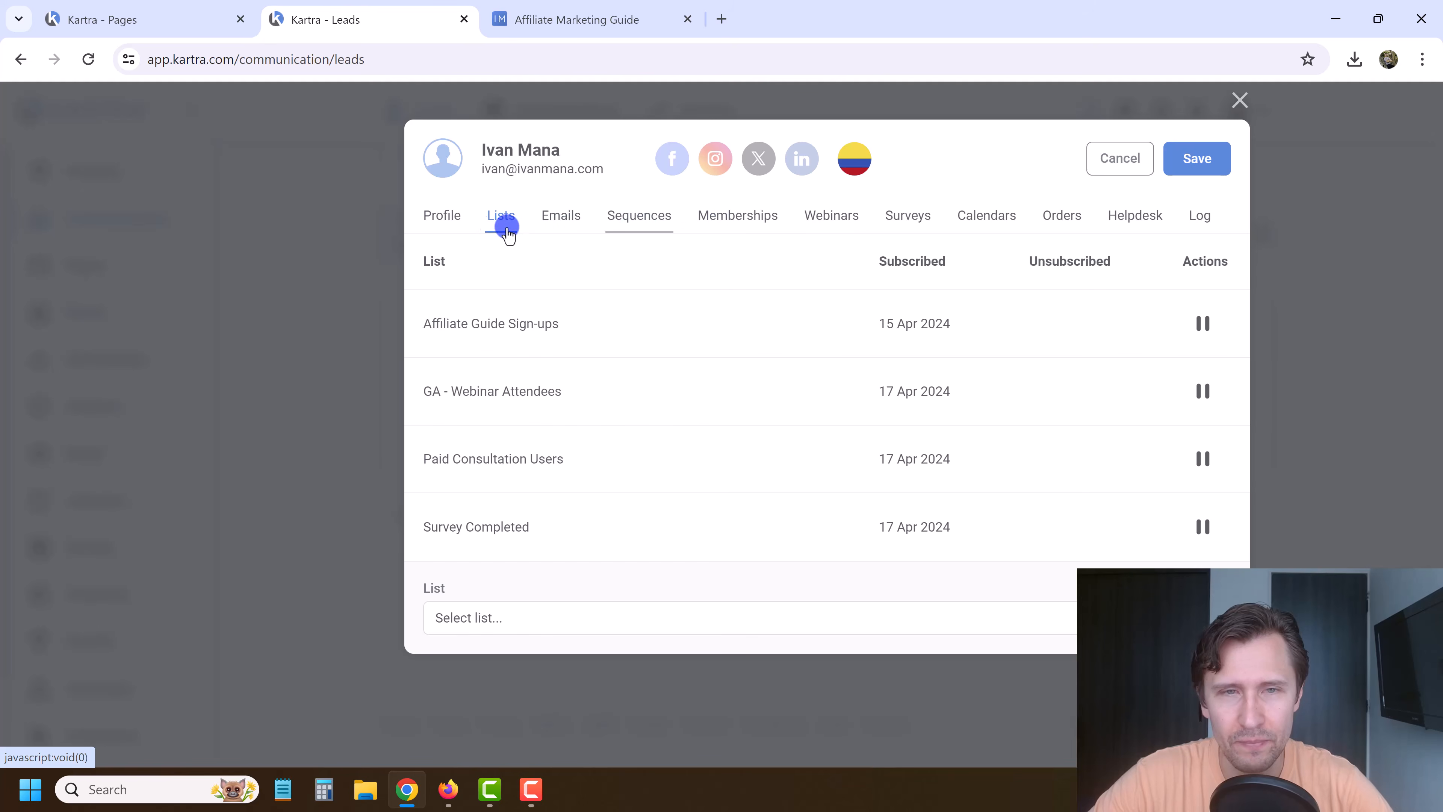
Examine the lead's profile and the survey answers stored in its custom fields, including the Money_earned options.
click(443, 222)
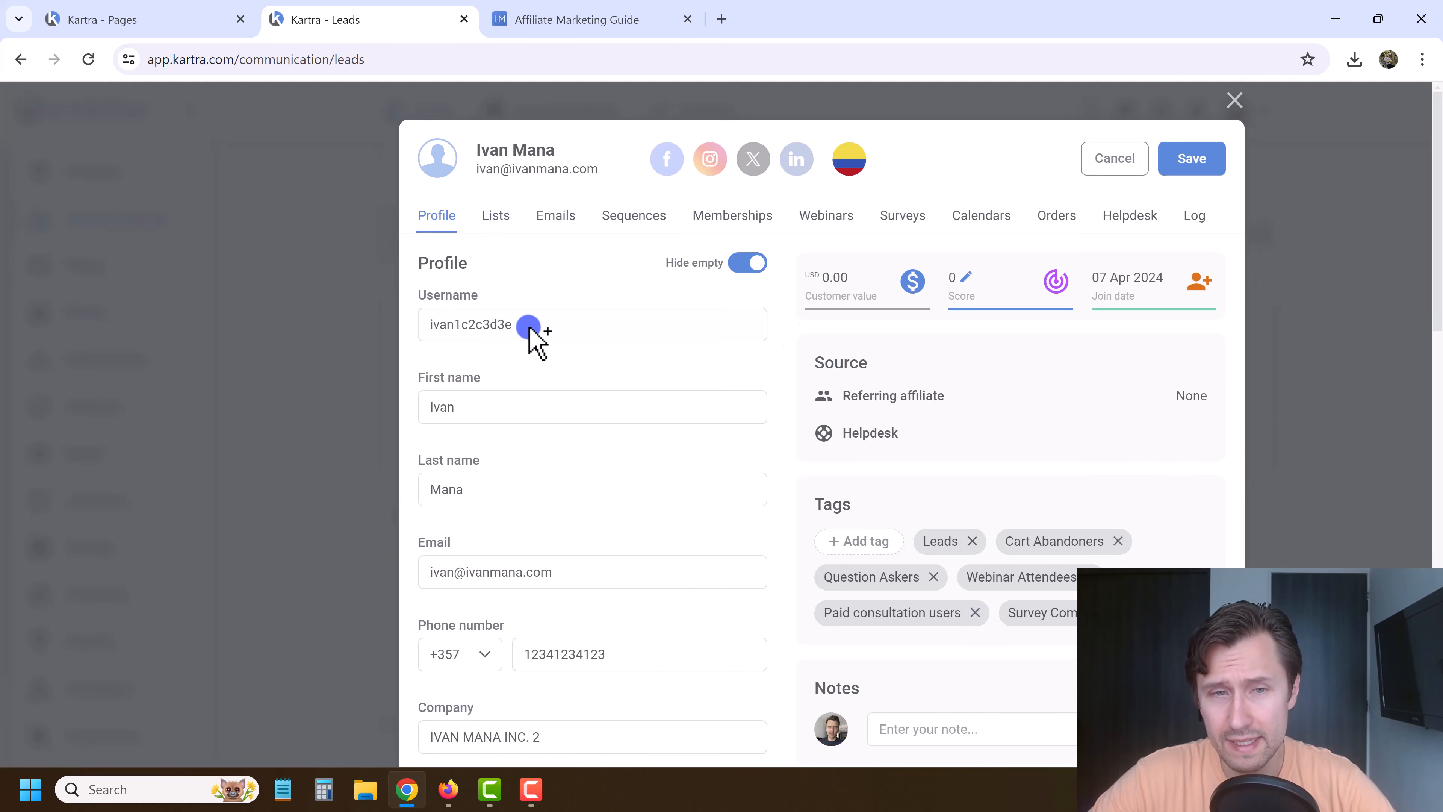
drag(514, 327, 442, 313)
click(478, 336)
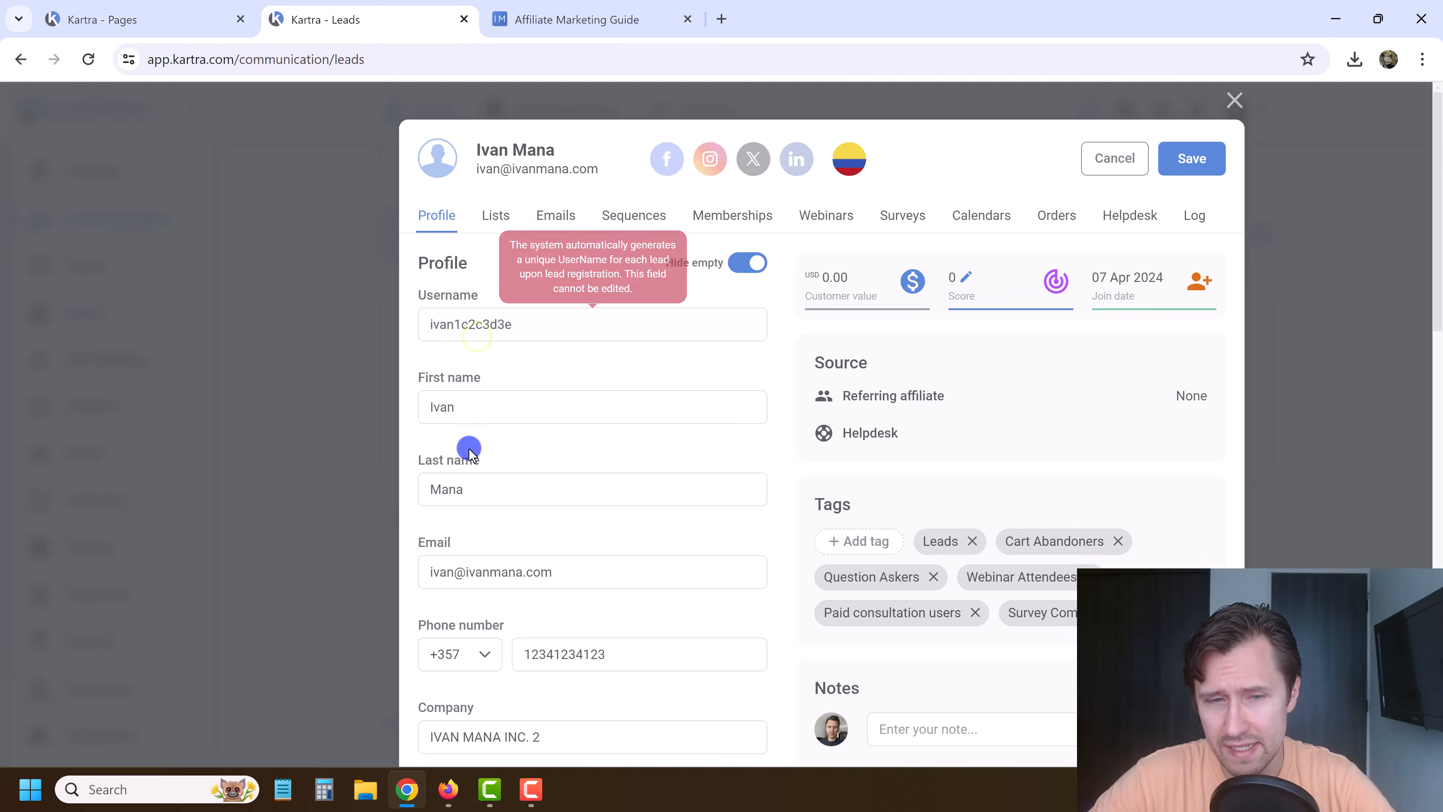
scroll(735, 426, down, 8)
scroll(784, 507, down, 8)
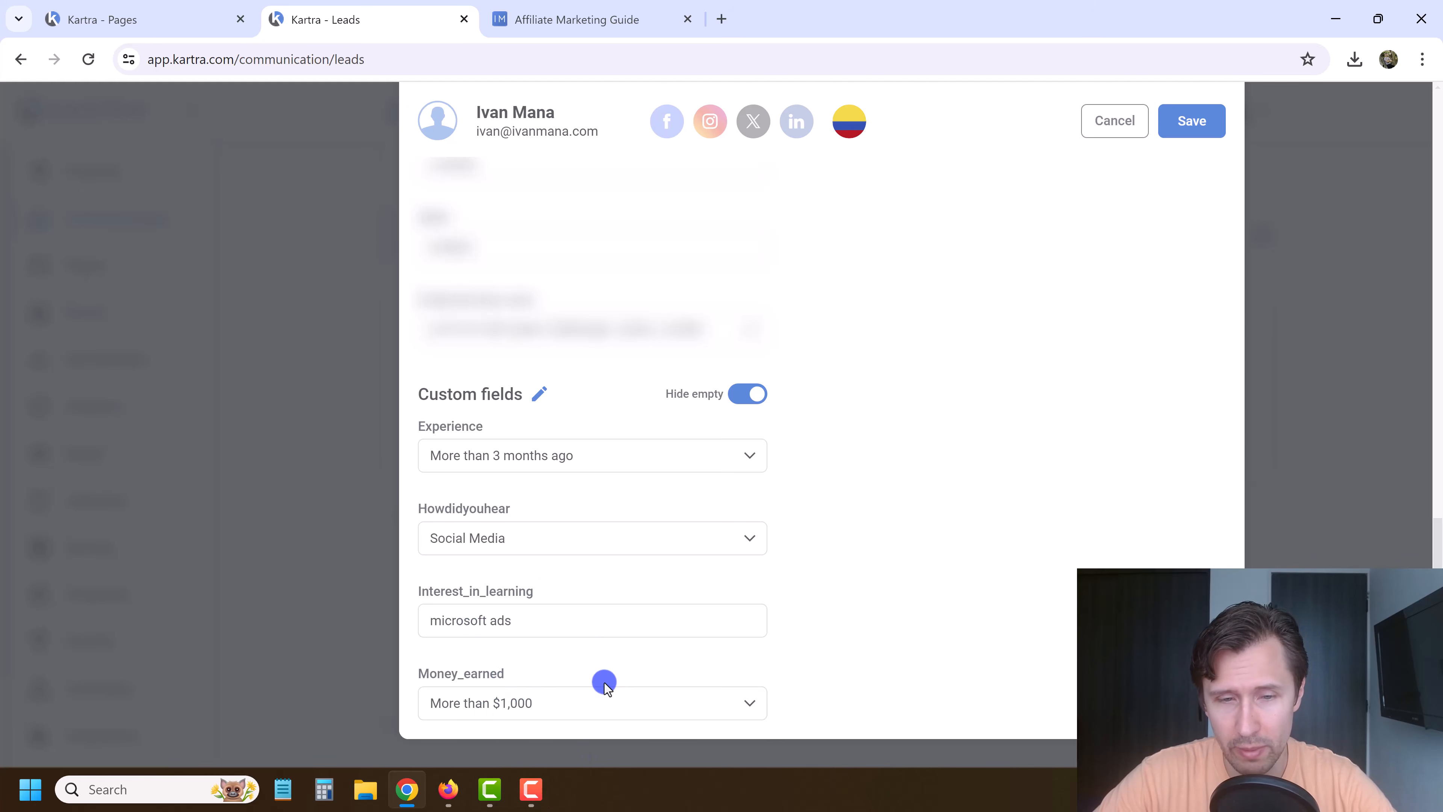
click(529, 701)
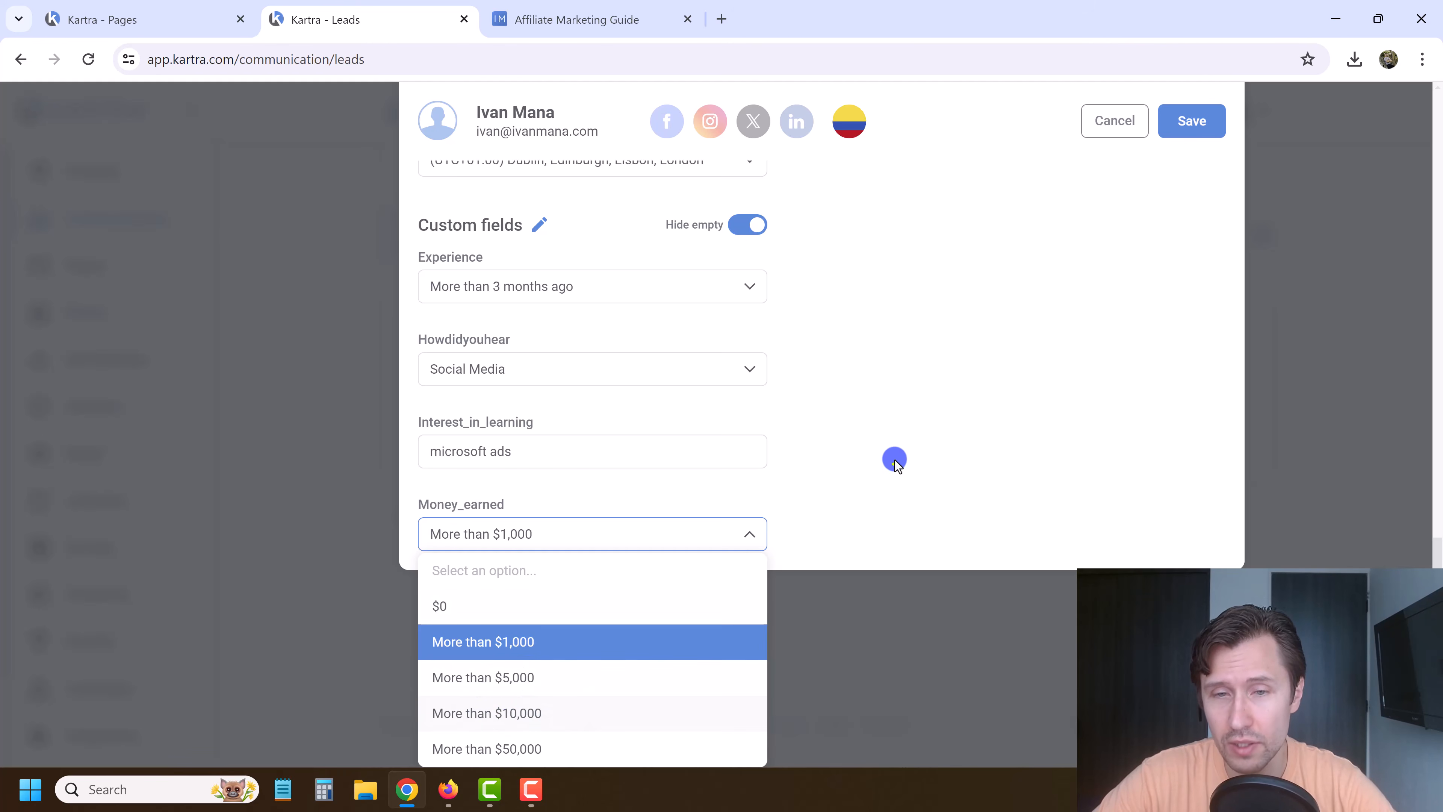
scroll(892, 464, up, 10)
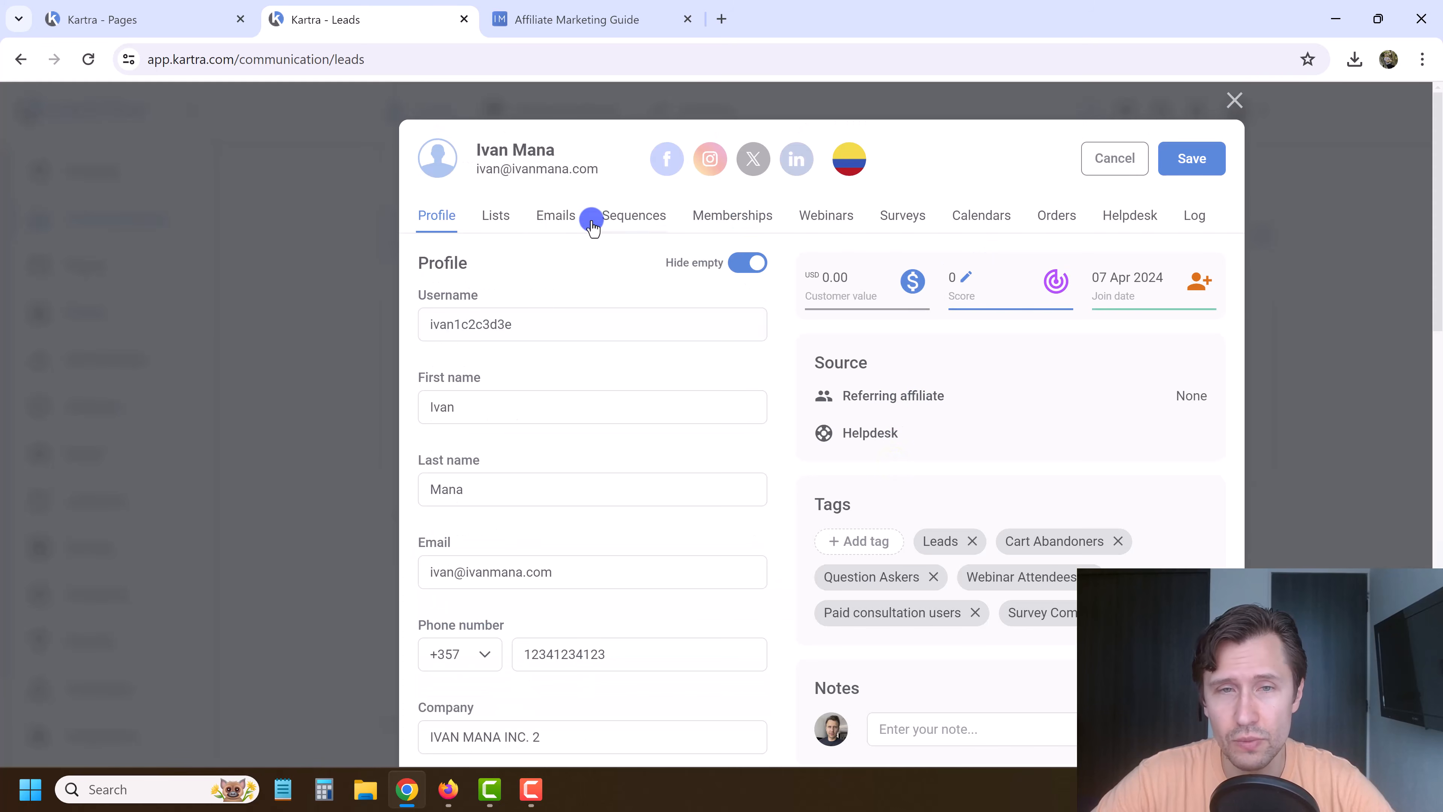
Review the lead's other records, including sequences, memberships and calendars, and close the lead's details.
click(494, 216)
click(633, 219)
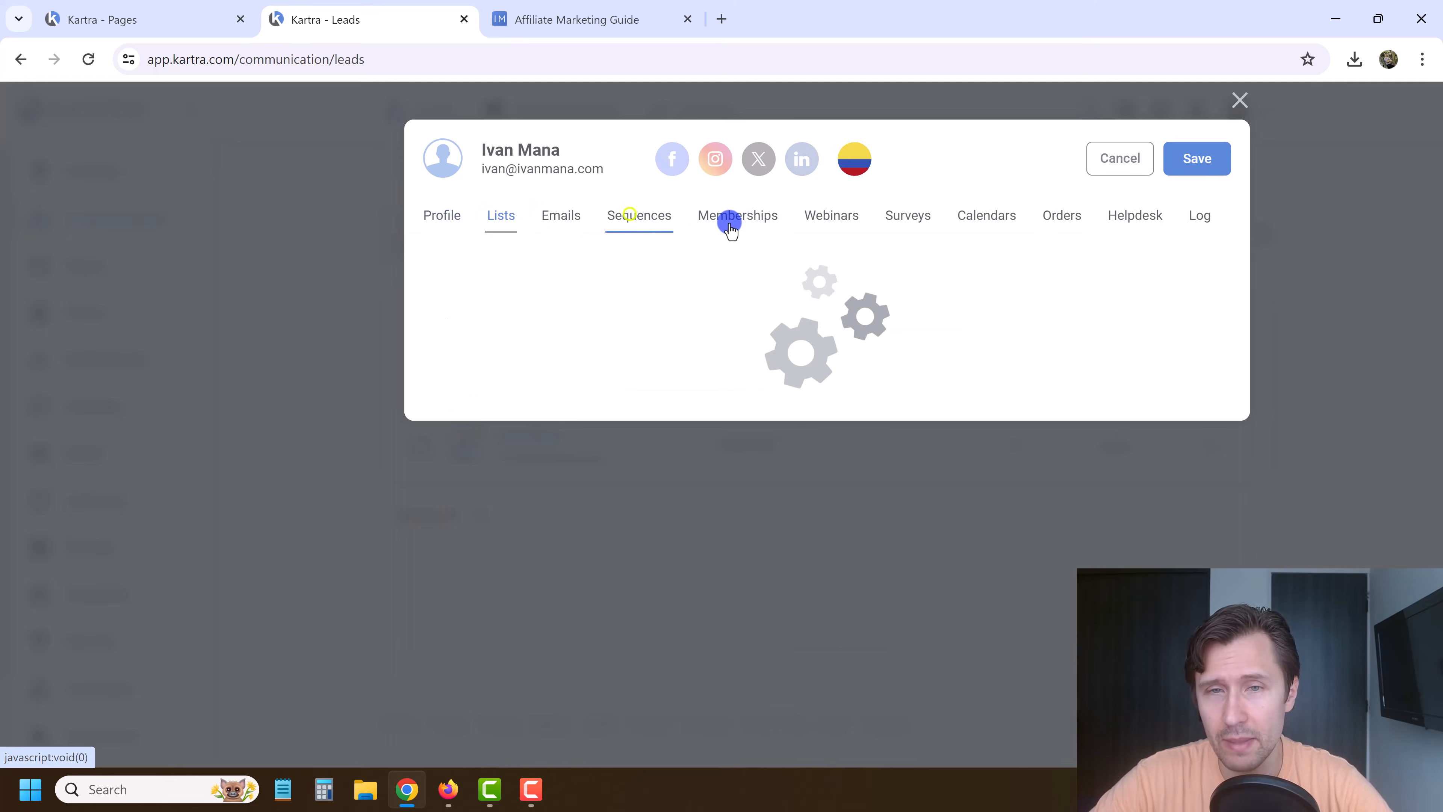
click(560, 216)
click(834, 223)
click(730, 223)
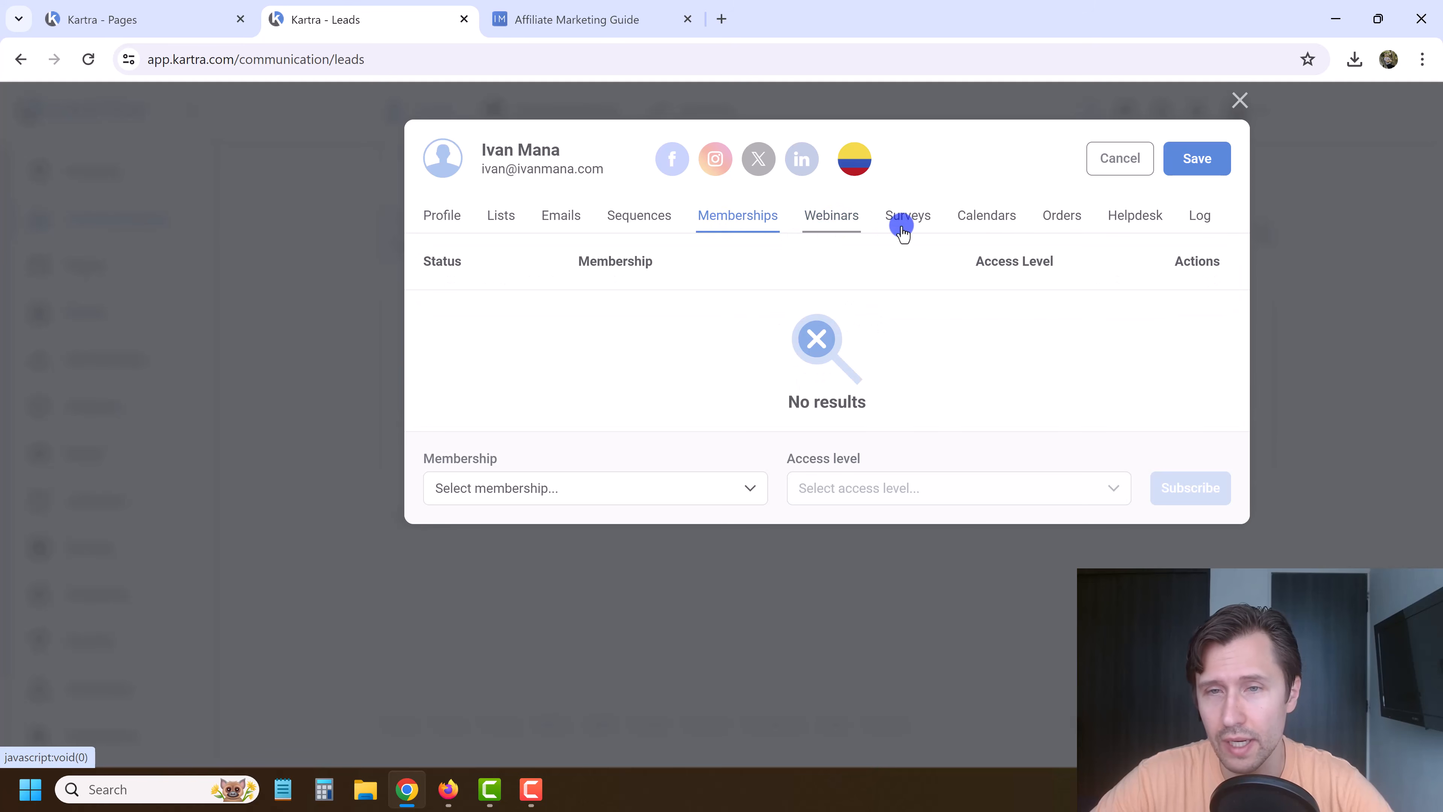
click(993, 215)
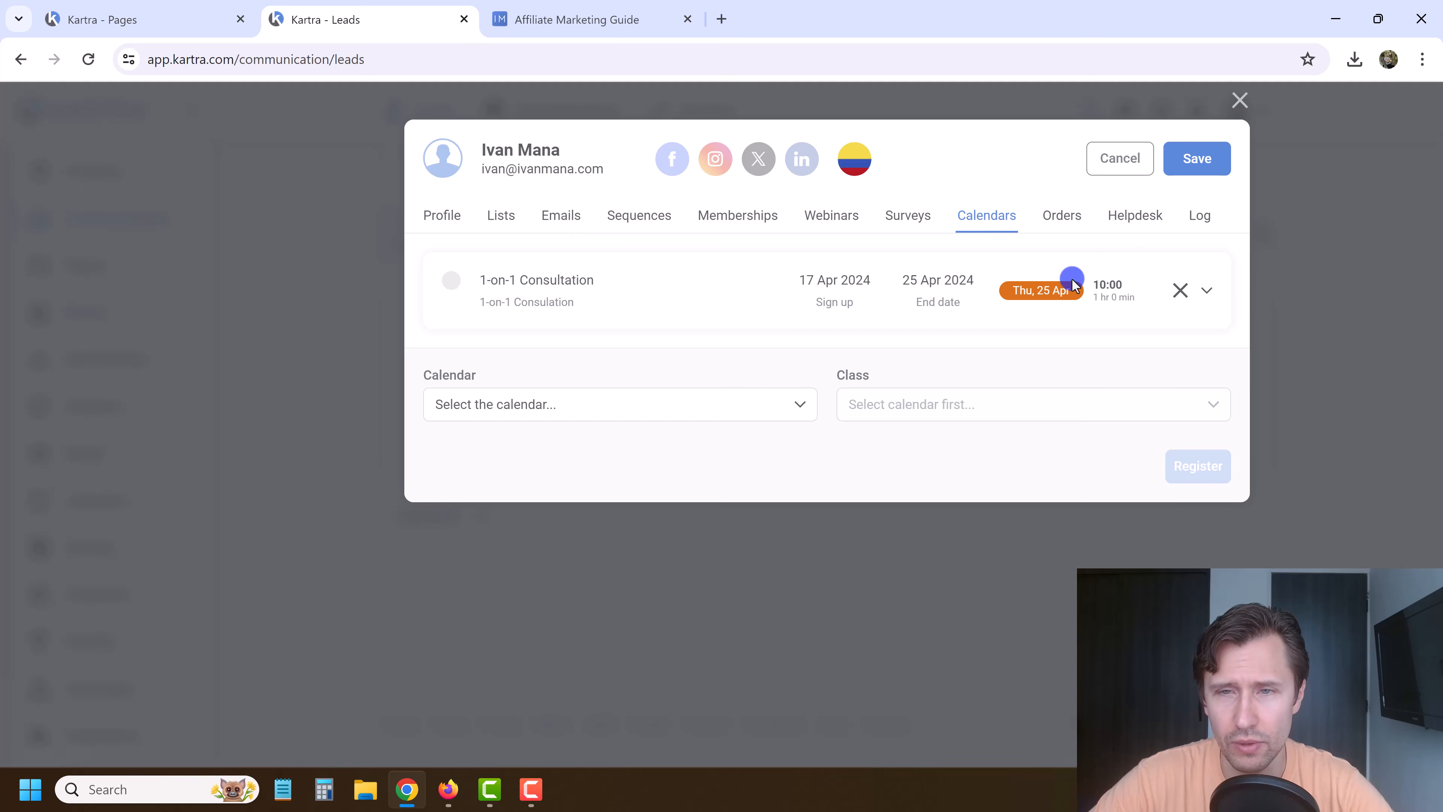
click(1242, 106)
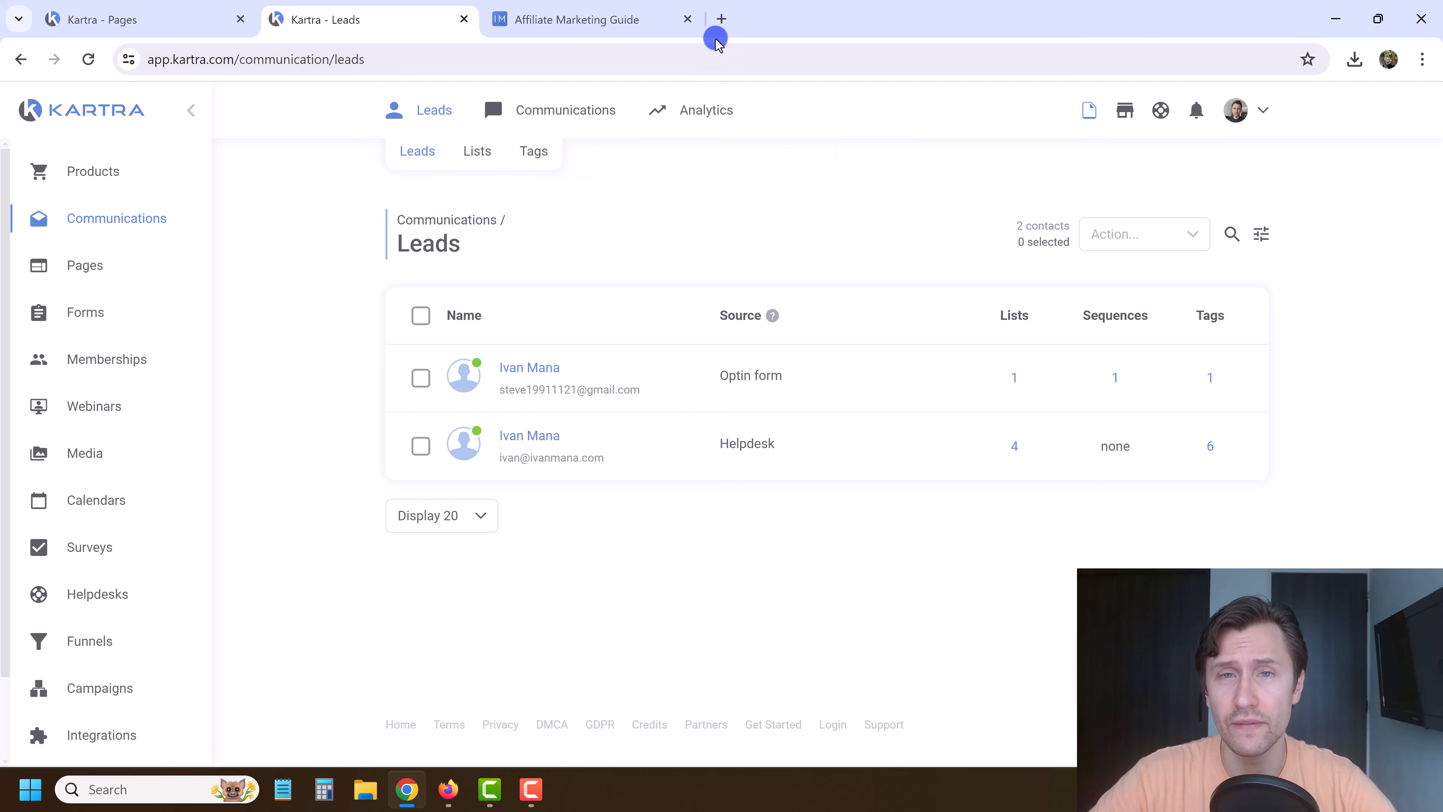
Open go.ivanmana.com/kartra in a new browser tab and examine the free trial and discount offer.
click(721, 19)
text(go.ivanmana.com/kartra)
key(Return)
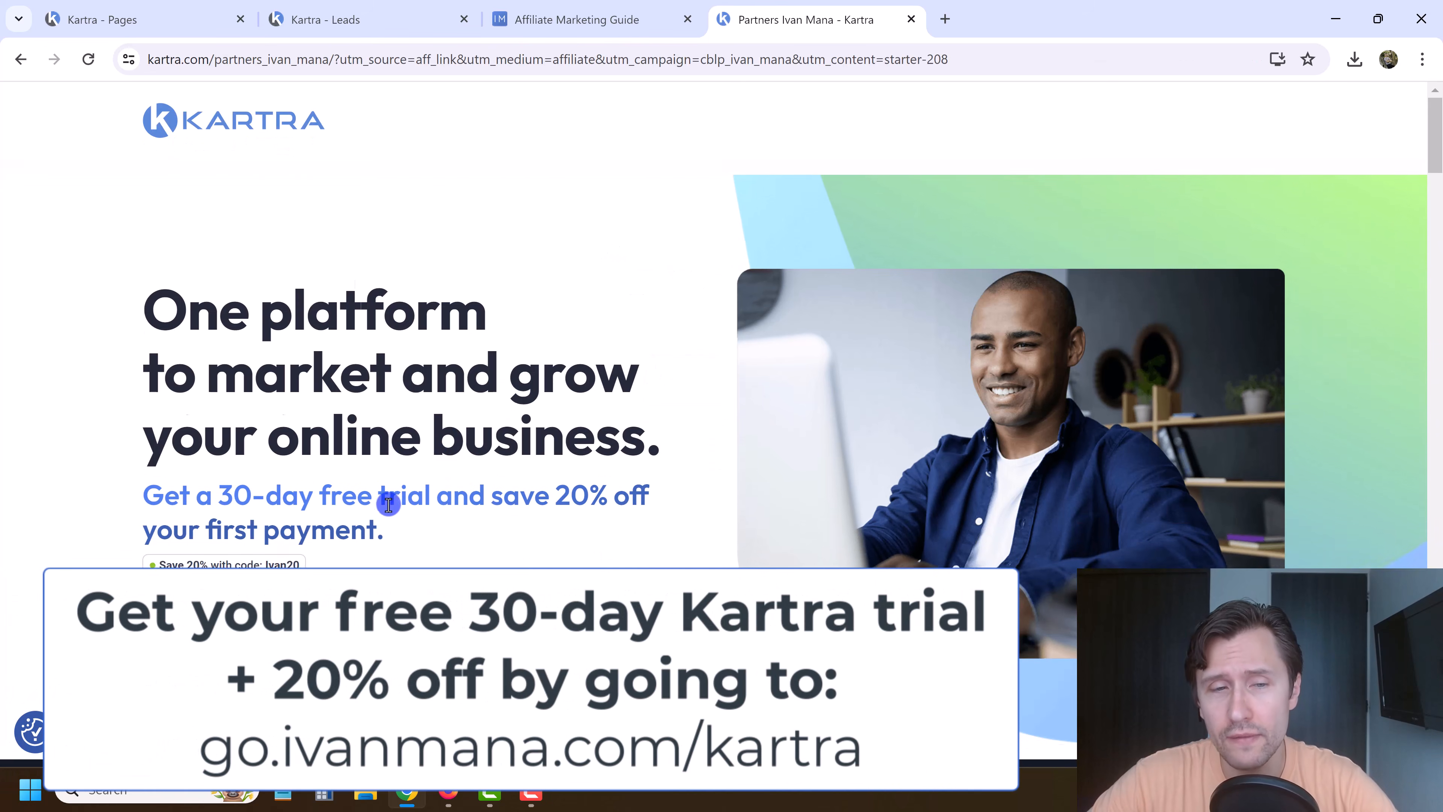
drag(204, 511, 370, 510)
click(359, 507)
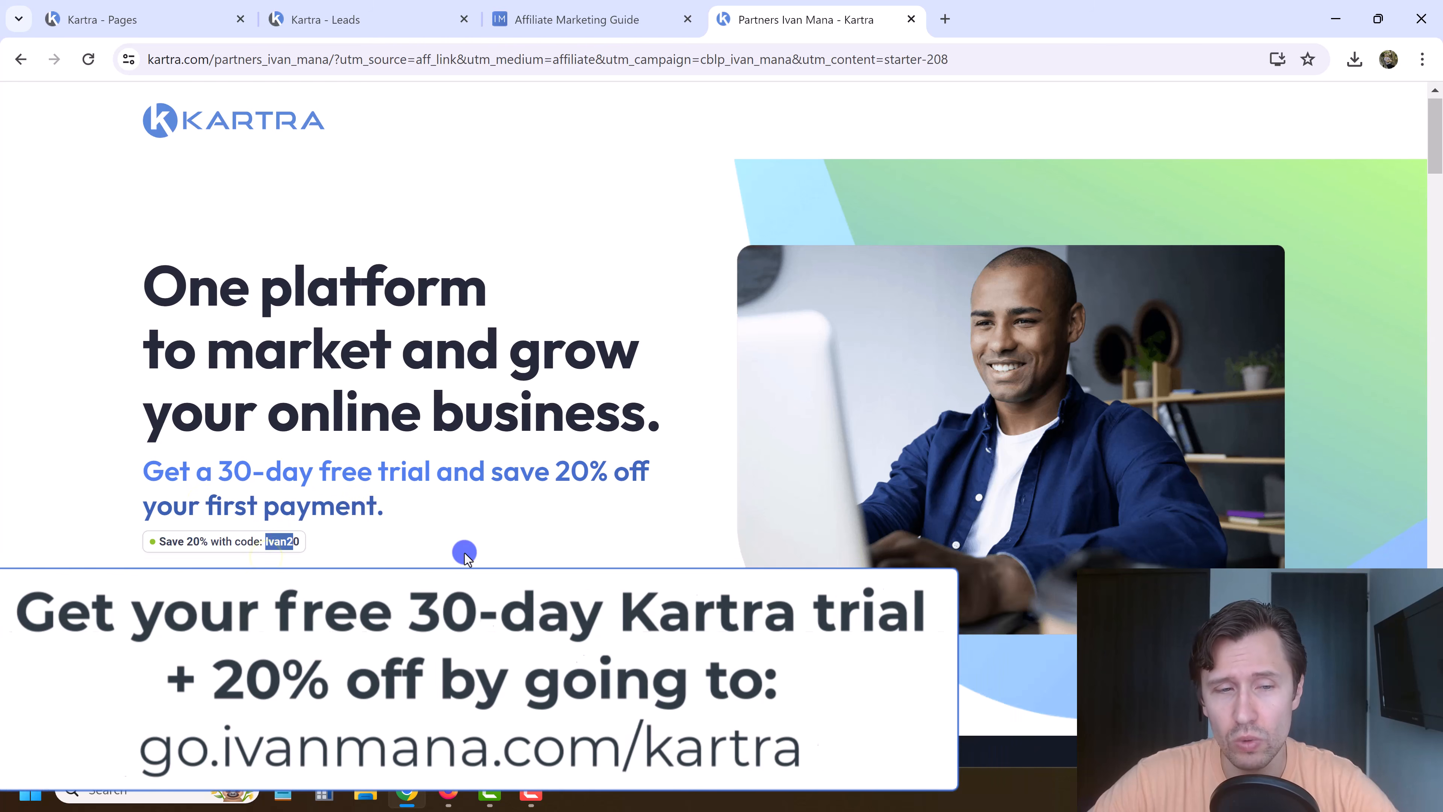
scroll(568, 554, down, 6)
scroll(688, 459, up, 6)
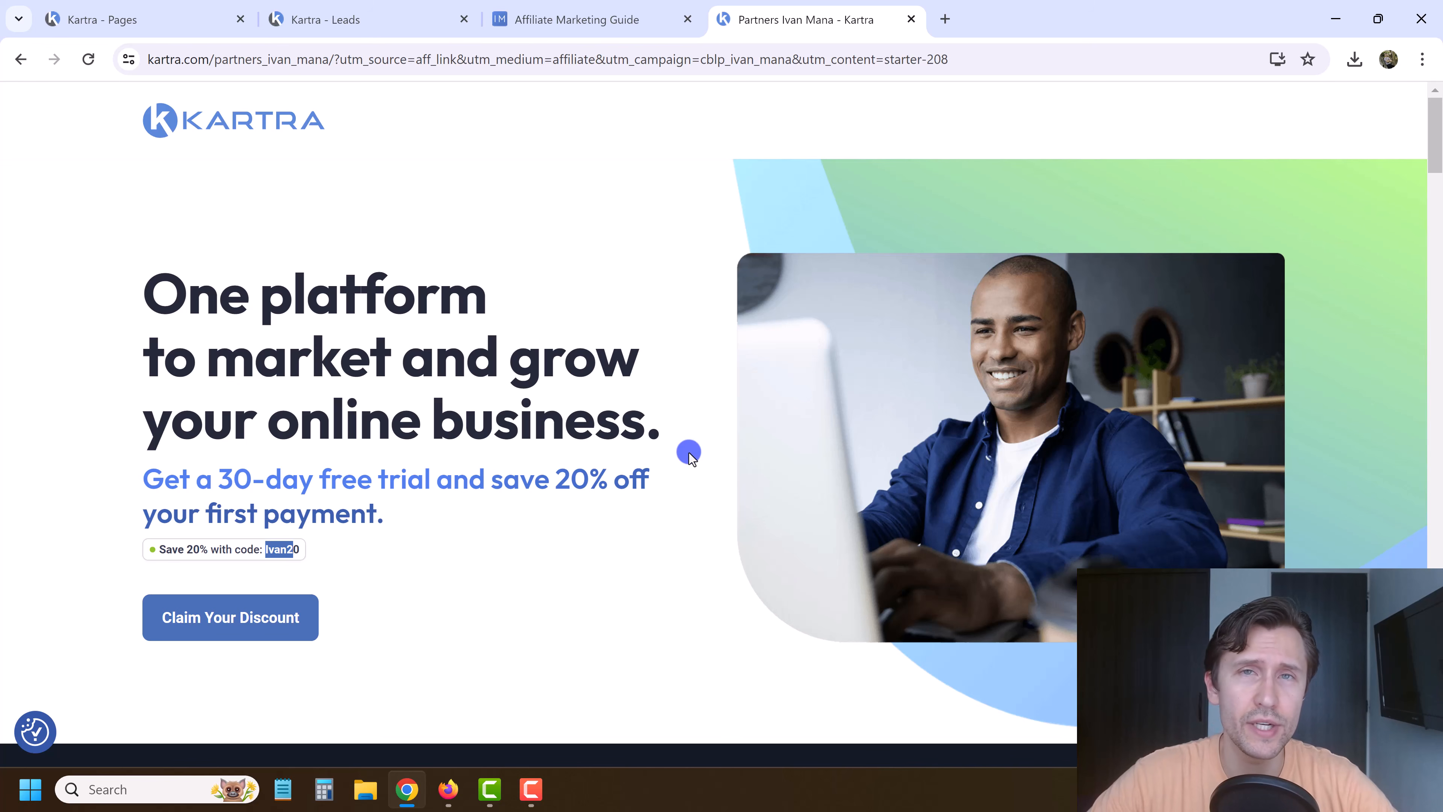
Return to the Kartra pages list and look over the platform's remaining feature areas.
click(113, 17)
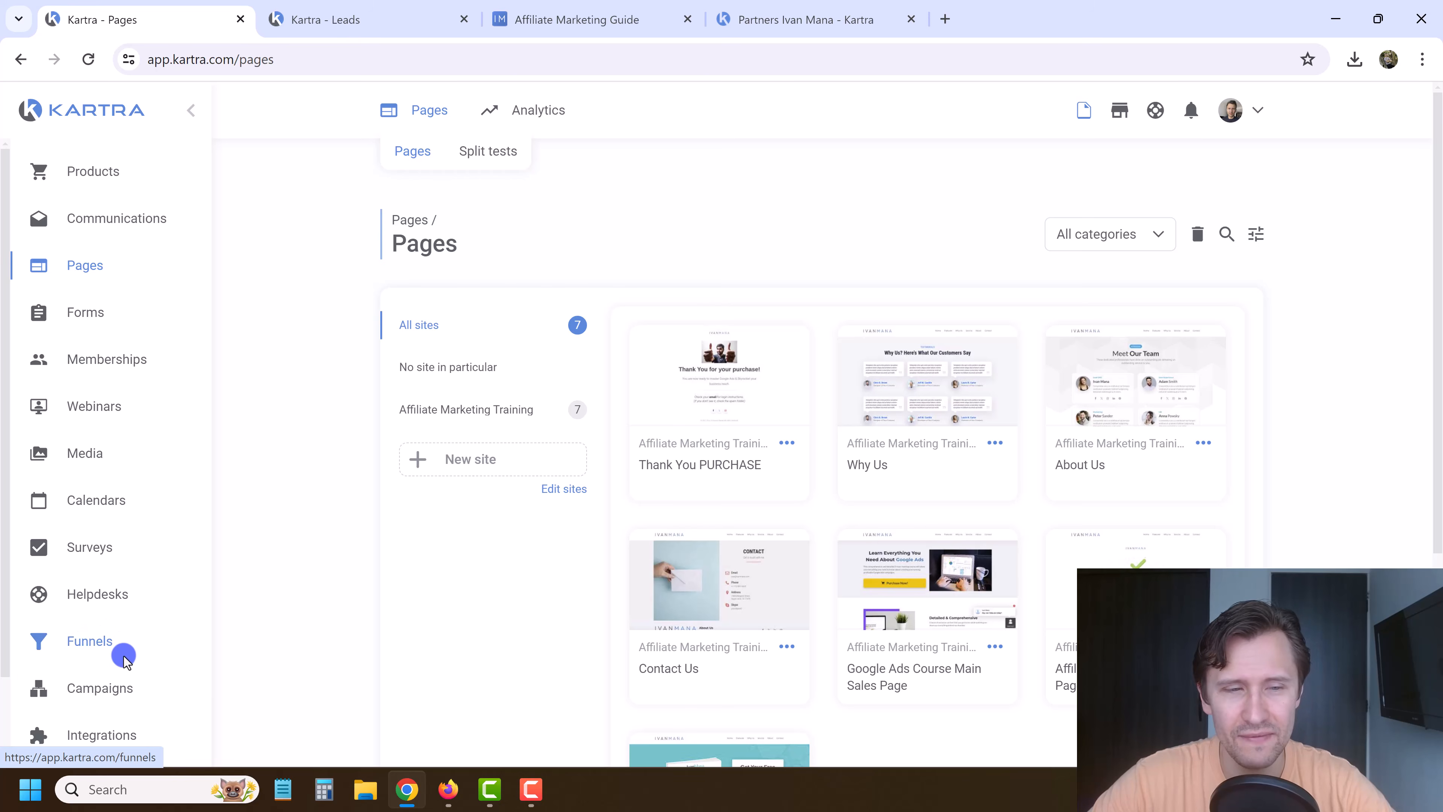
scroll(142, 739, down, 1)
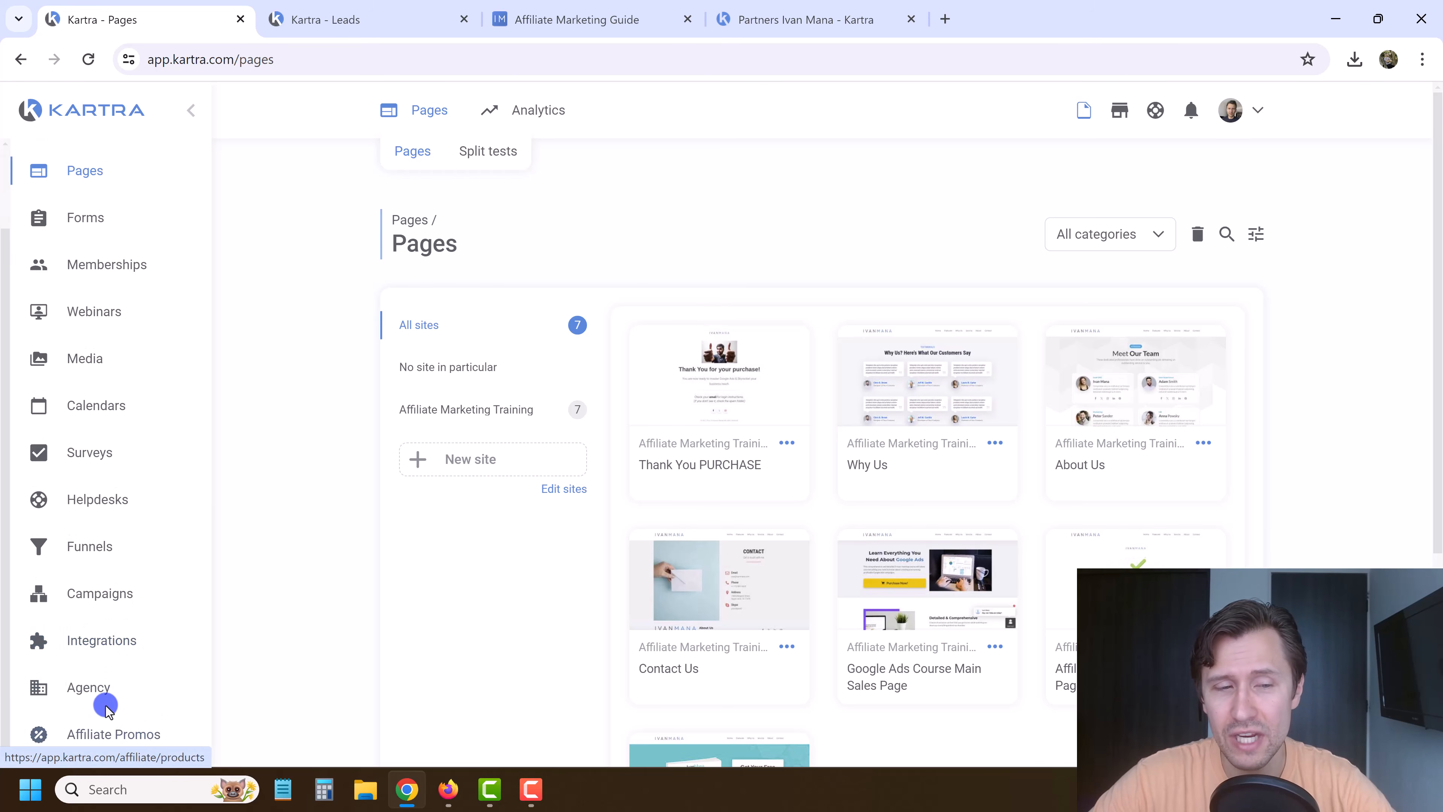
scroll(162, 537, up, 1)
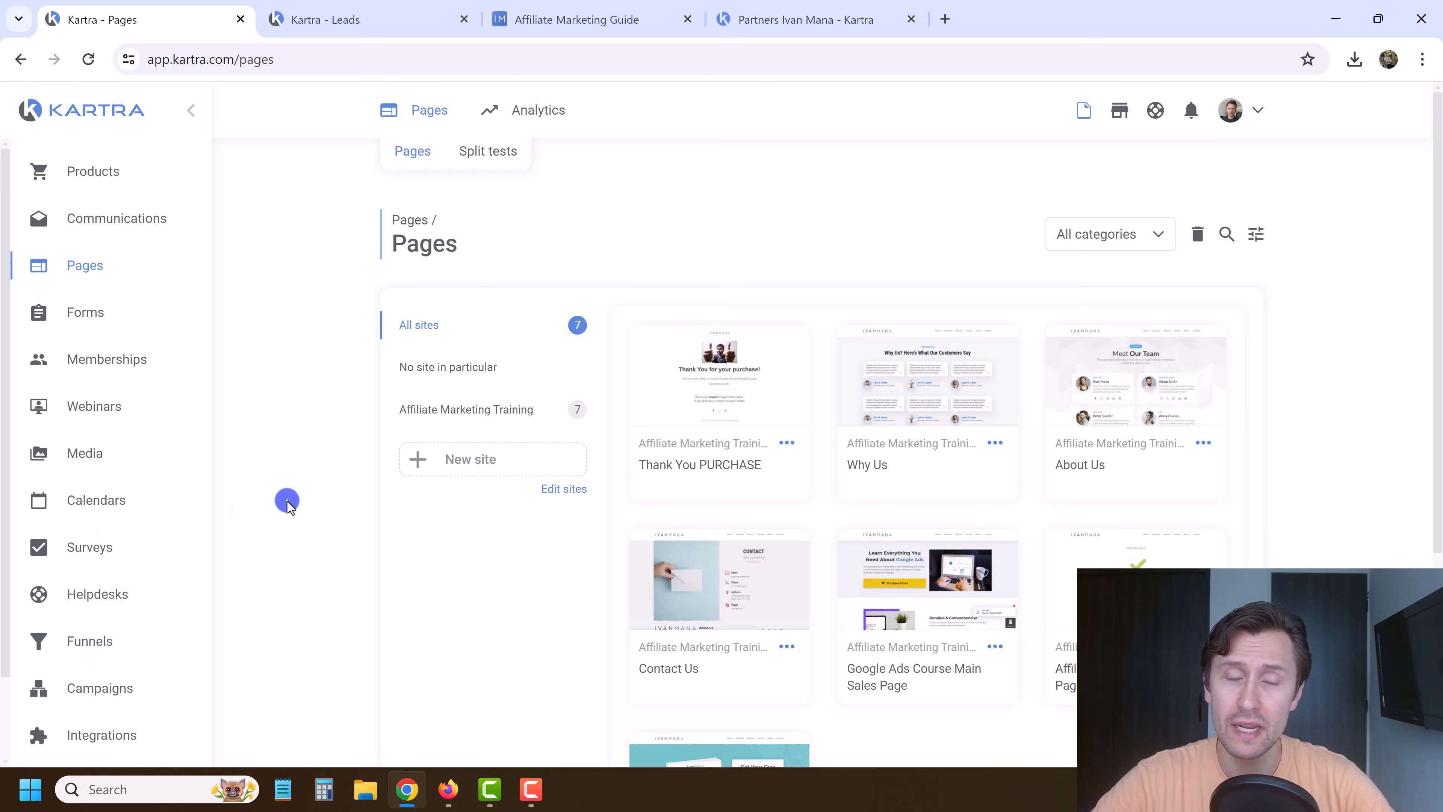